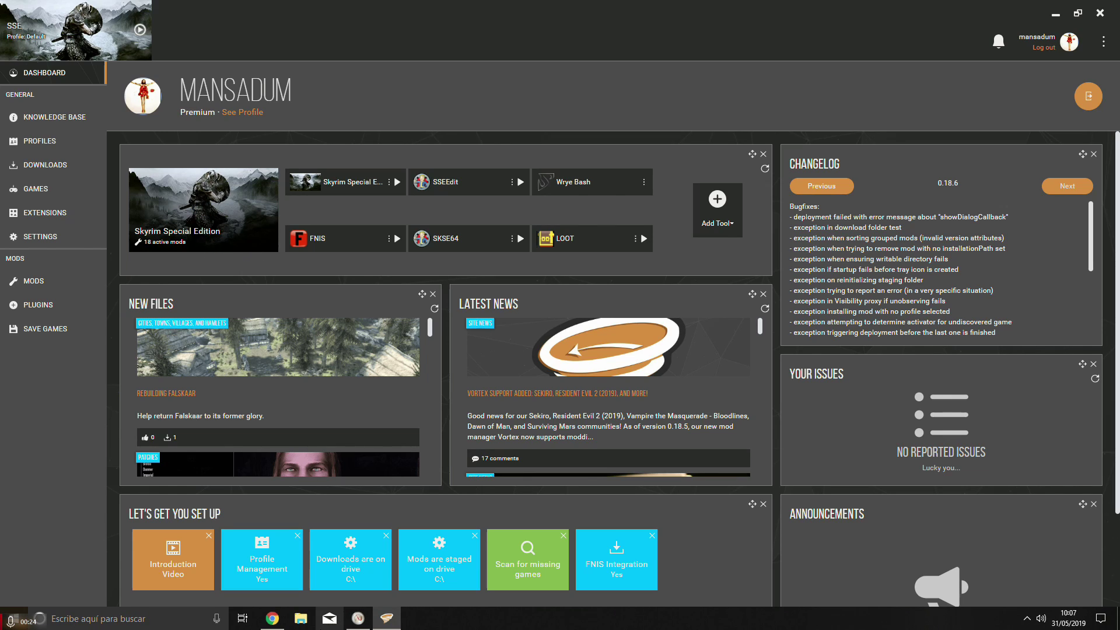
In a new Chrome window, find the RaceMenu mod on the Skyrim Special Edition Nexus site by searching for "raceme" and open its page.
{"action": "right_click", "coordinate": [277, 623]}
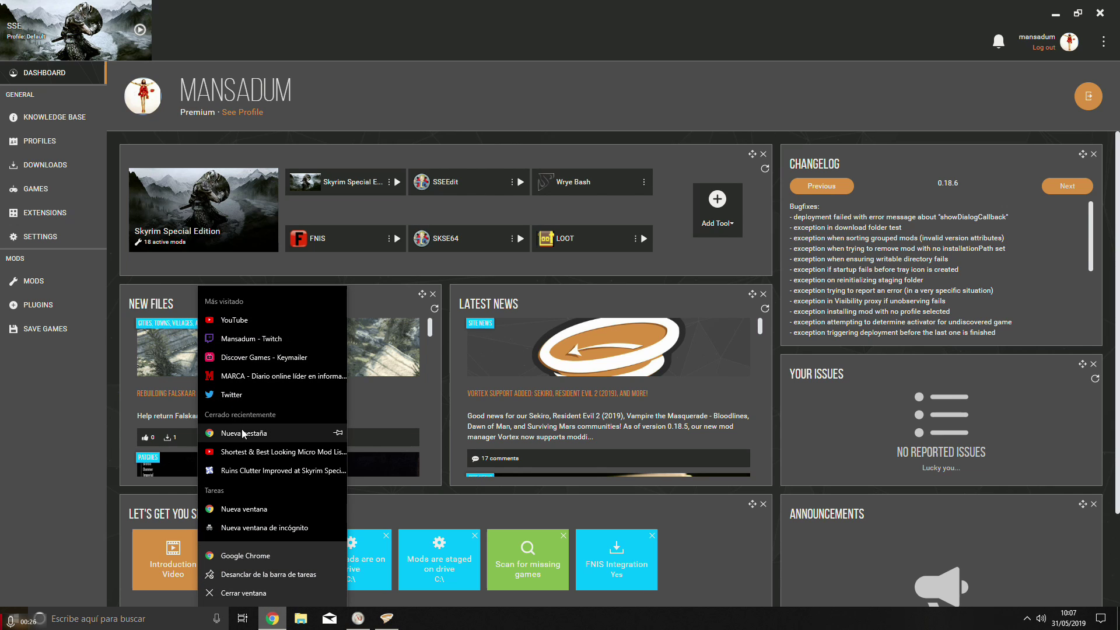
{"action": "left_click", "coordinate": [242, 436]}
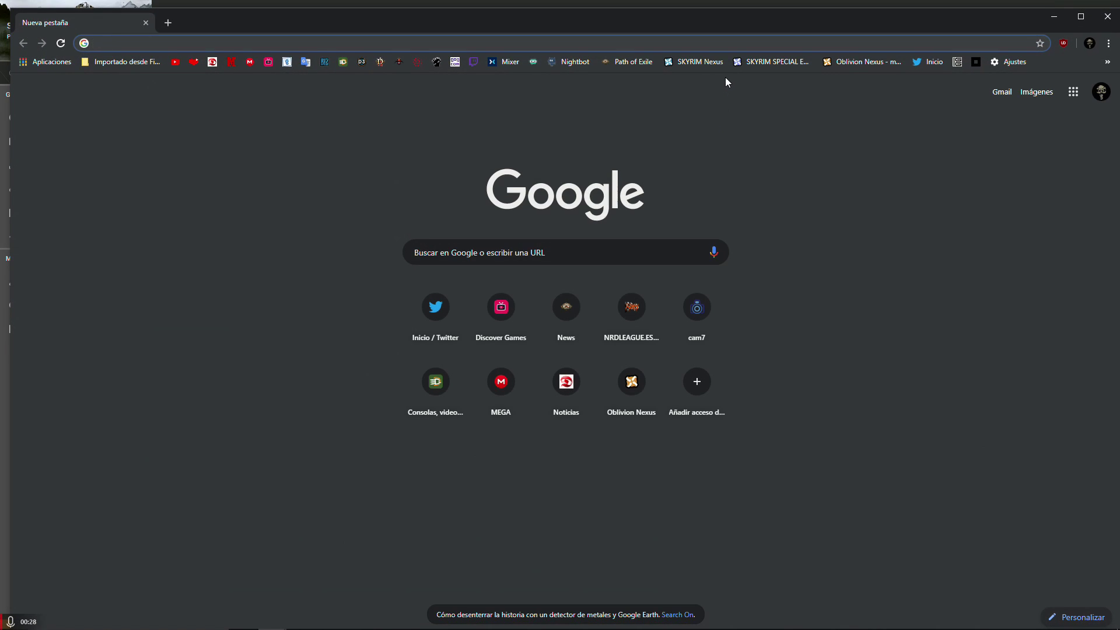
{"action": "left_click", "coordinate": [776, 62]}
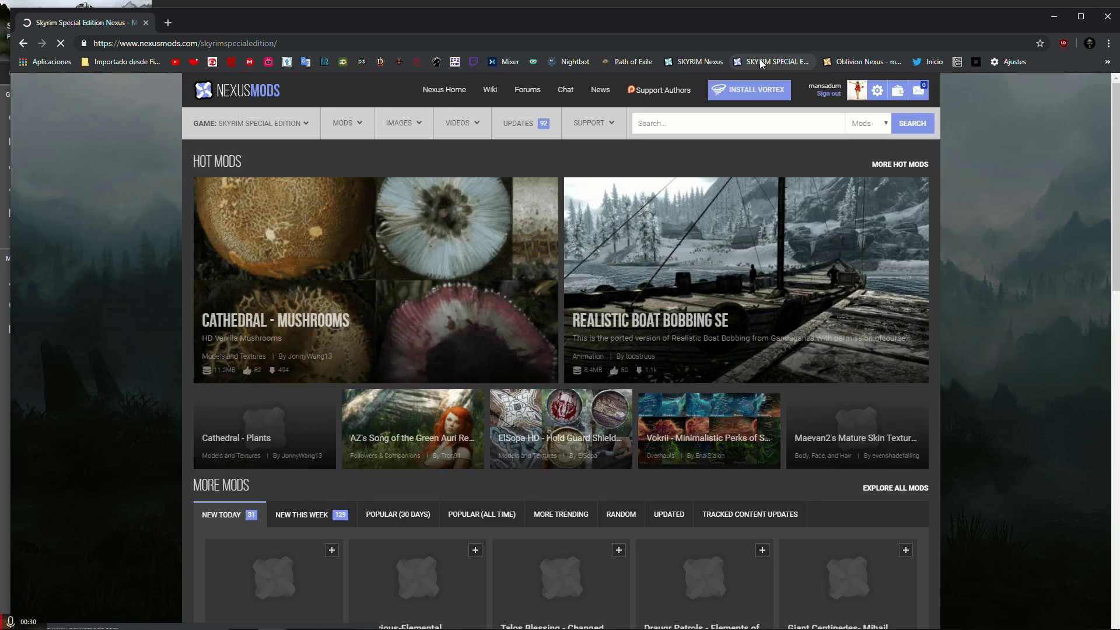
{"action": "left_click", "coordinate": [665, 124]}
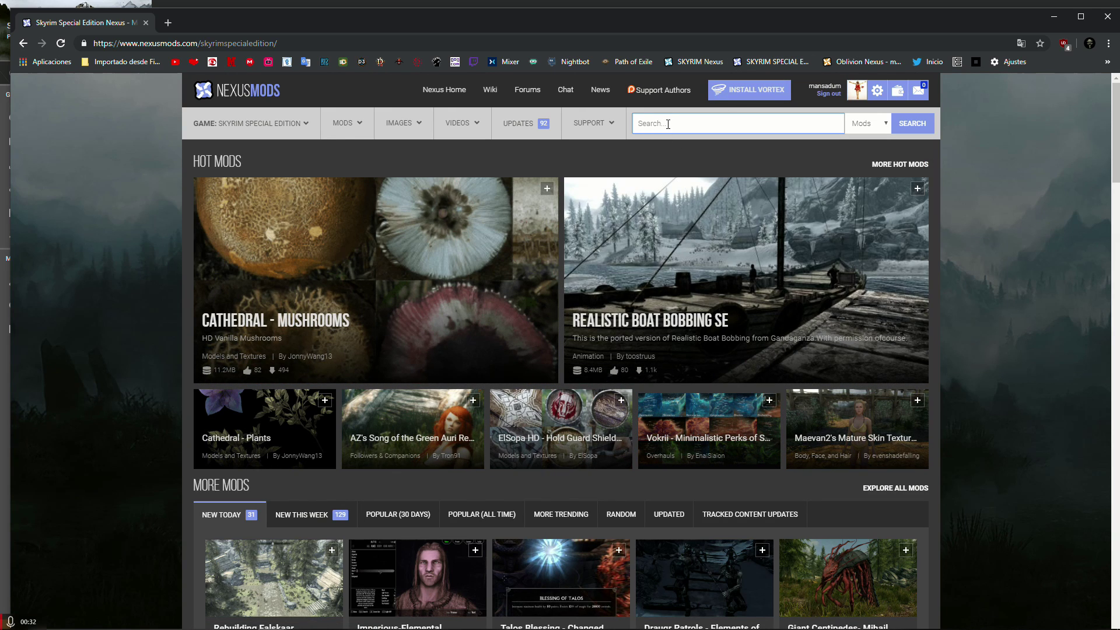
{"action": "type", "text": "raceme"}
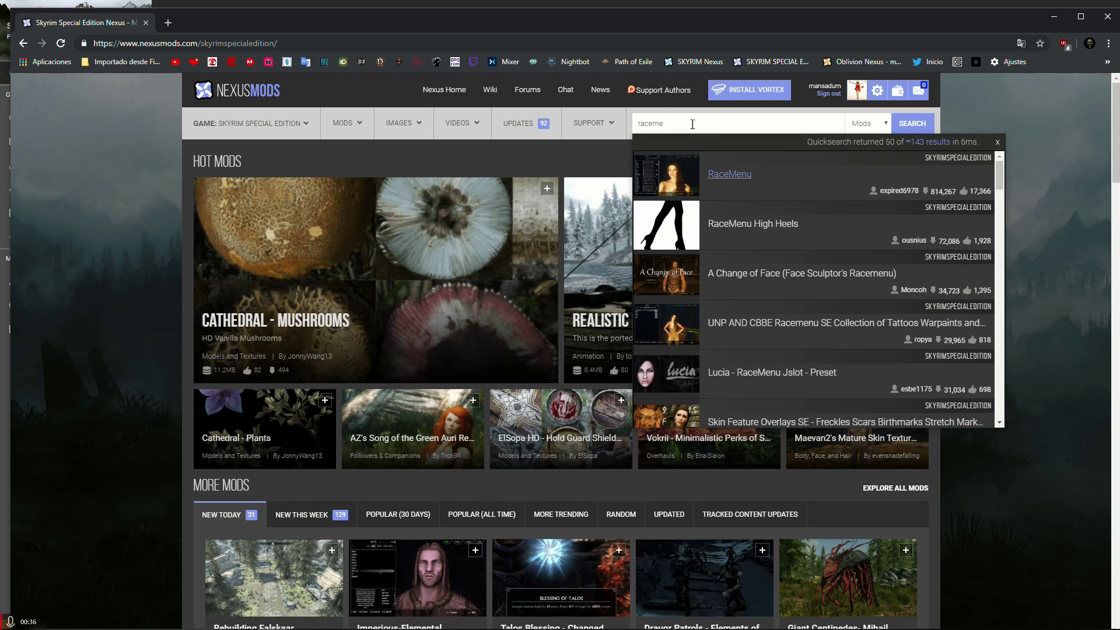
{"action": "left_click", "coordinate": [730, 174]}
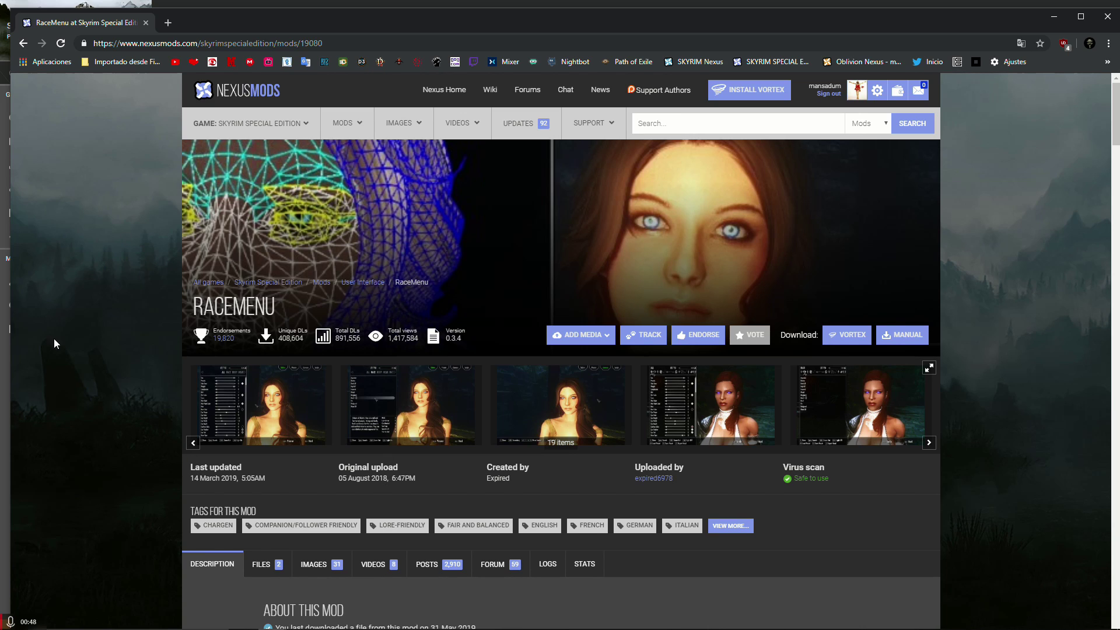
Look over the RaceMenu description and show the mod's downloadable files.
{"action": "scroll", "coordinate": [53, 342], "scroll_direction": "down", "scroll_amount": 4}
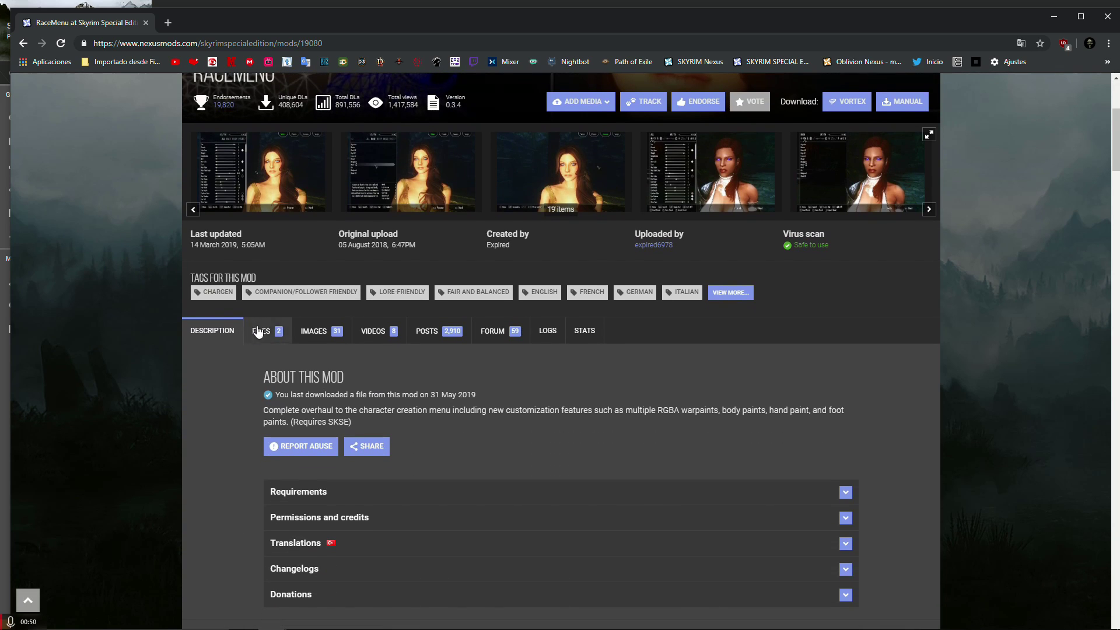
{"action": "scroll", "coordinate": [126, 338], "scroll_direction": "down", "scroll_amount": 3}
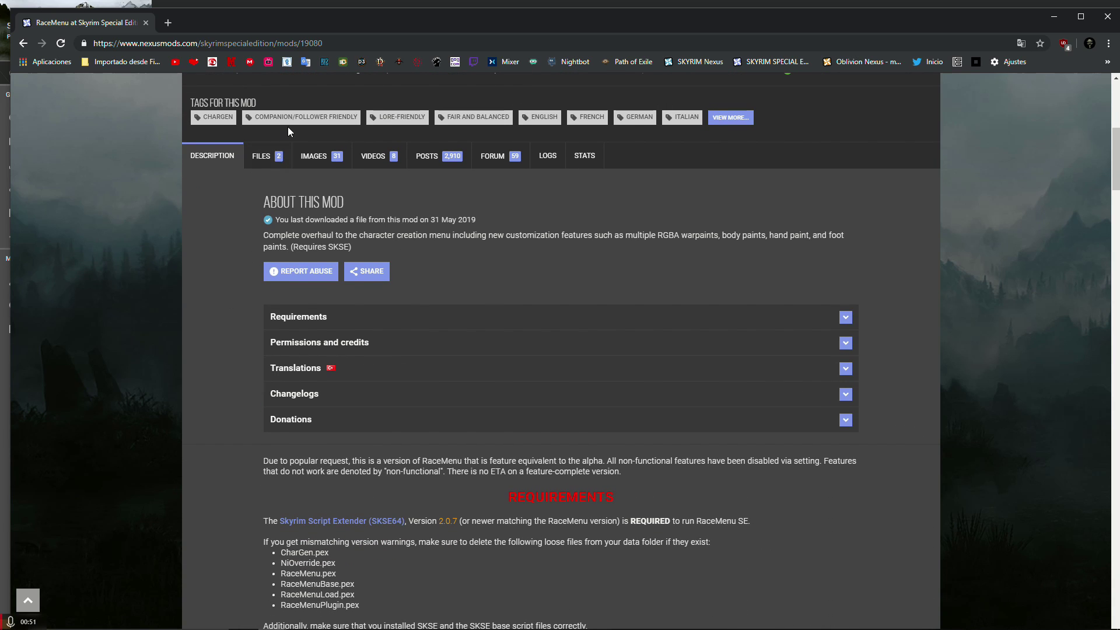
{"action": "left_click", "coordinate": [261, 157]}
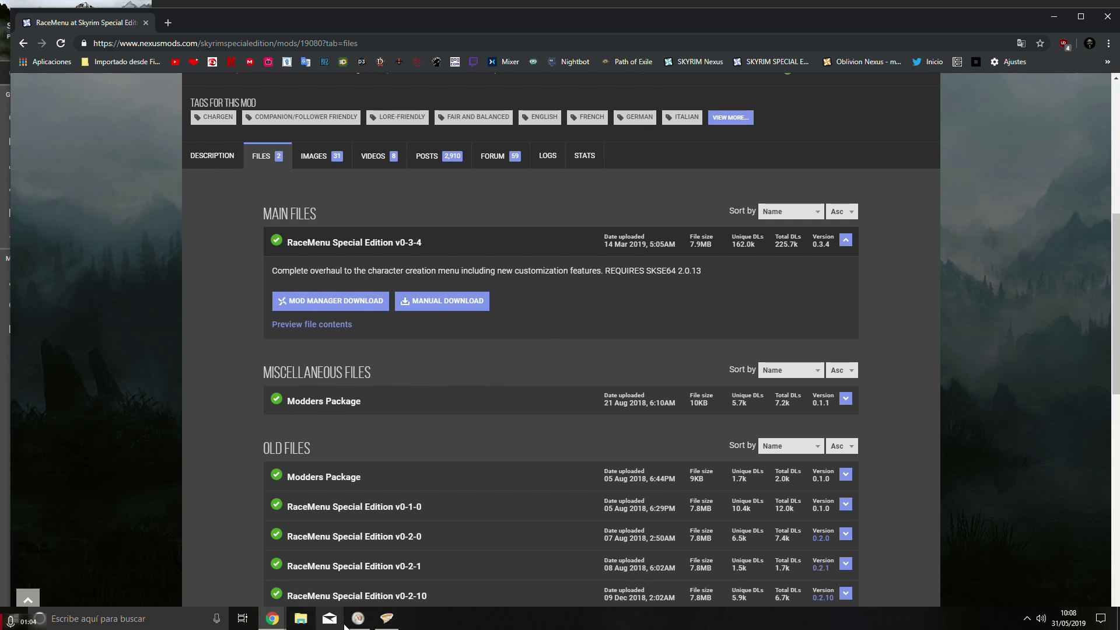
Switch to Vortex, check for RaceMenu by filtering the installed mods by the name "race", and clear the filter.
{"action": "left_click", "coordinate": [385, 618]}
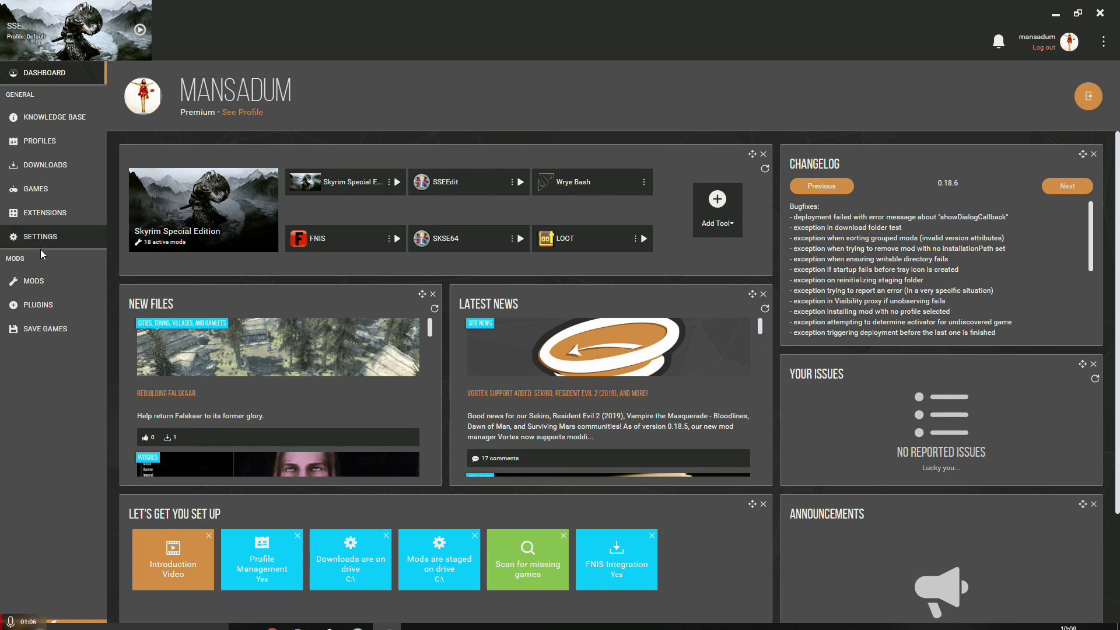
{"action": "left_click", "coordinate": [37, 281]}
{"action": "left_click", "coordinate": [232, 131]}
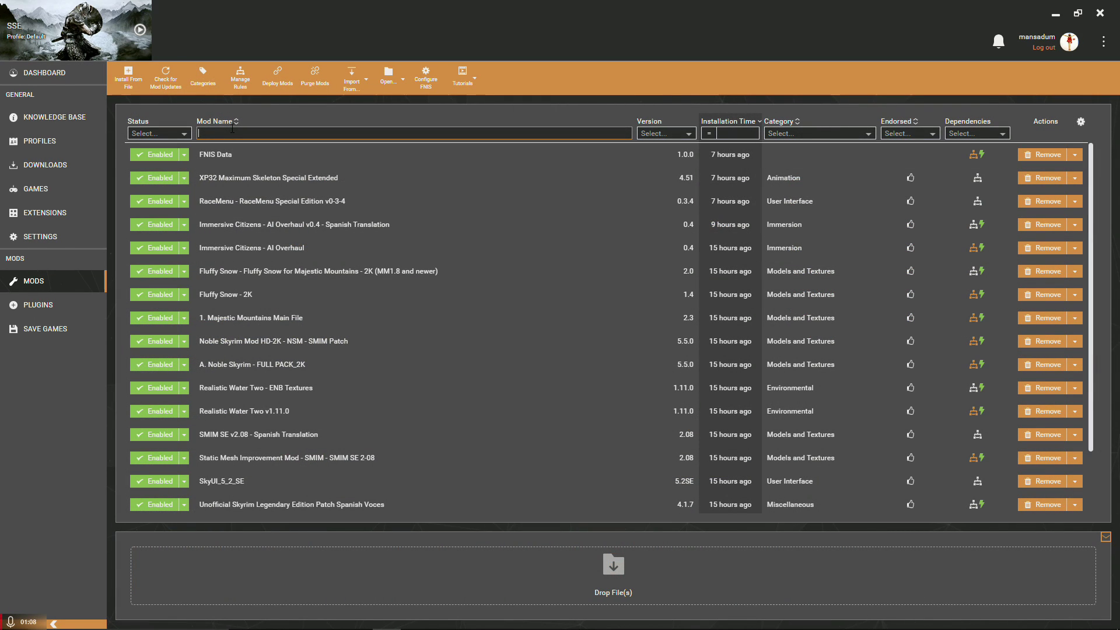
{"action": "type", "text": "ra"}
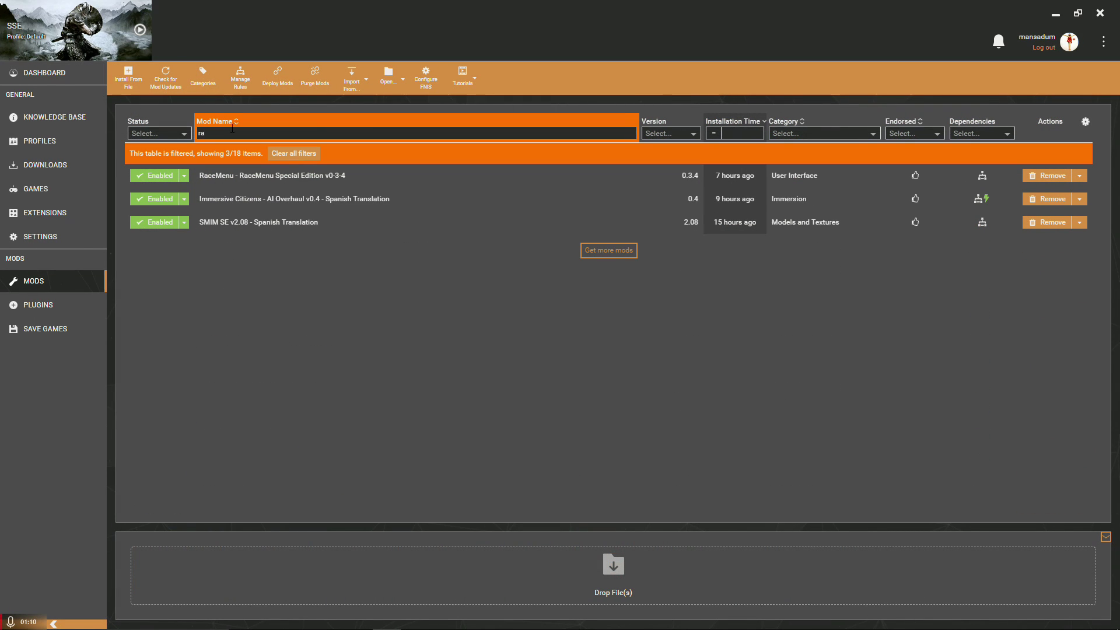
{"action": "type", "text": "ce"}
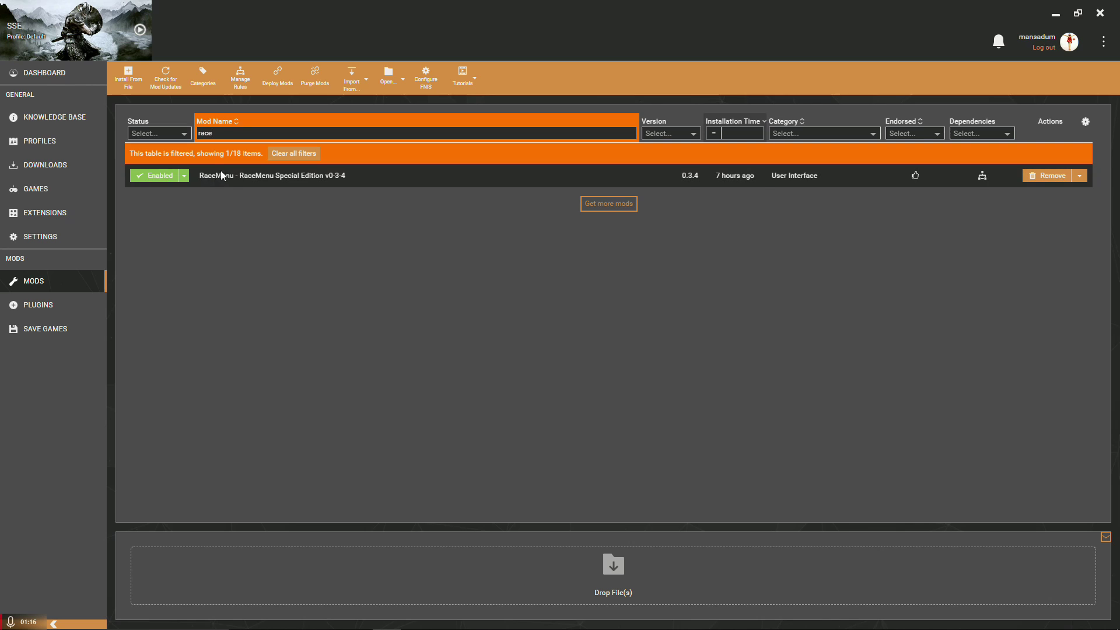
{"action": "key", "text": "BackSpace"}
{"action": "key", "text": "BackSpace"}
{"action": "key", "text": "BackSpace"}
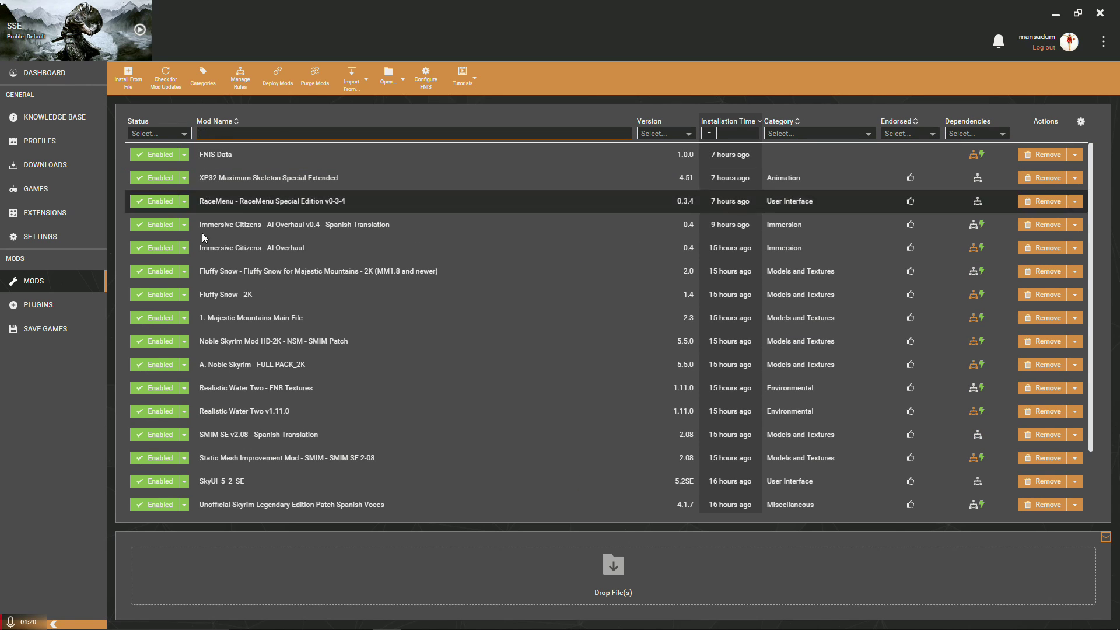
Switch back to Chrome and close the window showing the RaceMenu page.
{"action": "mouse_move", "coordinate": [383, 624]}
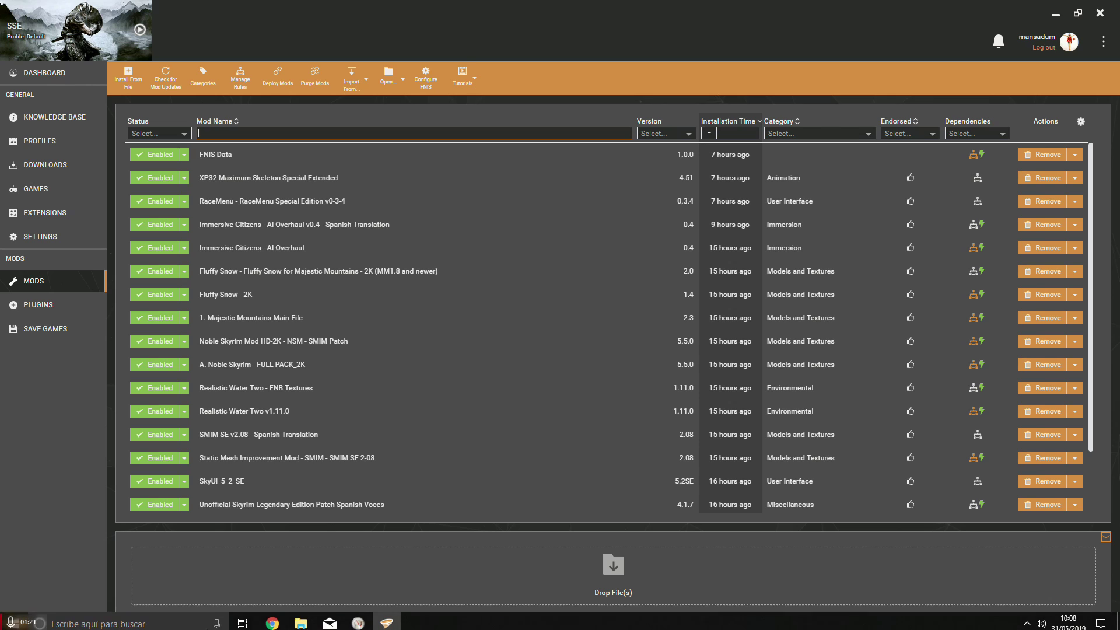
{"action": "left_click", "coordinate": [386, 619]}
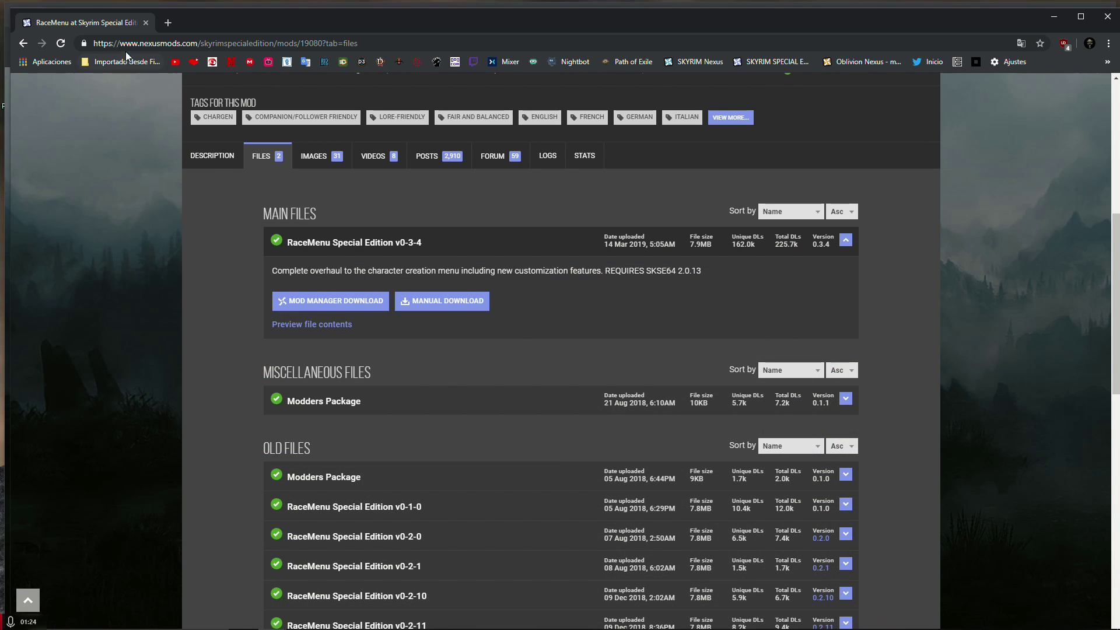
{"action": "left_click", "coordinate": [1108, 17]}
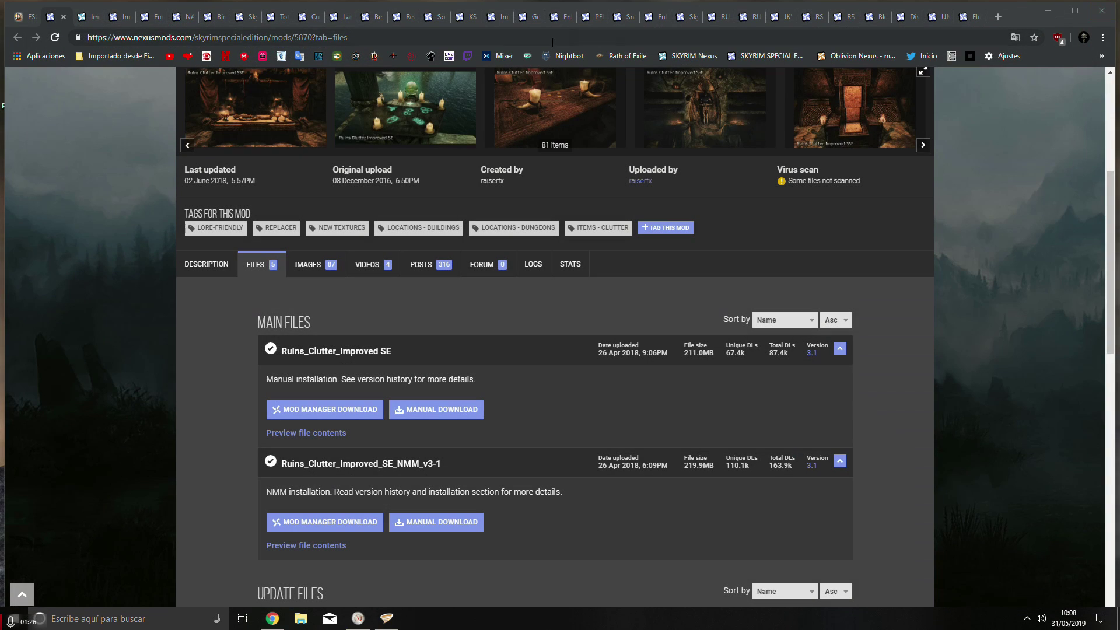
Browse the image gallery on the Ruins Clutter Improved page through to the last image, examining the vanilla comparison pictures.
{"action": "scroll", "coordinate": [83, 383], "scroll_direction": "up", "scroll_amount": 4}
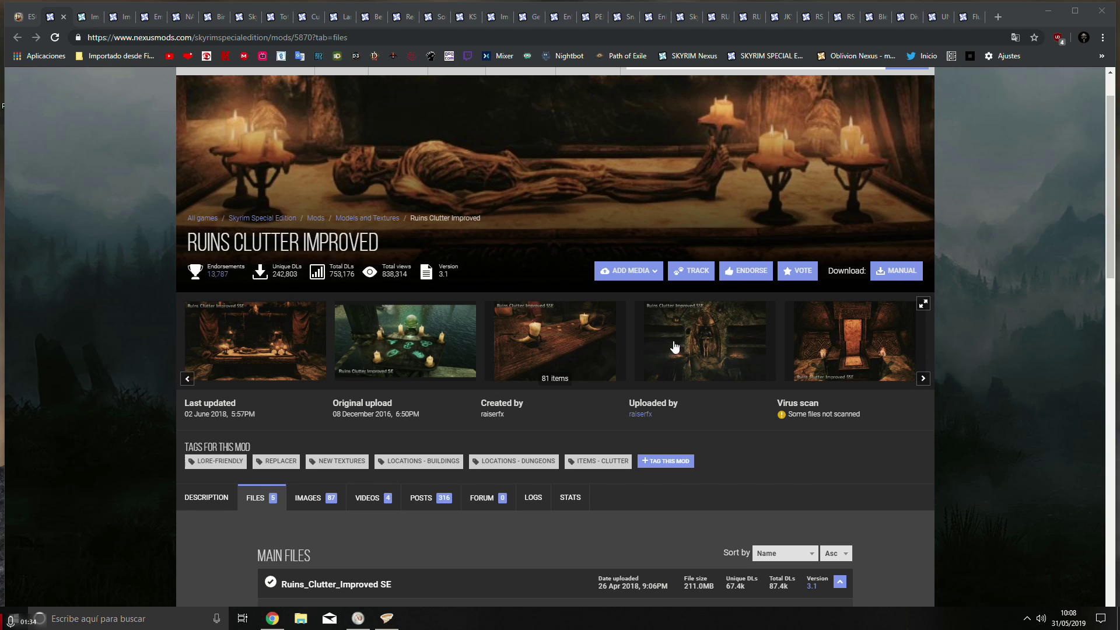
{"action": "left_click", "coordinate": [870, 352]}
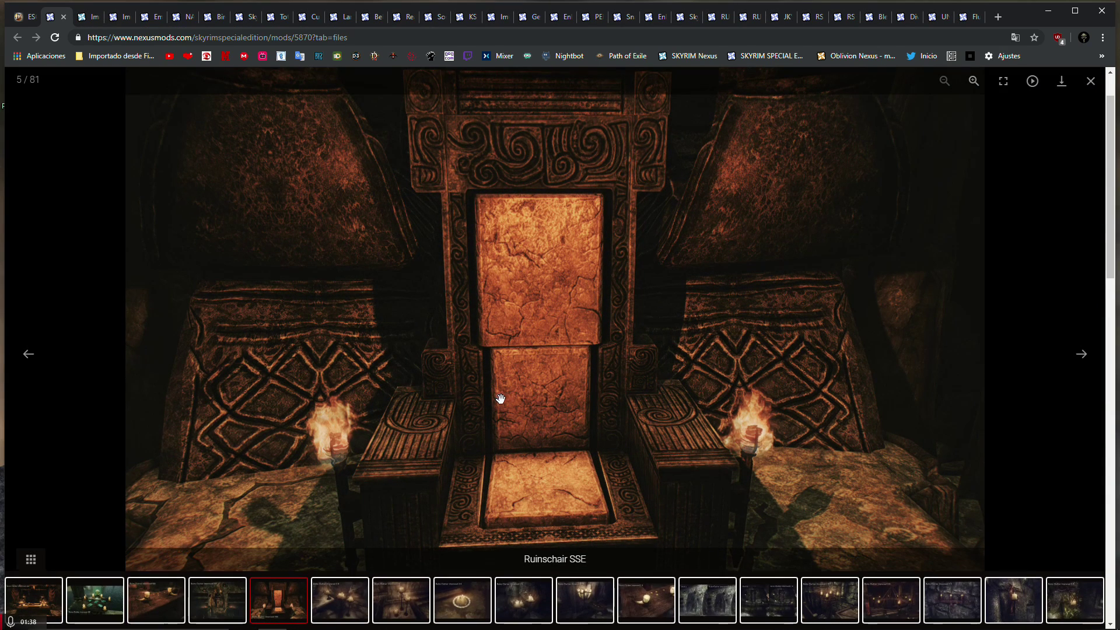
{"action": "left_click", "coordinate": [1073, 601]}
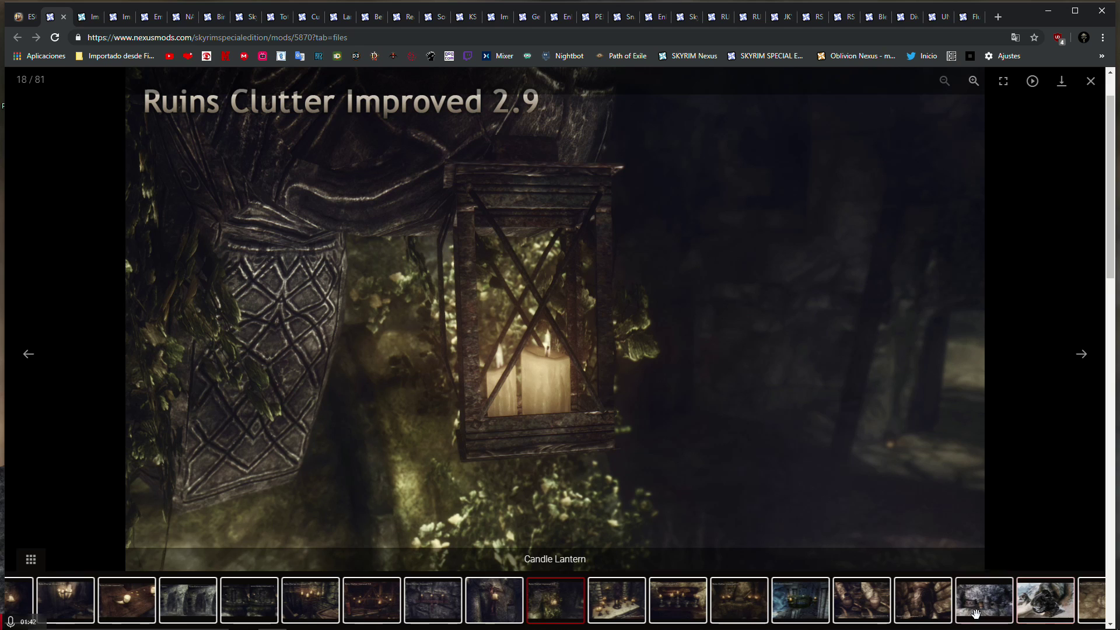
{"action": "left_click", "coordinate": [915, 614]}
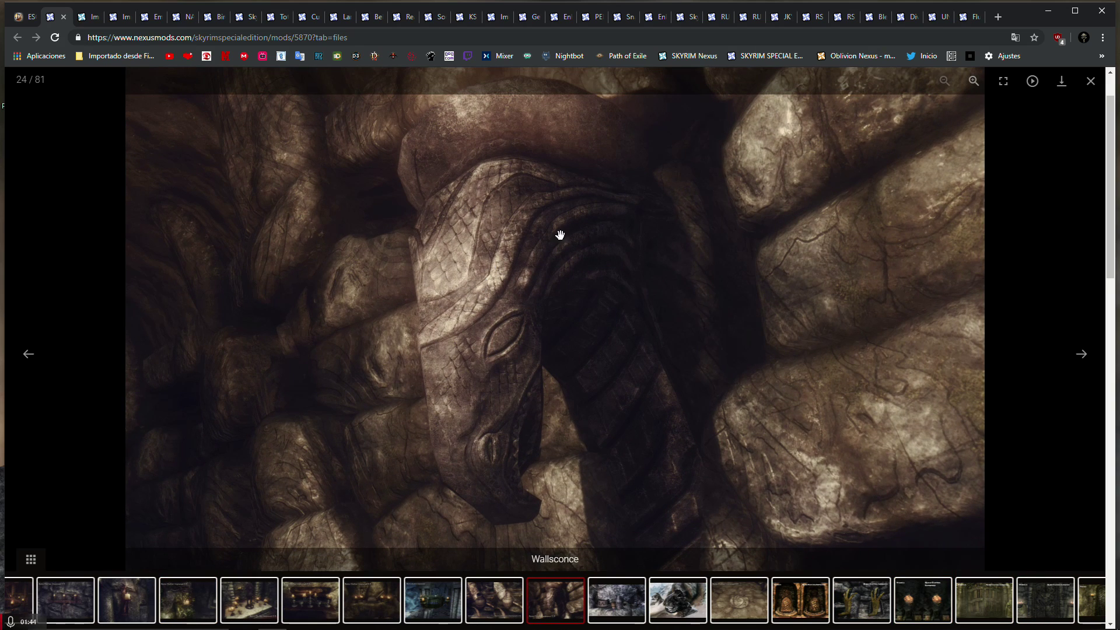
{"action": "left_click", "coordinate": [801, 601]}
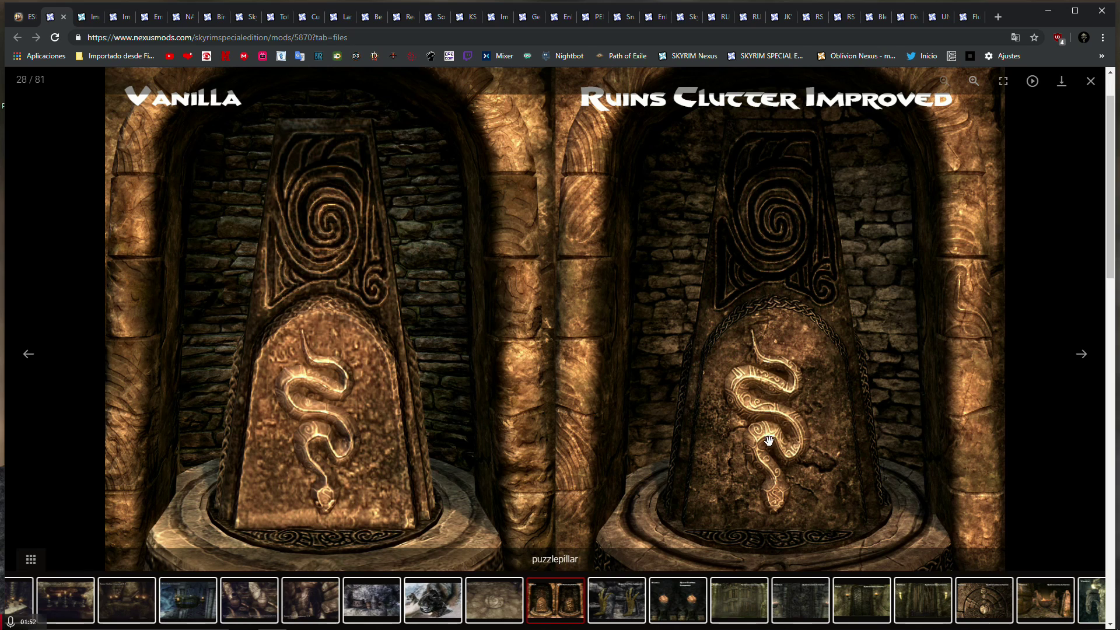
{"action": "left_click", "coordinate": [986, 601]}
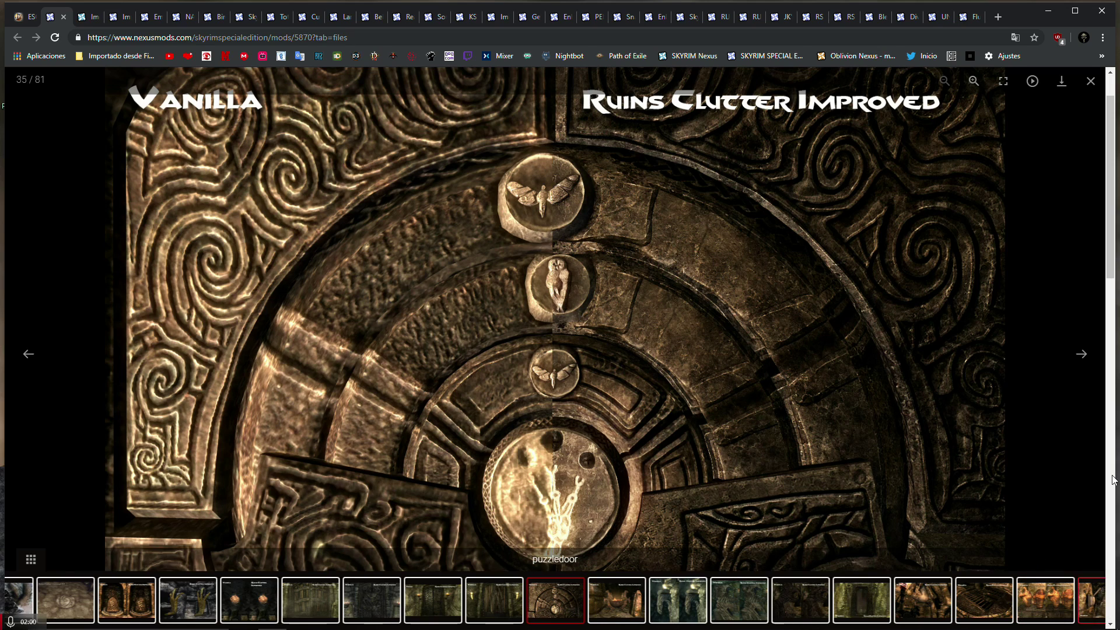
{"action": "left_click", "coordinate": [1082, 355]}
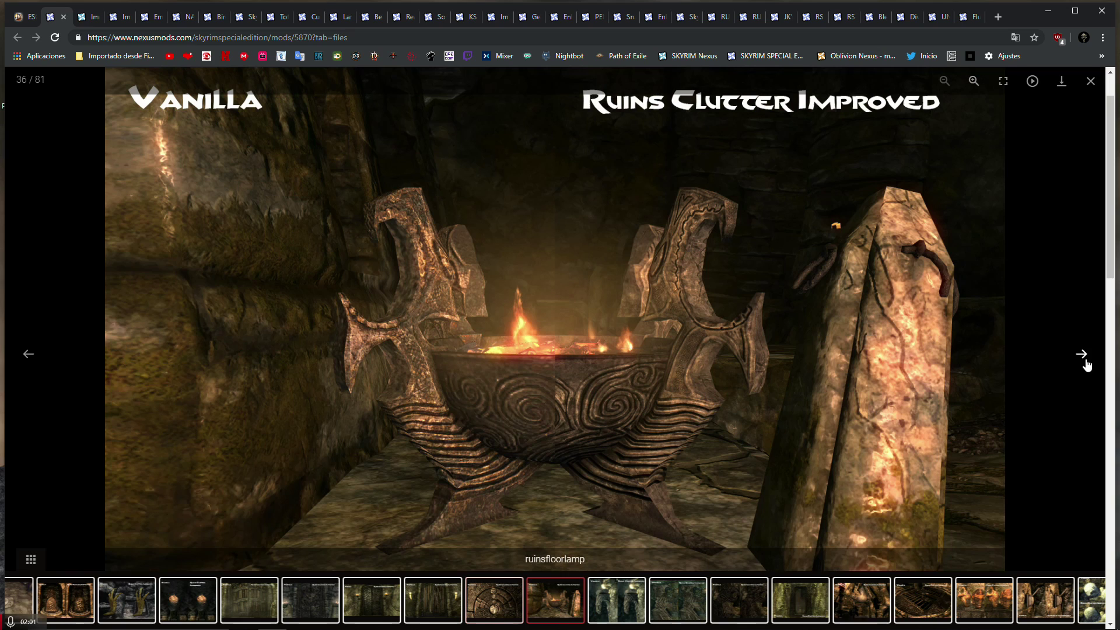
{"action": "left_click", "coordinate": [1083, 605]}
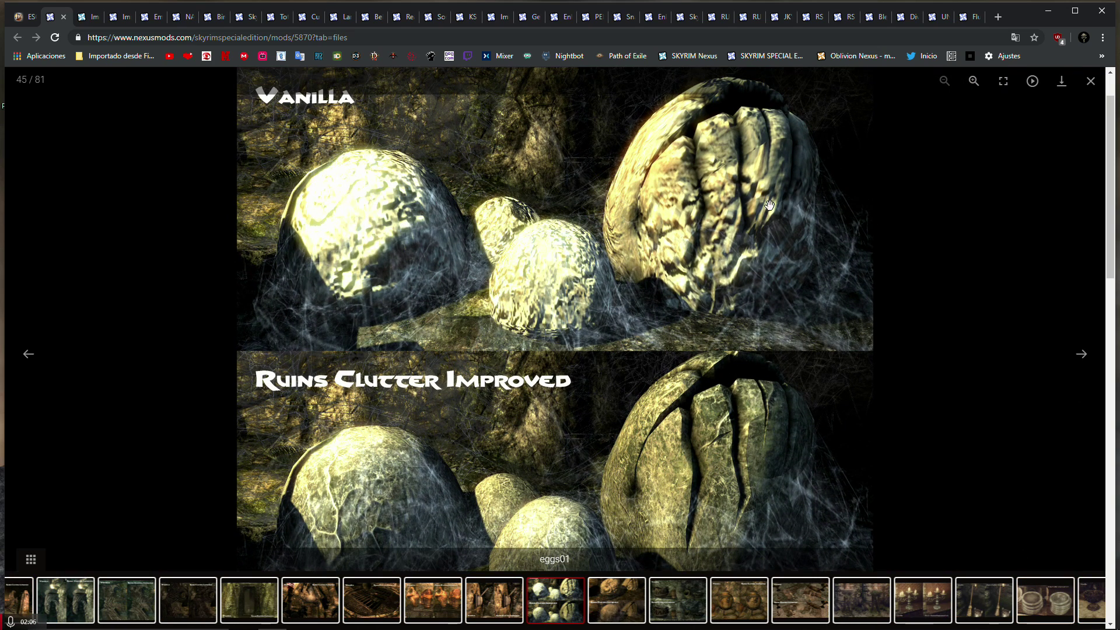
{"action": "left_click", "coordinate": [747, 619]}
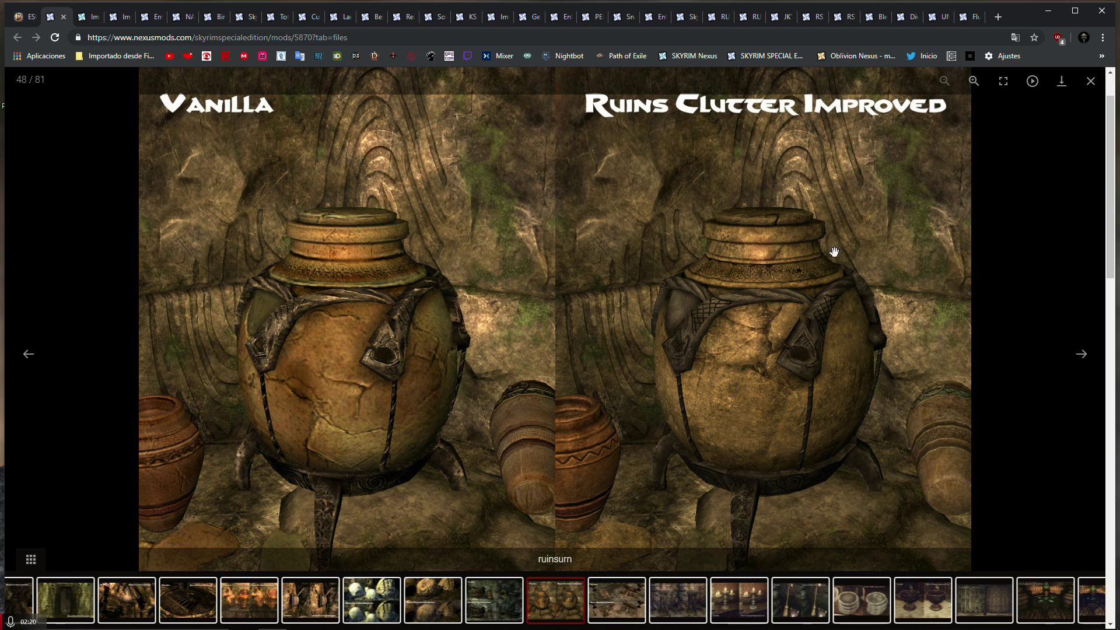
{"action": "left_click", "coordinate": [1094, 601]}
{"action": "left_click", "coordinate": [1095, 603]}
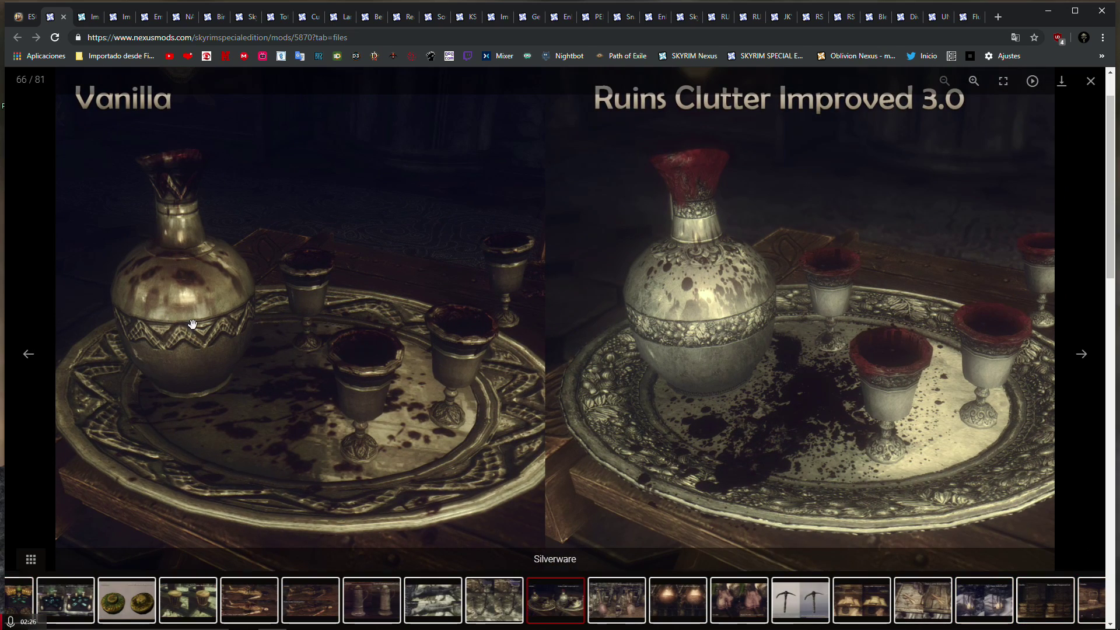
{"action": "left_click", "coordinate": [1010, 607]}
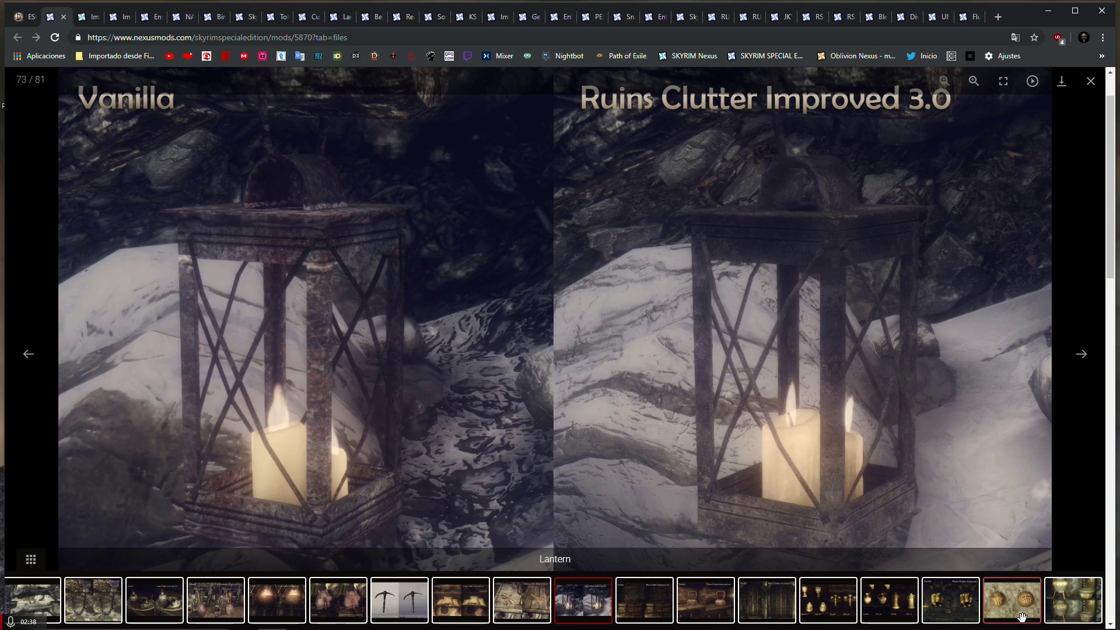
{"action": "left_click", "coordinate": [958, 608]}
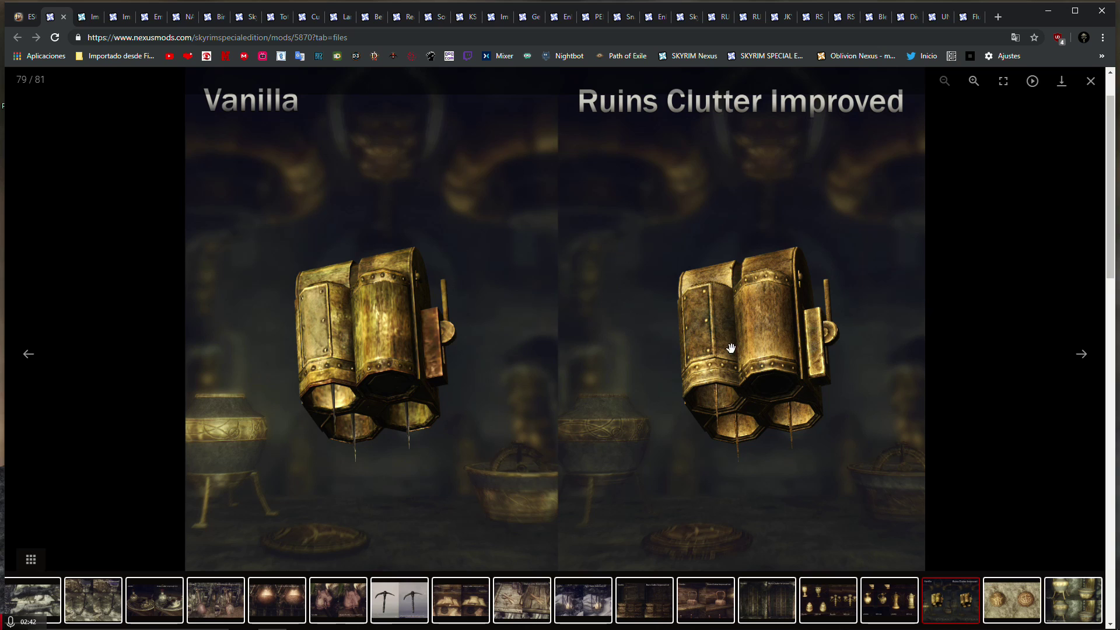
{"action": "left_click", "coordinate": [1030, 604]}
{"action": "left_click", "coordinate": [1072, 605]}
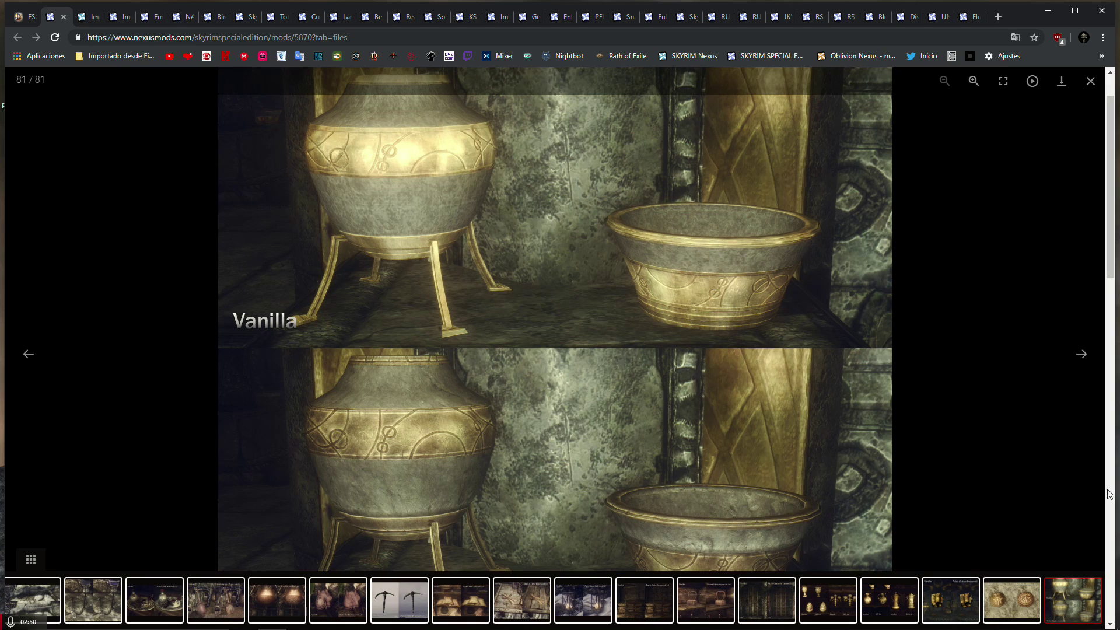
{"action": "left_click", "coordinate": [1080, 356]}
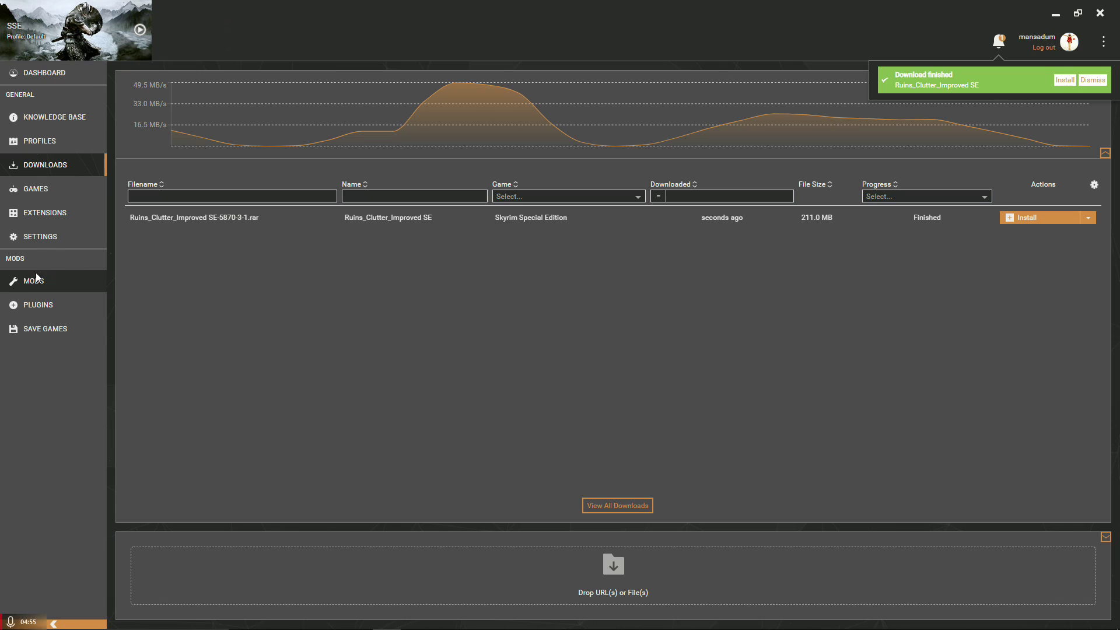
In the Vortex mod list, install the downloaded Ruins_Clutter_Improved SE mod, deploy the mods and enable it.
{"action": "left_click", "coordinate": [35, 281]}
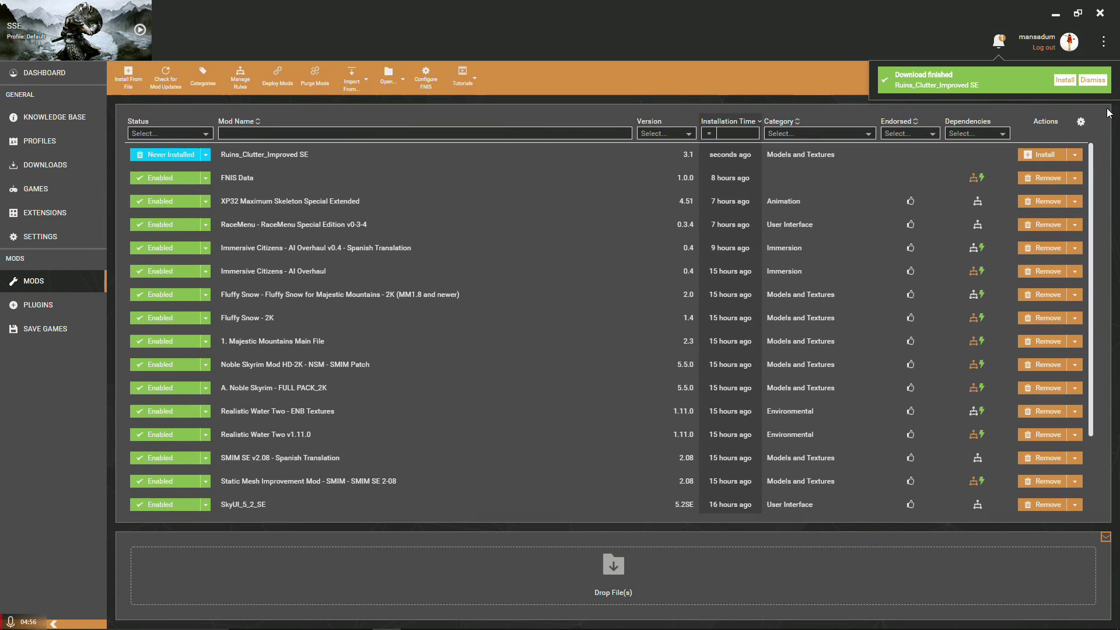
{"action": "left_click", "coordinate": [1064, 81]}
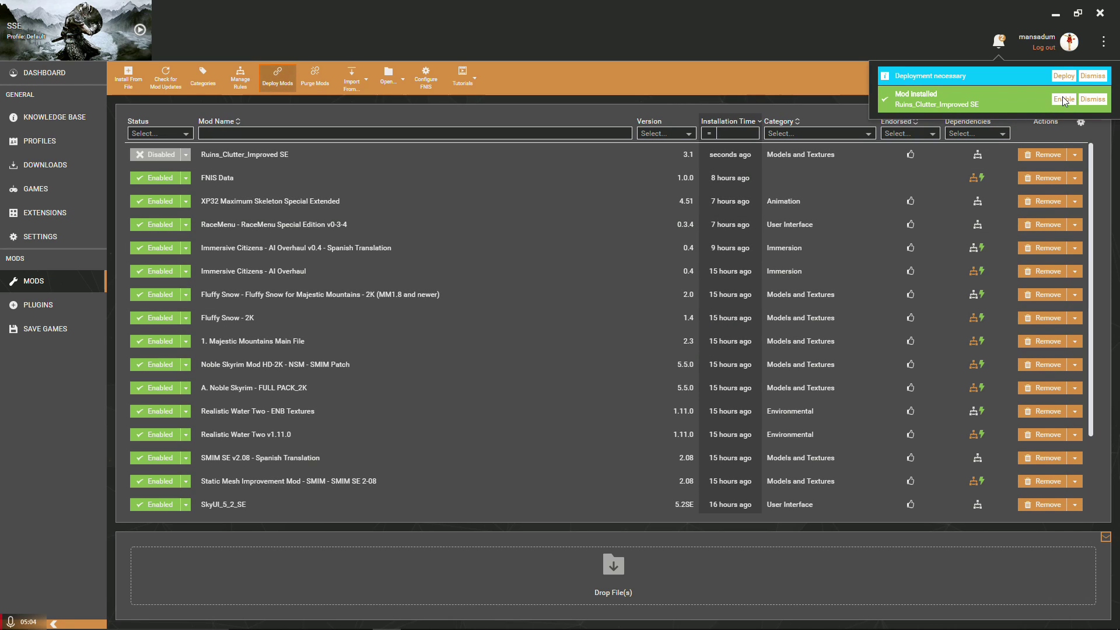
{"action": "left_click", "coordinate": [1066, 78]}
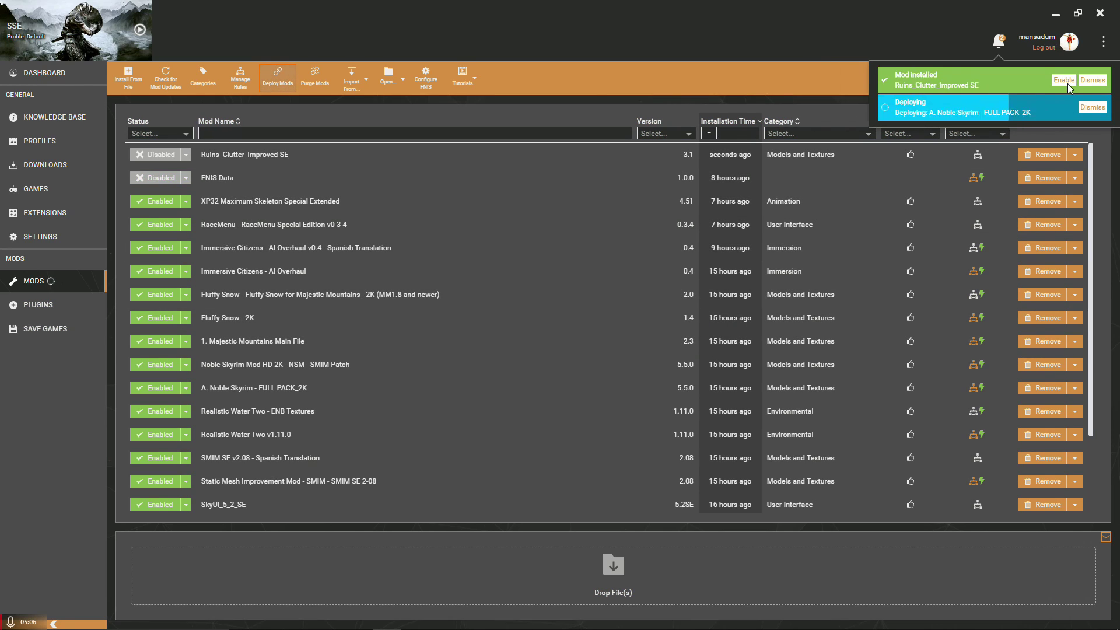
{"action": "left_click", "coordinate": [1066, 80]}
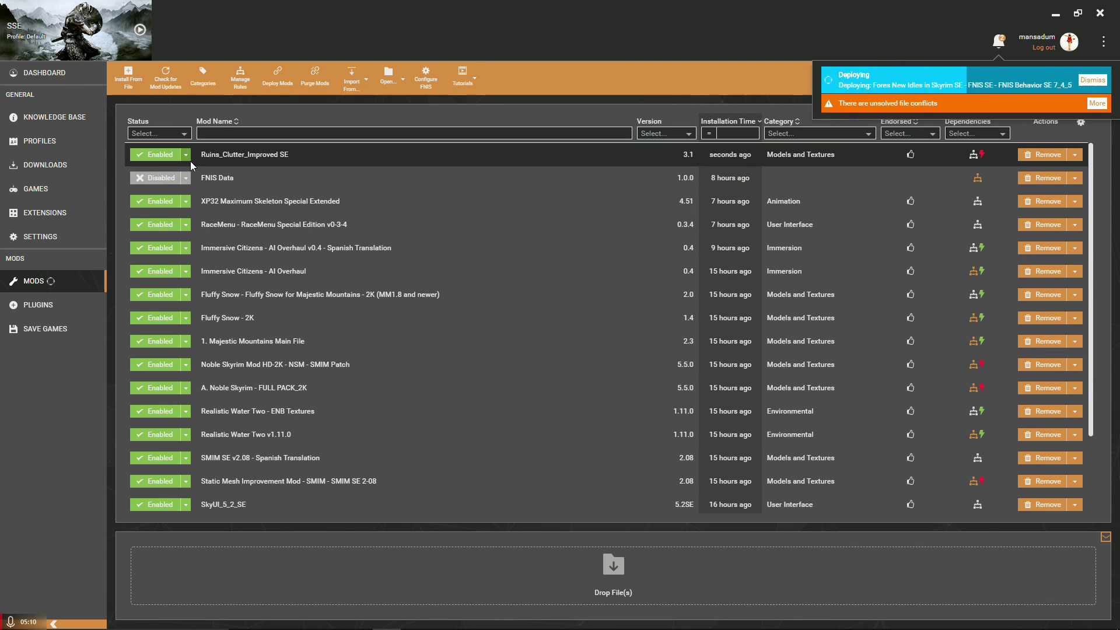
Enable the FNIS Data mod in the mod list, leaving the Ruins_Clutter_Improved SE status as it is.
{"action": "left_click", "coordinate": [156, 177]}
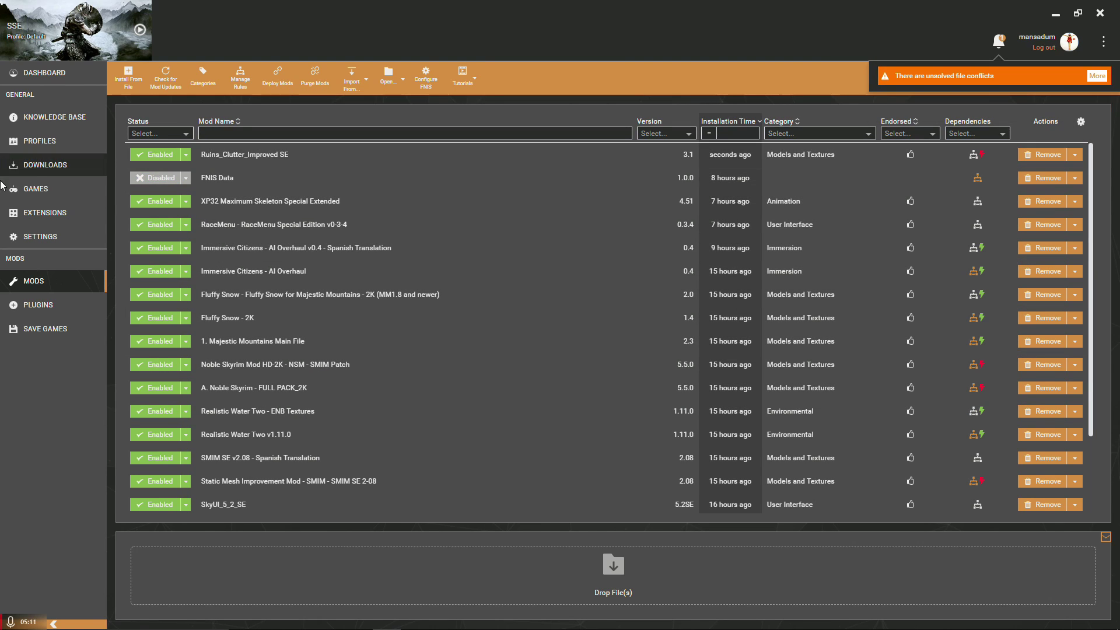
{"action": "left_click", "coordinate": [185, 155]}
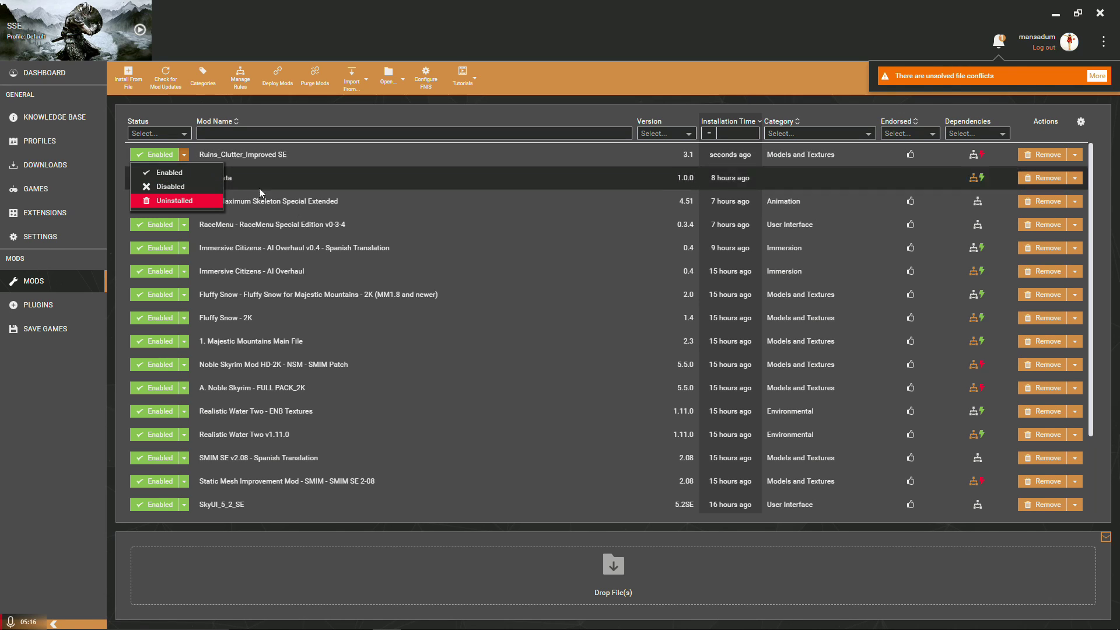
{"action": "left_click", "coordinate": [41, 489]}
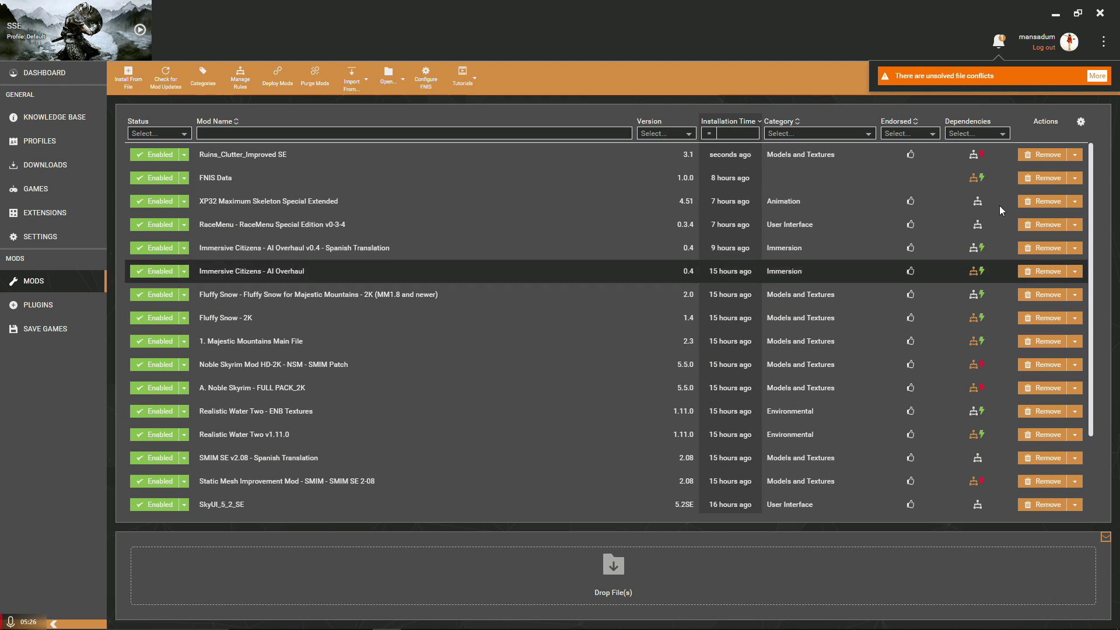
In the conflict rules of Ruins_Clutter_Improved SE, load it before the Noble Skyrim SMIM Patch and before A. Noble Skyrim - FULL PACK_2K.
{"action": "left_click", "coordinate": [982, 154]}
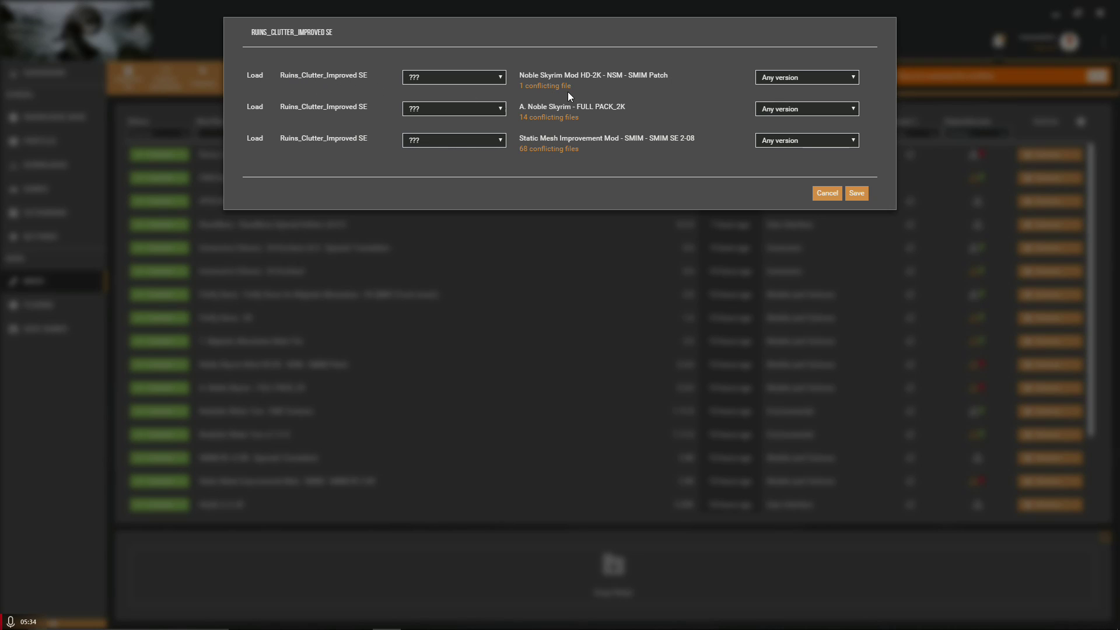
{"action": "left_click", "coordinate": [493, 78]}
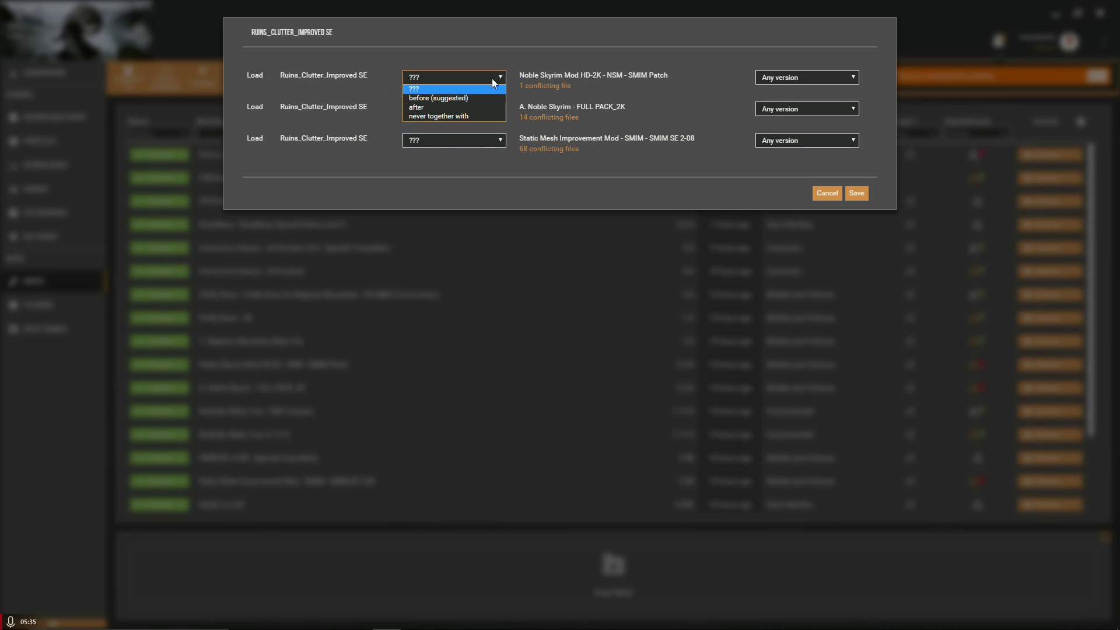
{"action": "left_click", "coordinate": [443, 99]}
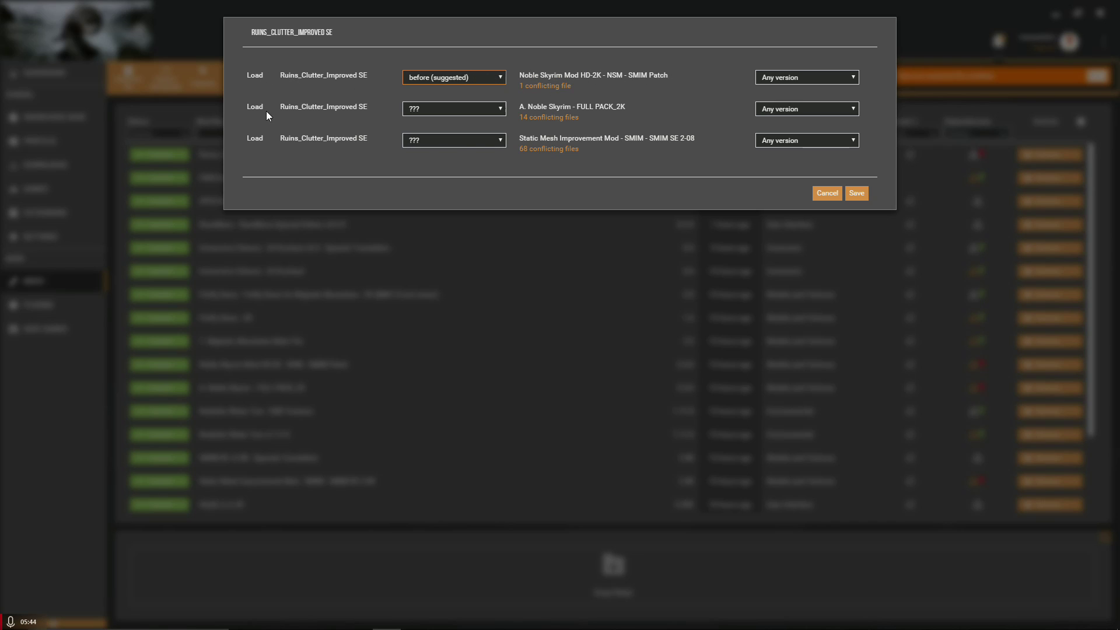
{"action": "left_click", "coordinate": [486, 108]}
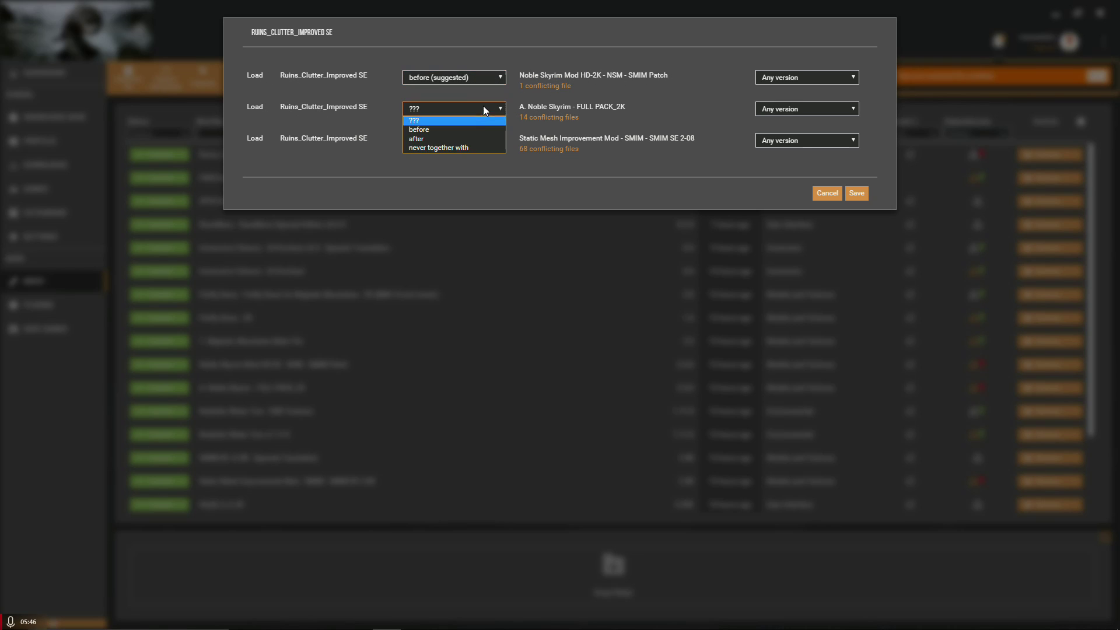
{"action": "left_click", "coordinate": [447, 129]}
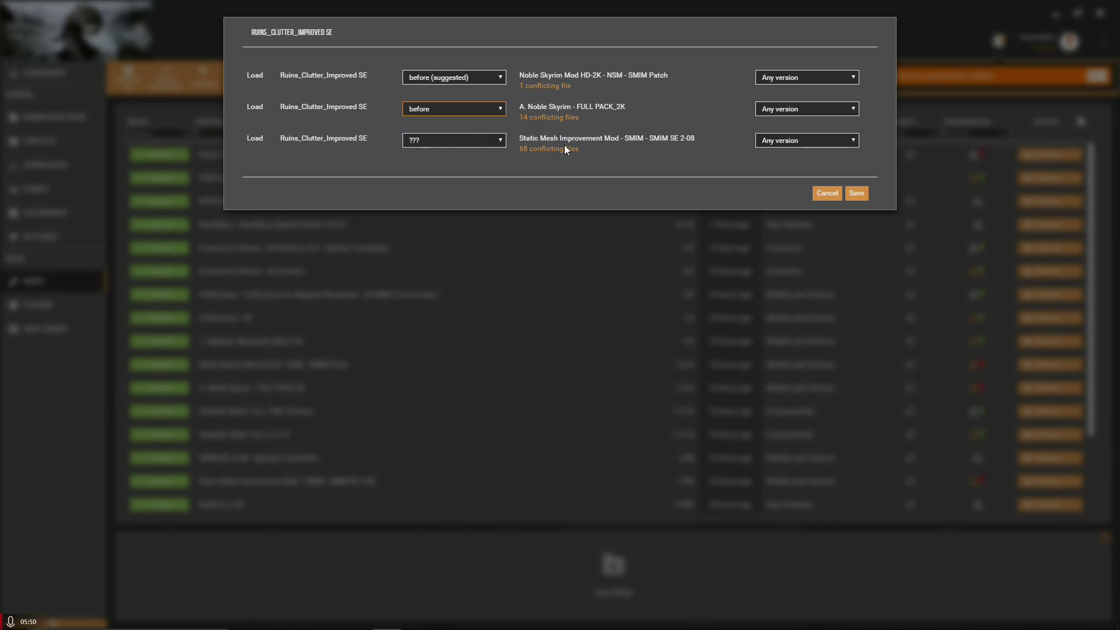
Set Ruins_Clutter_Improved SE to load after Static Mesh Improvement Mod - SMIM SE 2-08, save the rules and deploy the mods.
{"action": "left_click", "coordinate": [489, 140]}
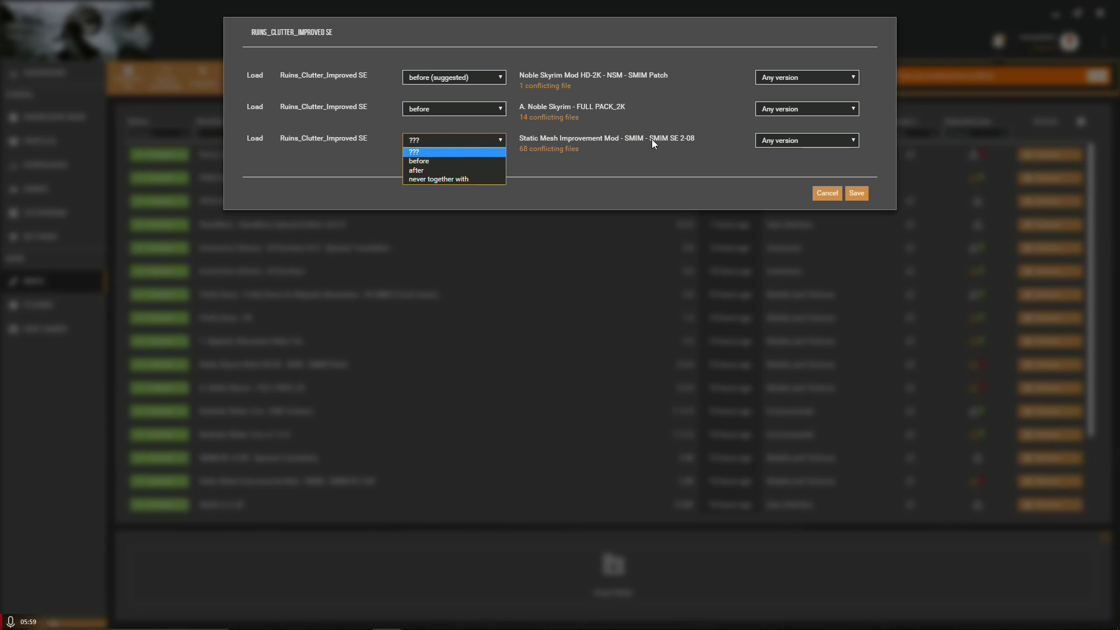
{"action": "left_click", "coordinate": [422, 162]}
{"action": "left_click", "coordinate": [424, 141]}
{"action": "left_click", "coordinate": [421, 168]}
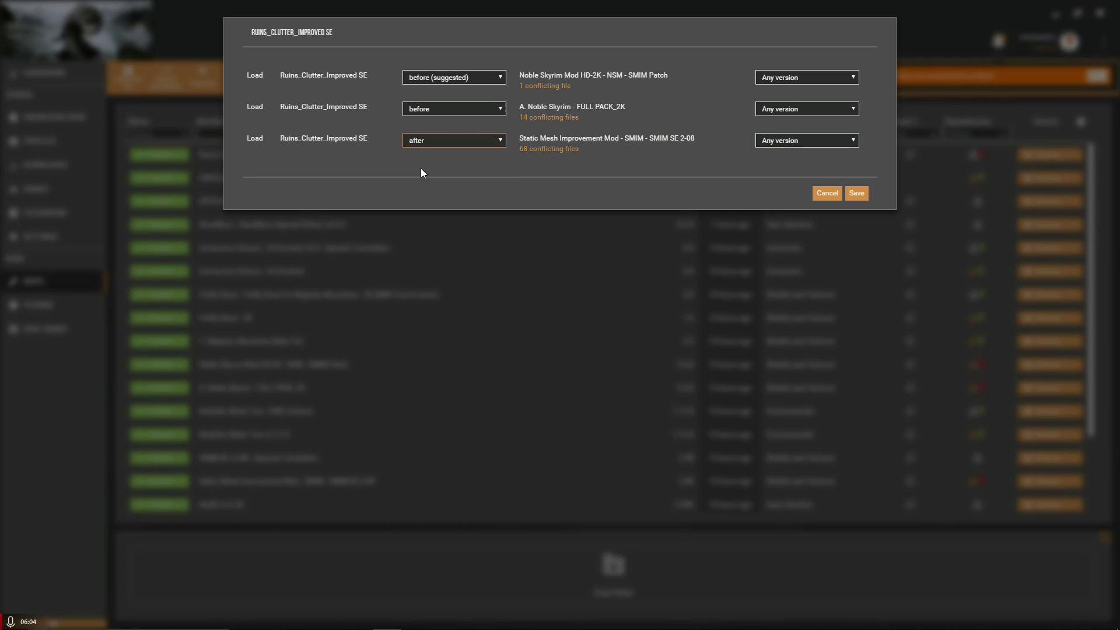
{"action": "left_click", "coordinate": [856, 193]}
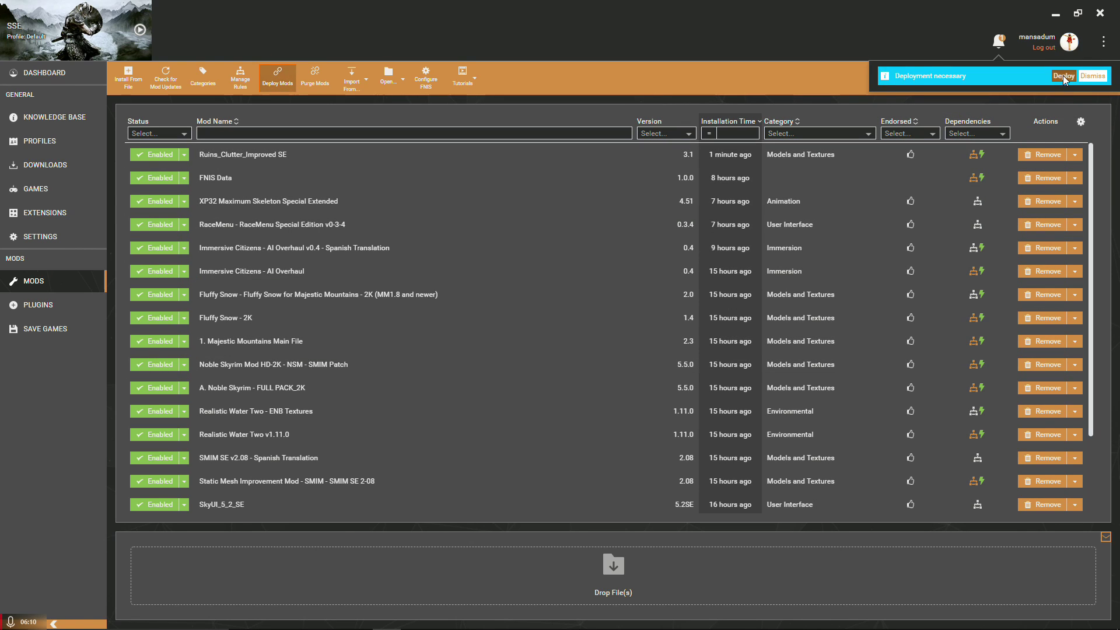
{"action": "left_click", "coordinate": [1064, 77]}
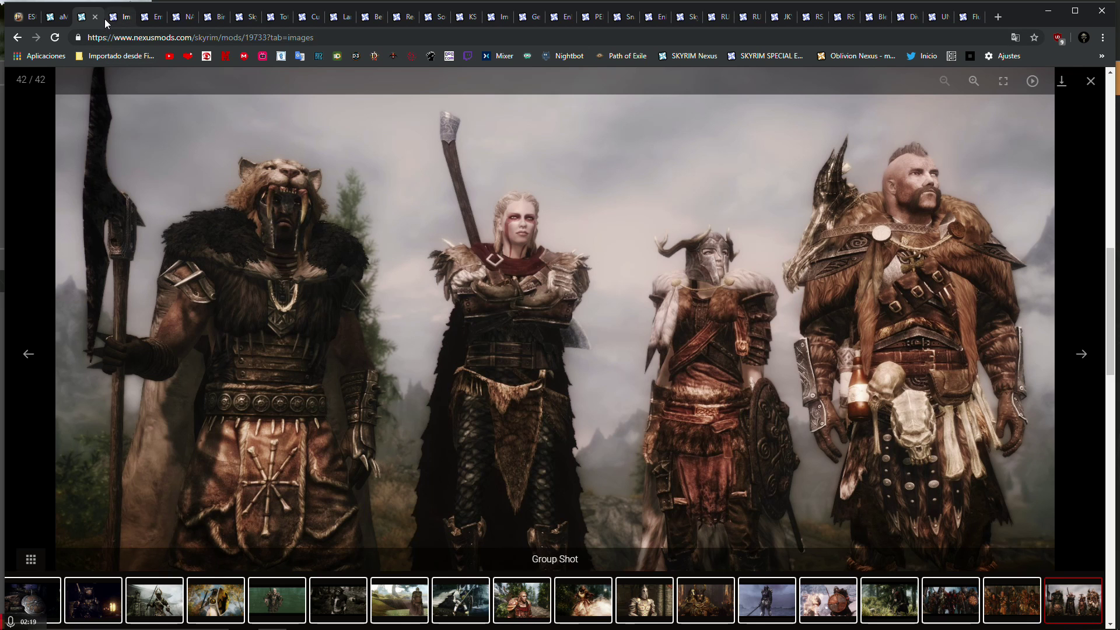
Switch to Chrome, close the tab showing the Group Shot image, and exit the enlarged image on the aMidianBorn Book of Silence page.
{"action": "left_click", "coordinate": [97, 16]}
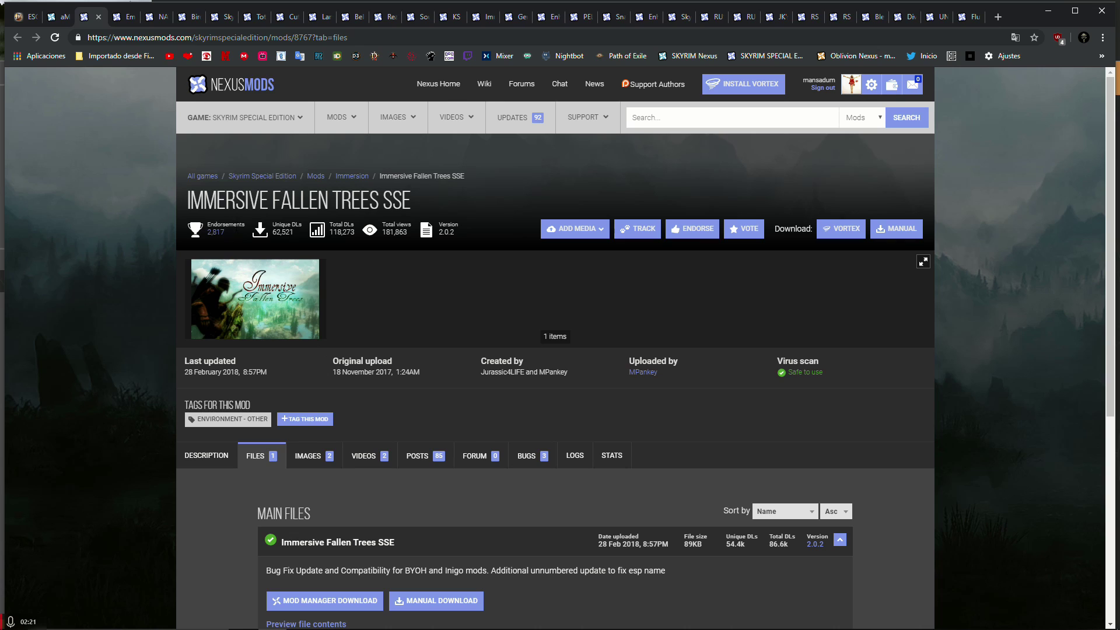
{"action": "left_click", "coordinate": [57, 16]}
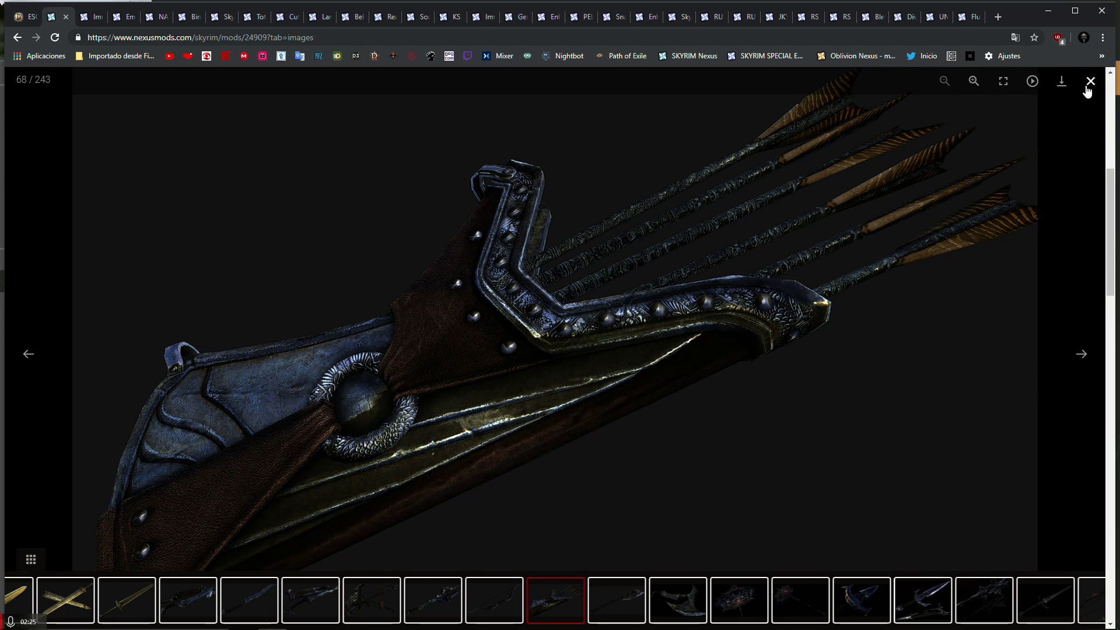
{"action": "left_click", "coordinate": [1090, 82]}
Look over the author and user images of aMidianBorn Book of Silence and jump to page 10 of the author images.
{"action": "scroll", "coordinate": [506, 337], "scroll_direction": "down", "scroll_amount": 13}
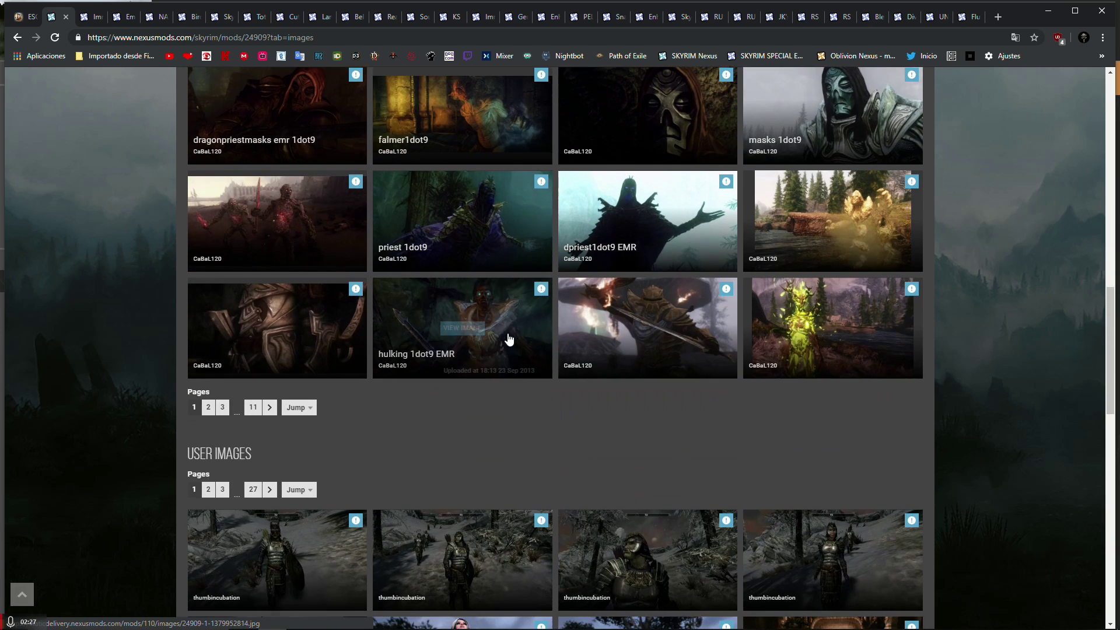
{"action": "scroll", "coordinate": [510, 344], "scroll_direction": "down", "scroll_amount": 5}
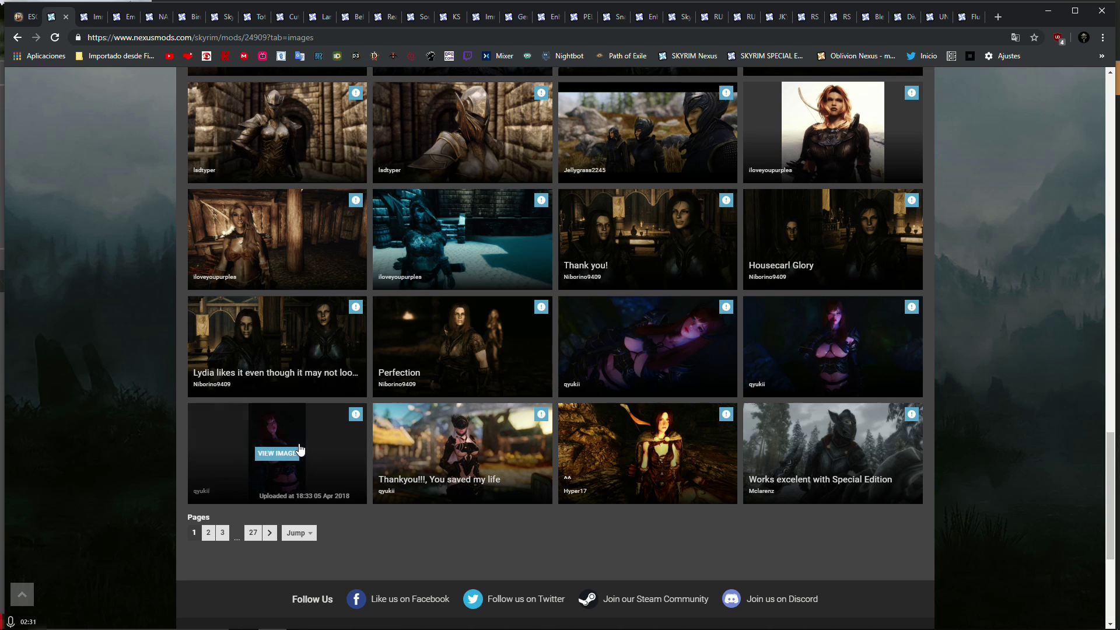
{"action": "scroll", "coordinate": [270, 218], "scroll_direction": "up", "scroll_amount": 10}
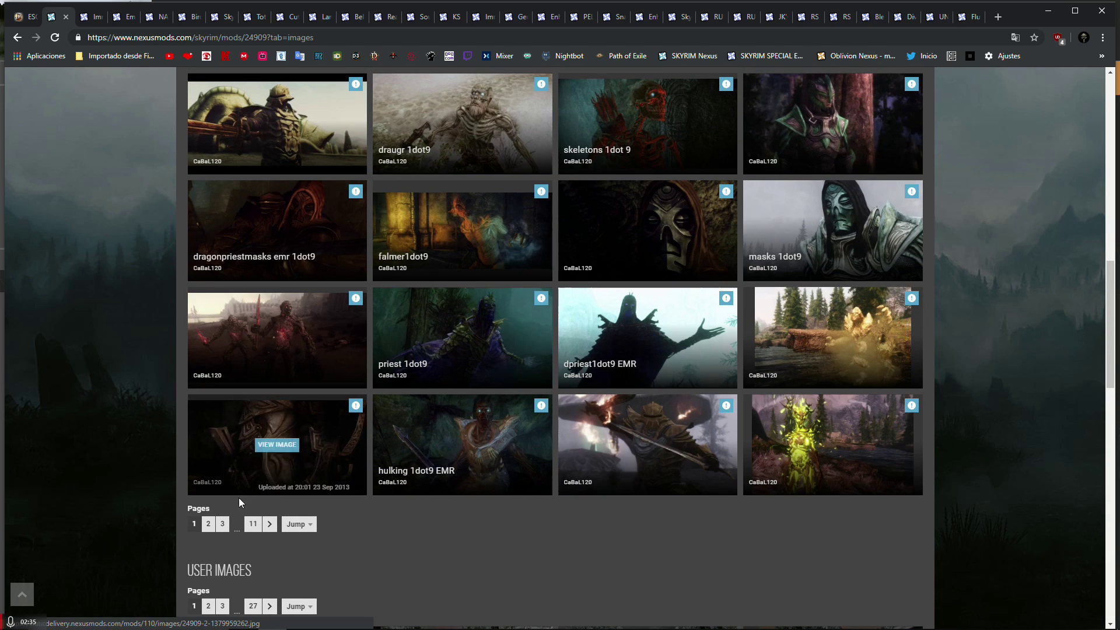
{"action": "left_click", "coordinate": [298, 524]}
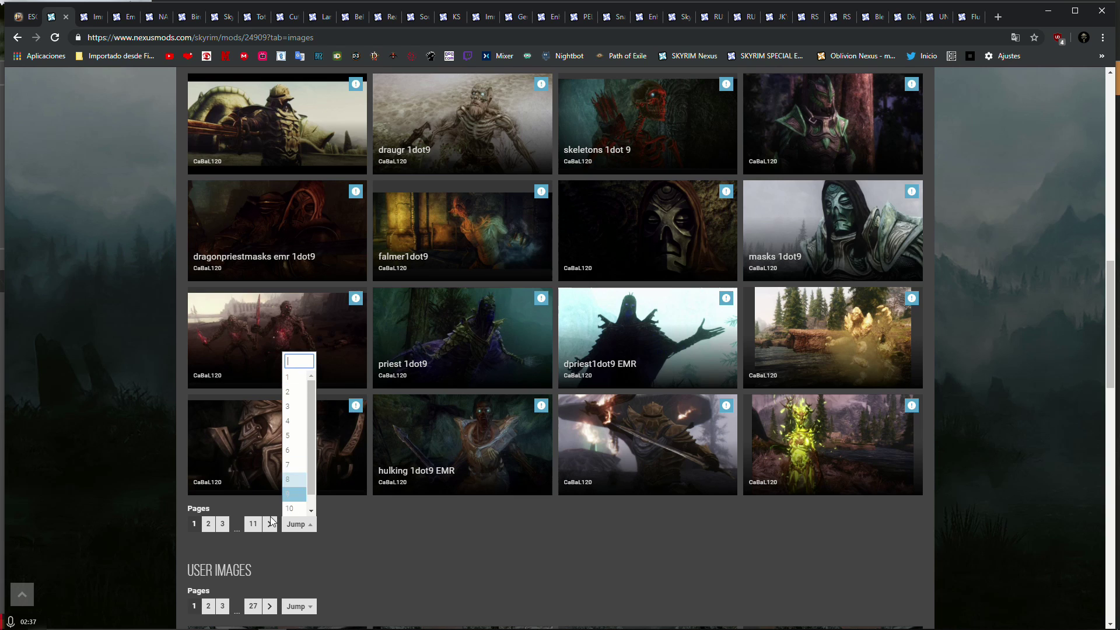
{"action": "left_click", "coordinate": [291, 505]}
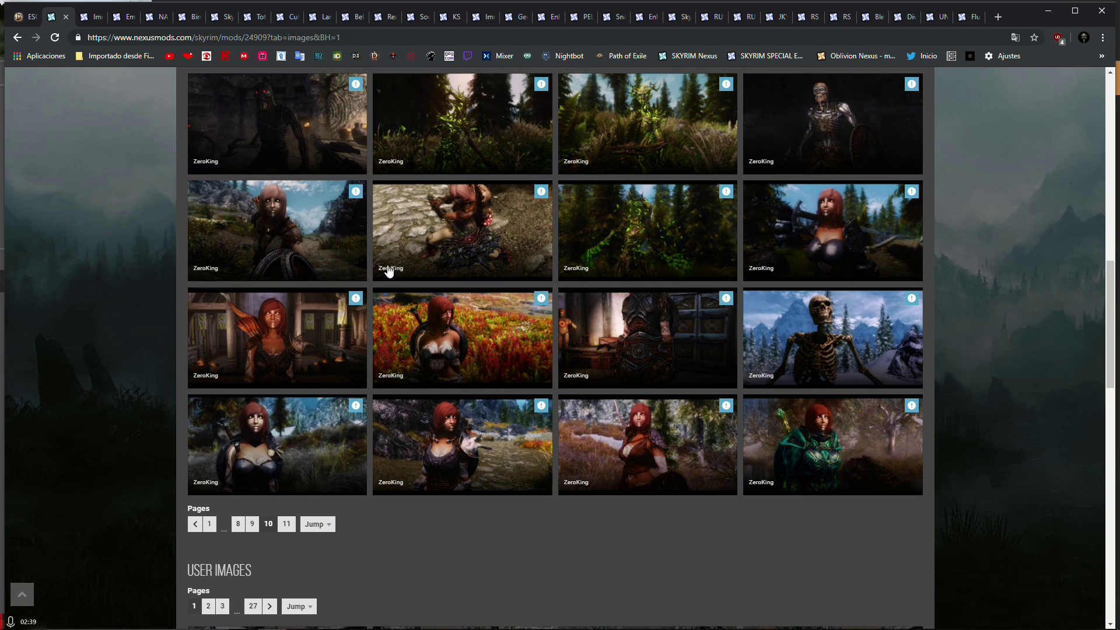
View the red-haired character screenshots on author images page 10 enlarged, advance through the following pictures, and close the viewer.
{"action": "left_click", "coordinate": [278, 448]}
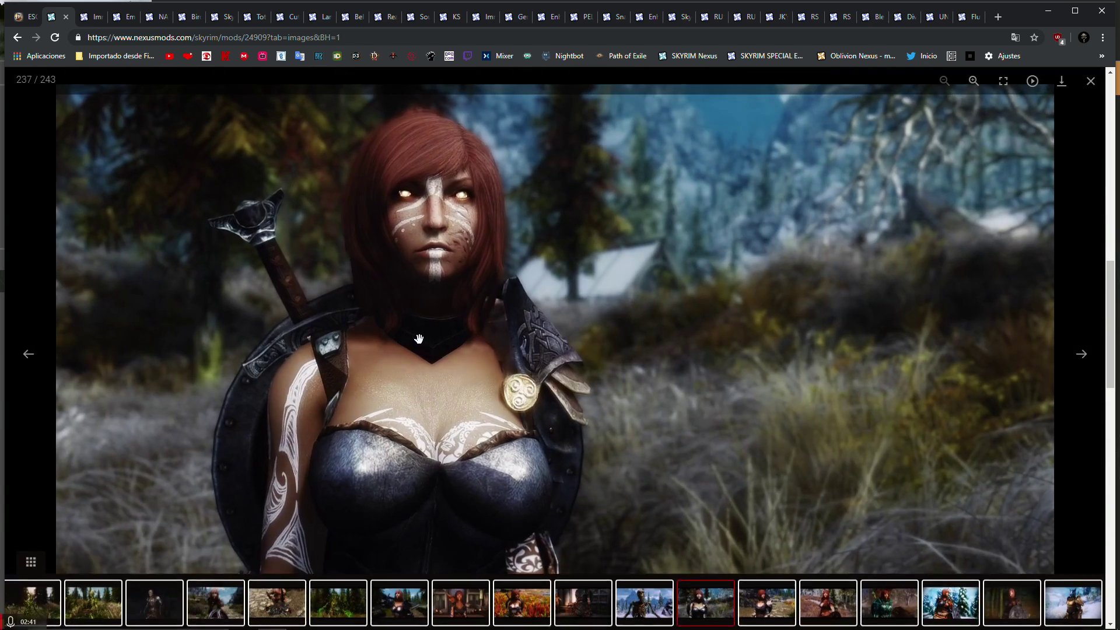
{"action": "left_click", "coordinate": [1079, 362]}
{"action": "left_click", "coordinate": [1079, 361]}
{"action": "left_click", "coordinate": [1079, 361]}
{"action": "left_click", "coordinate": [1079, 362]}
{"action": "left_click", "coordinate": [1074, 363]}
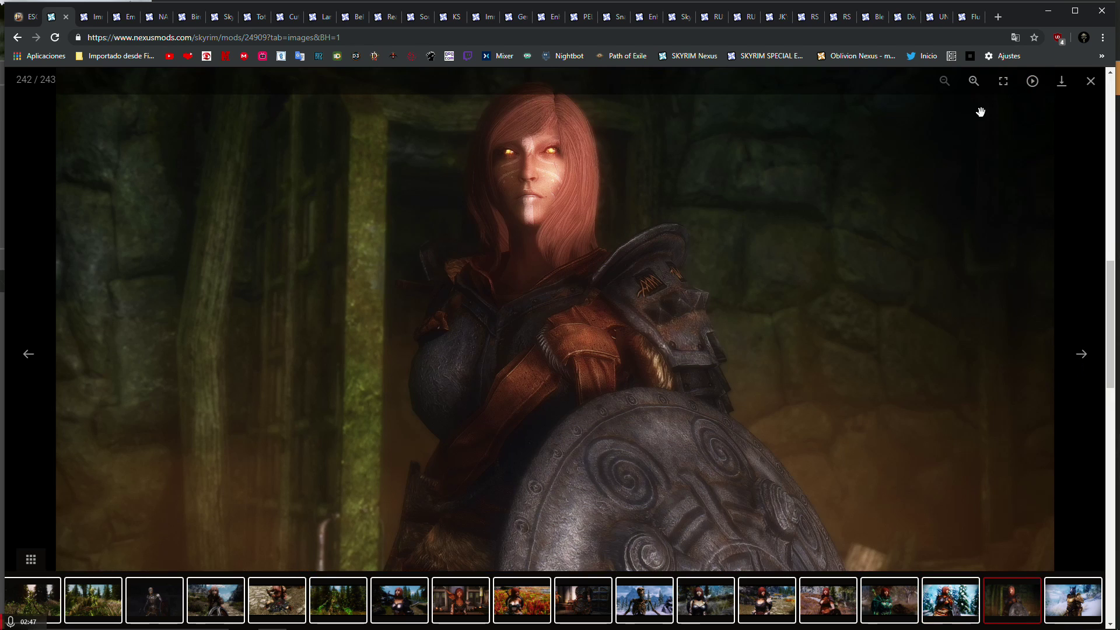
{"action": "left_click", "coordinate": [1091, 81]}
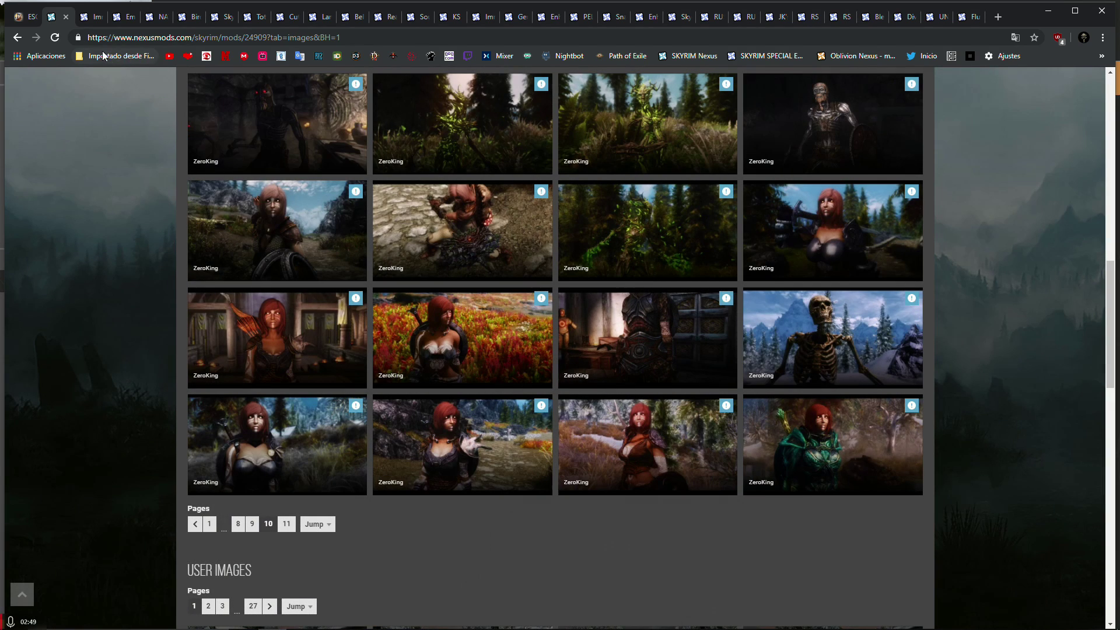
Review the main and optional files of aMidianBorn Book of Silence and download aMidianBorn book of silence_ARMORS through the mod manager.
{"action": "scroll", "coordinate": [155, 194], "scroll_direction": "up", "scroll_amount": 10}
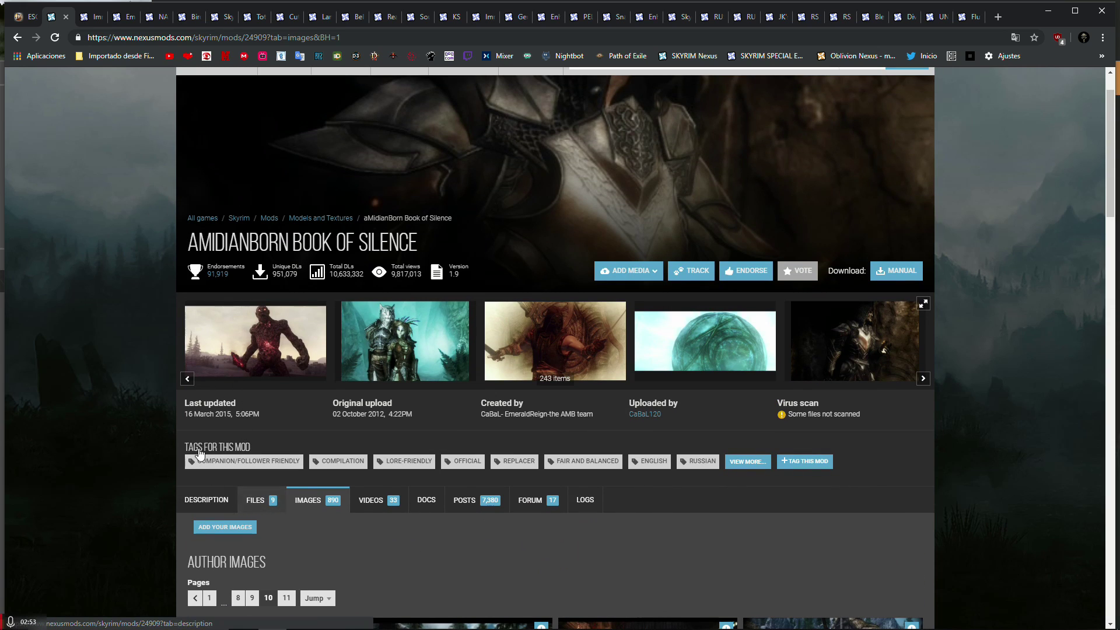
{"action": "scroll", "coordinate": [58, 274], "scroll_direction": "down", "scroll_amount": 5}
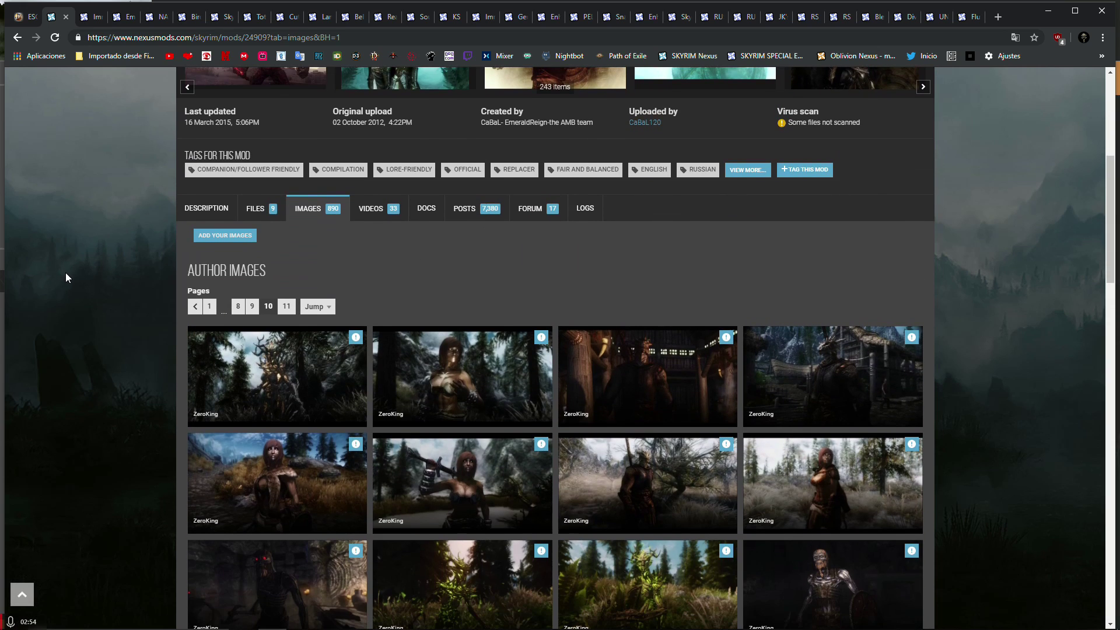
{"action": "left_click", "coordinate": [252, 210]}
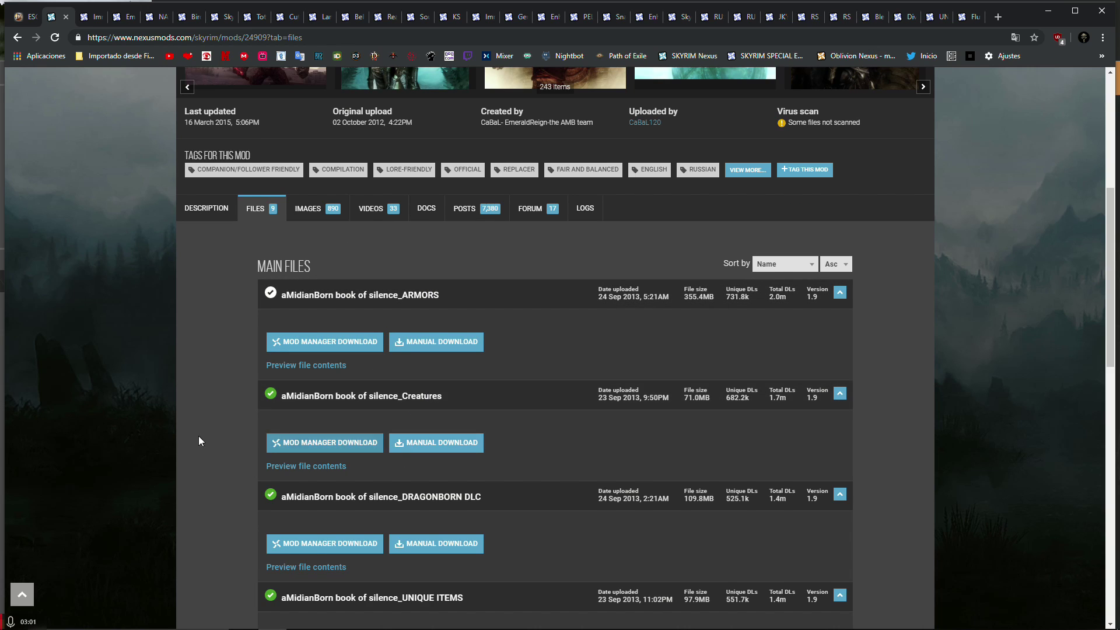
{"action": "scroll", "coordinate": [379, 405], "scroll_direction": "down", "scroll_amount": 2}
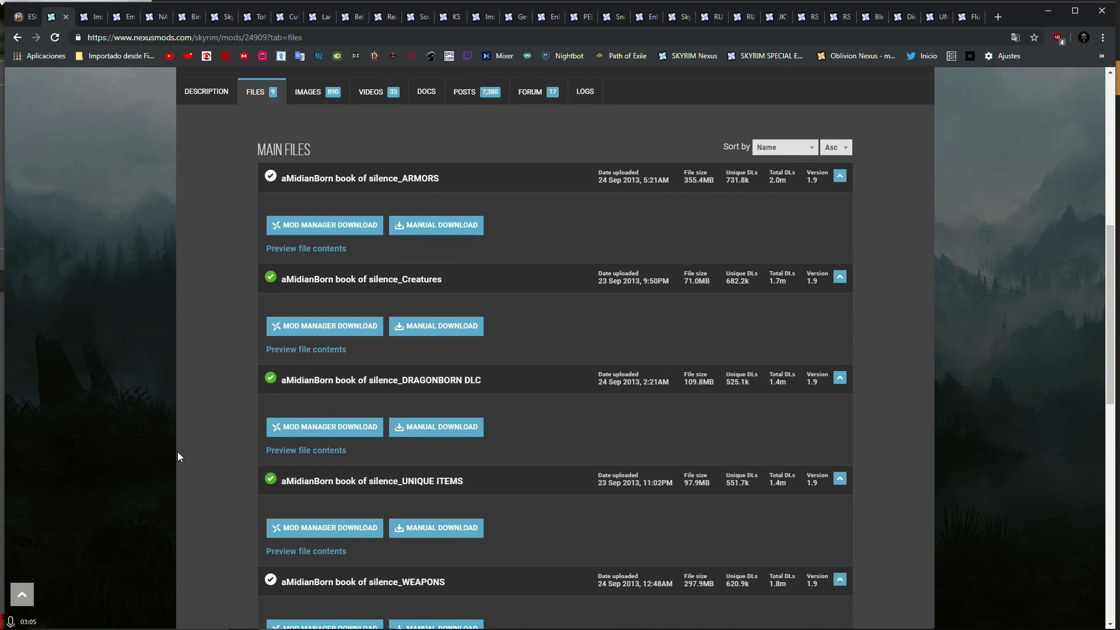
{"action": "scroll", "coordinate": [177, 451], "scroll_direction": "down", "scroll_amount": 2}
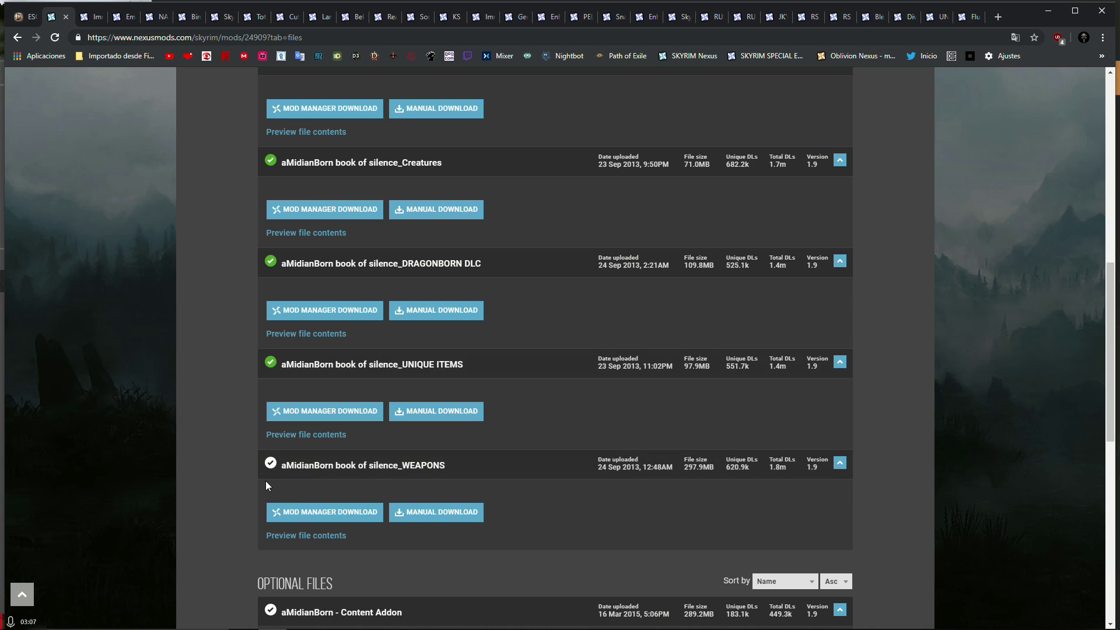
{"action": "scroll", "coordinate": [266, 481], "scroll_direction": "down", "scroll_amount": 2}
{"action": "left_click", "coordinate": [327, 496]}
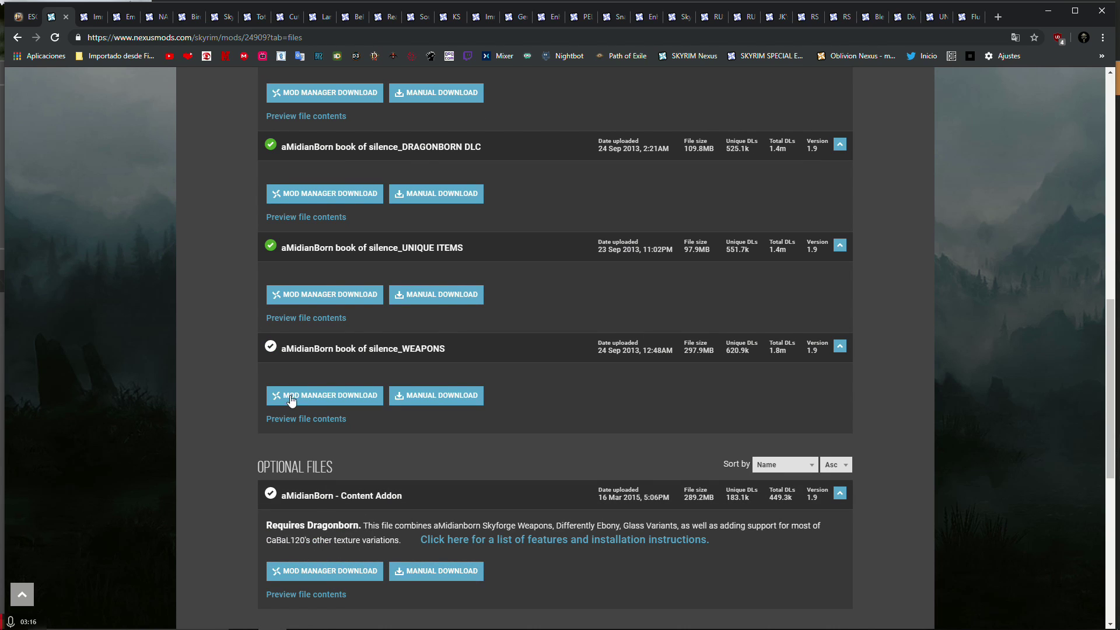
{"action": "scroll", "coordinate": [236, 294], "scroll_direction": "up", "scroll_amount": 6}
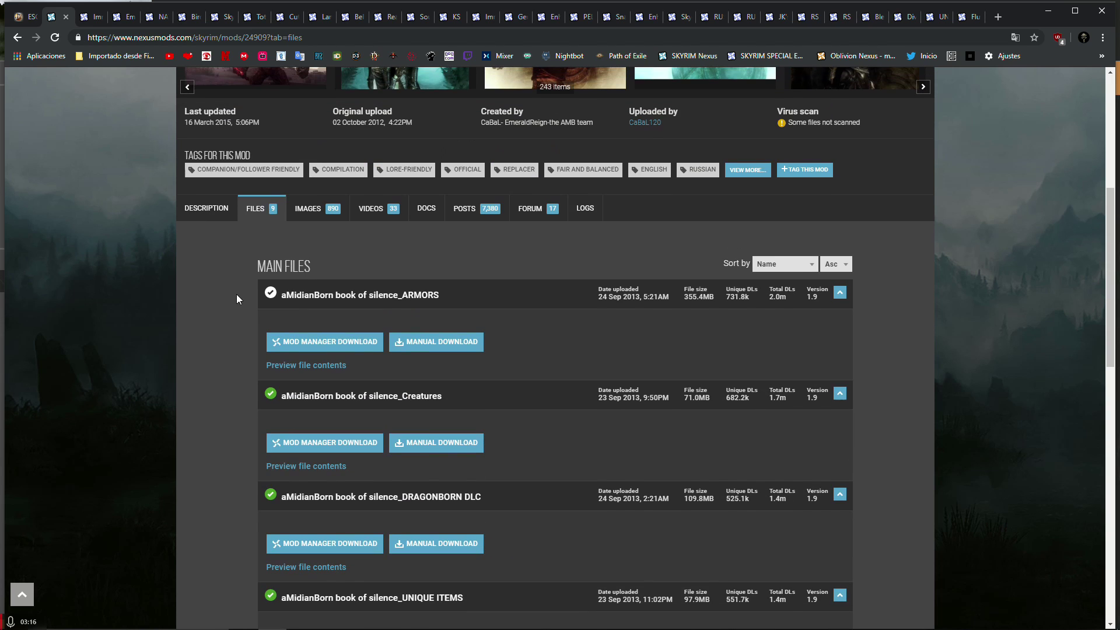
{"action": "left_click", "coordinate": [327, 344]}
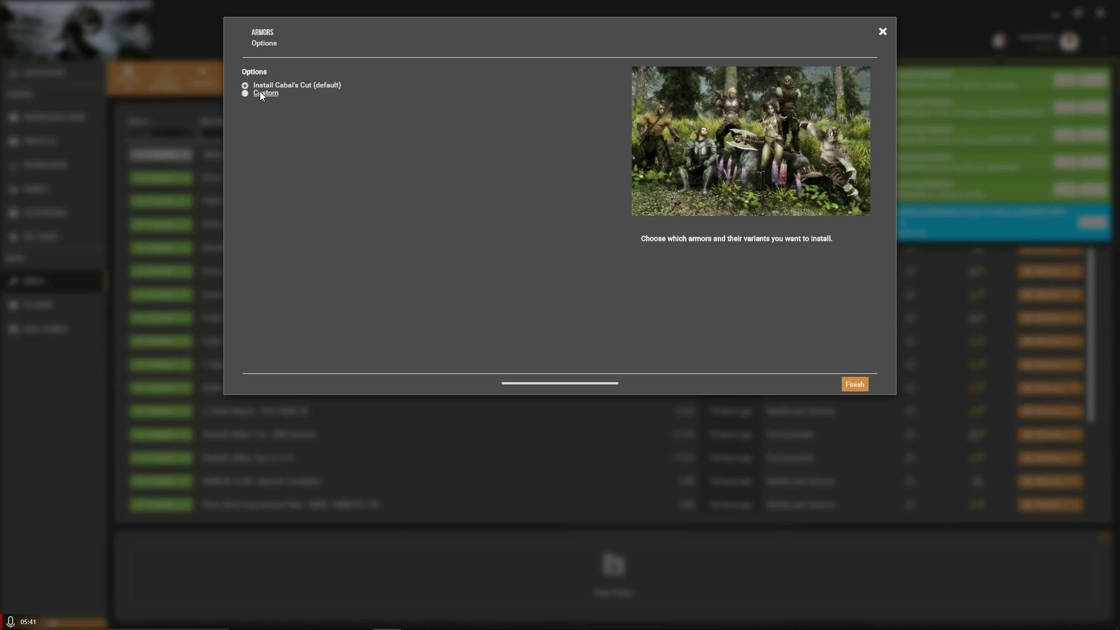
In Vortex, finish installing aMidianBorn book of silence_ARMORS with Install Cabal's Cut (default), deploy, and enable the mod with all its plugins.
{"action": "left_click", "coordinate": [848, 384]}
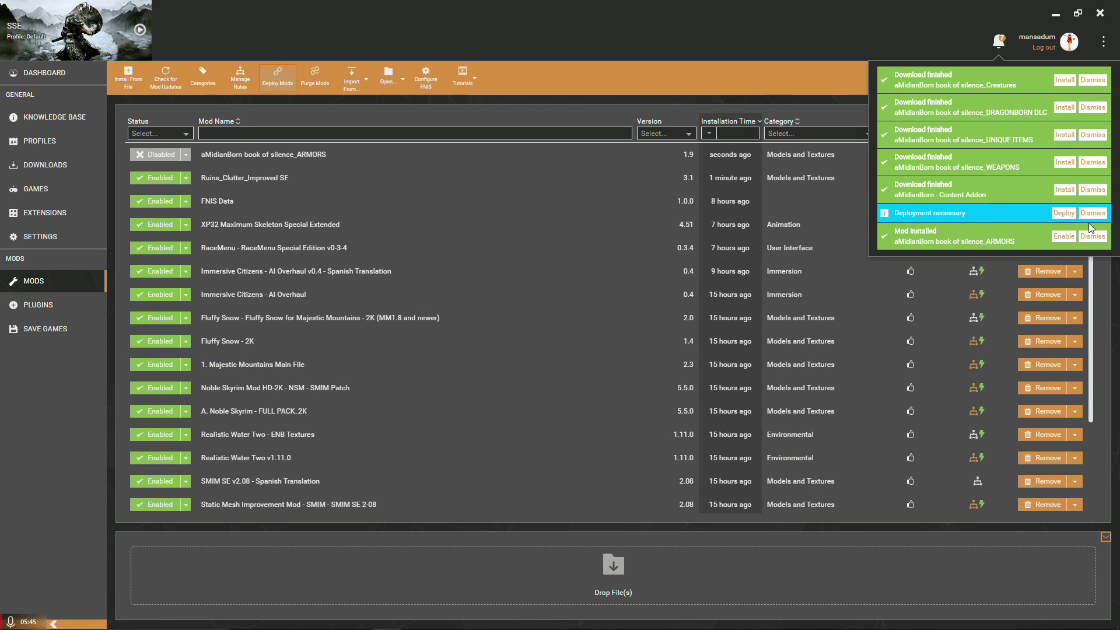
{"action": "left_click", "coordinate": [1066, 212]}
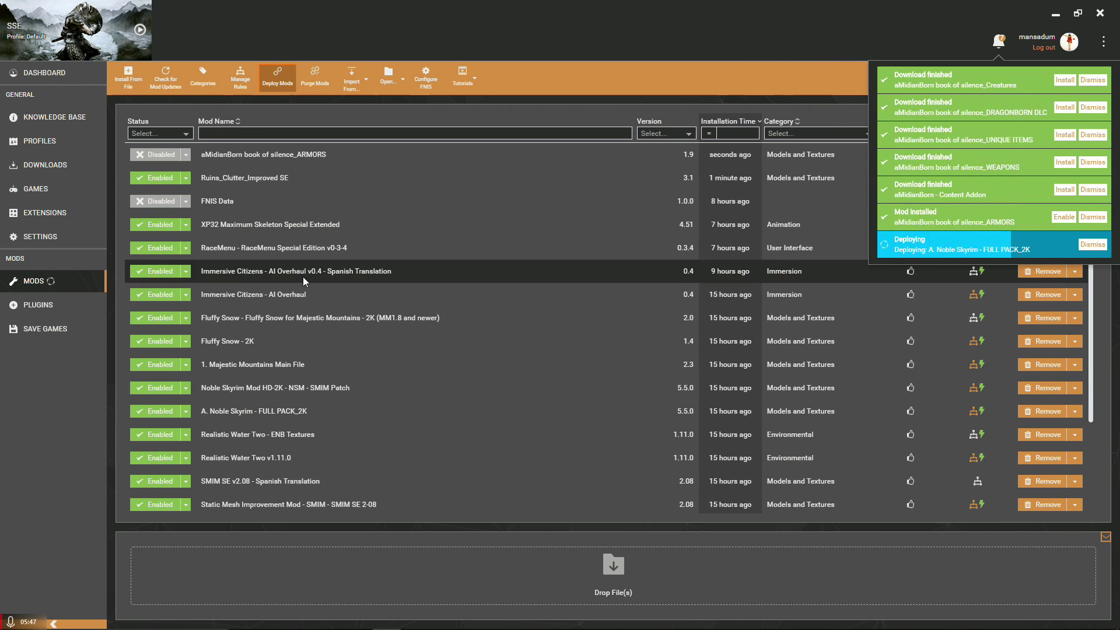
{"action": "left_click", "coordinate": [1066, 217]}
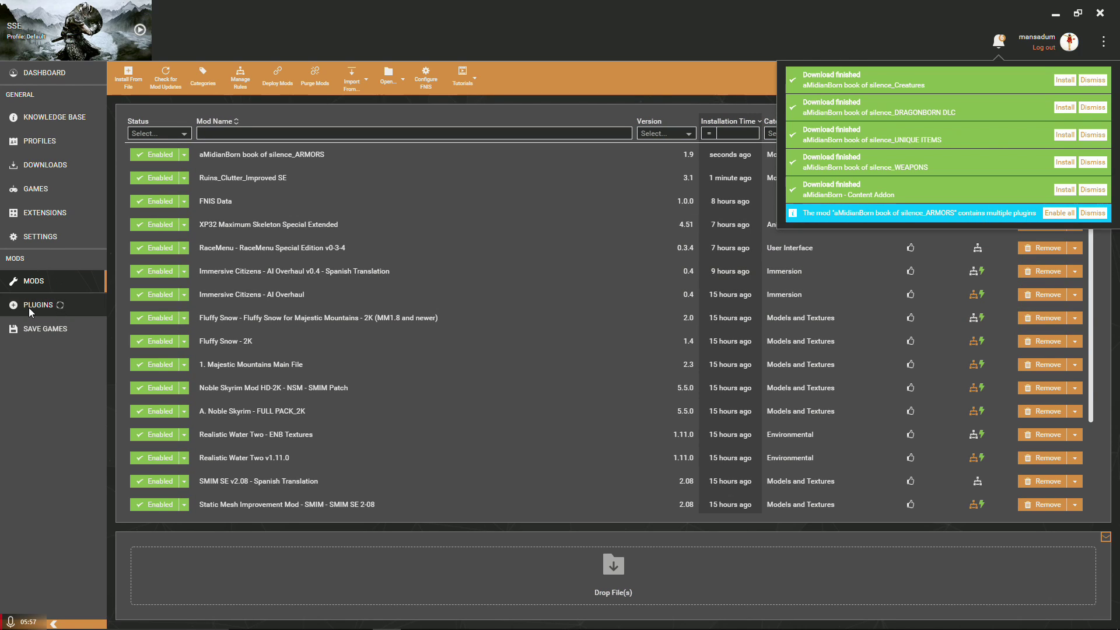
{"action": "left_click", "coordinate": [1059, 212]}
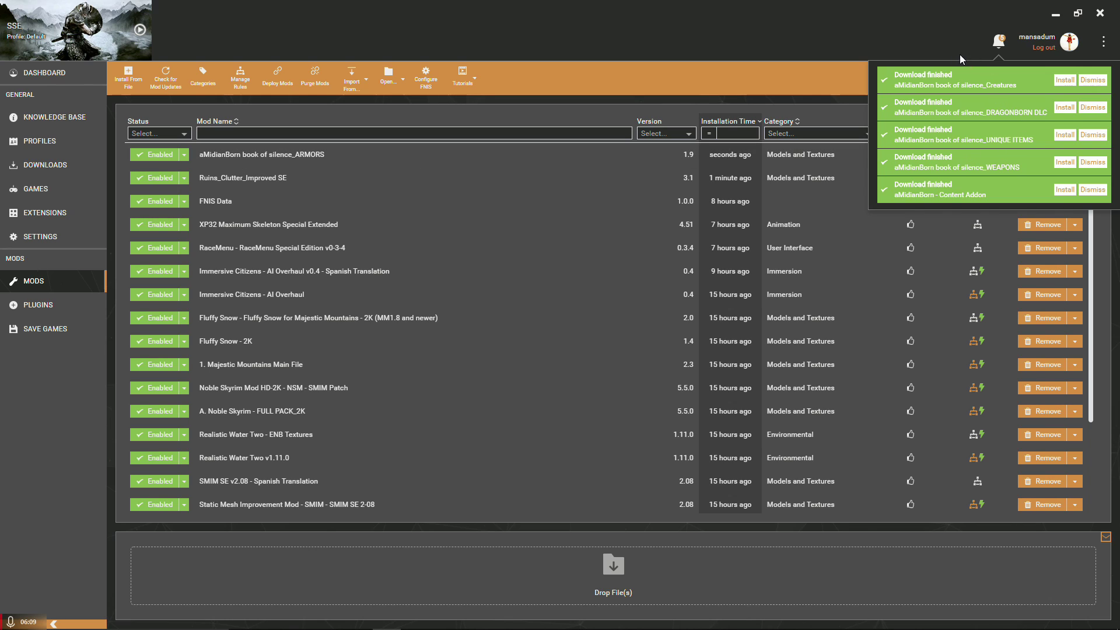
Start installing aMidianBorn book of silence_Creatures for Skyrim Special Edition.
{"action": "left_click", "coordinate": [1066, 81]}
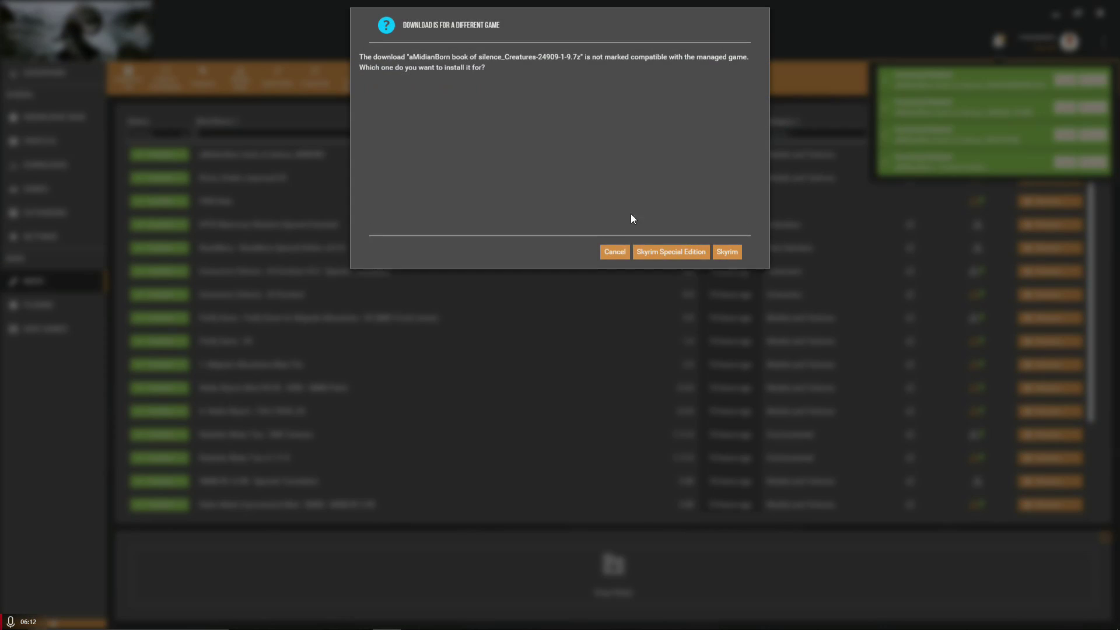
{"action": "left_click", "coordinate": [681, 262]}
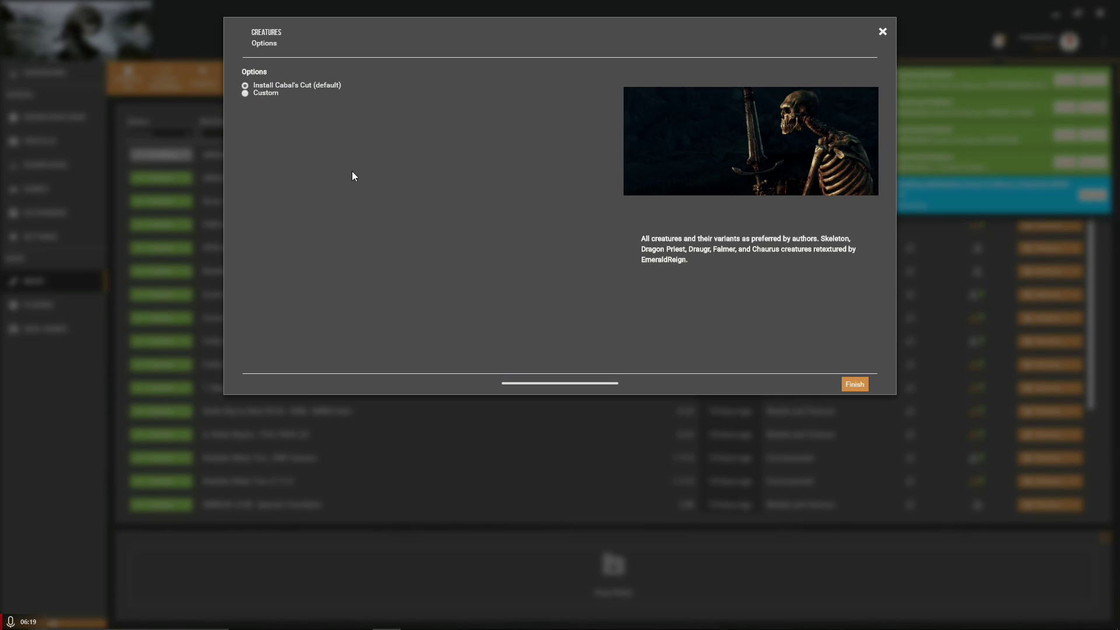
Examine the Custom install choices and previews for the Creatures file, including the Dragon Priest and Draugr variants, and return to the main options.
{"action": "left_click", "coordinate": [261, 92]}
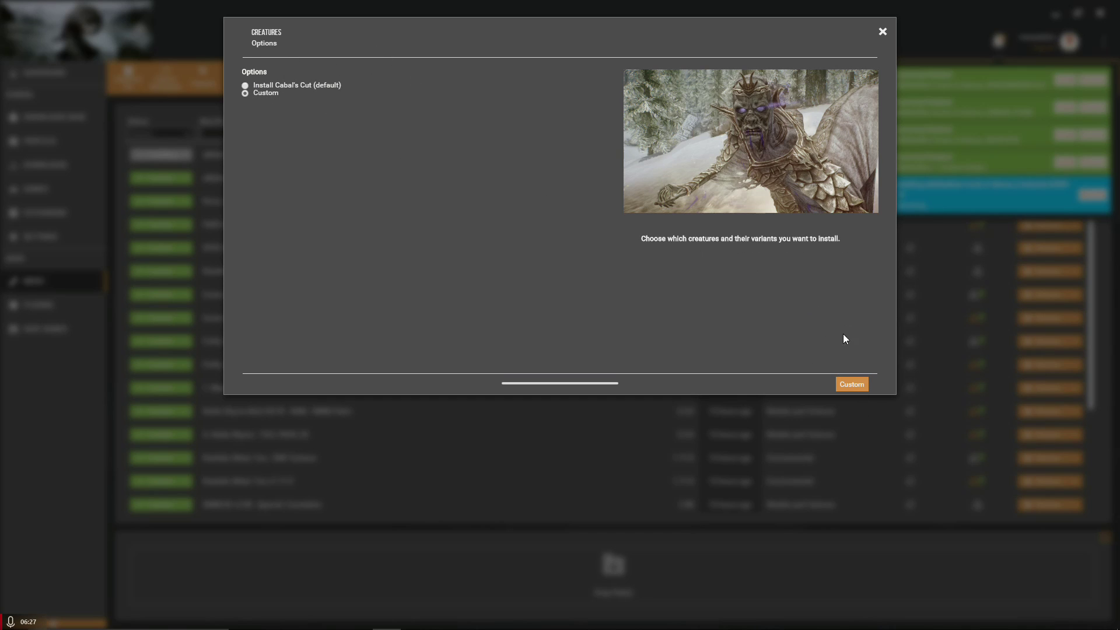
{"action": "left_click", "coordinate": [851, 384]}
{"action": "mouse_move", "coordinate": [278, 120]}
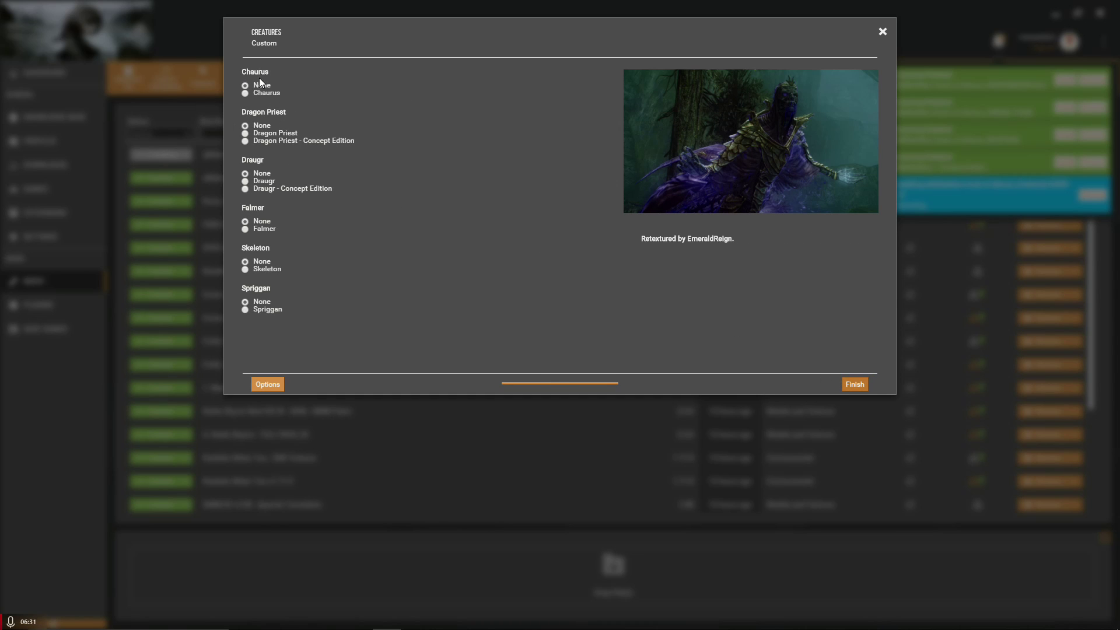
{"action": "left_click", "coordinate": [265, 94]}
{"action": "left_click", "coordinate": [267, 134]}
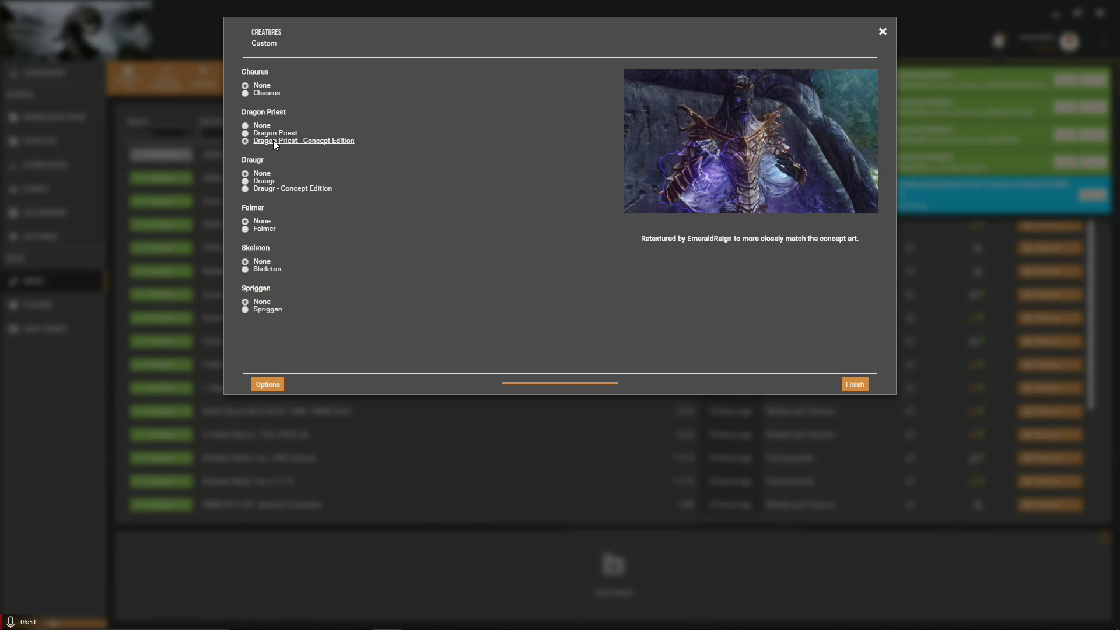
{"action": "left_click", "coordinate": [276, 135]}
{"action": "left_click", "coordinate": [266, 126]}
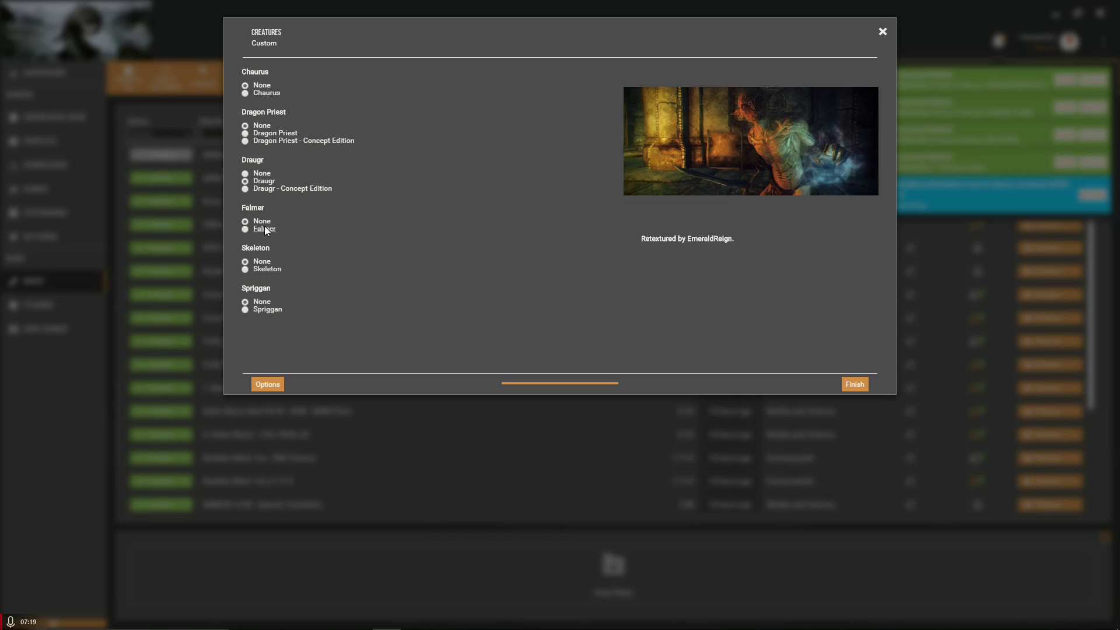
{"action": "left_click", "coordinate": [262, 261]}
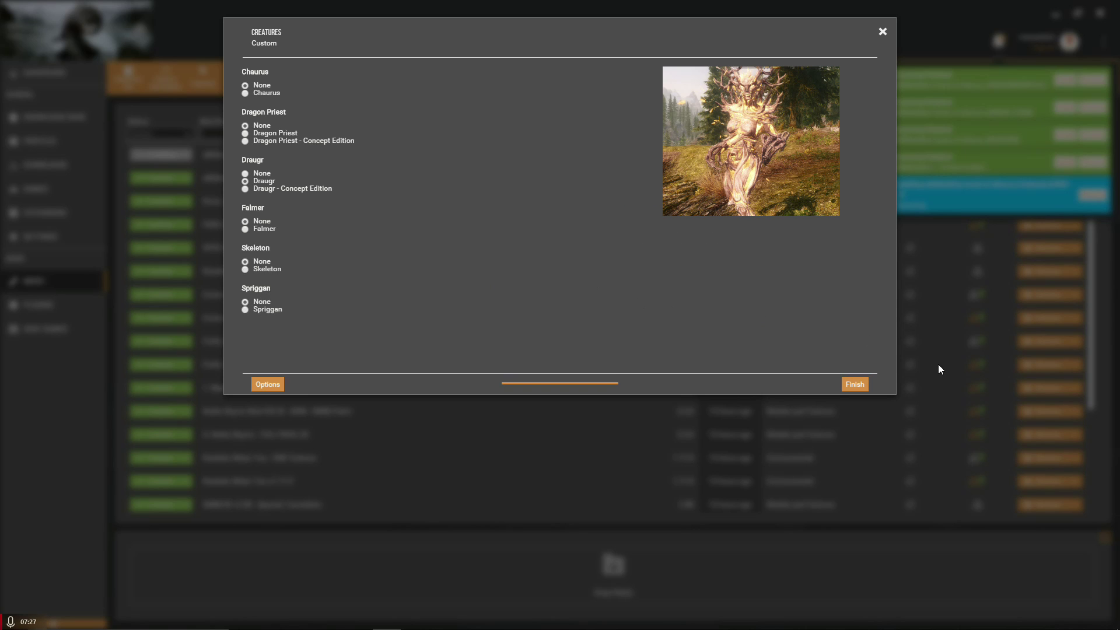
{"action": "left_click", "coordinate": [261, 385]}
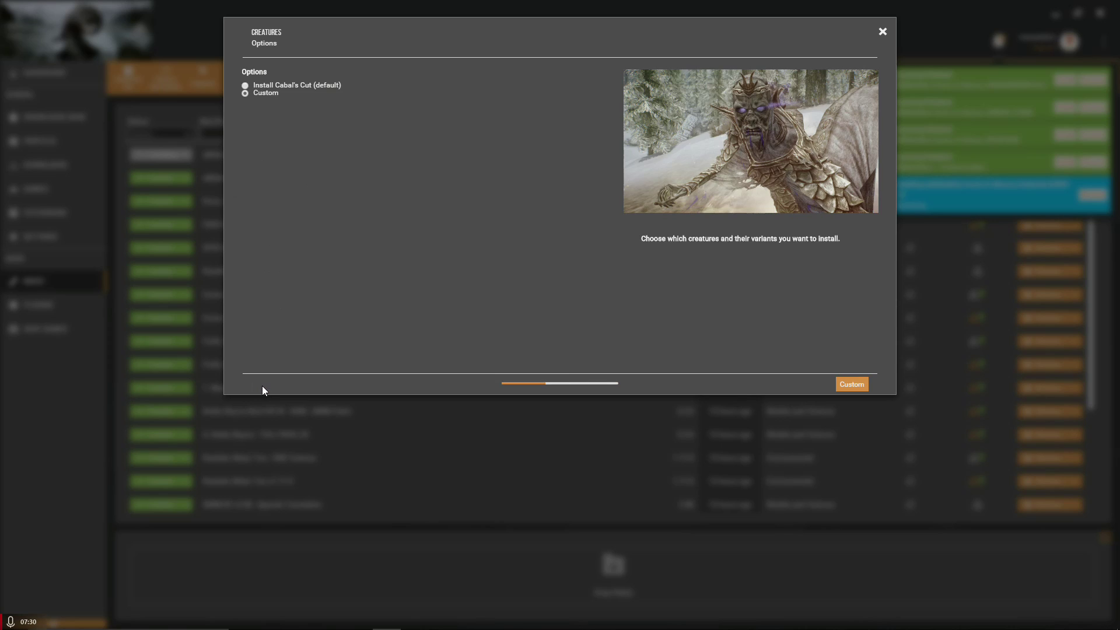
Finish installing aMidianBorn book of silence_Creatures with Install Cabal's Cut (default), deploy, and enable the mod.
{"action": "left_click", "coordinate": [280, 86]}
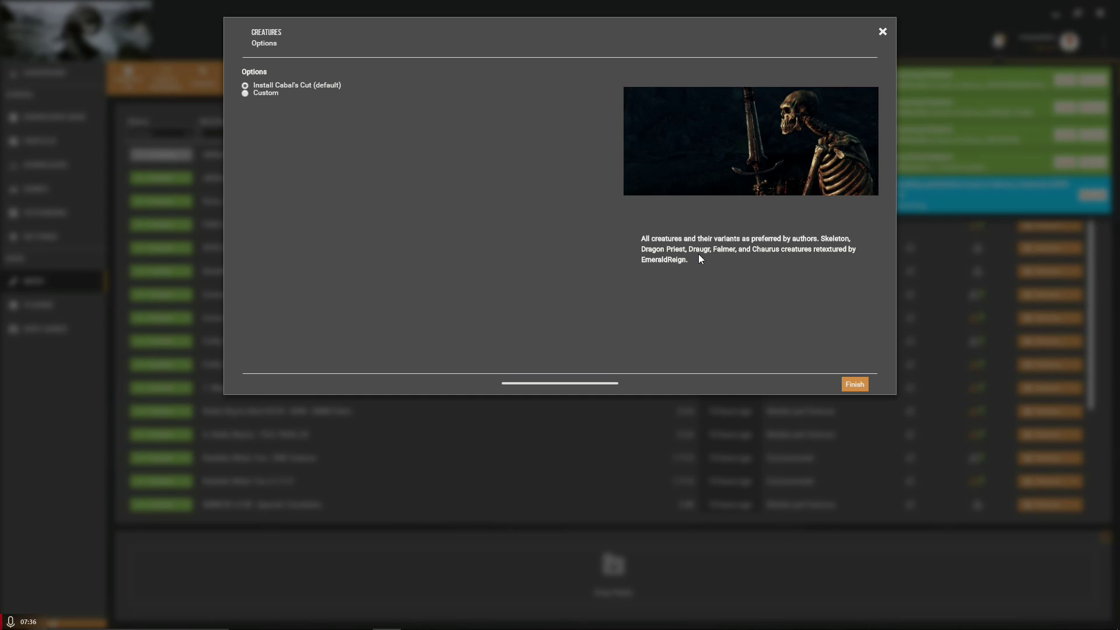
{"action": "left_click", "coordinate": [855, 384]}
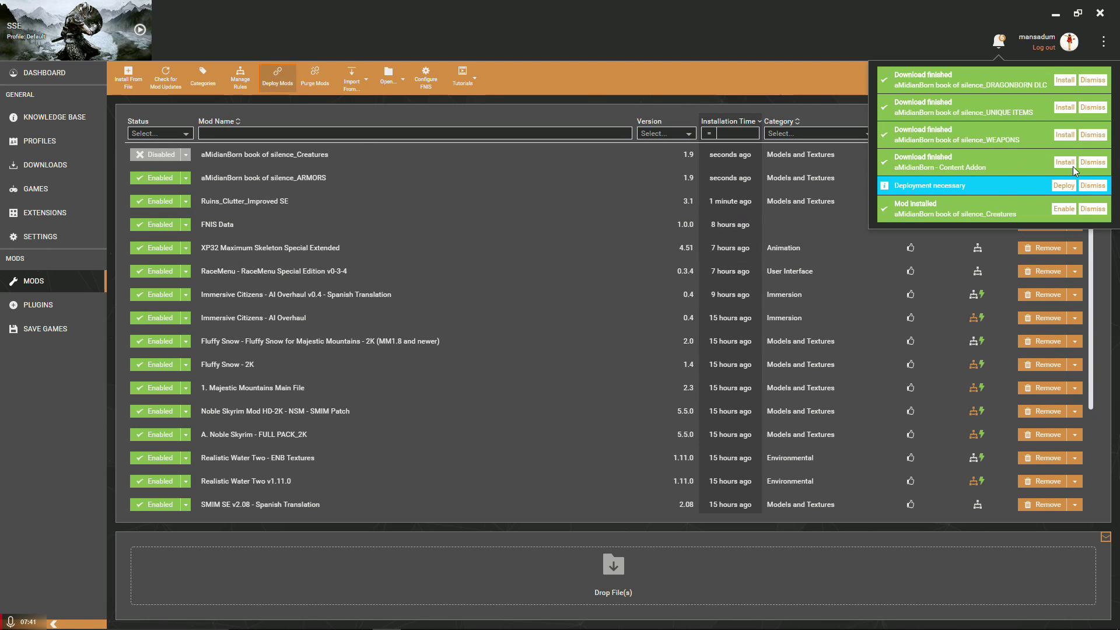
{"action": "left_click", "coordinate": [1068, 185]}
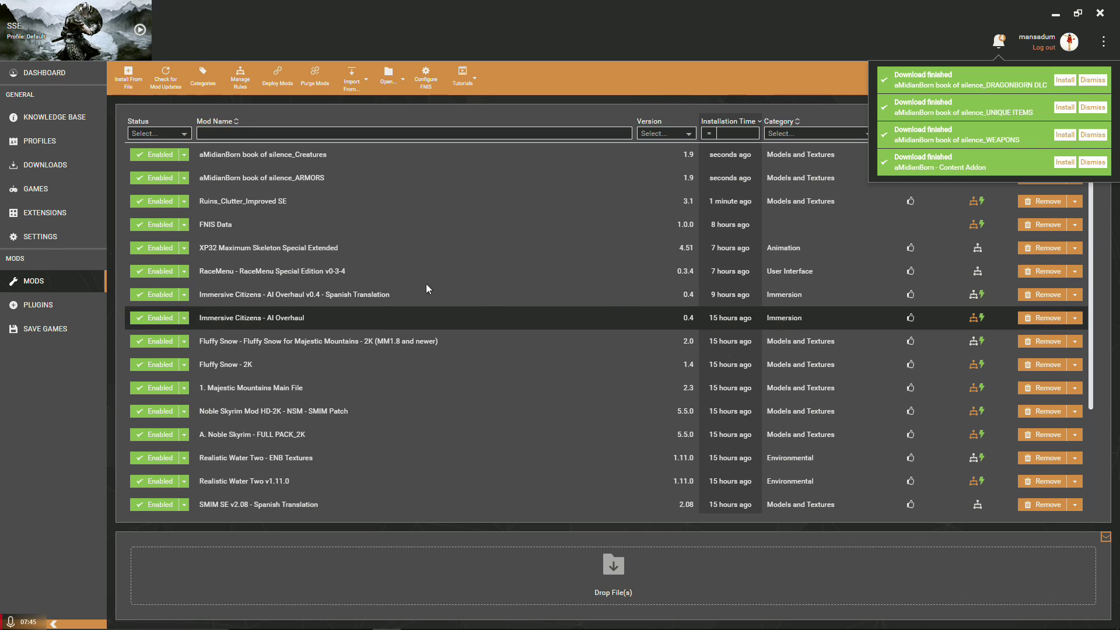
{"action": "left_click", "coordinate": [167, 223]}
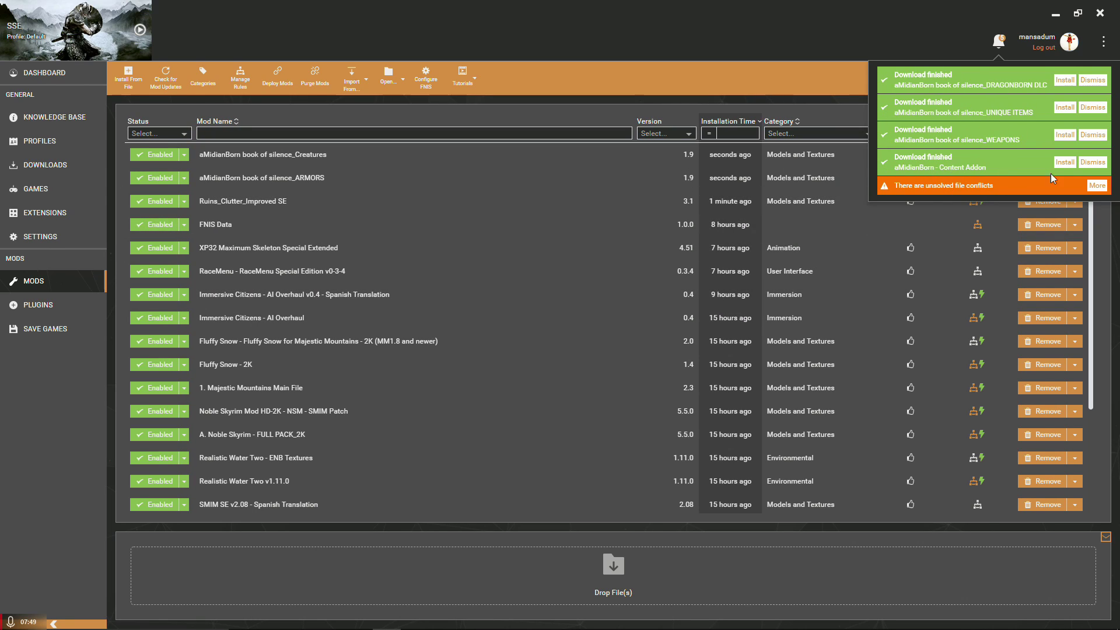
Resolve the file conflict by loading Static Mesh Improvement Mod - SMIM SE 2-08 before (suggested) aMidianBorn book of silence_Creatures, save the rule, and deploy.
{"action": "left_click", "coordinate": [1092, 186]}
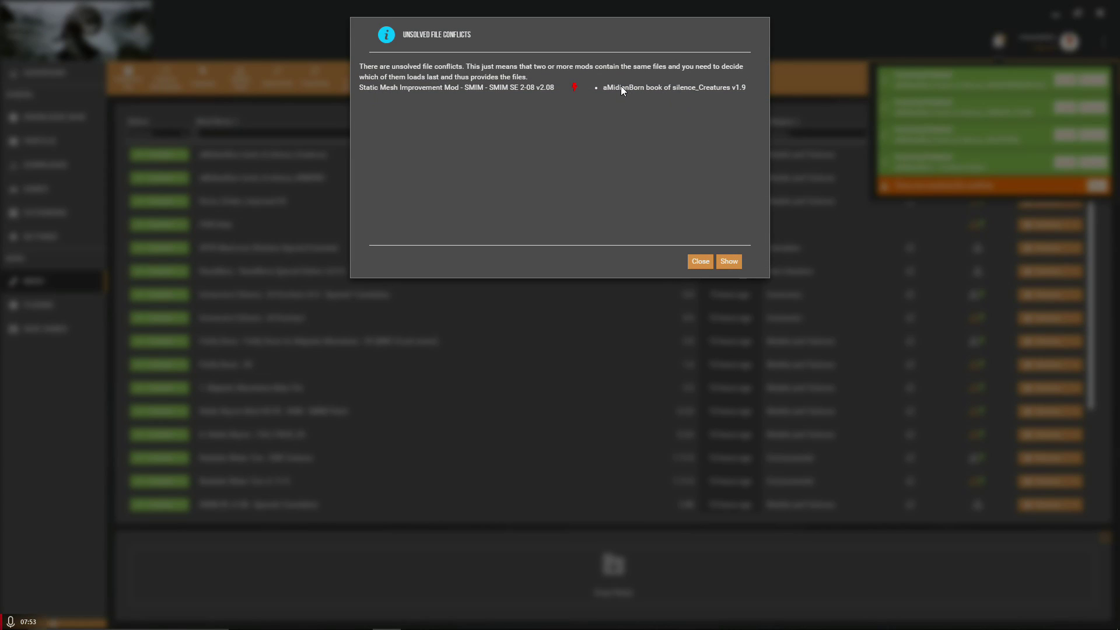
{"action": "left_click", "coordinate": [729, 262]}
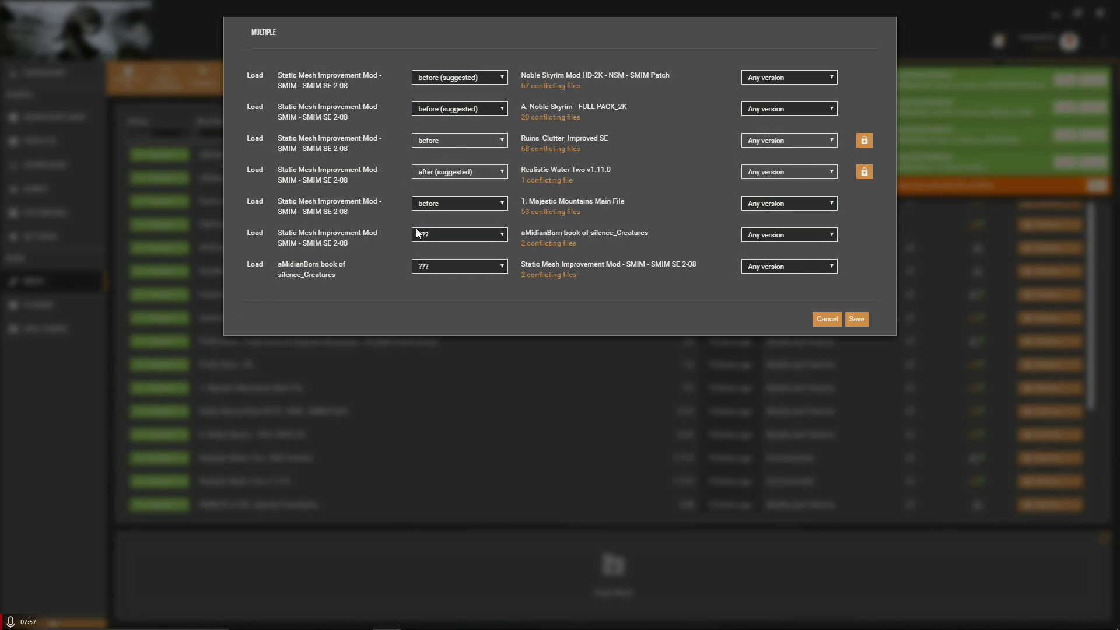
{"action": "left_click", "coordinate": [500, 237]}
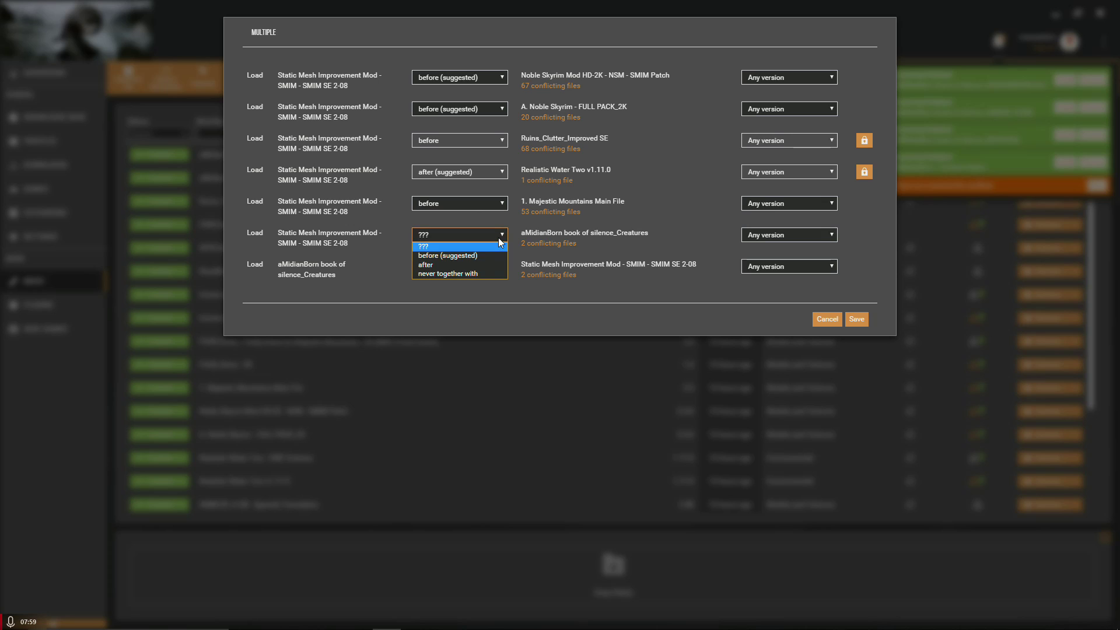
{"action": "left_click", "coordinate": [456, 257]}
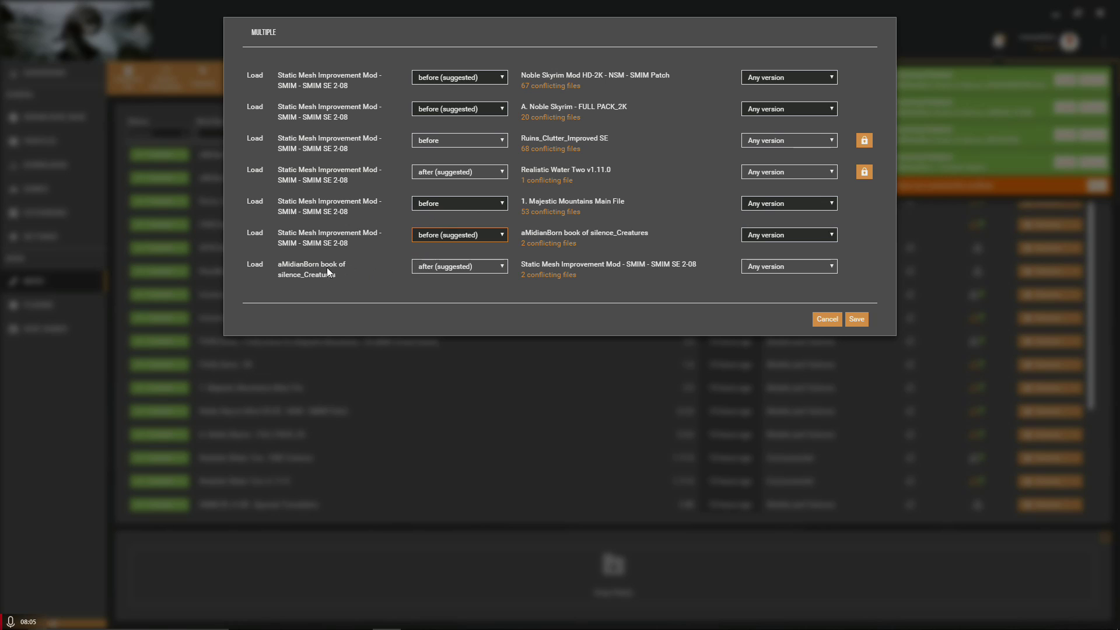
{"action": "left_click", "coordinate": [860, 320]}
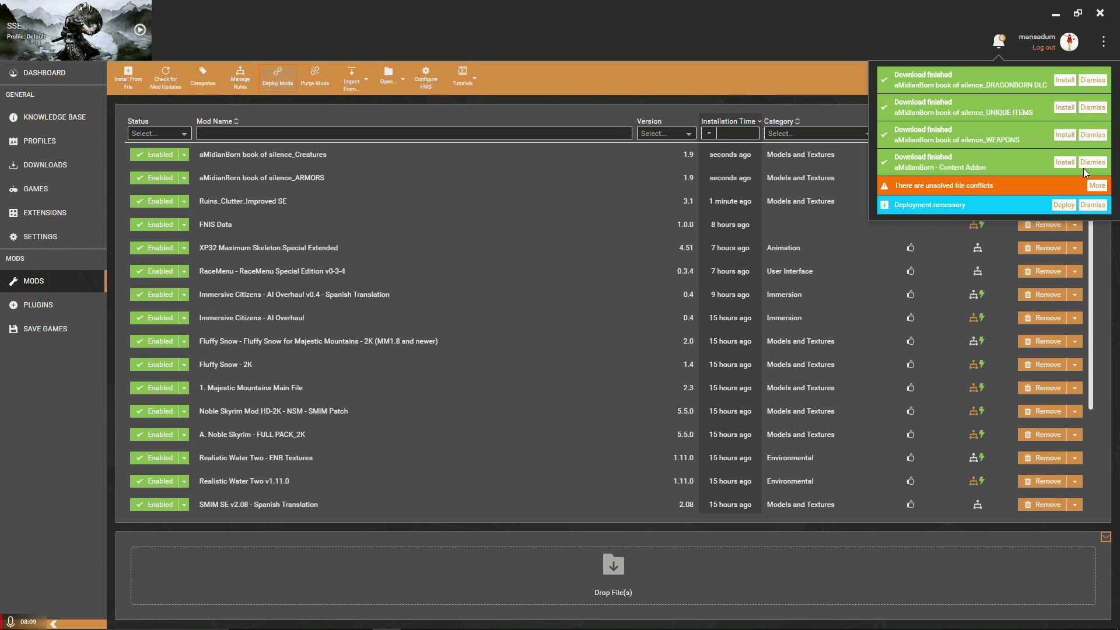
{"action": "left_click", "coordinate": [1046, 201]}
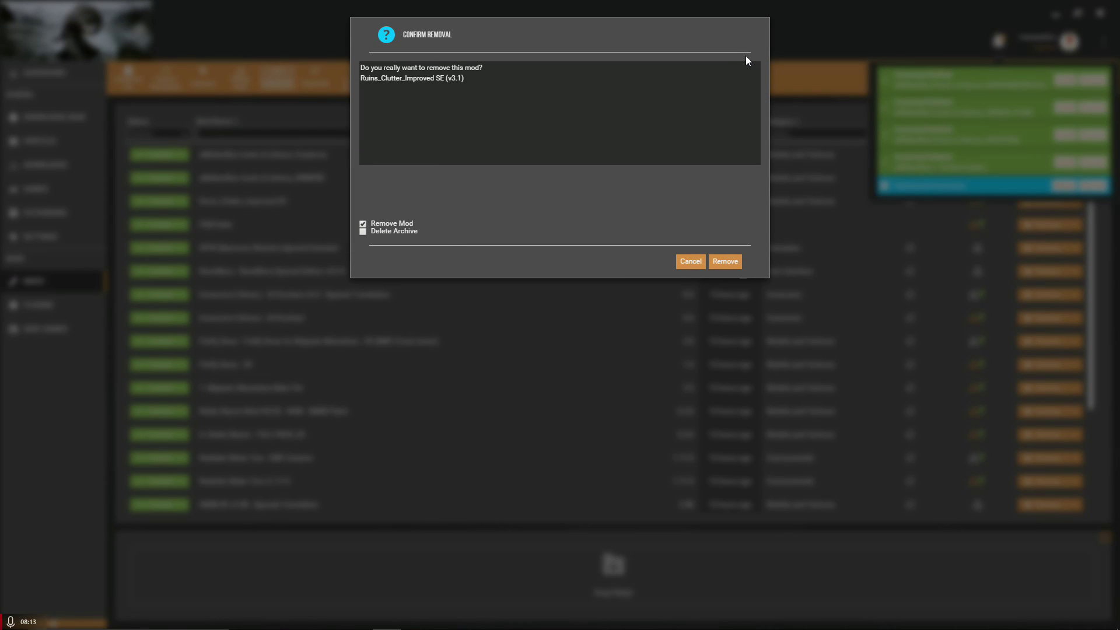
{"action": "left_click", "coordinate": [686, 260]}
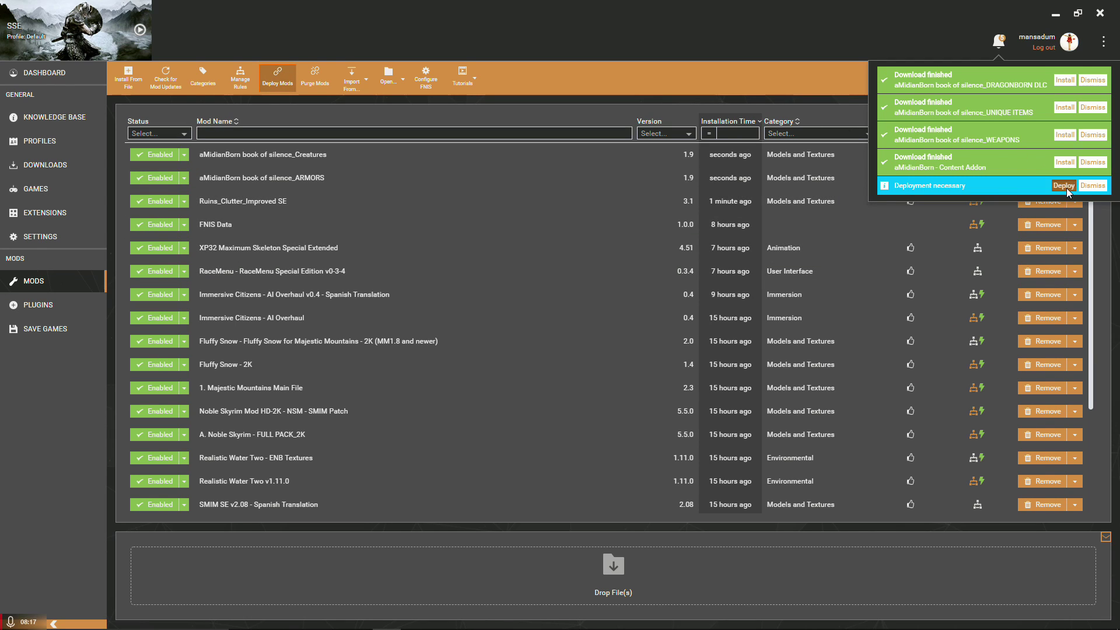
{"action": "left_click", "coordinate": [1063, 185]}
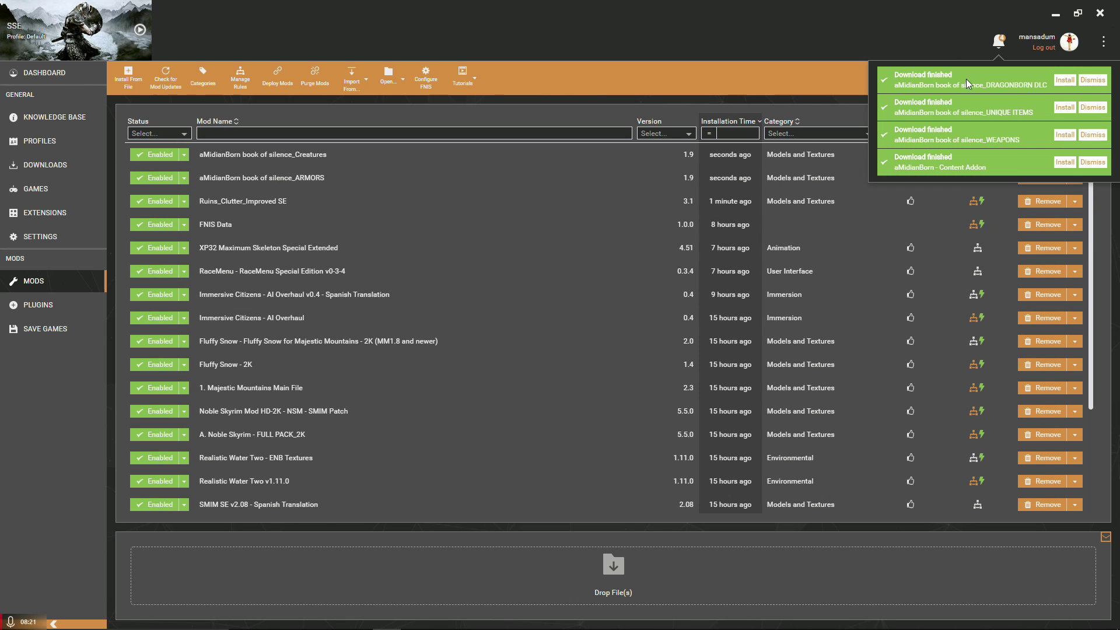
Install aMidianBorn book of silence_DRAGONBORN DLC for Skyrim Special Edition with Install Cabal's Cut (default), deploy, and enable the mod.
{"action": "left_click", "coordinate": [1065, 79]}
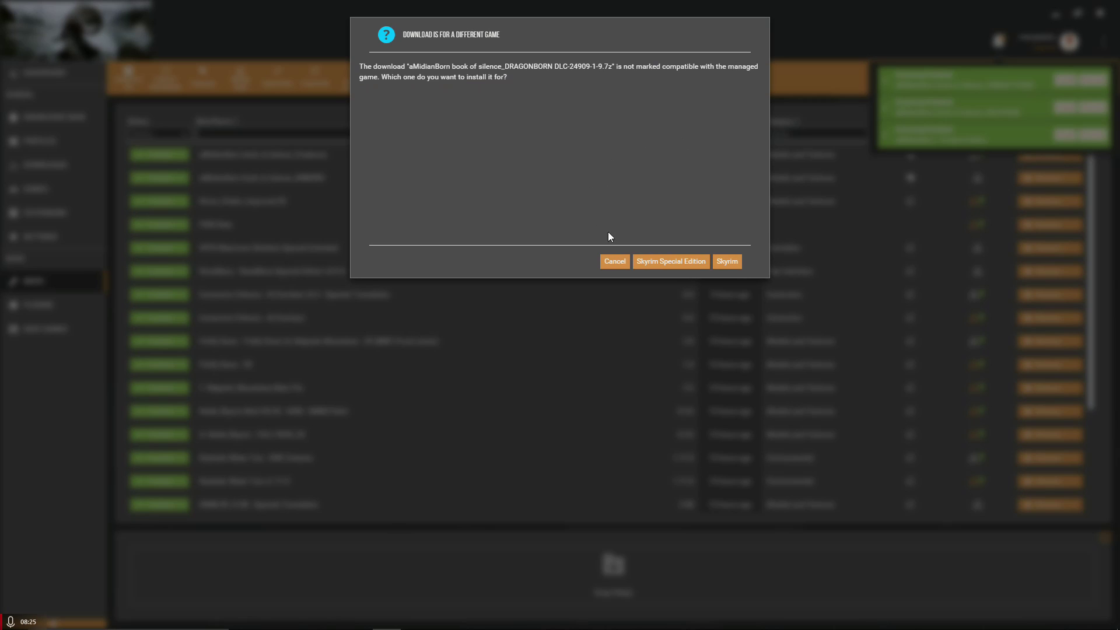
{"action": "left_click", "coordinate": [663, 262]}
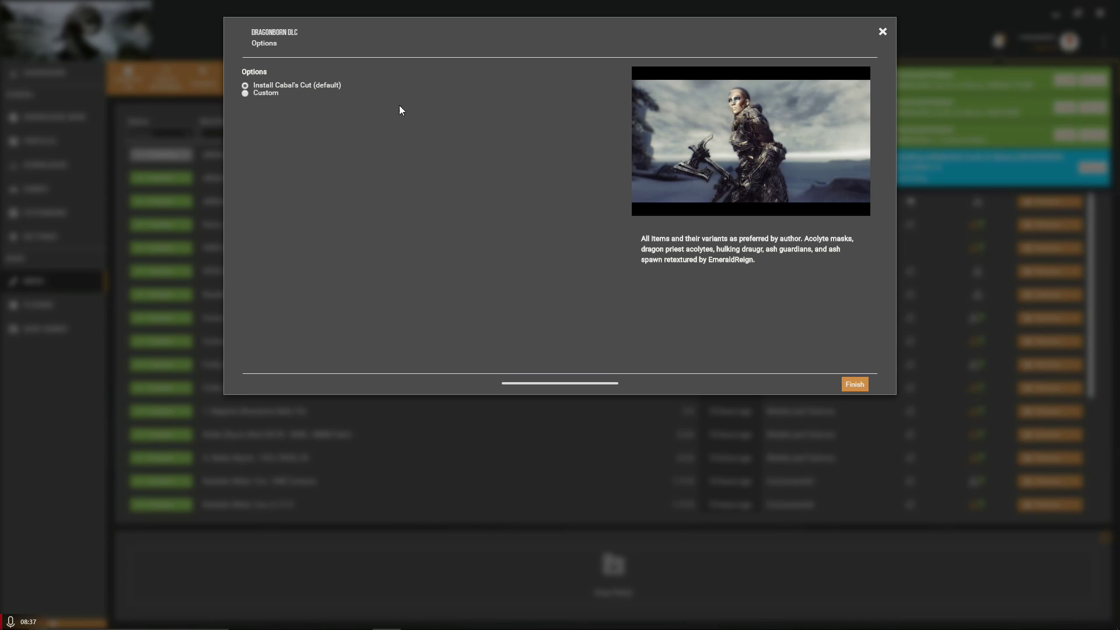
{"action": "left_click", "coordinate": [855, 384]}
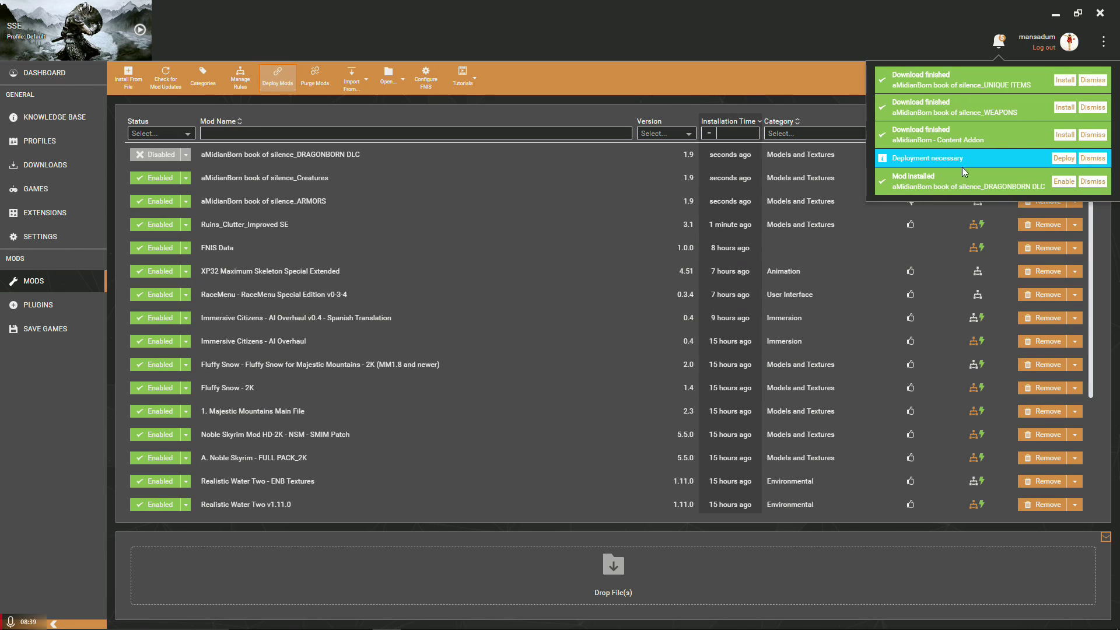
{"action": "left_click", "coordinate": [1064, 159]}
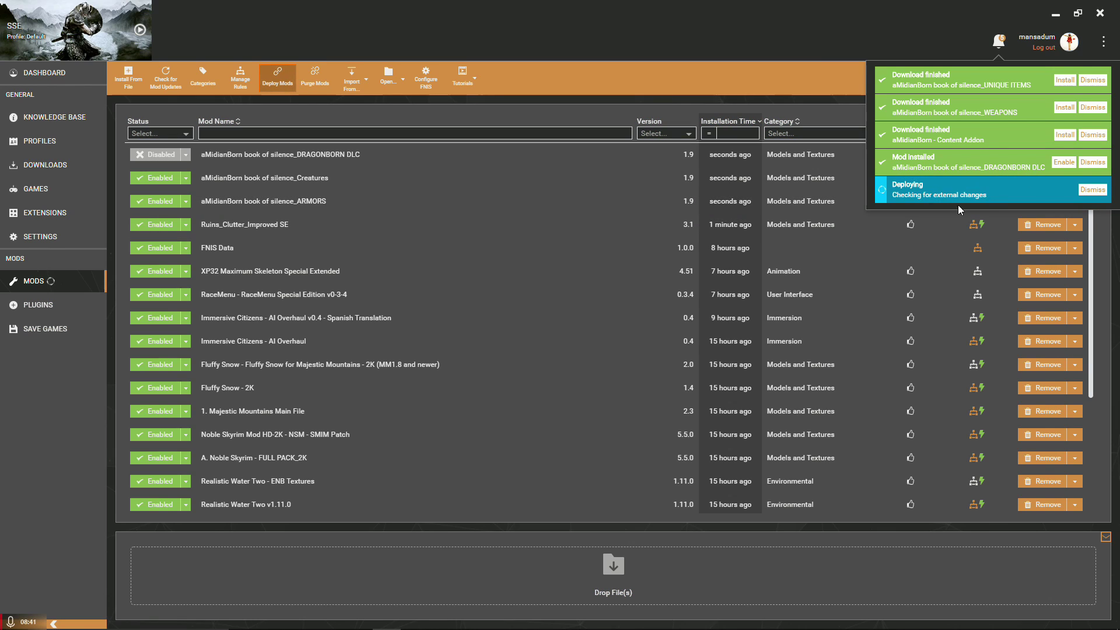
{"action": "left_click", "coordinate": [1067, 163]}
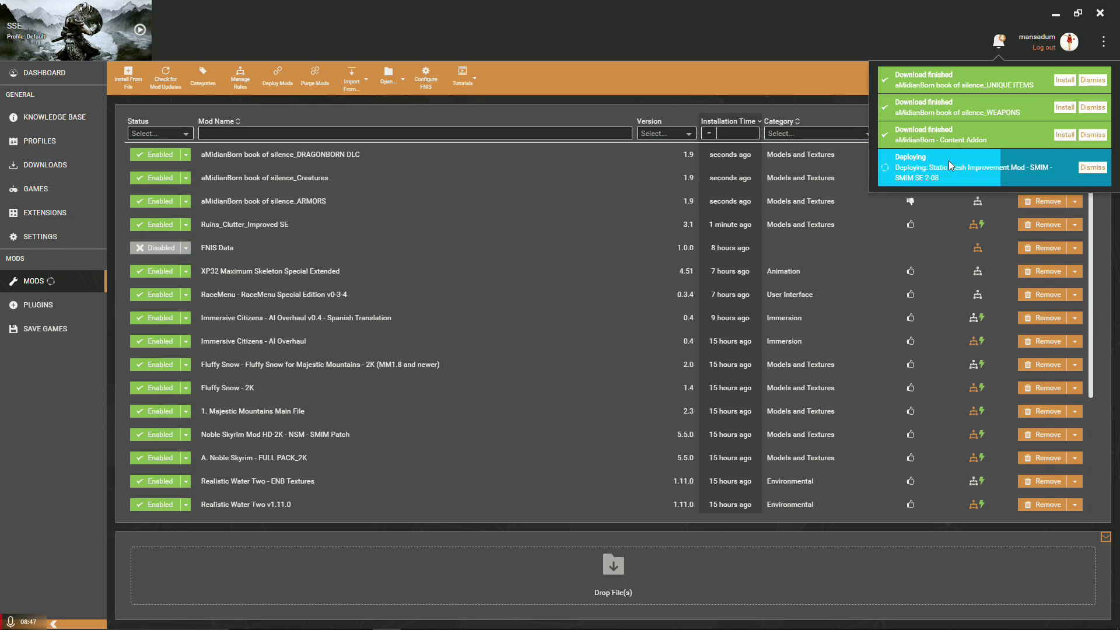
Start installing aMidianBorn book of silence_UNIQUE ITEMS for Skyrim Special Edition.
{"action": "left_click", "coordinate": [1065, 80]}
{"action": "left_click", "coordinate": [670, 260]}
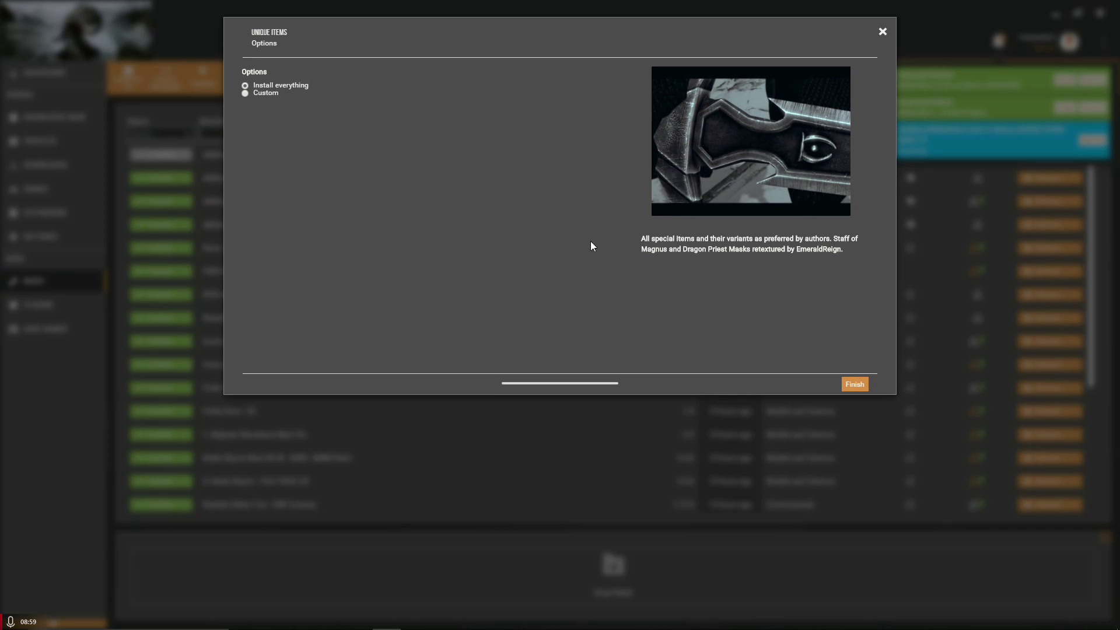
{"action": "left_click", "coordinate": [258, 95]}
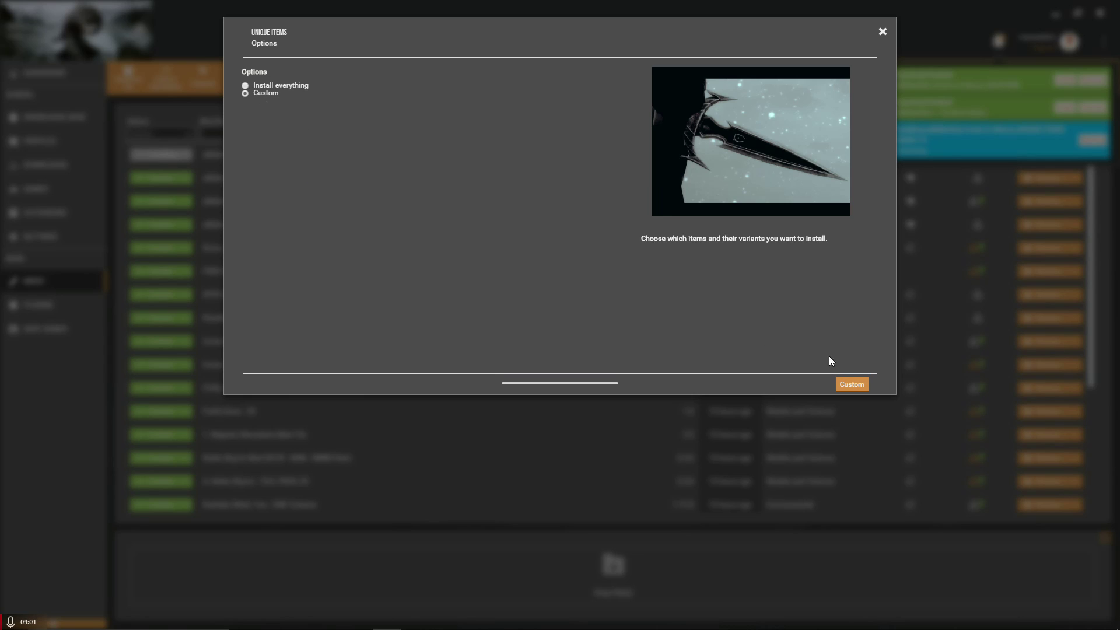
{"action": "left_click", "coordinate": [852, 385]}
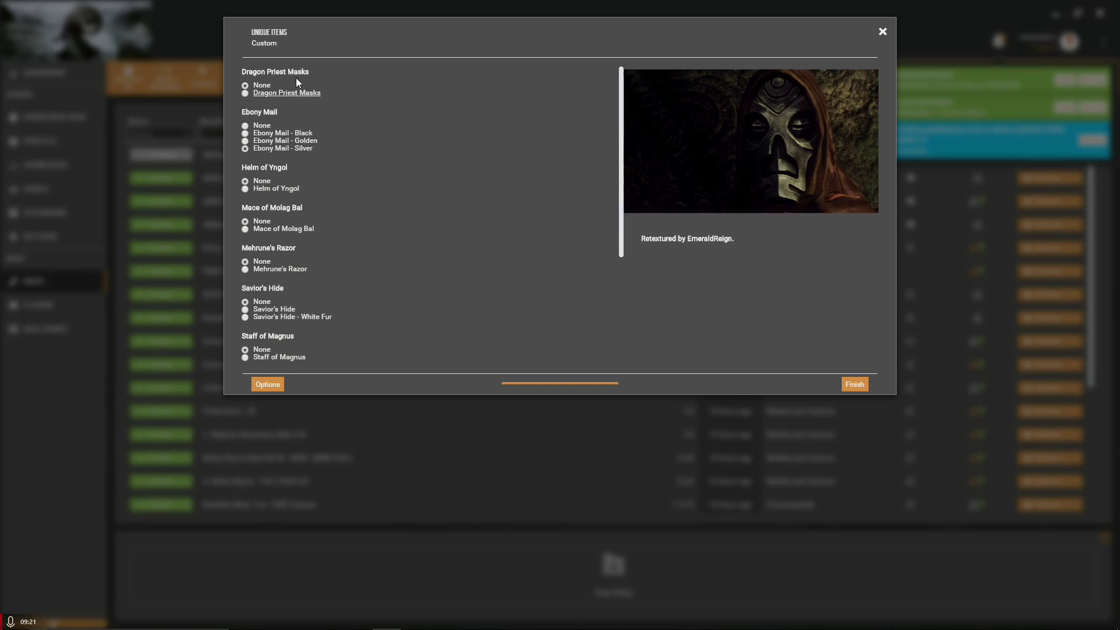
{"action": "scroll", "coordinate": [268, 293], "scroll_direction": "down", "scroll_amount": 4}
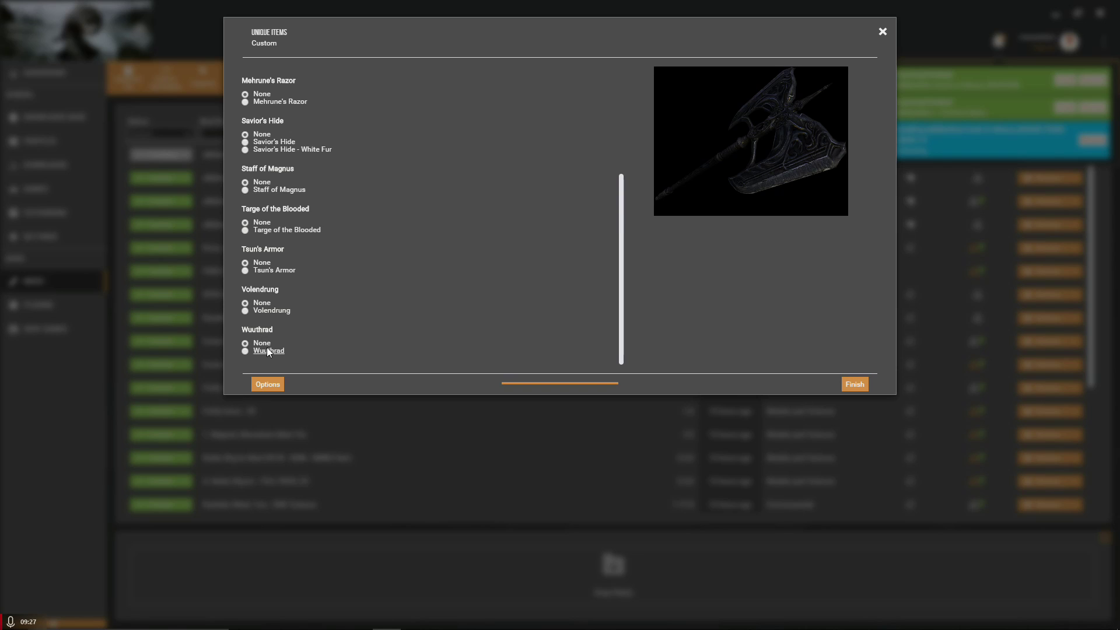
{"action": "left_click", "coordinate": [258, 384]}
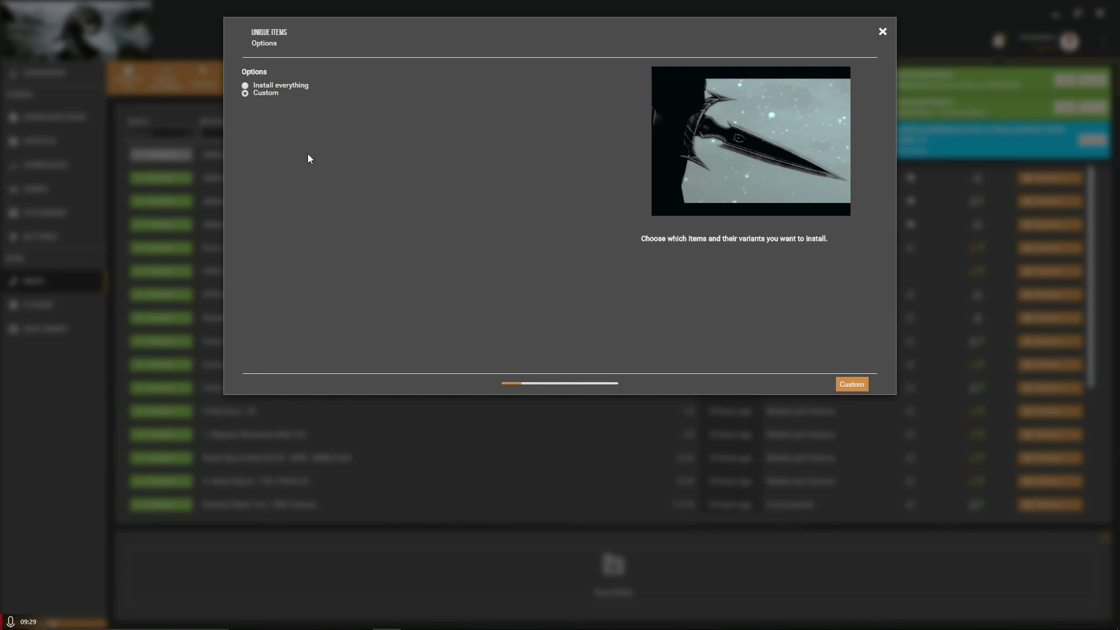
Finish installing aMidianBorn book of silence_UNIQUE ITEMS with Install everything and enable the mod.
{"action": "left_click", "coordinate": [266, 84]}
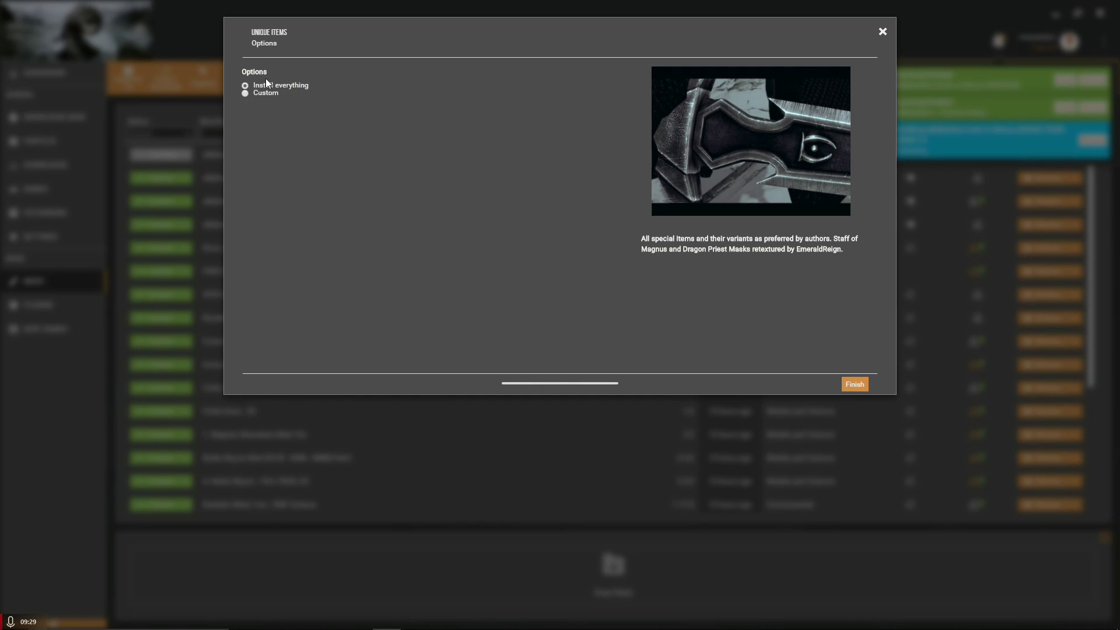
{"action": "left_click", "coordinate": [855, 384]}
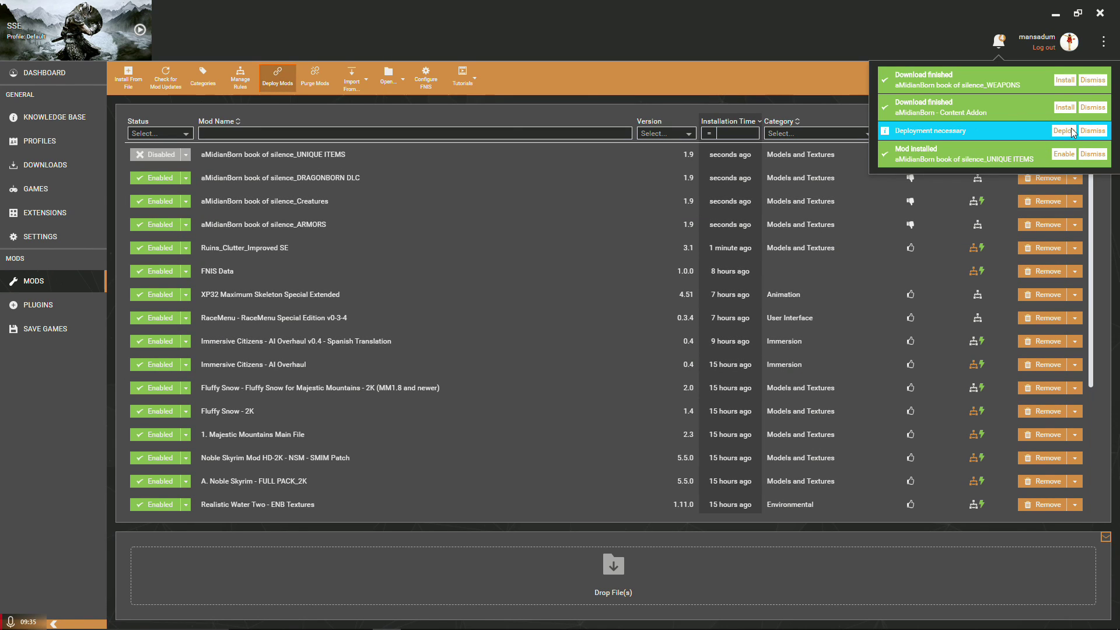
{"action": "left_click", "coordinate": [1065, 156]}
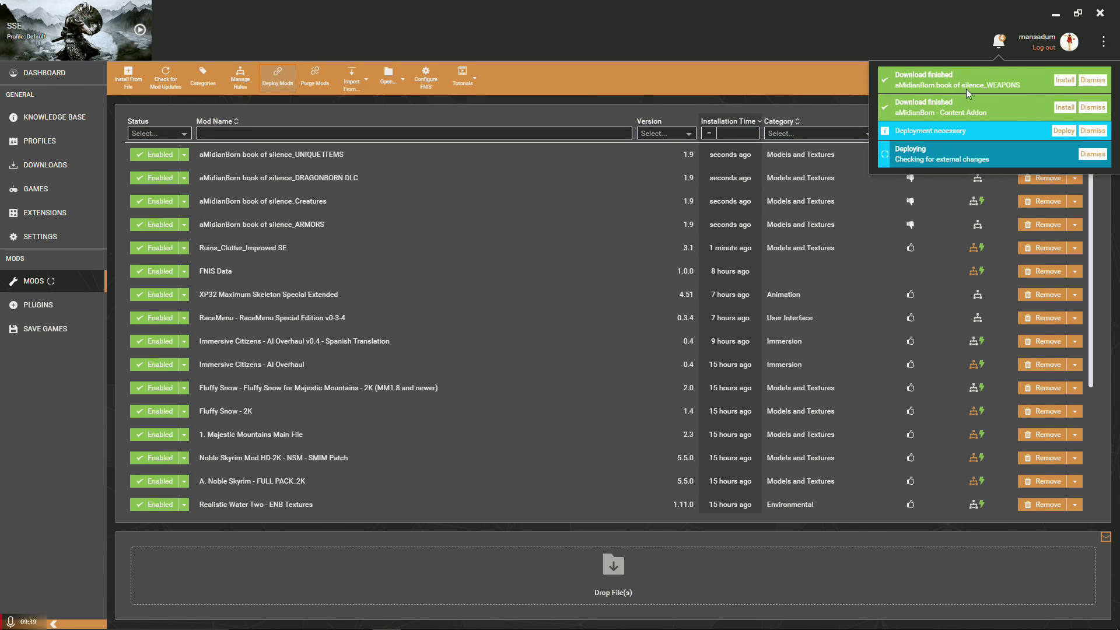
Install aMidianBorn book of silence_WEAPONS for Skyrim Special Edition with Install all weapons (default) and enable the mod.
{"action": "left_click", "coordinate": [1067, 82]}
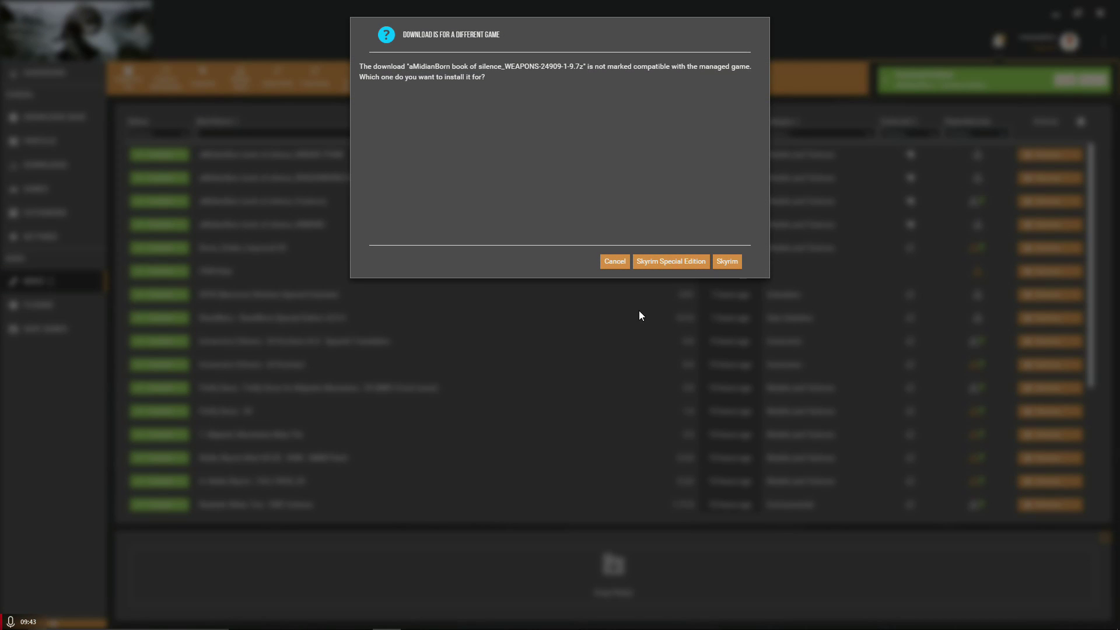
{"action": "left_click", "coordinate": [675, 263]}
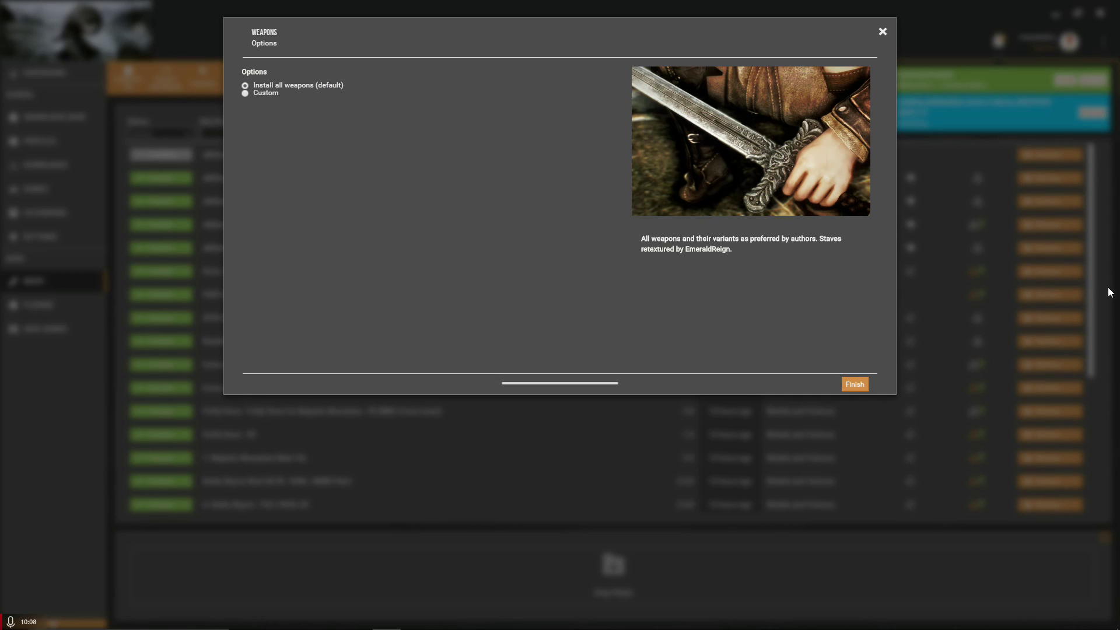
{"action": "left_click", "coordinate": [855, 385]}
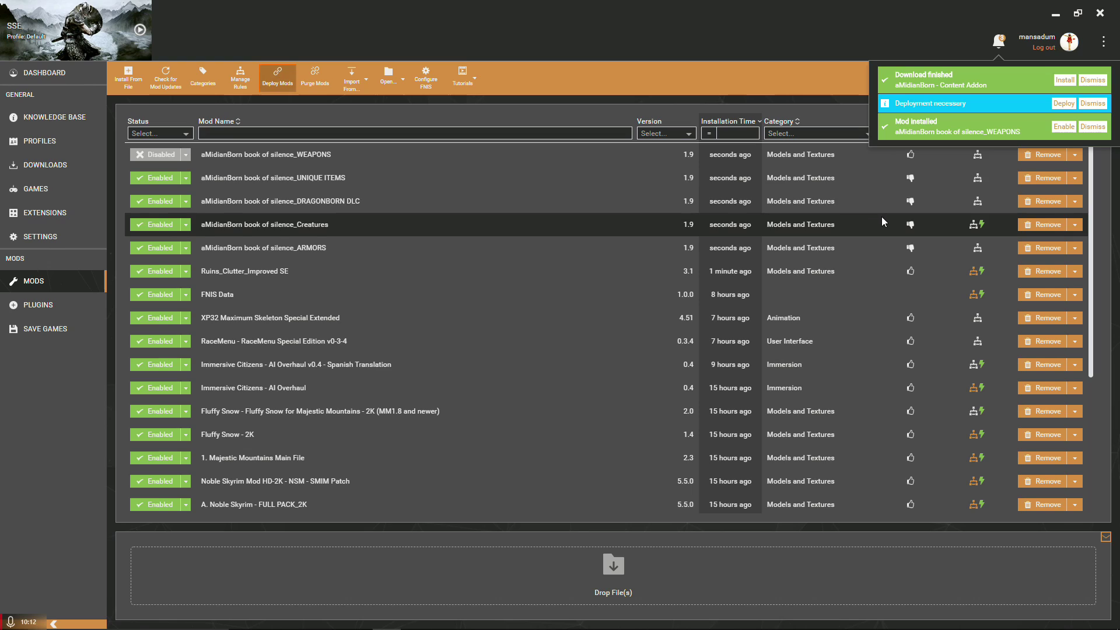
{"action": "left_click", "coordinate": [1070, 128]}
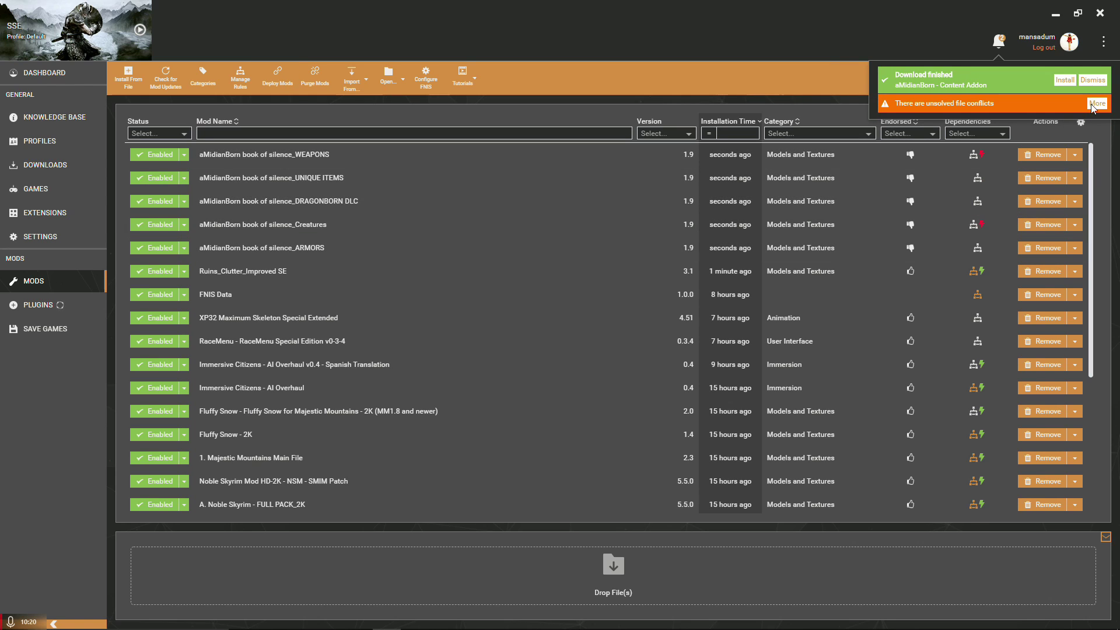
Resolve the file conflict by loading aMidianBorn book of silence_Creatures after (suggested) aMidianBorn book of silence_WEAPONS, and save the rule.
{"action": "left_click", "coordinate": [1096, 104]}
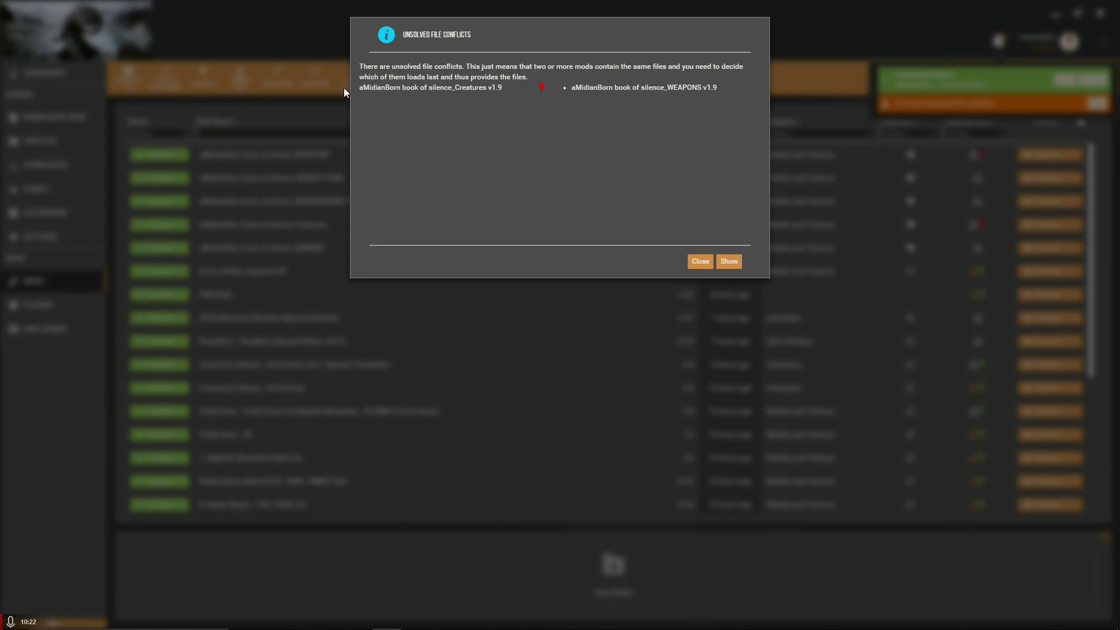
{"action": "left_click", "coordinate": [733, 262]}
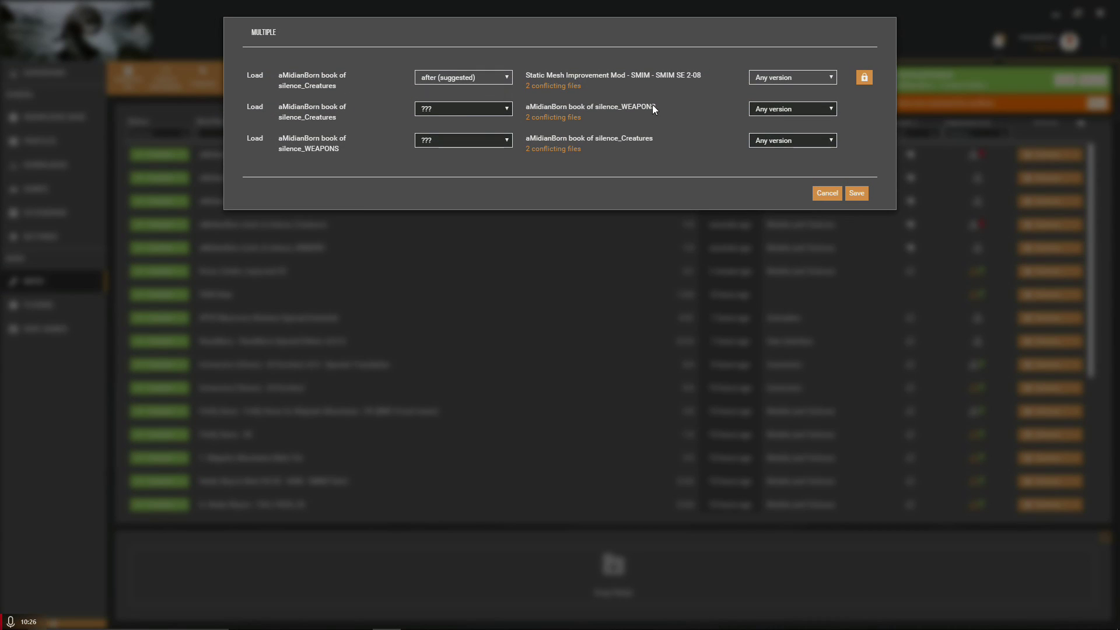
{"action": "left_click", "coordinate": [447, 110]}
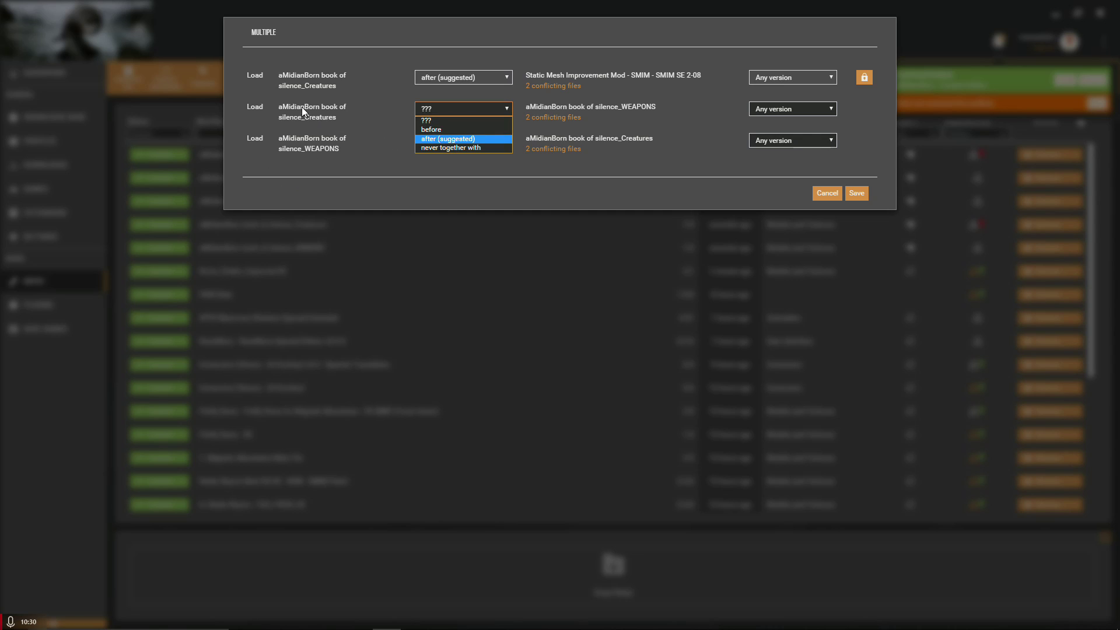
{"action": "left_click", "coordinate": [448, 139]}
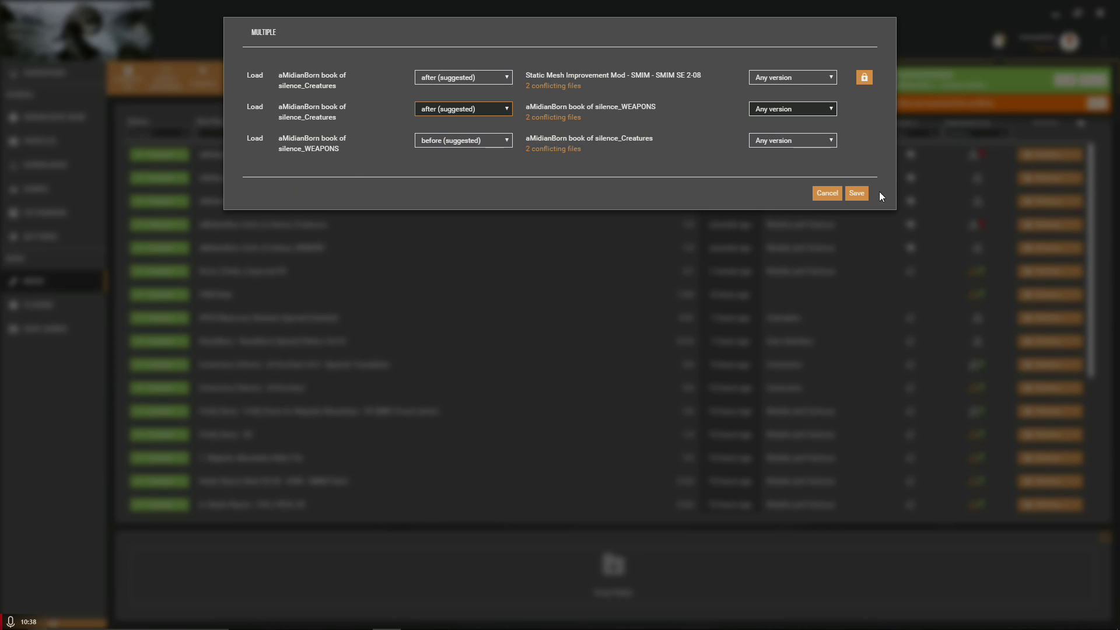
{"action": "left_click", "coordinate": [856, 193]}
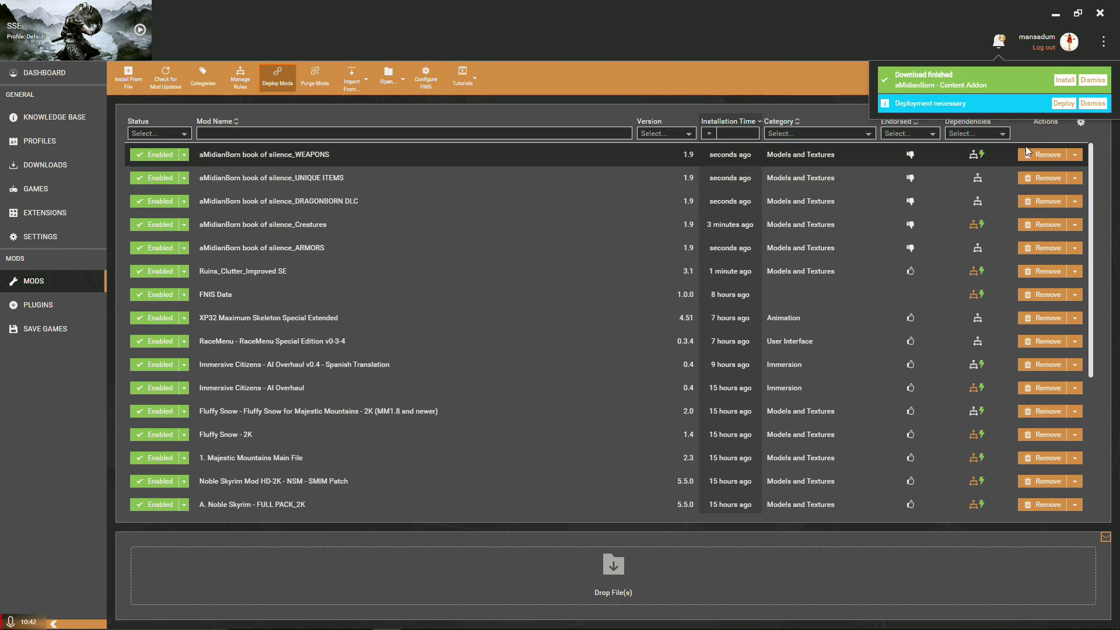
Install aMidianBorn - Content Addon for Skyrim Special Edition and enable the mod.
{"action": "left_click", "coordinate": [1063, 82]}
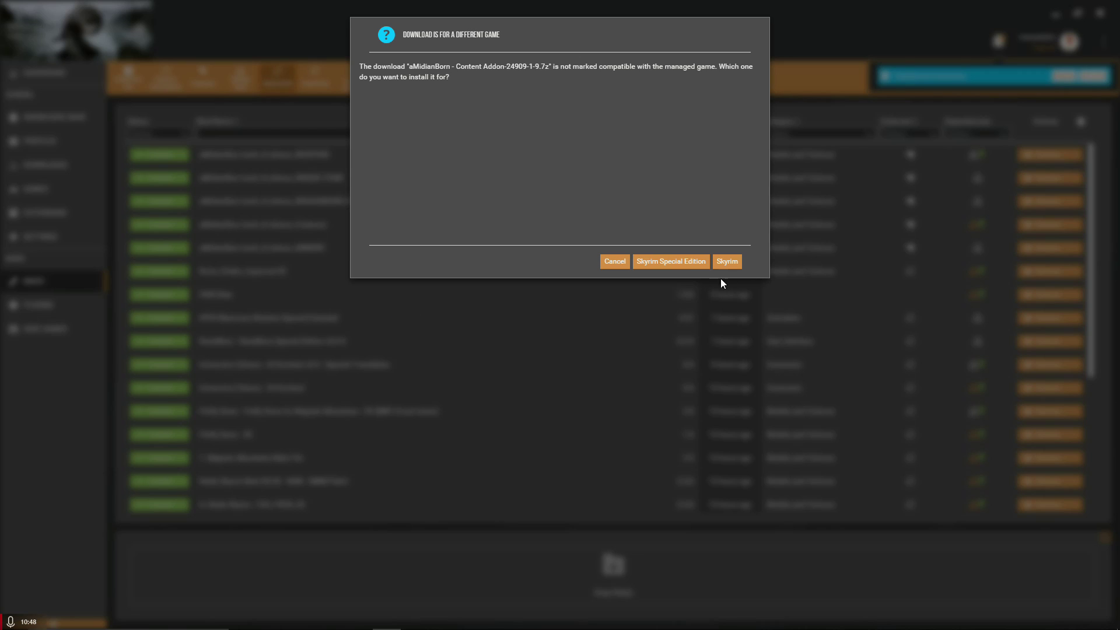
{"action": "left_click", "coordinate": [688, 261]}
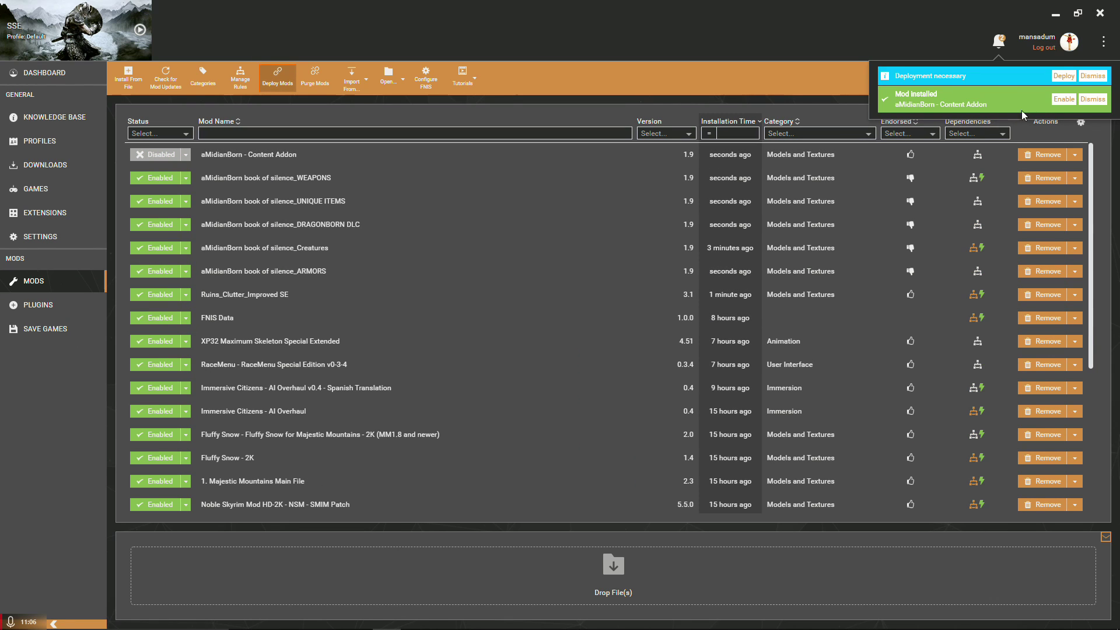
{"action": "left_click", "coordinate": [1064, 99]}
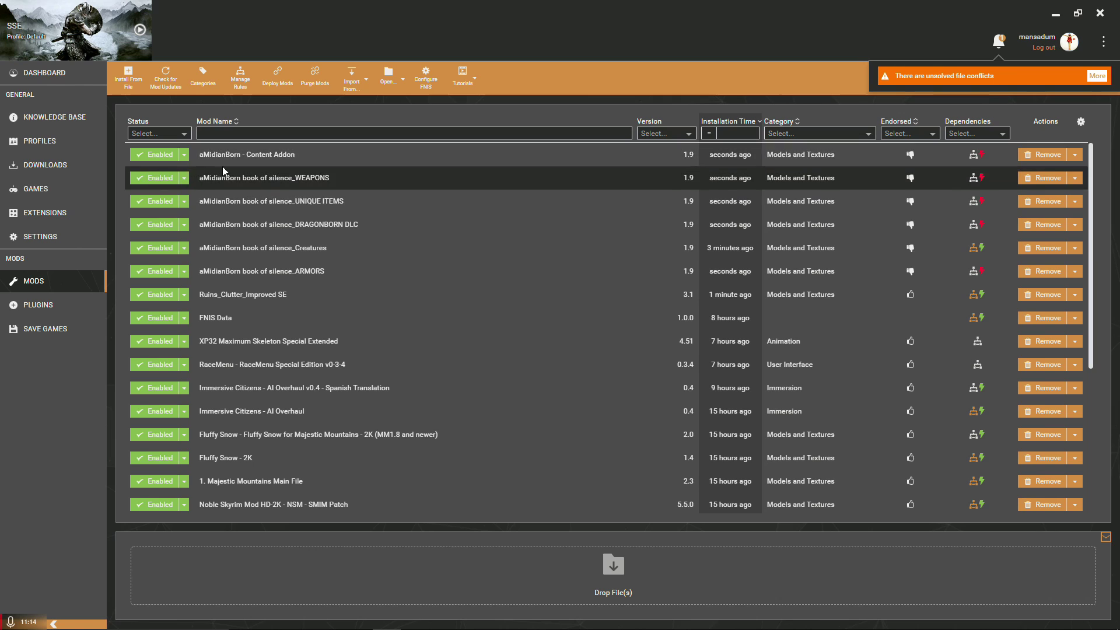
Set aMidianBorn - Content Addon to load after the book of silence ARMORS, DRAGONBORN DLC, WEAPONS and UNIQUE ITEMS mods, save the rules, and deploy.
{"action": "left_click", "coordinate": [982, 154]}
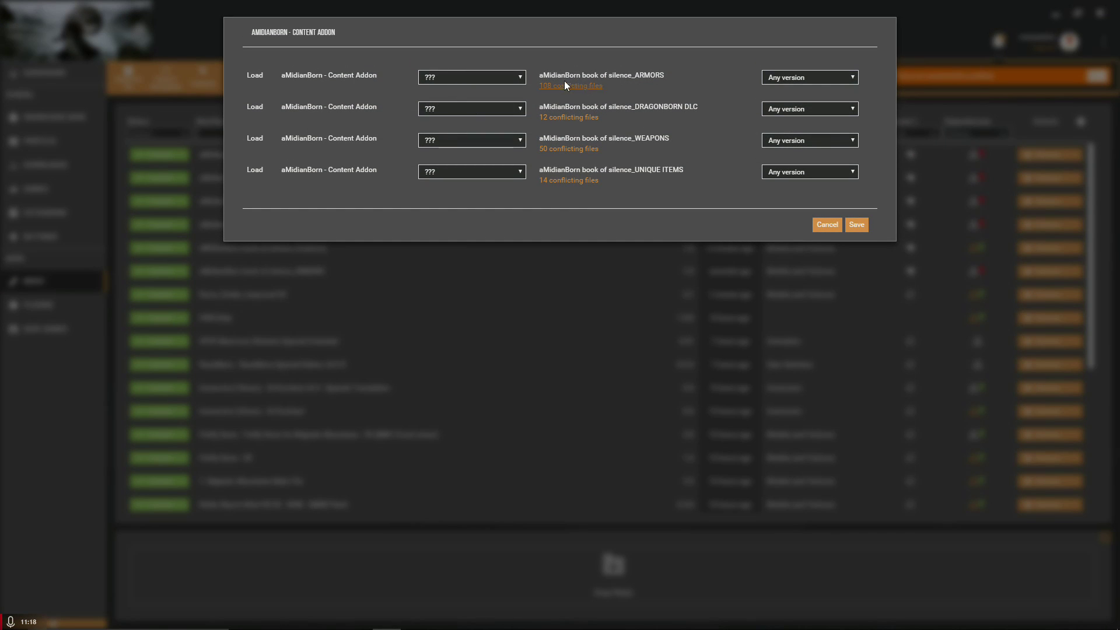
{"action": "left_click", "coordinate": [512, 78]}
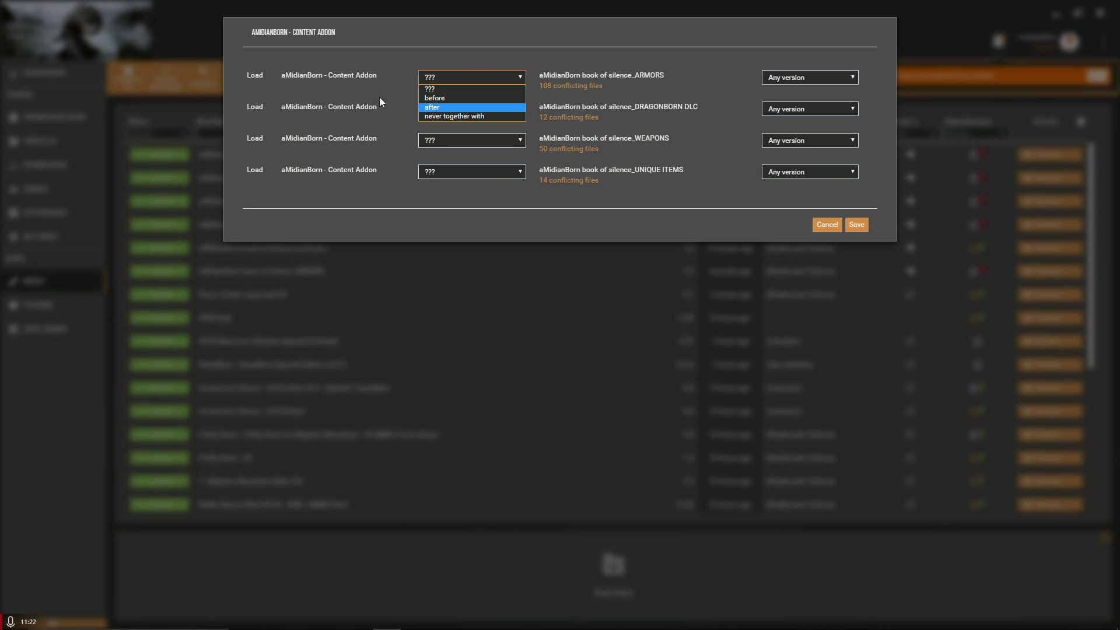
{"action": "left_click", "coordinate": [433, 107]}
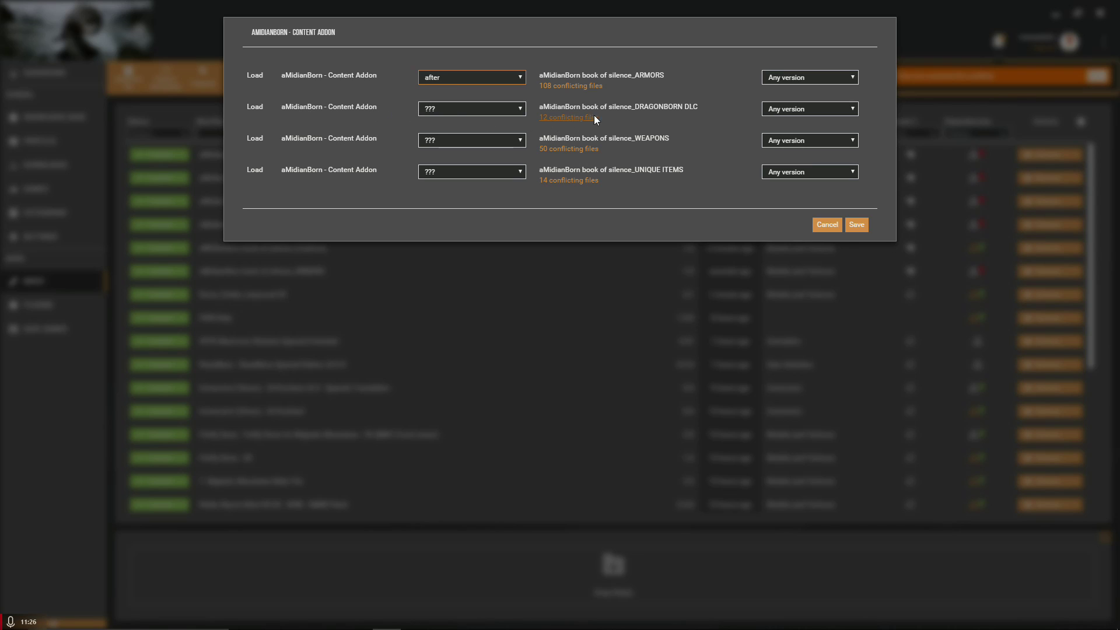
{"action": "left_click", "coordinate": [482, 110]}
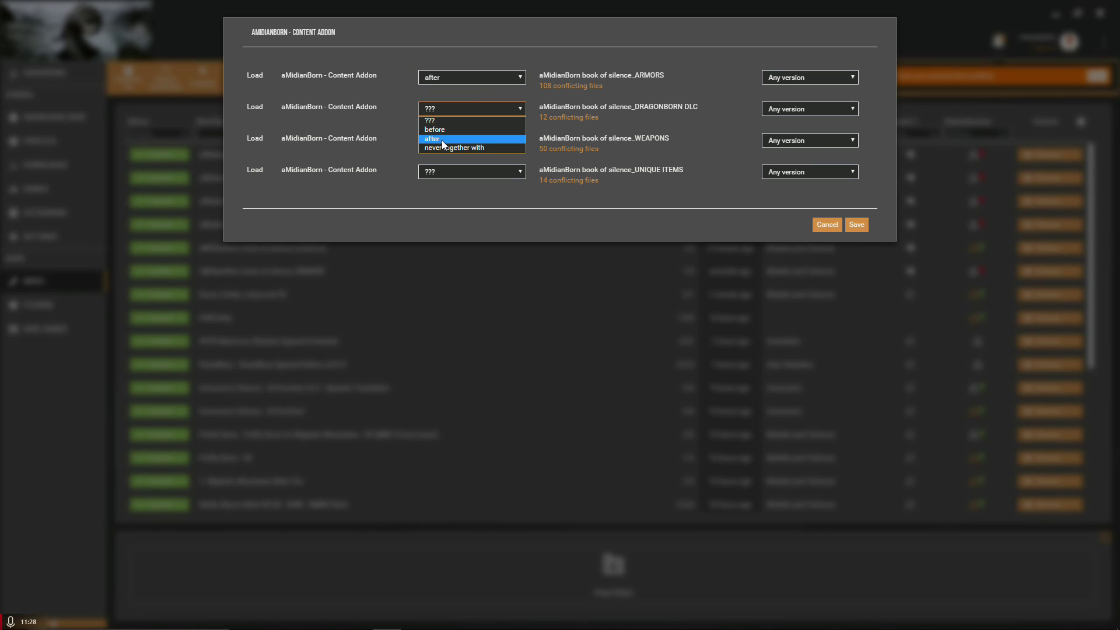
{"action": "left_click", "coordinate": [441, 140]}
{"action": "left_click", "coordinate": [471, 141]}
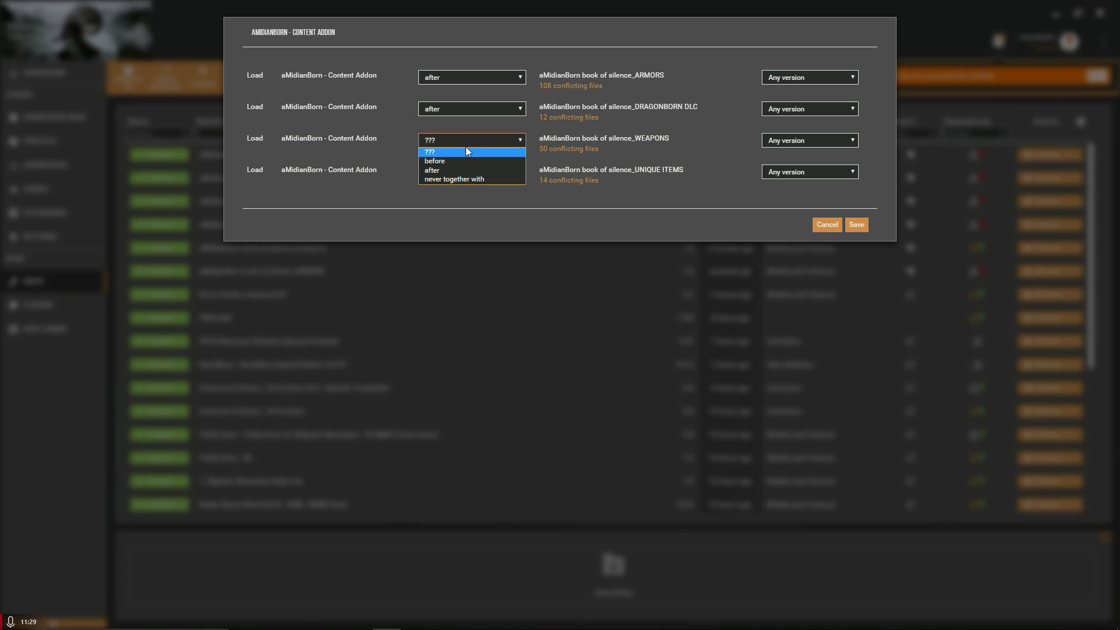
{"action": "left_click", "coordinate": [442, 170]}
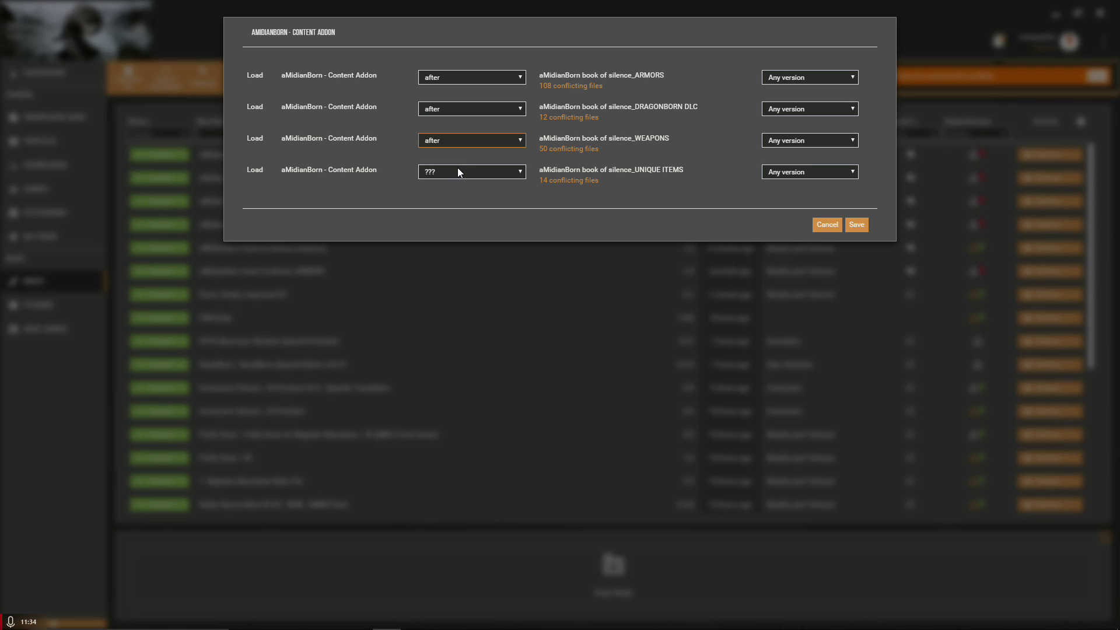
{"action": "left_click", "coordinate": [454, 173]}
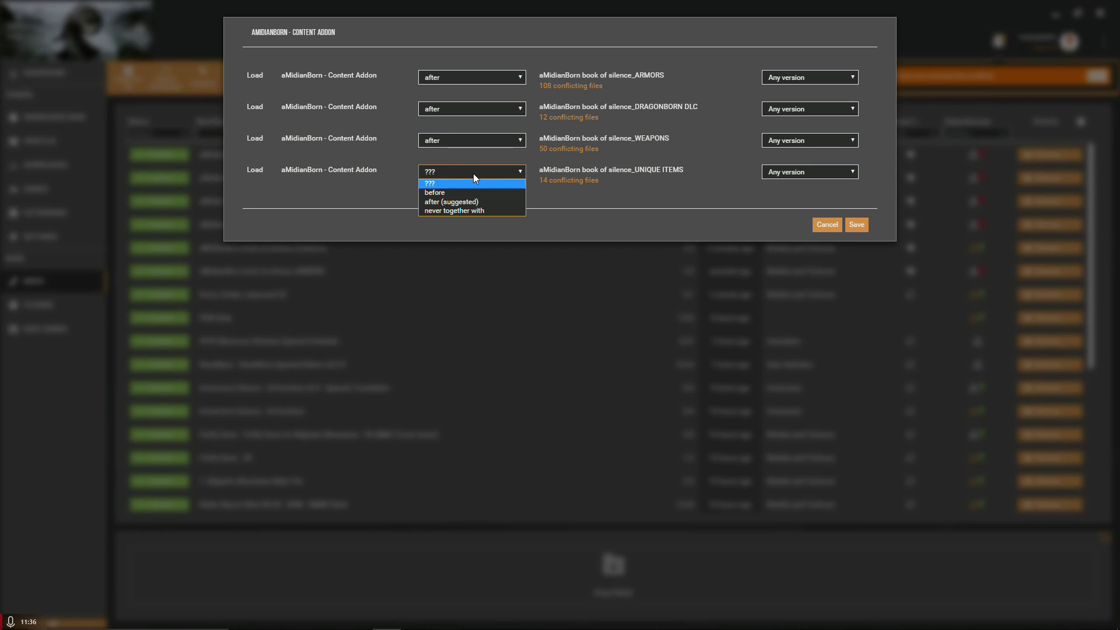
{"action": "left_click", "coordinate": [454, 202]}
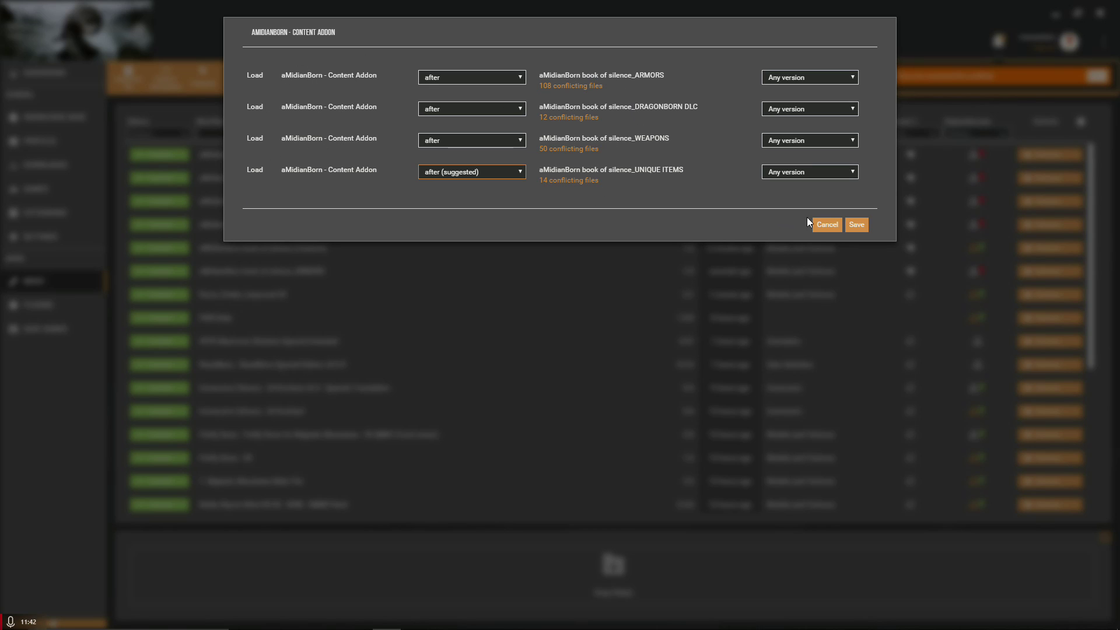
{"action": "left_click", "coordinate": [859, 228]}
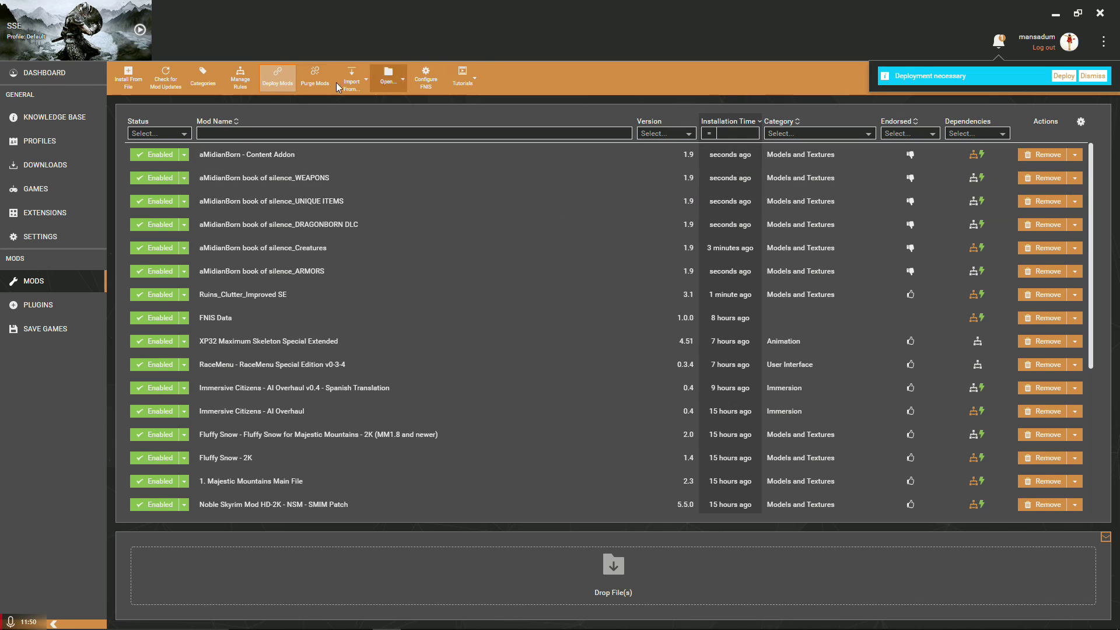
{"action": "left_click", "coordinate": [1063, 76]}
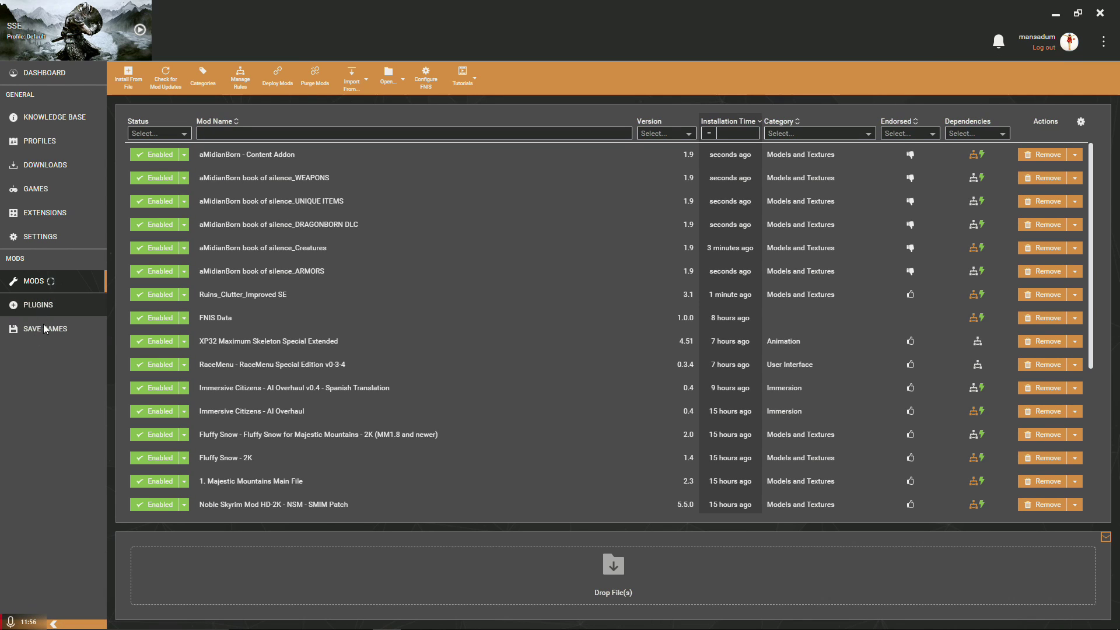
Review the list of deployed plugins and their enabled status.
{"action": "left_click", "coordinate": [42, 307]}
{"action": "scroll", "coordinate": [172, 500], "scroll_direction": "down", "scroll_amount": 2}
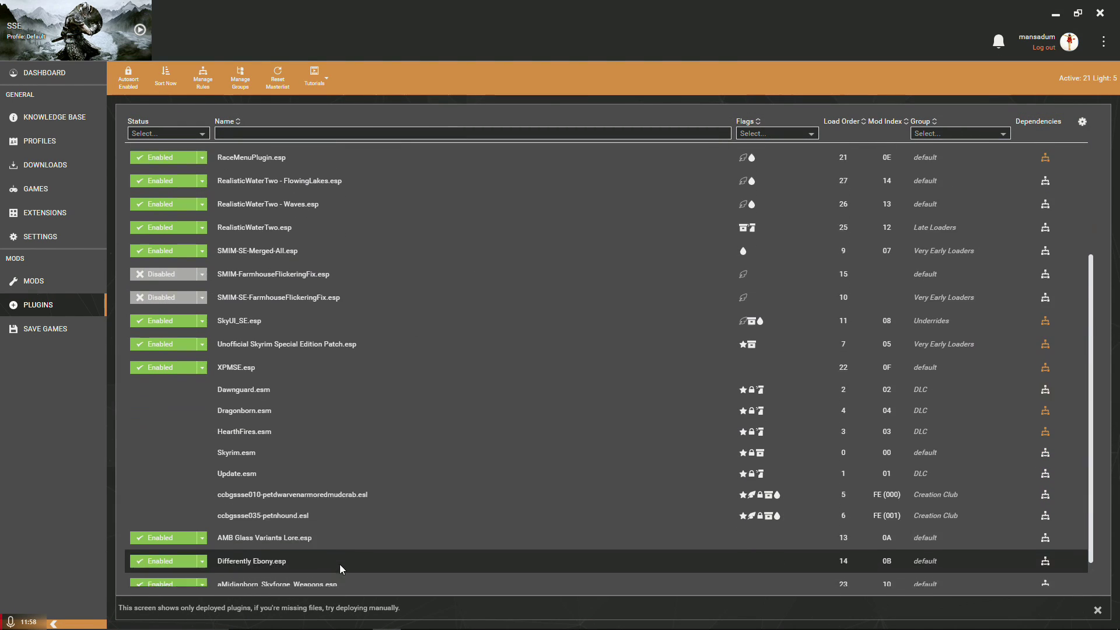
{"action": "scroll", "coordinate": [323, 542], "scroll_direction": "up", "scroll_amount": 5}
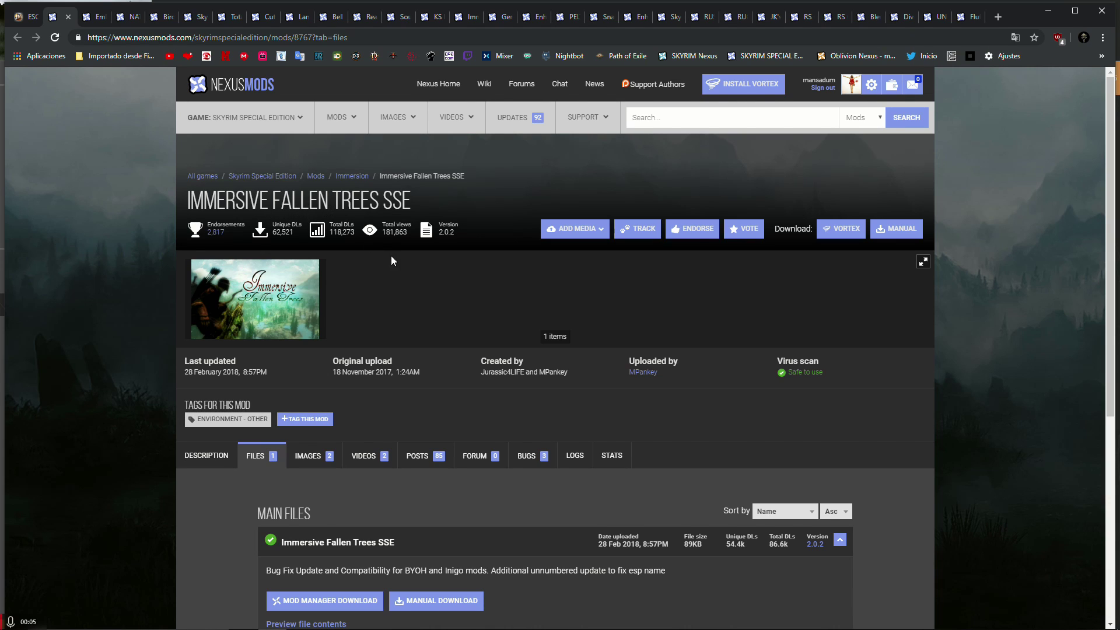
On the Immersive Fallen Trees SSE page of Nexus Mods in the browser, examine the main file and view the user image full size.
{"action": "scroll", "coordinate": [383, 255], "scroll_direction": "down", "scroll_amount": 4}
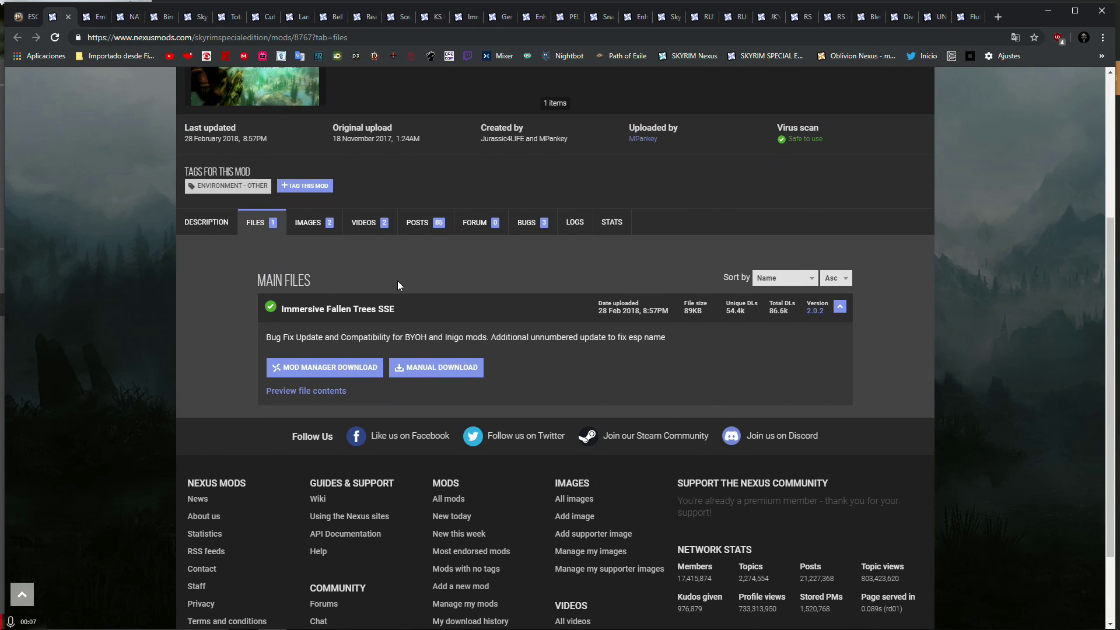
{"action": "scroll", "coordinate": [398, 282], "scroll_direction": "up", "scroll_amount": 3}
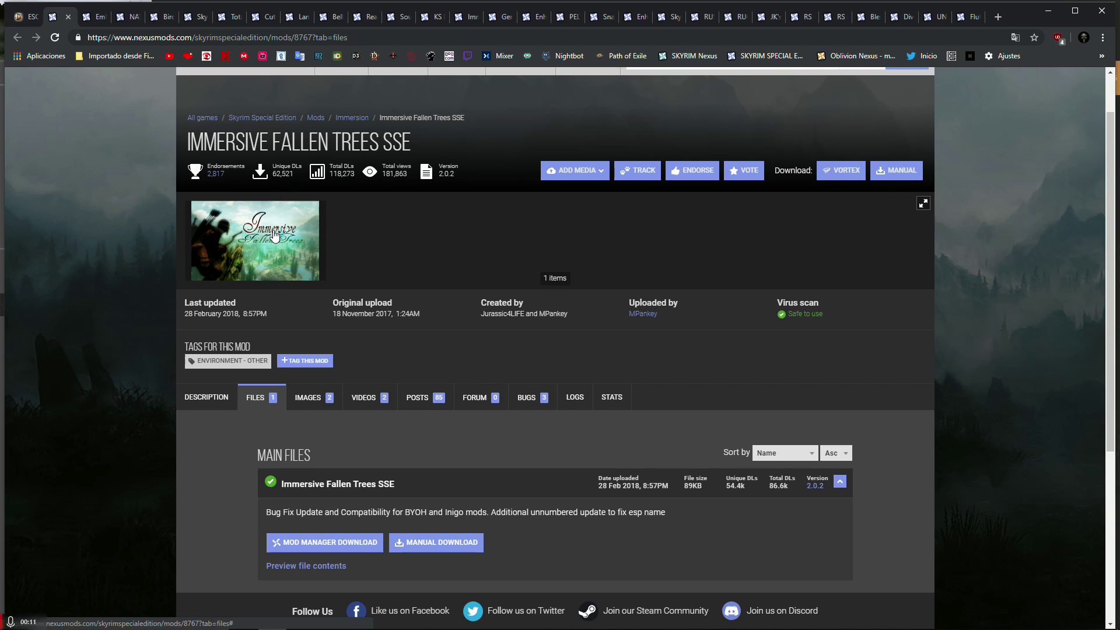
{"action": "left_click", "coordinate": [315, 402]}
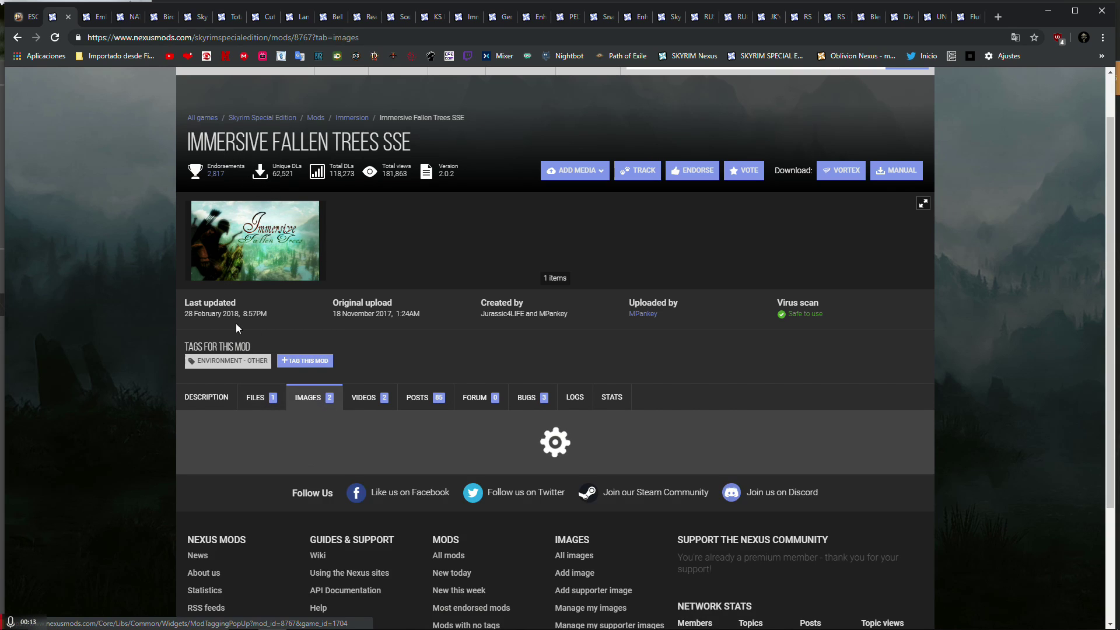
{"action": "scroll", "coordinate": [149, 313], "scroll_direction": "down", "scroll_amount": 5}
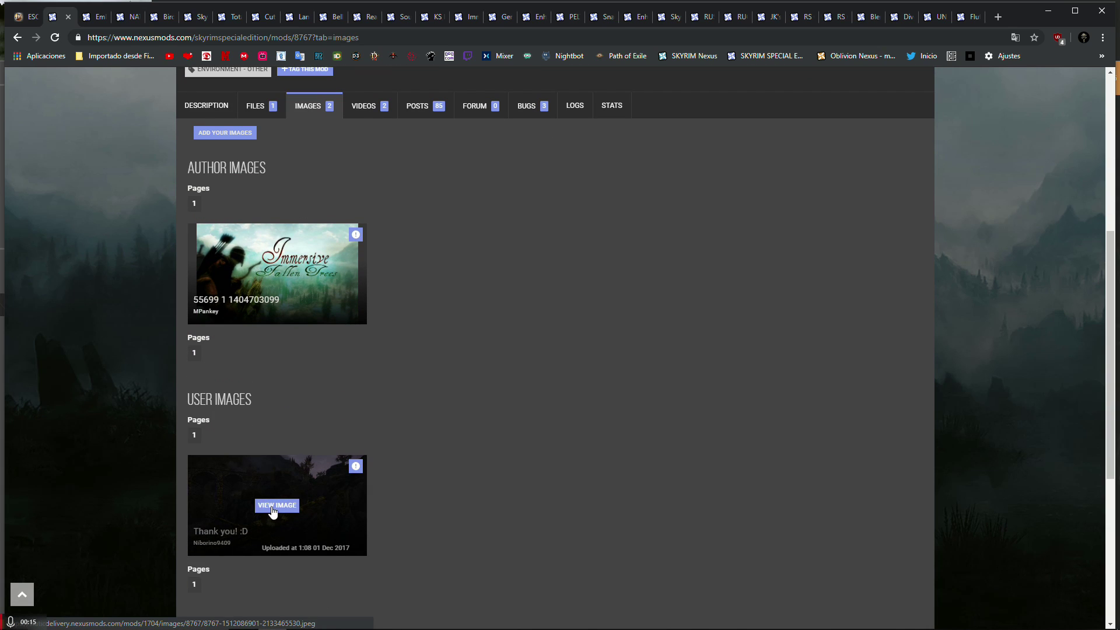
{"action": "left_click", "coordinate": [269, 506]}
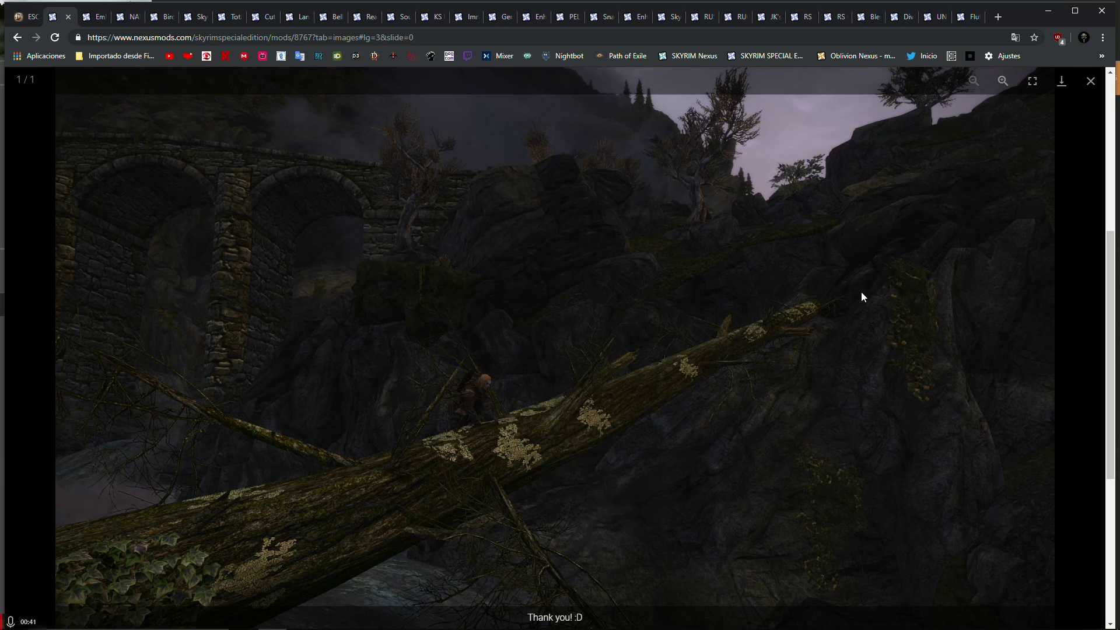
{"action": "left_click", "coordinate": [1091, 84]}
{"action": "scroll", "coordinate": [274, 432], "scroll_direction": "up", "scroll_amount": 6}
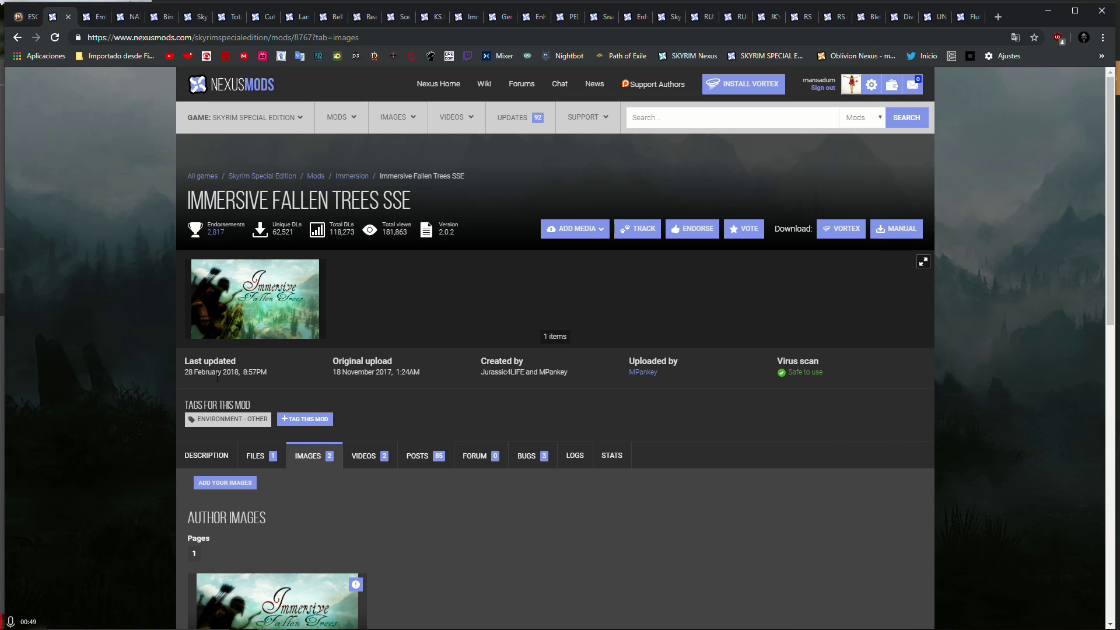
Read the Immersive Fallen Trees SSE description, including its compatibility and installation notes.
{"action": "left_click", "coordinate": [207, 455]}
{"action": "scroll", "coordinate": [94, 427], "scroll_direction": "down", "scroll_amount": 12}
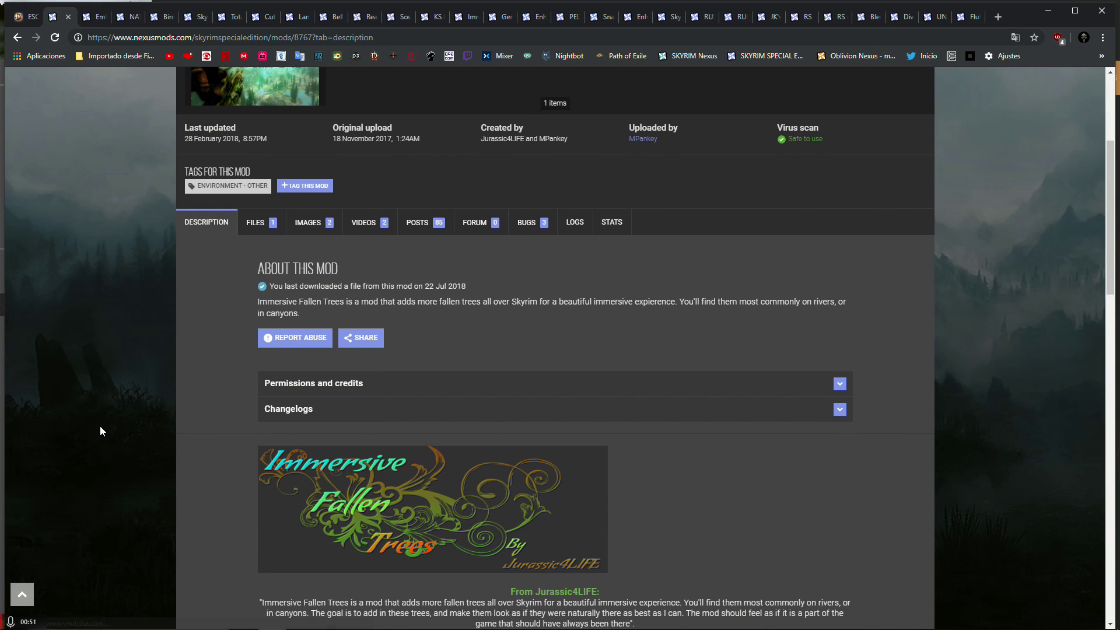
{"action": "scroll", "coordinate": [318, 394], "scroll_direction": "down", "scroll_amount": 7}
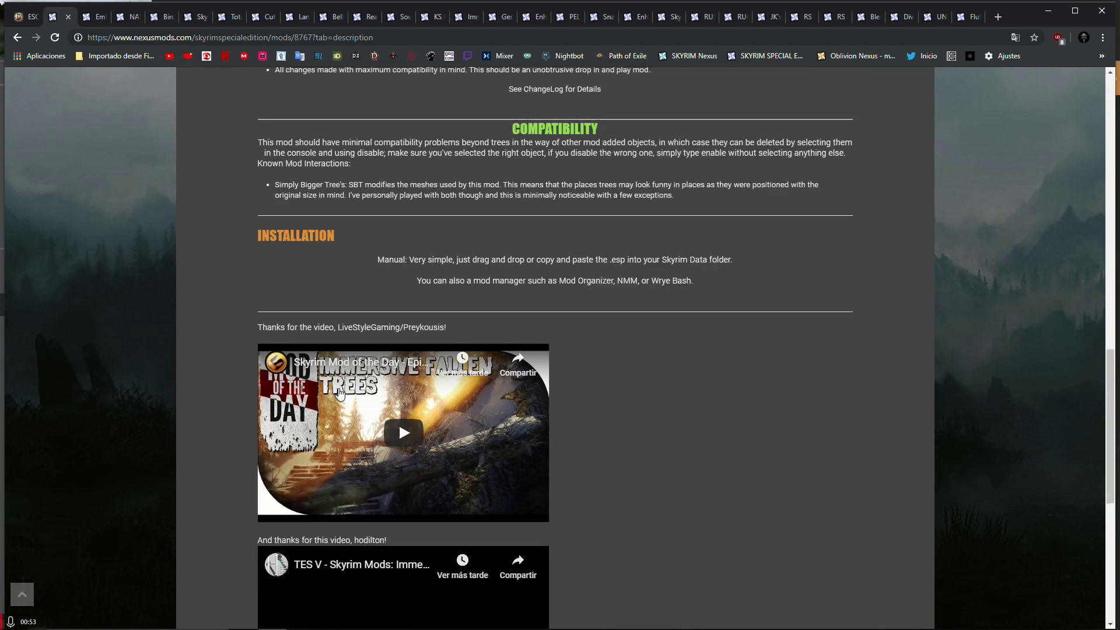
{"action": "scroll", "coordinate": [260, 321], "scroll_direction": "up", "scroll_amount": 18}
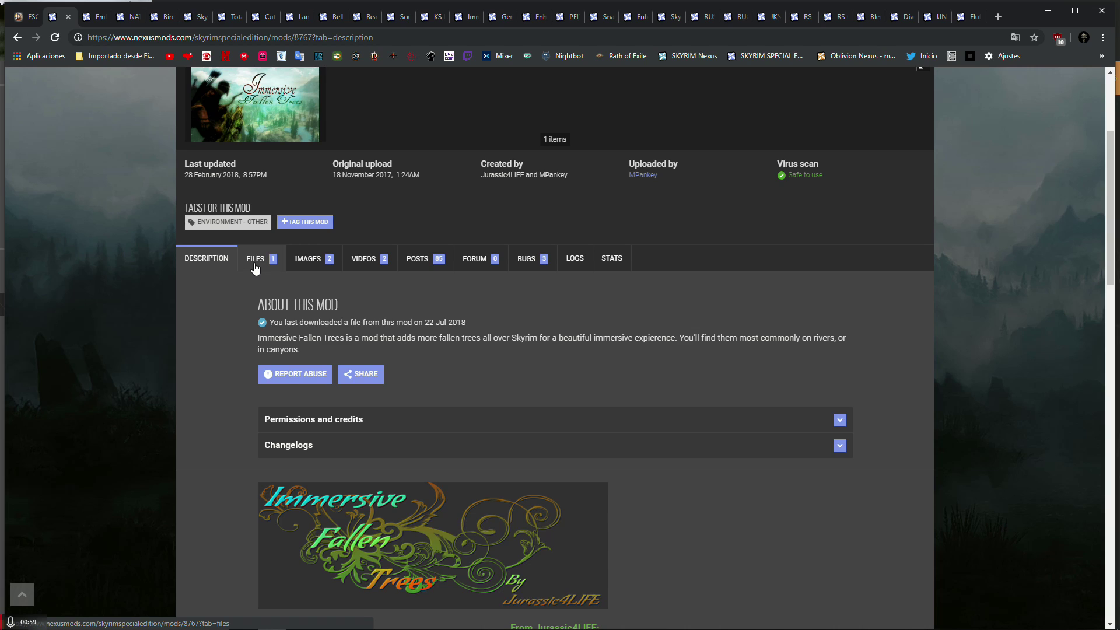
Download the Immersive Fallen Trees SSE main file with the mod manager and go to the Embers HD mod page.
{"action": "left_click", "coordinate": [255, 264]}
{"action": "left_click", "coordinate": [310, 409]}
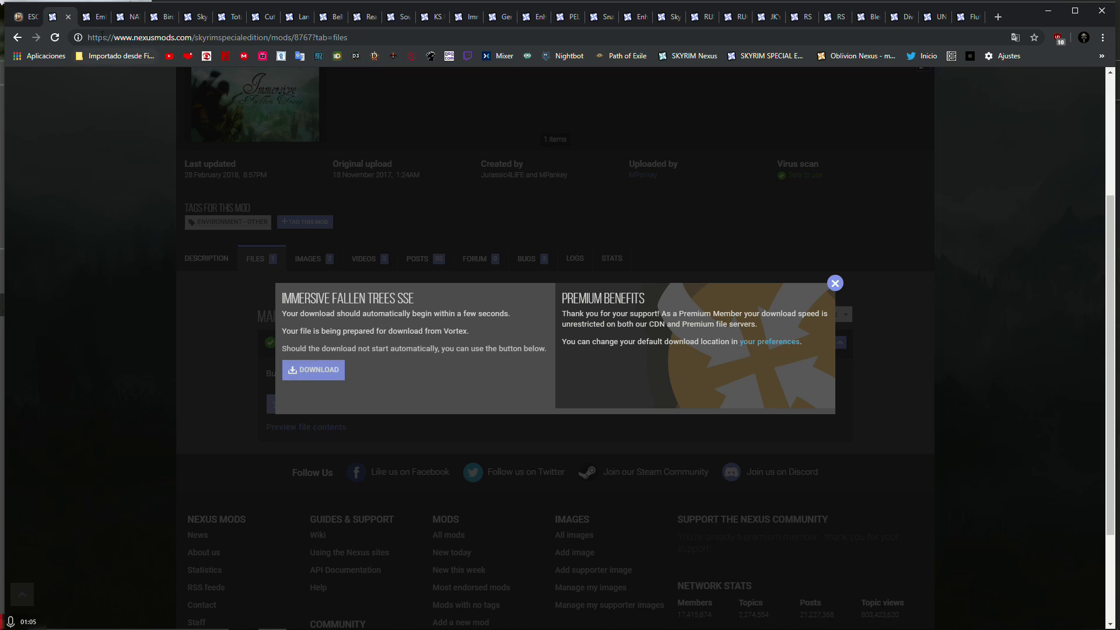
{"action": "left_click", "coordinate": [93, 16]}
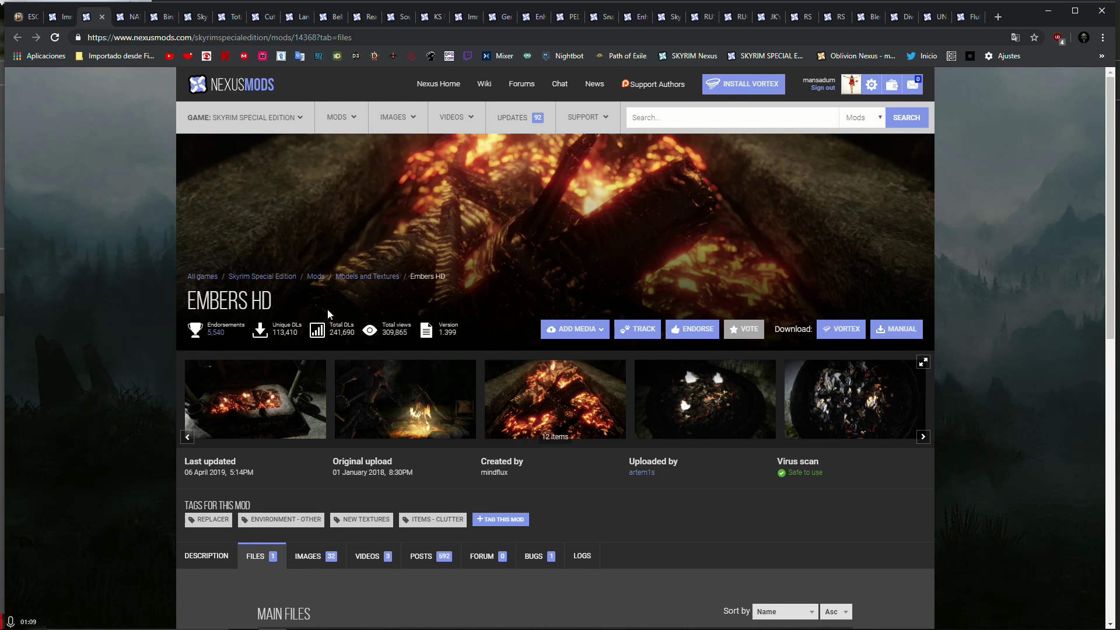
Examine the Embers HD main file entry and view several of the mod's gallery images full size.
{"action": "scroll", "coordinate": [443, 297], "scroll_direction": "down", "scroll_amount": 3}
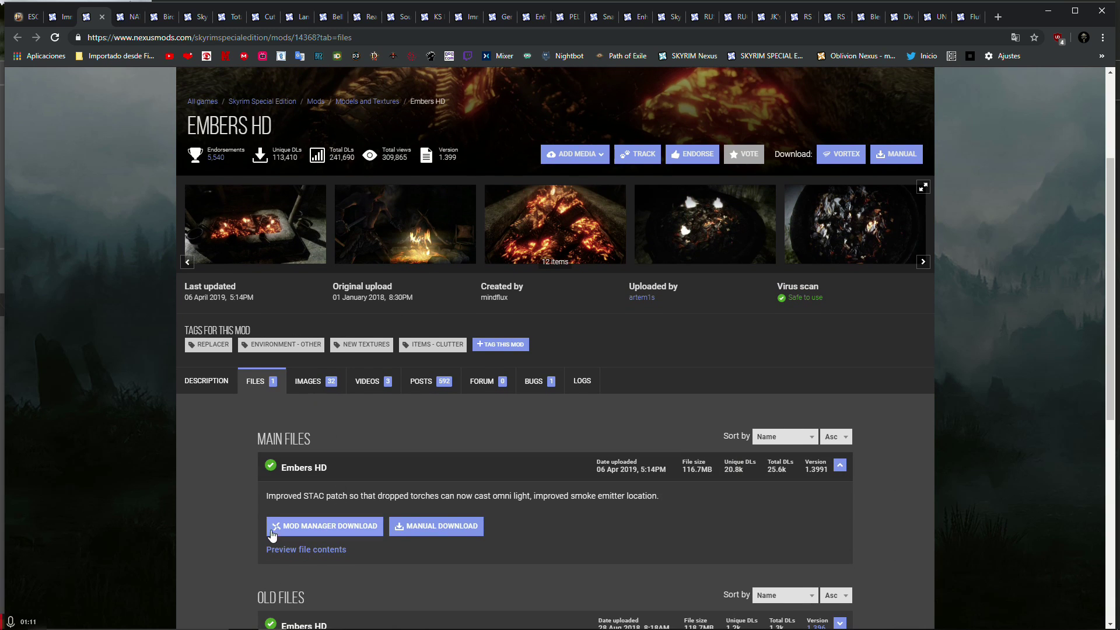
{"action": "left_click", "coordinate": [273, 223]}
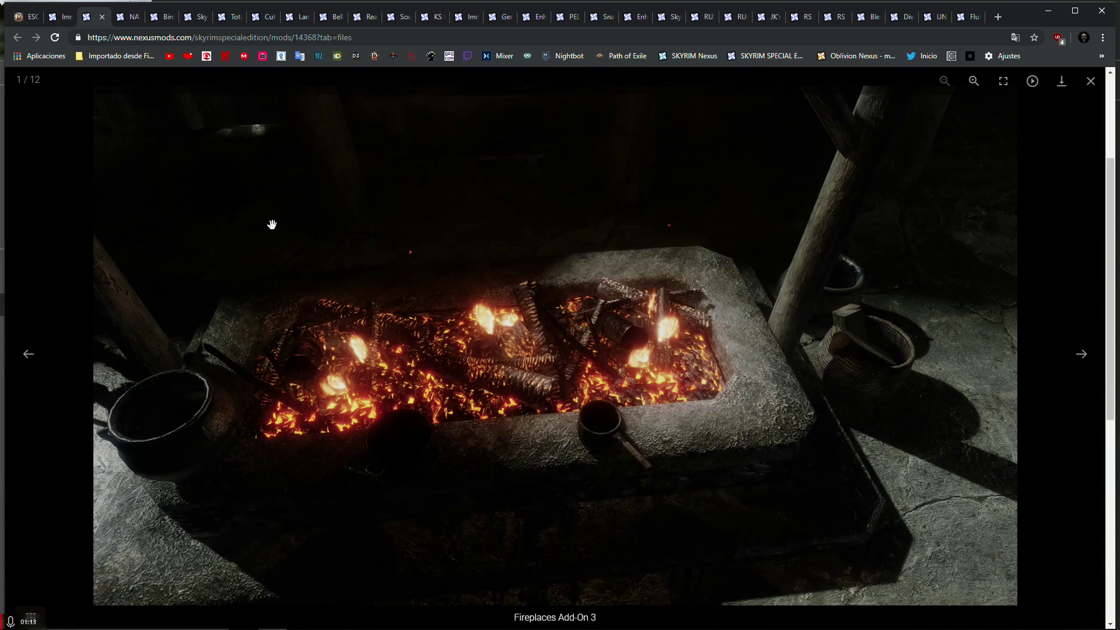
{"action": "key", "text": "Right"}
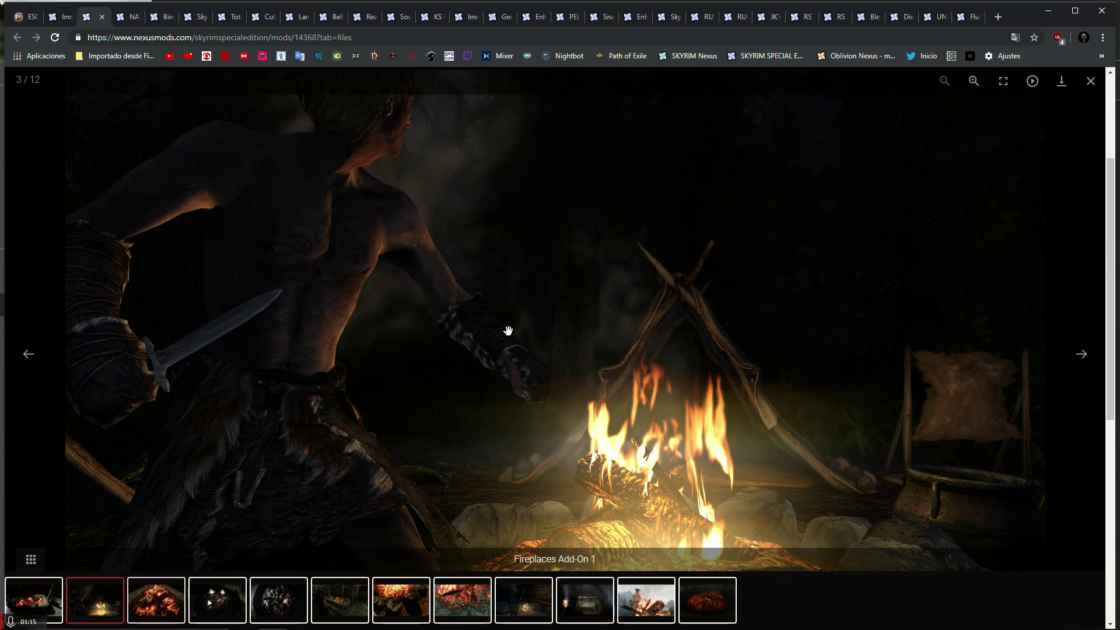
{"action": "key", "text": "Right"}
{"action": "key", "text": "Right"}
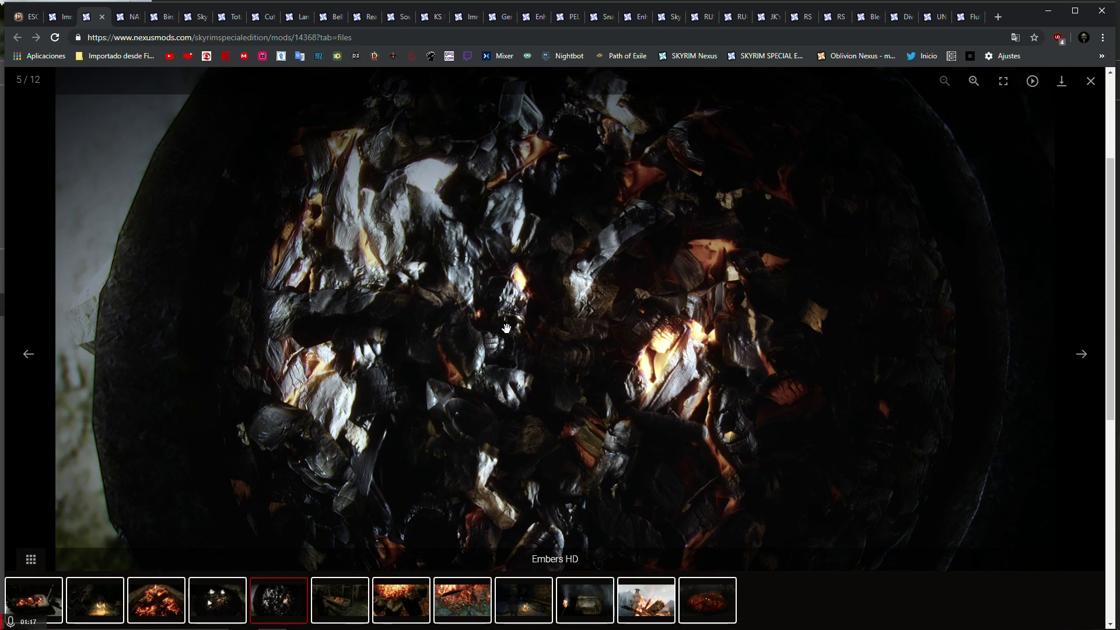
{"action": "key", "text": "Right"}
{"action": "key", "text": "Right"}
{"action": "key", "text": "Right"}
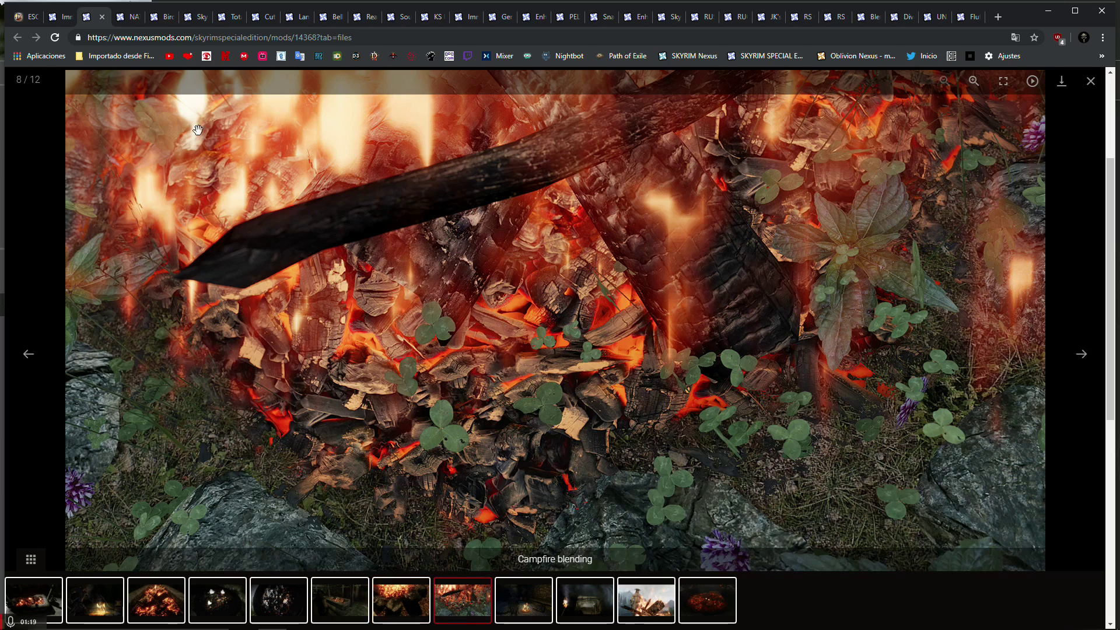
{"action": "left_click", "coordinate": [1091, 82]}
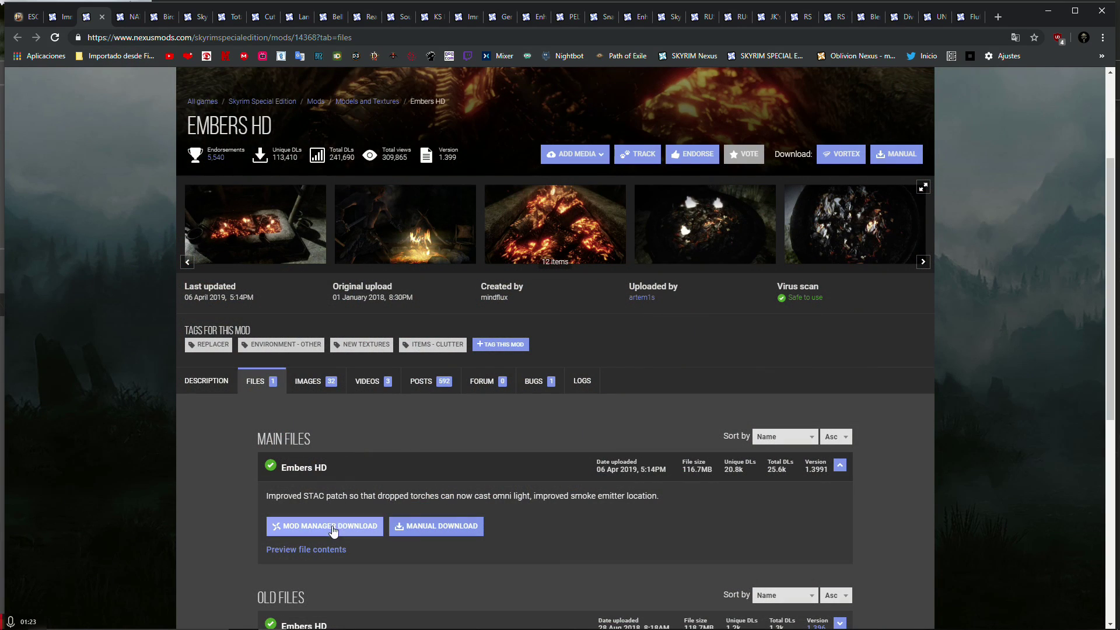
Download the Embers HD main file with the mod manager and go to the Cutting Room Floor mod page.
{"action": "scroll", "coordinate": [134, 499], "scroll_direction": "down", "scroll_amount": 2}
{"action": "left_click", "coordinate": [333, 414]}
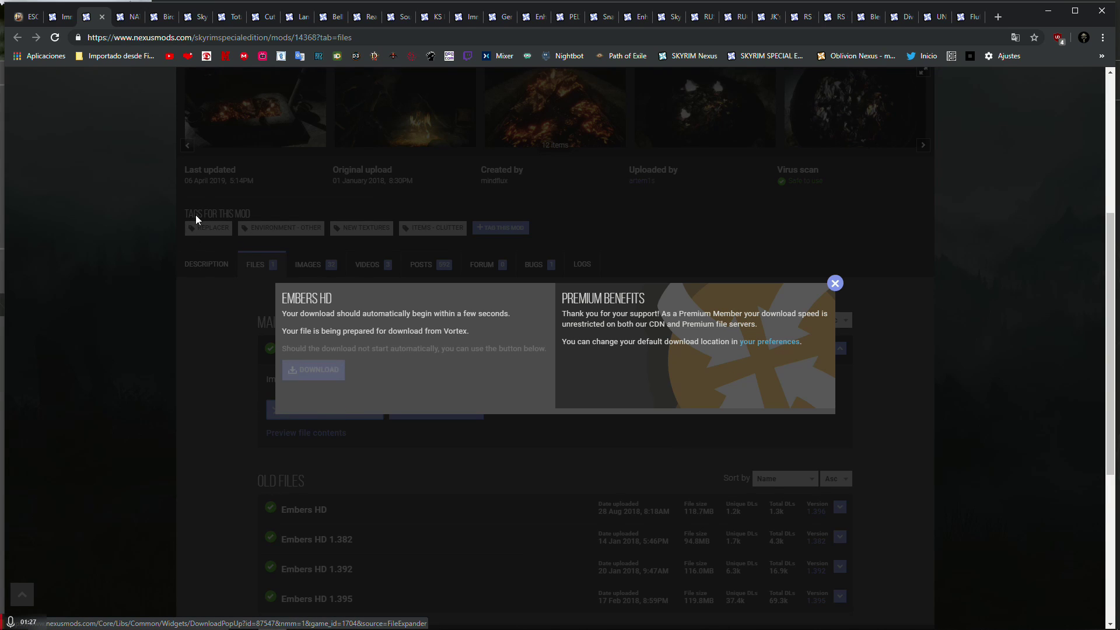
{"action": "left_click", "coordinate": [131, 17]}
{"action": "left_click", "coordinate": [257, 17]}
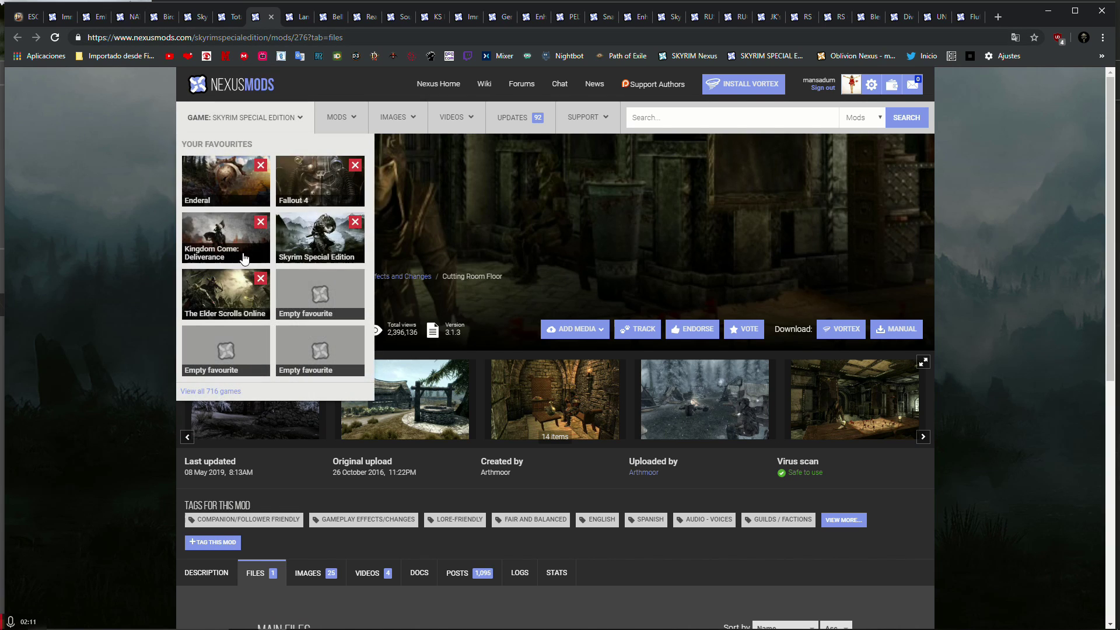
Check the available translations in the Cutting Room Floor description and download its main file with the mod manager.
{"action": "scroll", "coordinate": [36, 293], "scroll_direction": "down", "scroll_amount": 4}
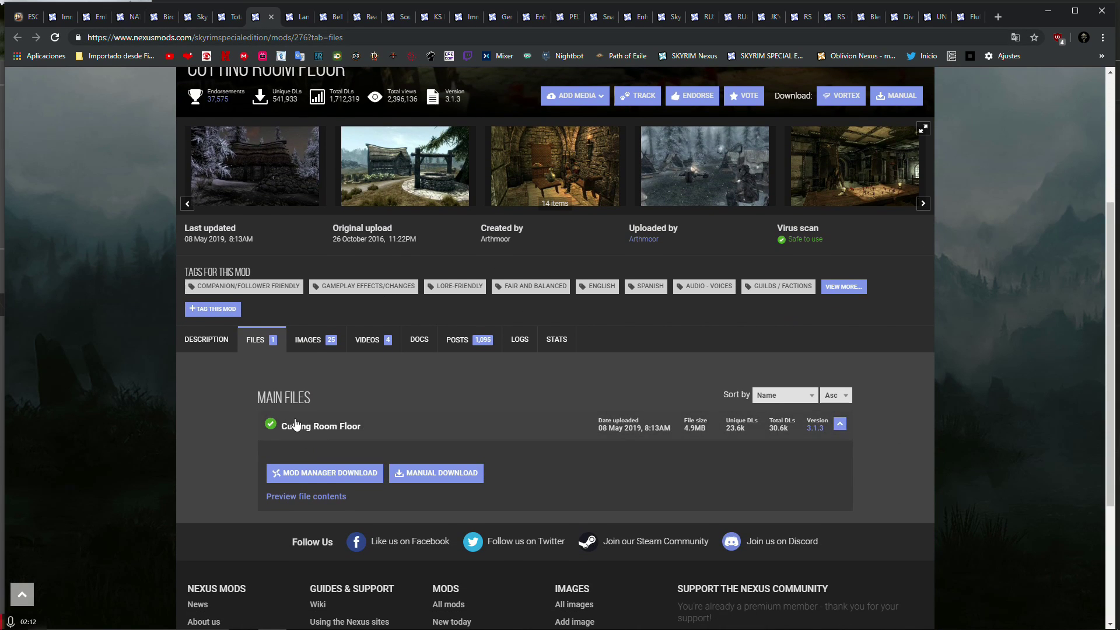
{"action": "left_click", "coordinate": [206, 340]}
{"action": "scroll", "coordinate": [107, 378], "scroll_direction": "down", "scroll_amount": 2}
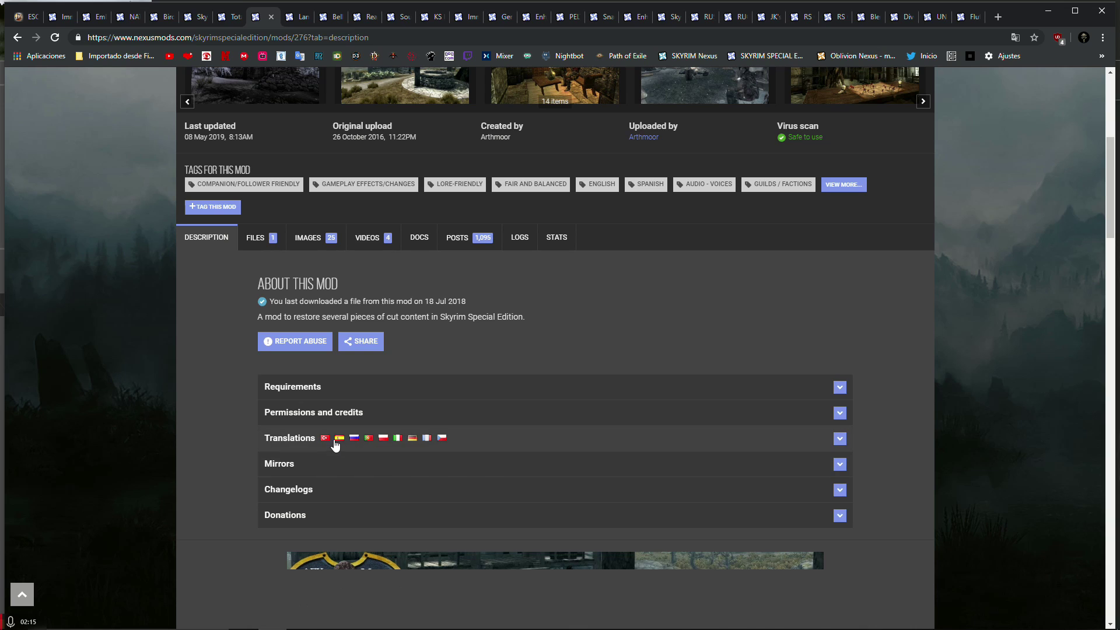
{"action": "left_click", "coordinate": [257, 239]}
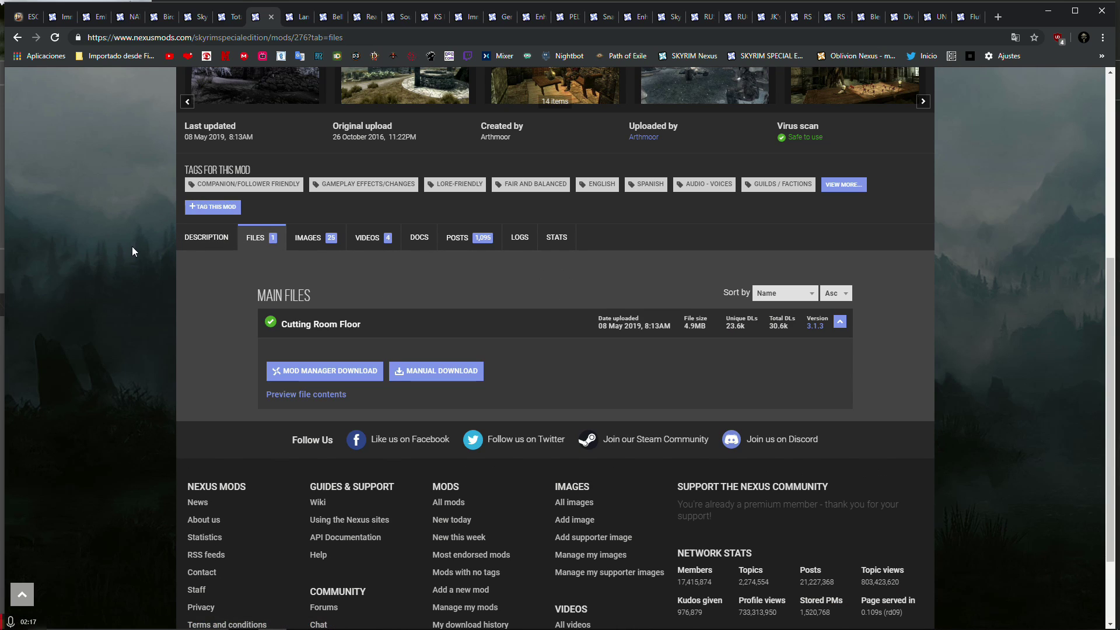
{"action": "left_click", "coordinate": [311, 377]}
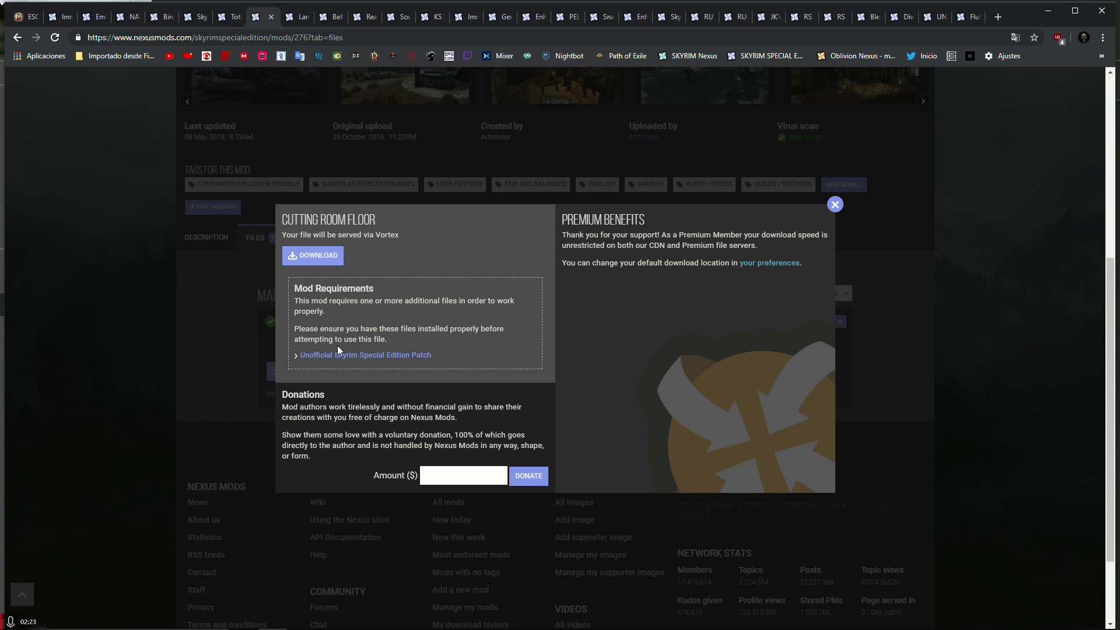
{"action": "left_click", "coordinate": [315, 257]}
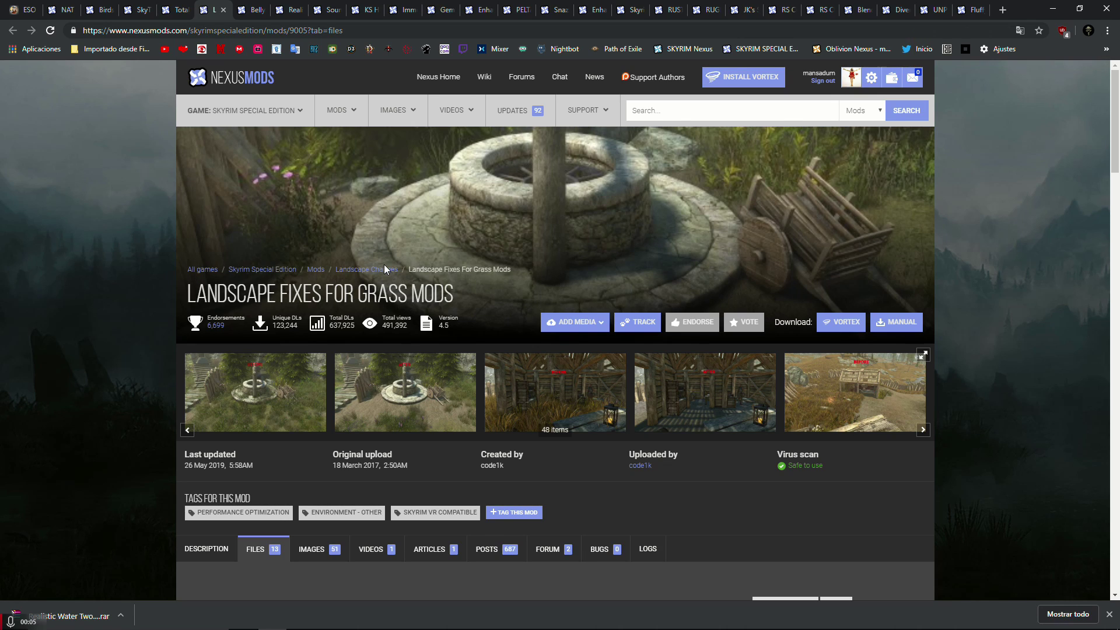
On the Landscape Fixes For Grass Mods page, examine the offered files and compare the before and after gallery images full size.
{"action": "scroll", "coordinate": [245, 306], "scroll_direction": "down", "scroll_amount": 4}
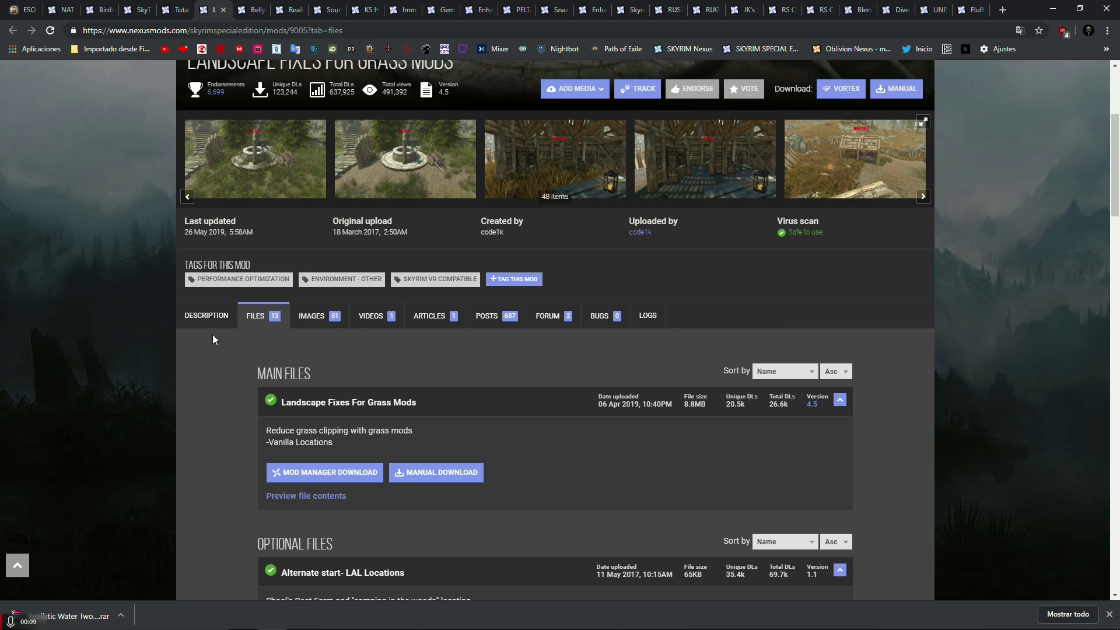
{"action": "scroll", "coordinate": [151, 317], "scroll_direction": "down", "scroll_amount": 2}
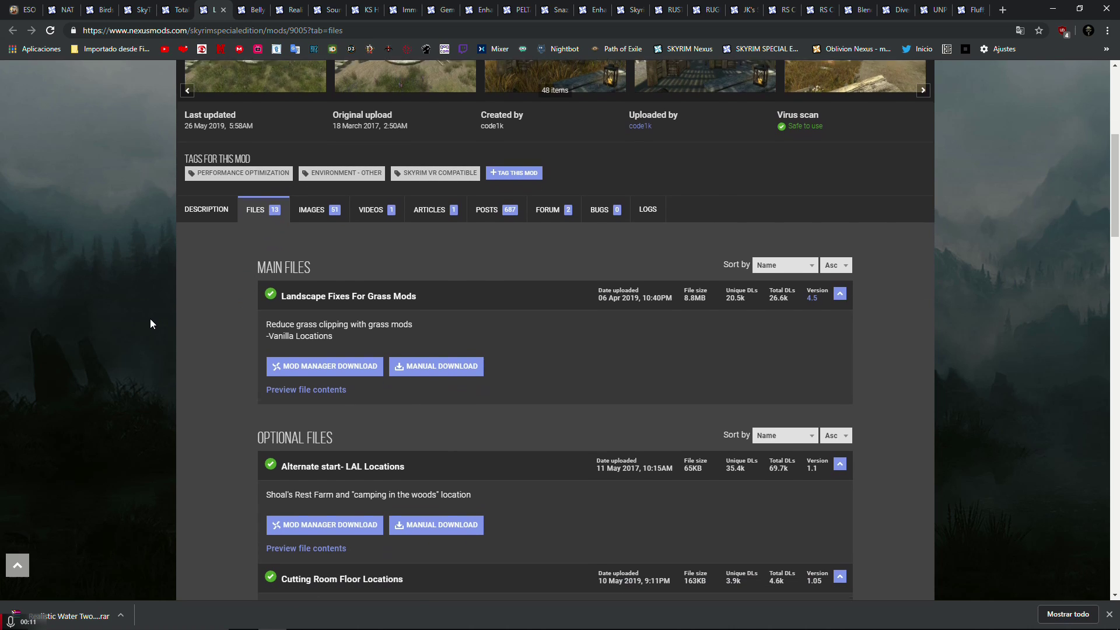
{"action": "scroll", "coordinate": [149, 317], "scroll_direction": "up", "scroll_amount": 4}
{"action": "left_click", "coordinate": [243, 302]}
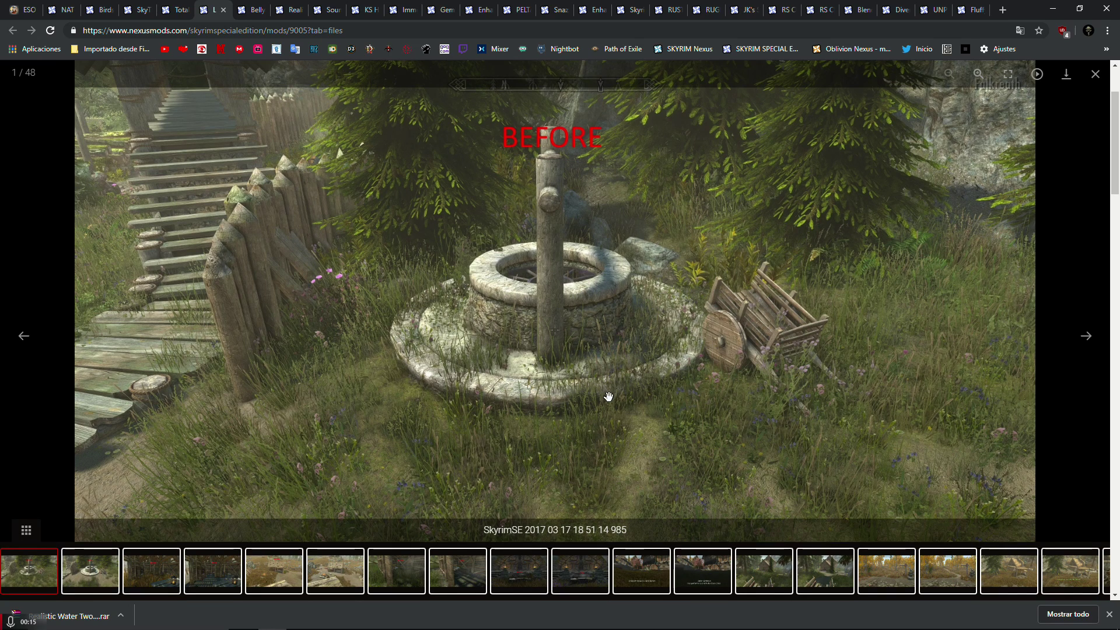
{"action": "left_click", "coordinate": [1096, 343]}
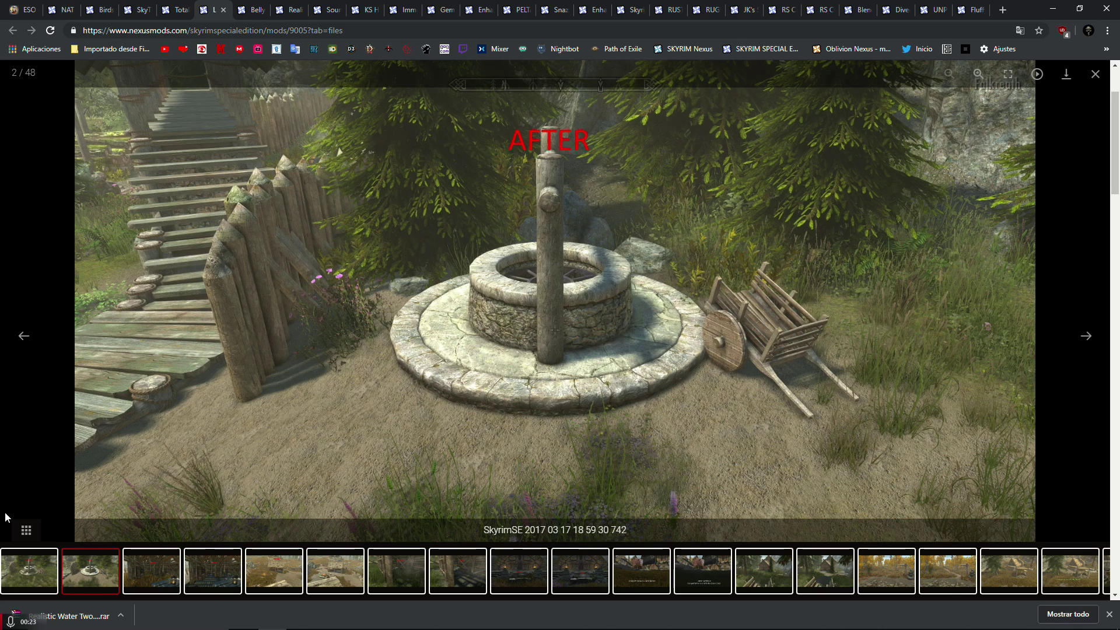
{"action": "left_click", "coordinate": [23, 336]}
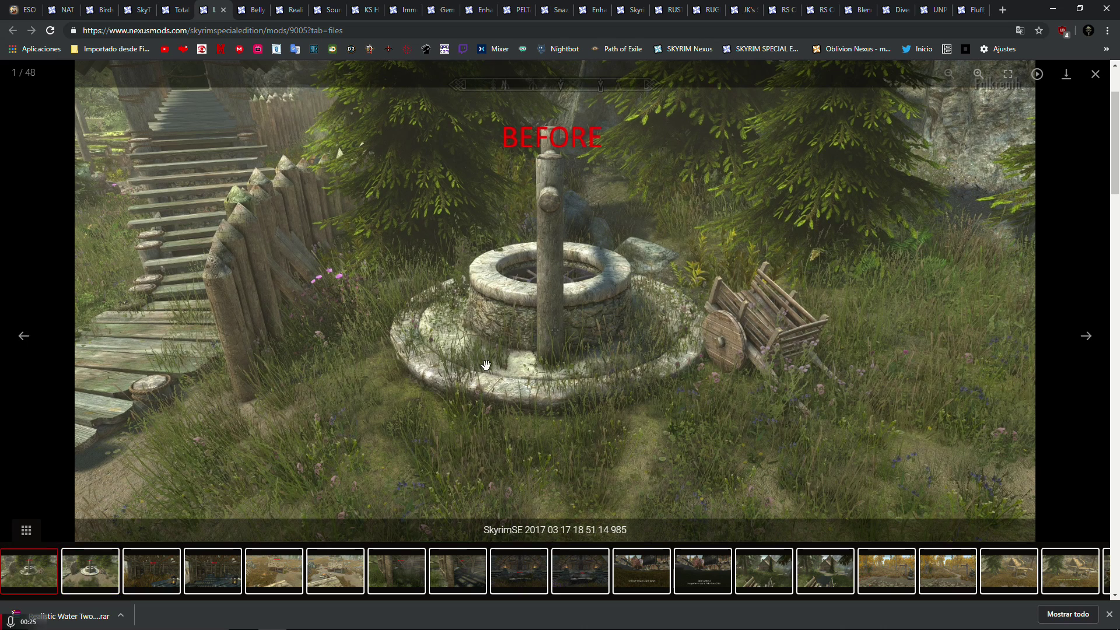
{"action": "left_click", "coordinate": [1088, 339]}
{"action": "left_click", "coordinate": [1089, 338]}
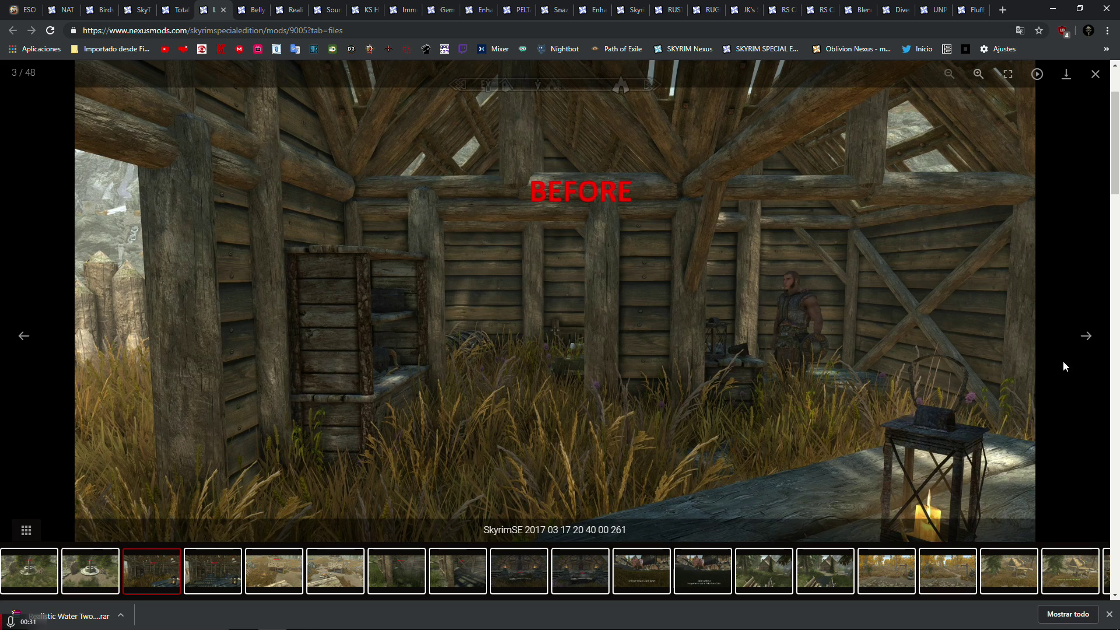
{"action": "left_click", "coordinate": [1085, 338]}
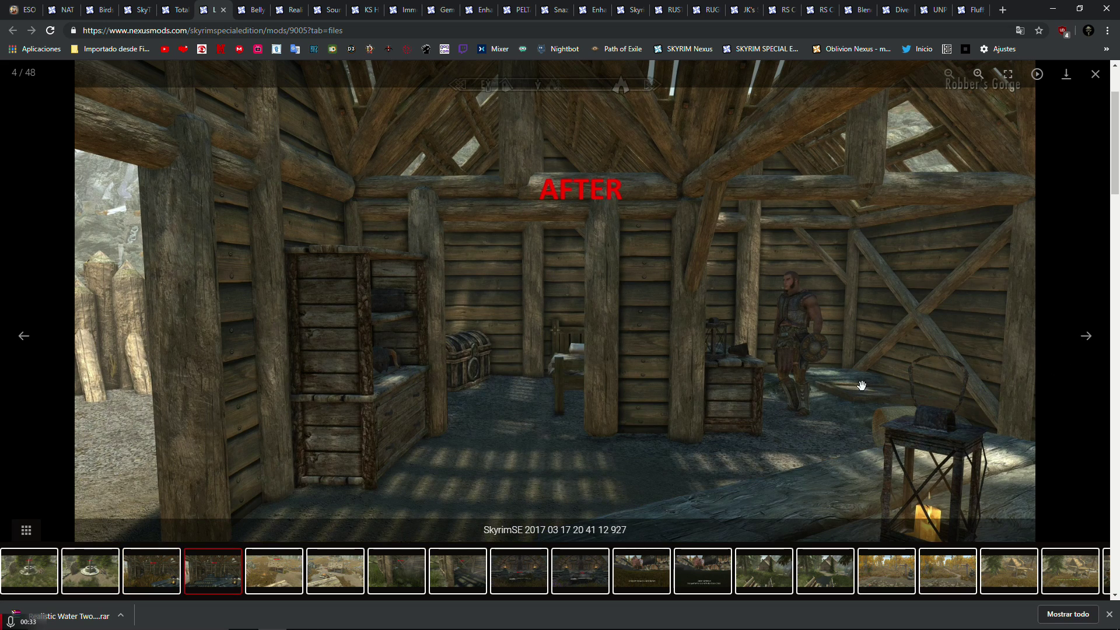
{"action": "left_click", "coordinate": [1089, 336]}
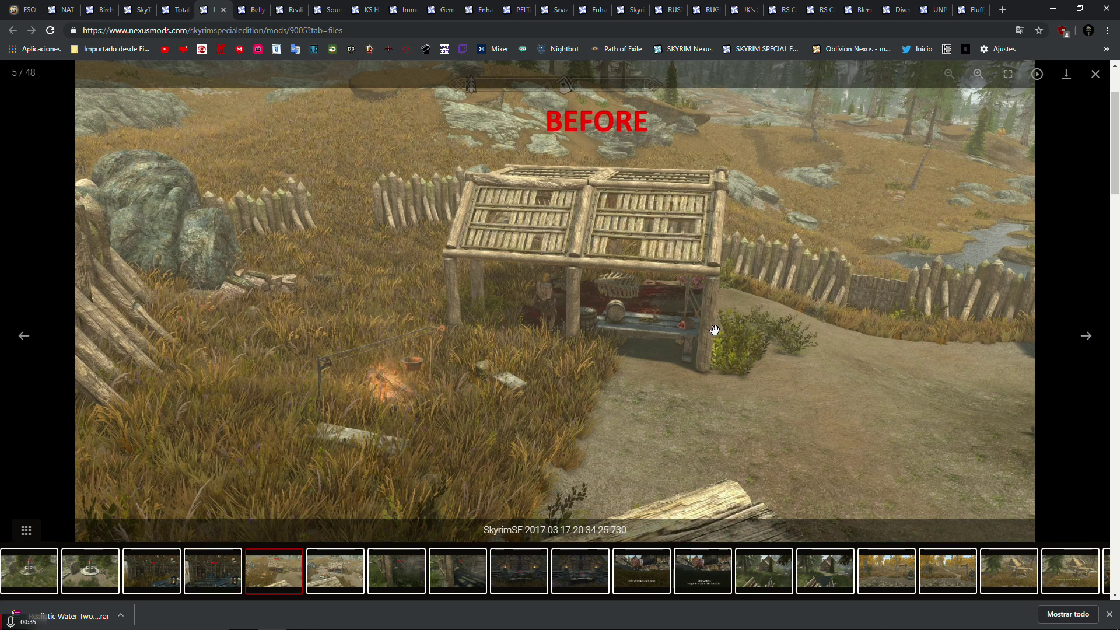
{"action": "left_click", "coordinate": [1086, 337]}
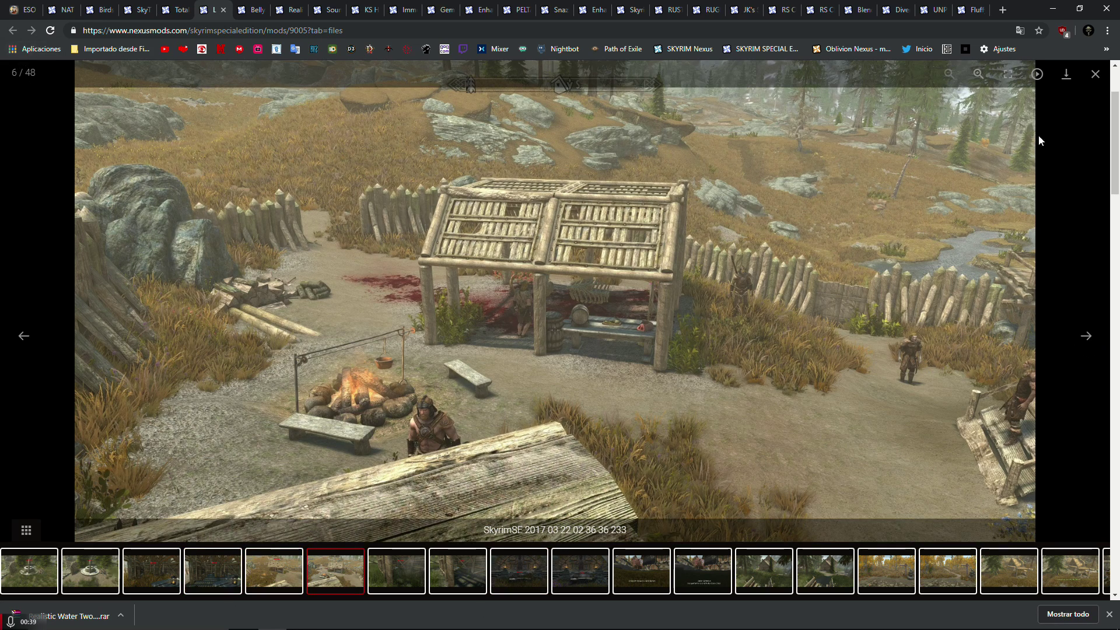
{"action": "left_click", "coordinate": [1095, 74]}
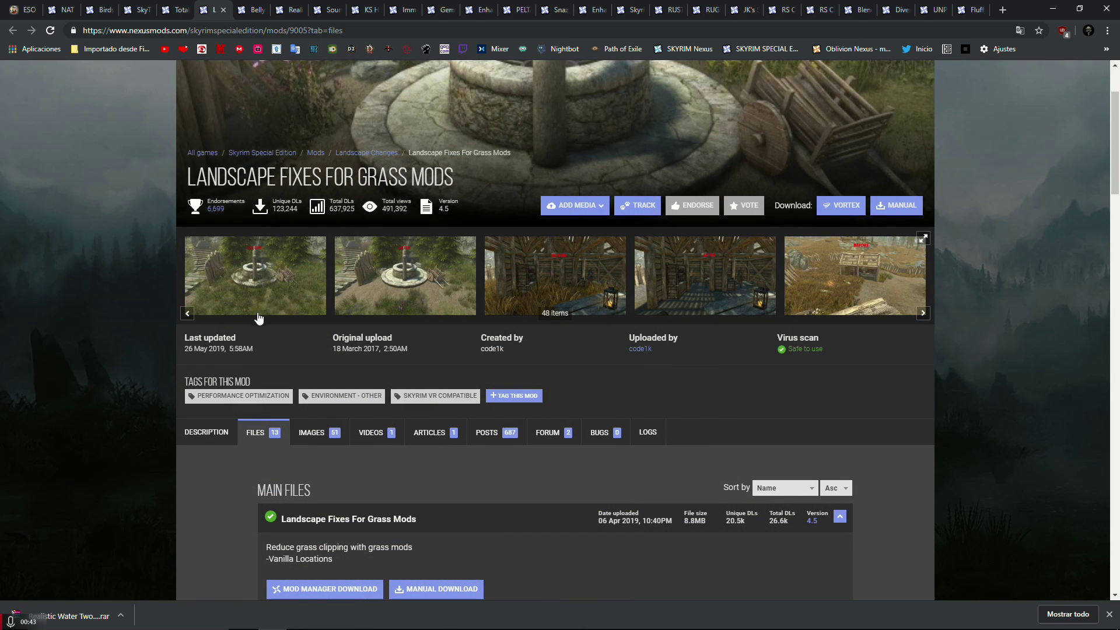
Download the Landscape Fixes For Grass Mods main file and the optional Cutting Room Floor Locations file with the mod manager.
{"action": "scroll", "coordinate": [170, 366], "scroll_direction": "down", "scroll_amount": 4}
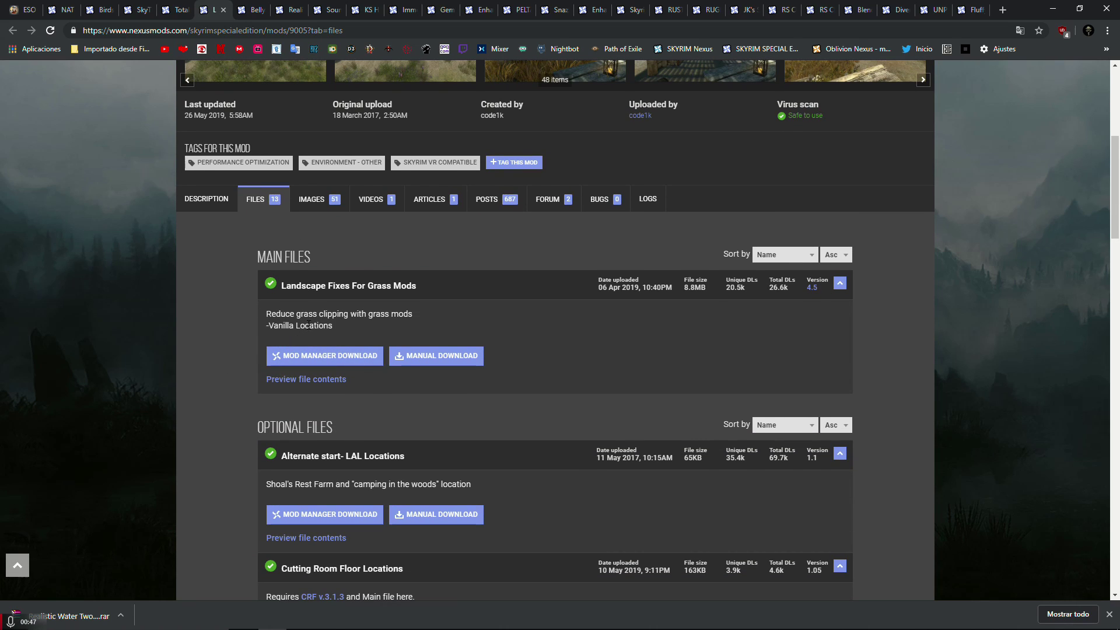
{"action": "left_click", "coordinate": [325, 356]}
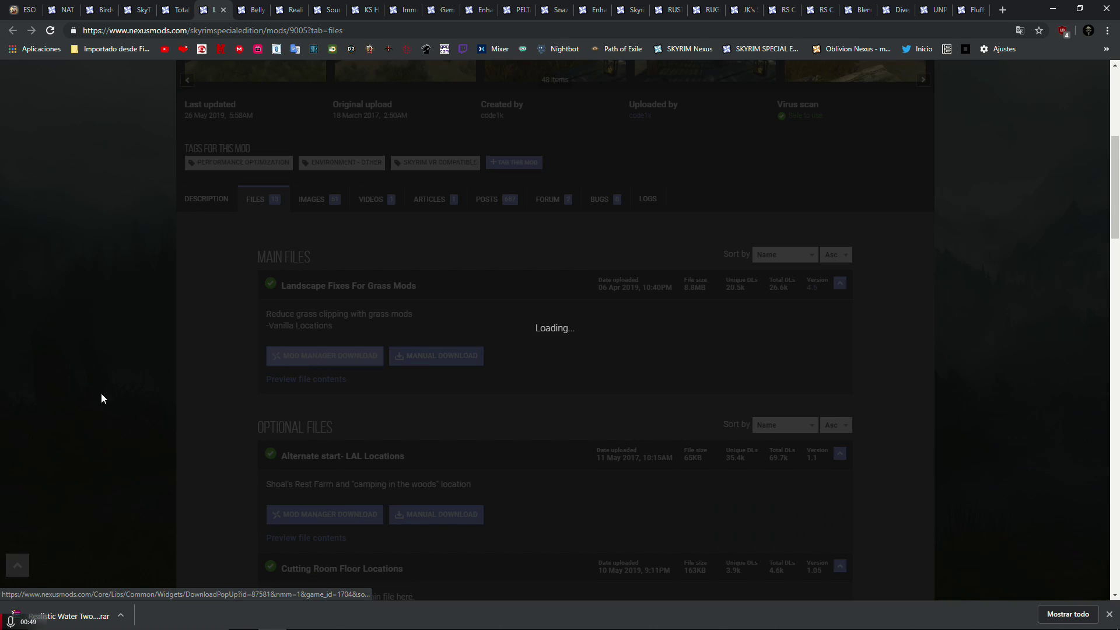
{"action": "left_click", "coordinate": [835, 220]}
{"action": "scroll", "coordinate": [300, 298], "scroll_direction": "down", "scroll_amount": 3}
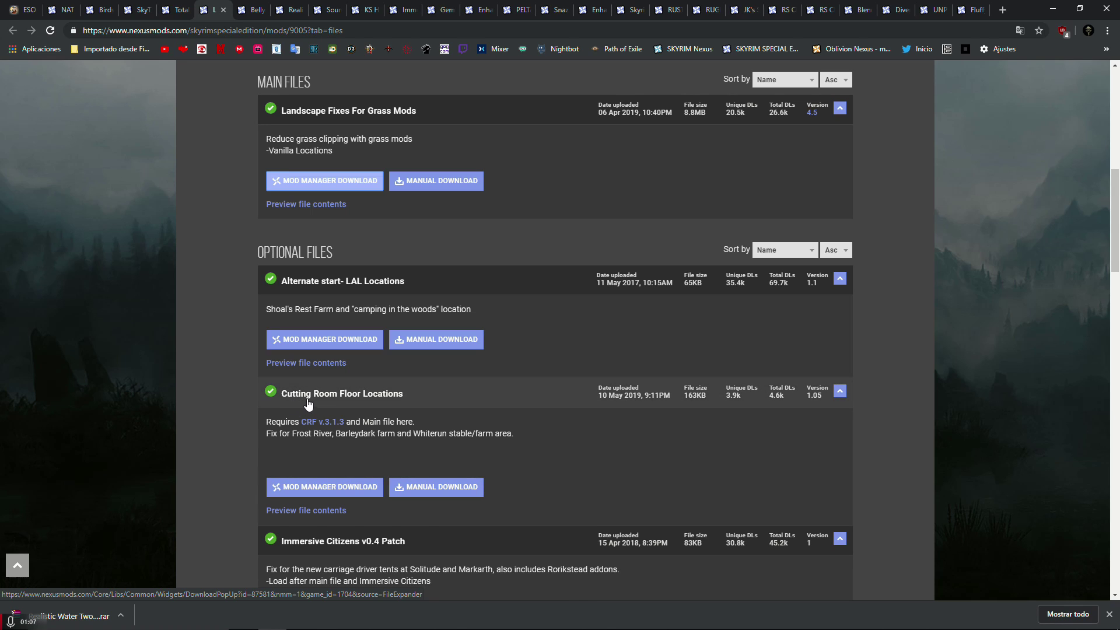
{"action": "left_click", "coordinate": [305, 489]}
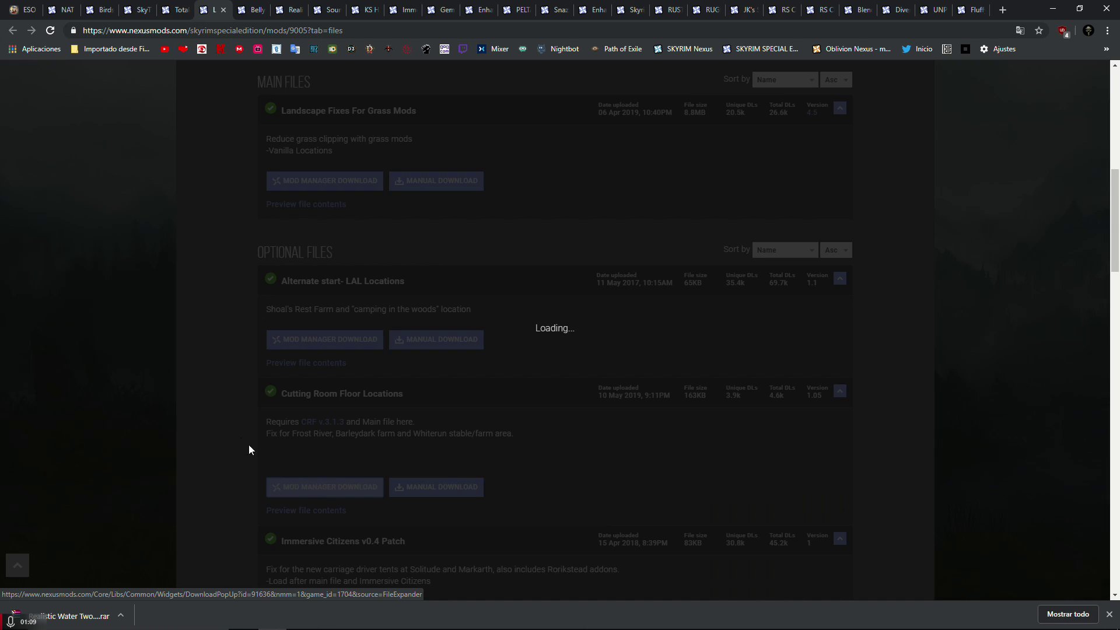
{"action": "left_click", "coordinate": [836, 219]}
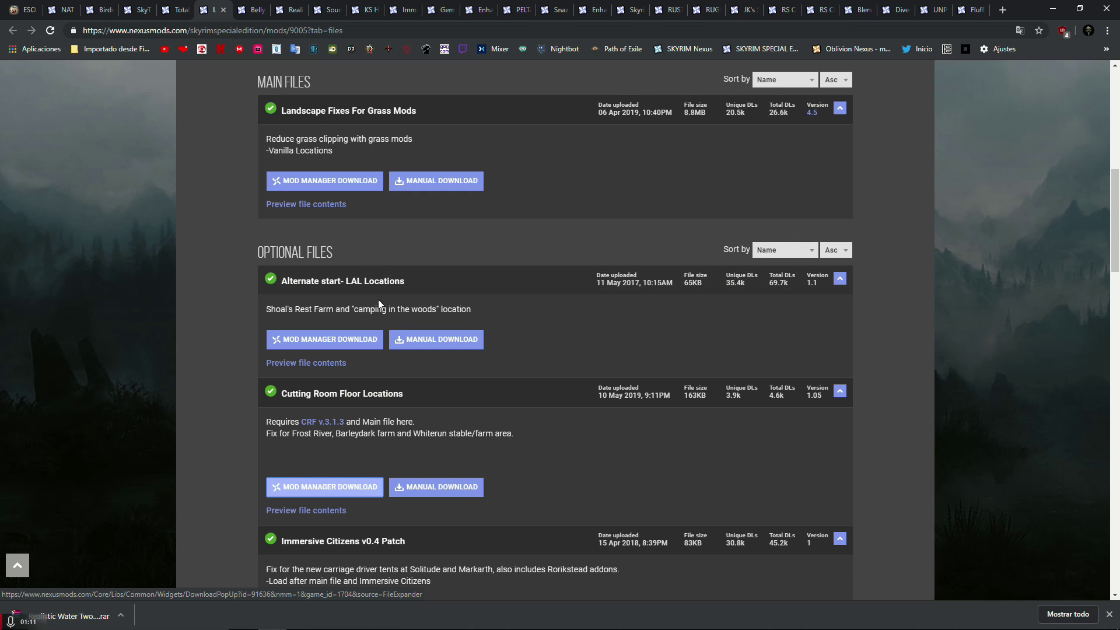
Download the optional Immersive Citizens v0.4 Patch and JK's Skyrim - Towns files with the mod manager.
{"action": "scroll", "coordinate": [383, 300], "scroll_direction": "down", "scroll_amount": 3}
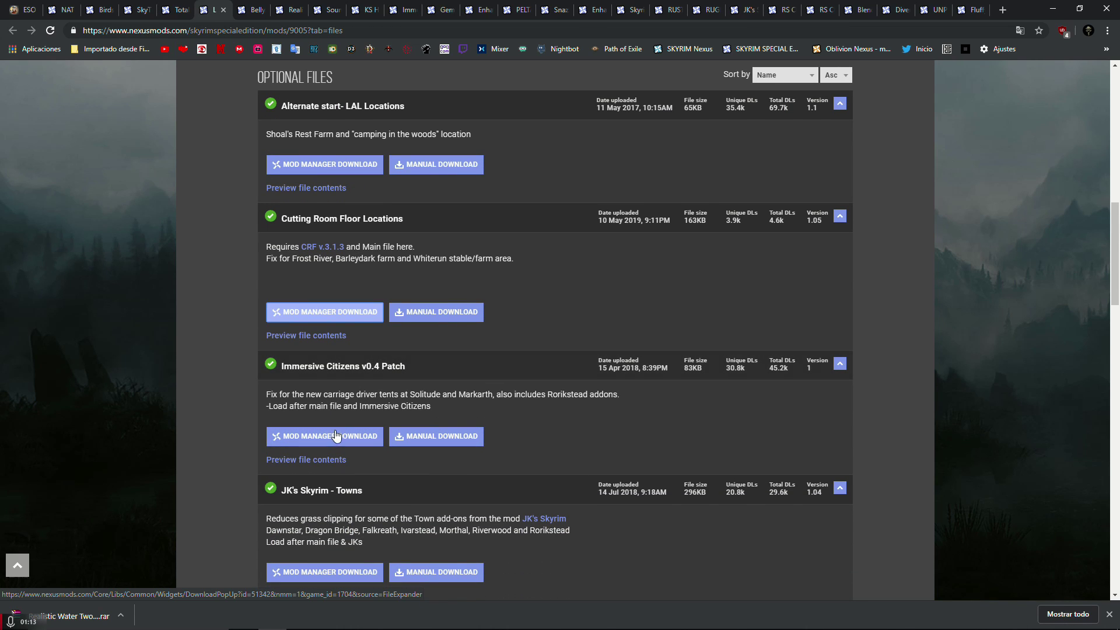
{"action": "left_click", "coordinate": [335, 435]}
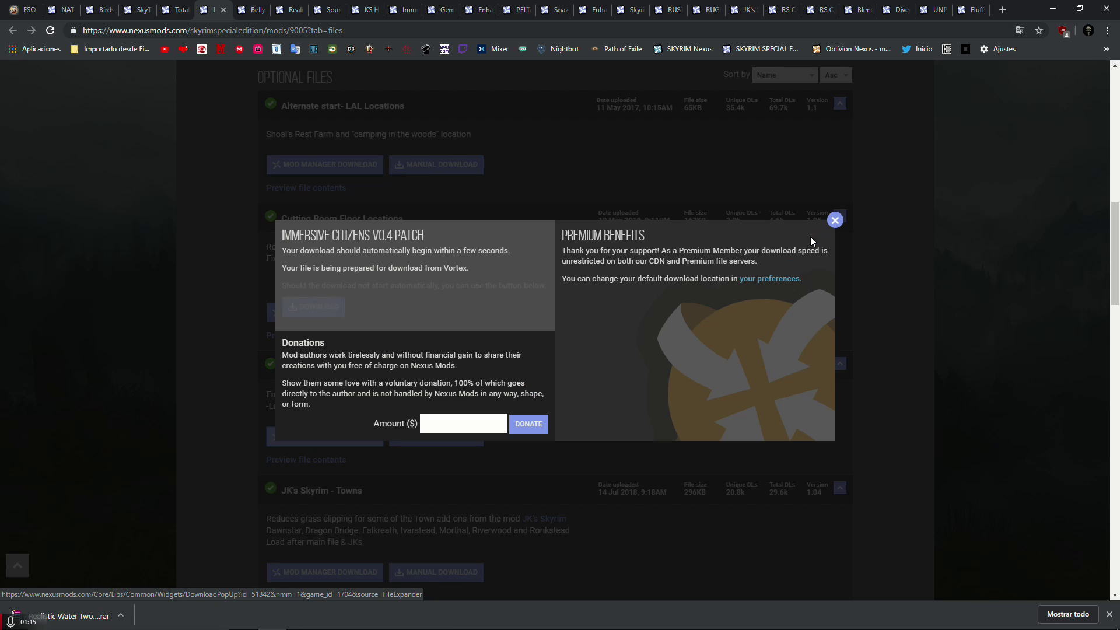
{"action": "left_click", "coordinate": [836, 220]}
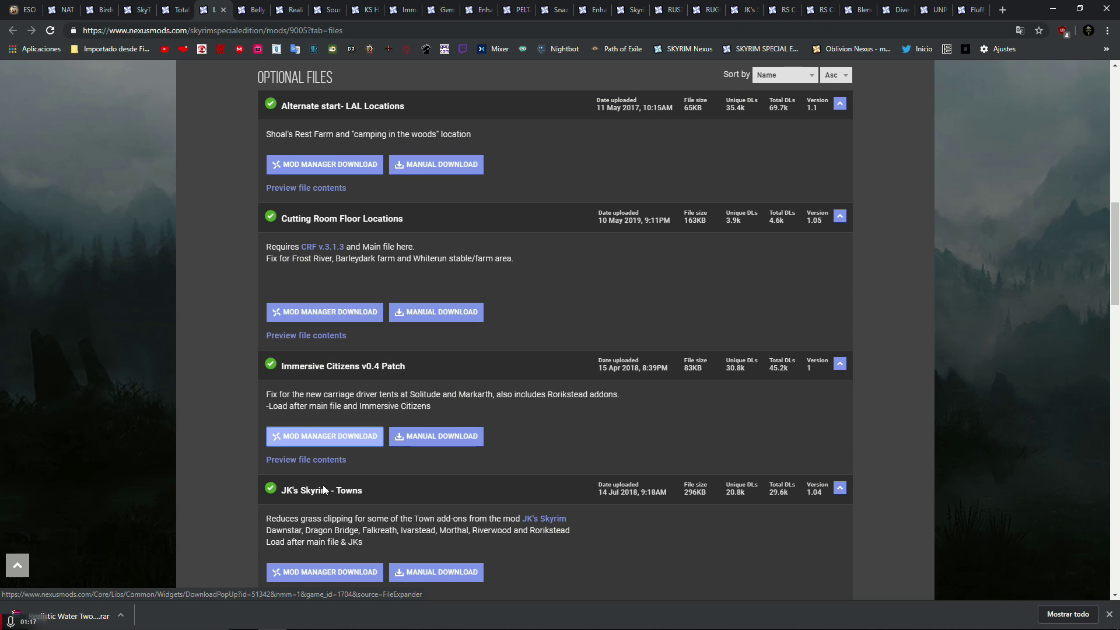
{"action": "left_click", "coordinate": [320, 574]}
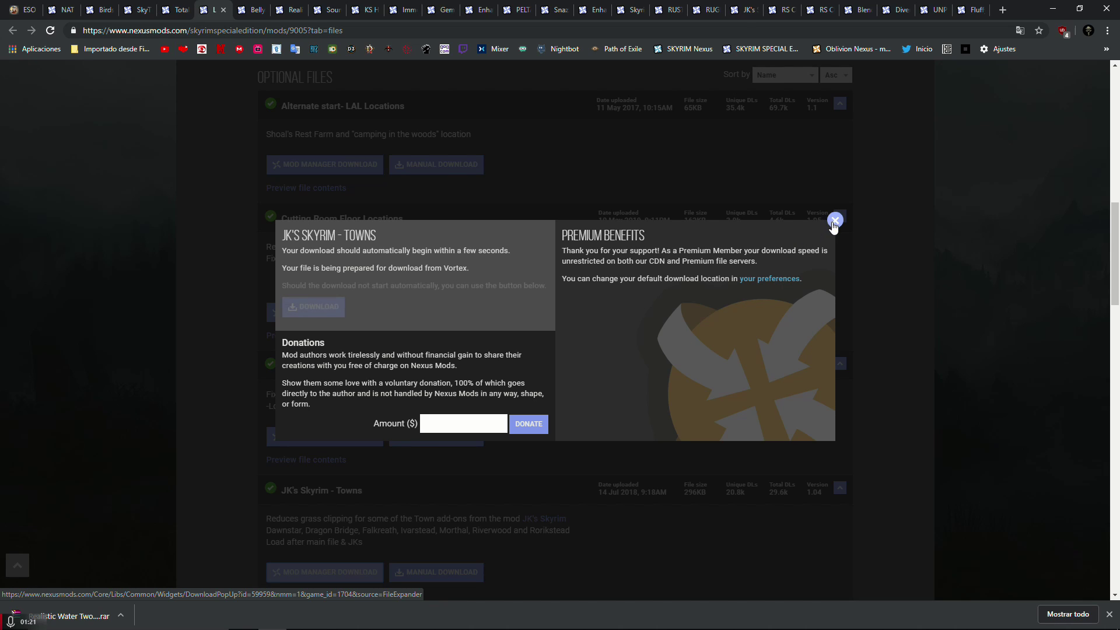
{"action": "left_click", "coordinate": [836, 220]}
Examine the remaining optional patches on the Landscape Fixes For Grass Mods page, from JK's Skyrim - Towns down to the end of the optional files.
{"action": "scroll", "coordinate": [411, 249], "scroll_direction": "down", "scroll_amount": 4}
{"action": "scroll", "coordinate": [411, 249], "scroll_direction": "down", "scroll_amount": 1}
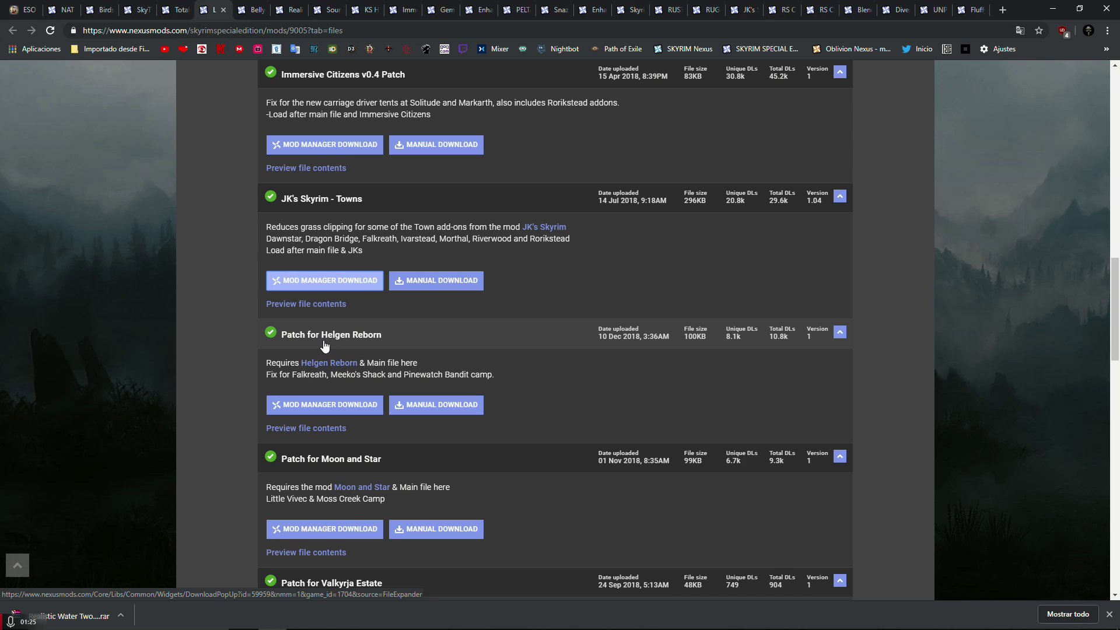
{"action": "scroll", "coordinate": [245, 457], "scroll_direction": "down", "scroll_amount": 2}
{"action": "scroll", "coordinate": [245, 452], "scroll_direction": "down", "scroll_amount": 1}
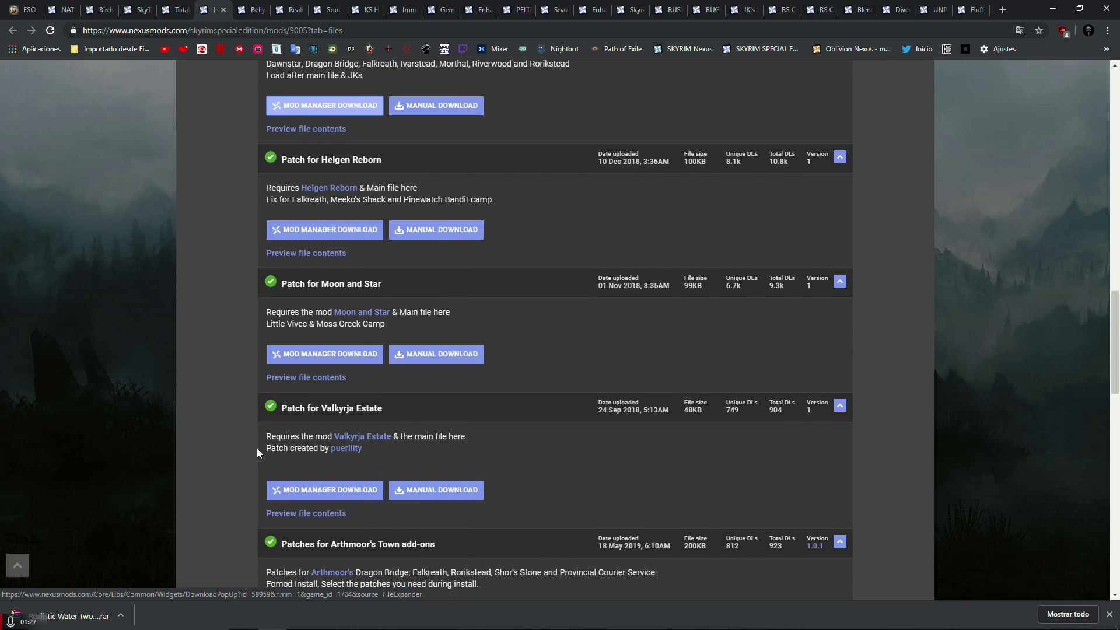
{"action": "scroll", "coordinate": [183, 413], "scroll_direction": "down", "scroll_amount": 3}
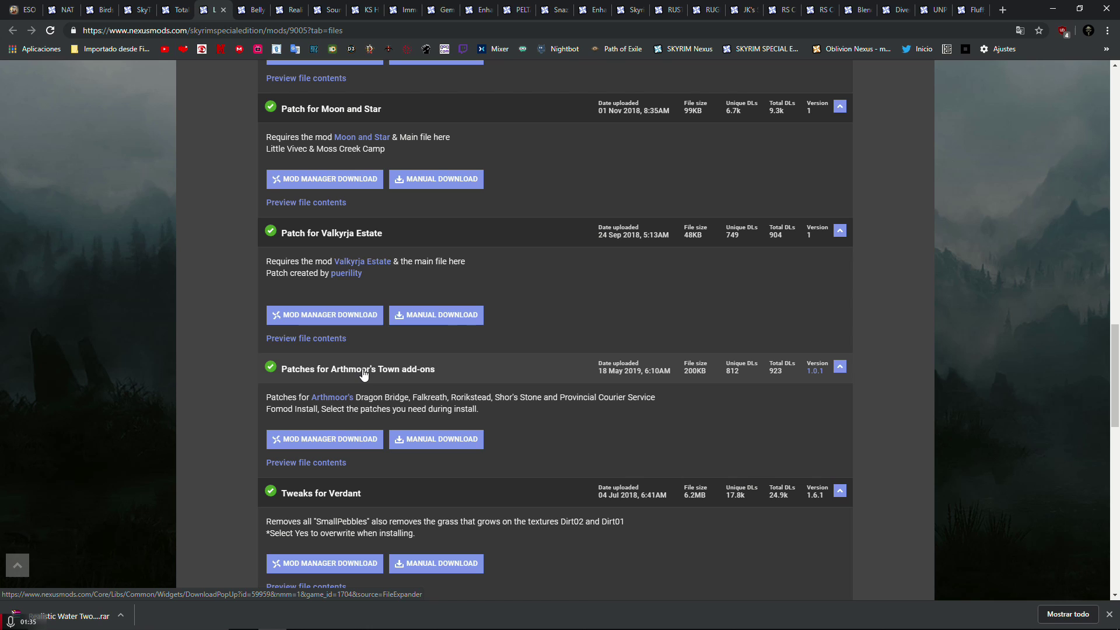
{"action": "scroll", "coordinate": [363, 375], "scroll_direction": "down", "scroll_amount": 2}
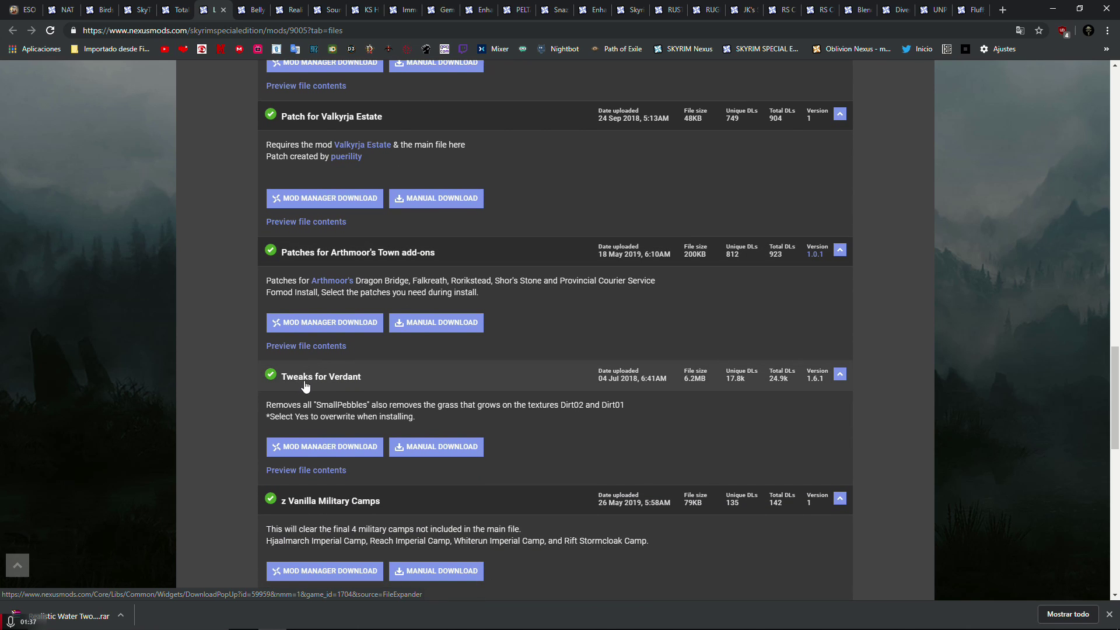
{"action": "scroll", "coordinate": [337, 384], "scroll_direction": "down", "scroll_amount": 3}
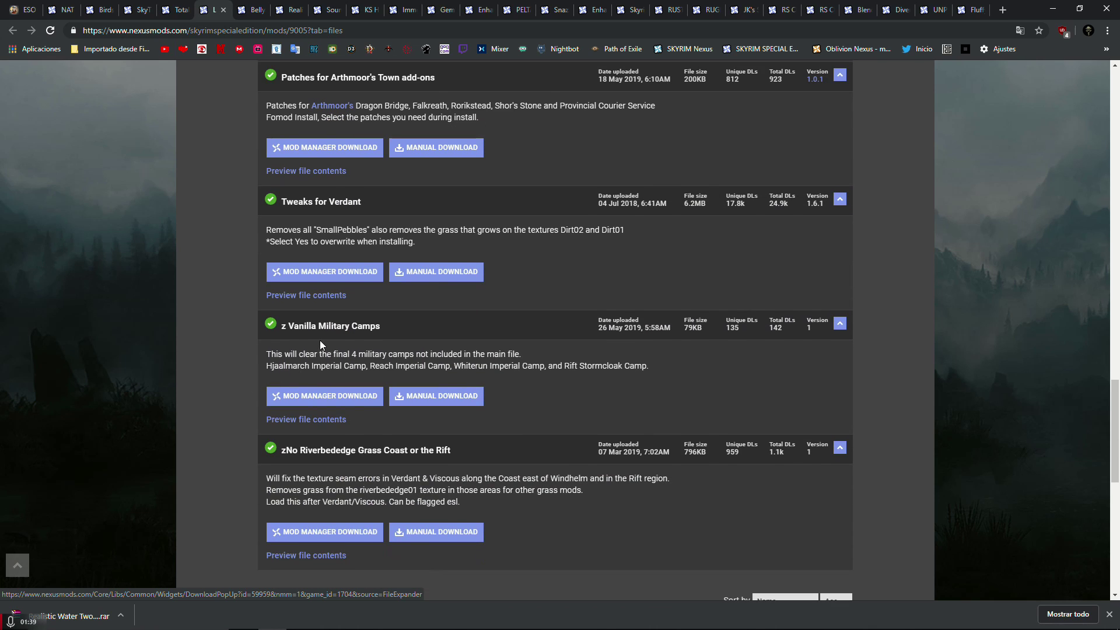
{"action": "scroll", "coordinate": [379, 331], "scroll_direction": "down", "scroll_amount": 3}
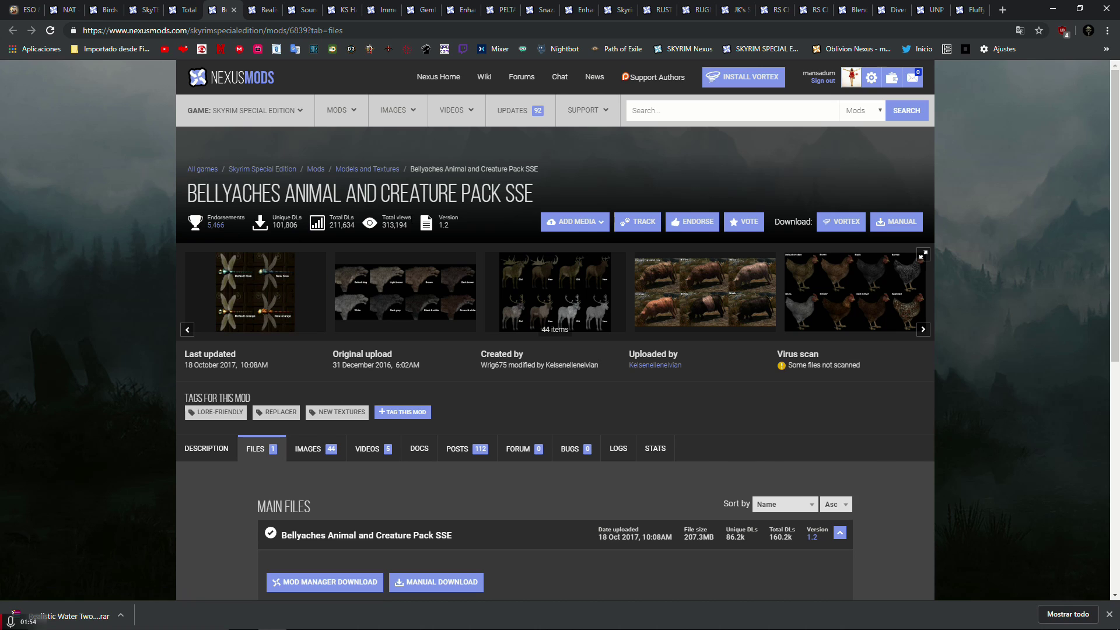
Download the Bellyaches Animal and Creature Pack SSE main file with the mod manager and dismiss the download window.
{"action": "scroll", "coordinate": [233, 309], "scroll_direction": "down", "scroll_amount": 3}
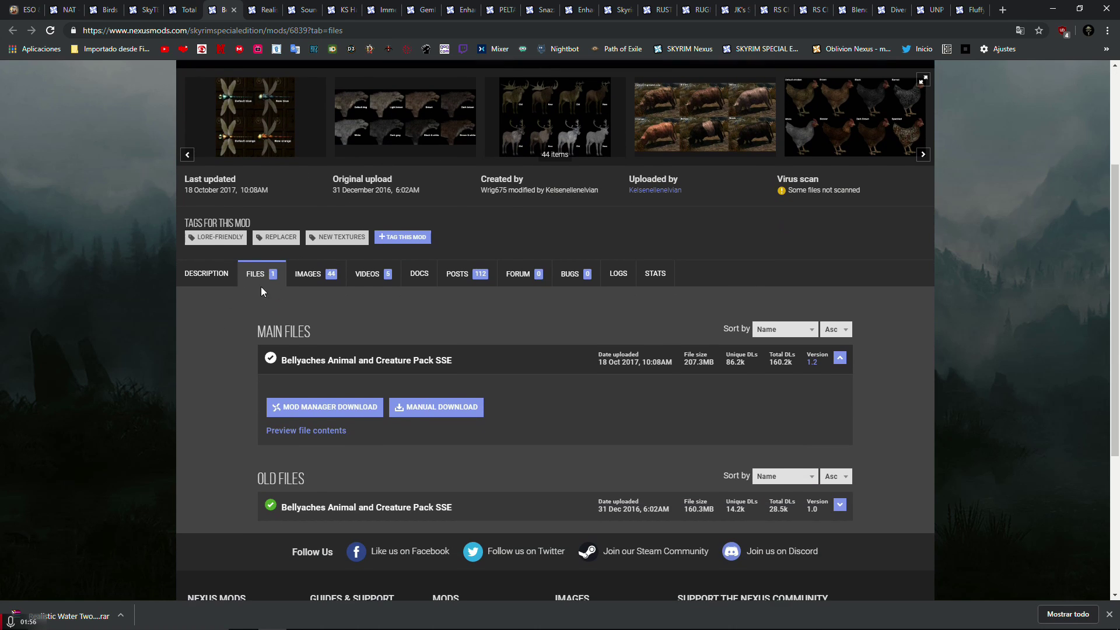
{"action": "left_click", "coordinate": [318, 411]}
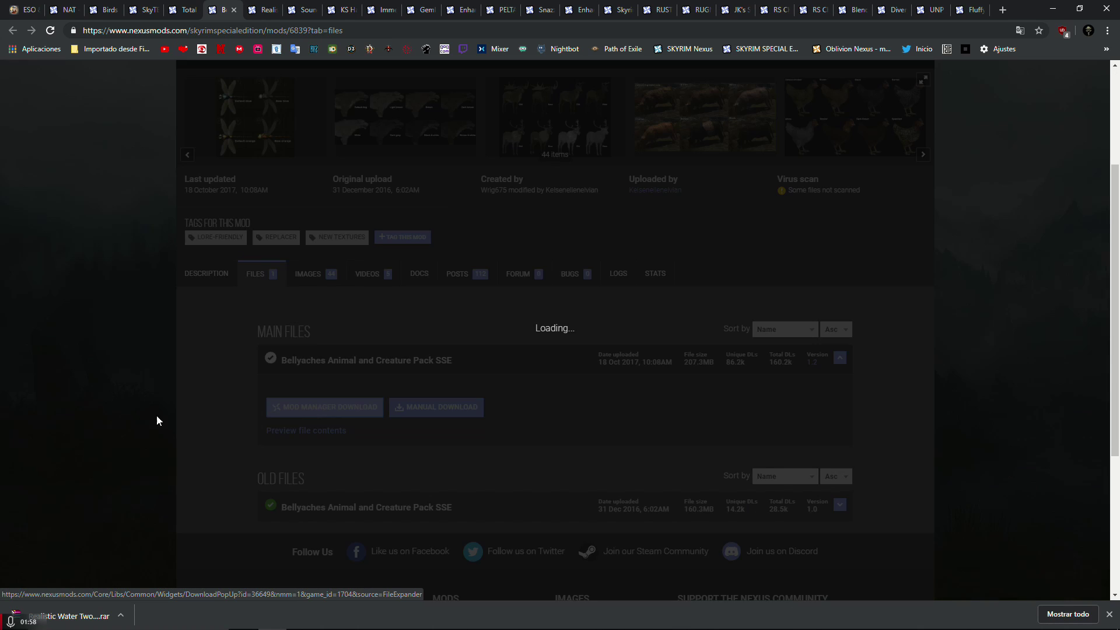
{"action": "left_click", "coordinate": [836, 260]}
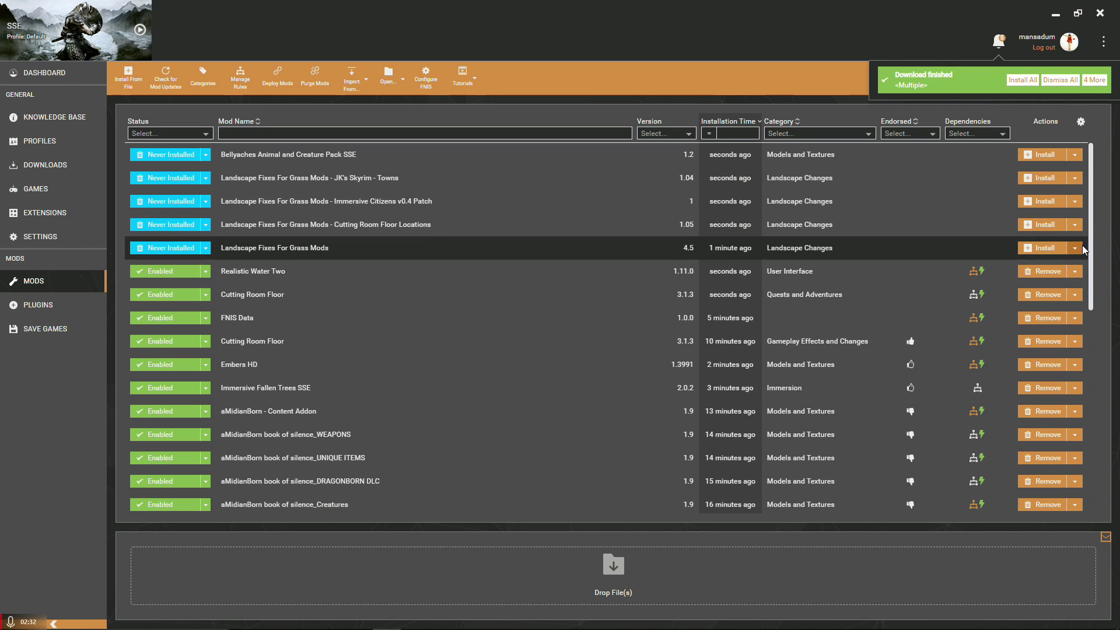
In Vortex, expand the grouped download notifications, then install and enable Landscape Fixes For Grass Mods.
{"action": "left_click", "coordinate": [1095, 80]}
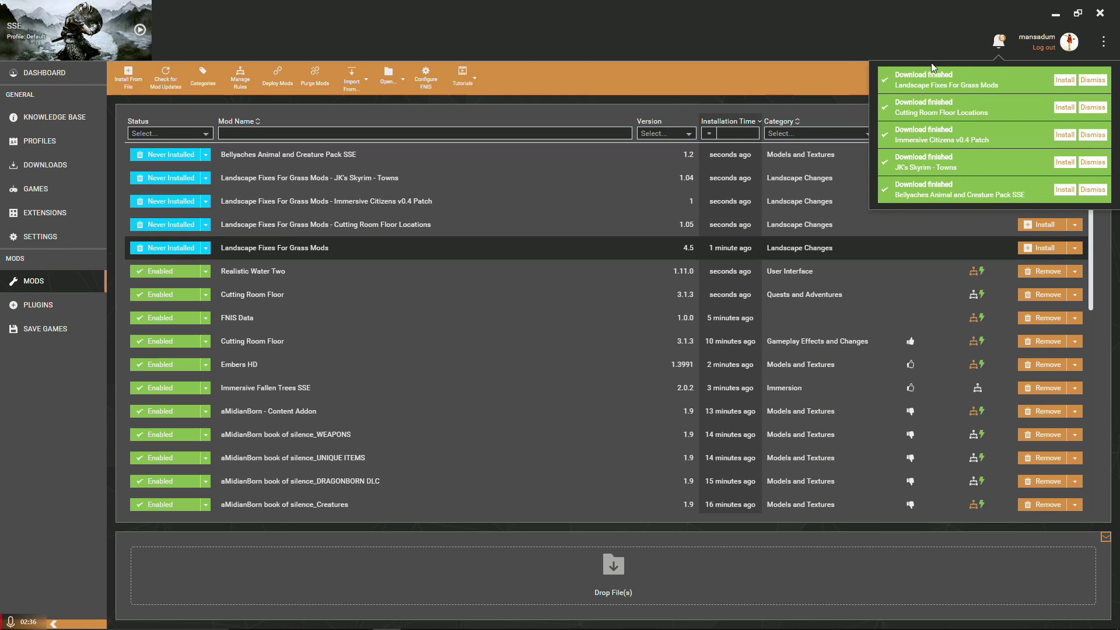
{"action": "left_click", "coordinate": [1064, 81]}
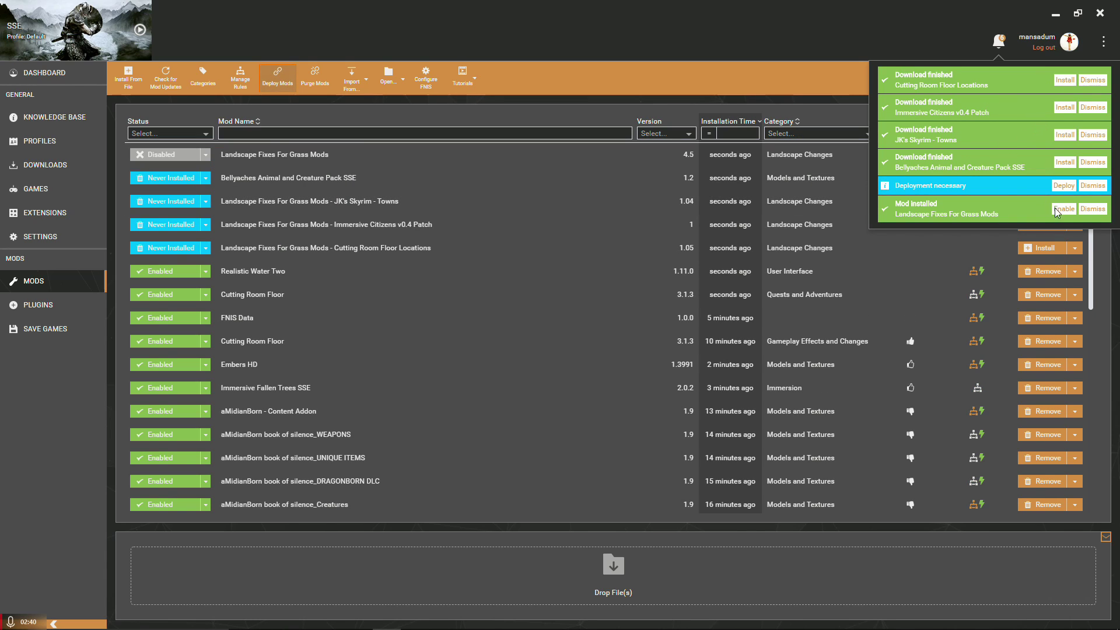
{"action": "left_click", "coordinate": [1065, 210]}
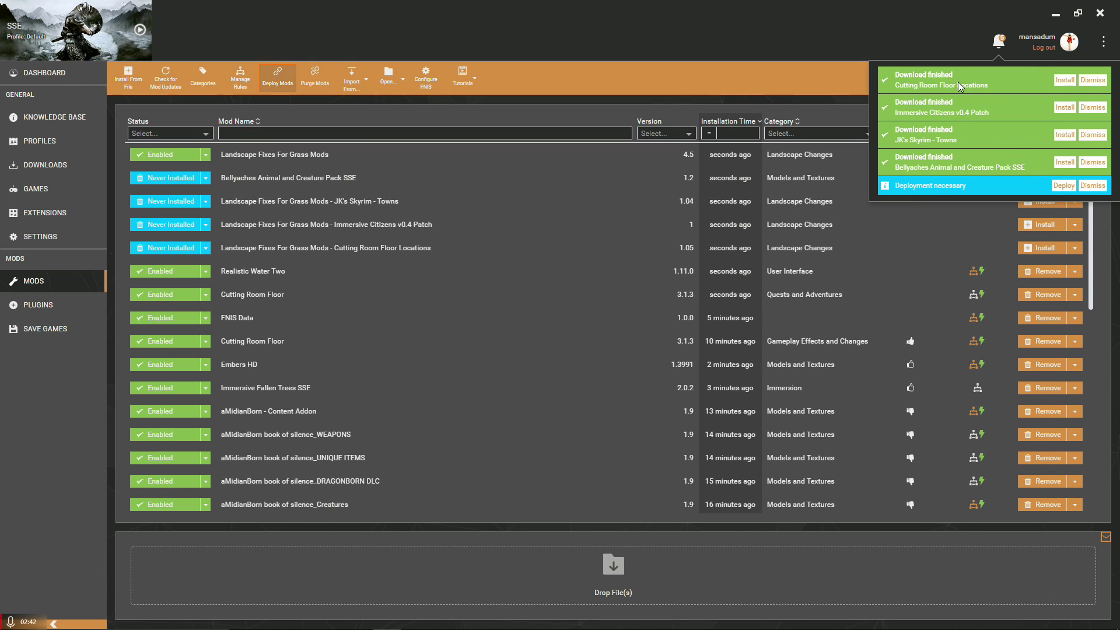
Install and enable the Cutting Room Floor Locations and Immersive Citizens v0.4 Patch files of Landscape Fixes For Grass Mods.
{"action": "left_click", "coordinate": [1063, 80]}
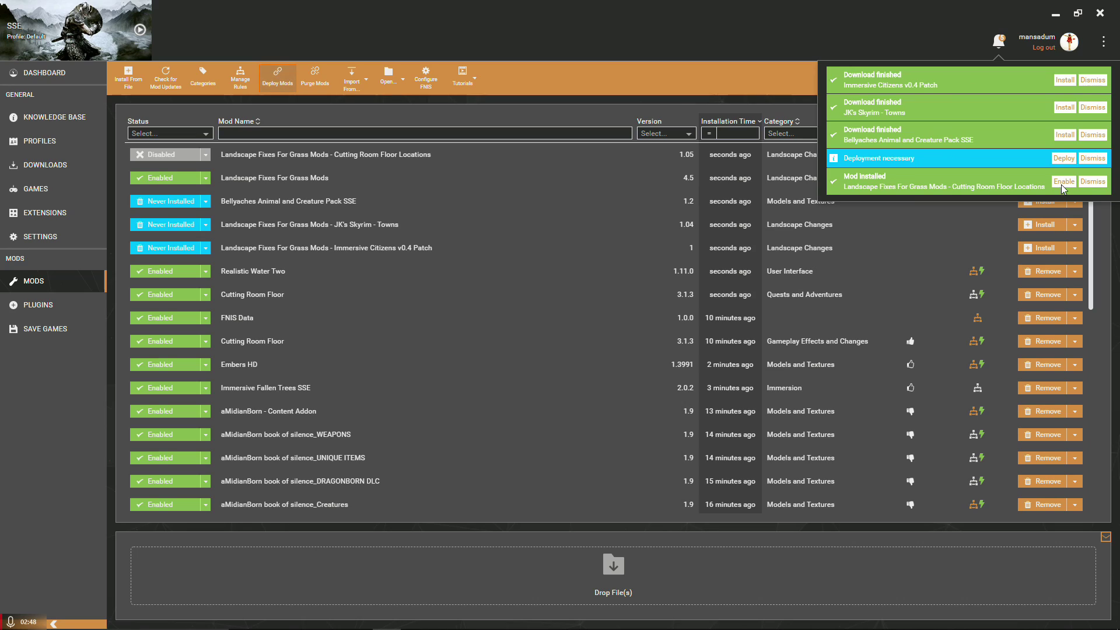
{"action": "left_click", "coordinate": [1064, 181]}
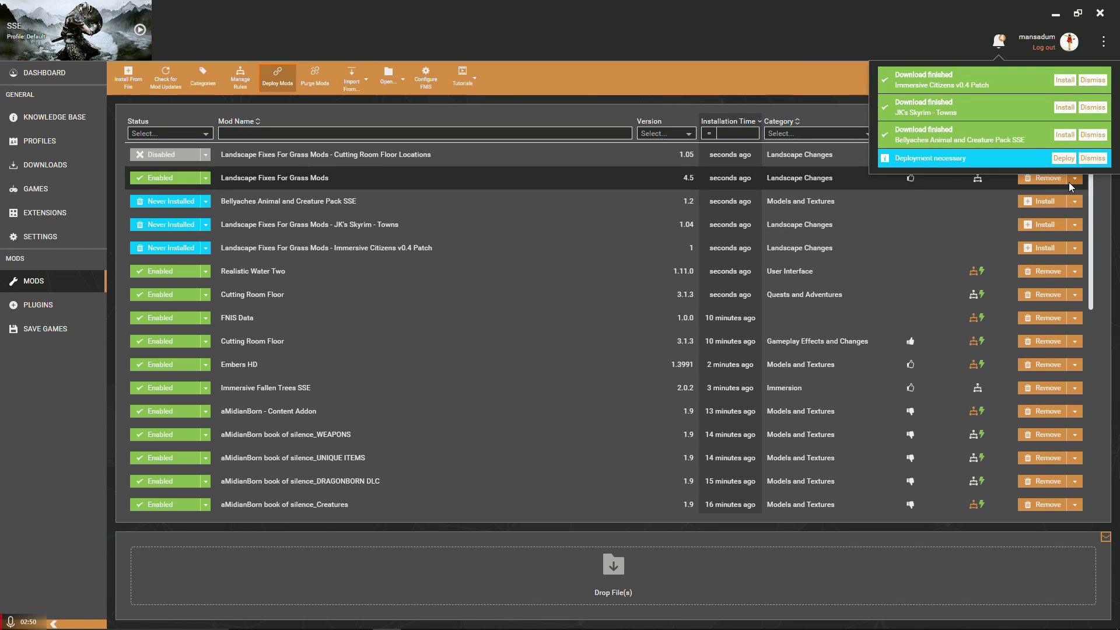
{"action": "left_click", "coordinate": [1065, 80]}
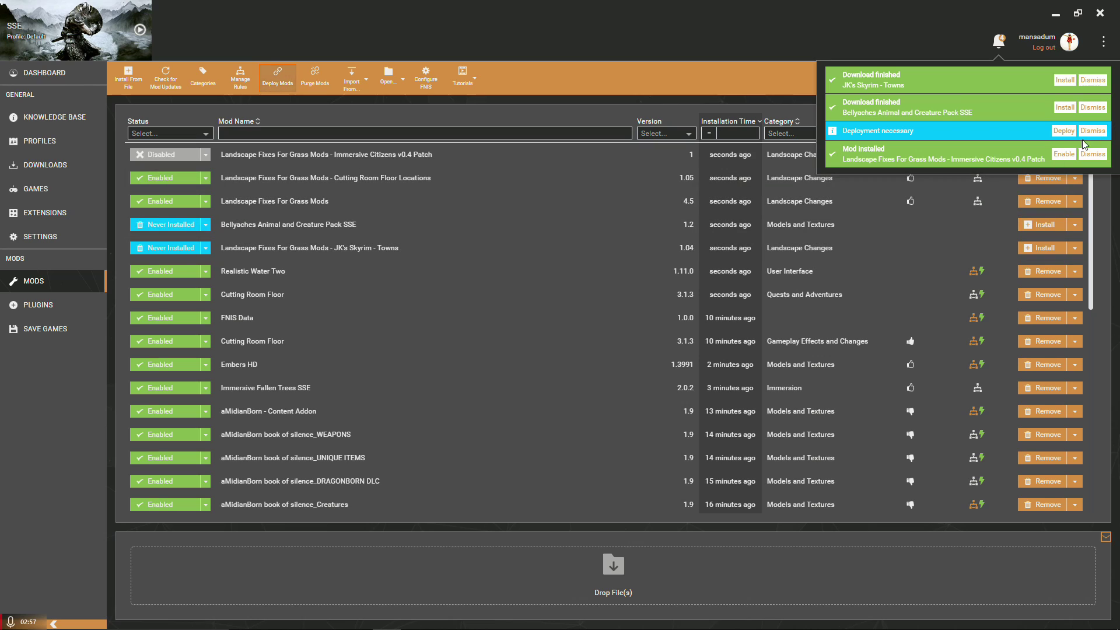
{"action": "left_click", "coordinate": [1064, 154]}
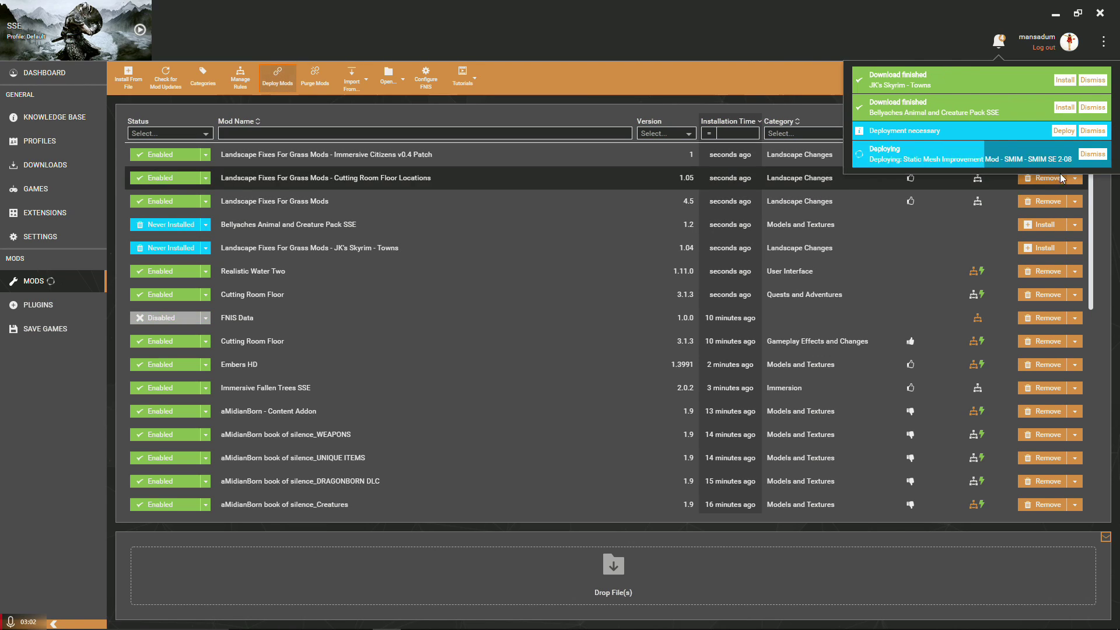
Install Bellyaches Animal and Creature Pack SSE with the Bellyache's Choice option and enable it.
{"action": "left_click", "coordinate": [1066, 108]}
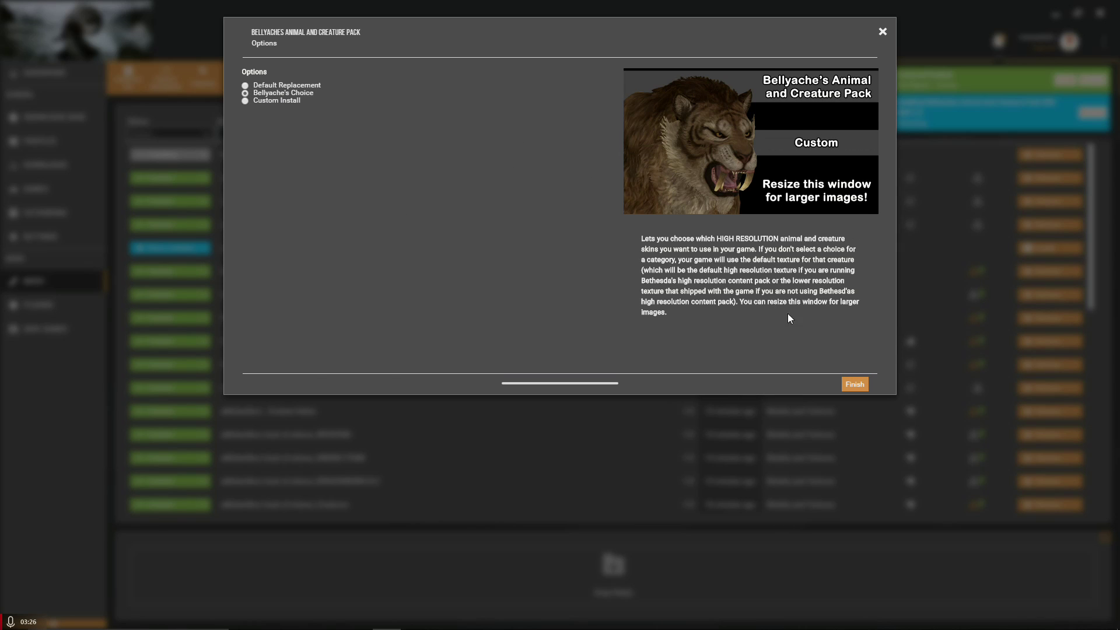
{"action": "left_click", "coordinate": [854, 384]}
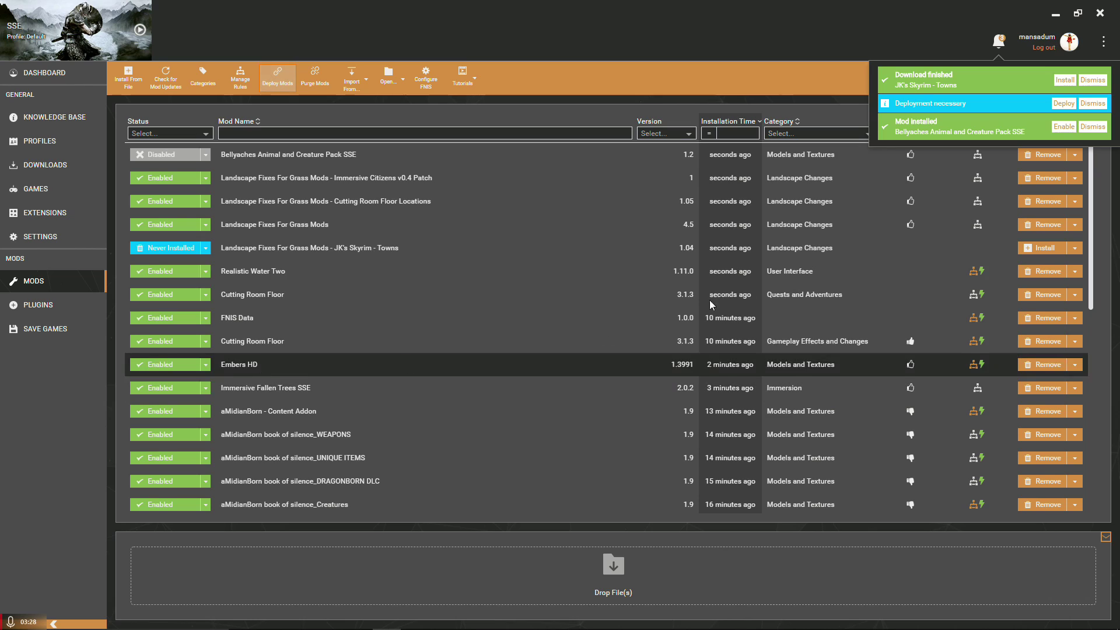
{"action": "left_click", "coordinate": [1061, 129]}
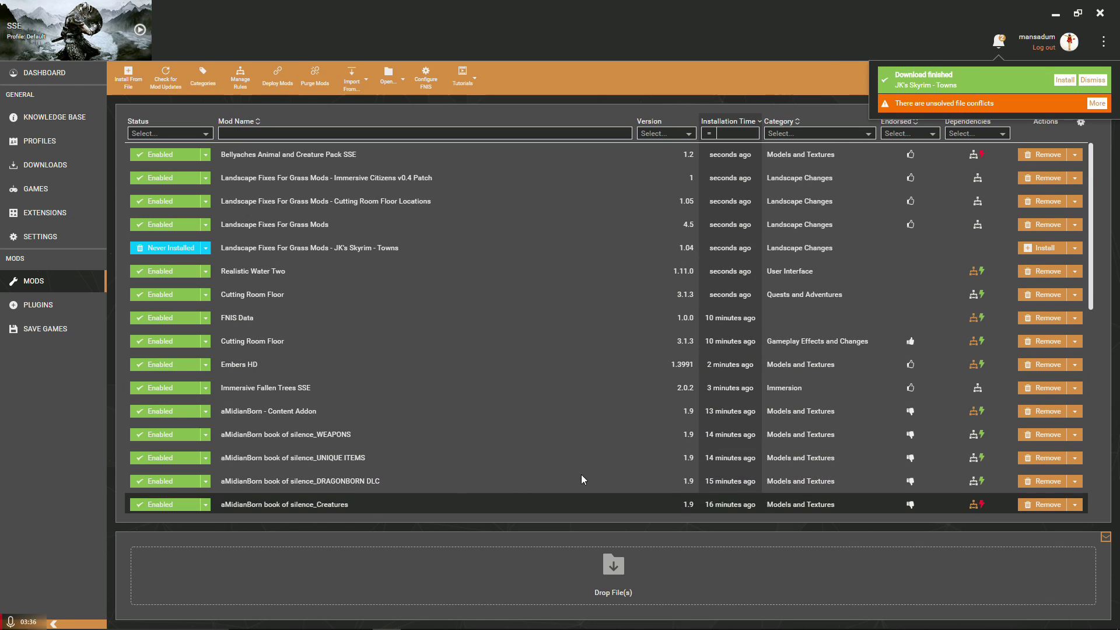
In the unsolved file conflicts, set Static Mesh Improvement Mod to load after Bellyaches Animal and Creature Pack SSE and save the rules.
{"action": "left_click", "coordinate": [1097, 103]}
{"action": "left_click", "coordinate": [725, 257]}
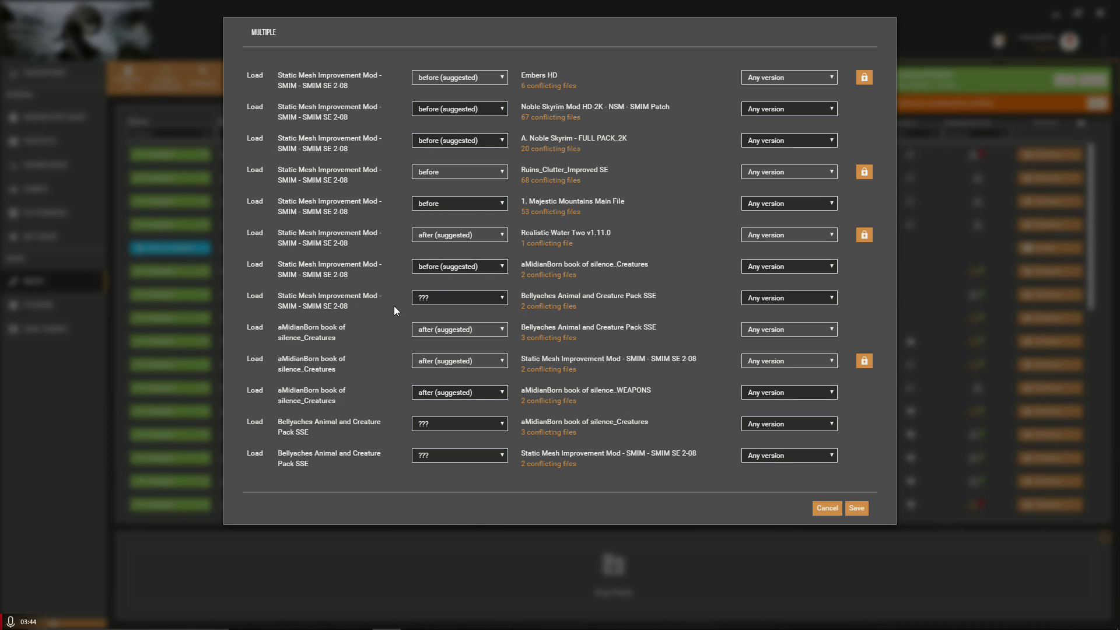
{"action": "left_click", "coordinate": [489, 296]}
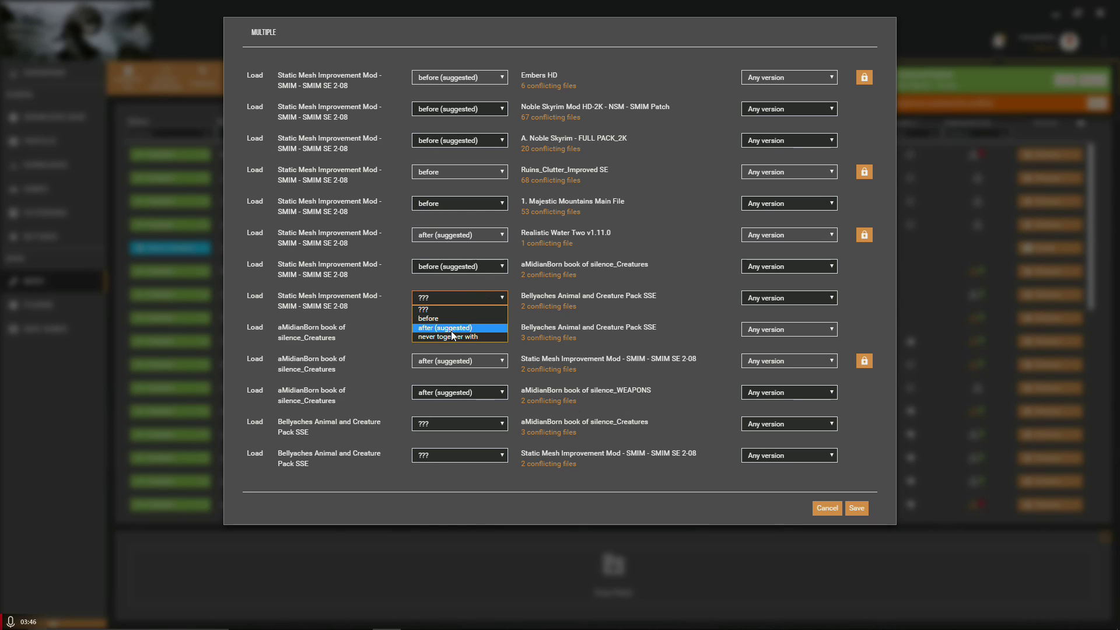
{"action": "left_click", "coordinate": [454, 328]}
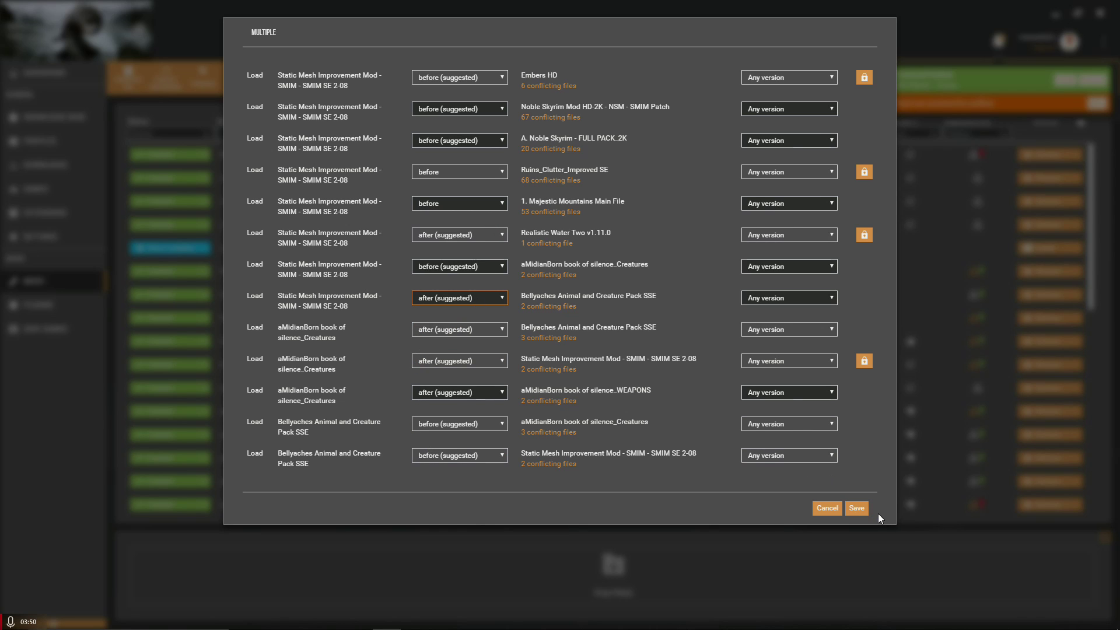
{"action": "left_click", "coordinate": [858, 509]}
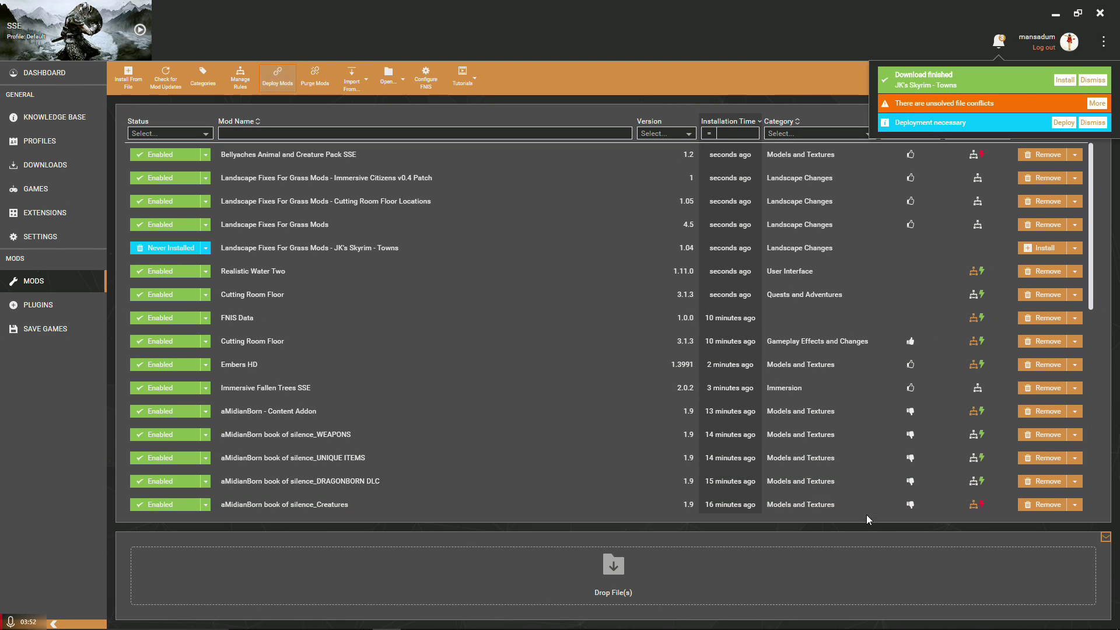
Set Bellyaches Animal and Creature Pack SSE to load before aMidianBorn book of silence_Creatures and save the conflict rule.
{"action": "mouse_move", "coordinate": [981, 506]}
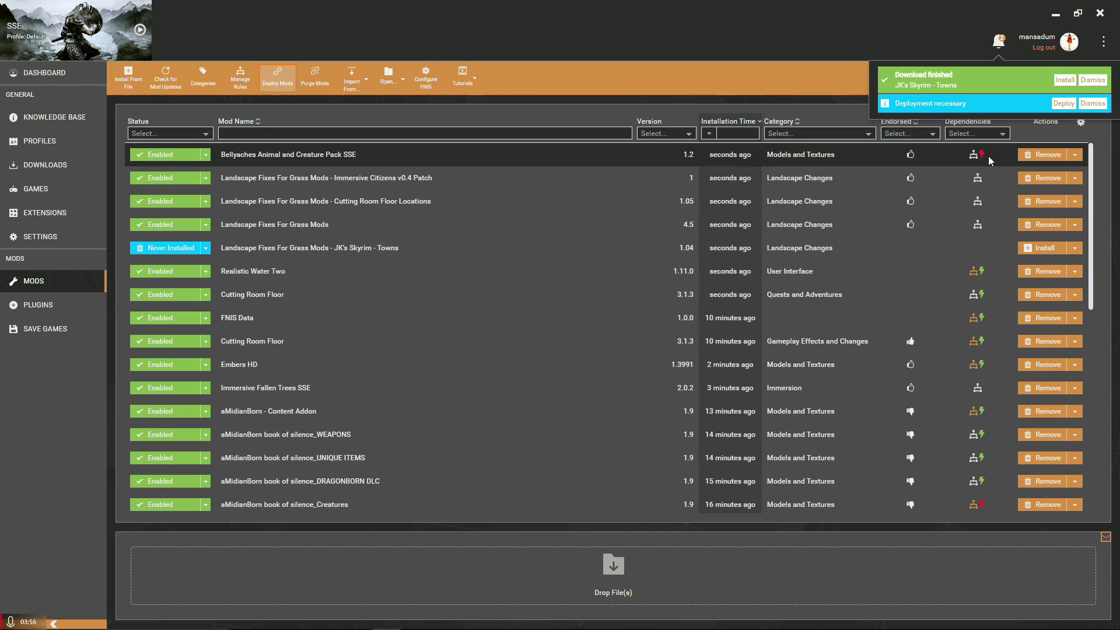
{"action": "scroll", "coordinate": [947, 310], "scroll_direction": "down", "scroll_amount": 3}
{"action": "scroll", "coordinate": [953, 274], "scroll_direction": "up", "scroll_amount": 3}
{"action": "scroll", "coordinate": [953, 274], "scroll_direction": "up", "scroll_amount": 1}
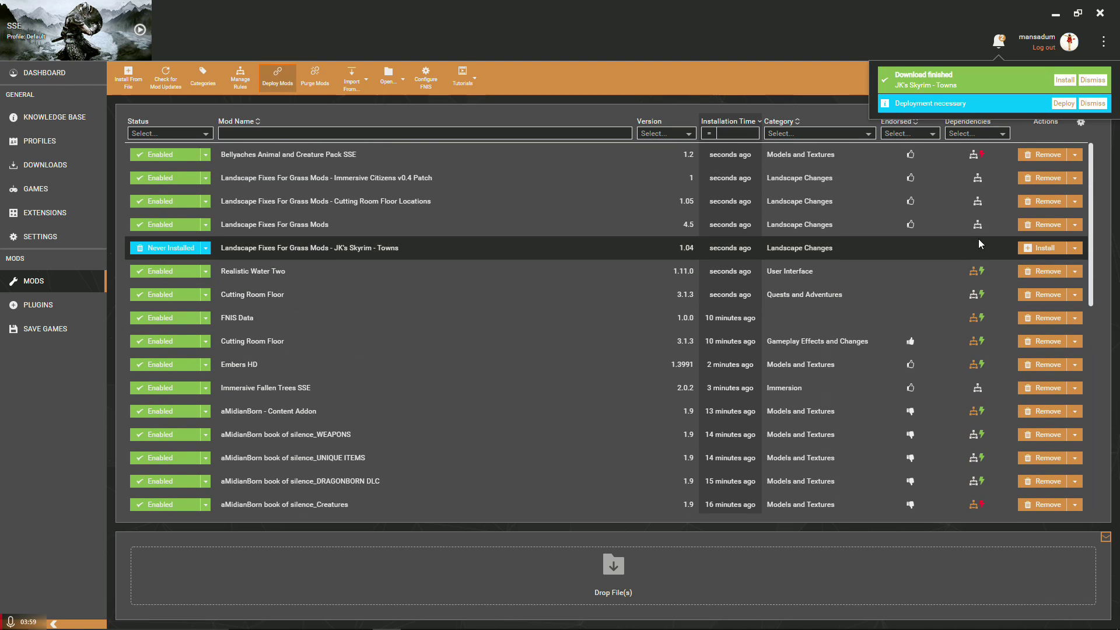
{"action": "left_click", "coordinate": [982, 156]}
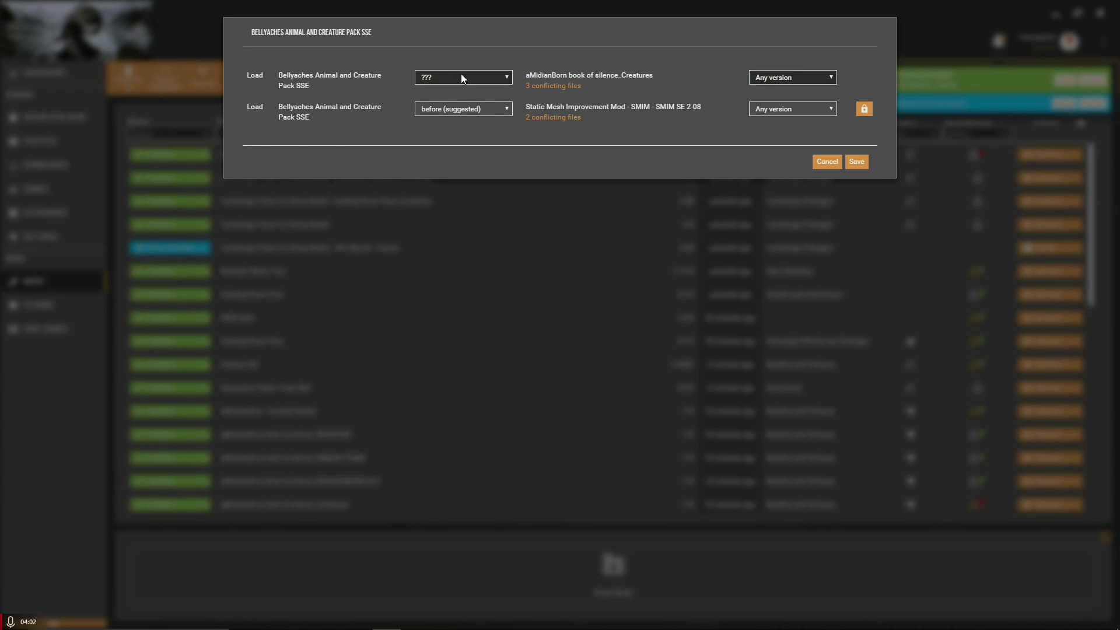
{"action": "left_click", "coordinate": [444, 76]}
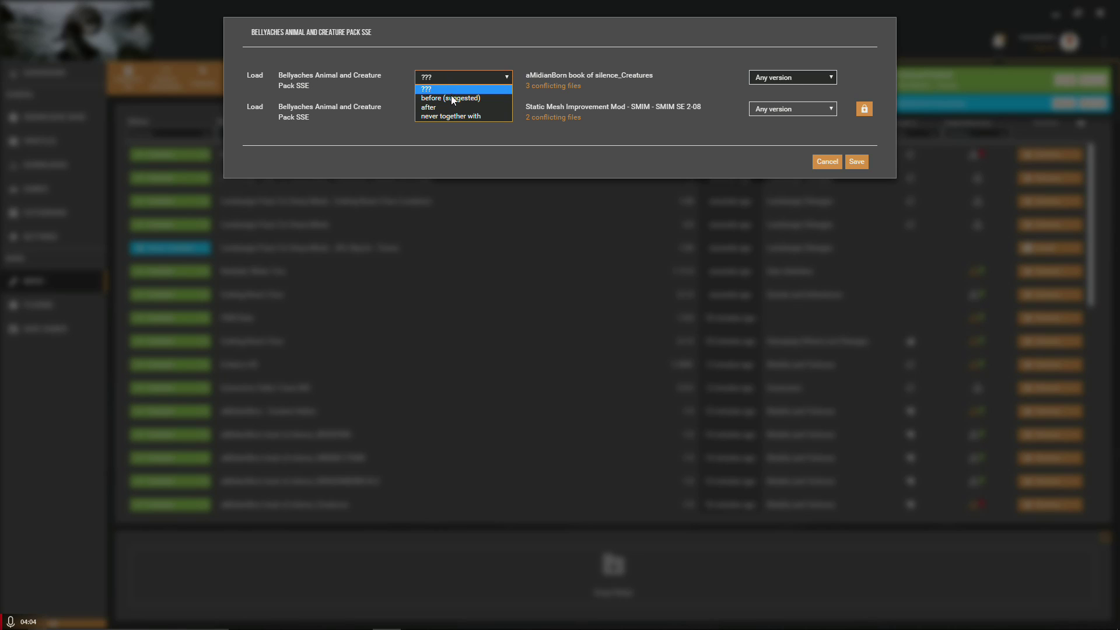
{"action": "left_click", "coordinate": [450, 100]}
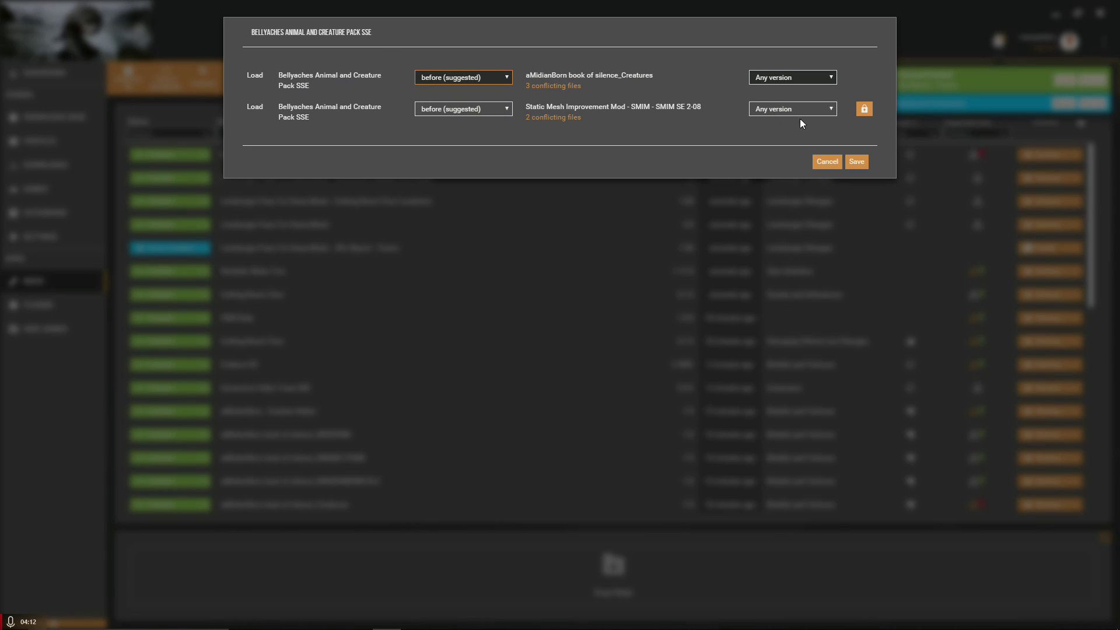
{"action": "left_click", "coordinate": [856, 161]}
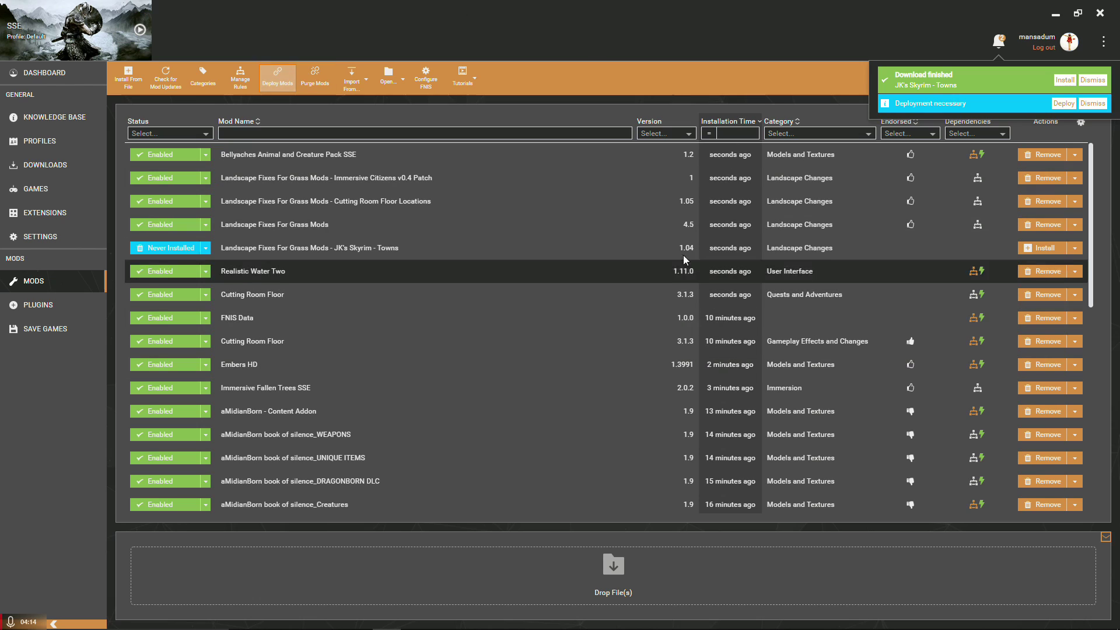
Check the mod list for remaining conflicts and deploy the mods.
{"action": "scroll", "coordinate": [665, 280], "scroll_direction": "down", "scroll_amount": 7}
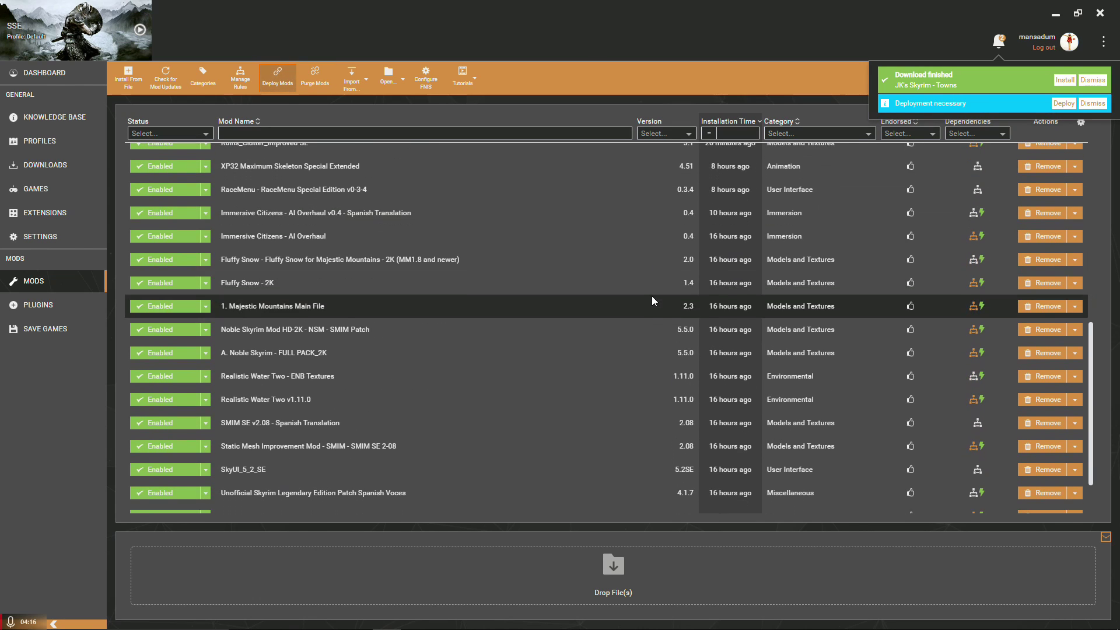
{"action": "scroll", "coordinate": [653, 296], "scroll_direction": "up", "scroll_amount": 8}
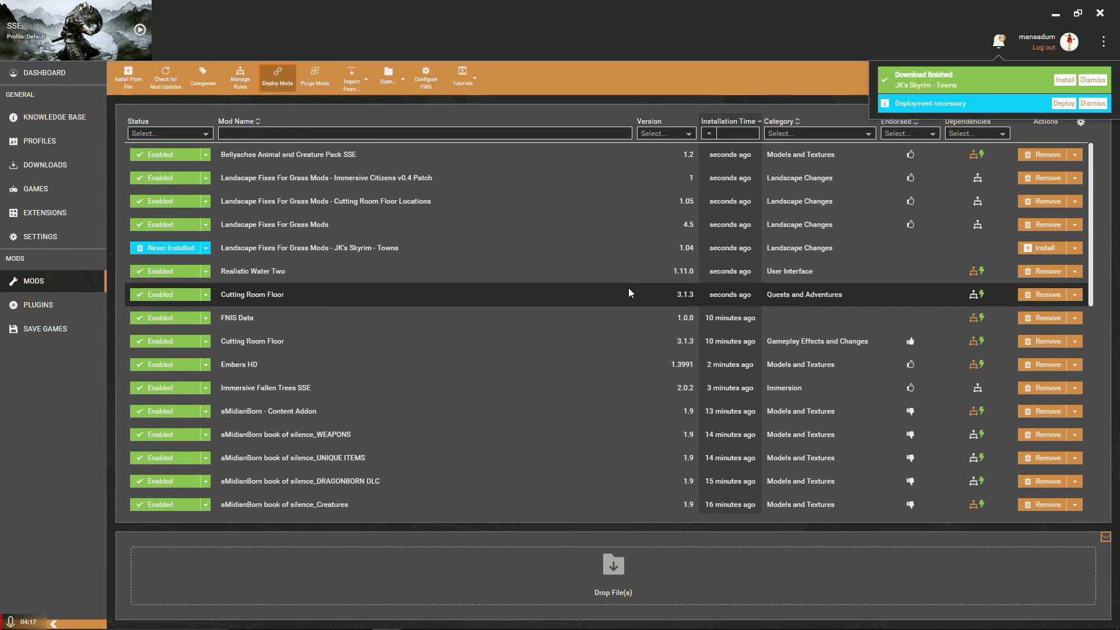
{"action": "left_click", "coordinate": [1064, 103]}
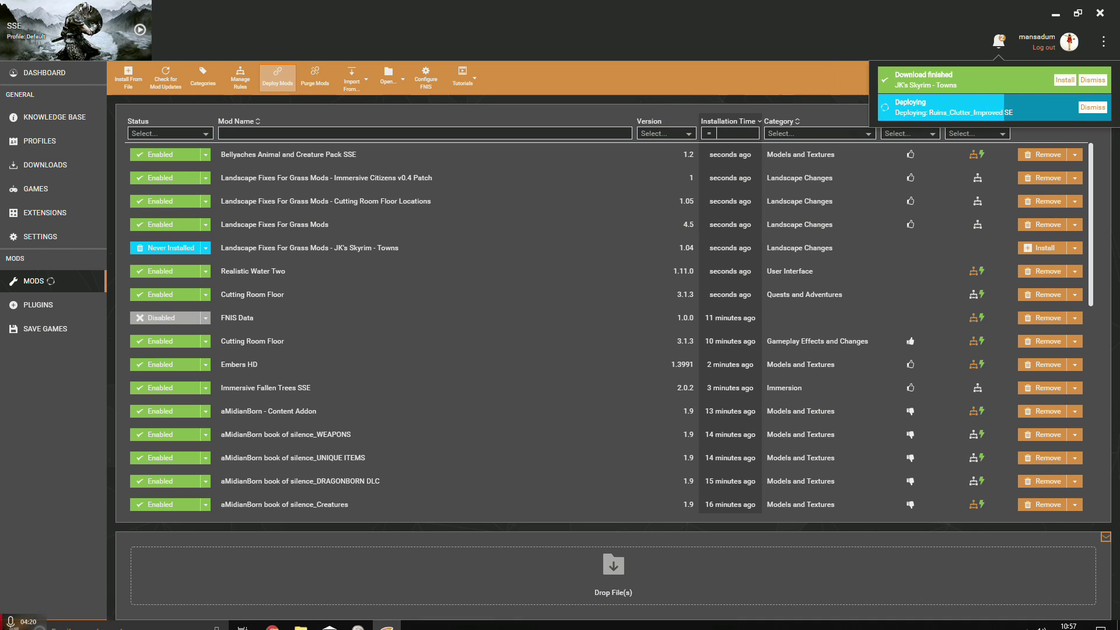
Switch to Chrome and bring up the Diverse Dragons Collection SE (DDCSE) mod page.
{"action": "mouse_move", "coordinate": [294, 625]}
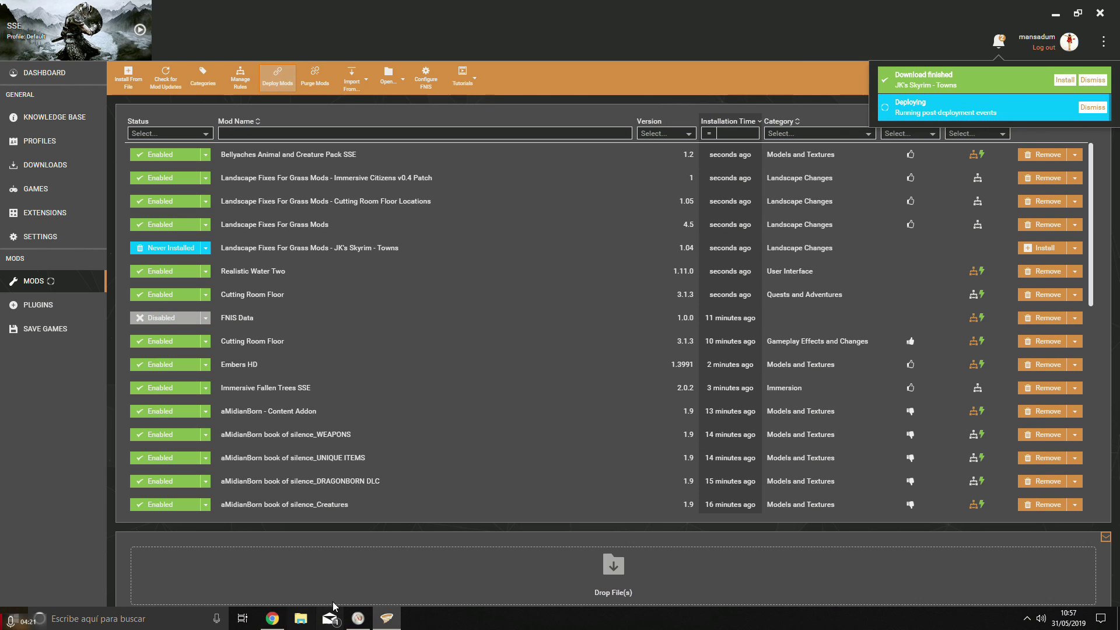
{"action": "left_click", "coordinate": [272, 620]}
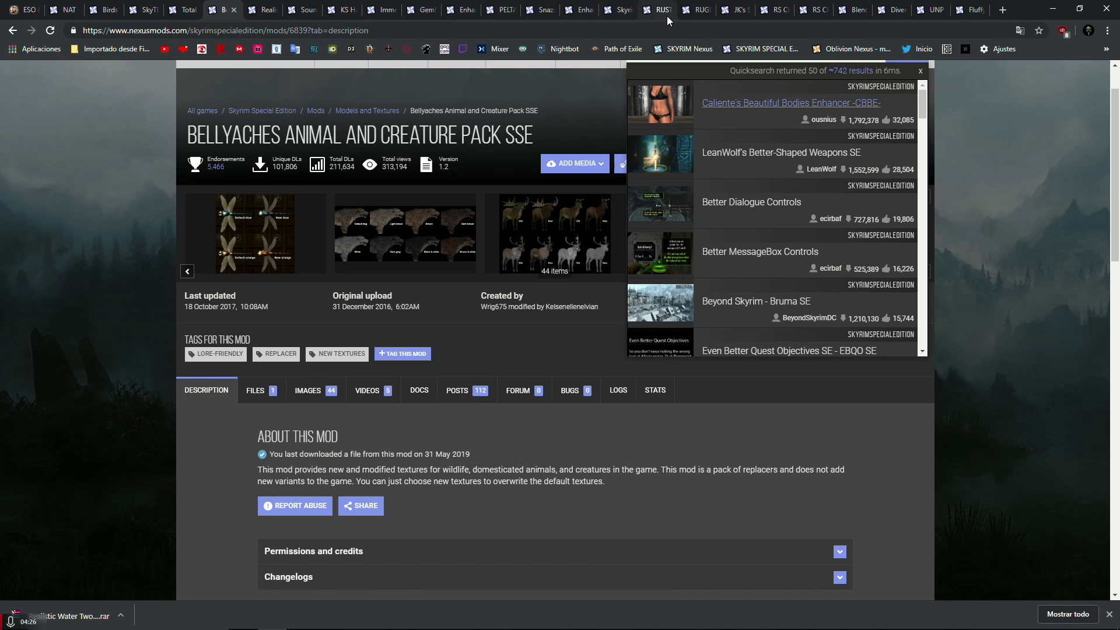
{"action": "left_click", "coordinate": [891, 9]}
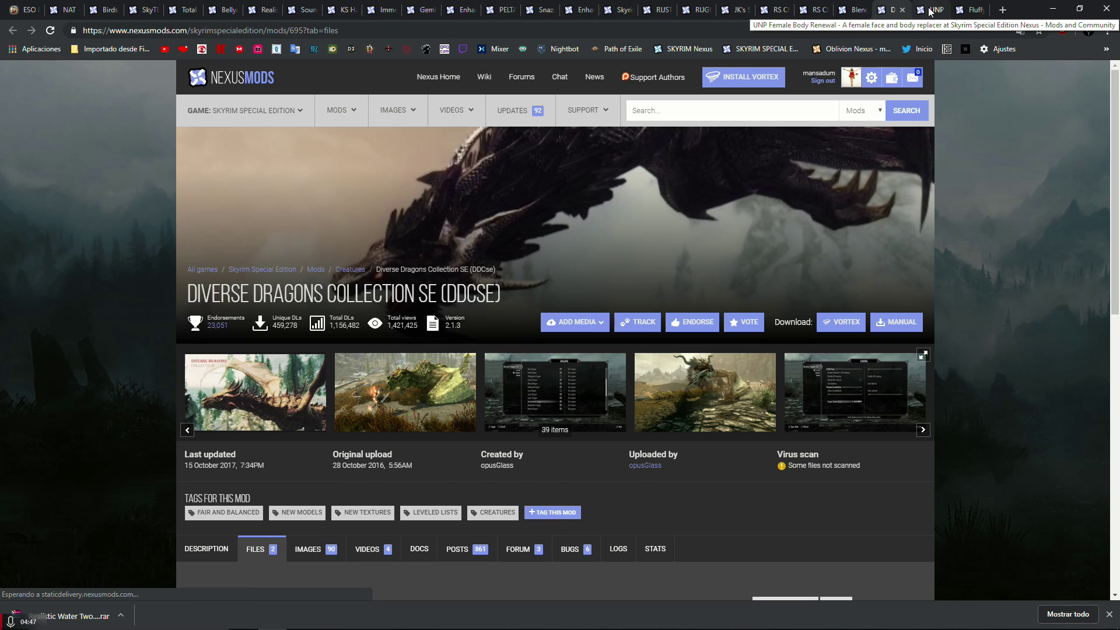
Send the Blended Roads main file and its optional Medieval Bridges file from Nexus Mods to the mod manager for download.
{"action": "left_click", "coordinate": [862, 18]}
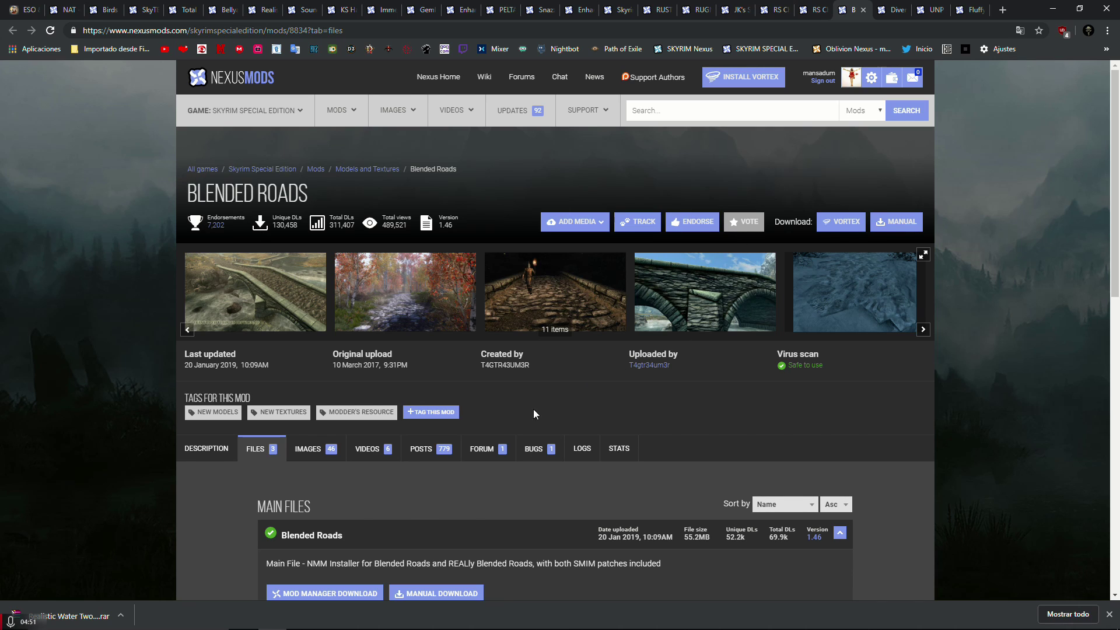
{"action": "scroll", "coordinate": [295, 444], "scroll_direction": "down", "scroll_amount": 3}
{"action": "scroll", "coordinate": [153, 394], "scroll_direction": "down", "scroll_amount": 3}
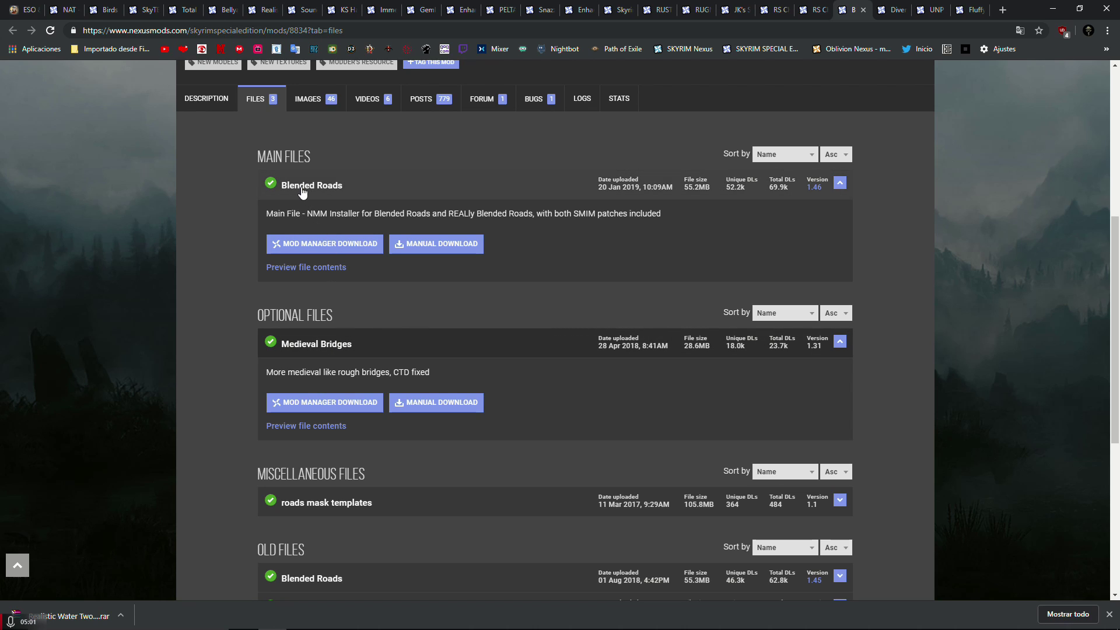
{"action": "left_click", "coordinate": [332, 244]}
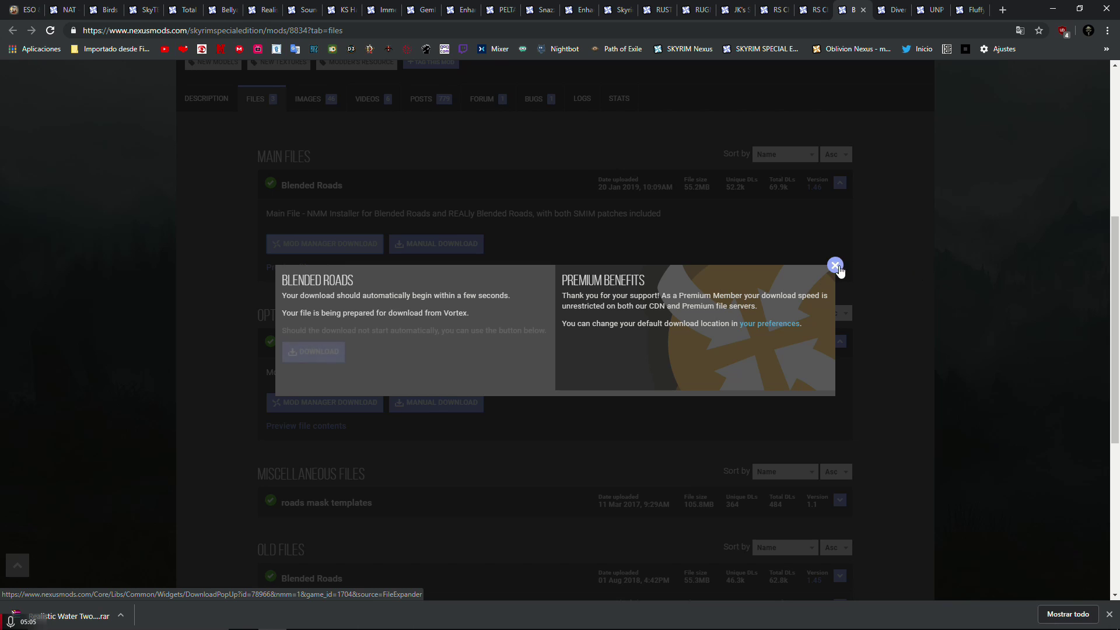
{"action": "left_click", "coordinate": [835, 265]}
{"action": "left_click", "coordinate": [328, 412]}
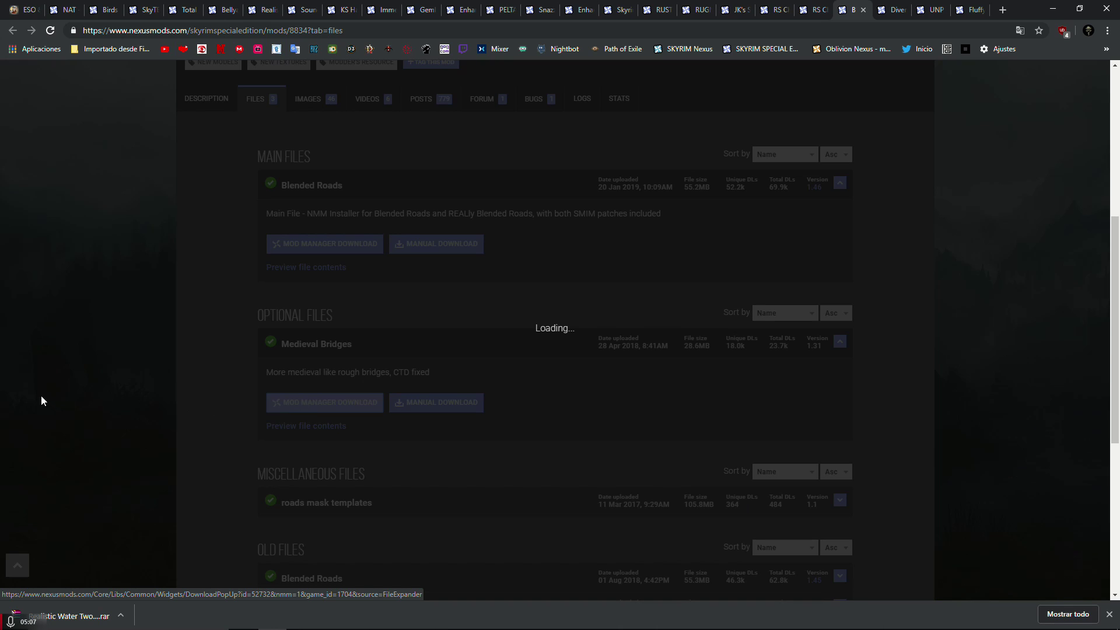
On the JK's Skyrim page, send JK's Skyrim all in one and the JK's Skyrim No Lights Patch to the mod manager for download.
{"action": "left_click", "coordinate": [971, 10]}
{"action": "left_click", "coordinate": [733, 10]}
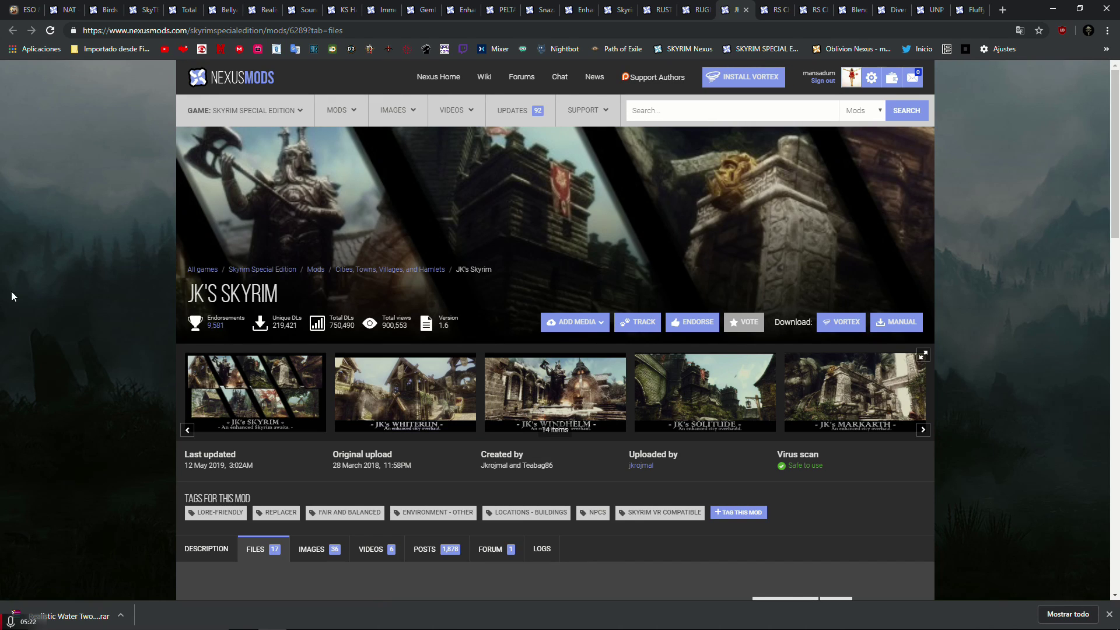
{"action": "scroll", "coordinate": [41, 278], "scroll_direction": "down", "scroll_amount": 4}
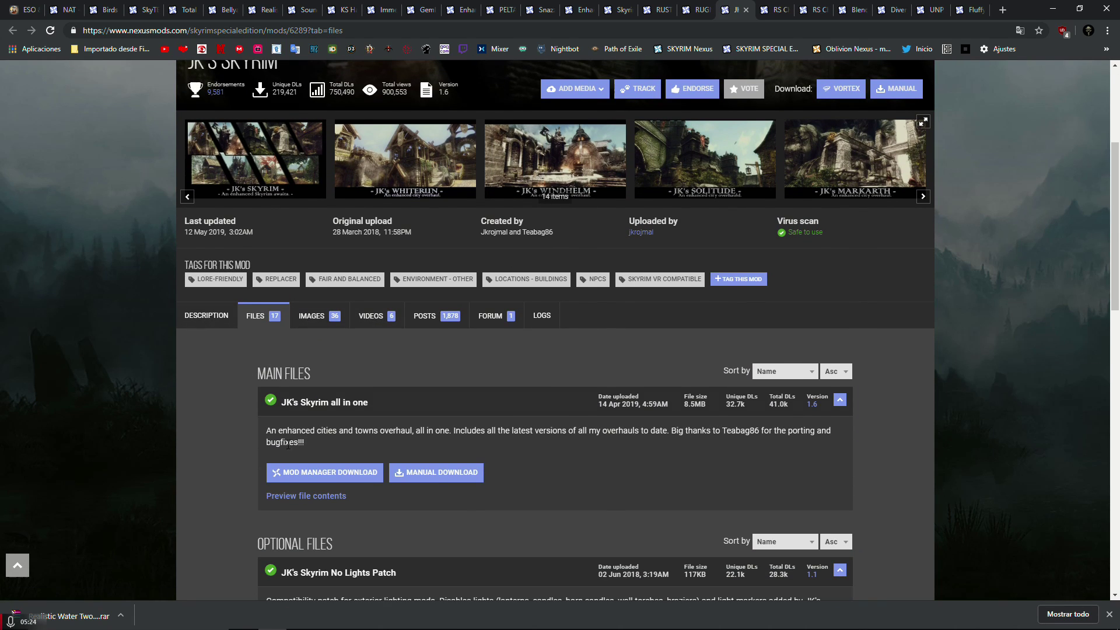
{"action": "left_click", "coordinate": [295, 472]}
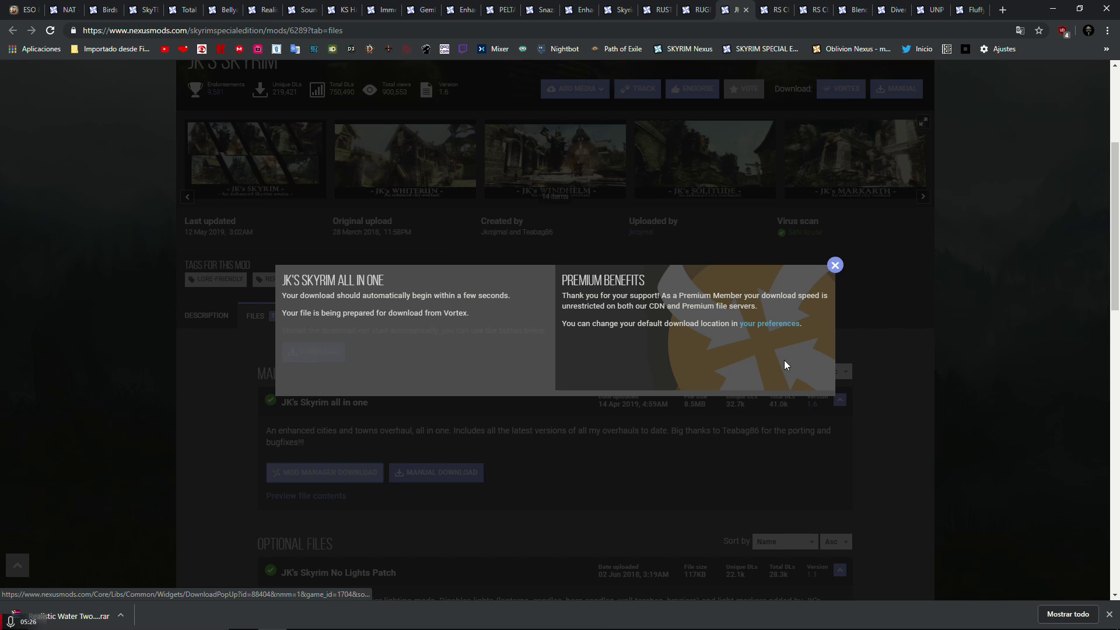
{"action": "left_click", "coordinate": [835, 265]}
{"action": "scroll", "coordinate": [204, 312], "scroll_direction": "down", "scroll_amount": 4}
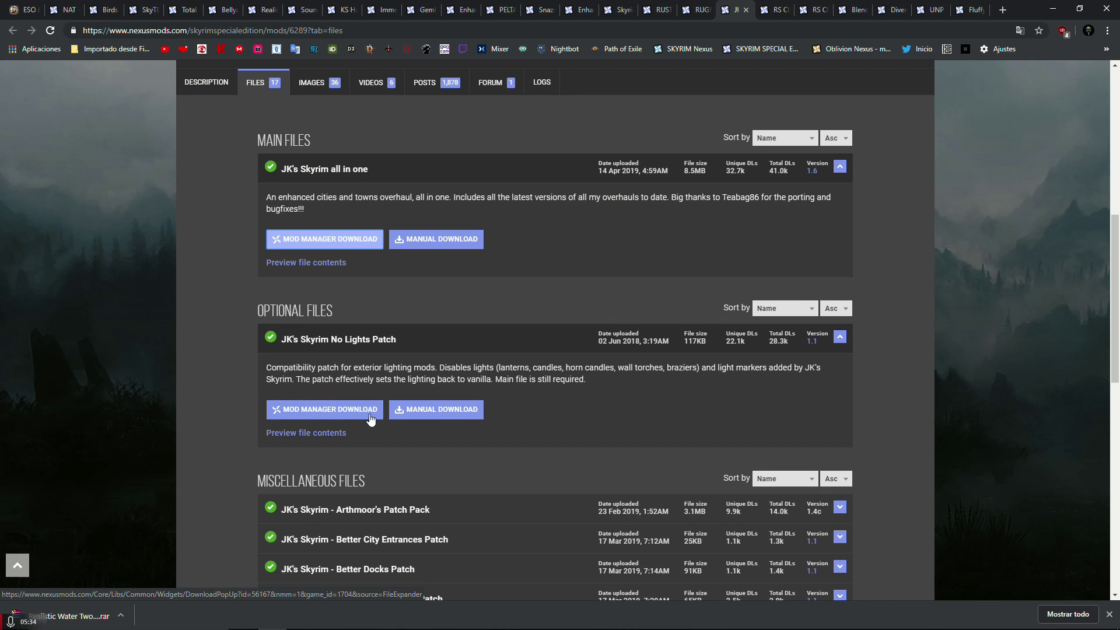
{"action": "left_click", "coordinate": [326, 413]}
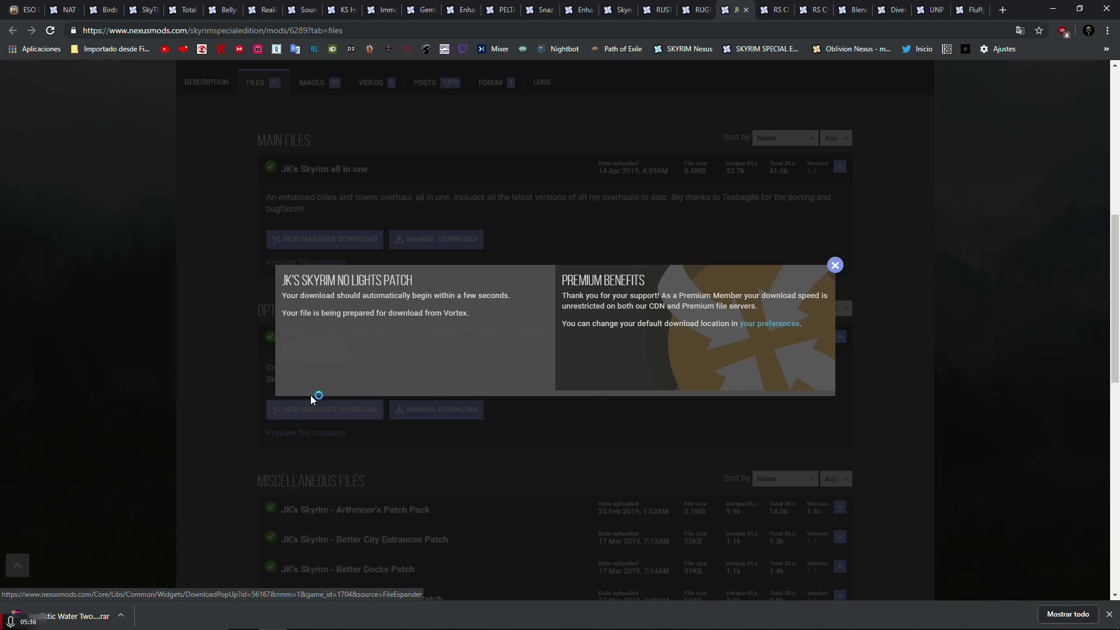
{"action": "left_click", "coordinate": [835, 265]}
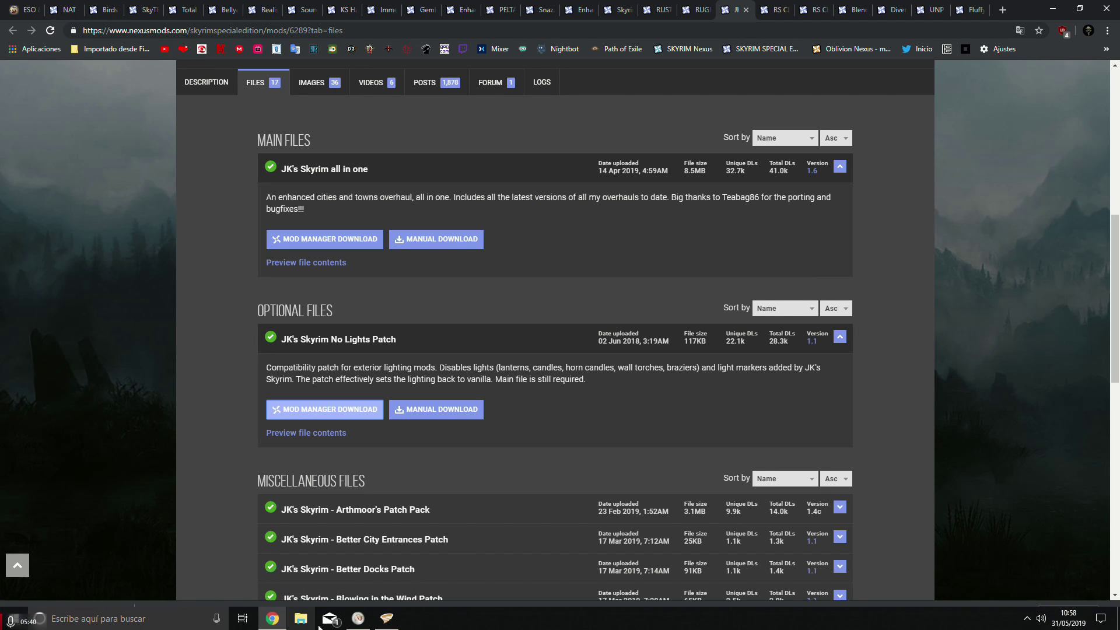
Switch to Vortex and install and enable JK's Skyrim all in one and Landscape Fixes For Grass Mods - JK's Skyrim - Towns.
{"action": "left_click", "coordinate": [390, 620]}
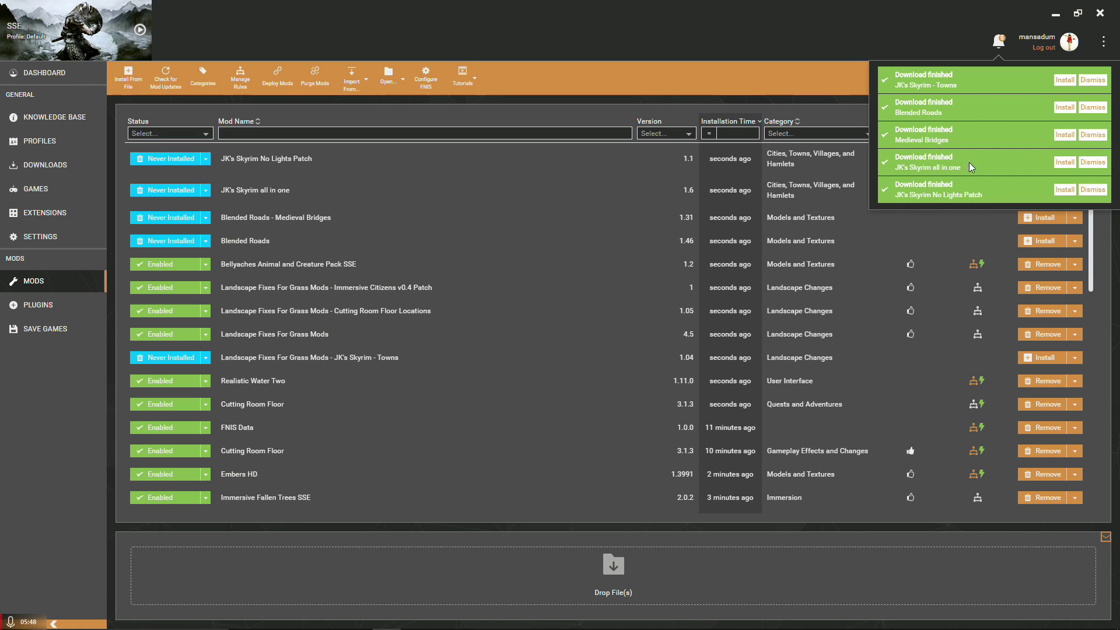
{"action": "left_click", "coordinate": [1066, 163]}
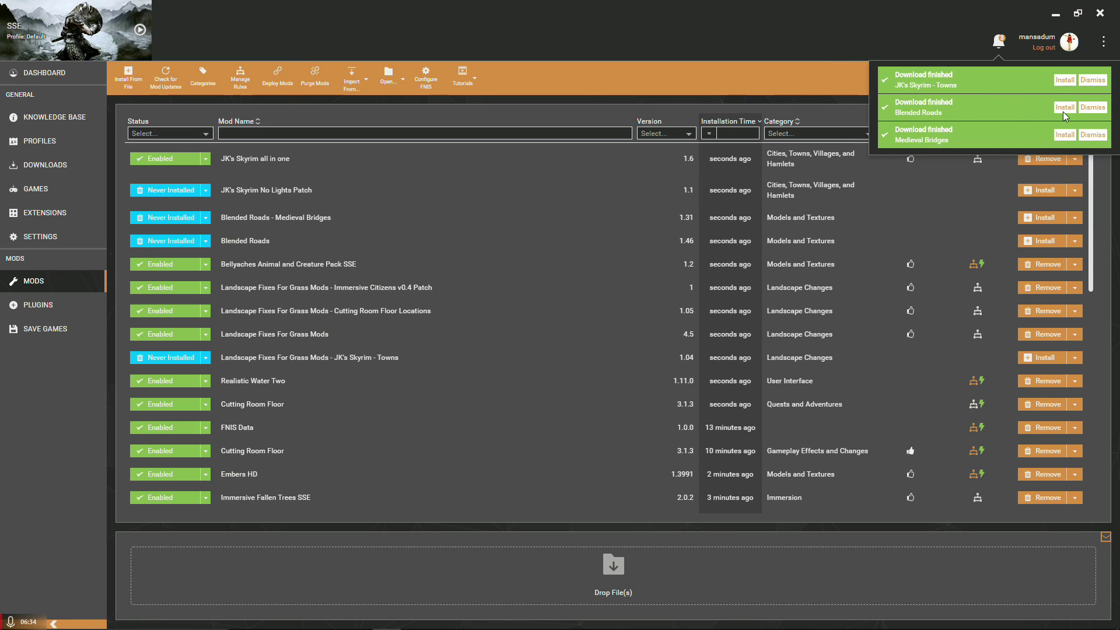
{"action": "left_click", "coordinate": [1065, 80]}
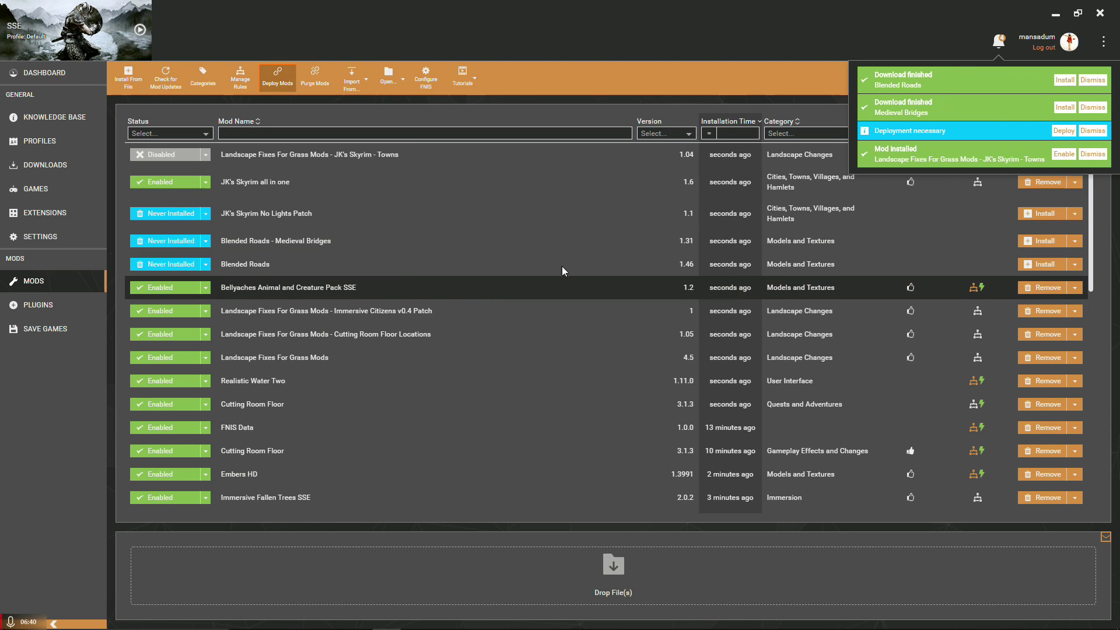
{"action": "left_click", "coordinate": [1064, 154]}
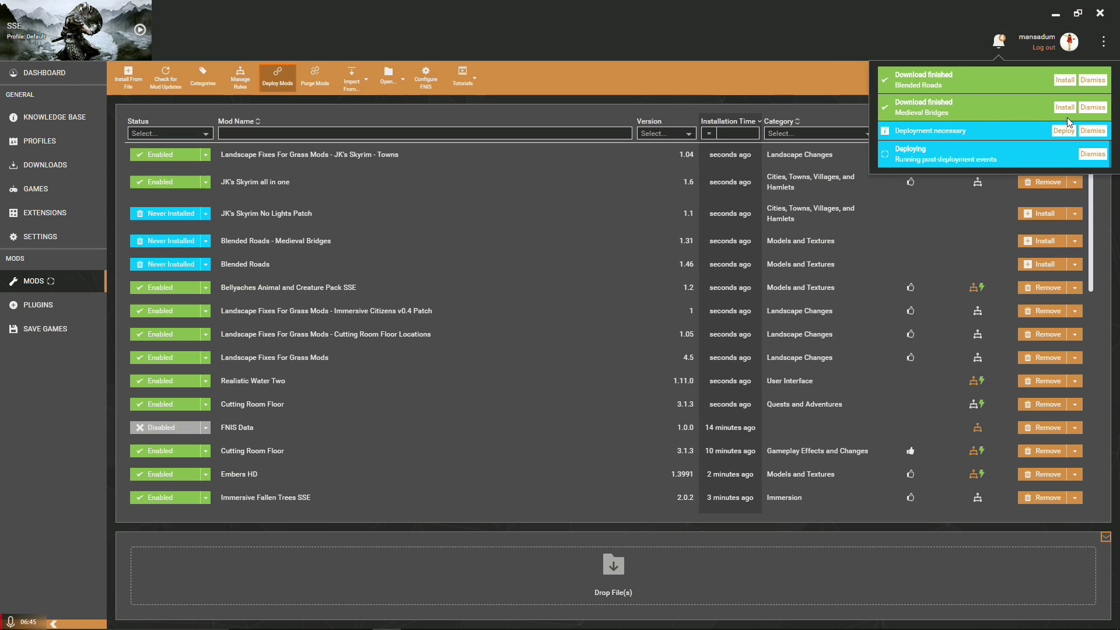
Install Blended Roads with REALly Blended Roads as main file and SMIM compatibility patch, enable it and deploy the mods.
{"action": "left_click", "coordinate": [1072, 83]}
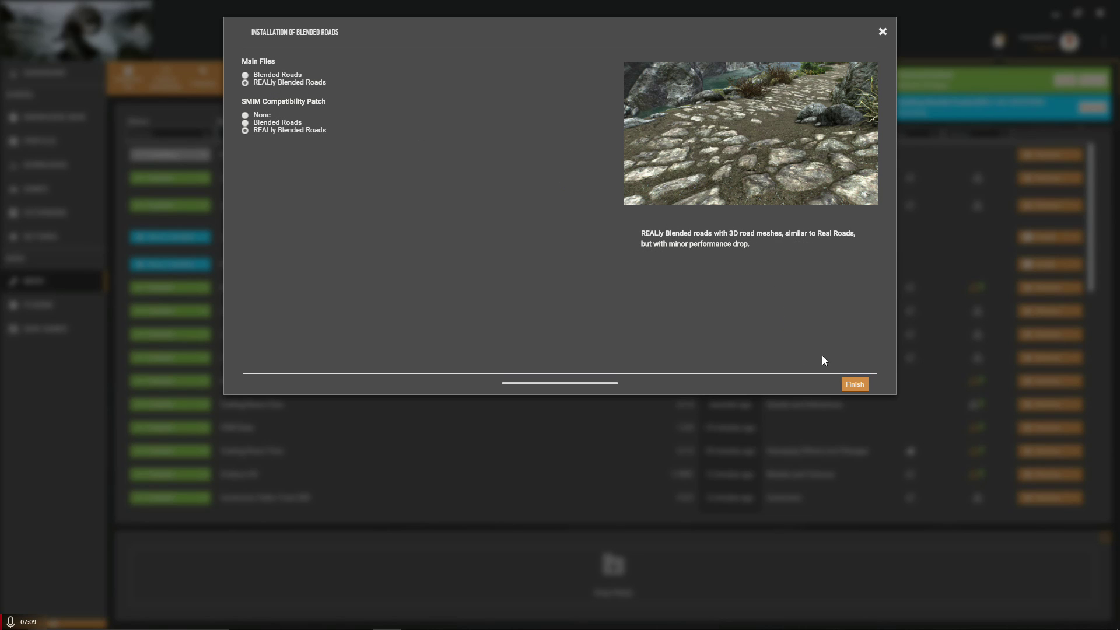
{"action": "left_click", "coordinate": [853, 385]}
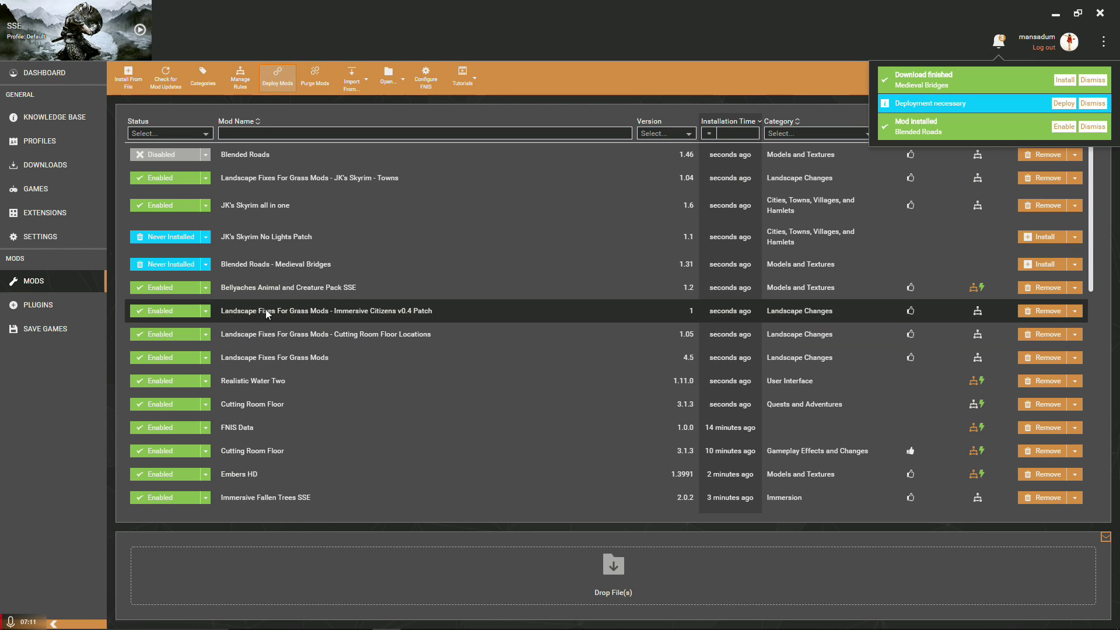
{"action": "left_click", "coordinate": [1065, 126]}
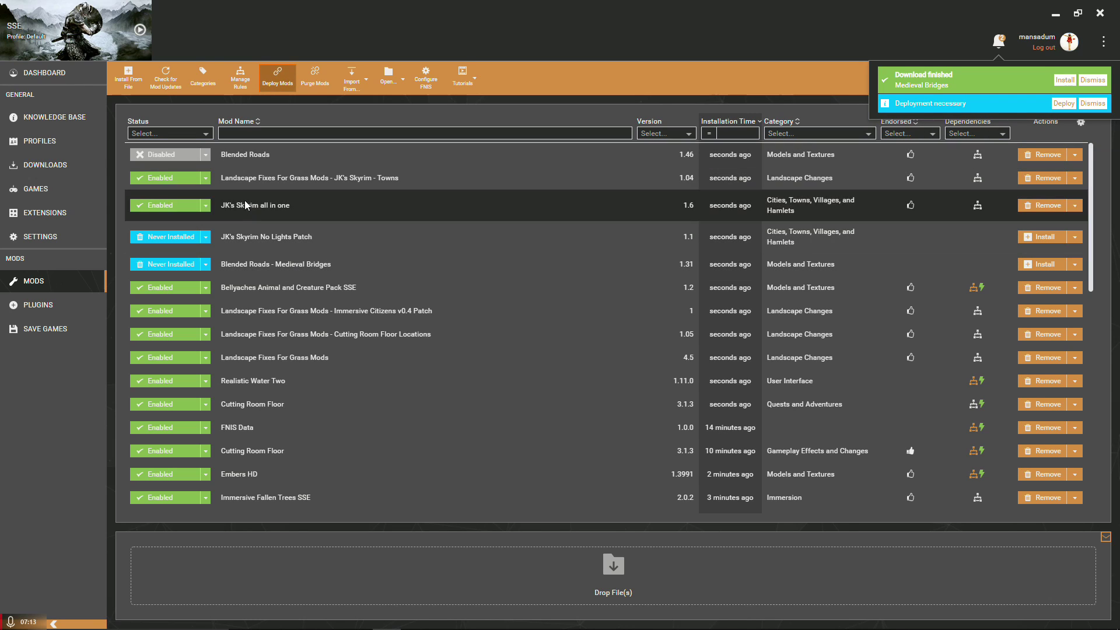
{"action": "left_click", "coordinate": [1064, 103]}
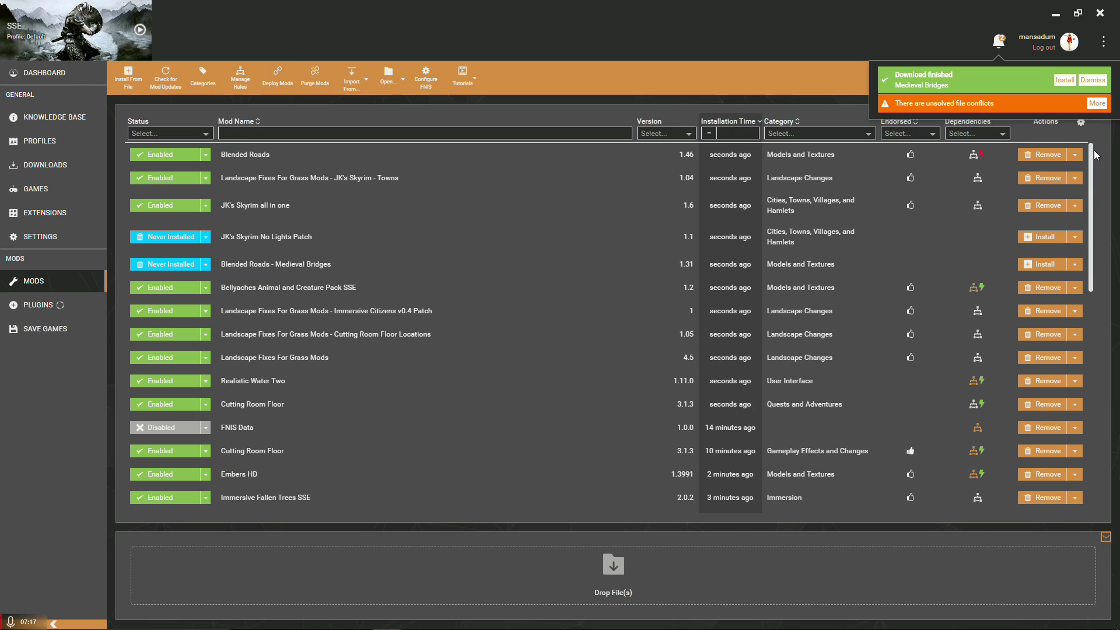
Review the unsolved file conflicts and open the conflict rules of Blended Roads.
{"action": "left_click", "coordinate": [1097, 104]}
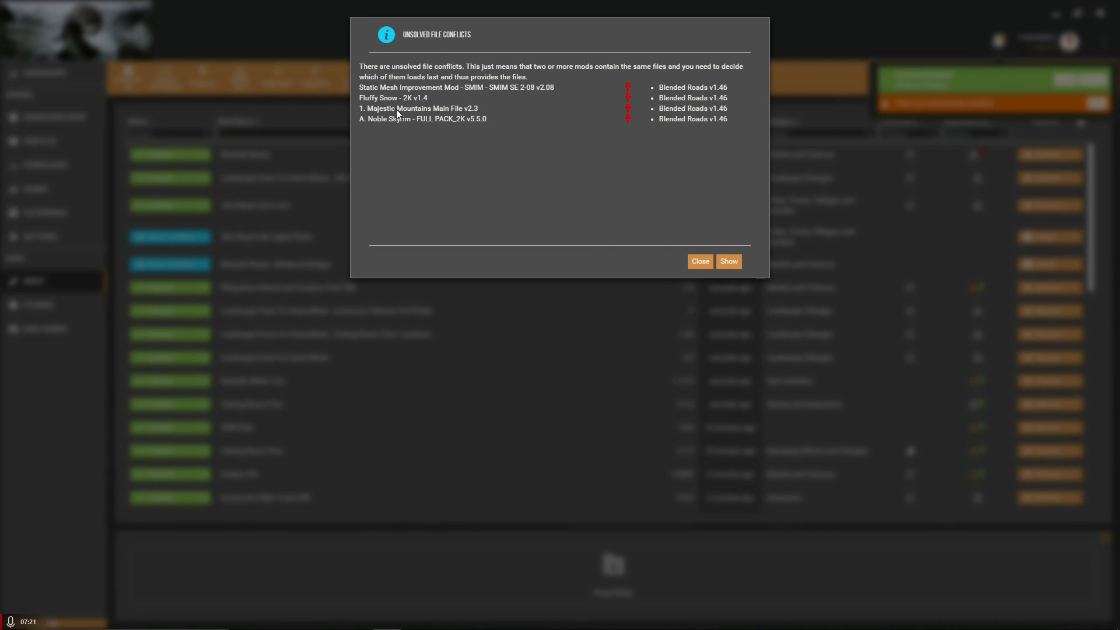
{"action": "left_click", "coordinate": [717, 261]}
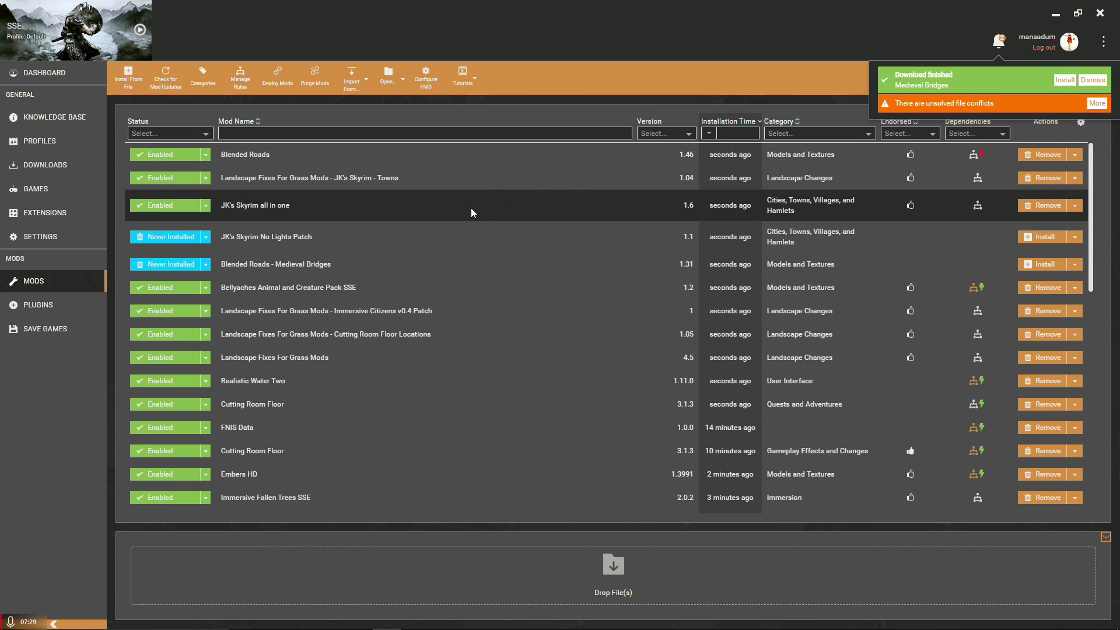
{"action": "left_click", "coordinate": [982, 156]}
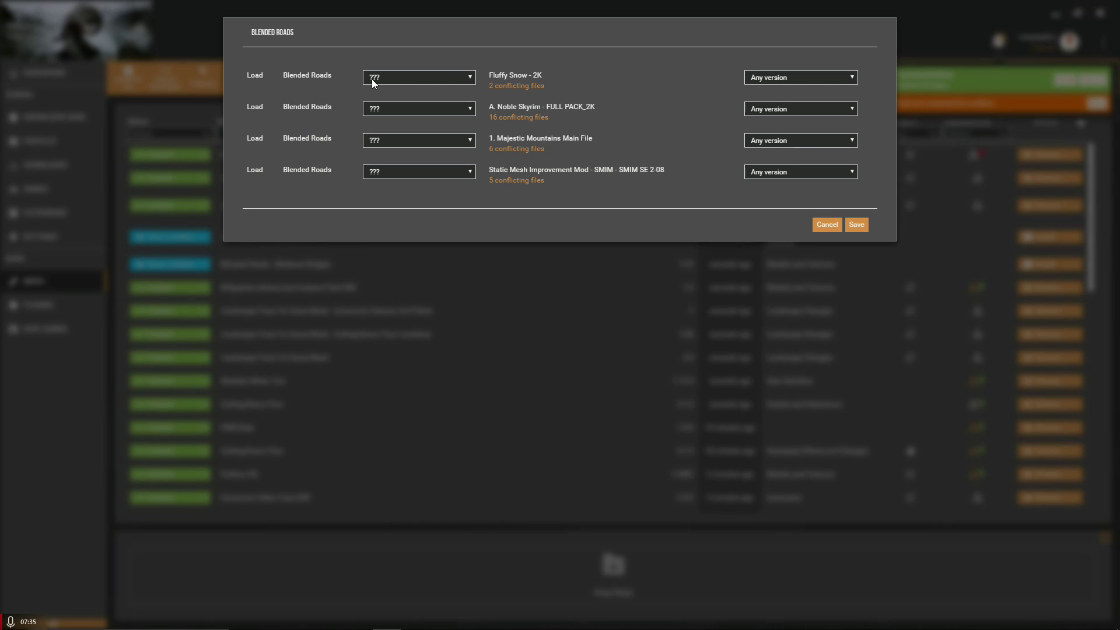
Set Blended Roads to load after Fluffy Snow - 2K and after A. Noble Skyrim - FULL PACK_2K.
{"action": "left_click", "coordinate": [432, 75]}
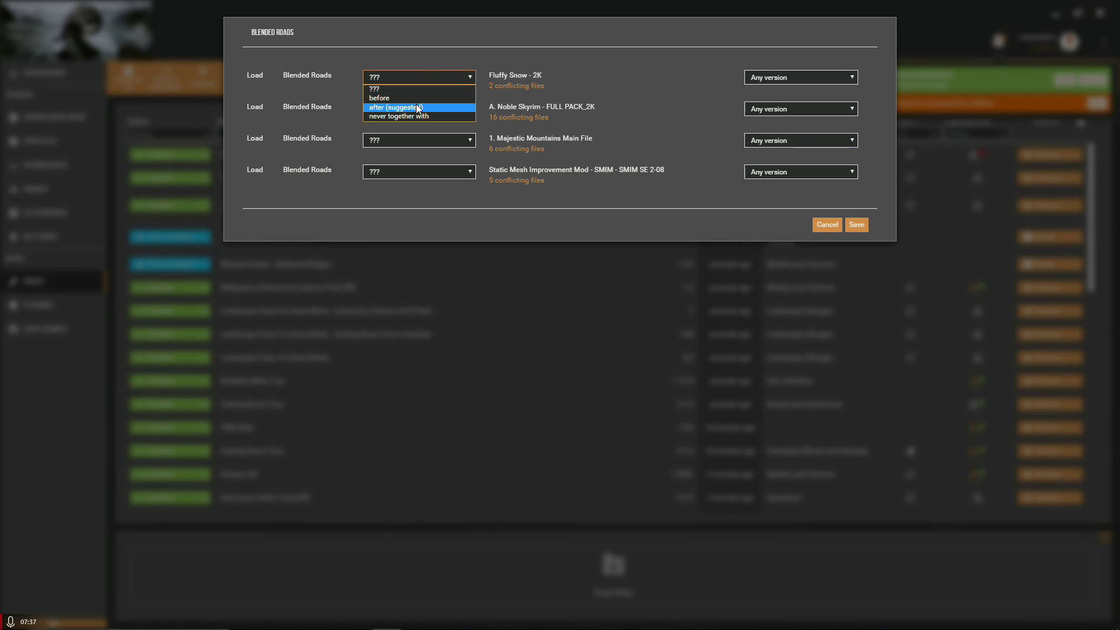
{"action": "left_click", "coordinate": [418, 108]}
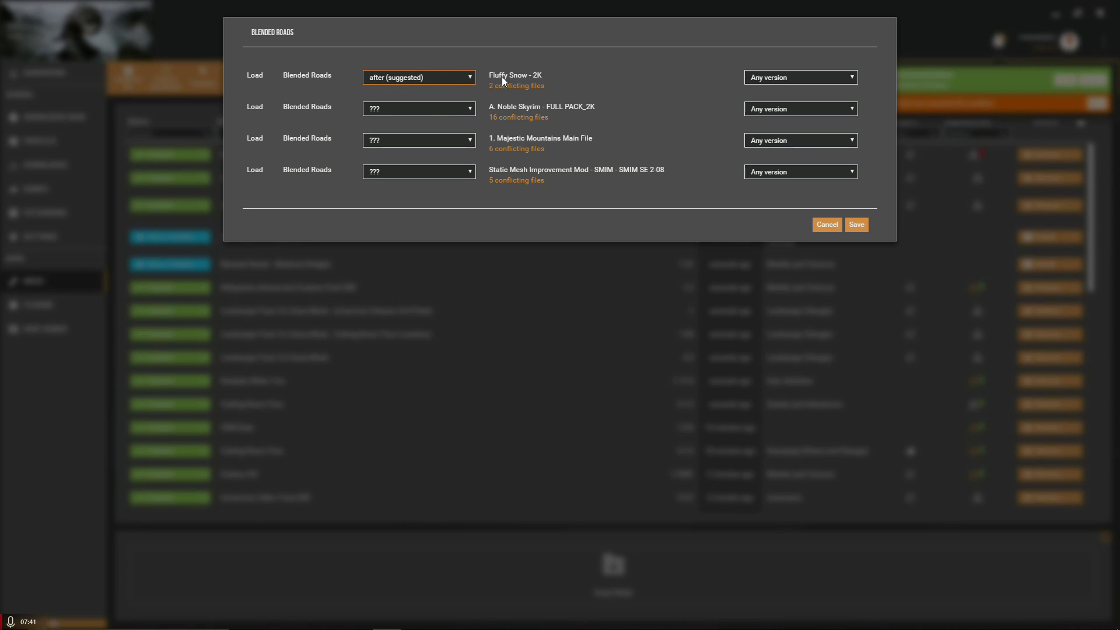
{"action": "left_click", "coordinate": [402, 113]}
{"action": "left_click", "coordinate": [420, 139]}
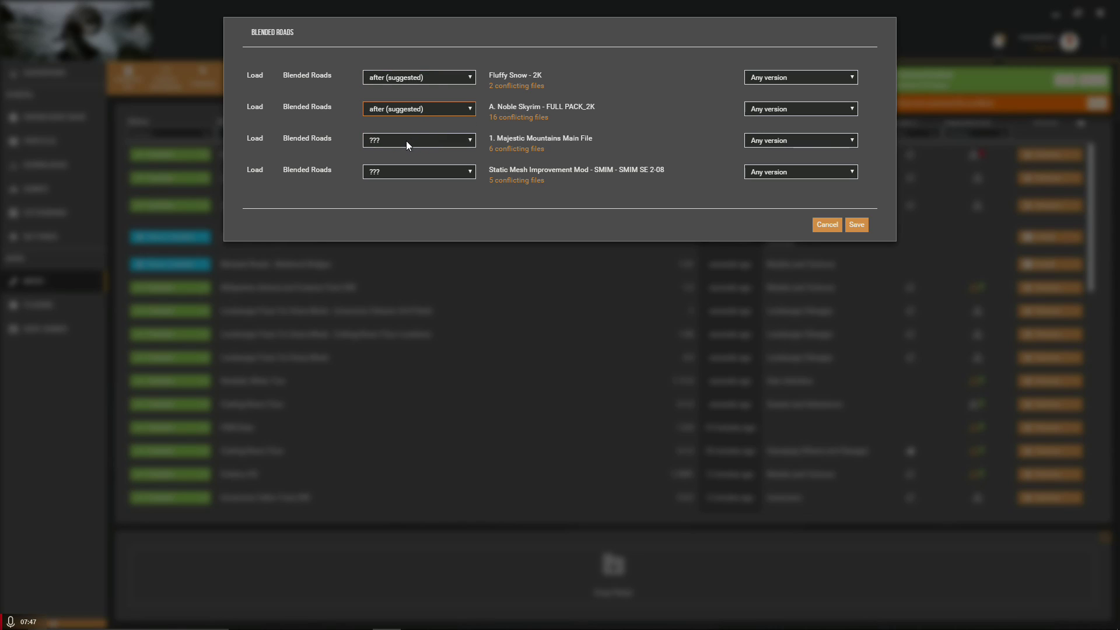
Set Blended Roads to load before Majestic Mountains Main File and Static Mesh Improvement Mod, and save the rules.
{"action": "left_click", "coordinate": [407, 140]}
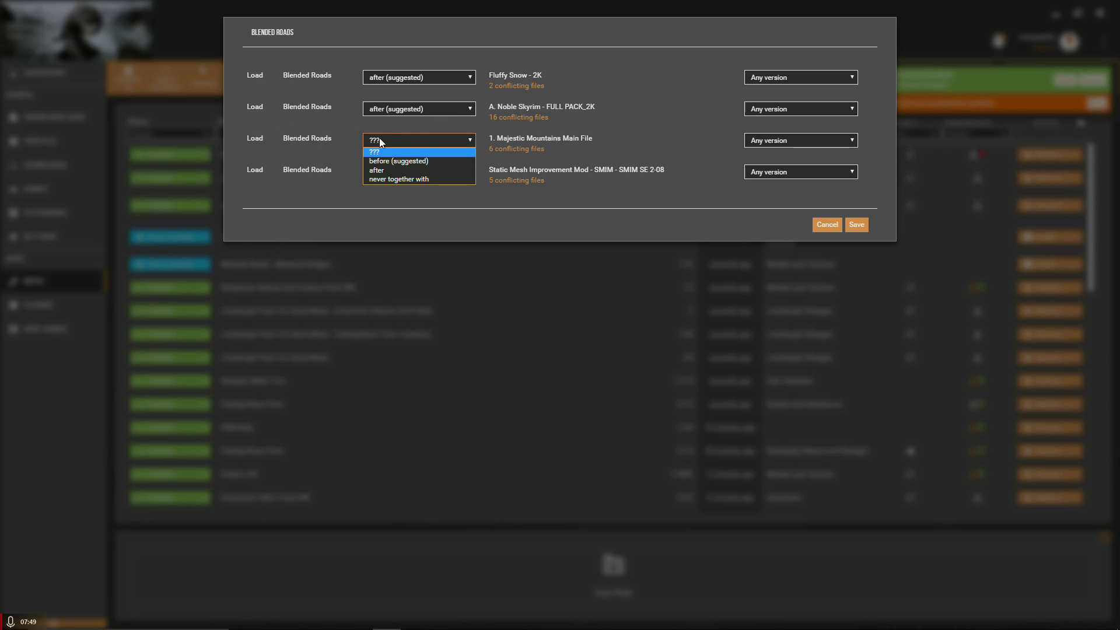
{"action": "left_click", "coordinate": [415, 162]}
{"action": "left_click", "coordinate": [417, 170]}
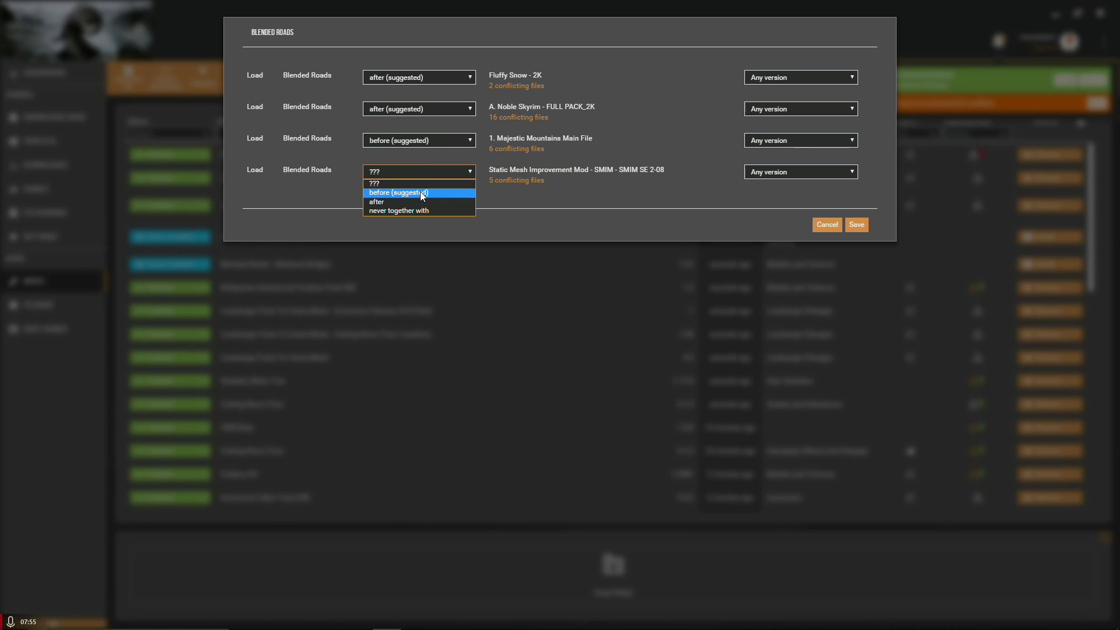
{"action": "left_click", "coordinate": [422, 193]}
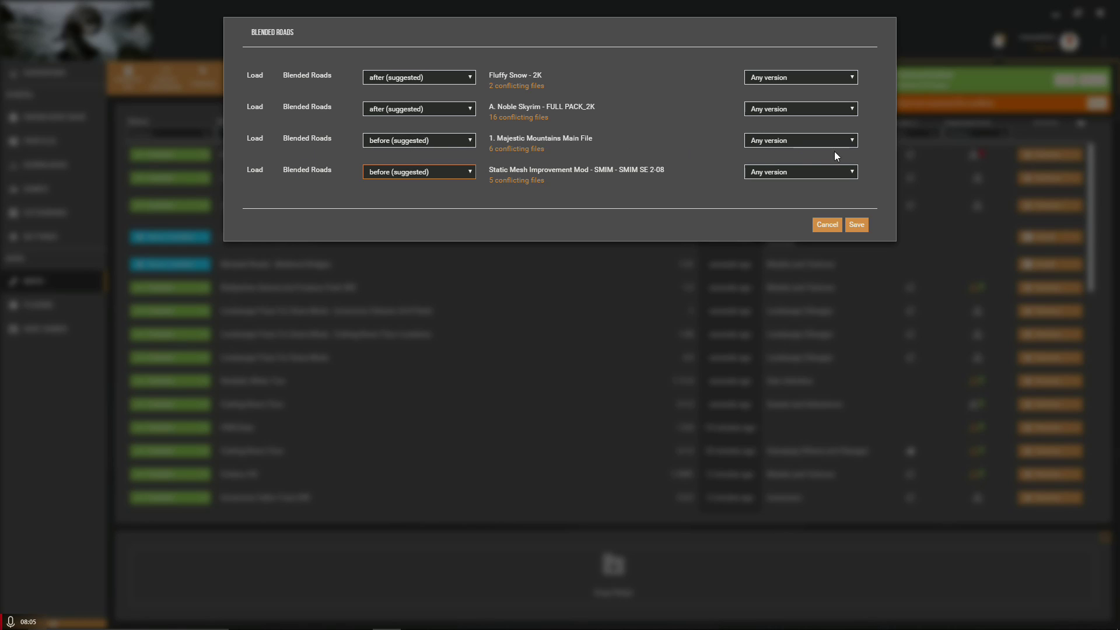
{"action": "left_click", "coordinate": [856, 224]}
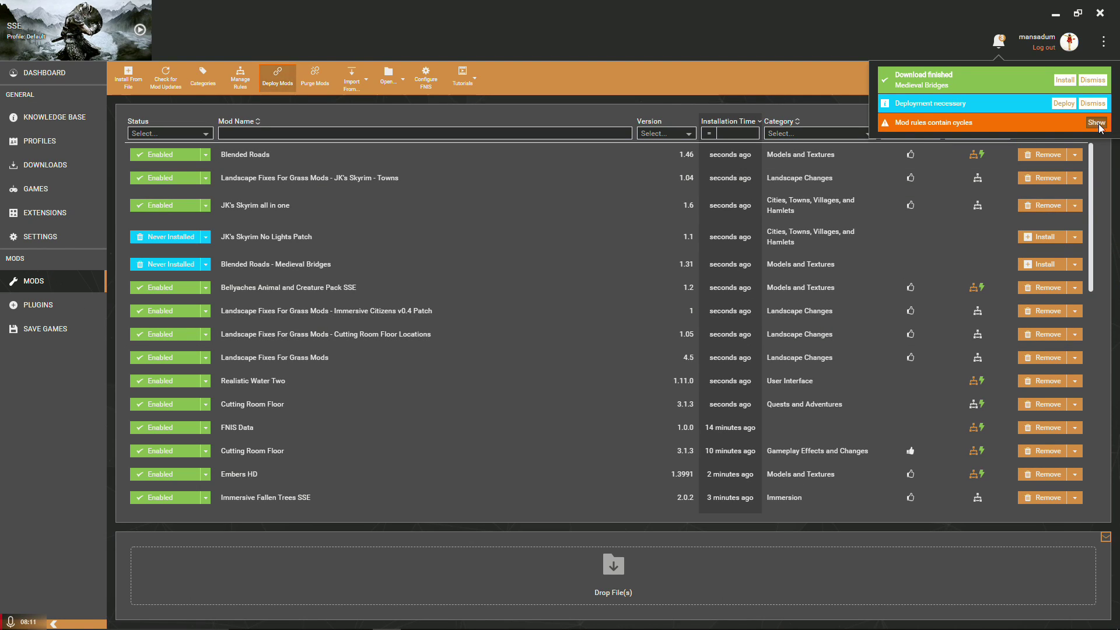
Resolve the mod rule cycle by making Blended Roads load before Fluffy Snow - 2K and A. Noble Skyrim - FULL PACK_2K, and save.
{"action": "left_click", "coordinate": [1097, 123]}
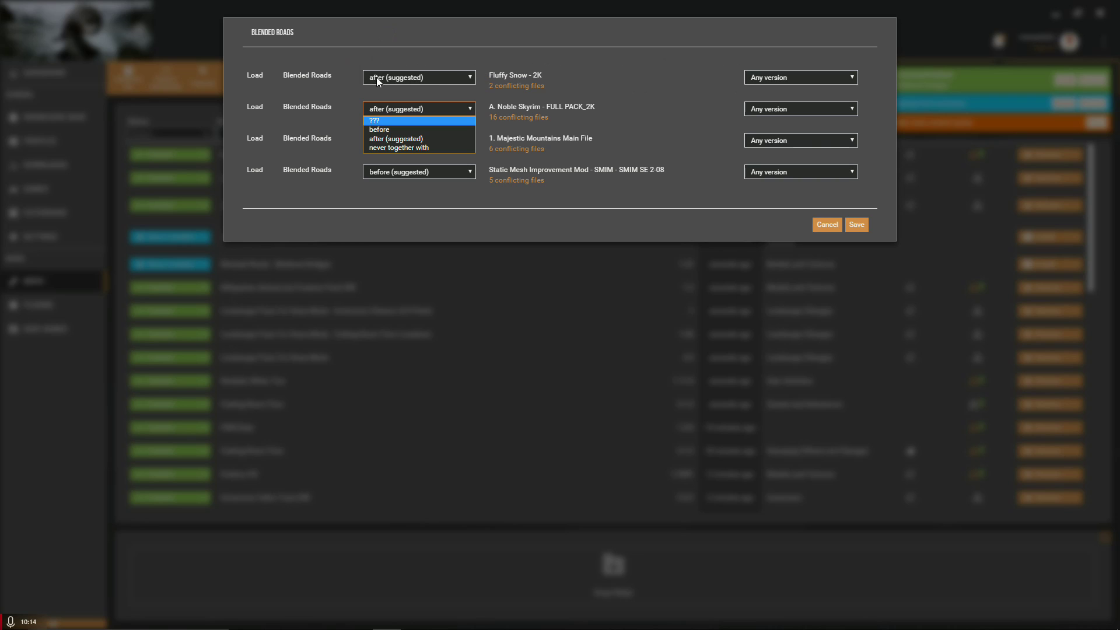
{"action": "left_click", "coordinate": [419, 78]}
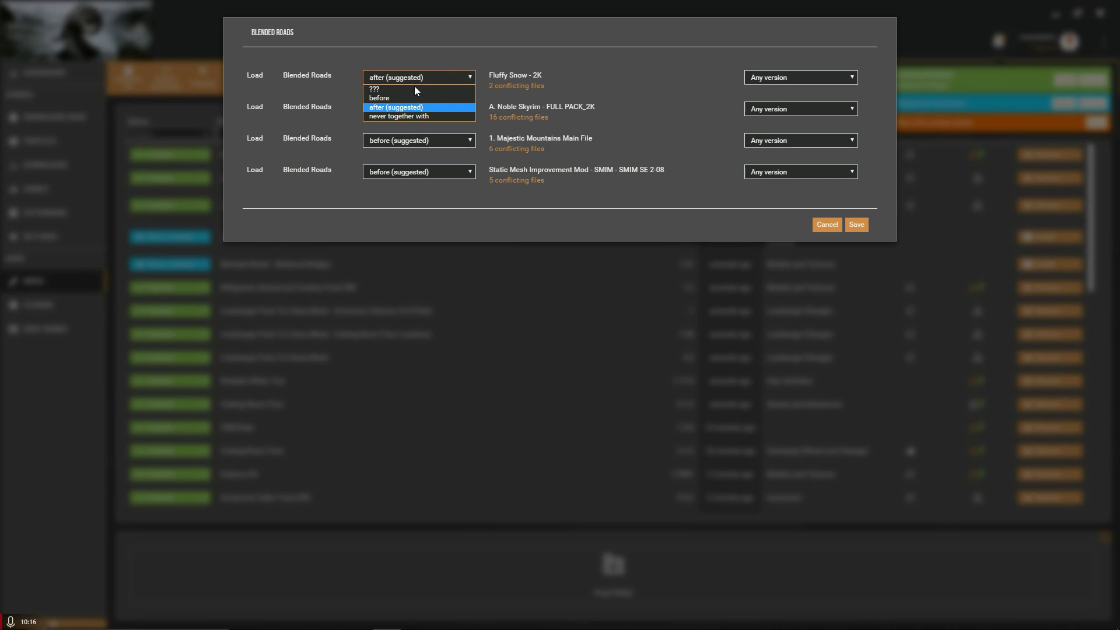
{"action": "left_click", "coordinate": [395, 98]}
{"action": "left_click", "coordinate": [407, 110]}
{"action": "left_click", "coordinate": [395, 129]}
{"action": "left_click", "coordinate": [856, 227]}
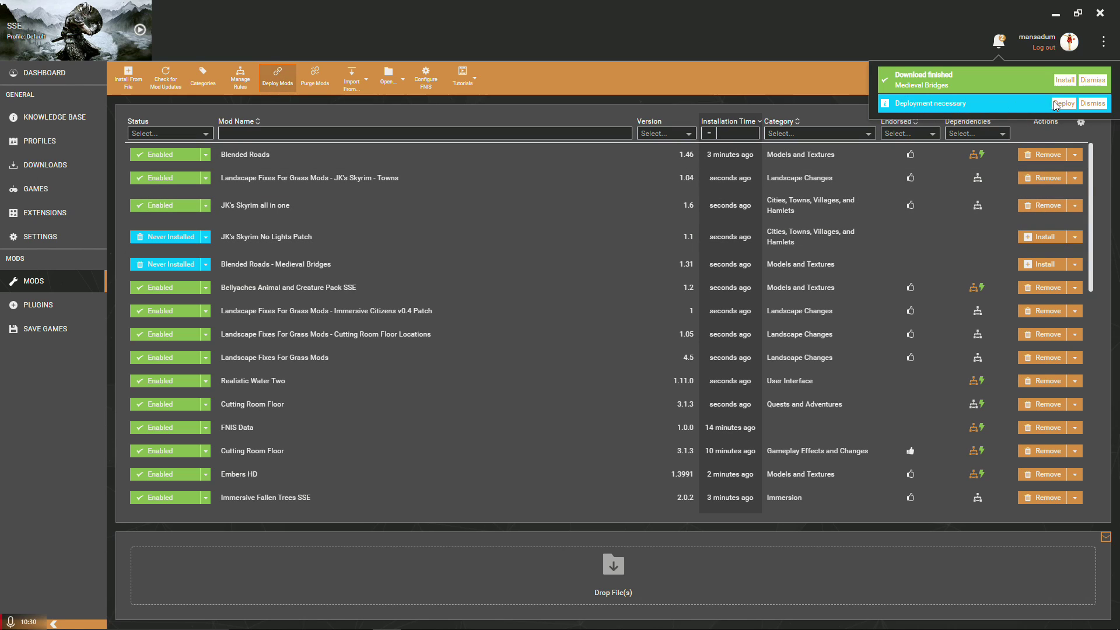
Install and enable Blended Roads - Medieval Bridges, and deploy the mods.
{"action": "left_click", "coordinate": [1062, 82]}
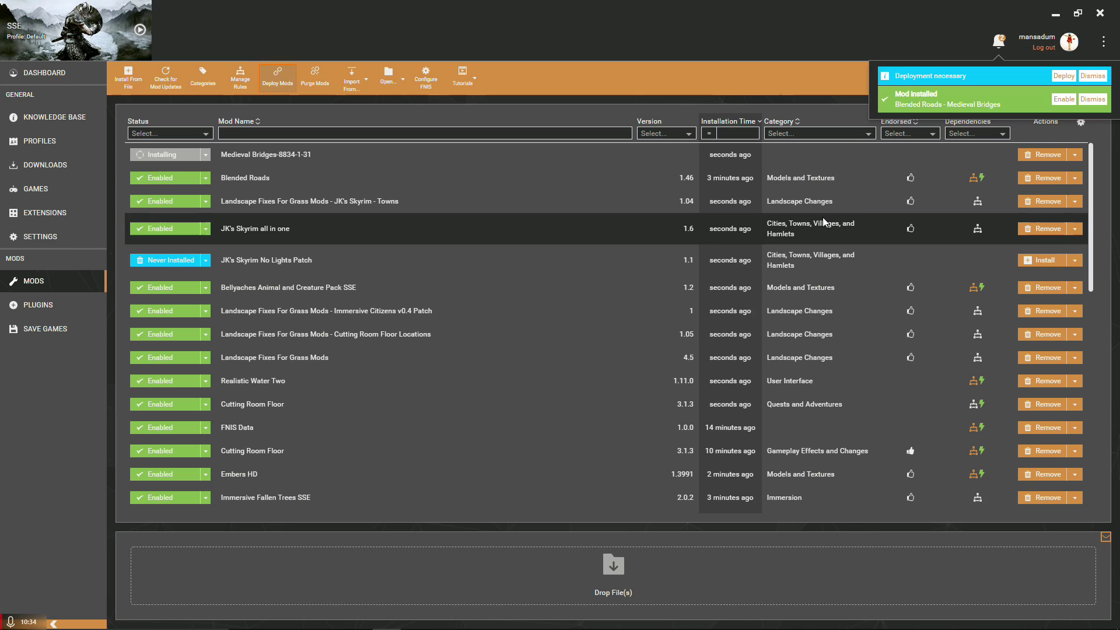
{"action": "left_click", "coordinate": [1075, 100]}
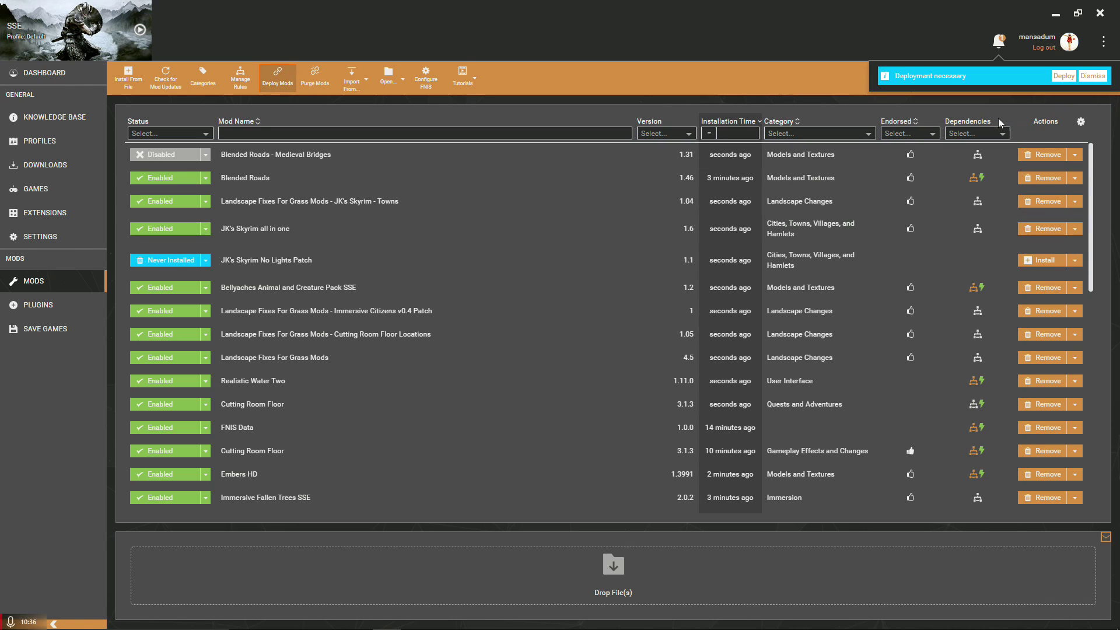
{"action": "left_click", "coordinate": [1065, 77]}
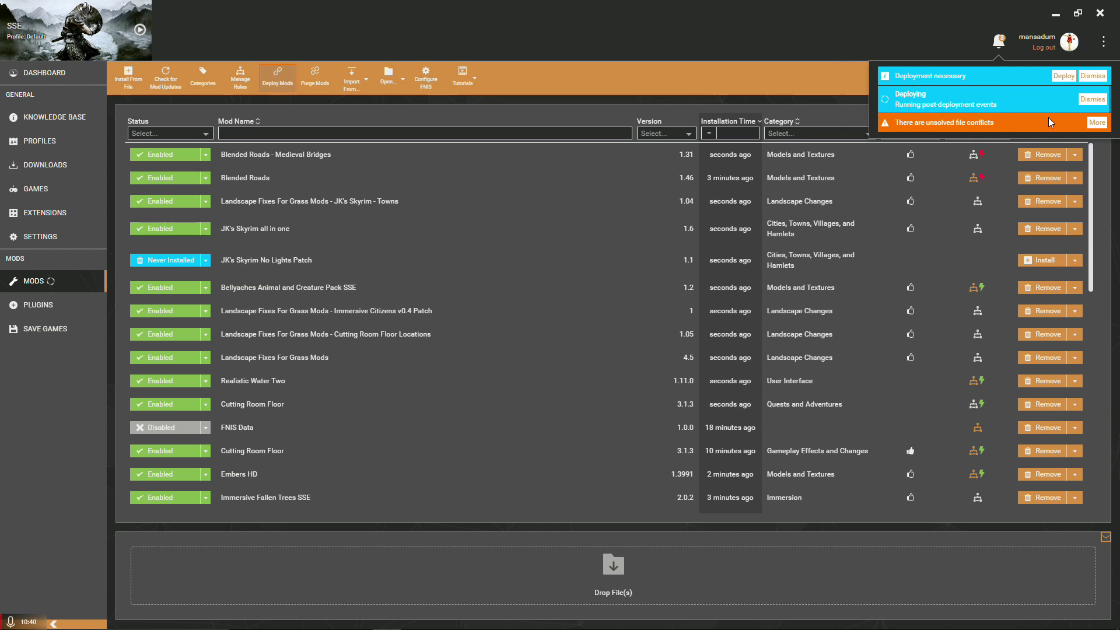
{"action": "left_click", "coordinate": [1098, 76]}
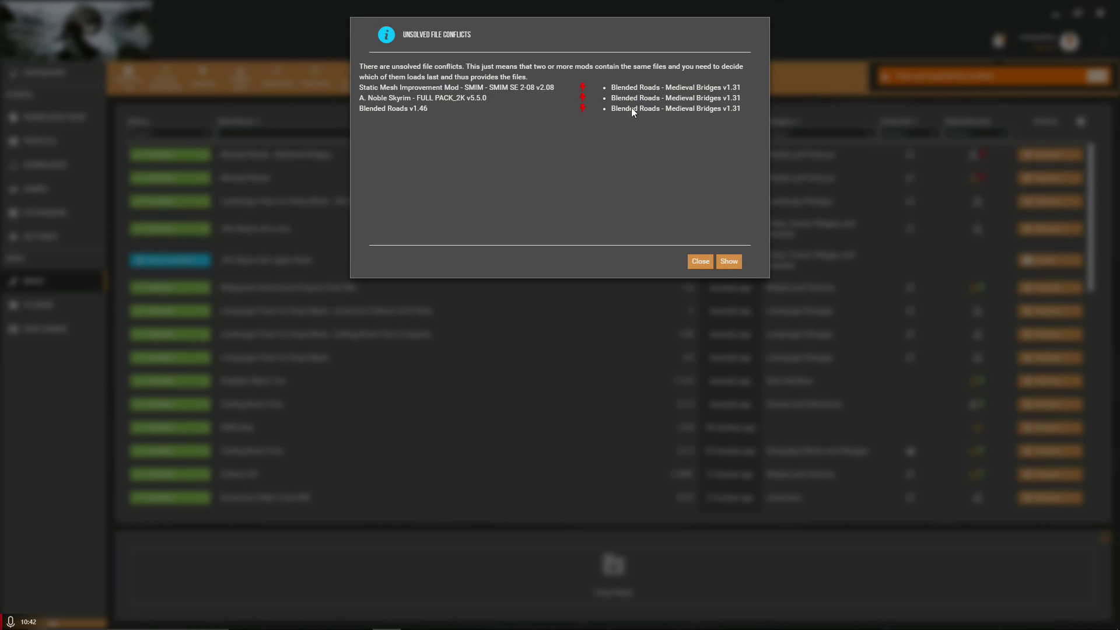
{"action": "left_click", "coordinate": [729, 260]}
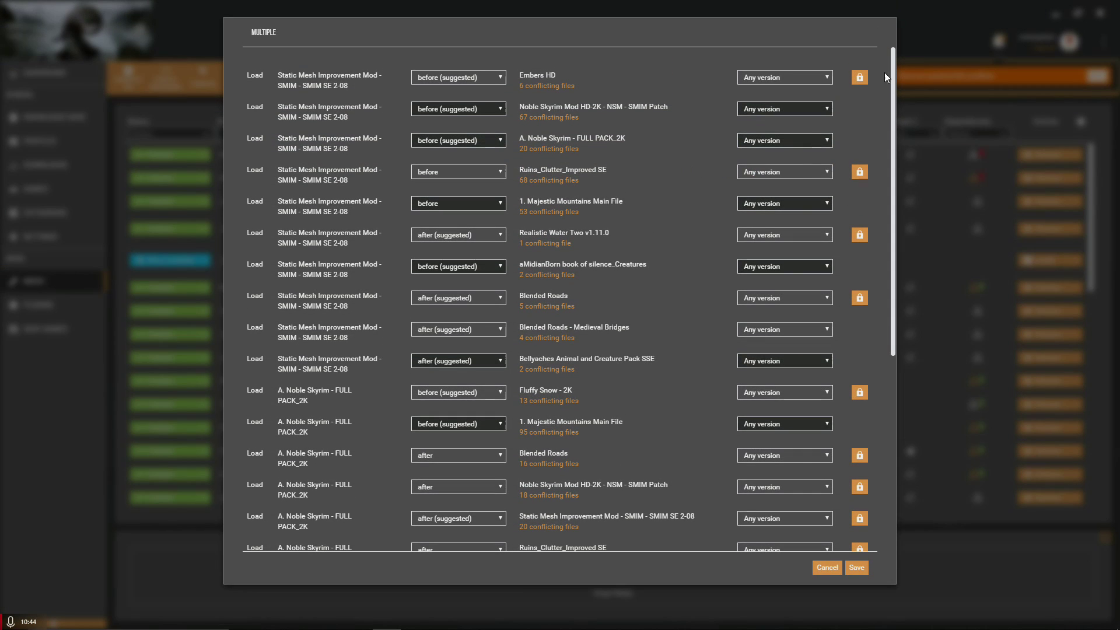
{"action": "key", "text": "Escape"}
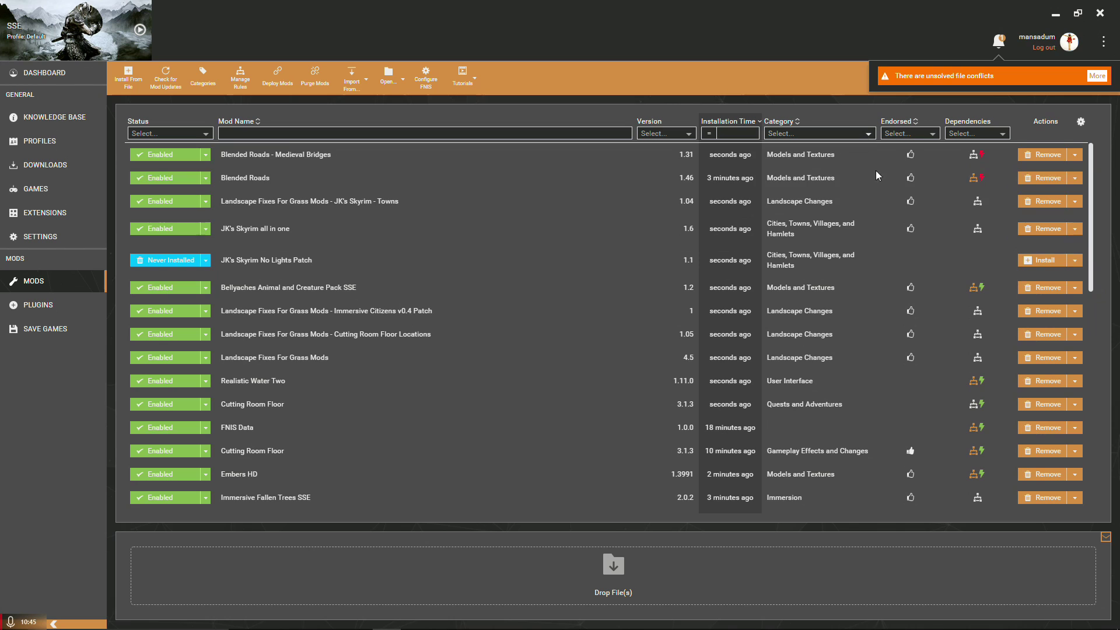
Set Blended Roads - Medieval Bridges to load after A. Noble Skyrim - FULL PACK_2K, Blended Roads and Static Mesh Improvement Mod, and save the rules.
{"action": "left_click", "coordinate": [983, 157]}
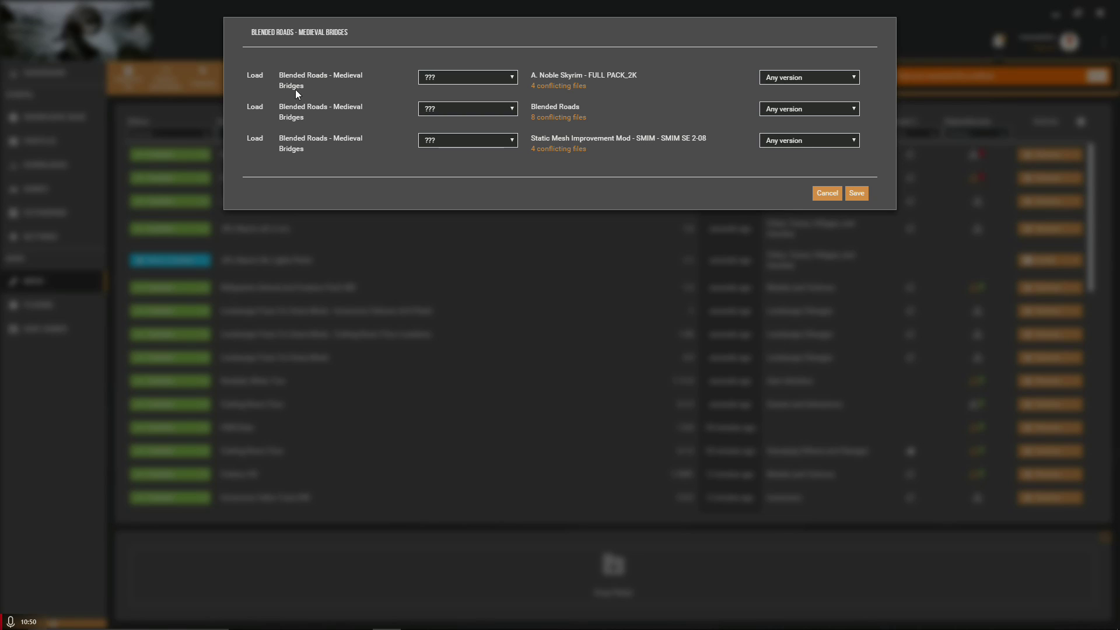
{"action": "left_click", "coordinate": [453, 80]}
{"action": "left_click", "coordinate": [449, 108]}
{"action": "left_click", "coordinate": [451, 107]}
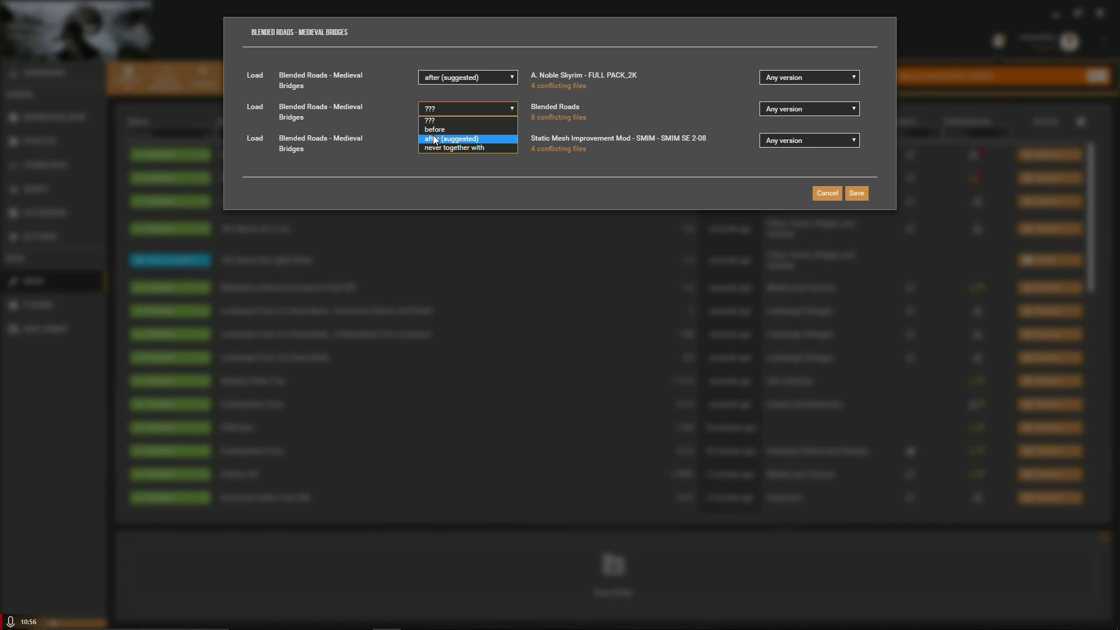
{"action": "left_click", "coordinate": [439, 140]}
{"action": "left_click", "coordinate": [458, 141]}
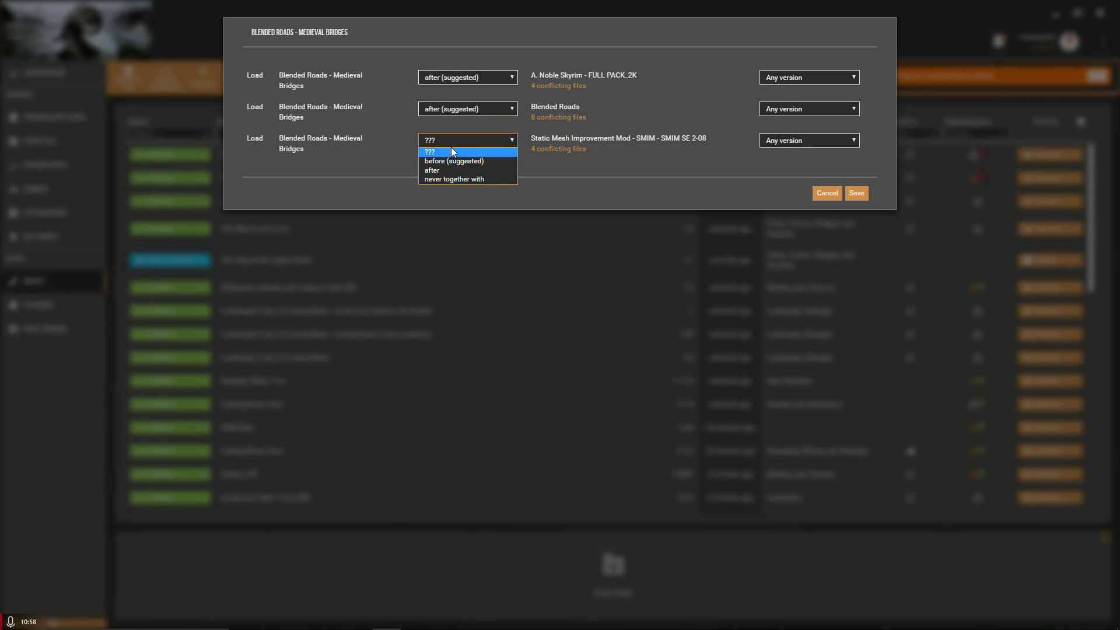
{"action": "left_click", "coordinate": [450, 170]}
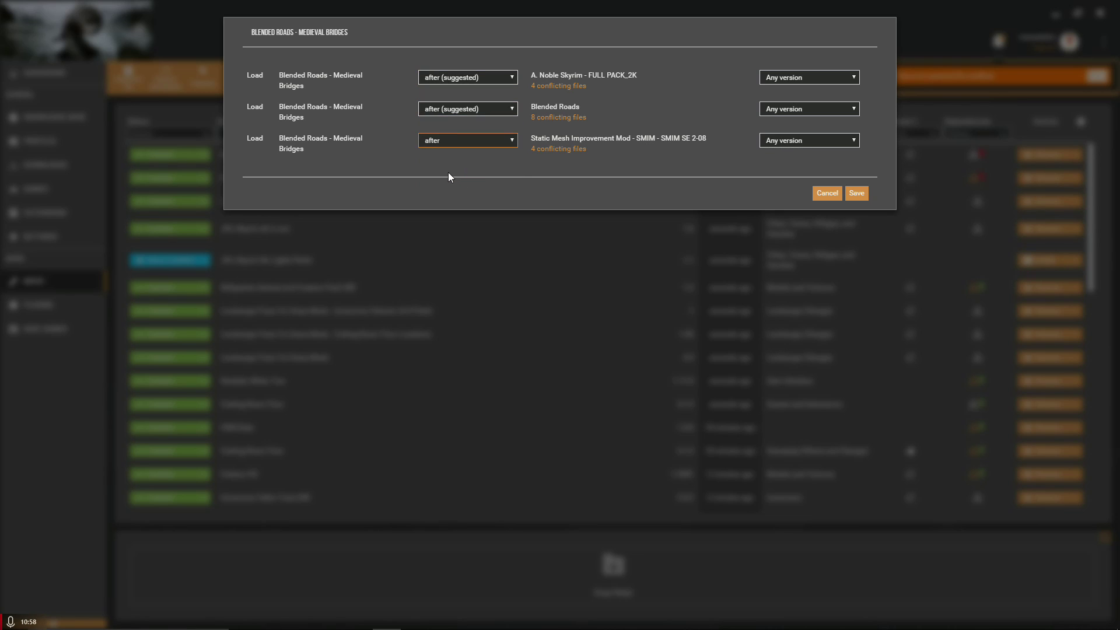
{"action": "left_click", "coordinate": [852, 196]}
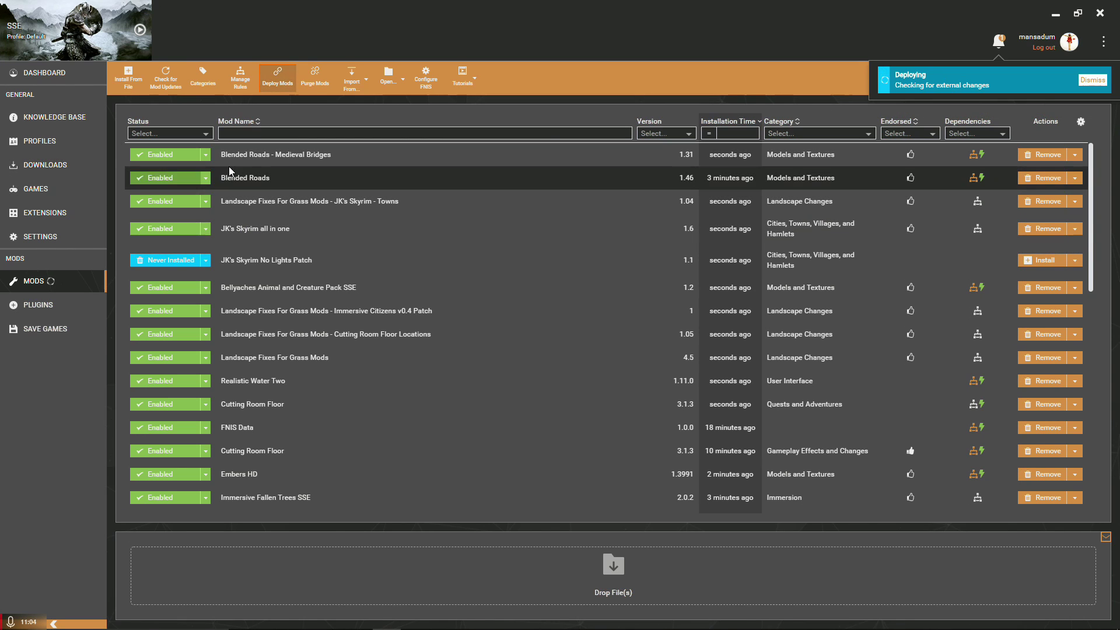
Open the dashboard.
{"action": "left_click", "coordinate": [38, 76]}
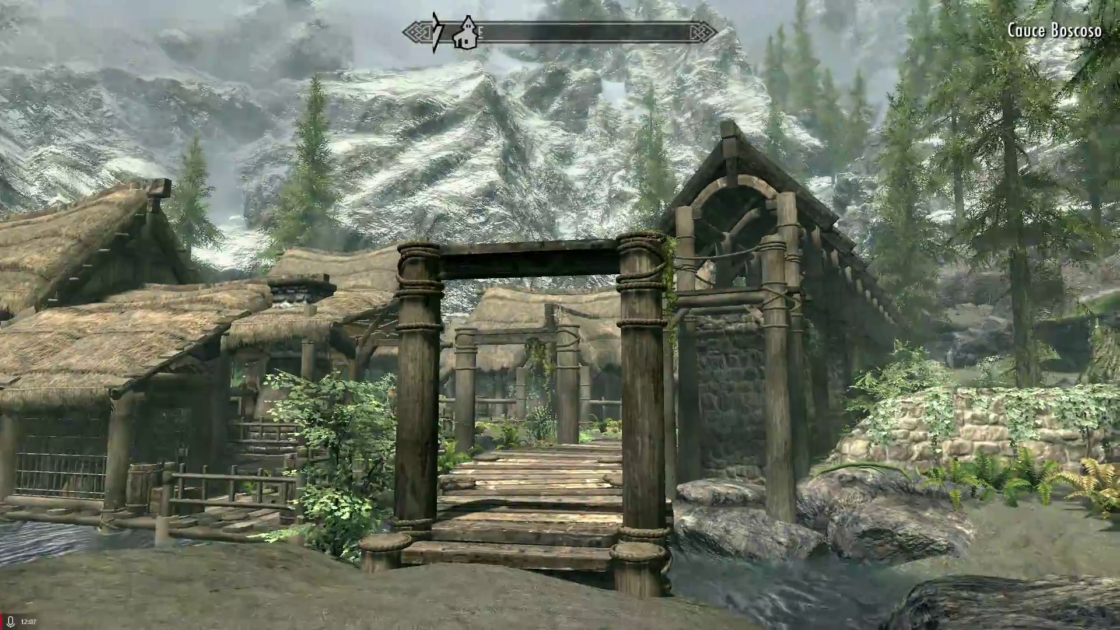
{"action": "key", "text": "w"}
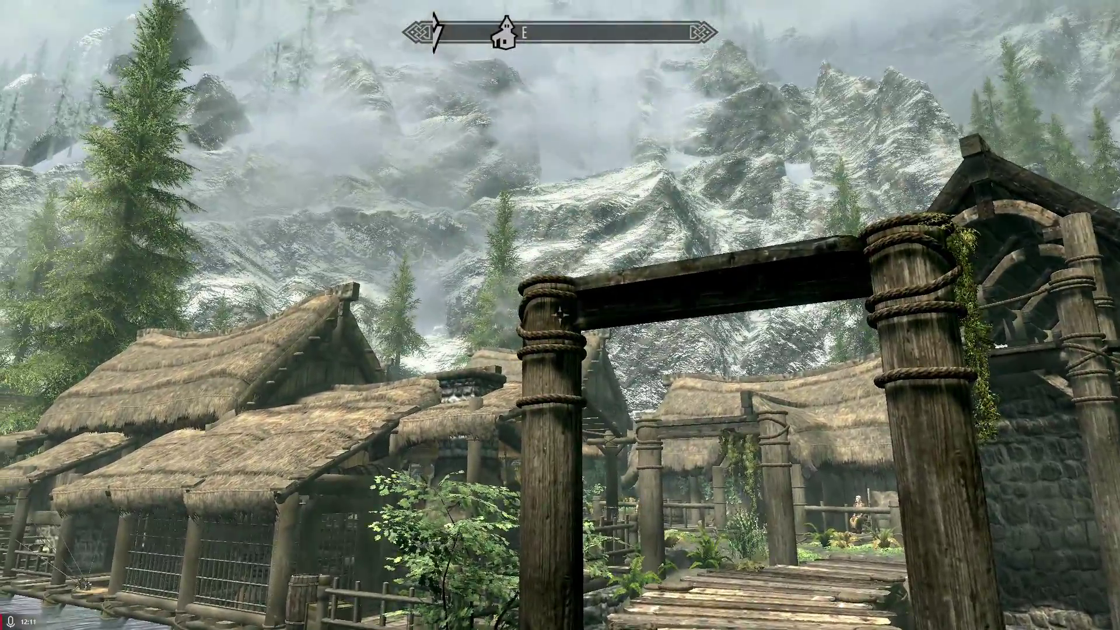
{"action": "key", "text": "s"}
{"action": "key", "text": "j"}
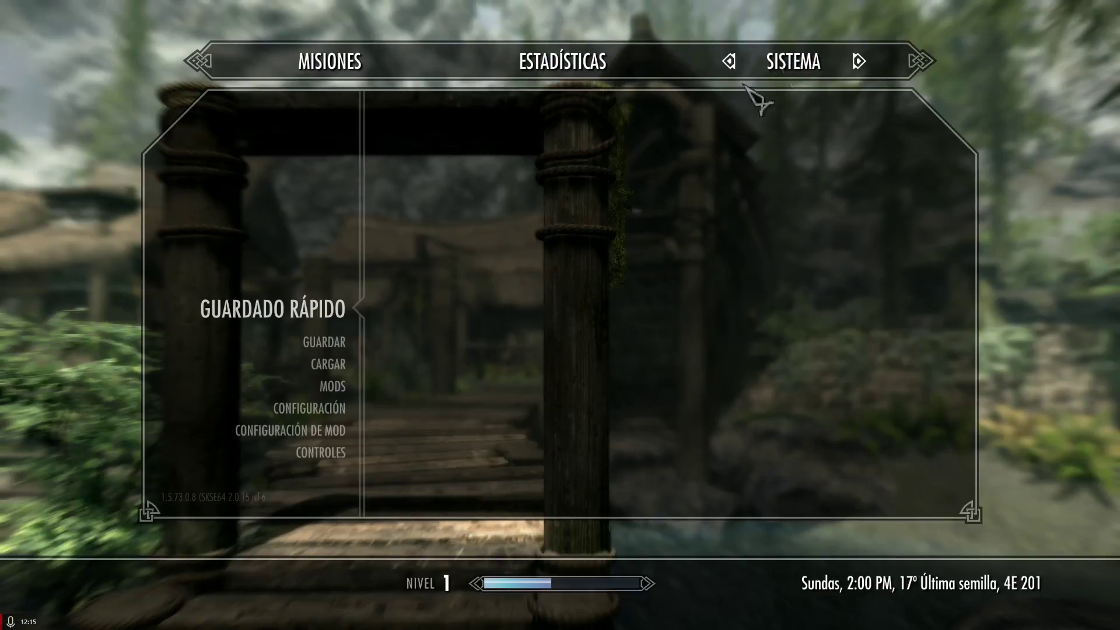
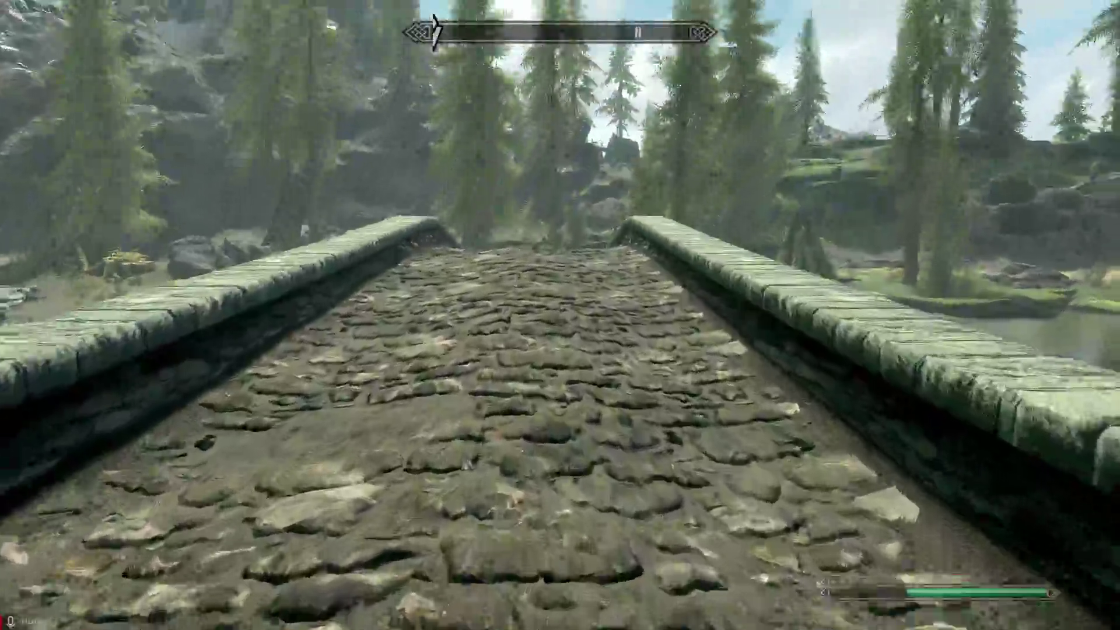
{"action": "key", "text": "r"}
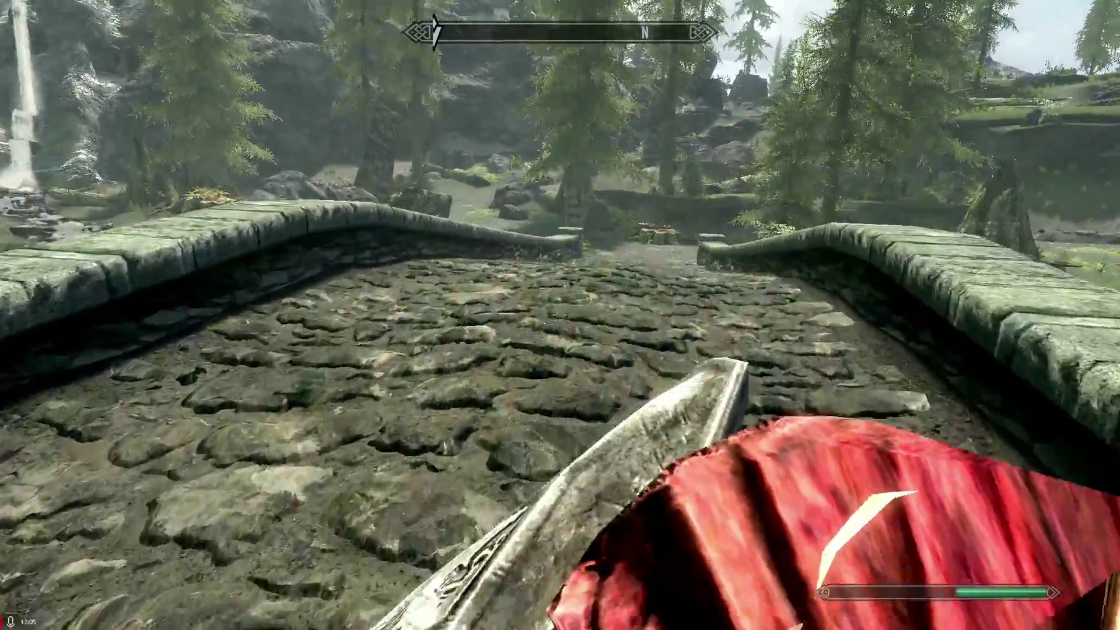
{"action": "key", "text": "f"}
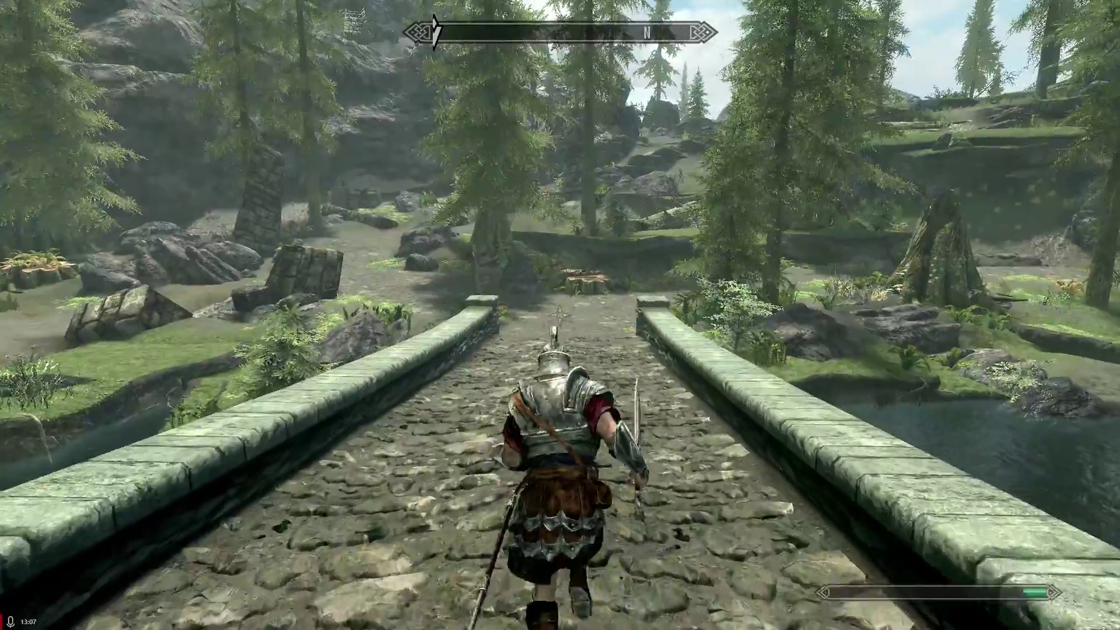
{"action": "key", "text": "w"}
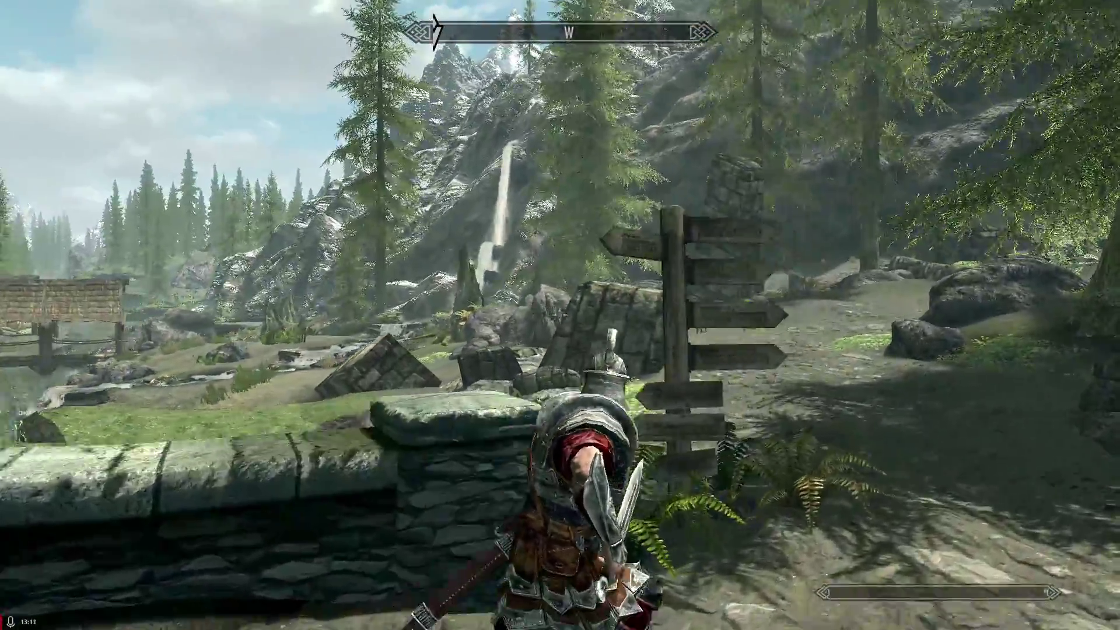
{"action": "key", "text": "w"}
{"action": "key", "text": "r"}
{"action": "key", "text": "w"}
{"action": "key", "text": "w"}
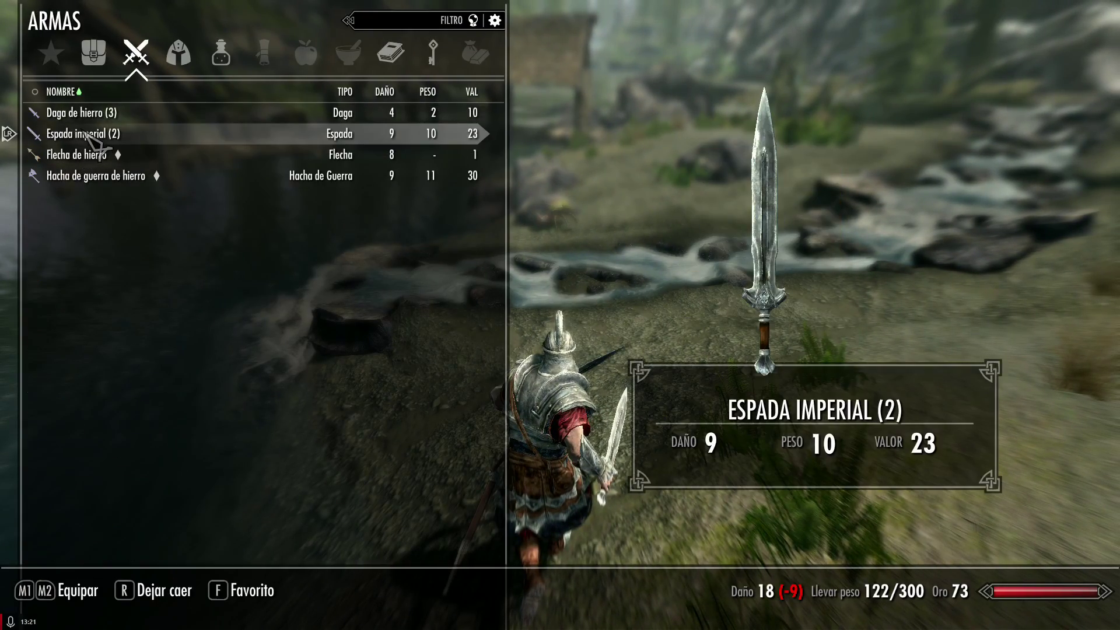
{"action": "key", "text": "w"}
{"action": "key", "text": "w"}
{"action": "key", "text": "w"}
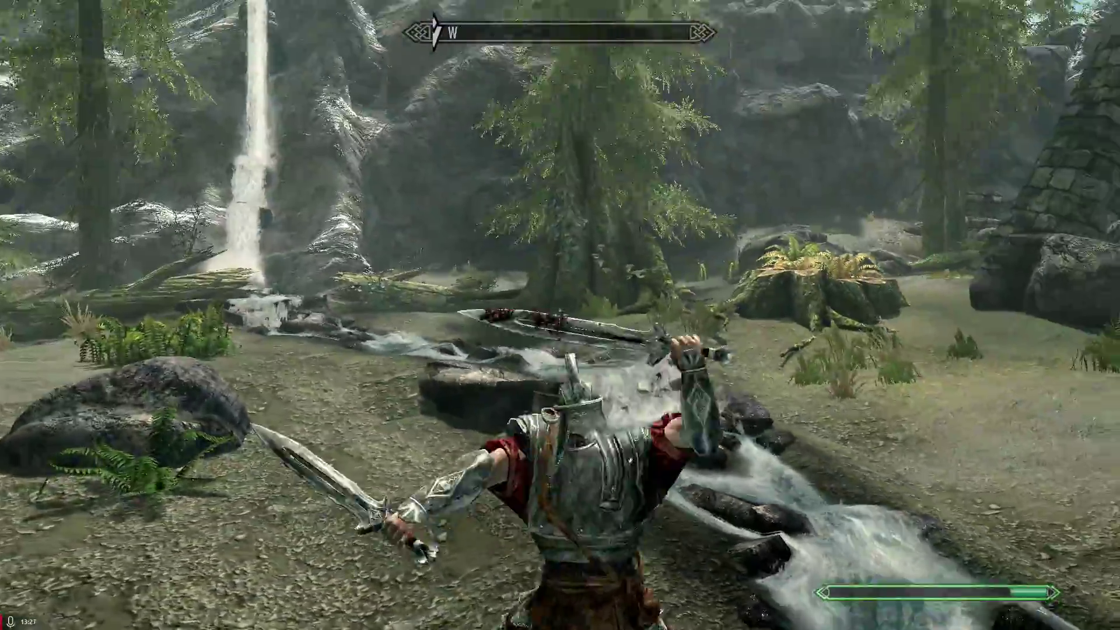
{"action": "key", "text": "f"}
{"action": "key", "text": "w"}
{"action": "key", "text": "w"}
{"action": "key", "text": "w"}
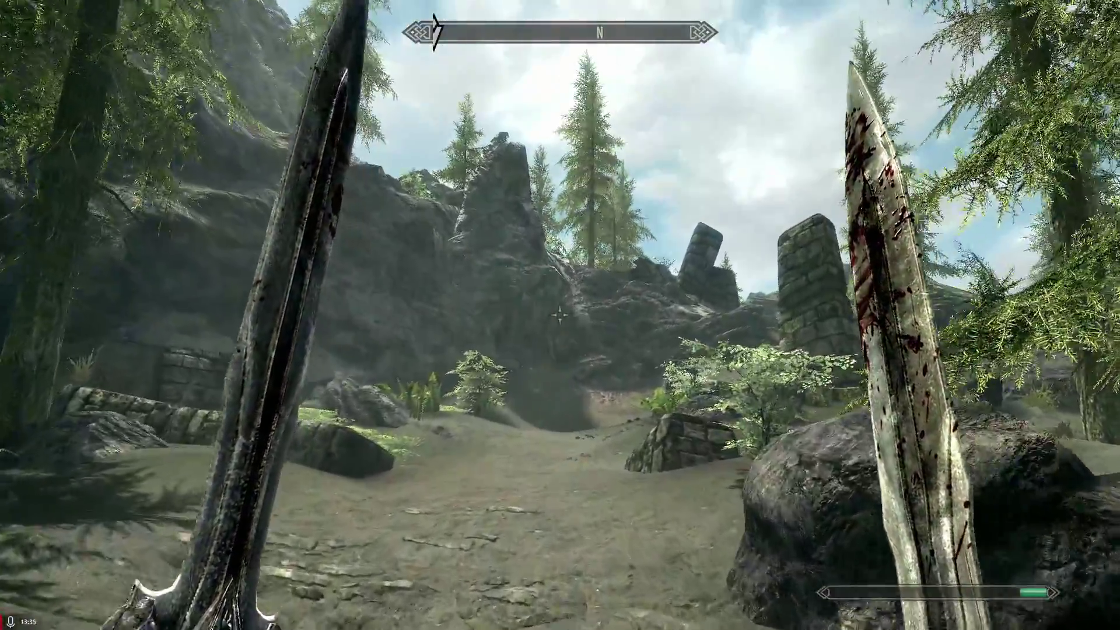
{"action": "key", "text": "w"}
{"action": "key", "text": "w"}
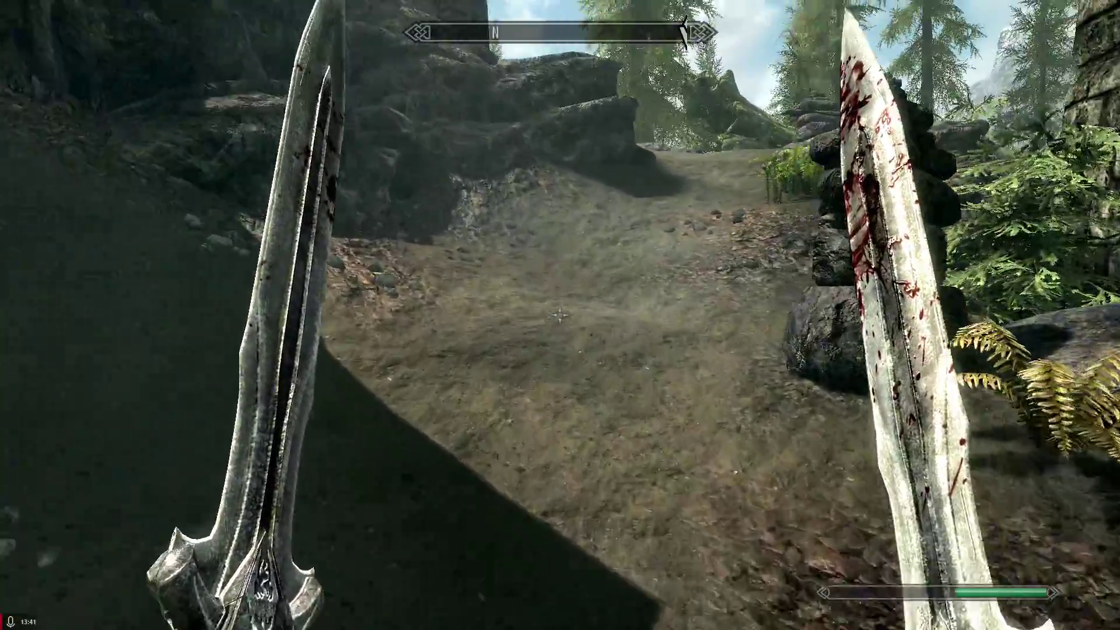
{"action": "key", "text": "w"}
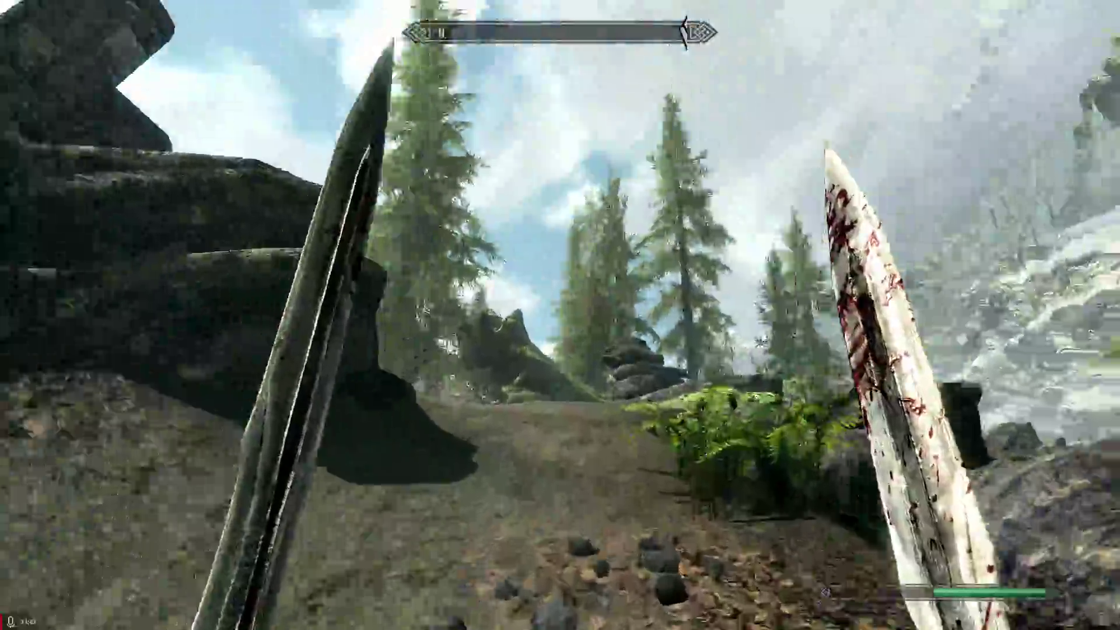
{"action": "key", "text": "w"}
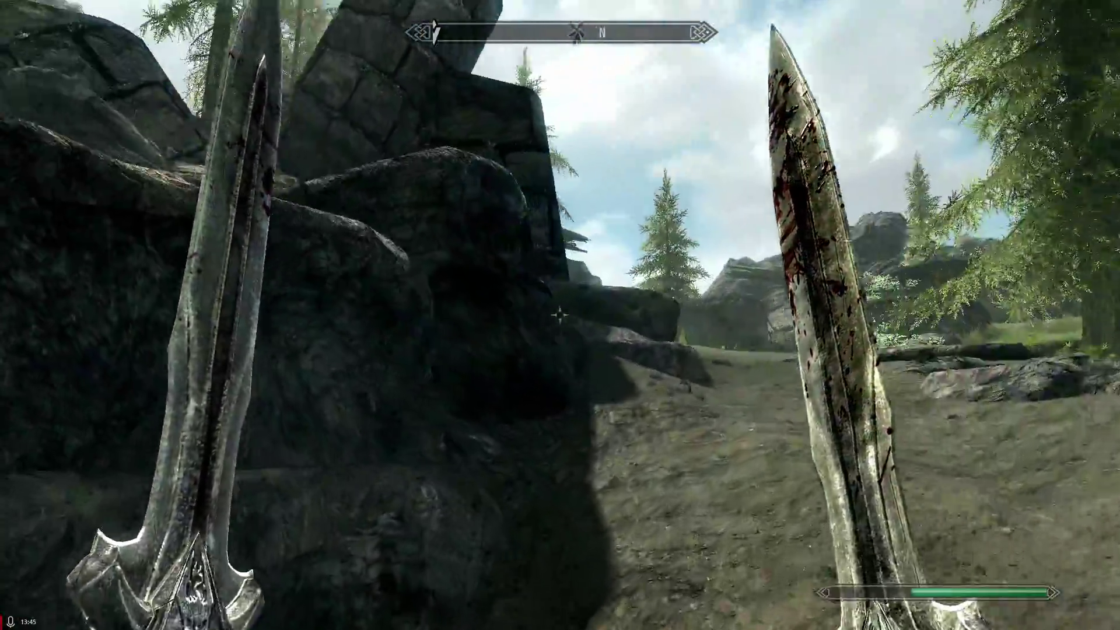
{"action": "key", "text": "w"}
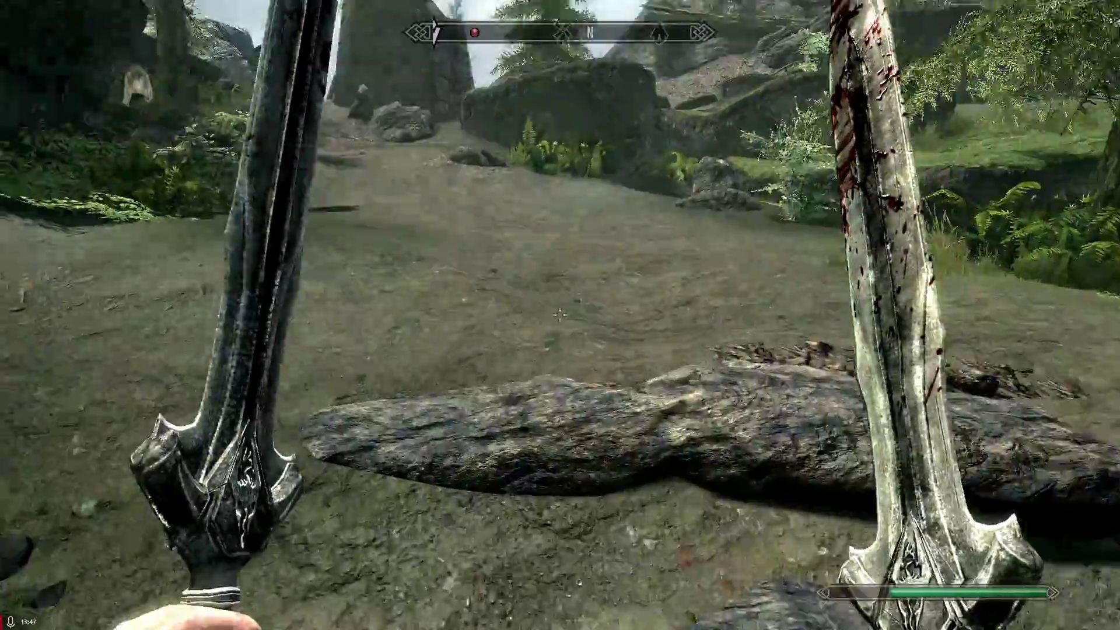
{"action": "key", "text": "w"}
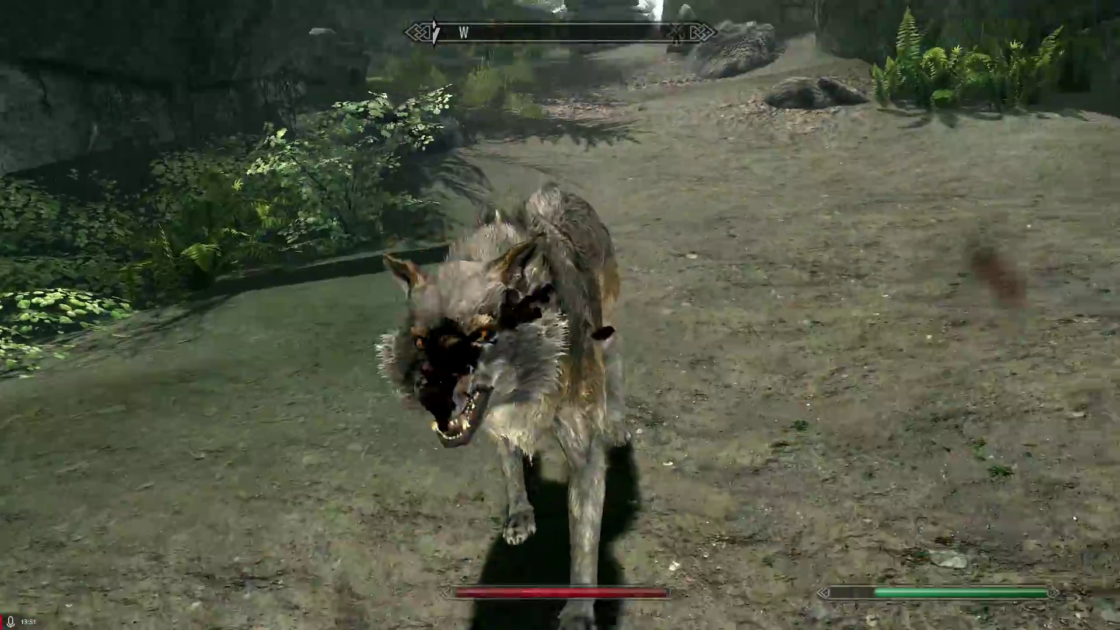
{"action": "key", "text": "w"}
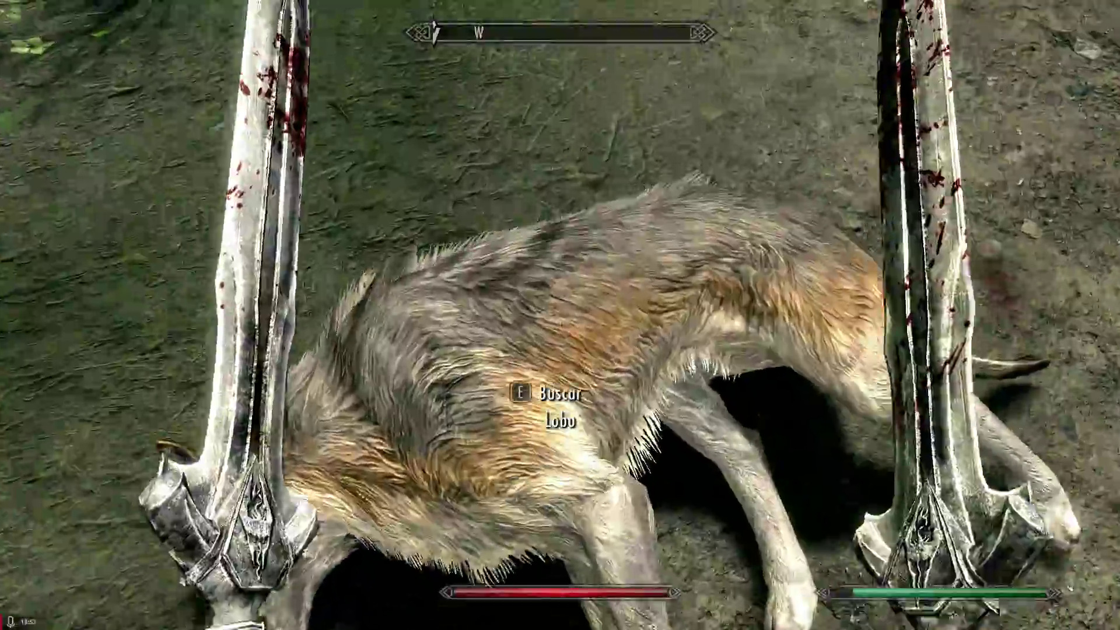
{"action": "key", "text": "w"}
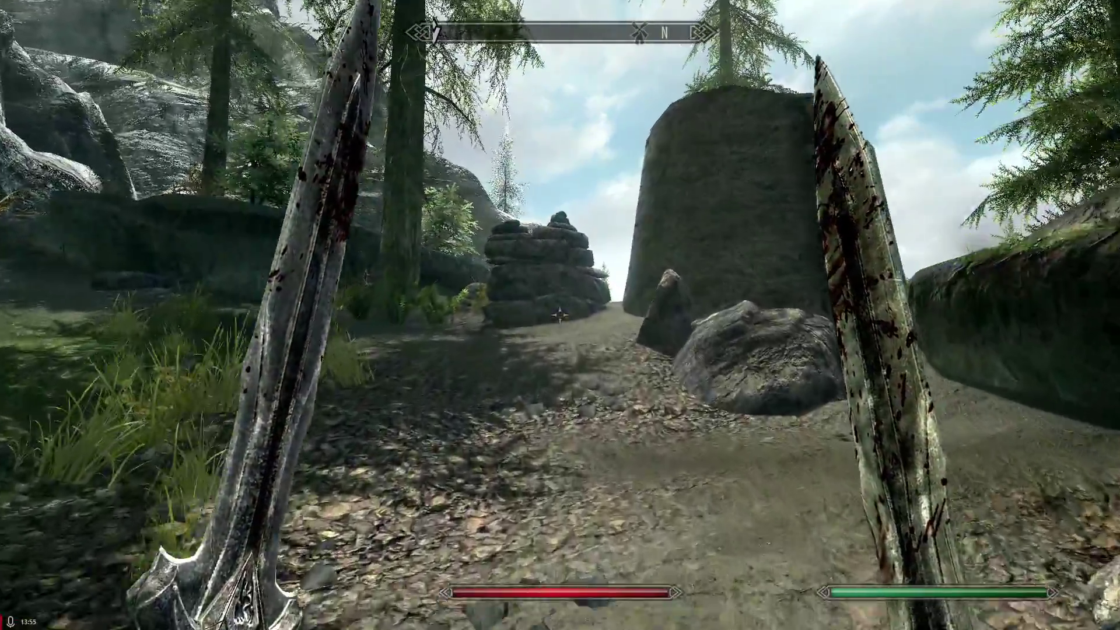
{"action": "key", "text": "w"}
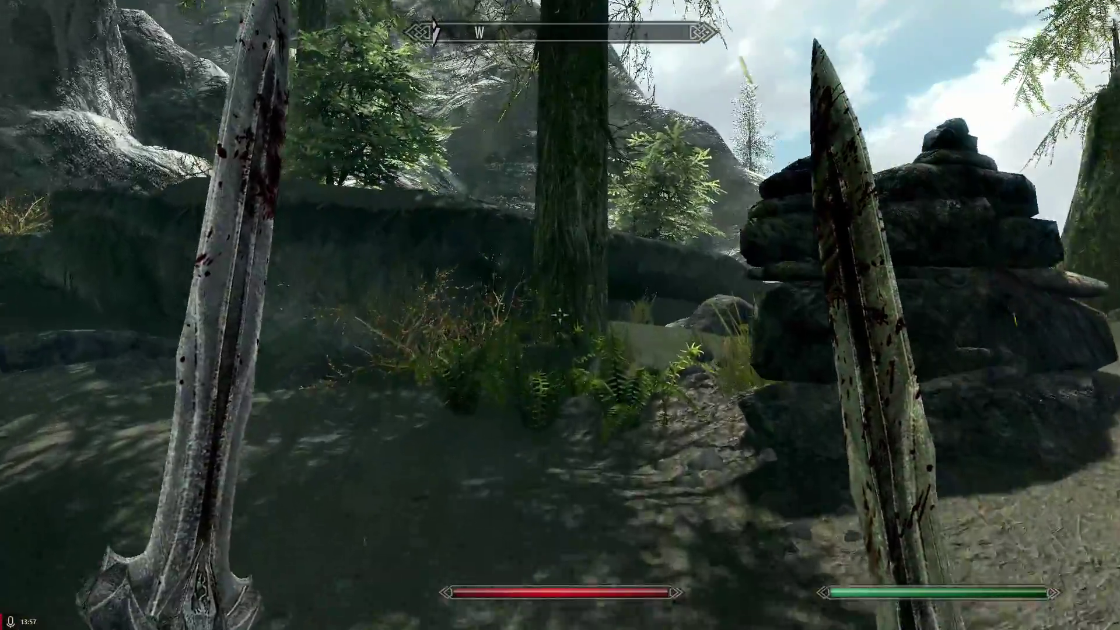
{"action": "key", "text": "w"}
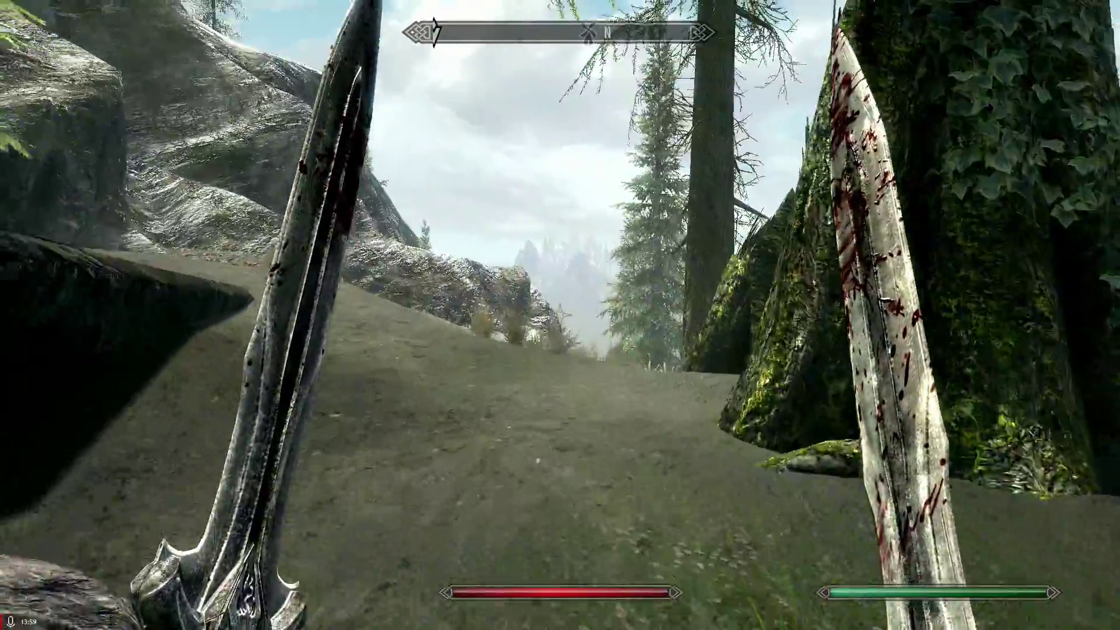
{"action": "key", "text": "w"}
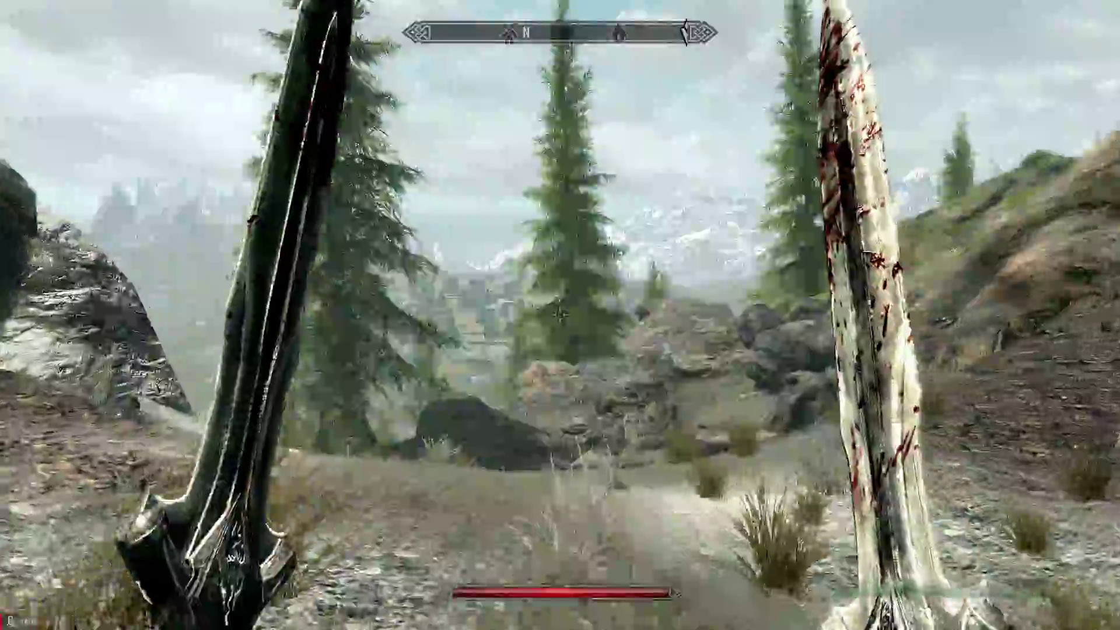
{"action": "key", "text": "w"}
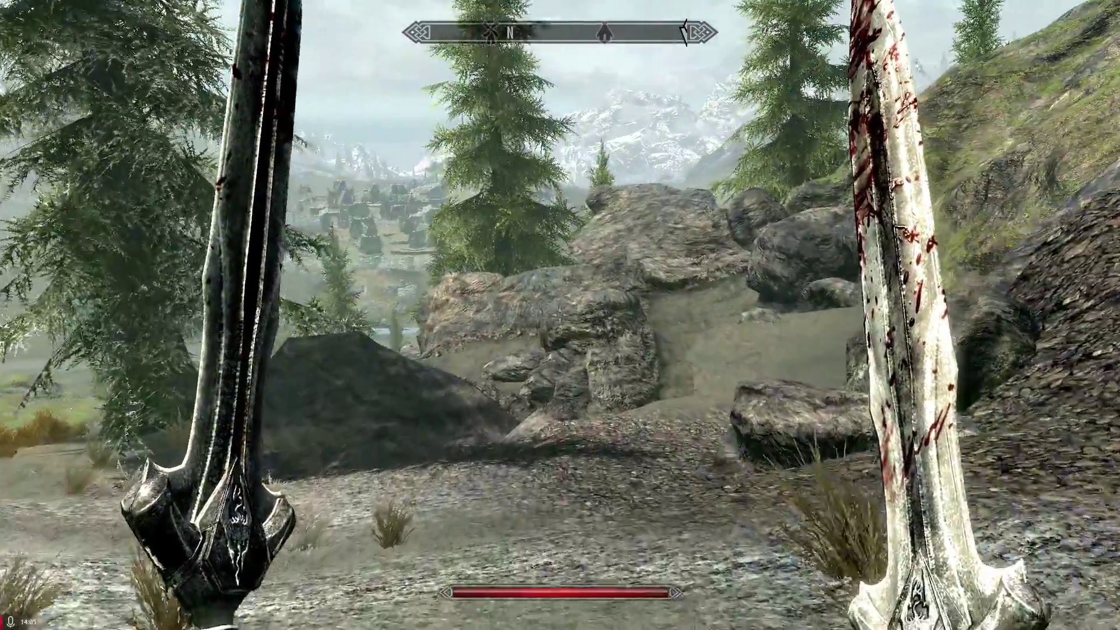
{"action": "key", "text": "w"}
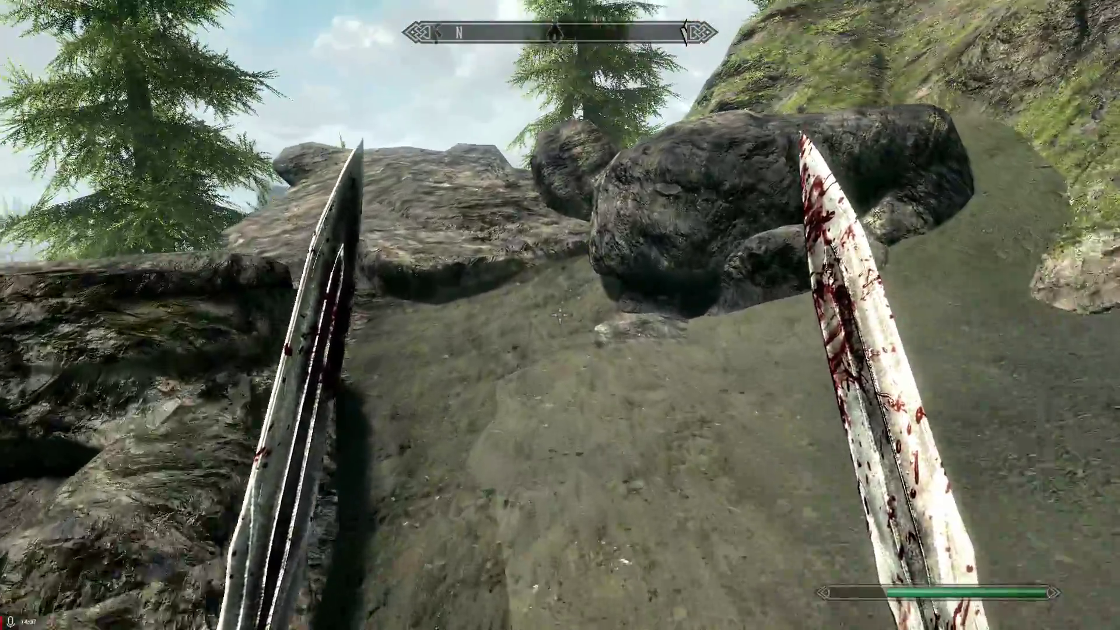
{"action": "key", "text": "w"}
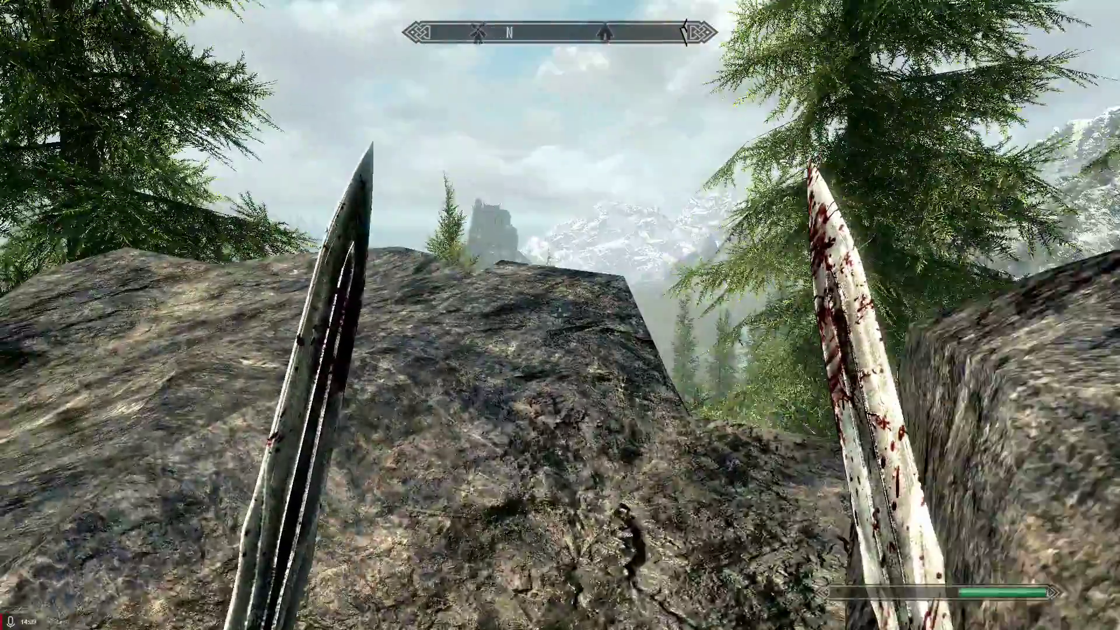
{"action": "key", "text": "w"}
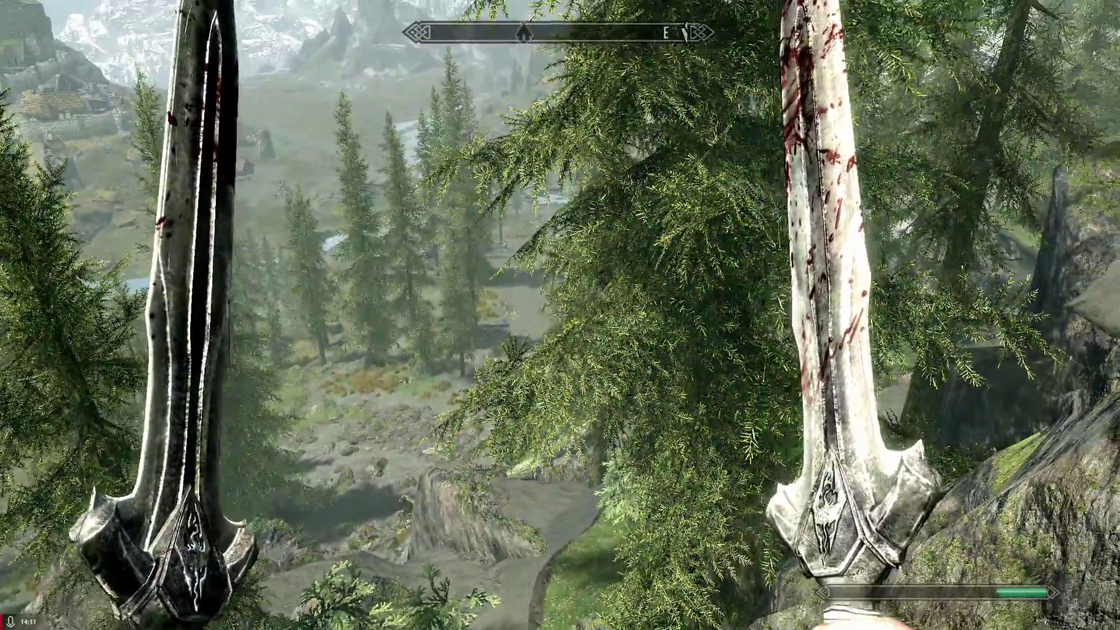
{"action": "key", "text": "w"}
{"action": "key", "text": "w"}
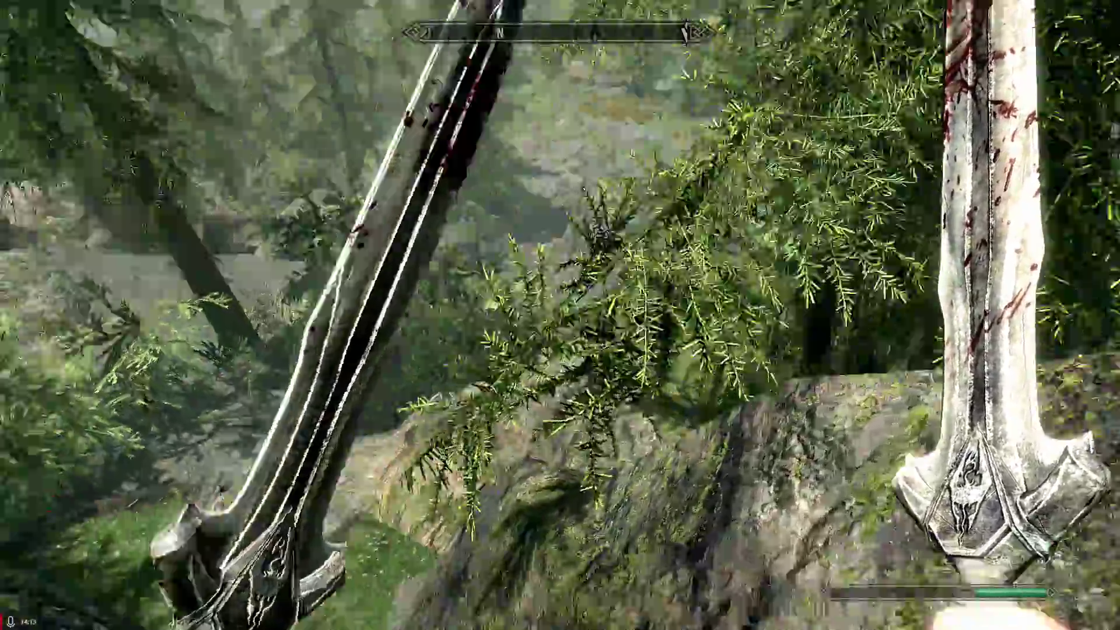
{"action": "key", "text": "w"}
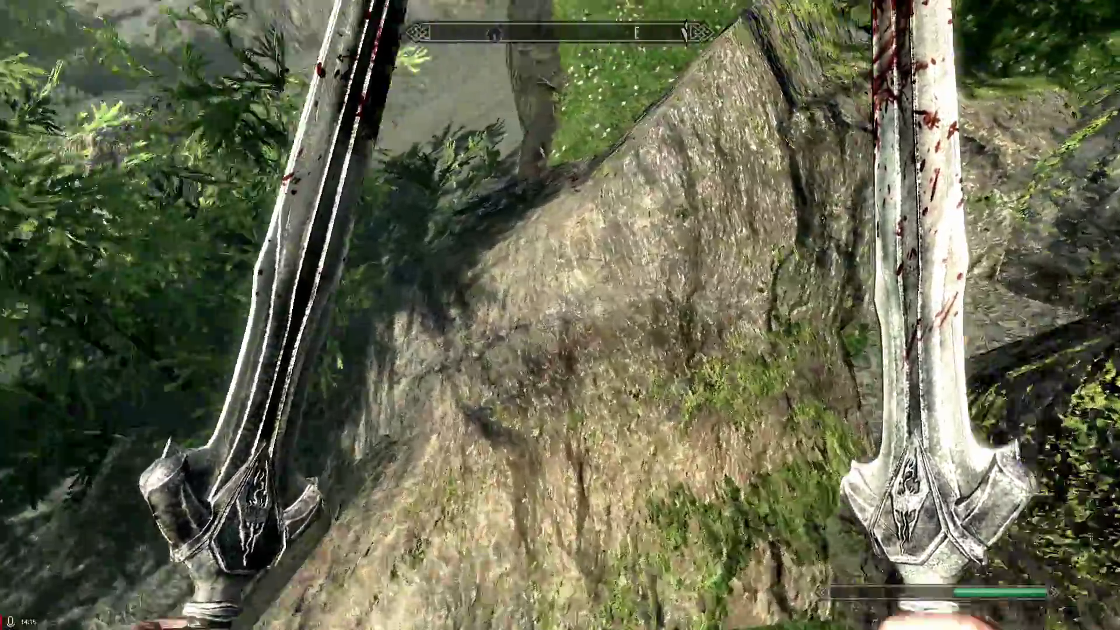
{"action": "key", "text": "w"}
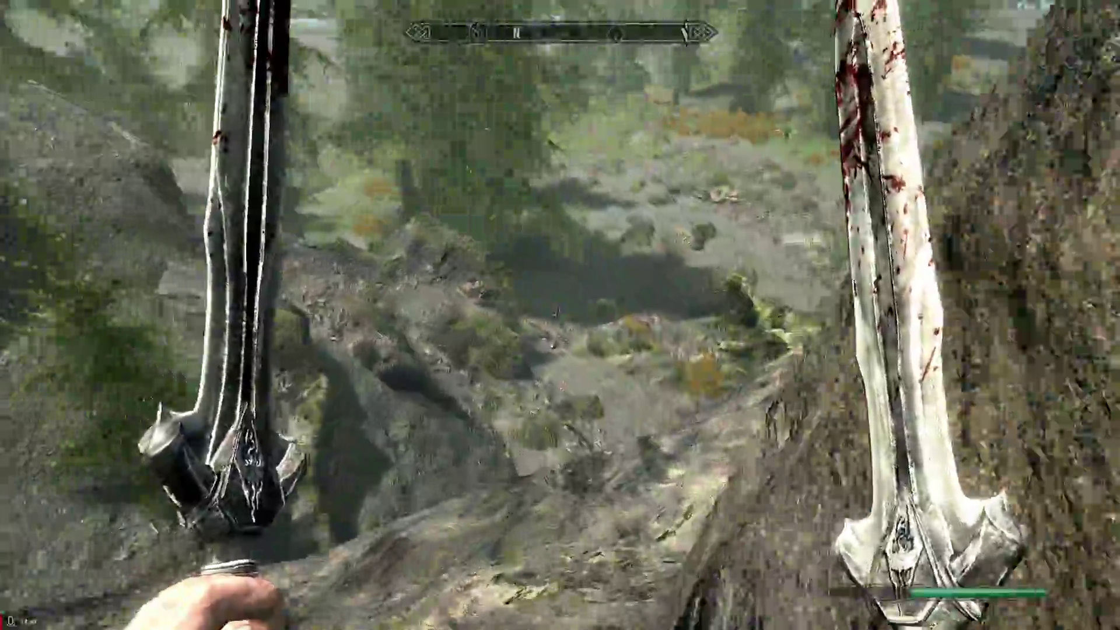
{"action": "key", "text": "w"}
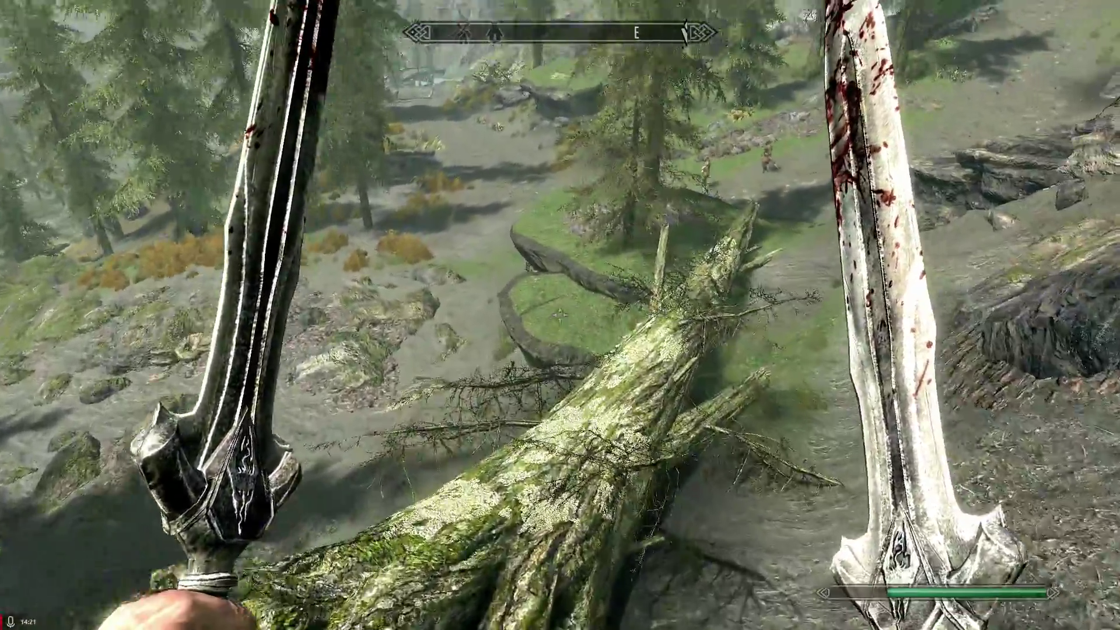
{"action": "key", "text": "w"}
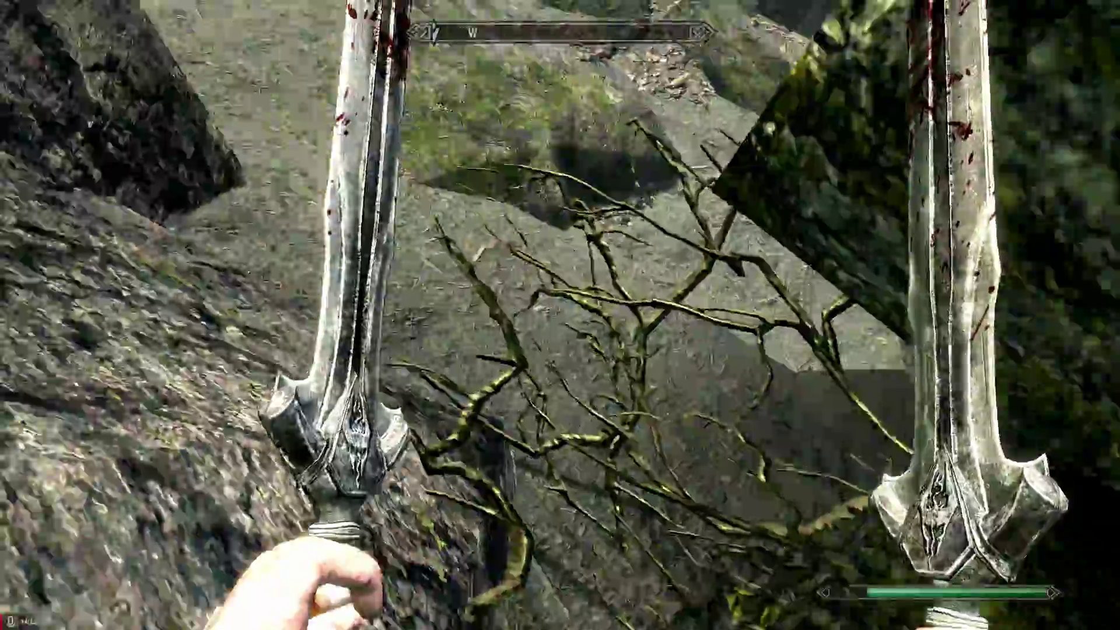
{"action": "key", "text": "w"}
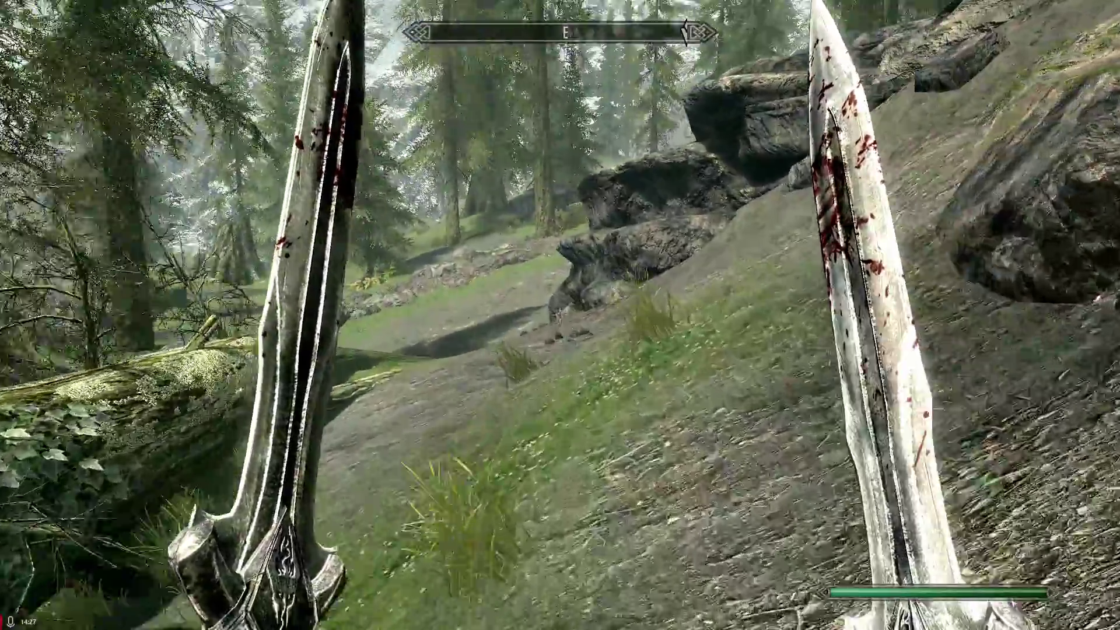
{"action": "key", "text": "w"}
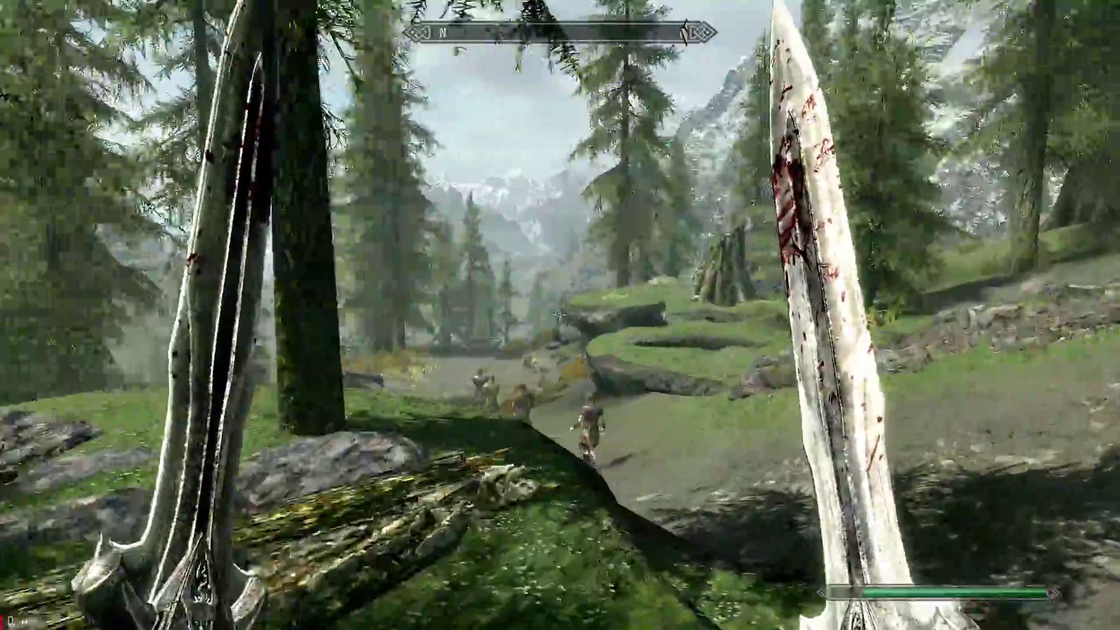
{"action": "key", "text": "w"}
{"action": "key", "text": "w"}
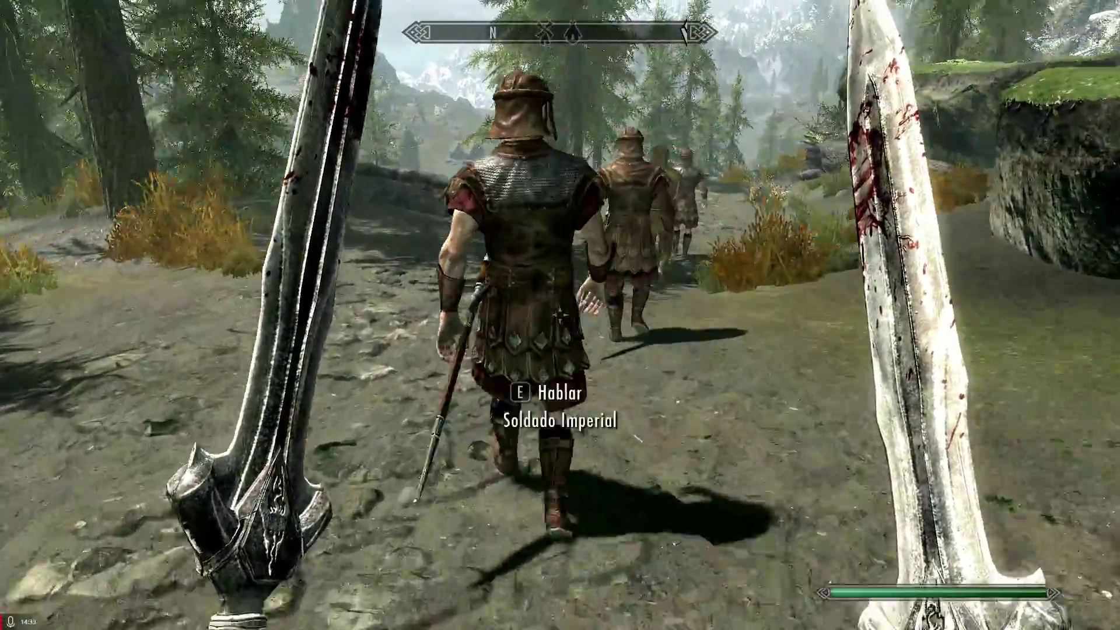
{"action": "left_click", "coordinate": [560, 315]}
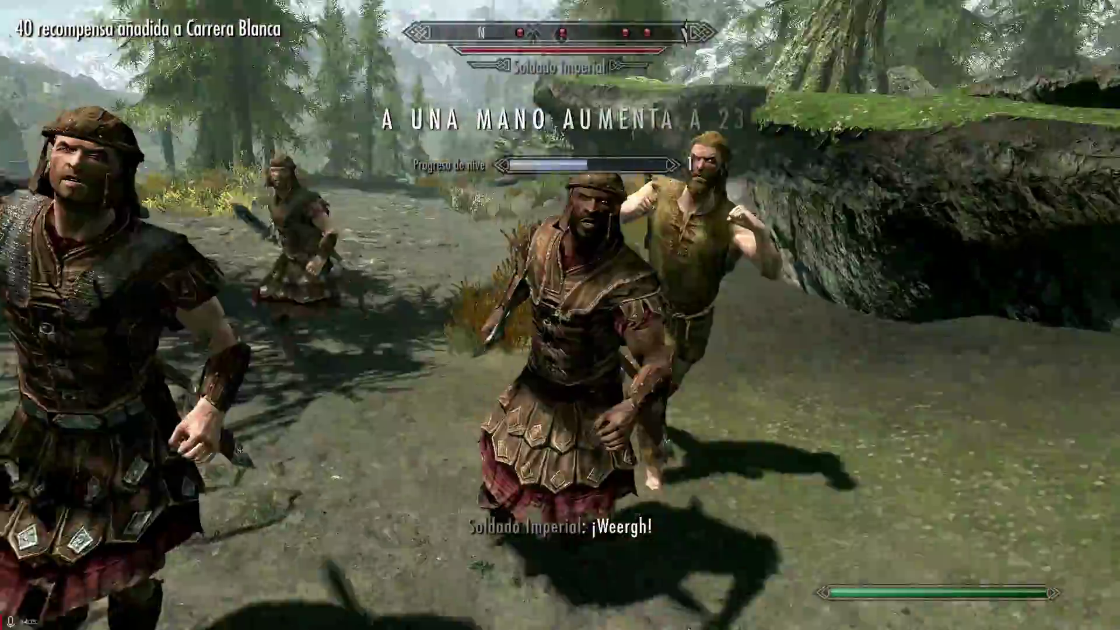
{"action": "left_click", "coordinate": [560, 316]}
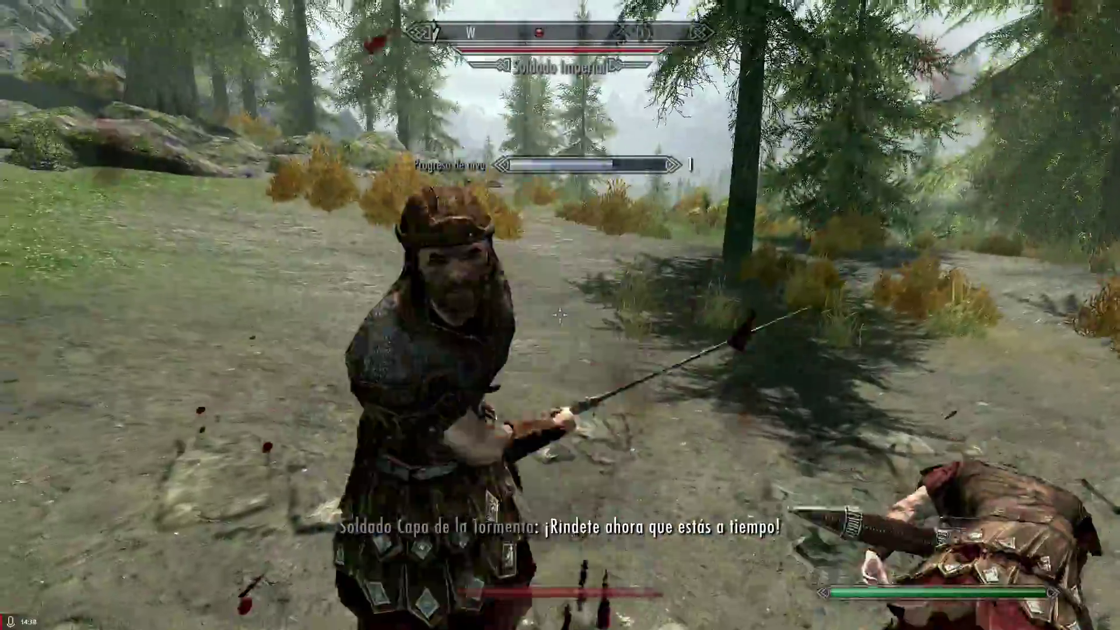
{"action": "left_click", "coordinate": [560, 315]}
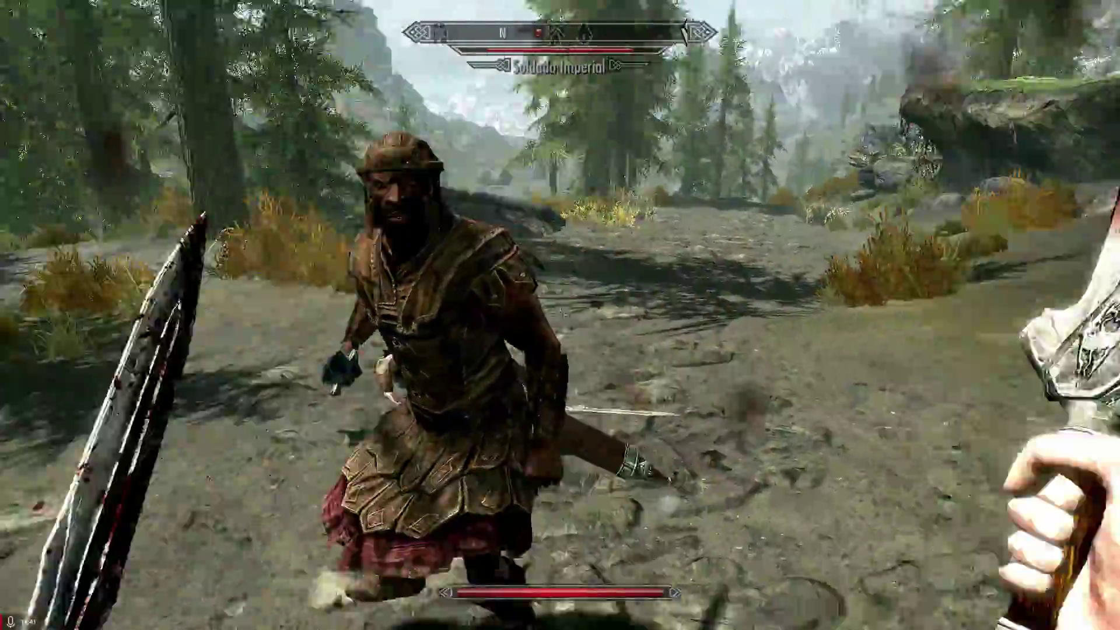
{"action": "left_click", "coordinate": [560, 315]}
{"action": "left_click", "coordinate": [560, 315]}
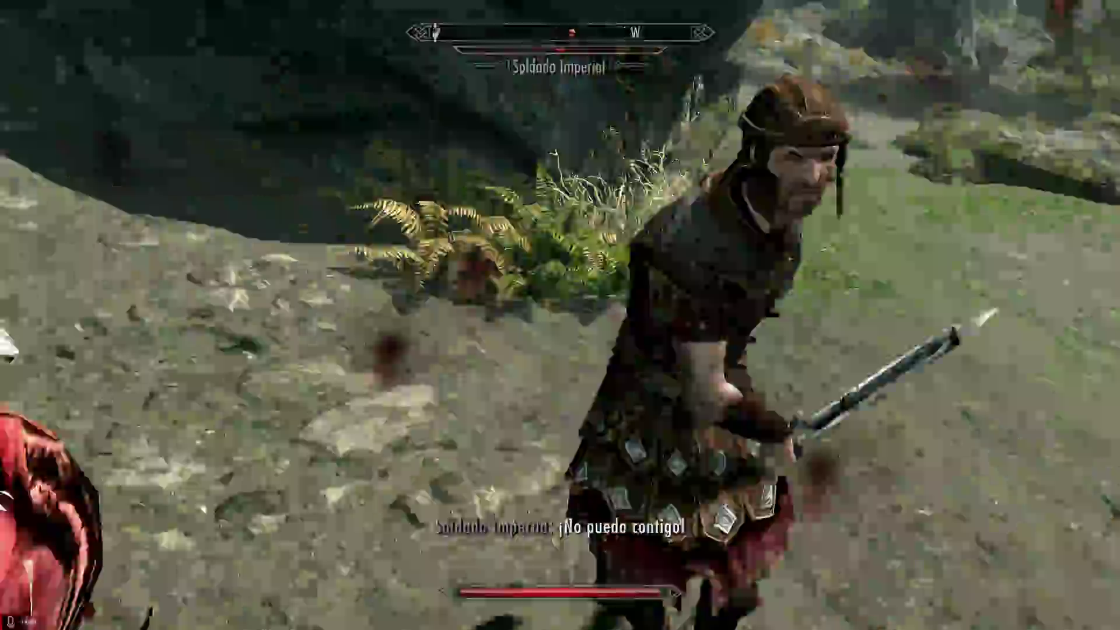
{"action": "left_click", "coordinate": [560, 315]}
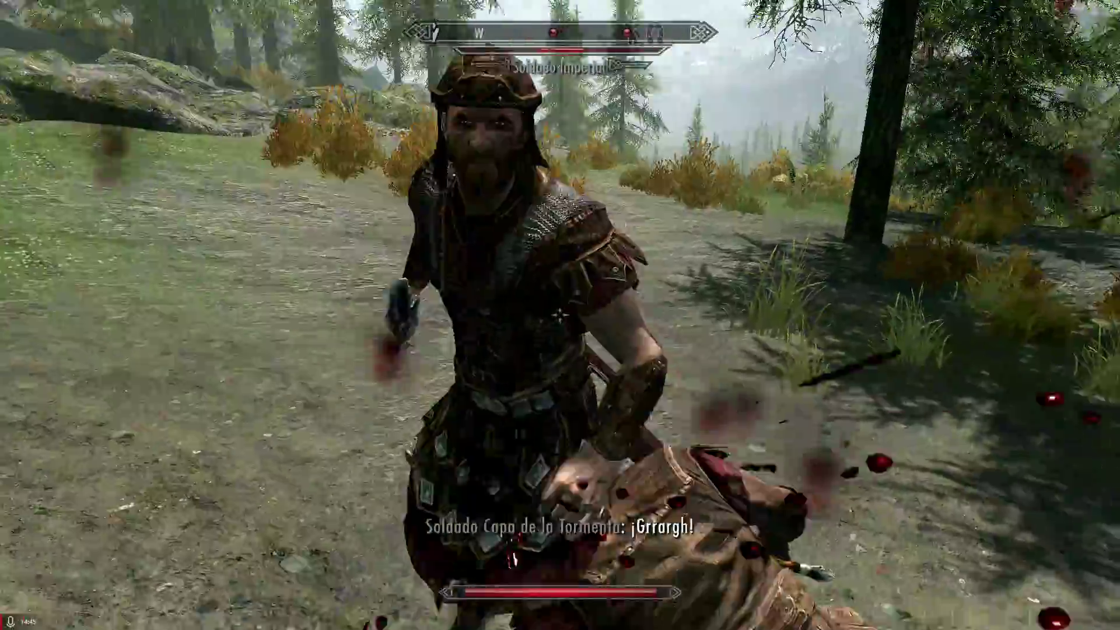
{"action": "left_click", "coordinate": [560, 315]}
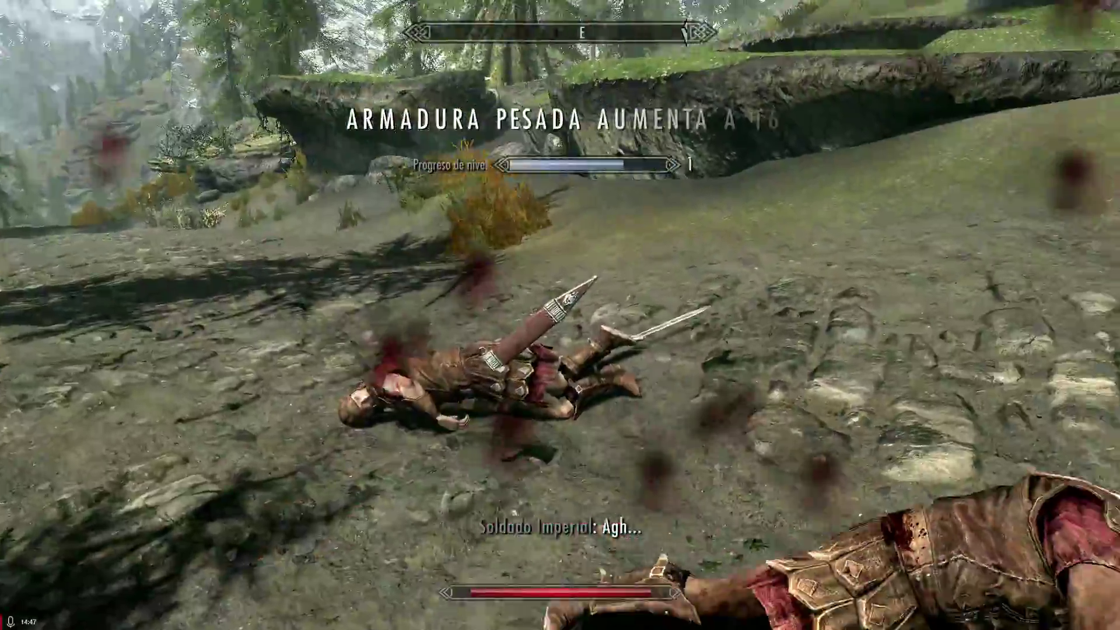
{"action": "left_click", "coordinate": [560, 315]}
{"action": "left_click", "coordinate": [560, 315]}
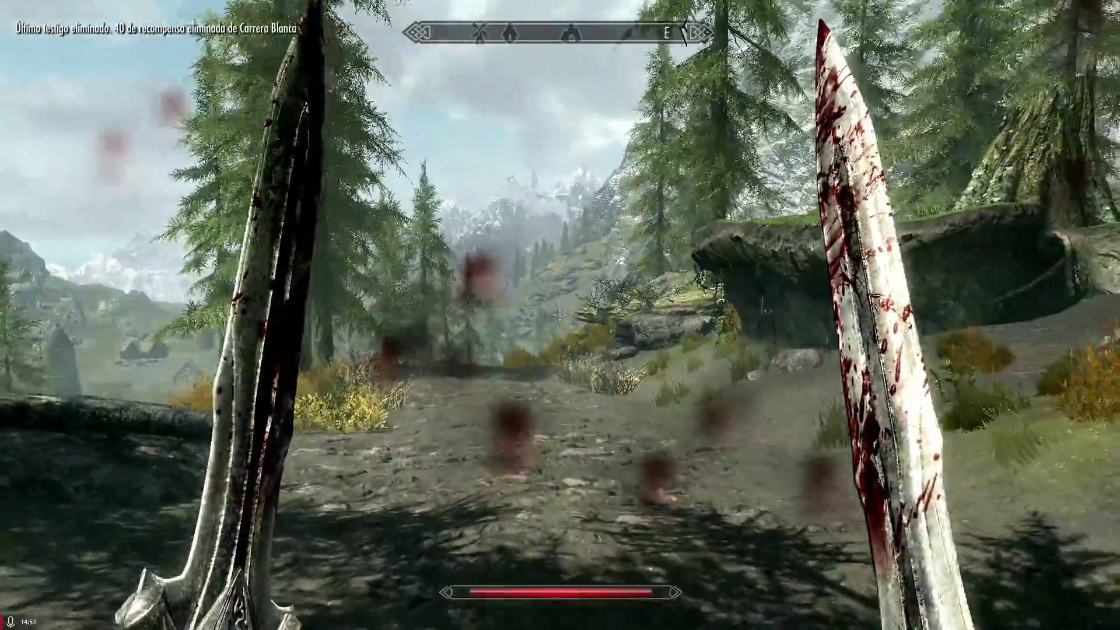
Follow the road to the stone bridges in game and examine the road, terrain and bridge textures.
{"action": "key", "text": "w"}
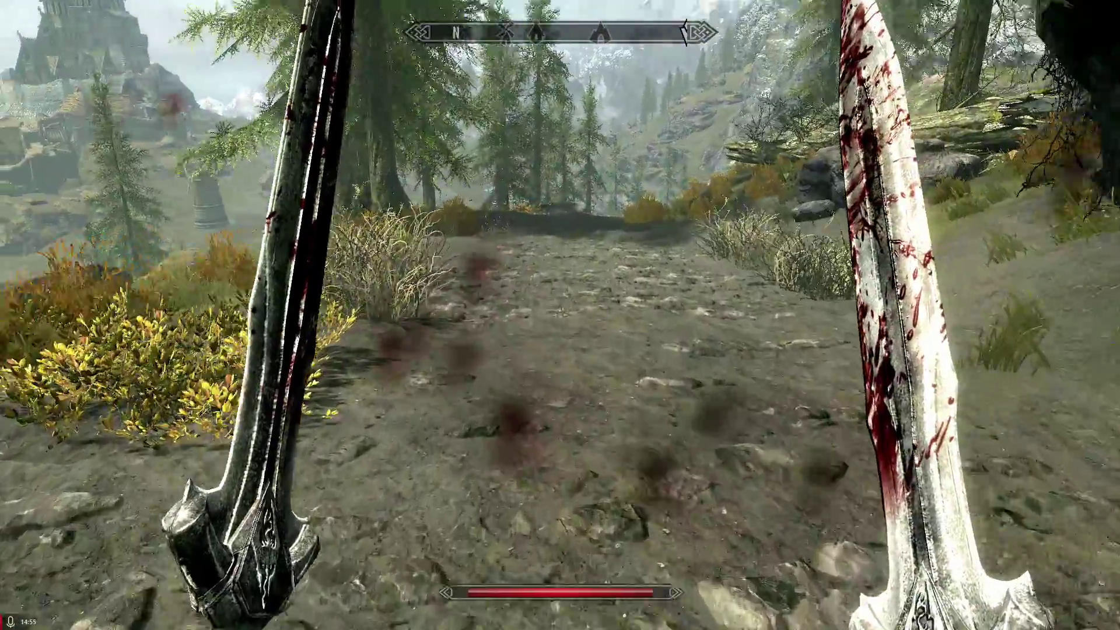
{"action": "left_click", "coordinate": [560, 316]}
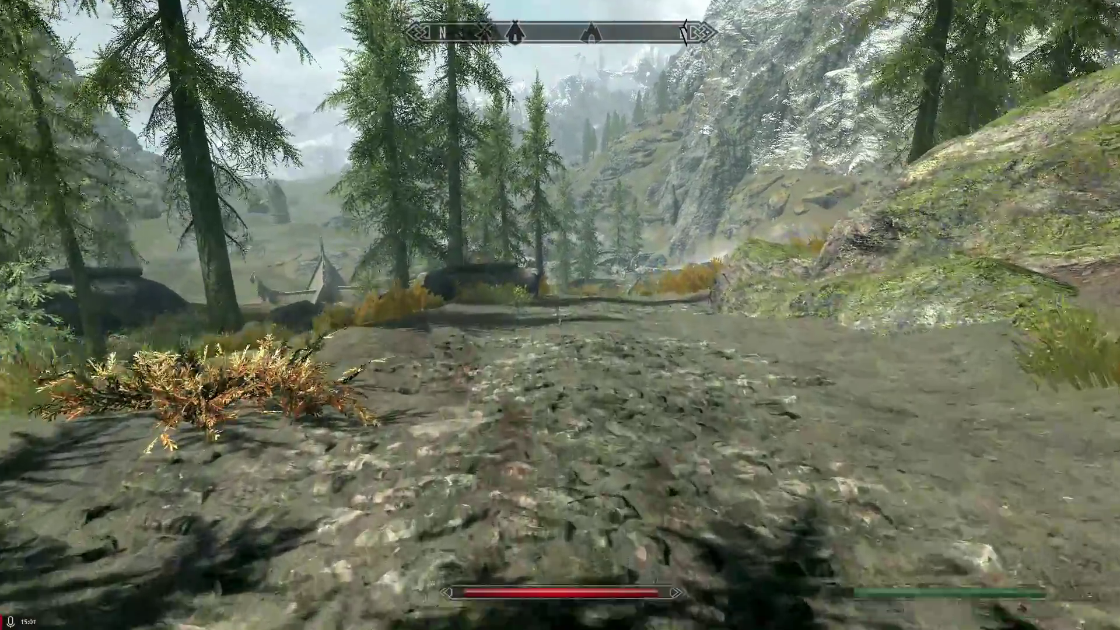
{"action": "key", "text": "w"}
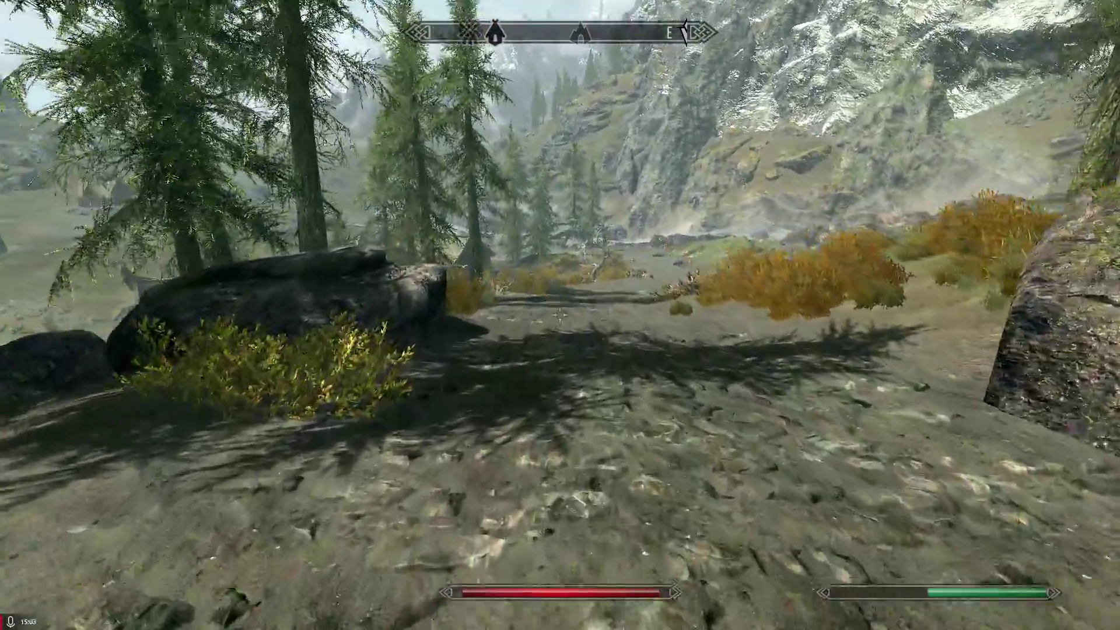
{"action": "key", "text": "alt"}
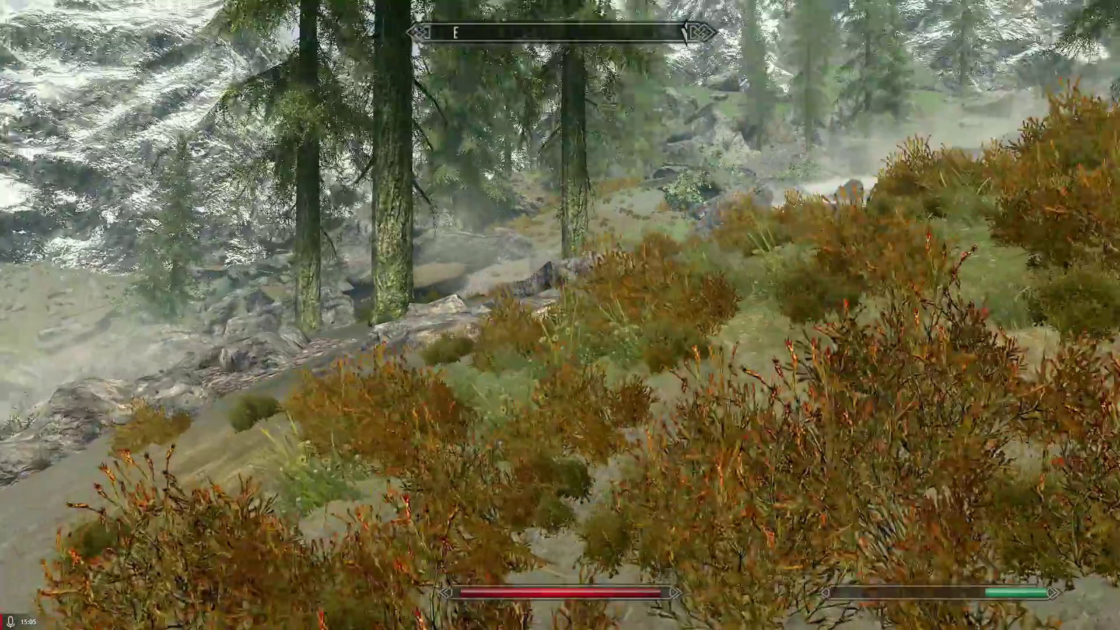
{"action": "key", "text": "w"}
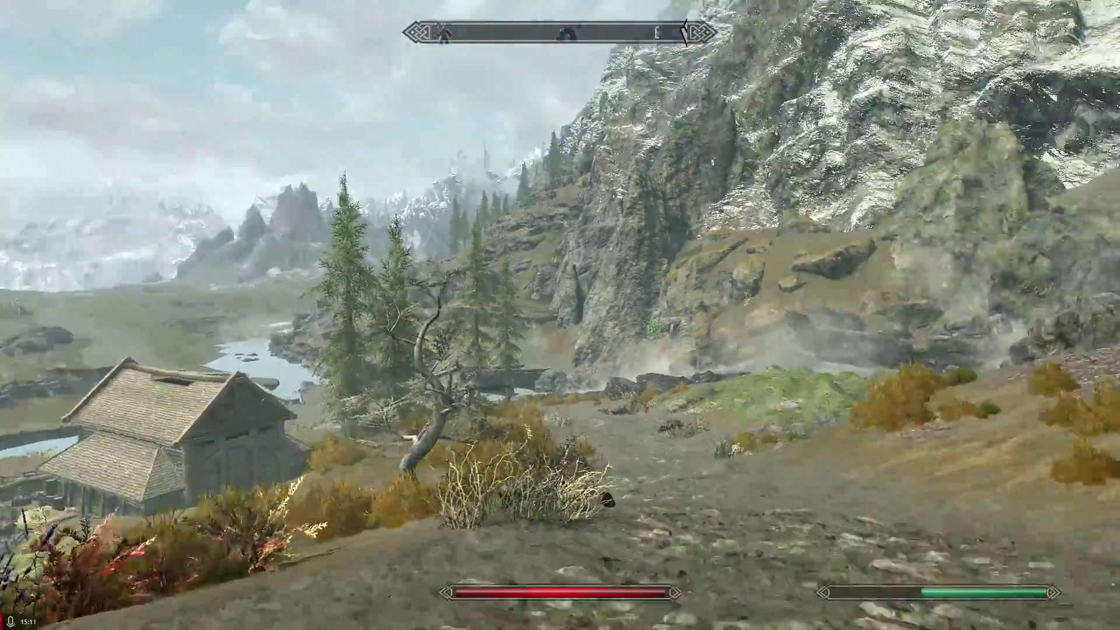
{"action": "key", "text": "w"}
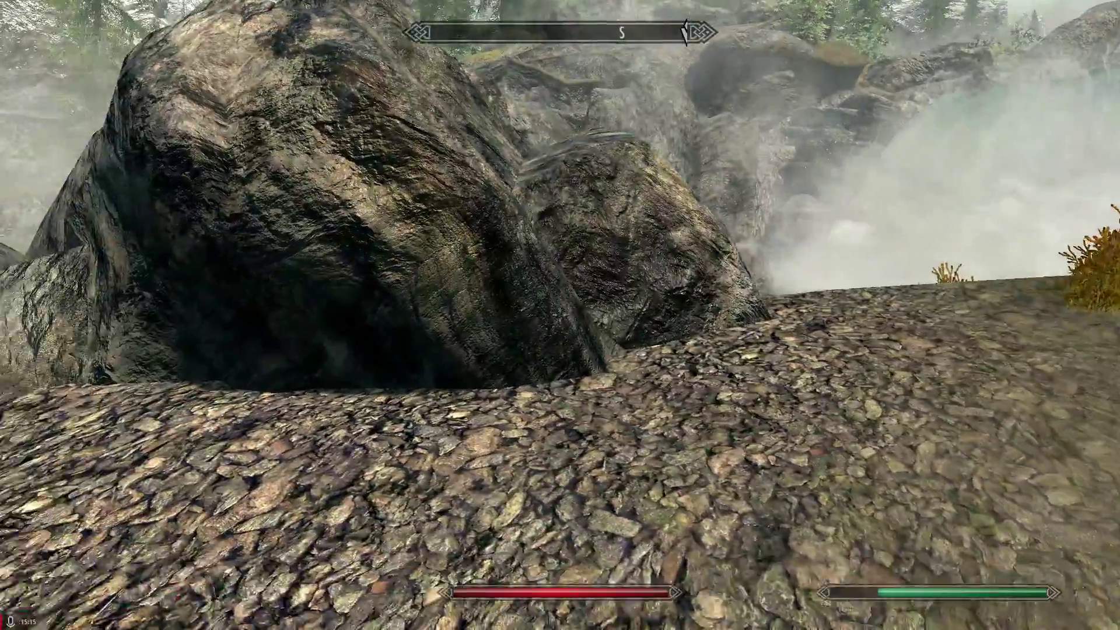
{"action": "key", "text": "w"}
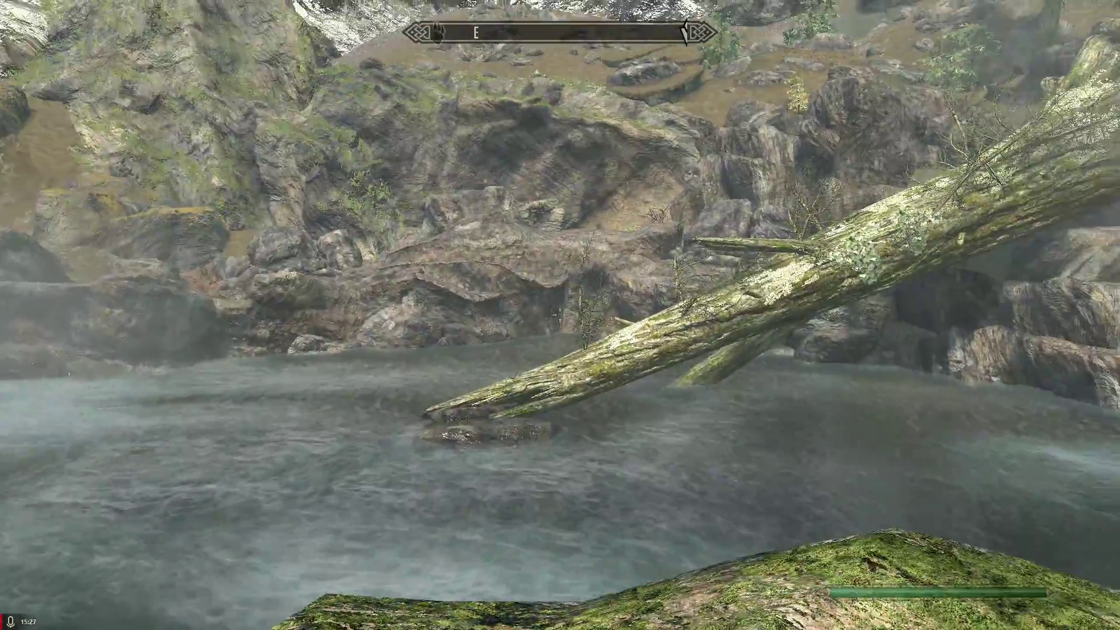
{"action": "key", "text": "w"}
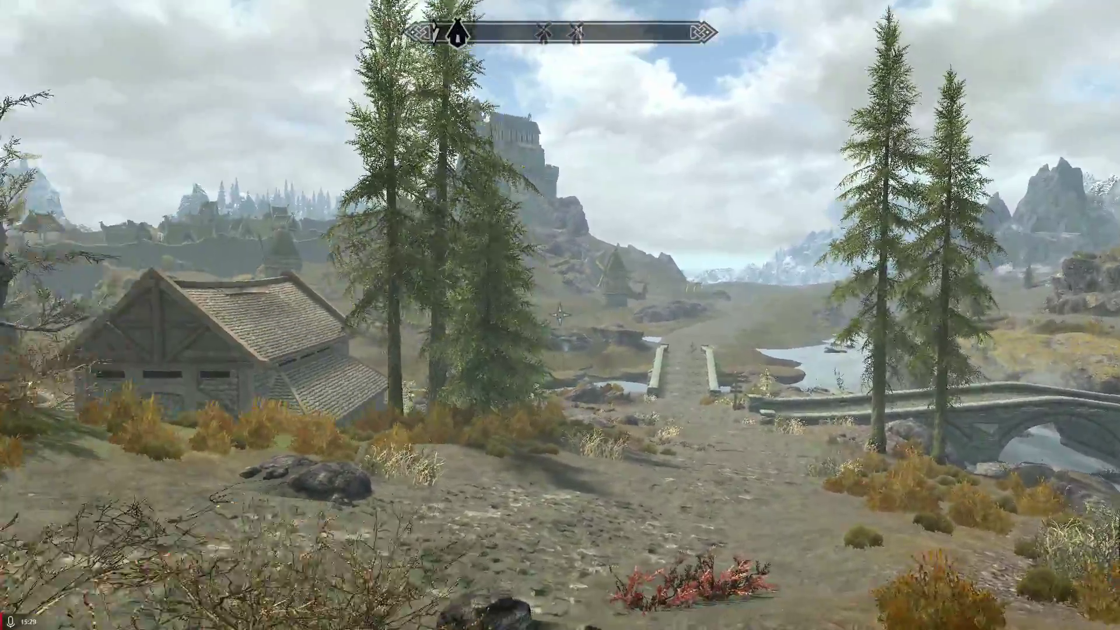
{"action": "key", "text": "w"}
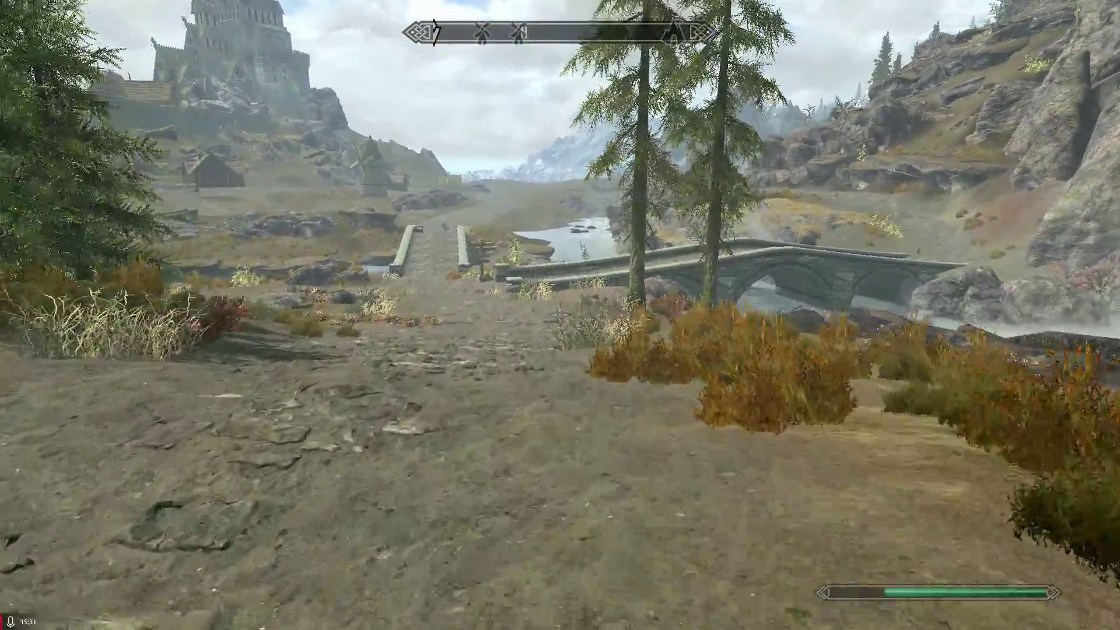
{"action": "key", "text": "w"}
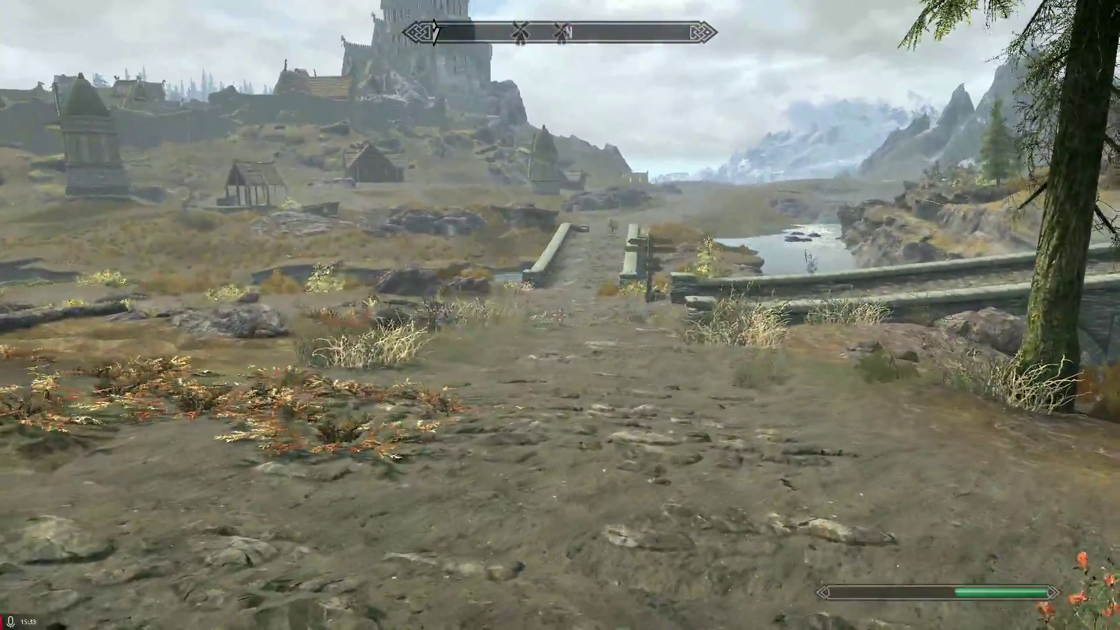
{"action": "key", "text": "w"}
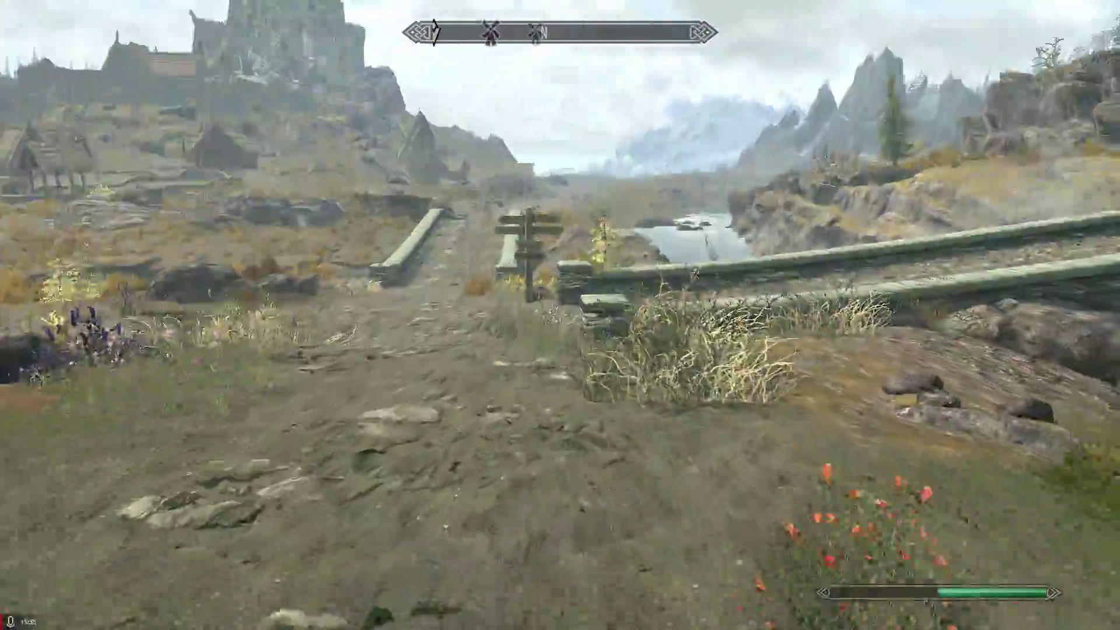
{"action": "key", "text": "w"}
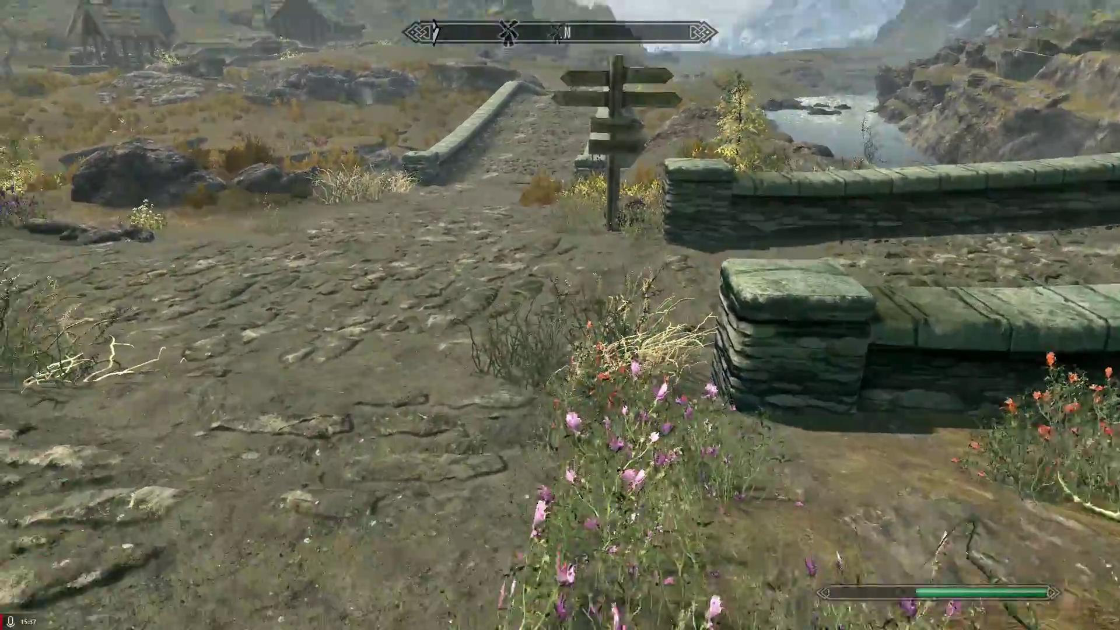
{"action": "key", "text": "w"}
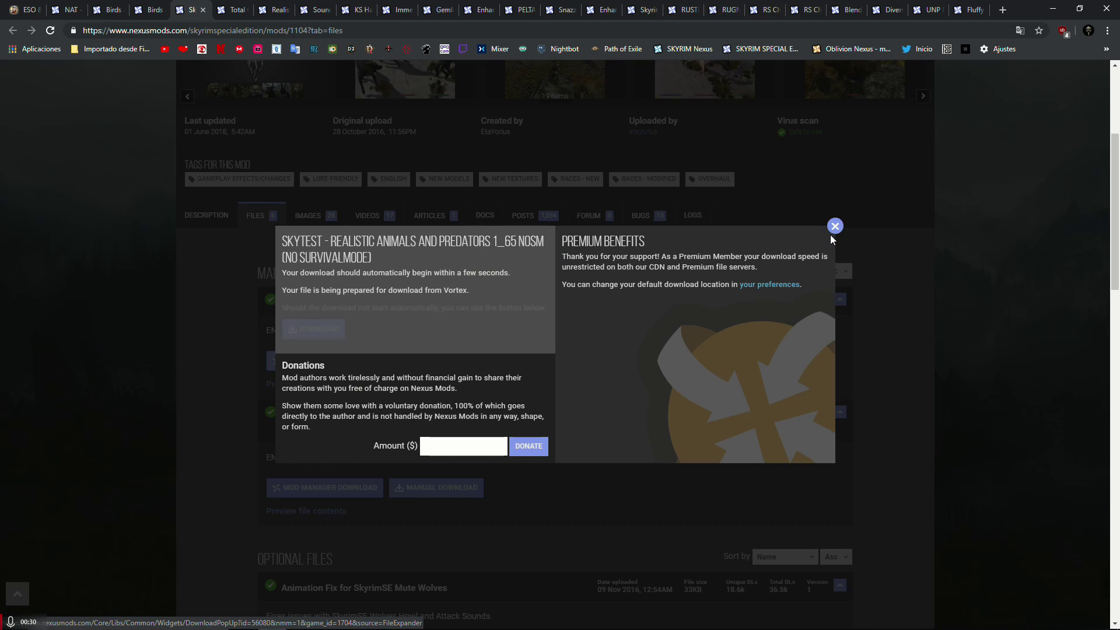
Close the SkyTEST page and download Birds and Flocks SSE Edition v2.0 - Spanish Translation with the mod manager, closing its page as well.
{"action": "left_click", "coordinate": [834, 227]}
{"action": "left_click", "coordinate": [202, 10]}
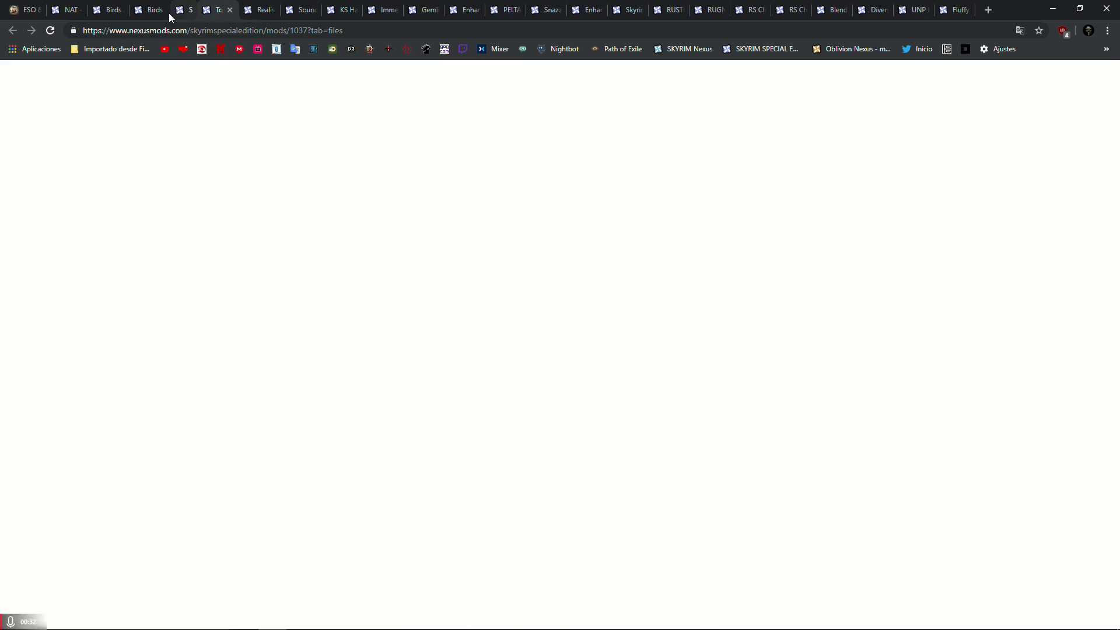
{"action": "left_click", "coordinate": [155, 11]}
{"action": "scroll", "coordinate": [244, 413], "scroll_direction": "down", "scroll_amount": 5}
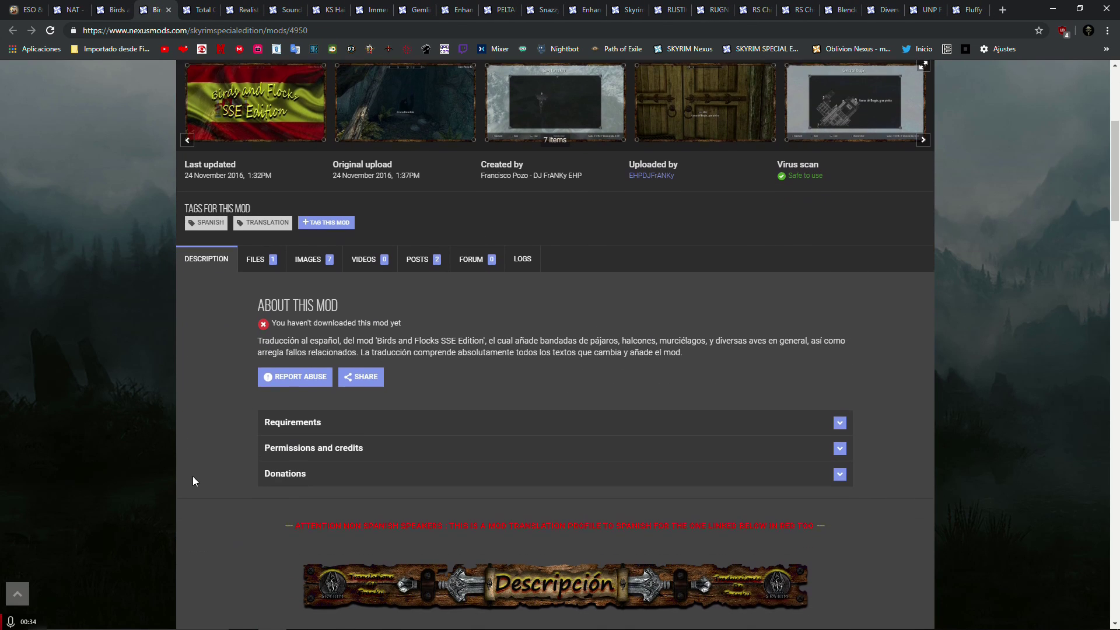
{"action": "left_click", "coordinate": [251, 257]}
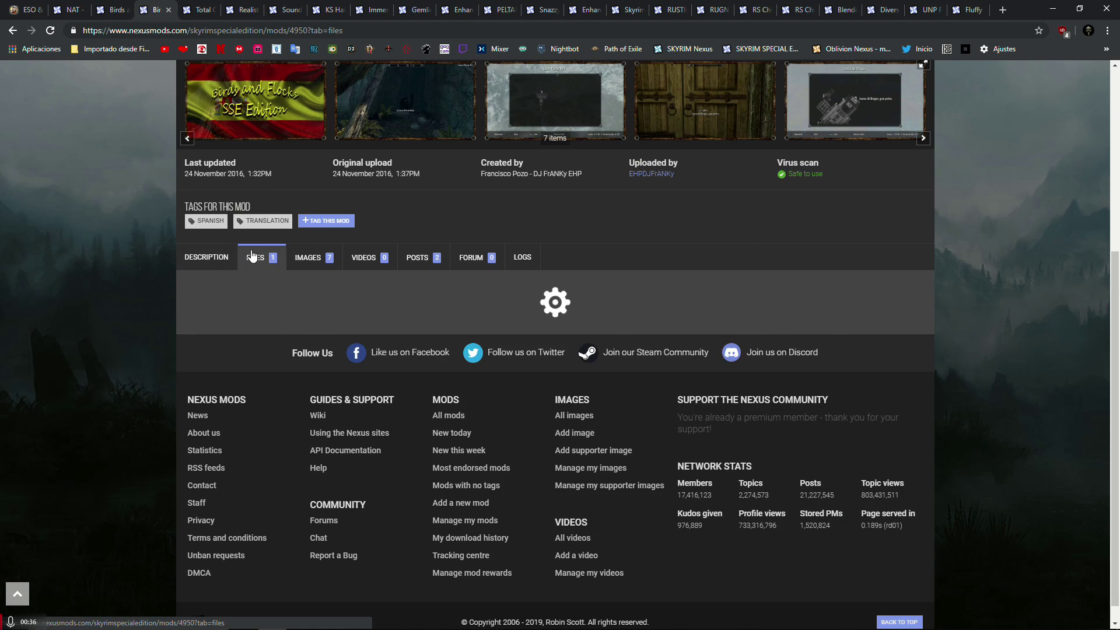
{"action": "left_click", "coordinate": [288, 403]}
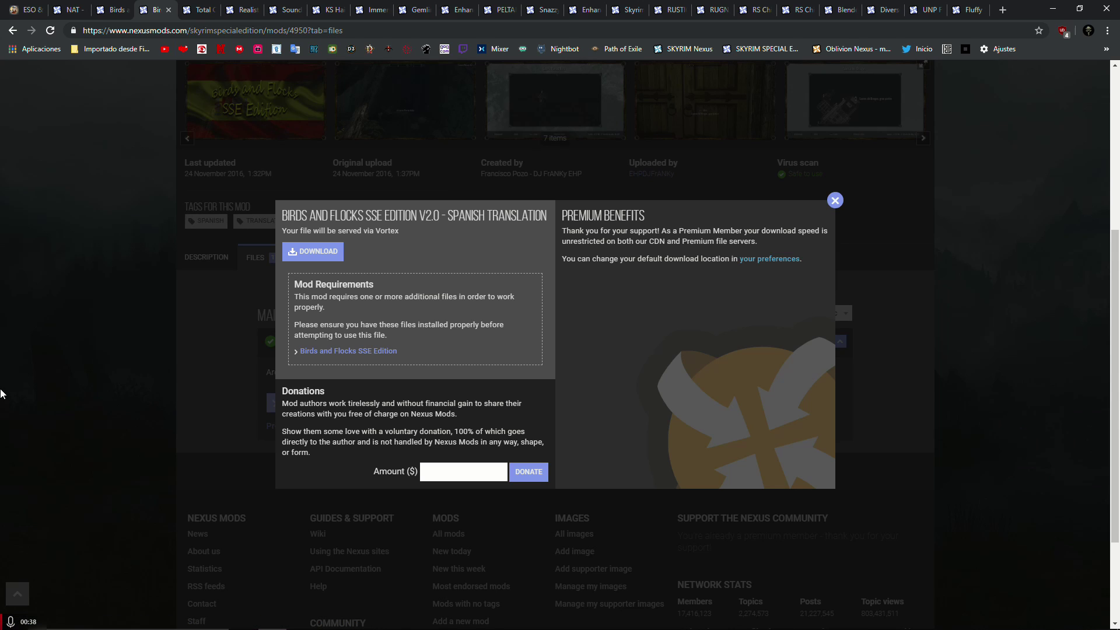
{"action": "left_click", "coordinate": [315, 252]}
{"action": "left_click", "coordinate": [168, 10]}
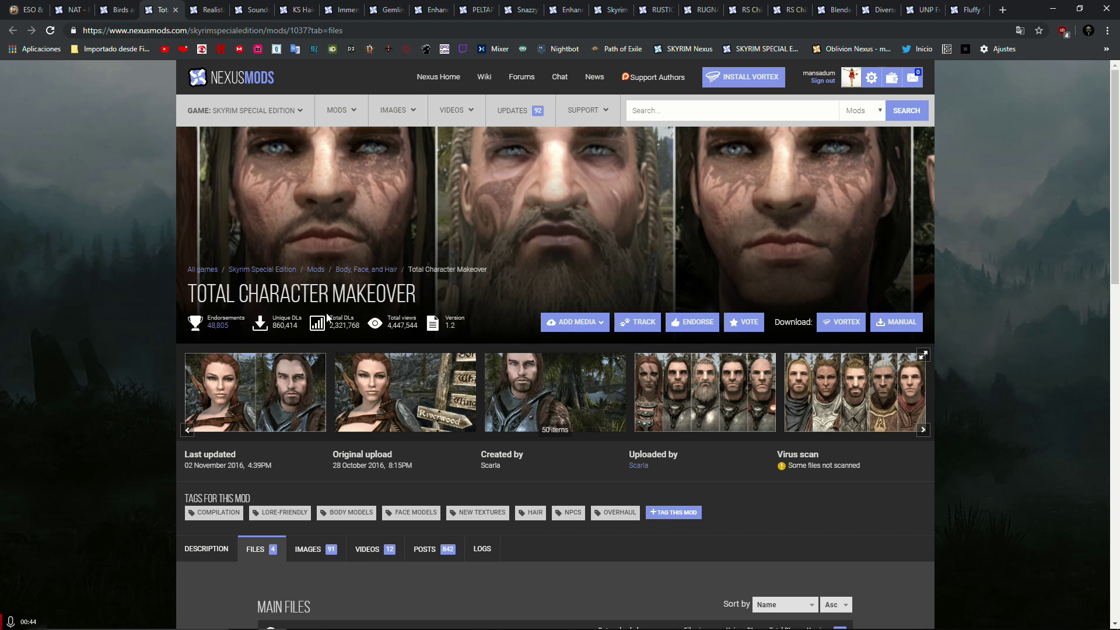
Review the Total Character Makeover files and download the main file, Total Character Makeover 1.2, with the mod manager.
{"action": "scroll", "coordinate": [256, 476], "scroll_direction": "down", "scroll_amount": 6}
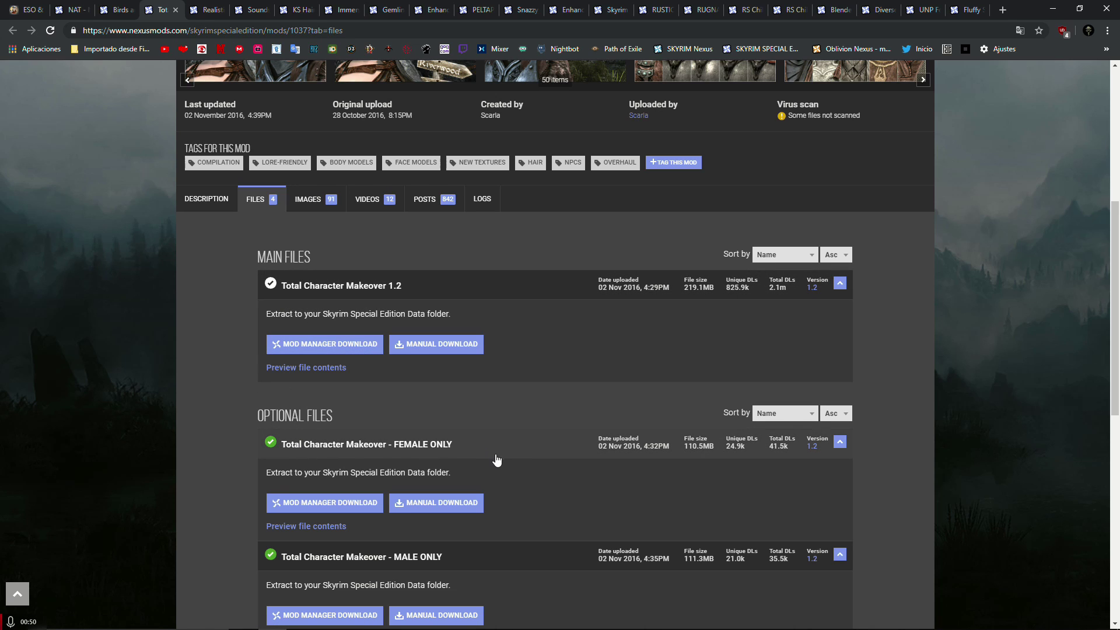
{"action": "scroll", "coordinate": [168, 451], "scroll_direction": "down", "scroll_amount": 3}
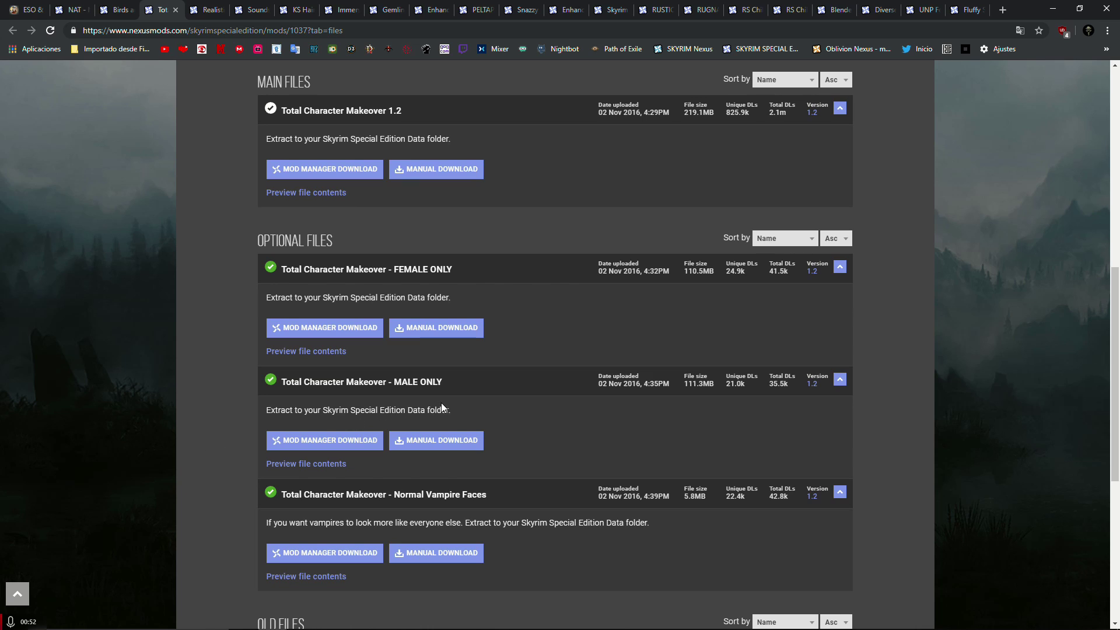
{"action": "scroll", "coordinate": [181, 492], "scroll_direction": "down", "scroll_amount": 2}
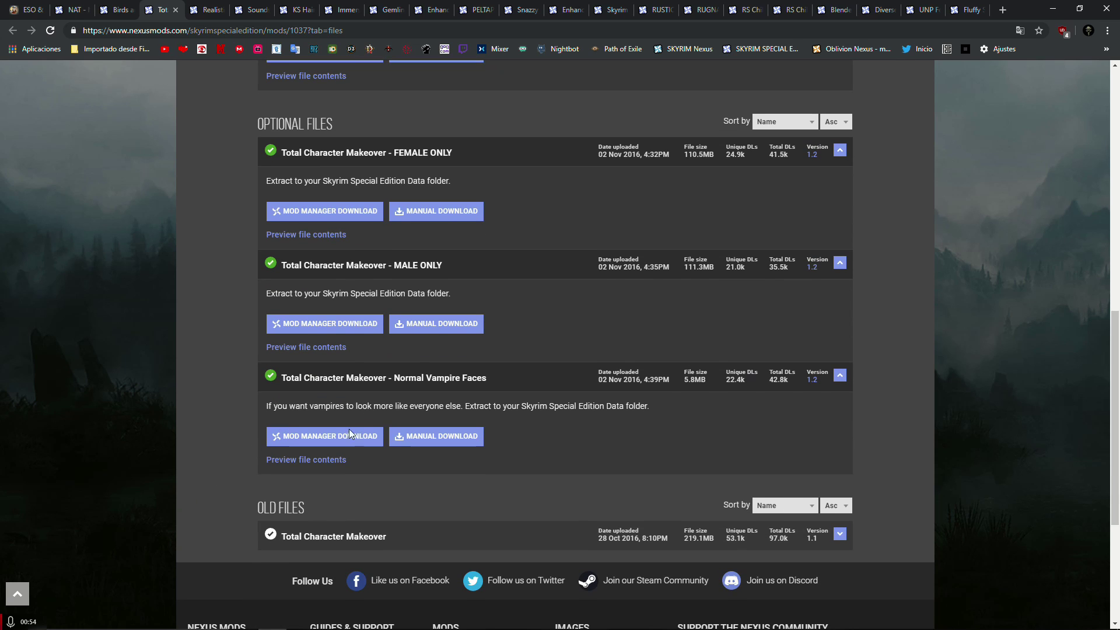
{"action": "scroll", "coordinate": [260, 426], "scroll_direction": "up", "scroll_amount": 5}
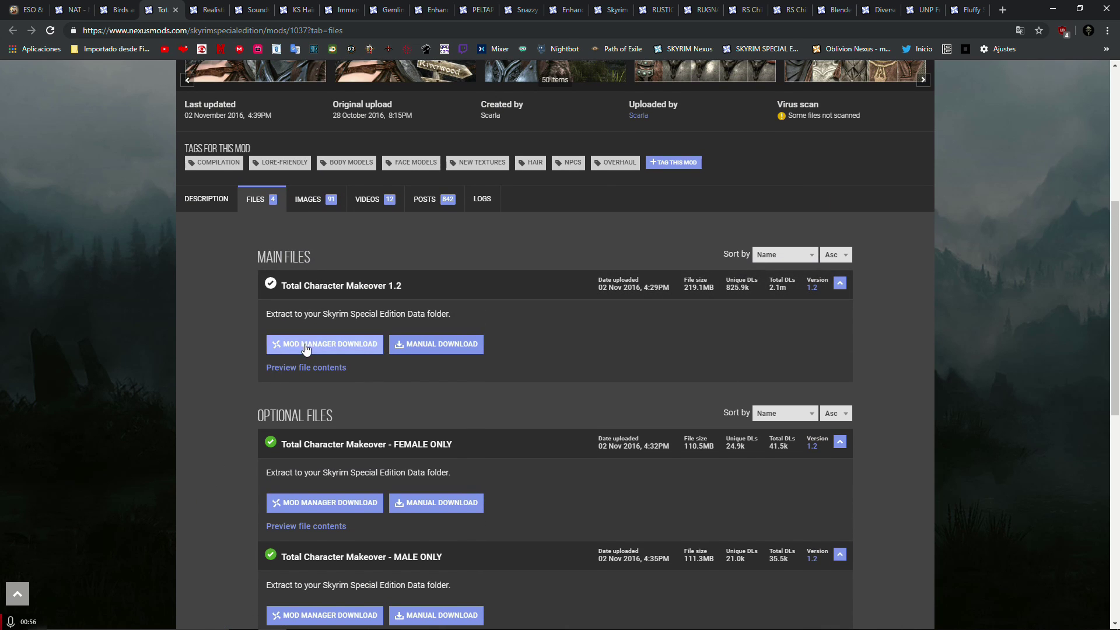
{"action": "left_click", "coordinate": [306, 350]}
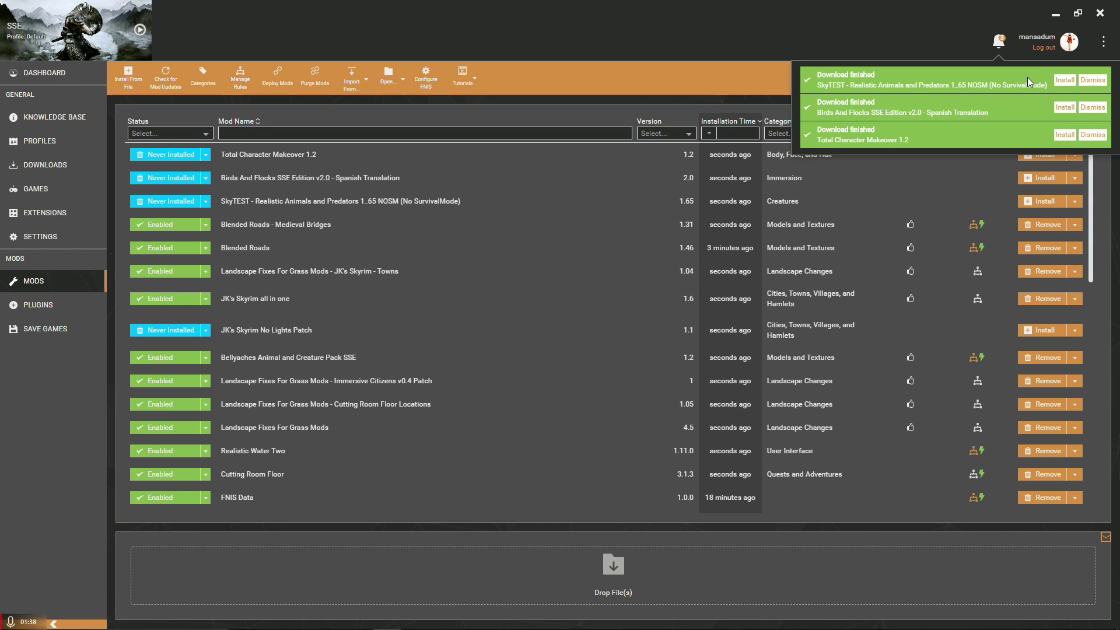
Install and enable SkyTEST - Realistic Animals and Predators 1_65 NOSM and the Birds And Flocks SSE Edition v2.0 Spanish translation.
{"action": "left_click", "coordinate": [1065, 80]}
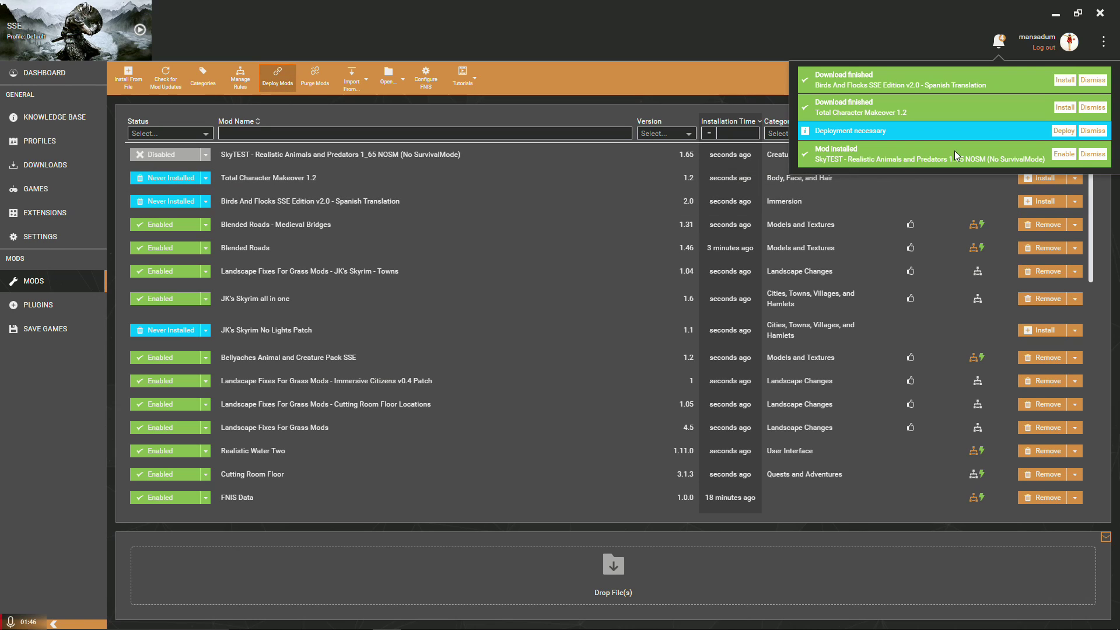
{"action": "left_click", "coordinate": [1065, 154]}
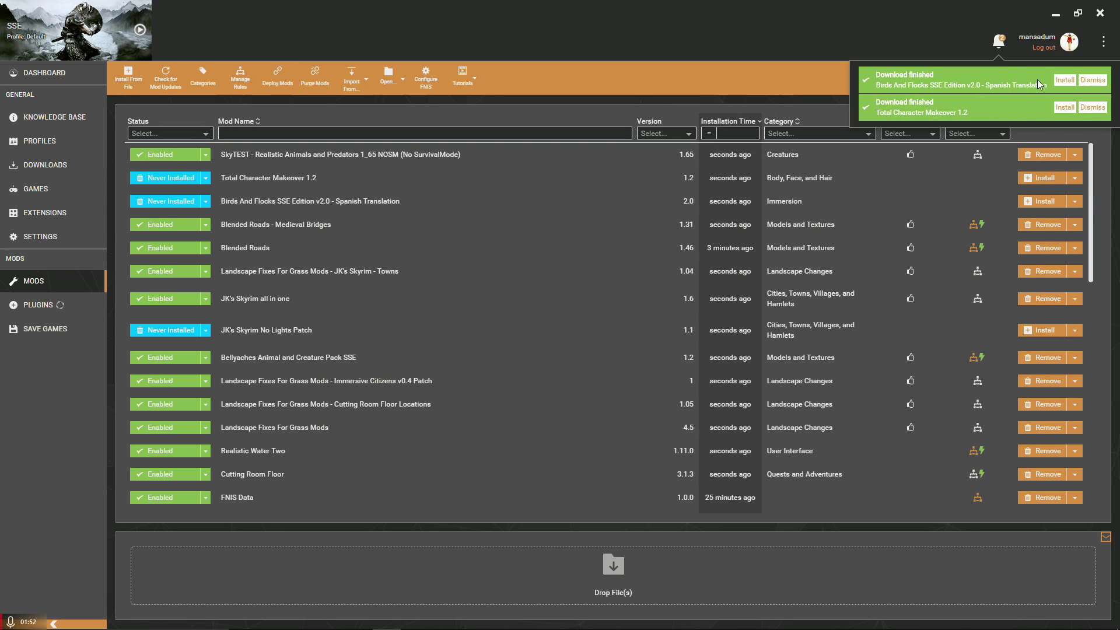
{"action": "left_click", "coordinate": [1064, 81]}
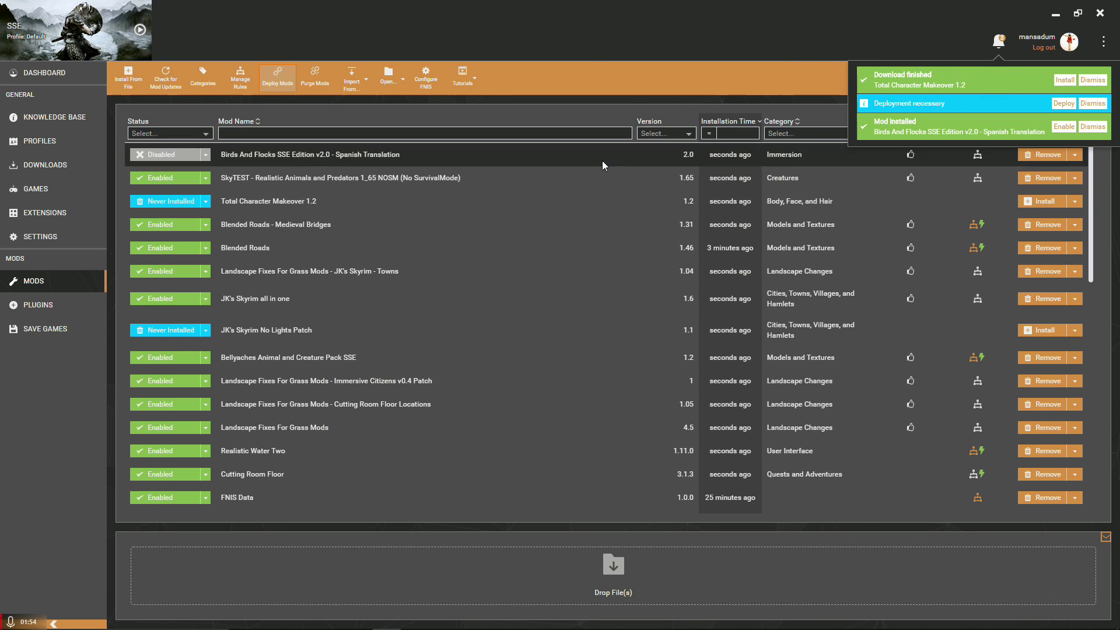
{"action": "left_click", "coordinate": [1067, 126]}
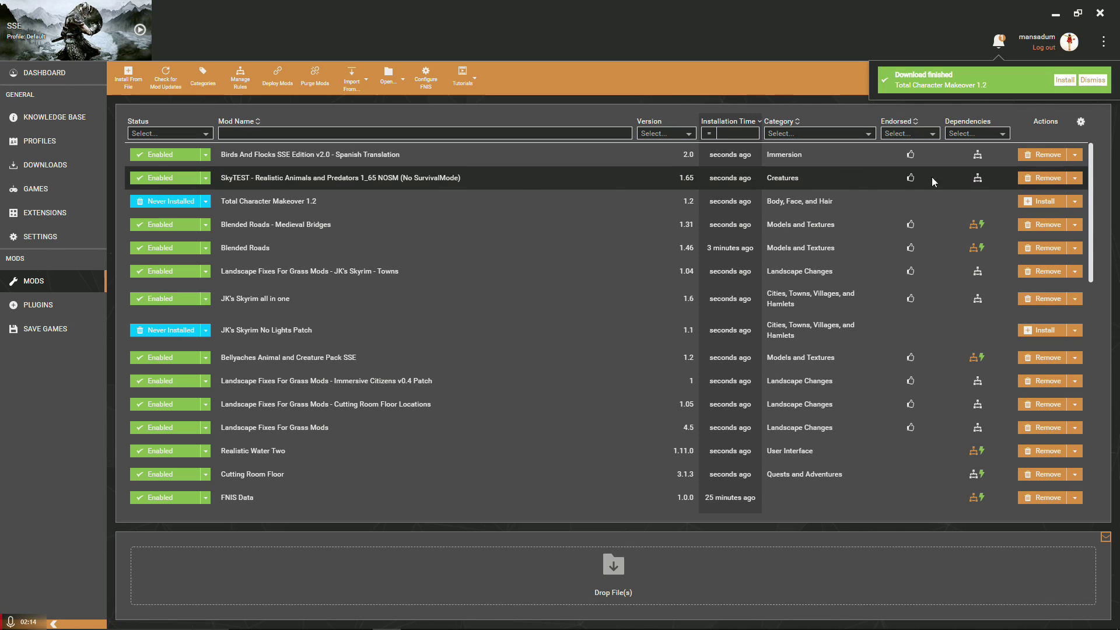
Add a rule that SkyTEST must load before Birds And Flocks SSE Edition v2.0 - Spanish Translation and deploy the mods.
{"action": "left_click_drag", "start_coordinate": [977, 179], "coordinate": [978, 156]}
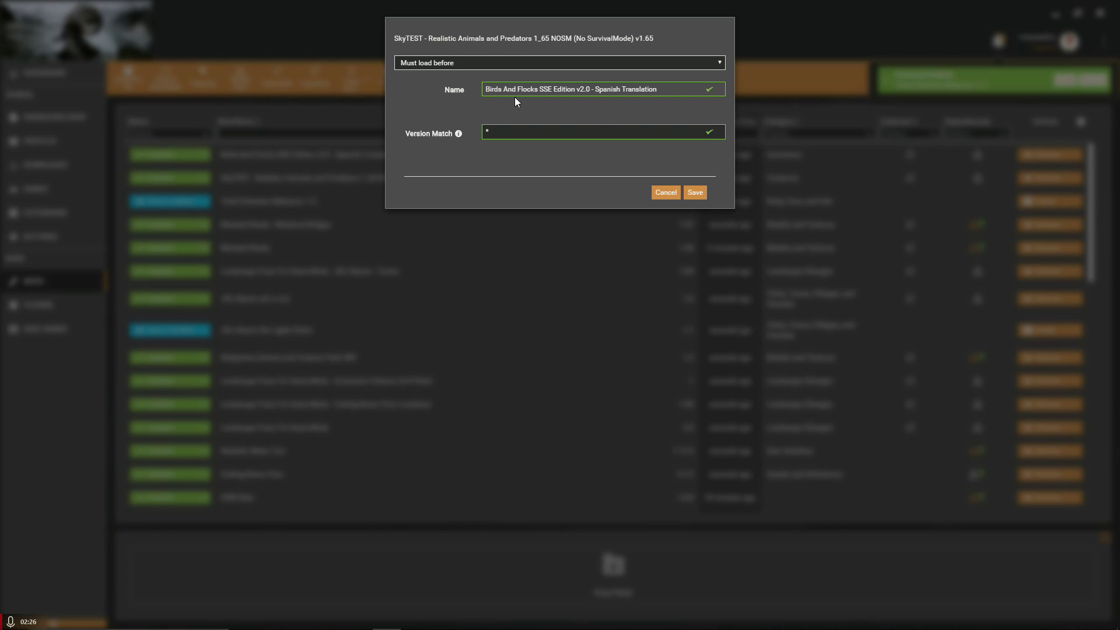
{"action": "left_click", "coordinate": [700, 196]}
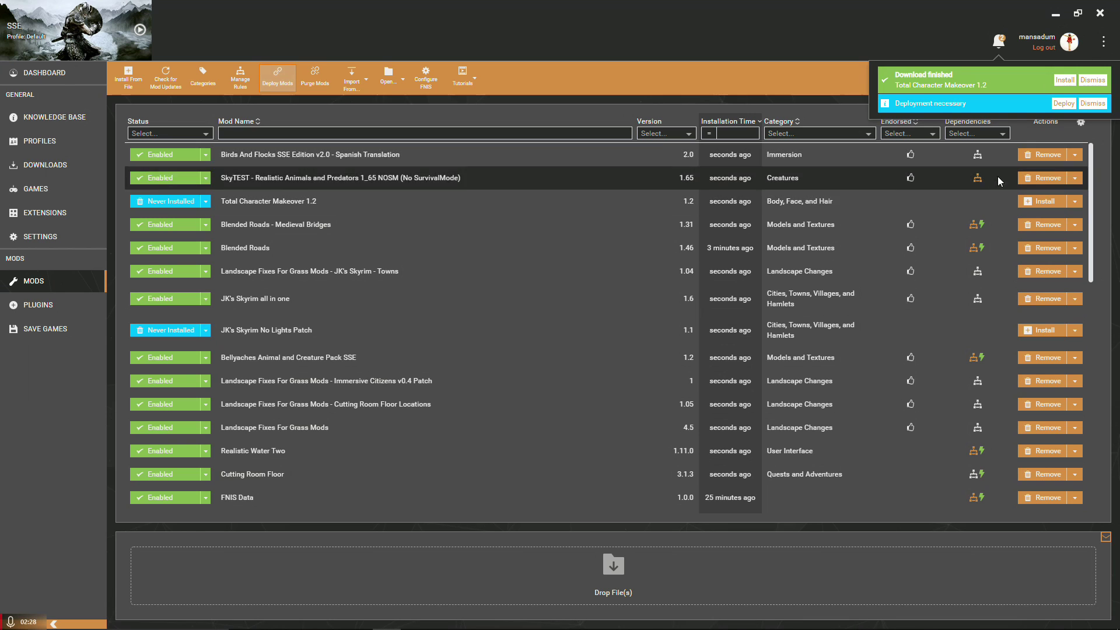
{"action": "left_click", "coordinate": [1062, 105]}
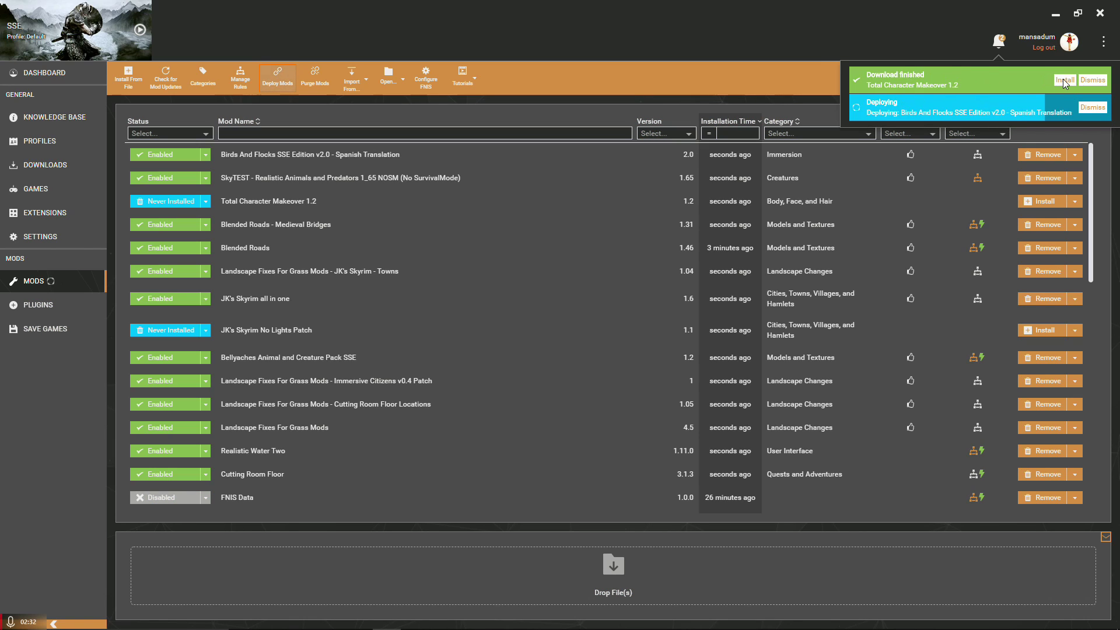
Install Total Character Makeover 1.2 and set it to load after Bellyaches Animal and Creature Pack SSE.
{"action": "left_click", "coordinate": [1065, 81]}
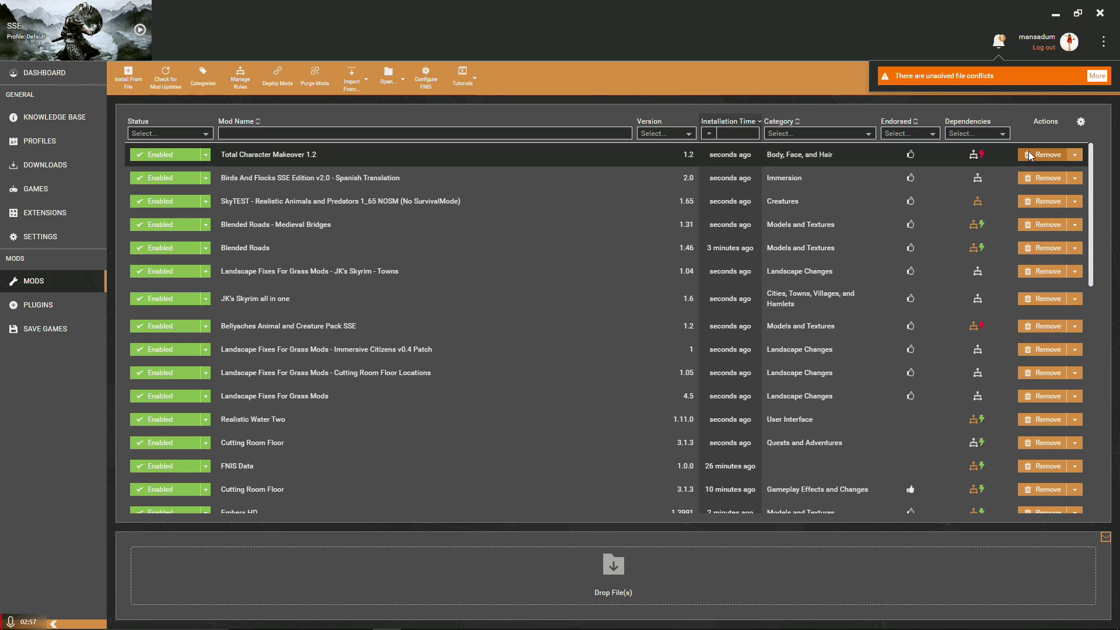
{"action": "left_click", "coordinate": [983, 156]}
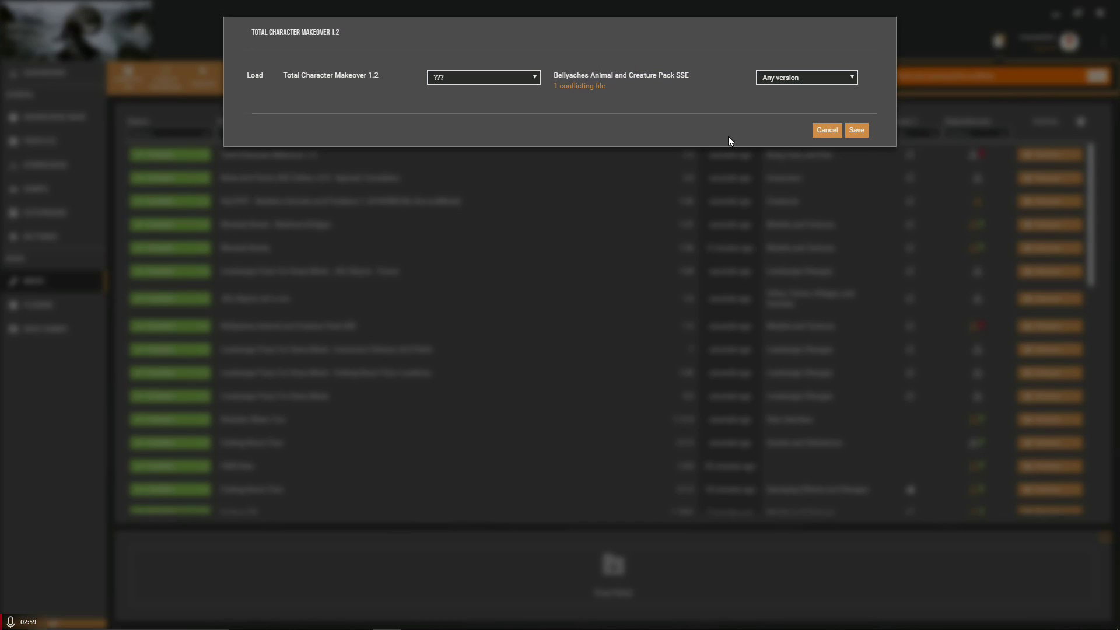
{"action": "left_click", "coordinate": [465, 78]}
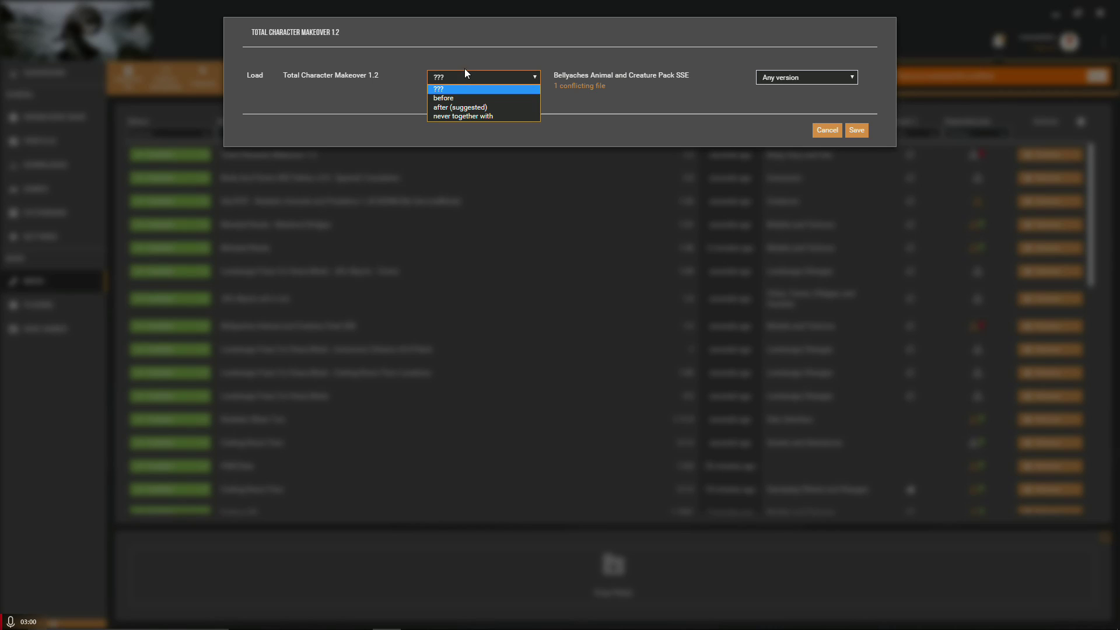
{"action": "left_click", "coordinate": [456, 108]}
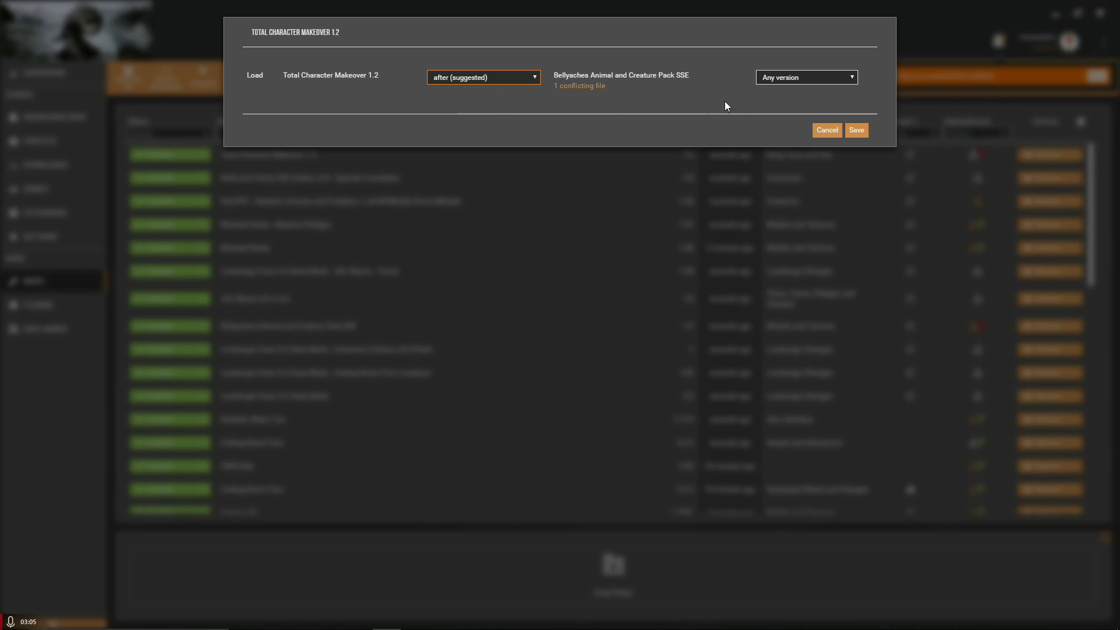
{"action": "left_click", "coordinate": [857, 130]}
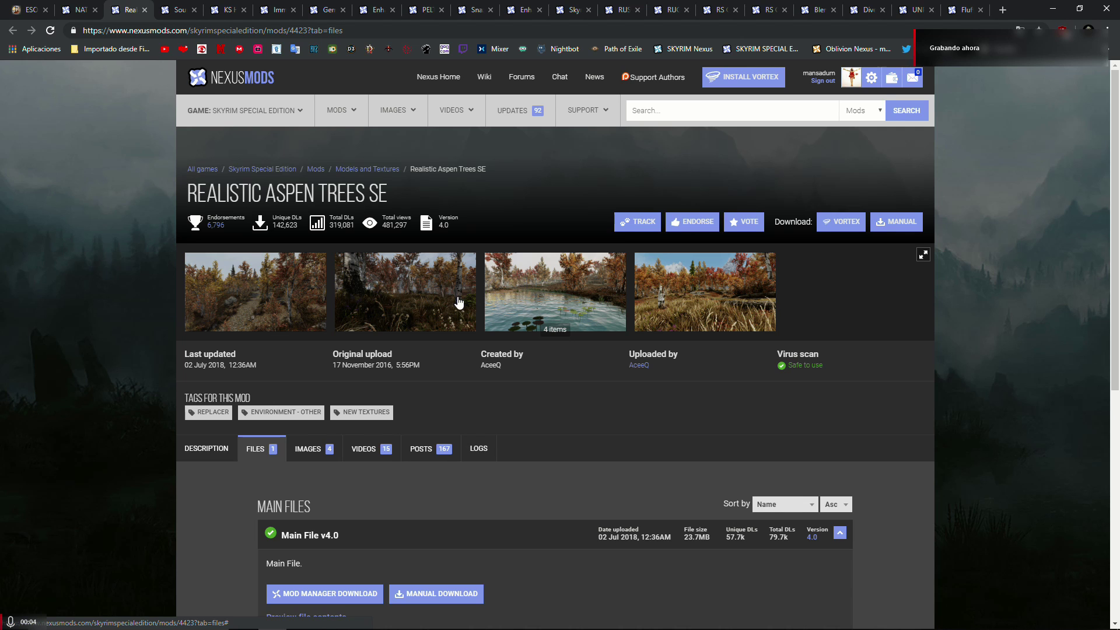
Look through the Realistic Aspen Trees SE gallery images and download Main File v4.0 with the mod manager.
{"action": "left_click", "coordinate": [233, 276]}
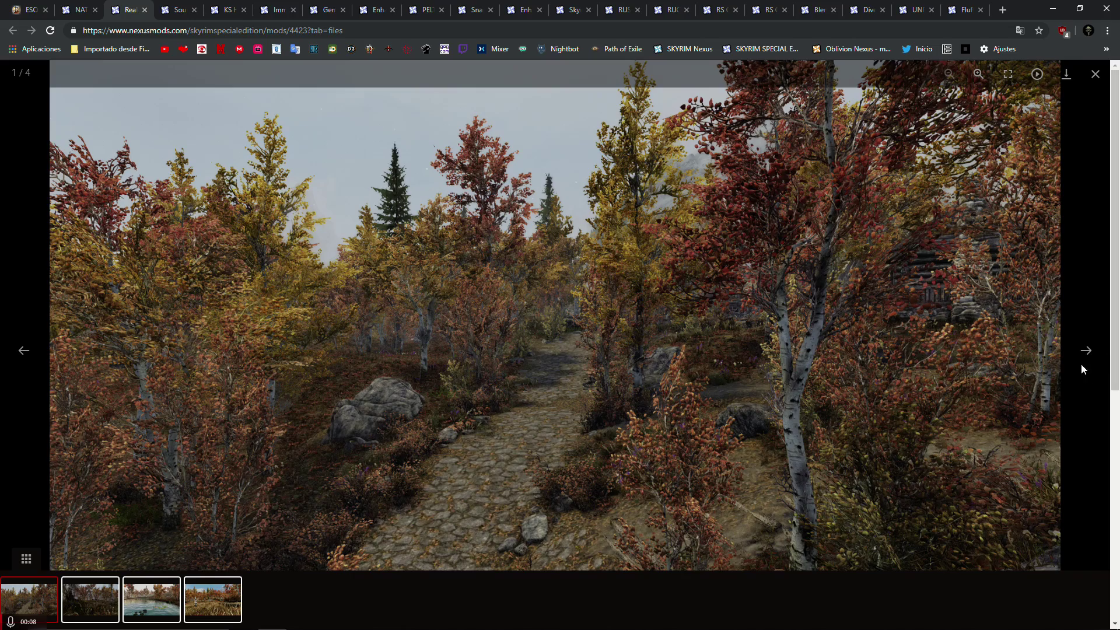
{"action": "left_click", "coordinate": [1086, 357]}
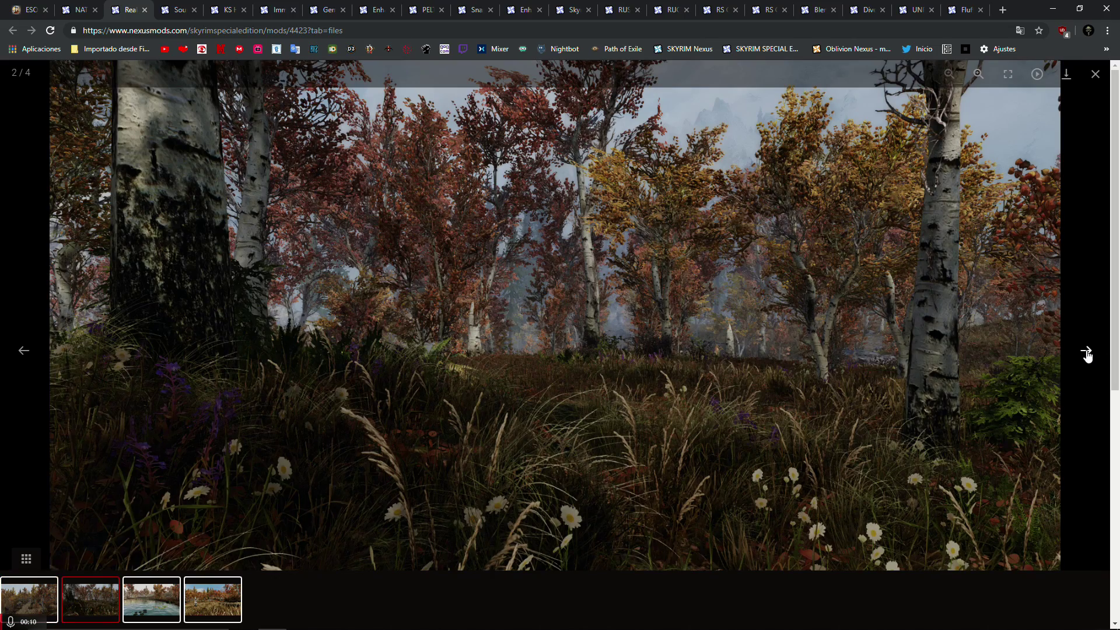
{"action": "left_click", "coordinate": [1086, 354]}
{"action": "left_click", "coordinate": [1087, 354]}
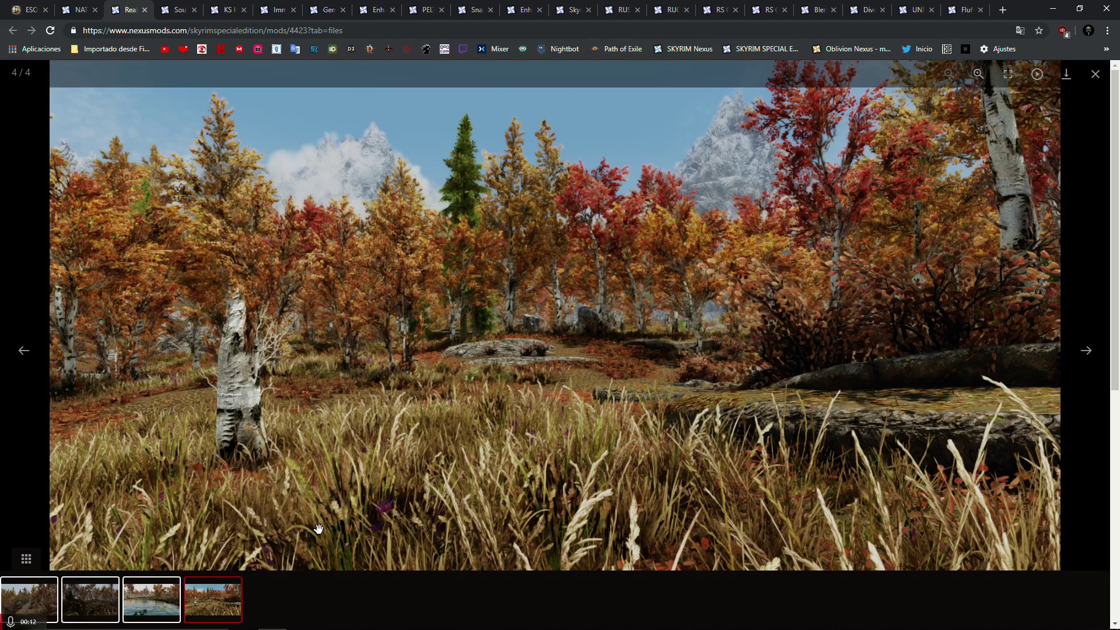
{"action": "left_click", "coordinate": [1095, 74]}
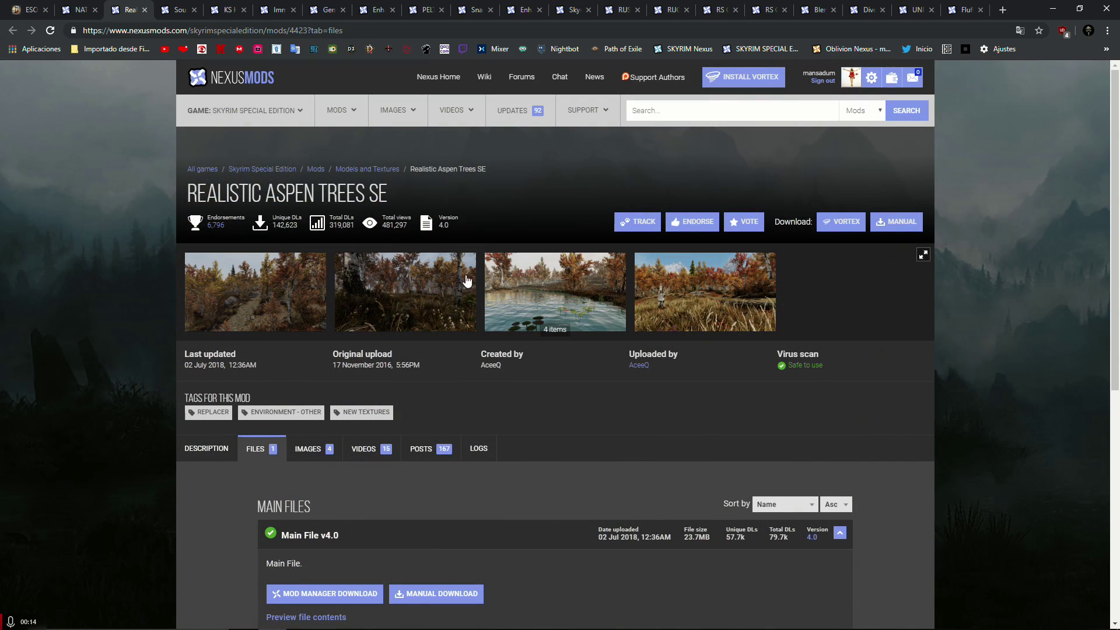
{"action": "scroll", "coordinate": [162, 519], "scroll_direction": "down", "scroll_amount": 3}
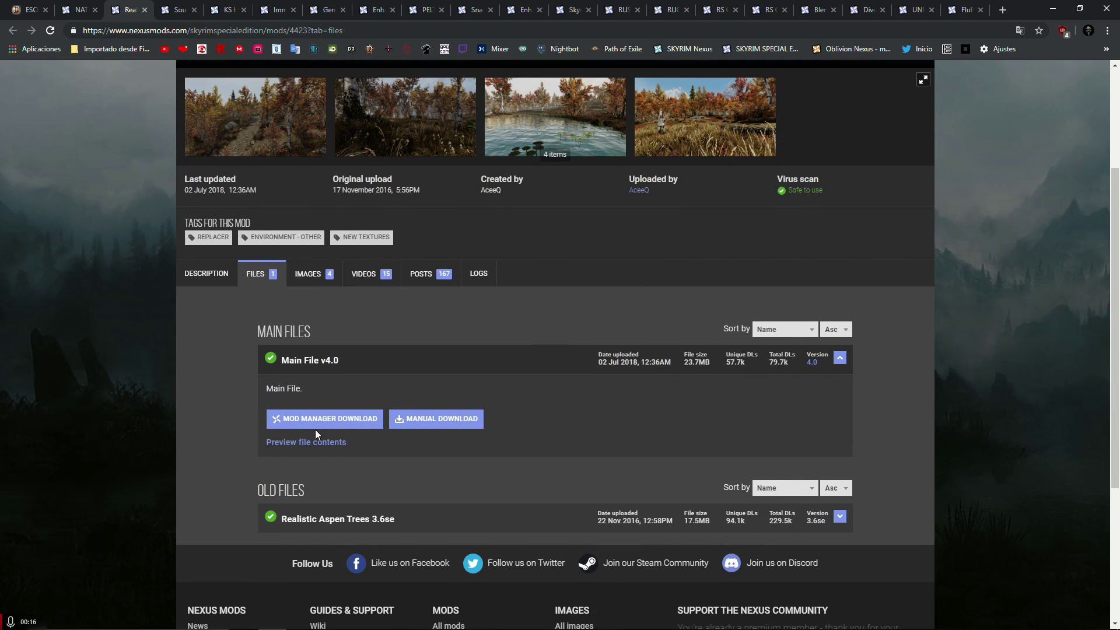
{"action": "left_click", "coordinate": [315, 419]}
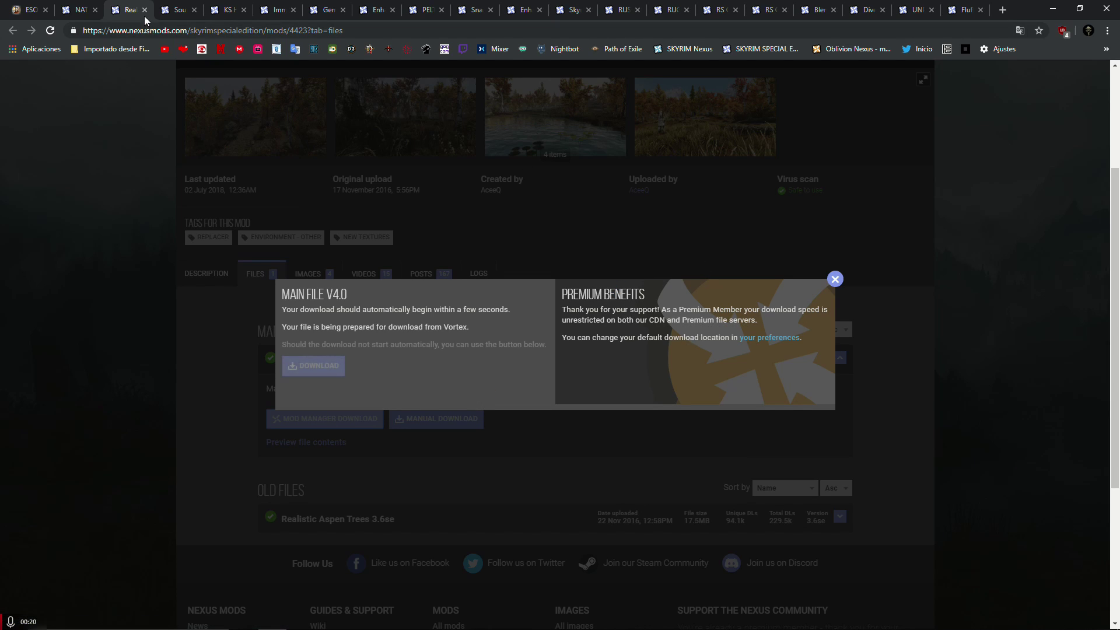
{"action": "left_click", "coordinate": [835, 279]}
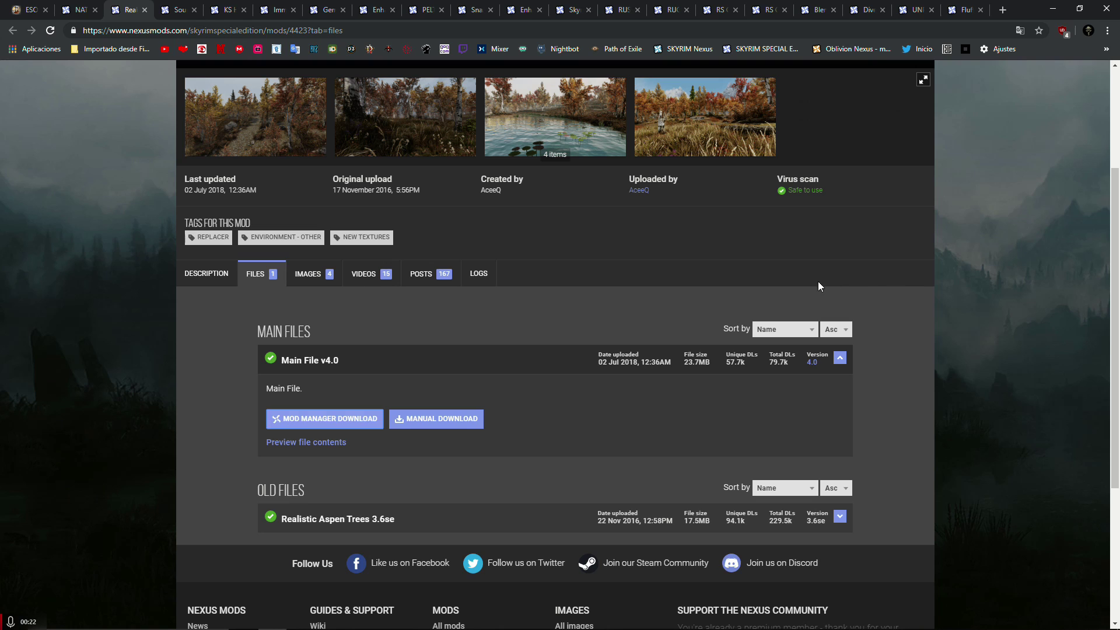
Switch to Vortex and install Realistic Aspen Trees SE with the Skyrim Flora Overhaul tree LOD option.
{"action": "left_click", "coordinate": [387, 618]}
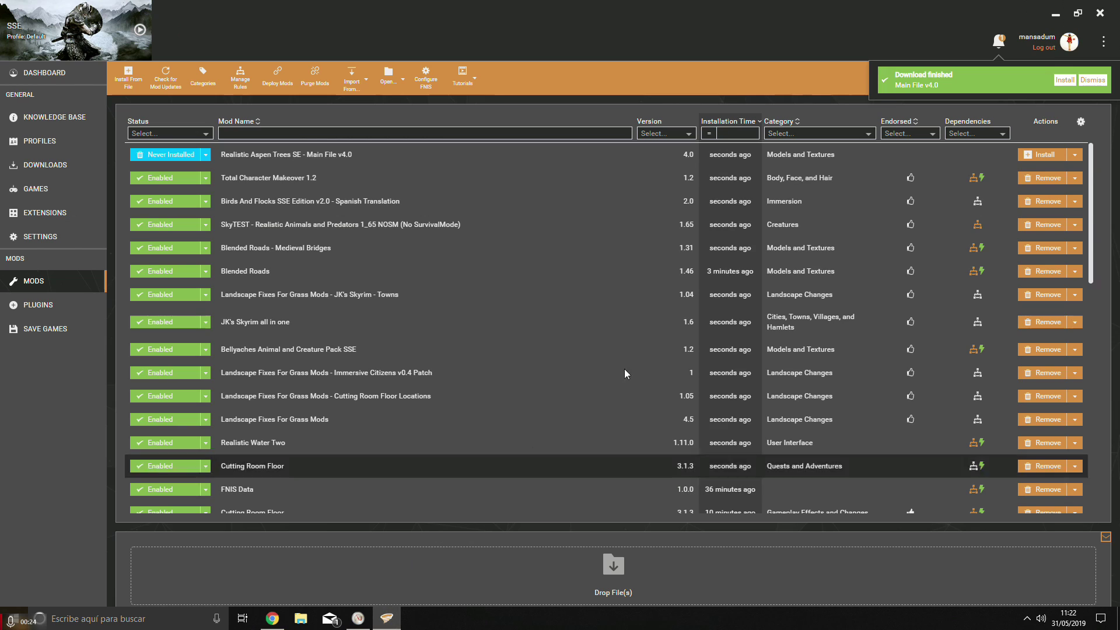
{"action": "left_click", "coordinate": [1056, 82]}
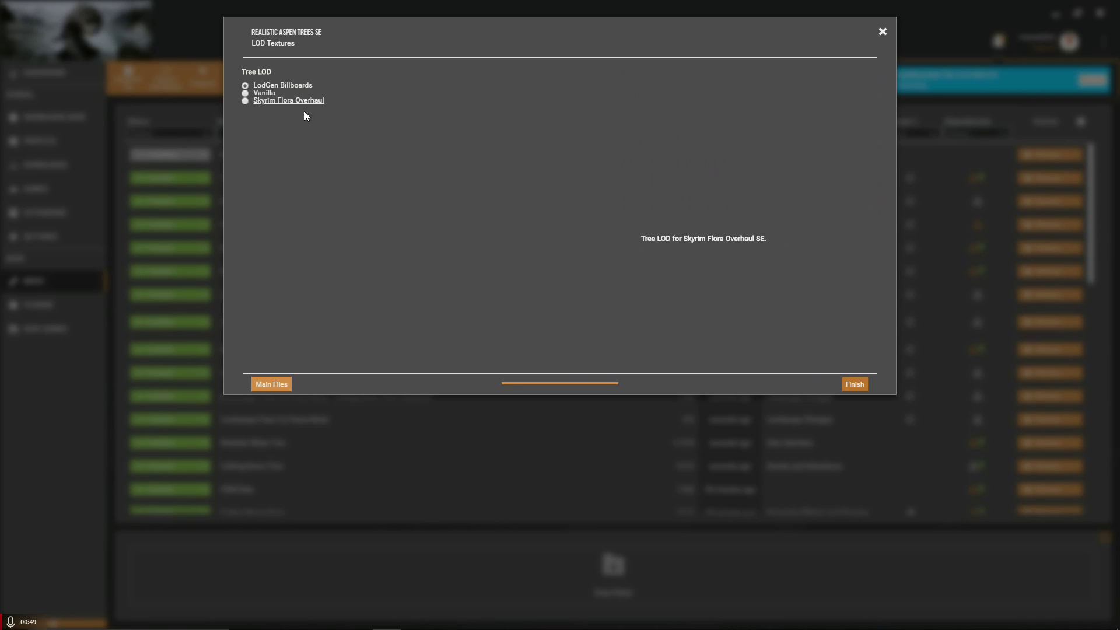
{"action": "left_click", "coordinate": [260, 101]}
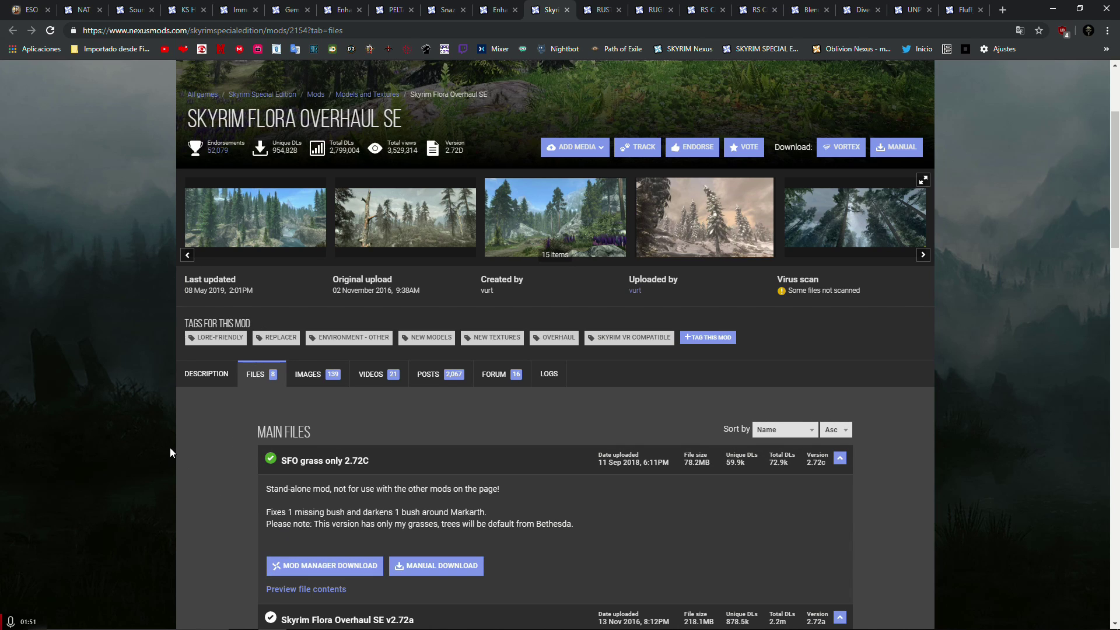
Download the SFO grass only 2.72C file of Skyrim Flora Overhaul SE with the mod manager.
{"action": "scroll", "coordinate": [172, 448], "scroll_direction": "down", "scroll_amount": 4}
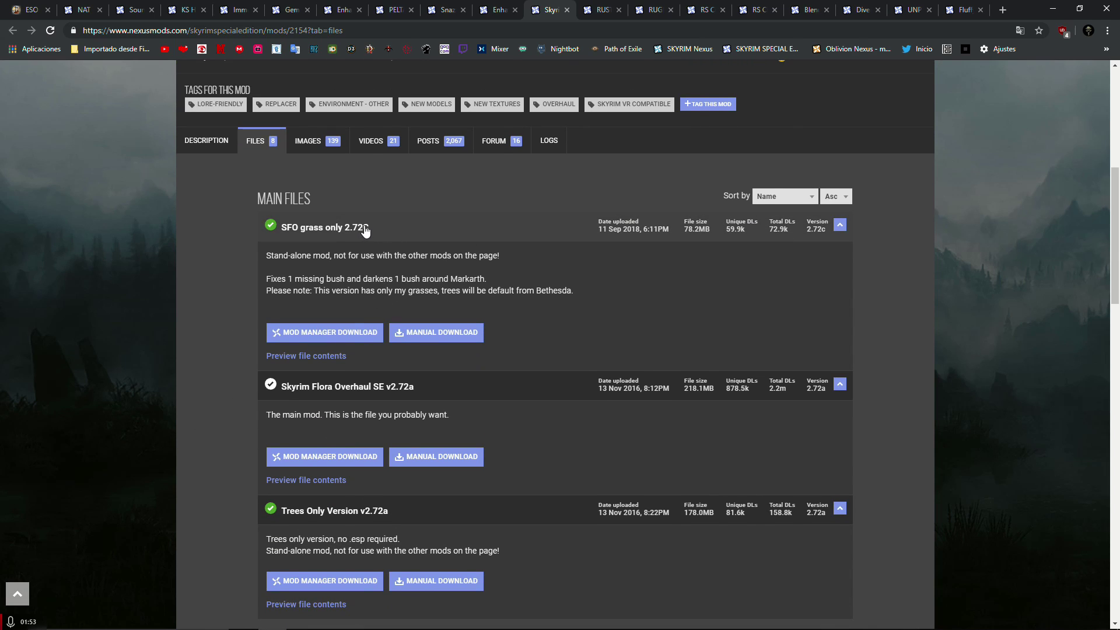
{"action": "left_click", "coordinate": [303, 334]}
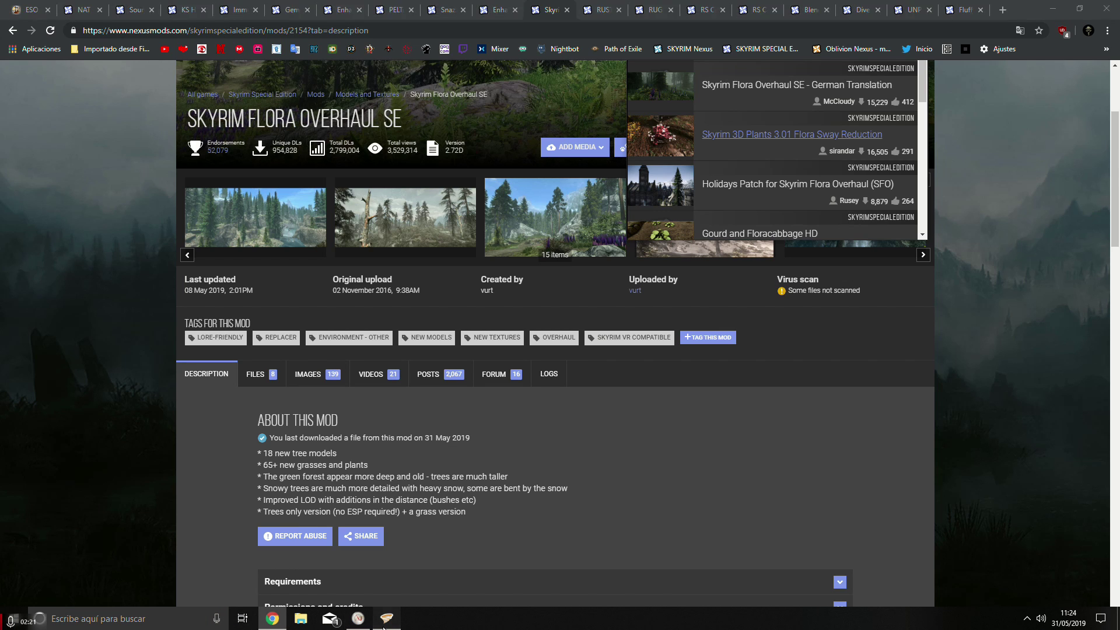
Switch to Vortex, enable Skyrim Flora Overhaul SE - SFO grass only 2.72C and review the list of unsolved file conflicts.
{"action": "left_click", "coordinate": [385, 620]}
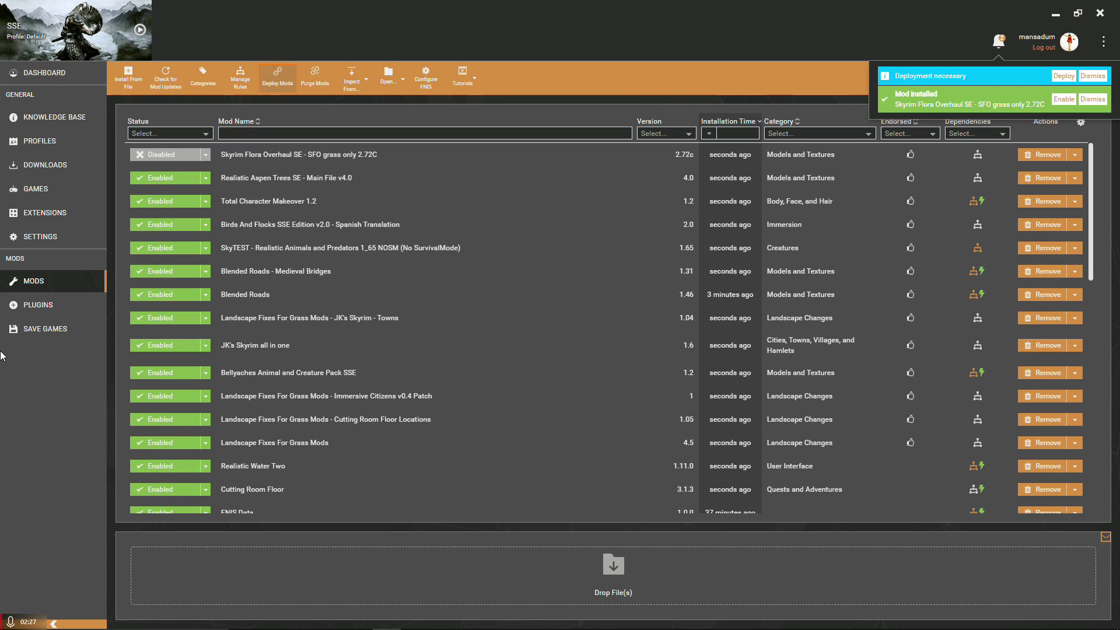
{"action": "left_click", "coordinate": [1064, 101]}
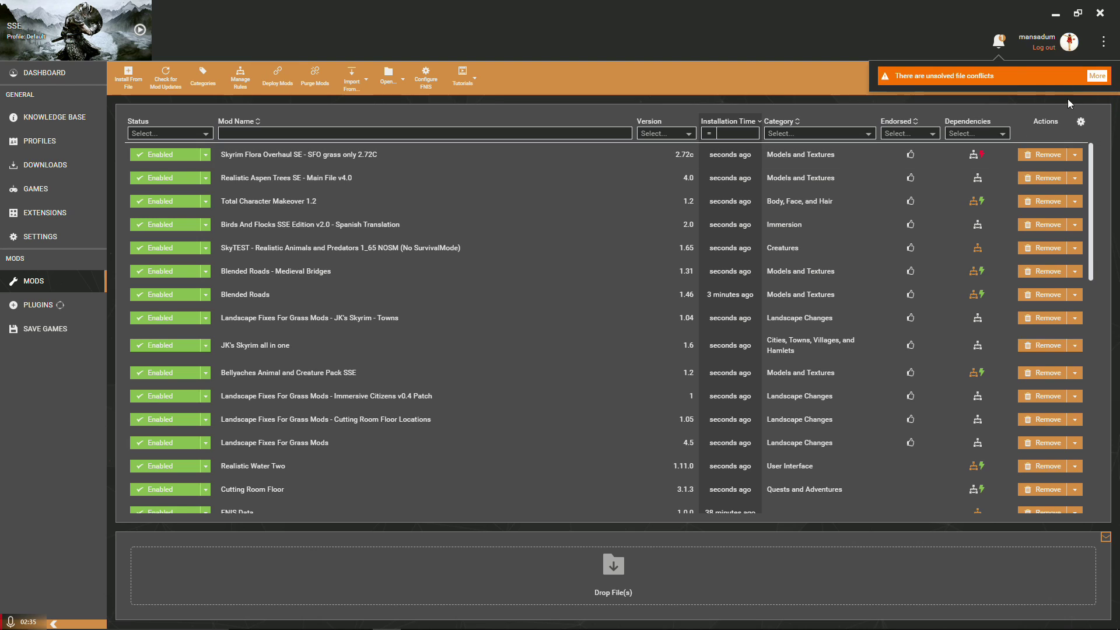
{"action": "left_click", "coordinate": [1097, 76]}
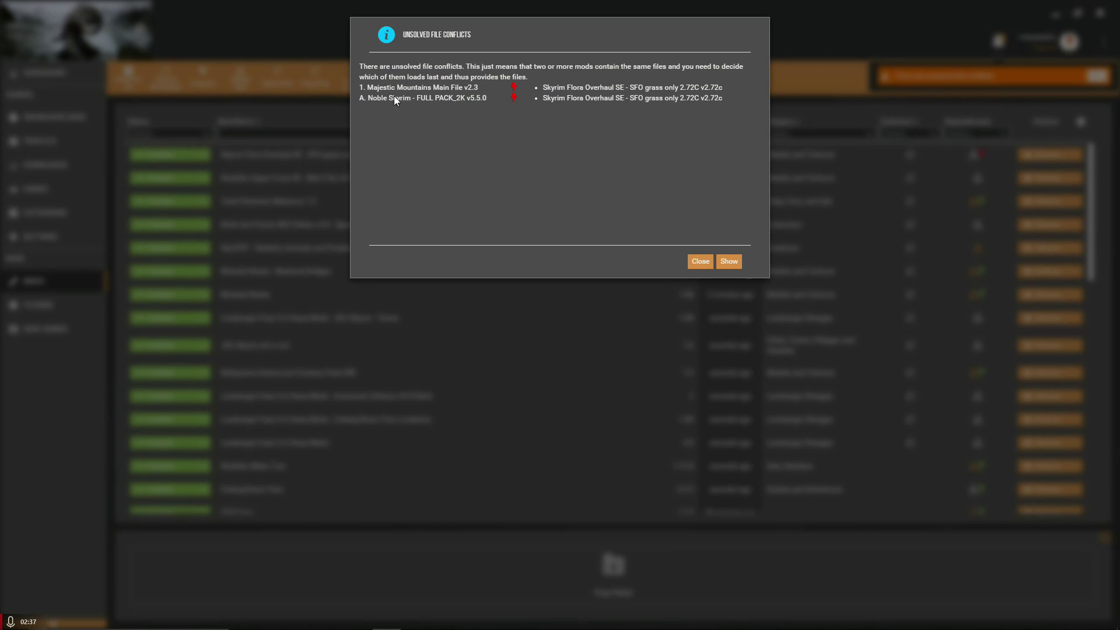
{"action": "left_click", "coordinate": [700, 262]}
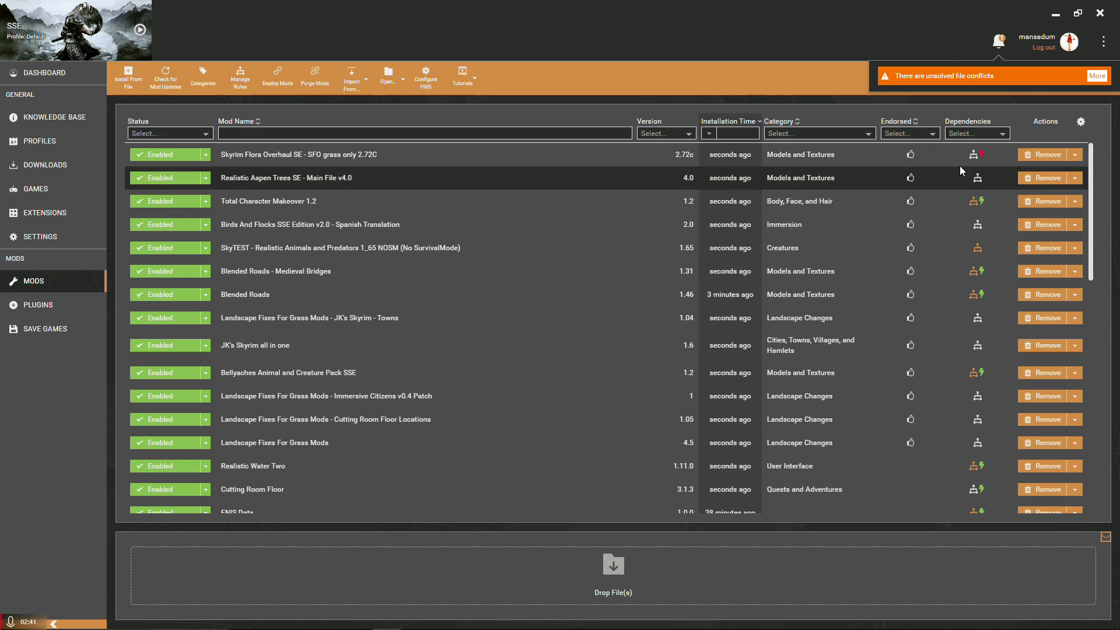
Resolve the Skyrim Flora Overhaul SE file conflicts by loading it before Majestic Mountains Main File and Noble Skyrim - FULL PACK_2K, and save the rules.
{"action": "left_click", "coordinate": [981, 156]}
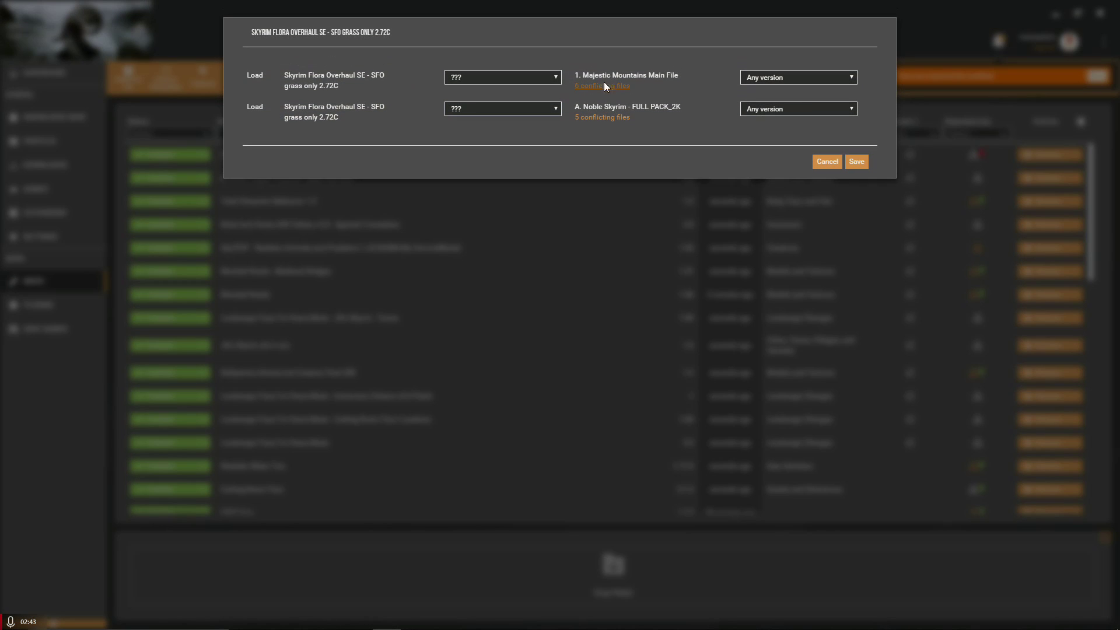
{"action": "left_click", "coordinate": [468, 78]}
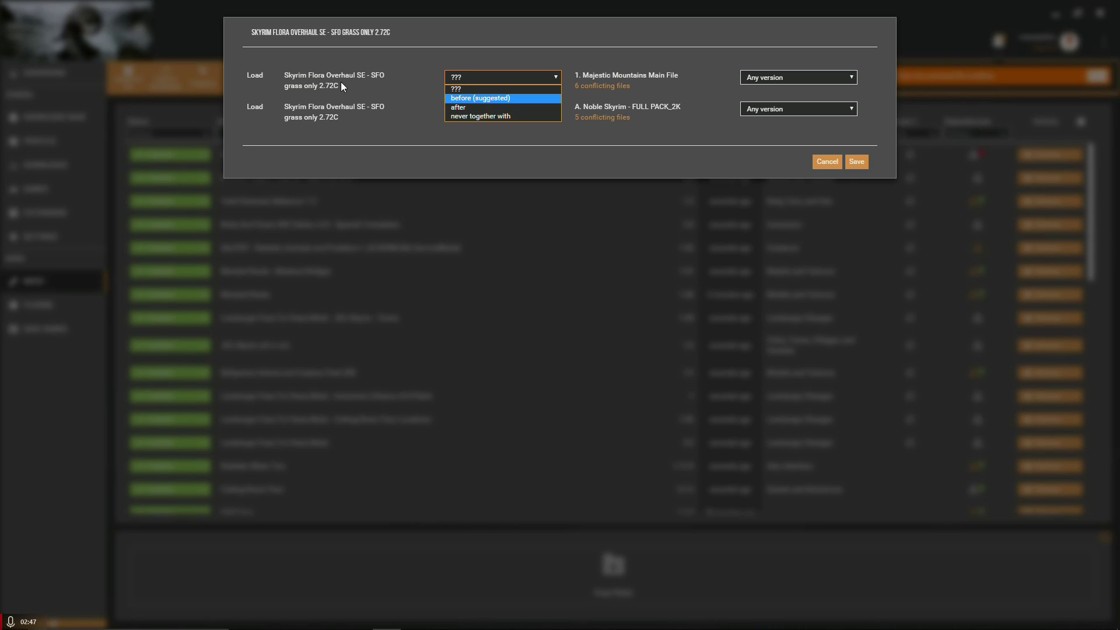
{"action": "left_click", "coordinate": [475, 98]}
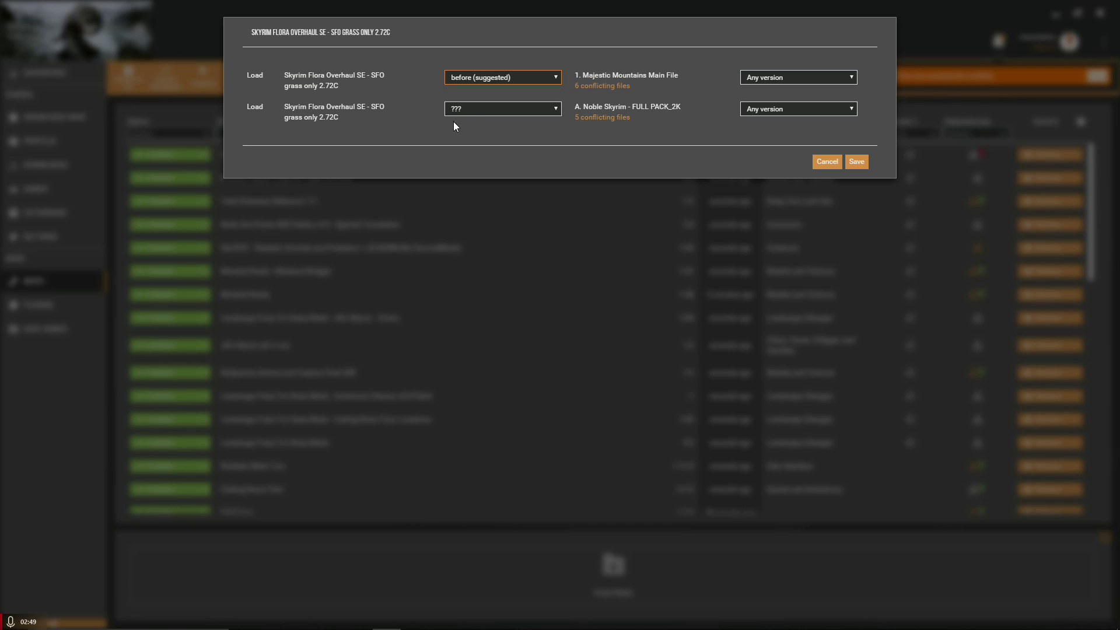
{"action": "left_click", "coordinate": [472, 111]}
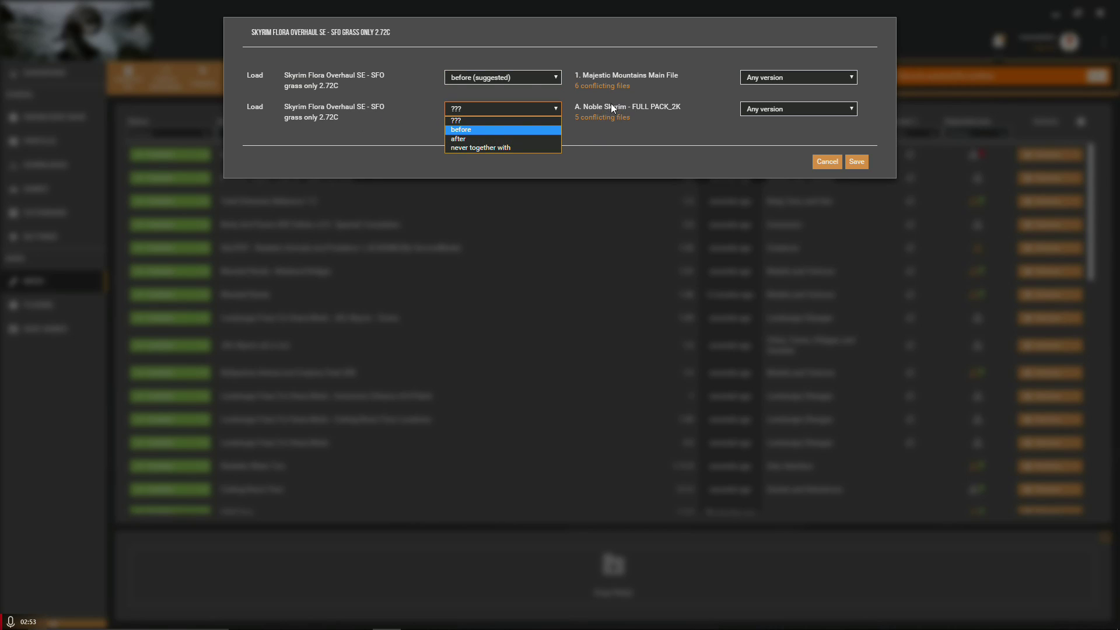
{"action": "left_click", "coordinate": [467, 129]}
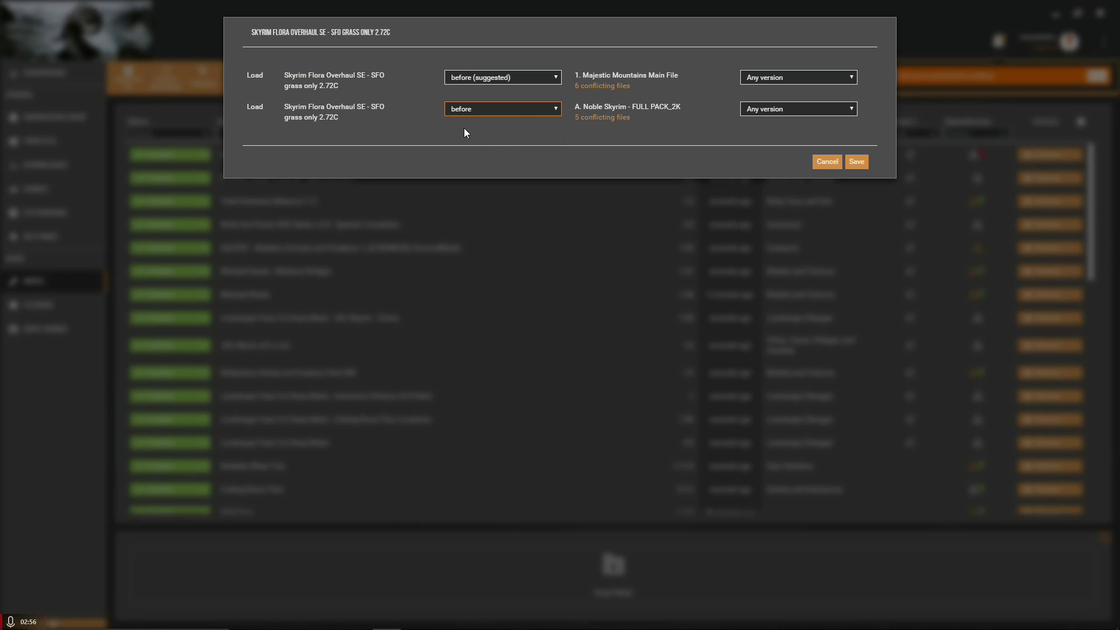
{"action": "left_click", "coordinate": [862, 162]}
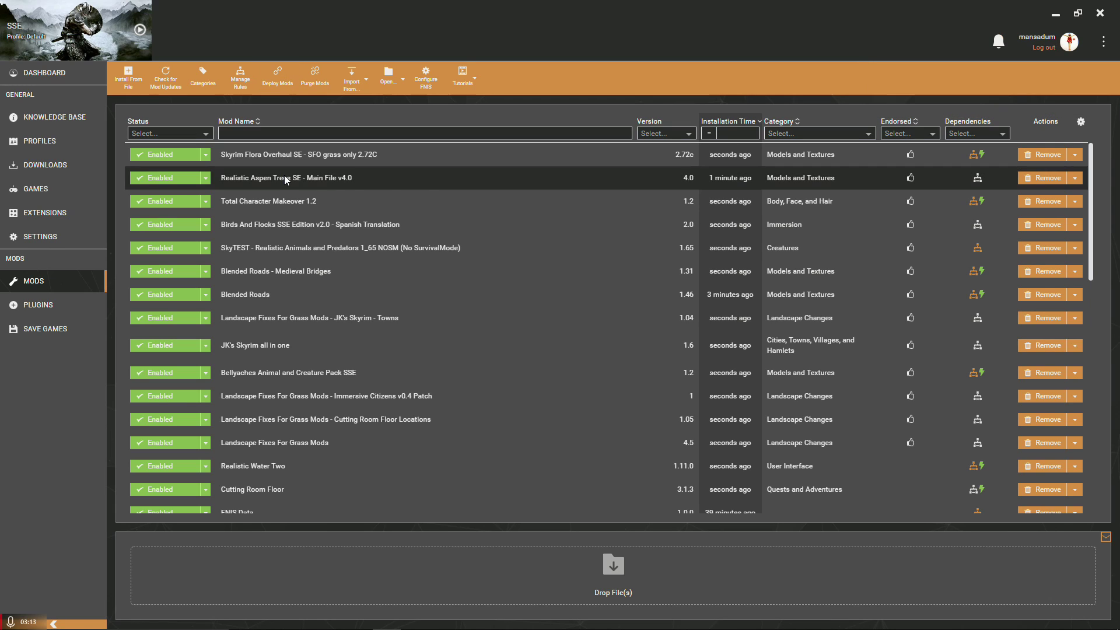
Reinstall Realistic Aspen Trees SE - Main File v4.0, replacing the existing installation, with 2048x2048 resolution and LodGen Billboards tree LOD.
{"action": "right_click", "coordinate": [286, 180]}
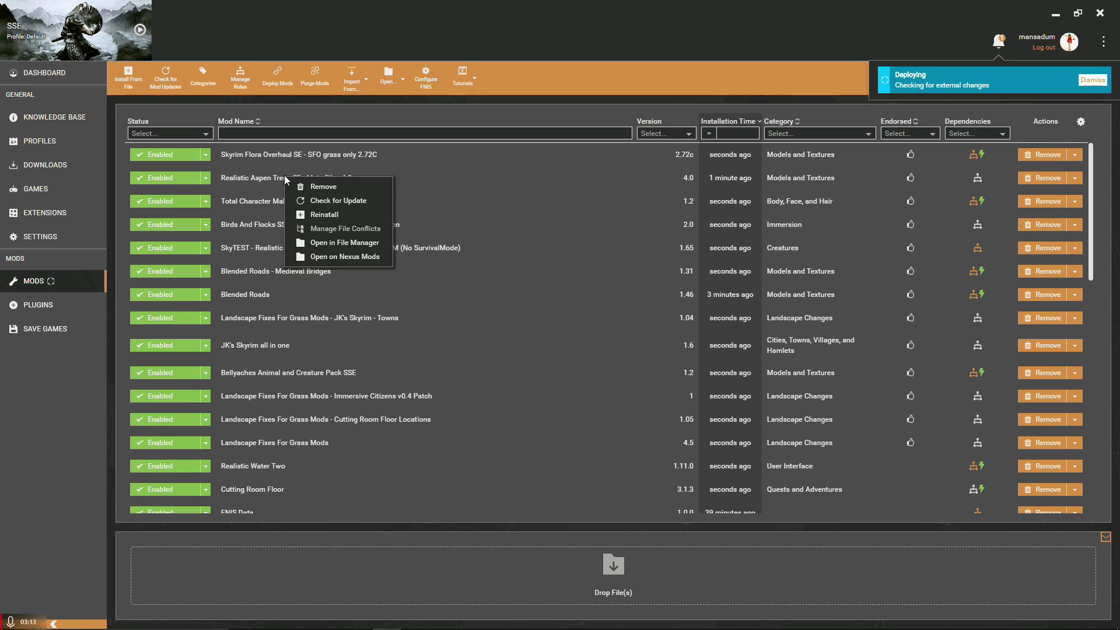
{"action": "left_click", "coordinate": [335, 215]}
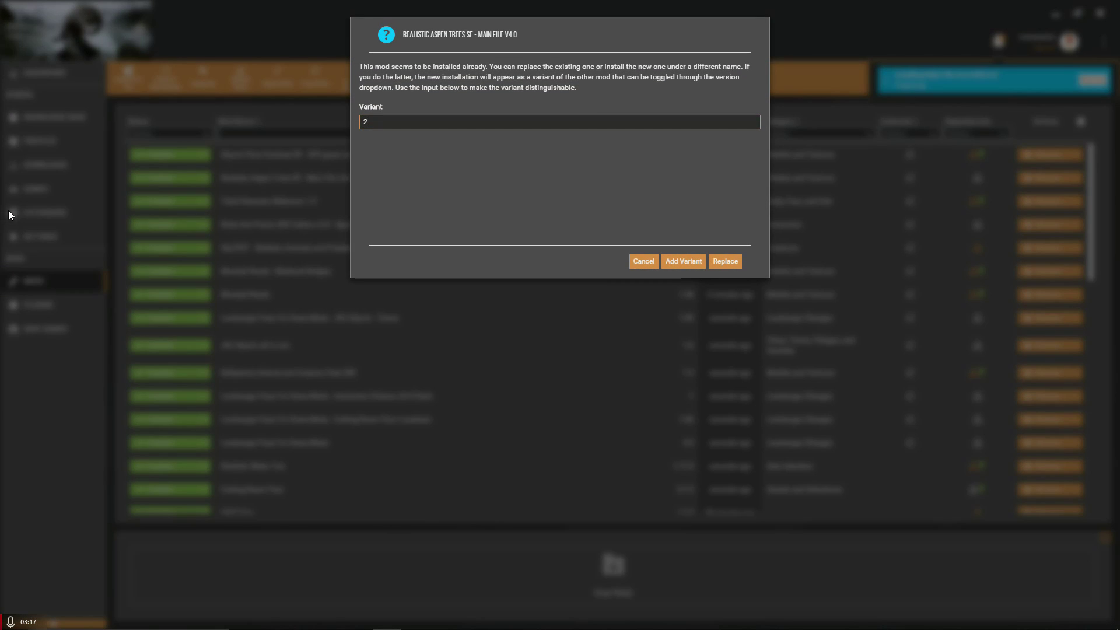
{"action": "left_click", "coordinate": [738, 261]}
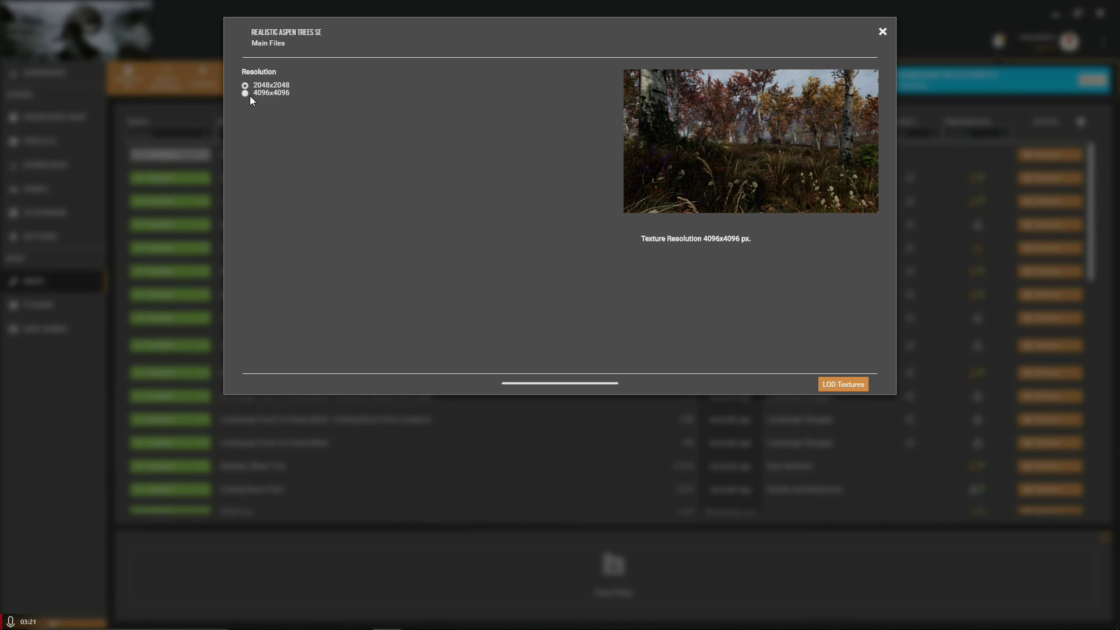
{"action": "left_click", "coordinate": [833, 382]}
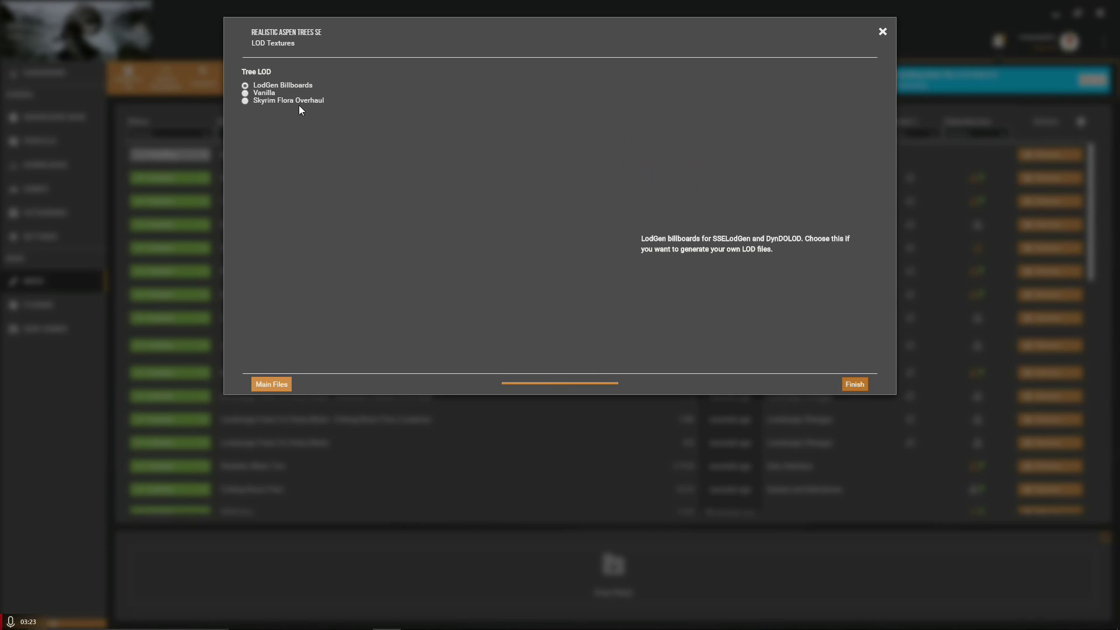
{"action": "left_click", "coordinate": [856, 384]}
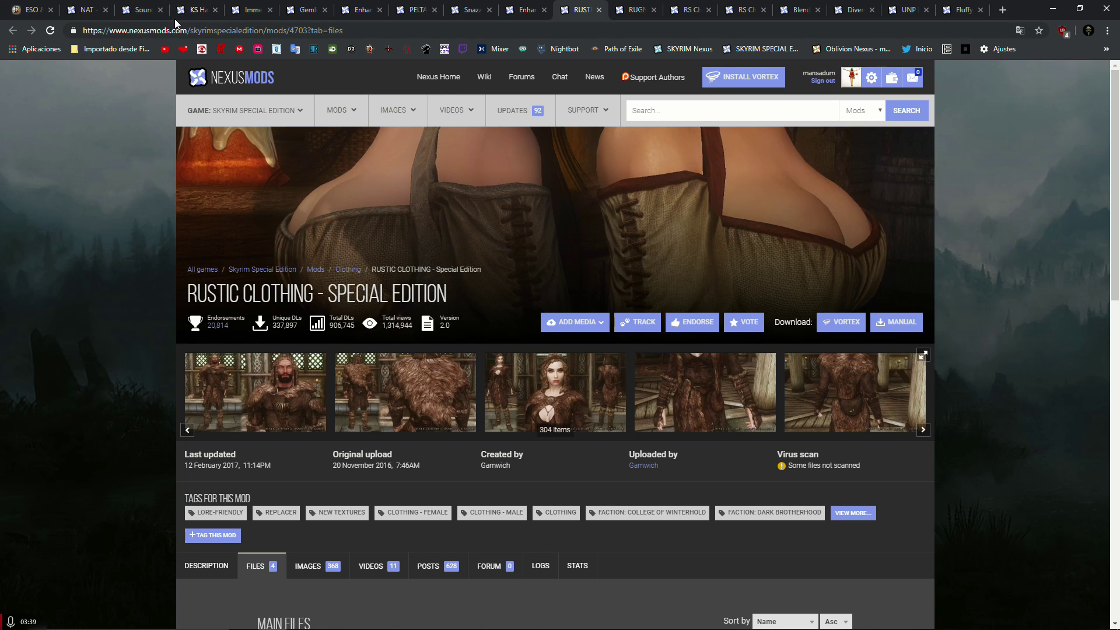
Find the Immersive Sounds - Compendium page in the browser and download Immersive Sounds Compendium SSE 2.2 through the mod manager.
{"action": "left_click", "coordinate": [142, 10]}
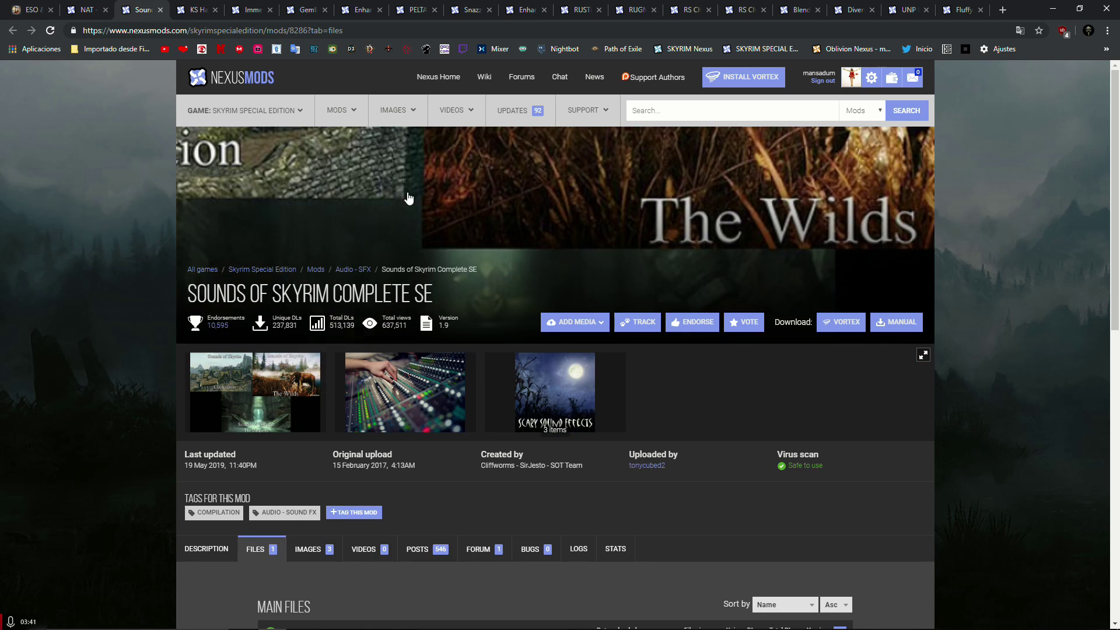
{"action": "mouse_move", "coordinate": [278, 113]}
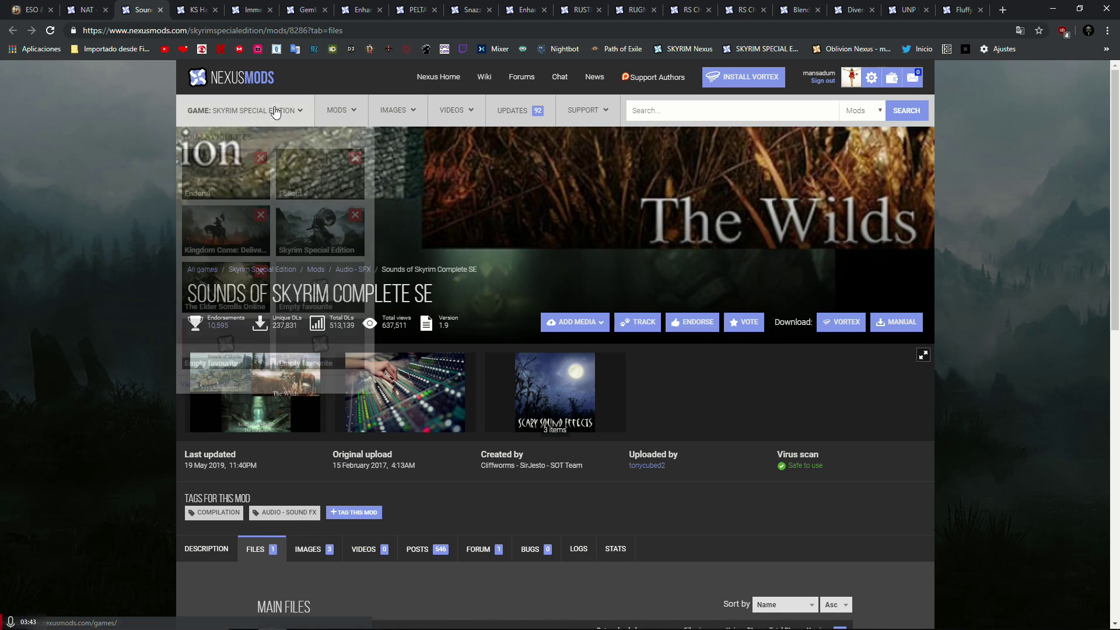
{"action": "left_click", "coordinate": [230, 11]}
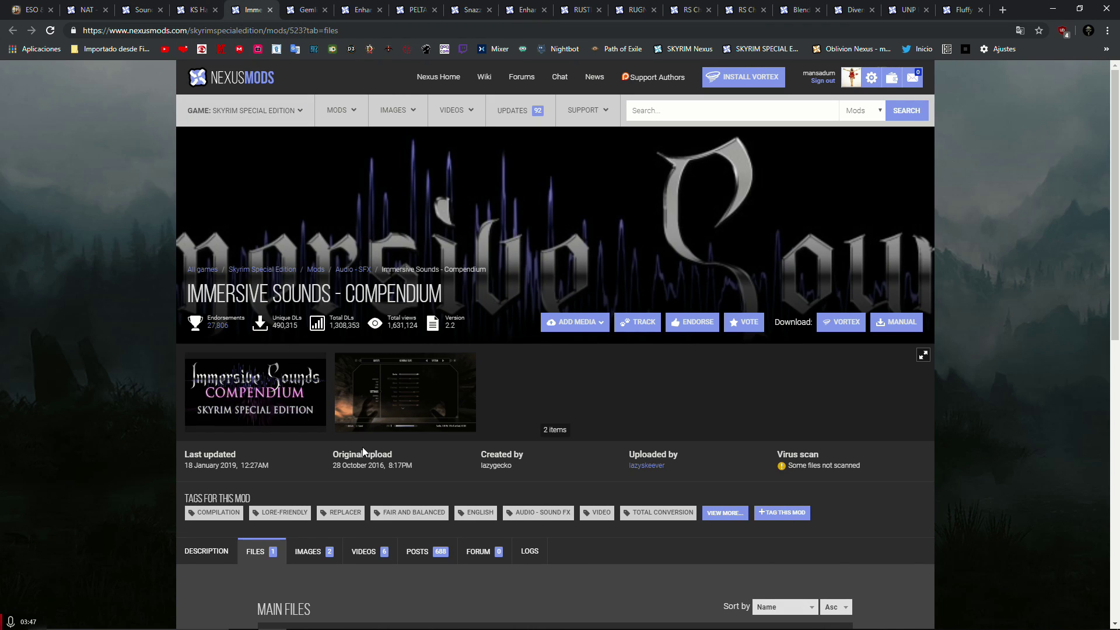
{"action": "scroll", "coordinate": [221, 377], "scroll_direction": "down", "scroll_amount": 4}
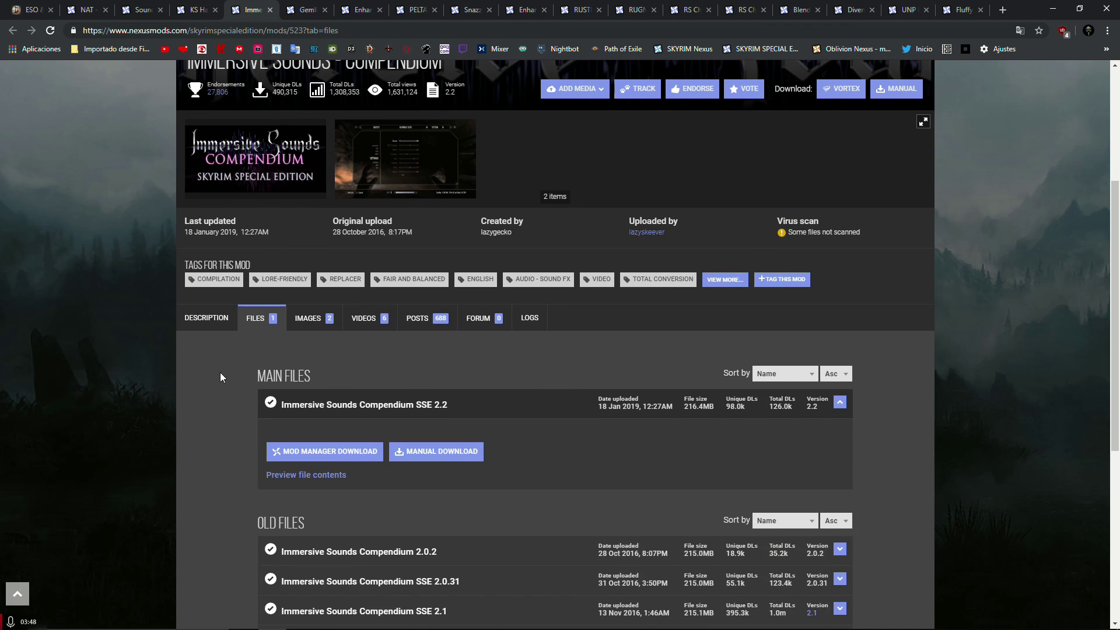
{"action": "left_click", "coordinate": [325, 452]}
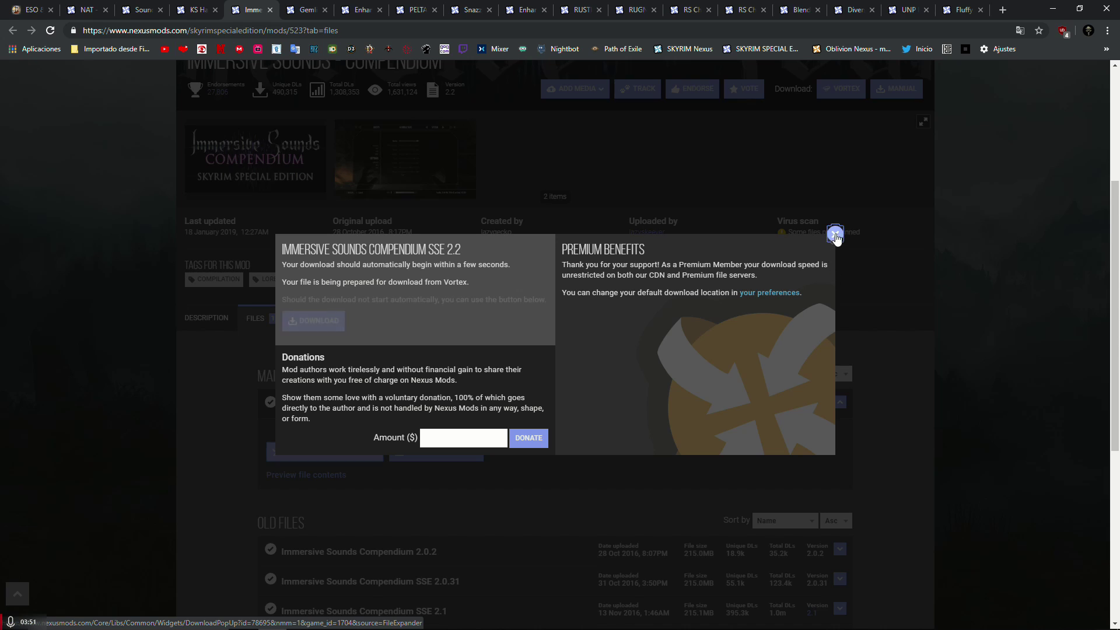
{"action": "left_click", "coordinate": [836, 234]}
Open the file list of the Spanish translation offered for Immersive Sounds - Compendium.
{"action": "left_click", "coordinate": [193, 318]}
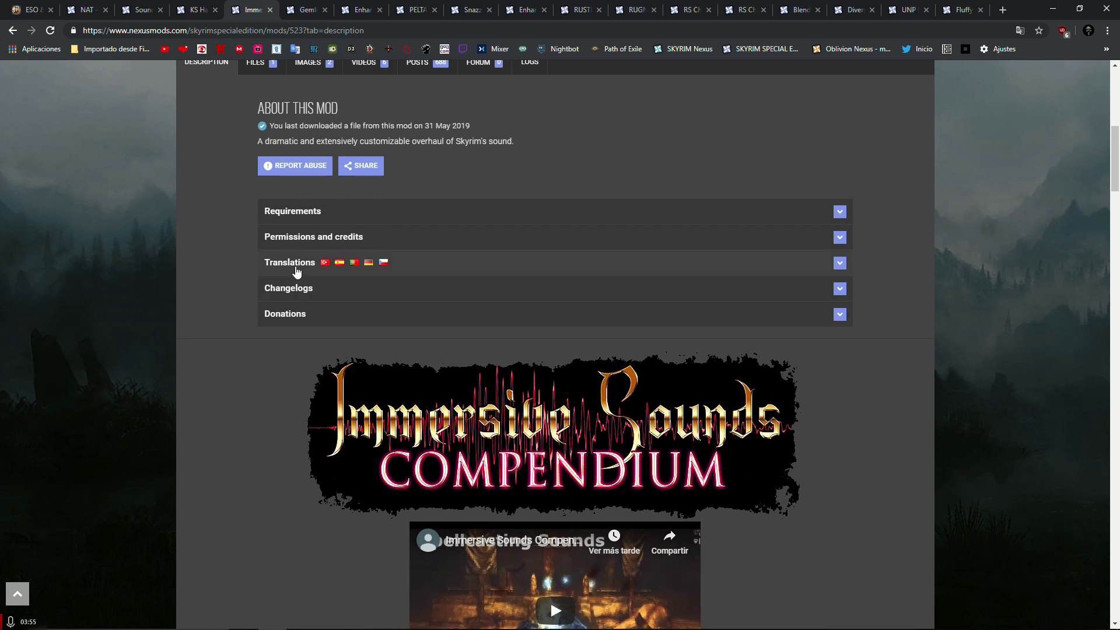
{"action": "left_click", "coordinate": [294, 264]}
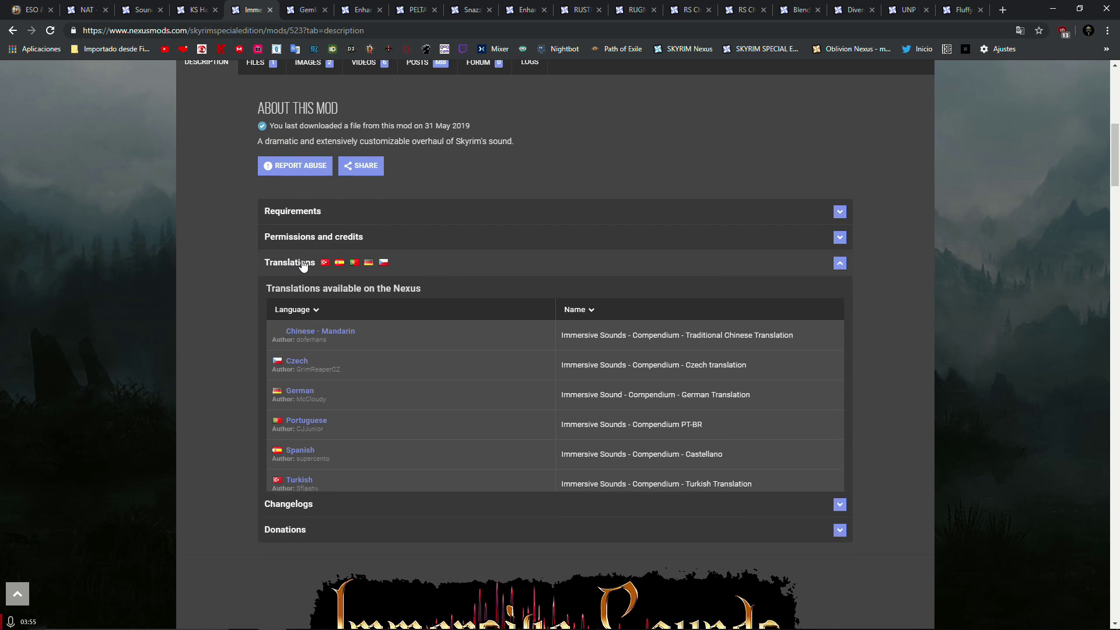
{"action": "scroll", "coordinate": [209, 294], "scroll_direction": "down", "scroll_amount": 2}
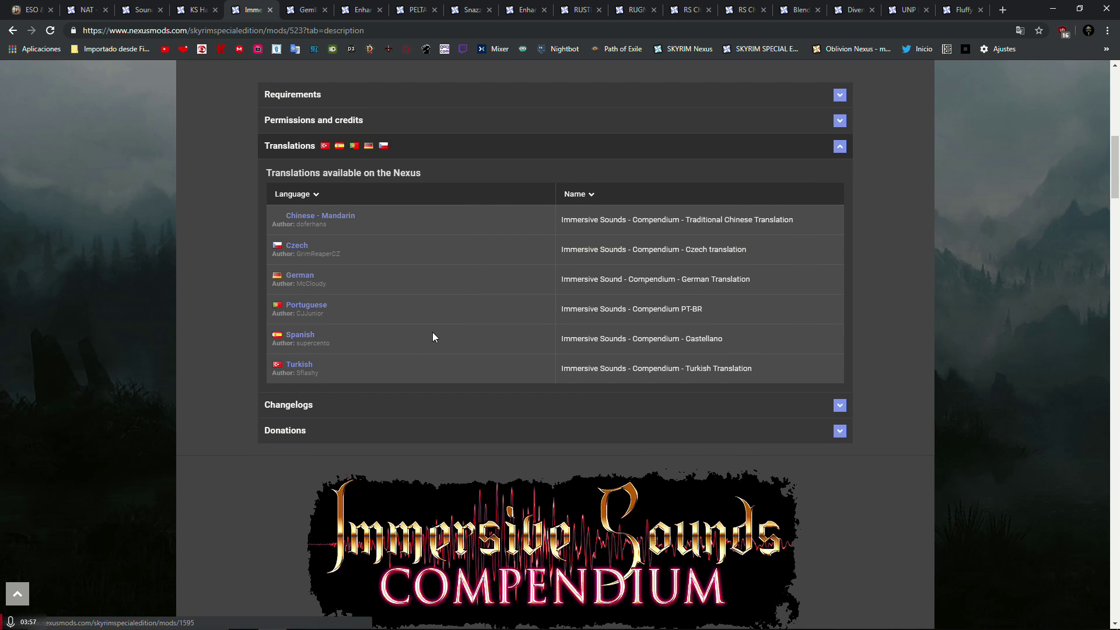
{"action": "left_click", "coordinate": [300, 335]}
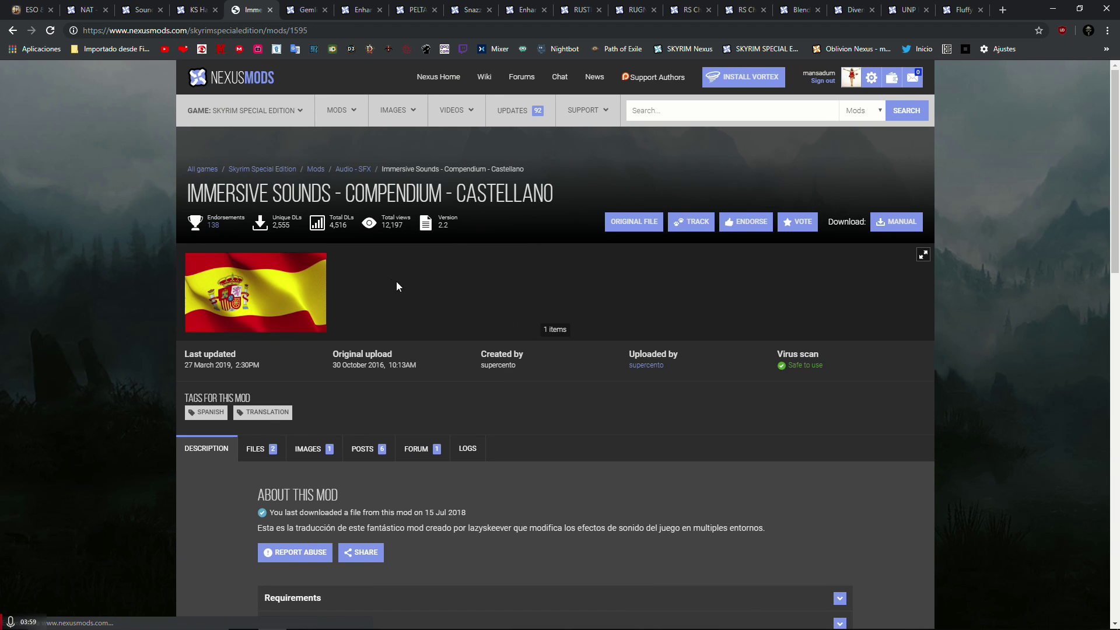
{"action": "left_click", "coordinate": [254, 450]}
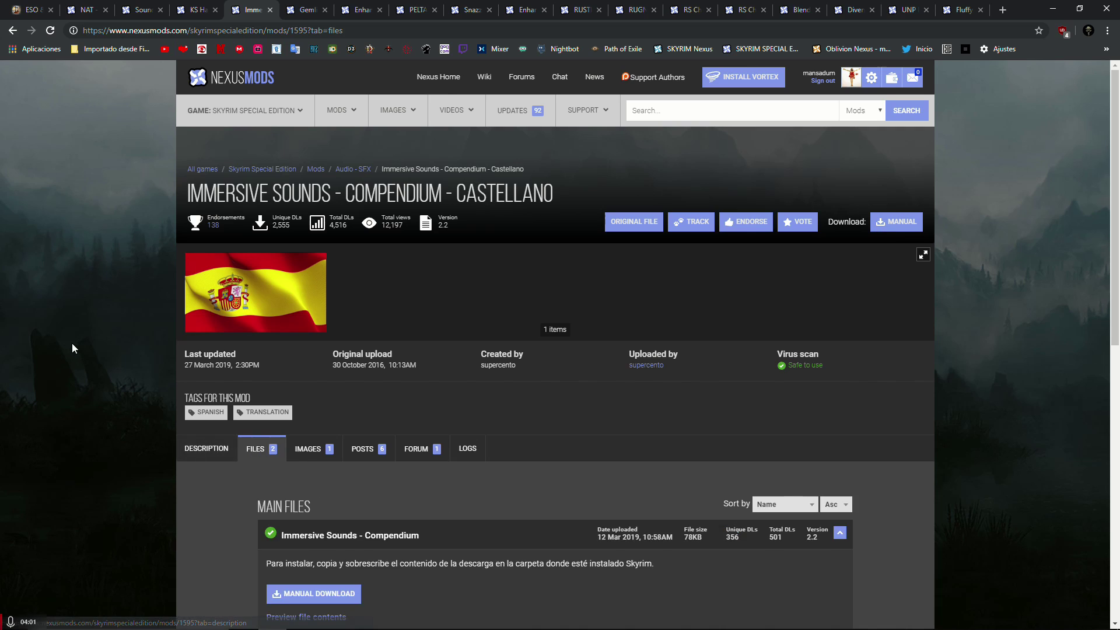
Manually download the translation's optional file Compatibilidad con Cutting Room Floor and its main file Immersive Sounds - Compendium.
{"action": "scroll", "coordinate": [59, 341], "scroll_direction": "down", "scroll_amount": 4}
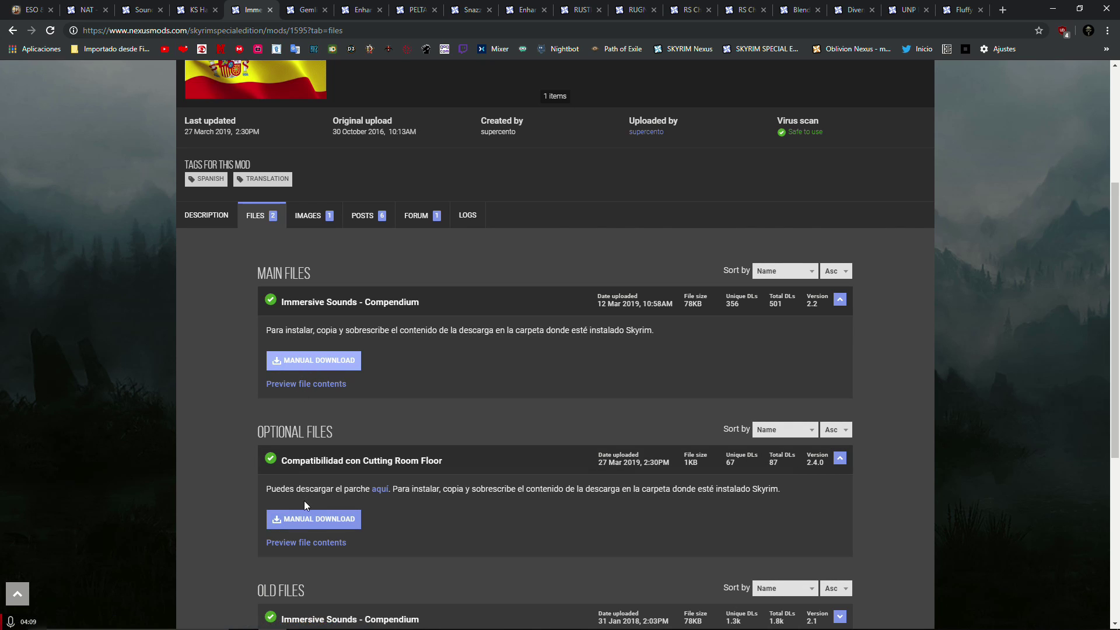
{"action": "left_click", "coordinate": [306, 519]}
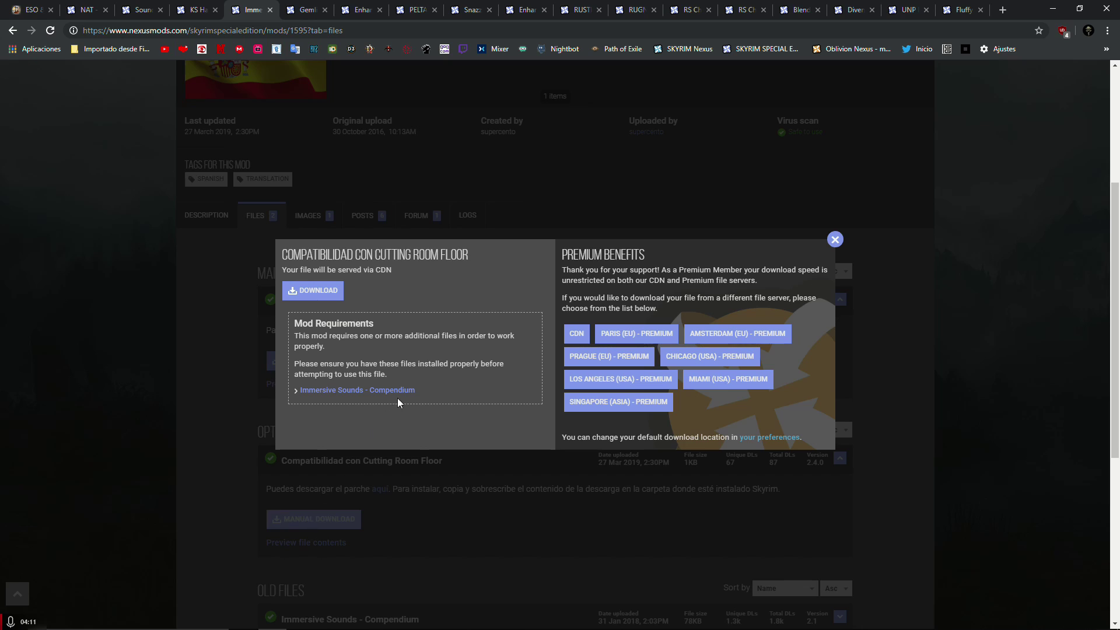
{"action": "left_click", "coordinate": [315, 291]}
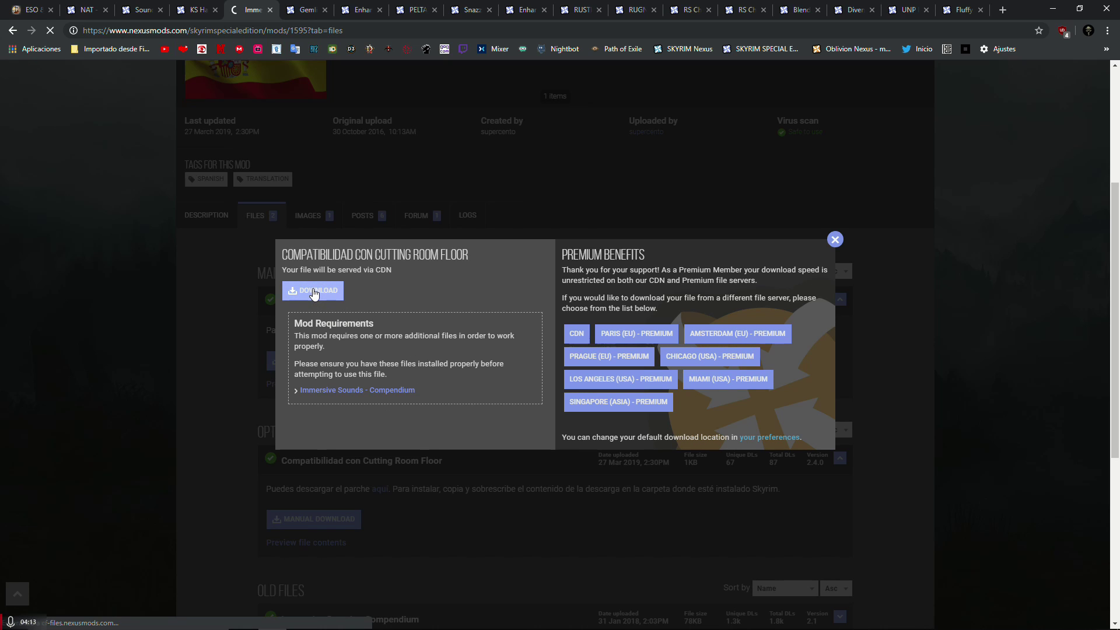
{"action": "left_click", "coordinate": [836, 225]}
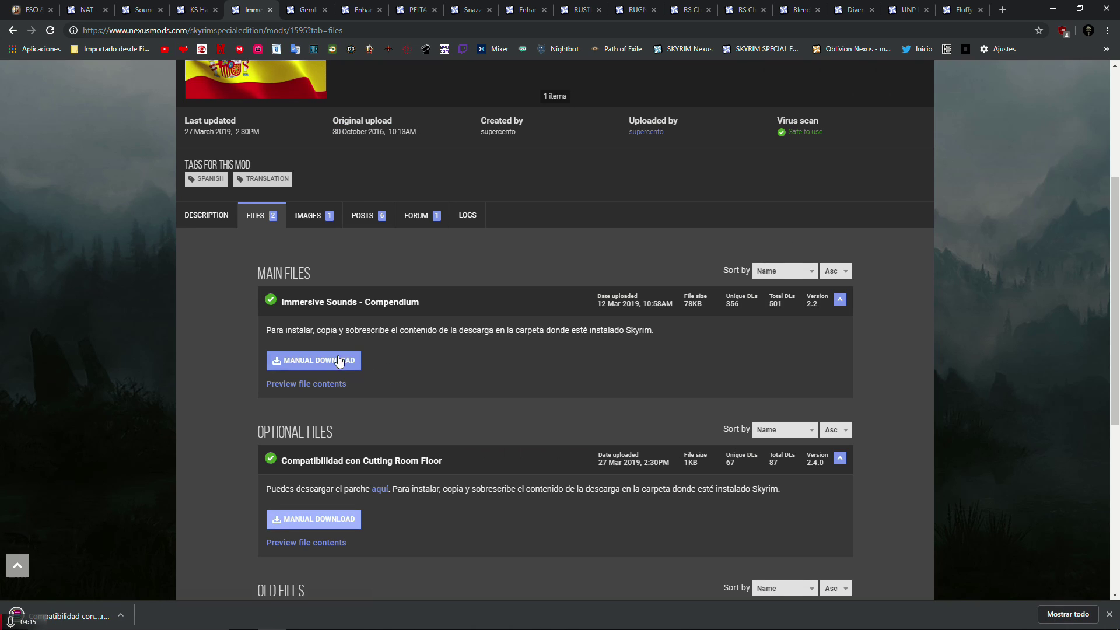
{"action": "left_click", "coordinate": [312, 358]}
{"action": "left_click", "coordinate": [309, 277]}
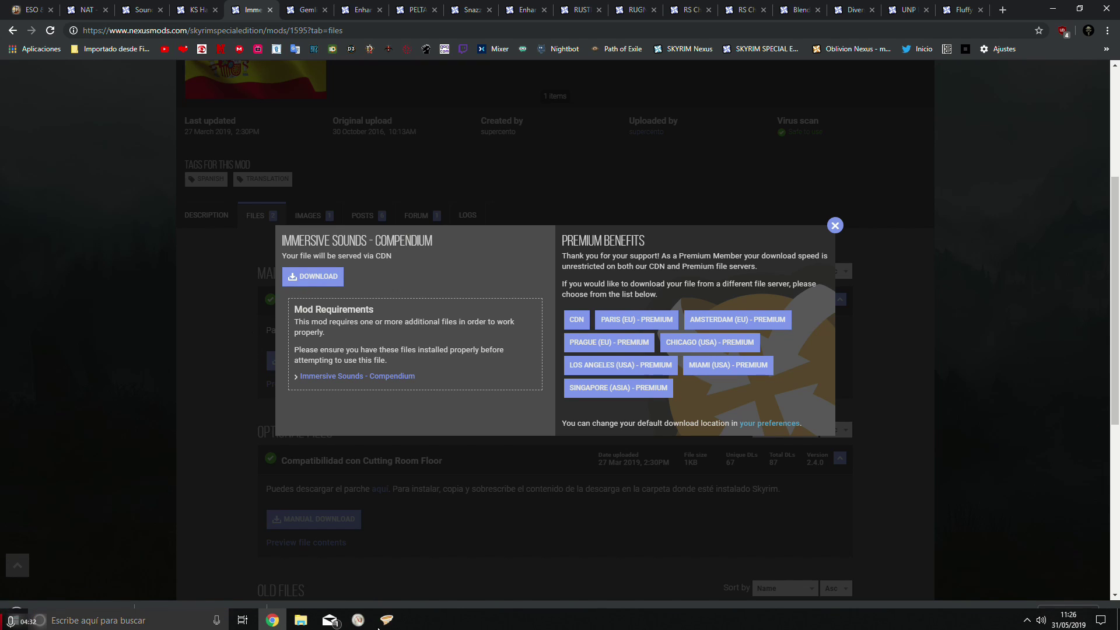
Switch to Vortex and start installing Immersive Sounds Compendium SSE 2.2, keeping the required main files and the default melee and ranged weapon options.
{"action": "left_click", "coordinate": [386, 618]}
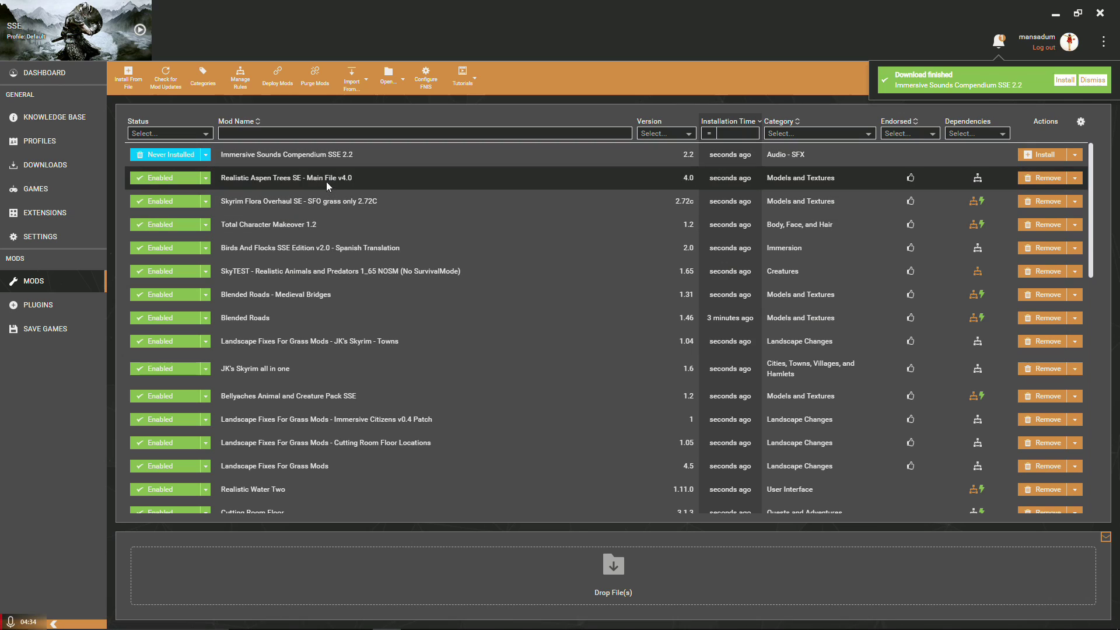
{"action": "left_click", "coordinate": [1035, 155]}
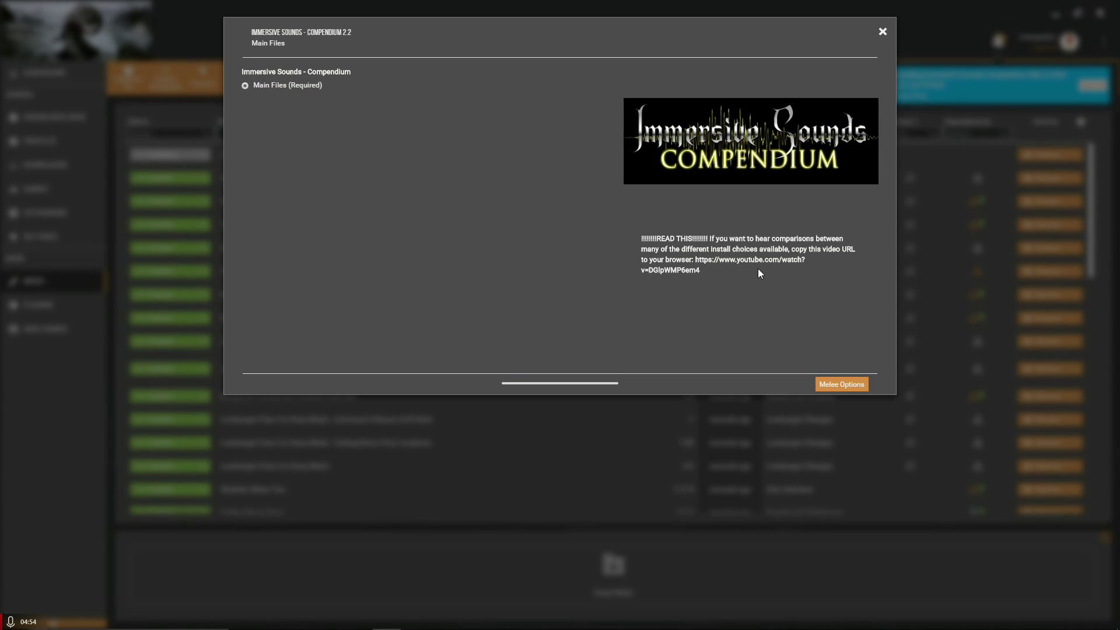
{"action": "left_click", "coordinate": [835, 384]}
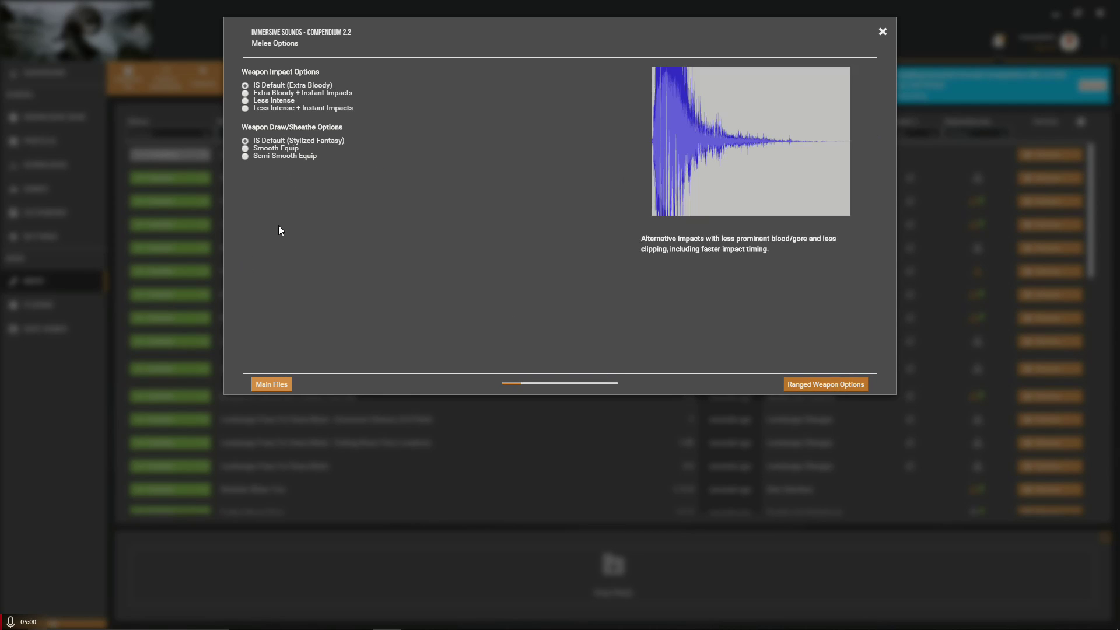
{"action": "left_click", "coordinate": [811, 387]}
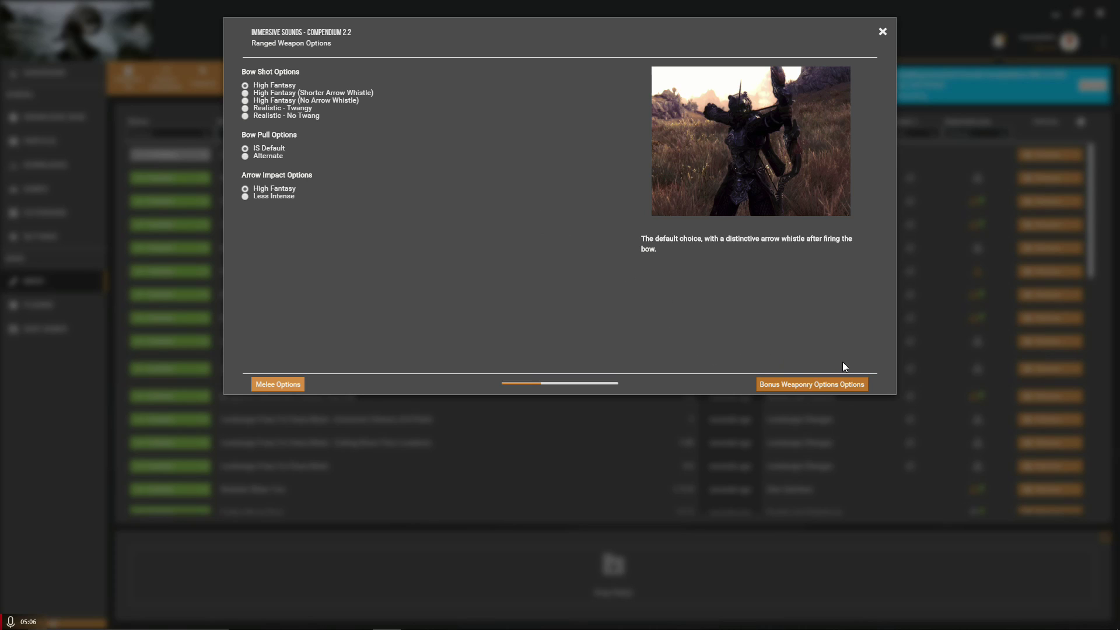
{"action": "left_click", "coordinate": [844, 385]}
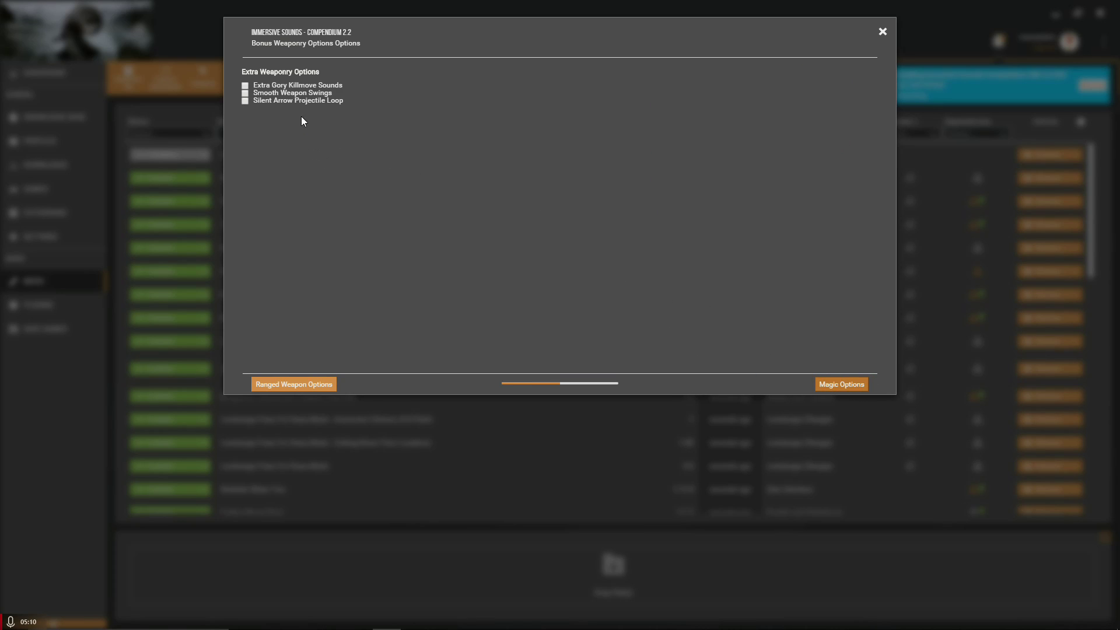
Leave the bonus weaponry and creature options unselected, keep High Fantasy restoration and Swooshy firebolt sounds, and continue to the miscellaneous options.
{"action": "mouse_move", "coordinate": [285, 100]}
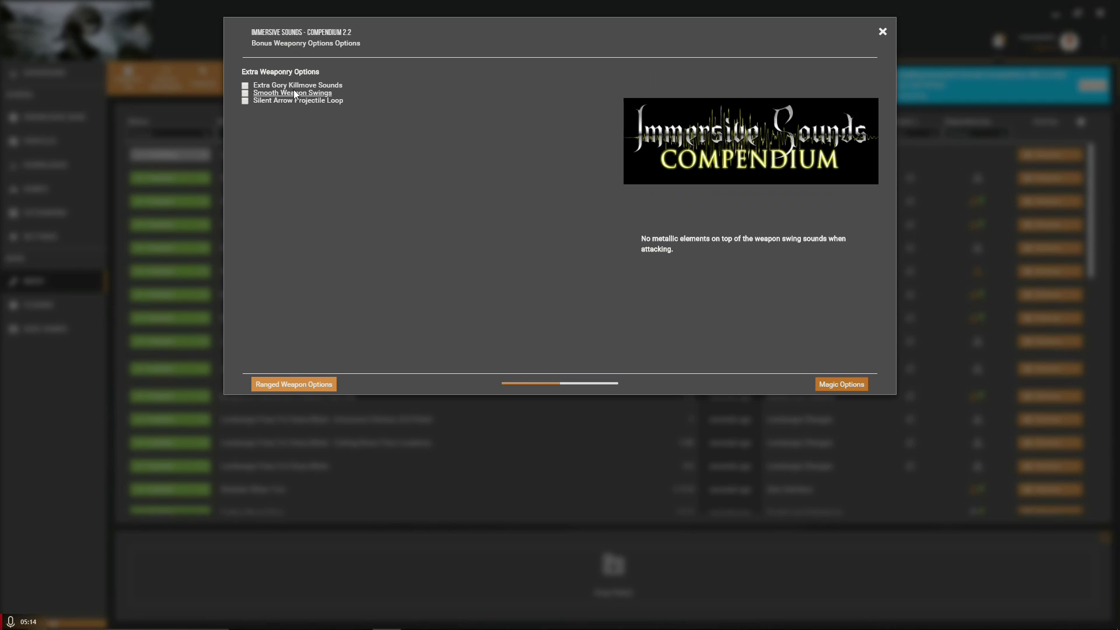
{"action": "left_click", "coordinate": [844, 385]}
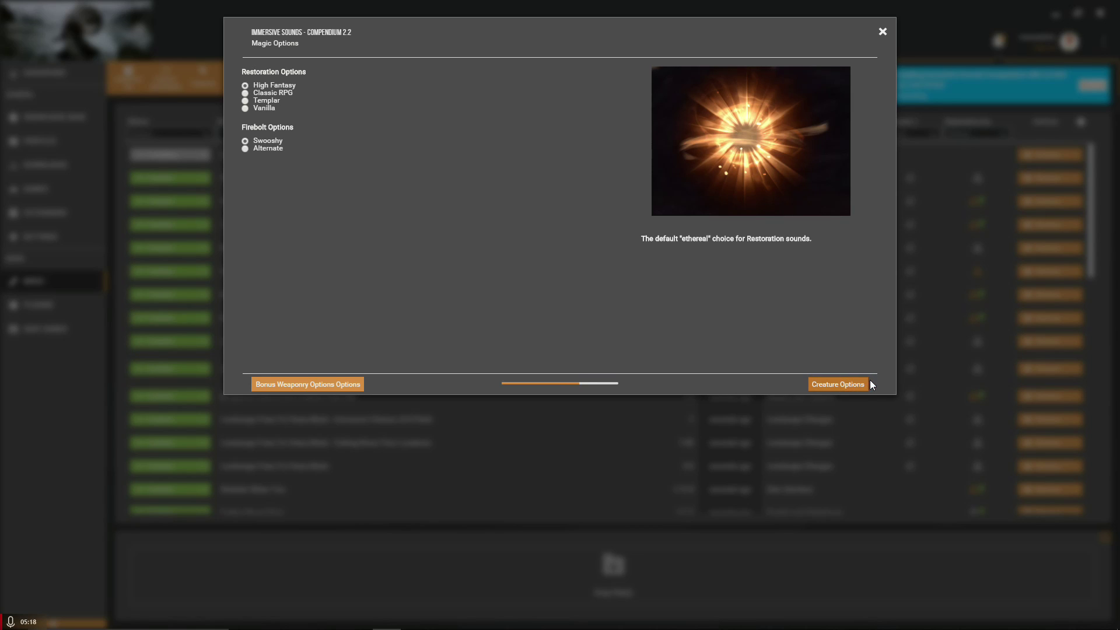
{"action": "left_click", "coordinate": [855, 387]}
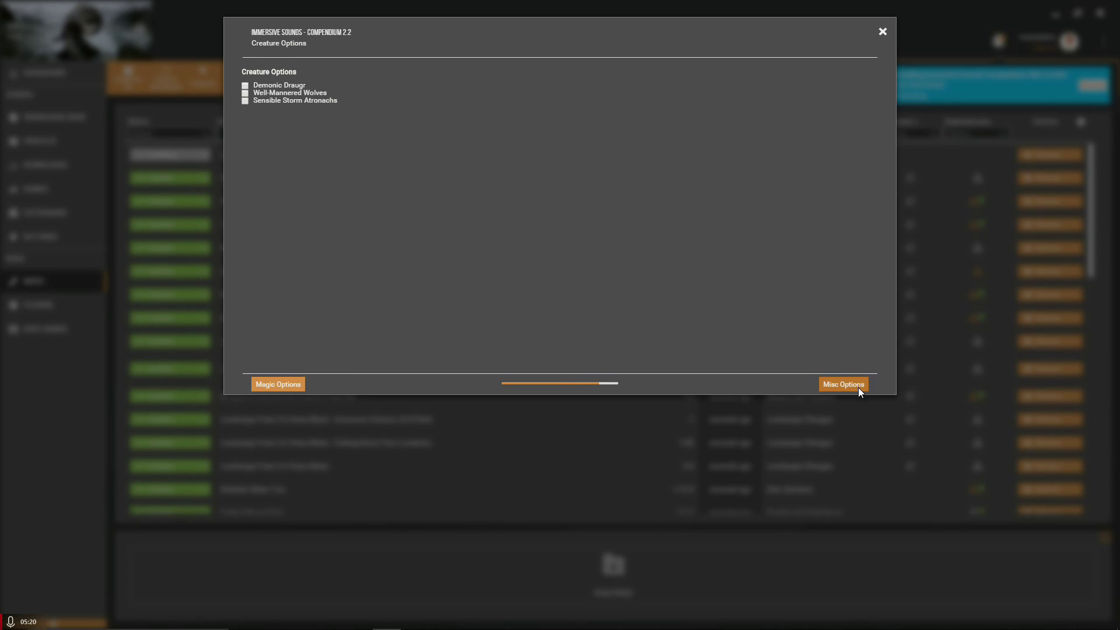
{"action": "left_click", "coordinate": [846, 384]}
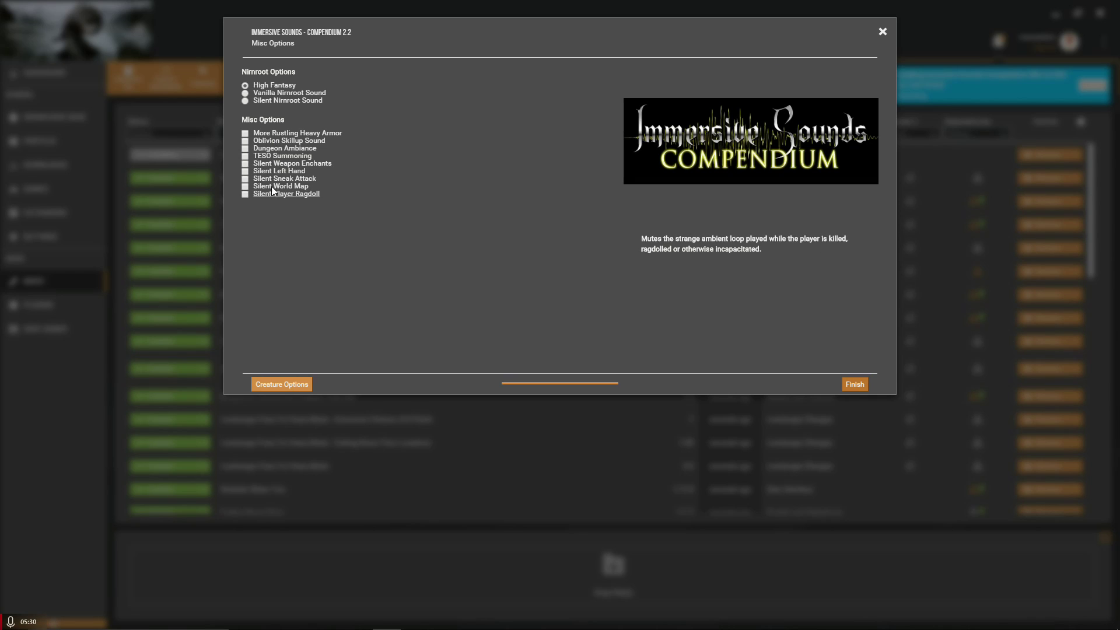
Add TESO Summoning, Dungeon Ambiance, Oblivion Skillup Sound and More Rustling Heavy Armor to the miscellaneous options and finish the installation.
{"action": "left_click", "coordinate": [271, 155]}
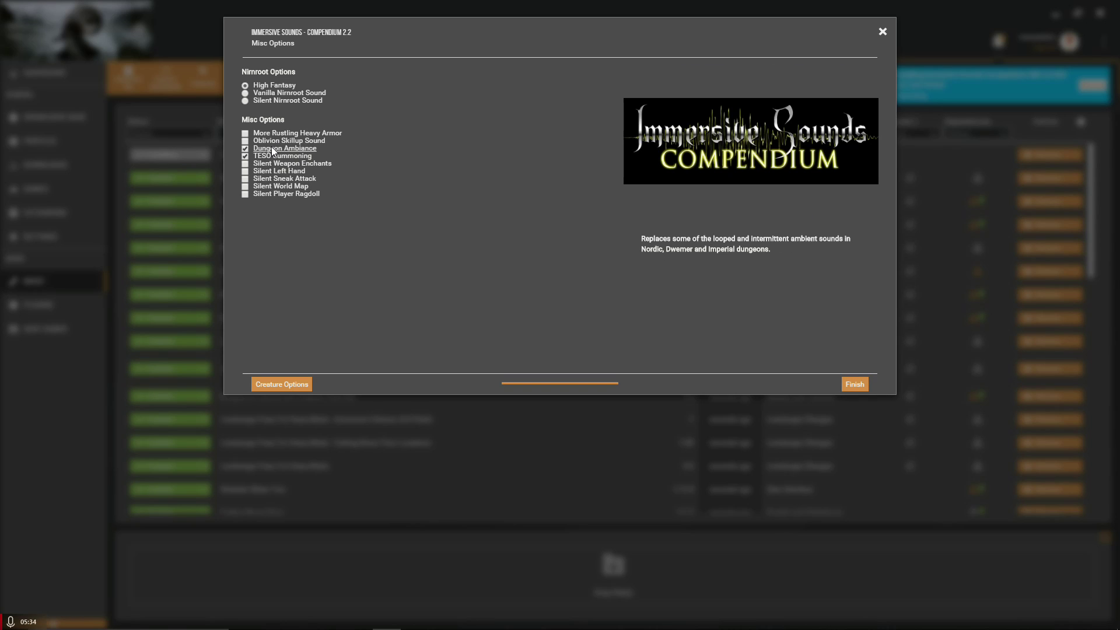
{"action": "left_click", "coordinate": [271, 140]}
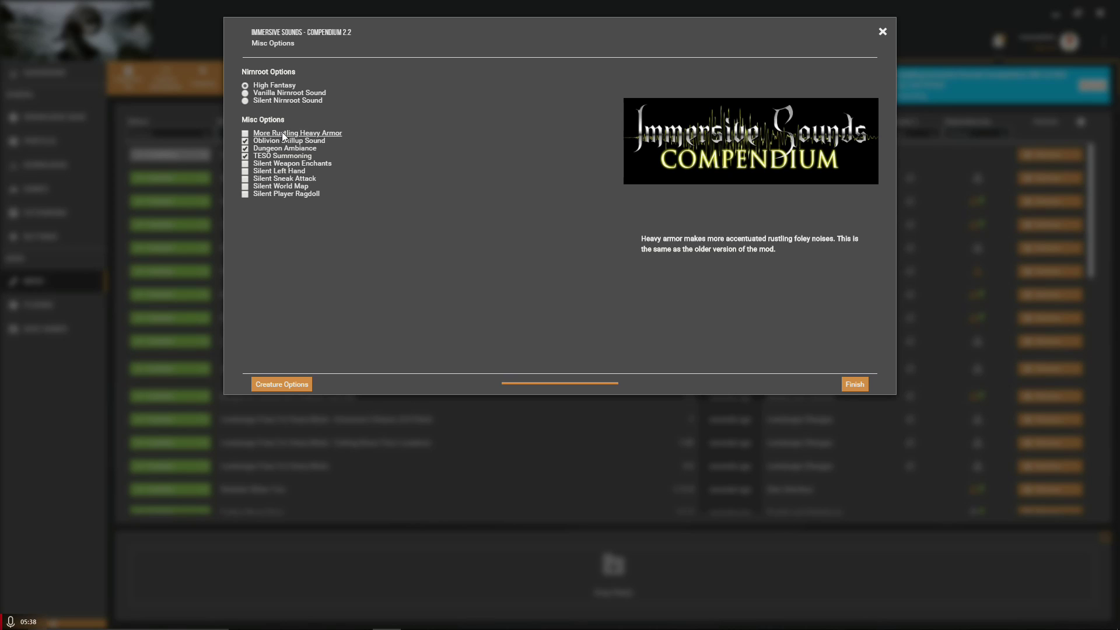
{"action": "left_click", "coordinate": [289, 133]}
{"action": "left_click", "coordinate": [855, 384]}
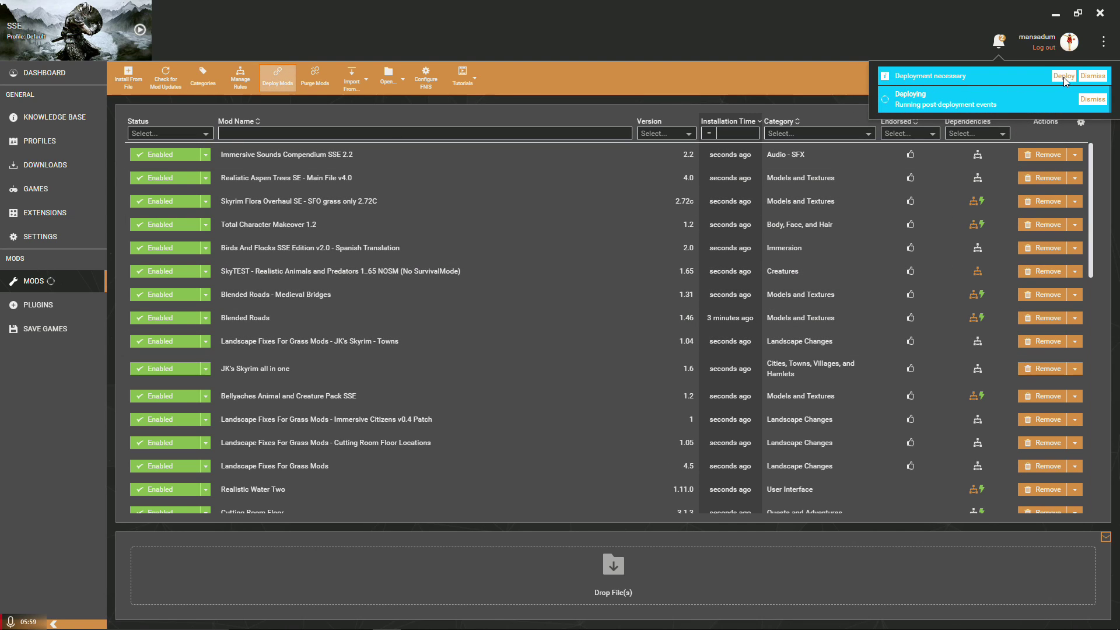
Install the downloaded translation archives Compatibilidad con Cutting Room Floor and Immersive Sounds - Compendium from the Descargas folder.
{"action": "left_click", "coordinate": [129, 79]}
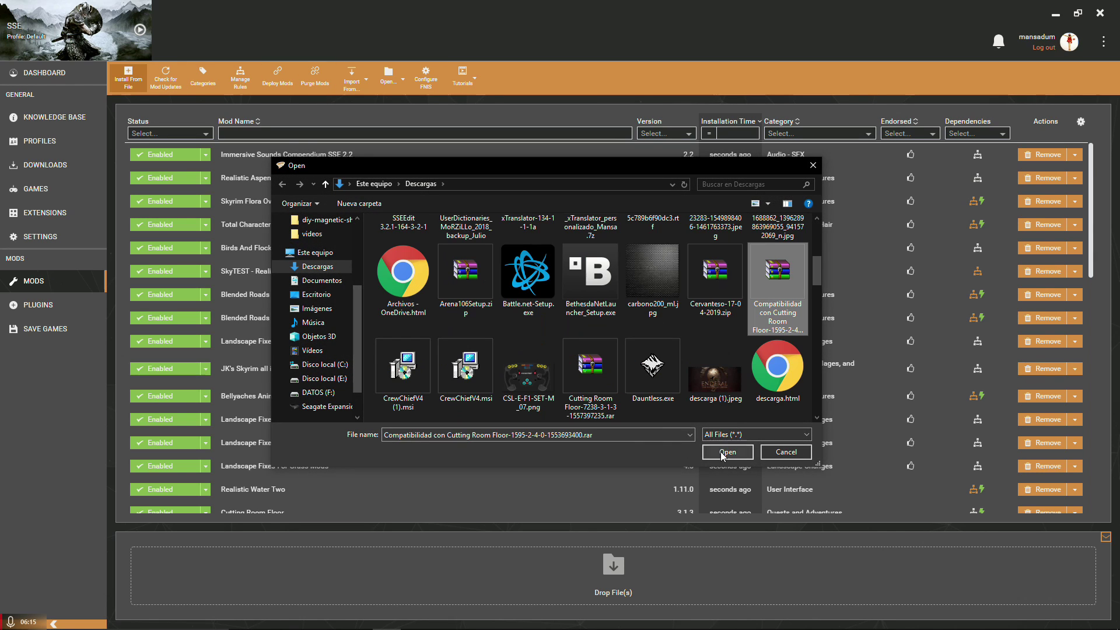
{"action": "left_click", "coordinate": [727, 452]}
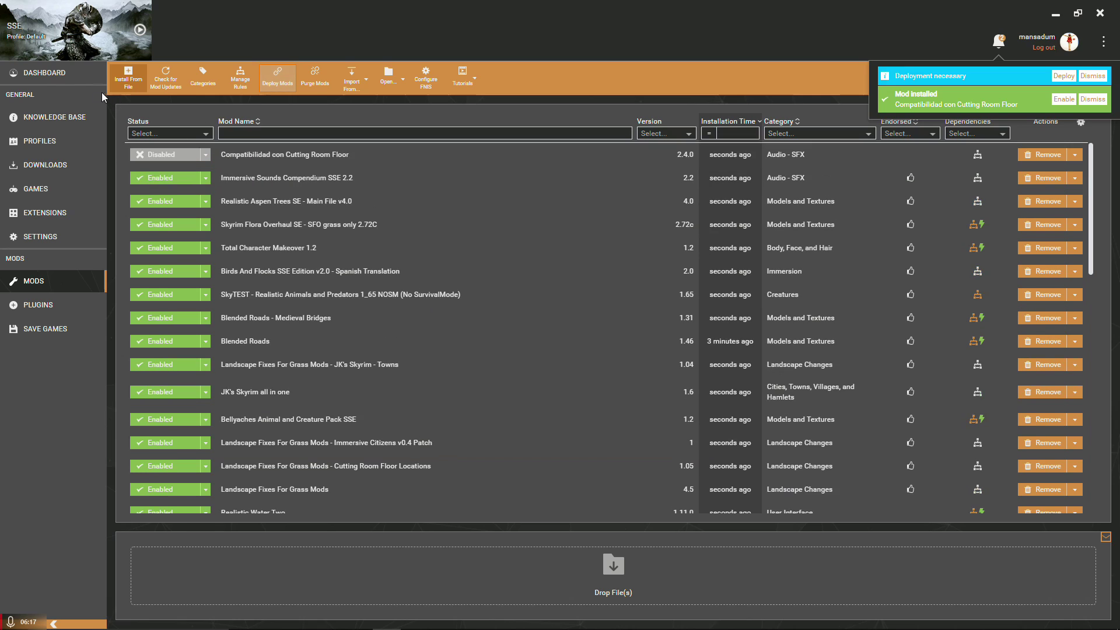
{"action": "left_click", "coordinate": [128, 79]}
{"action": "scroll", "coordinate": [651, 274], "scroll_direction": "down", "scroll_amount": 3}
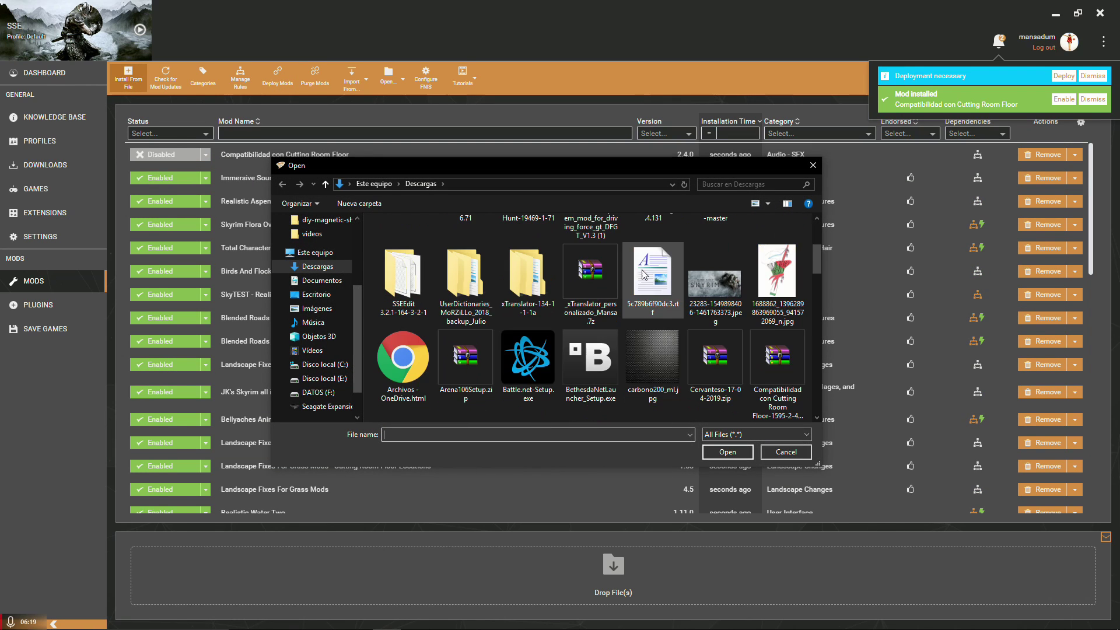
{"action": "scroll", "coordinate": [650, 271], "scroll_direction": "down", "scroll_amount": 5}
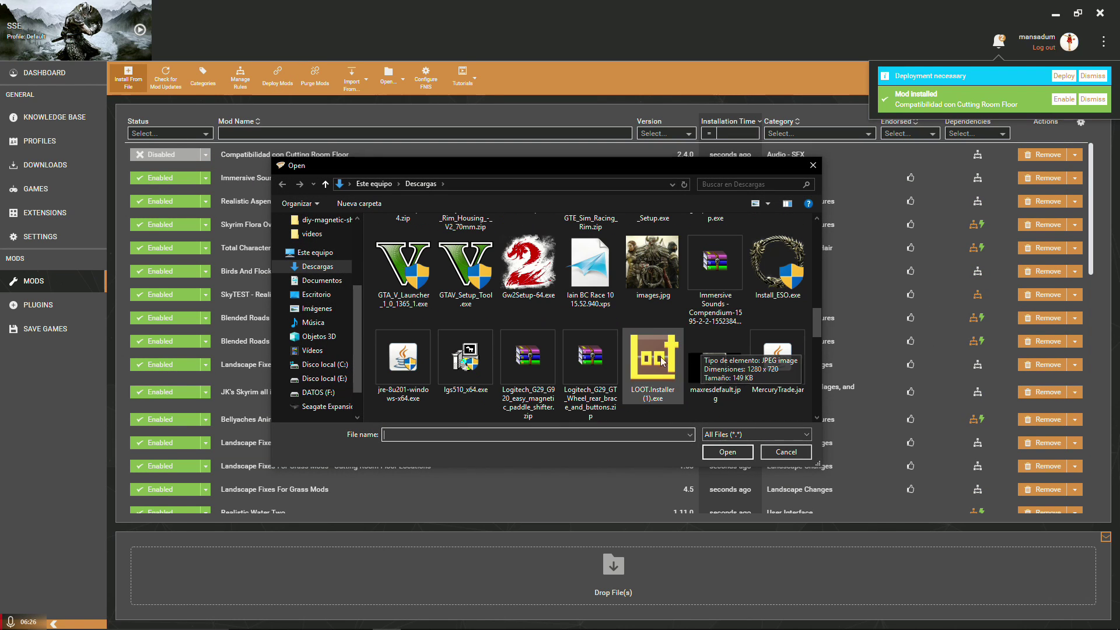
{"action": "left_click", "coordinate": [715, 268]}
{"action": "left_click", "coordinate": [720, 459]}
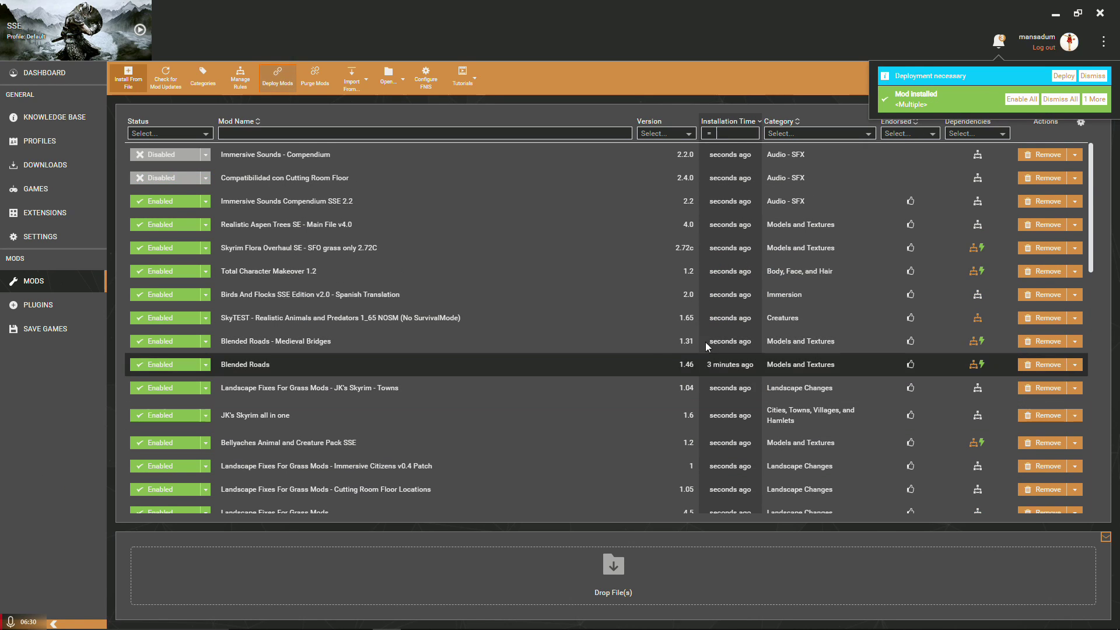
Enable both translation mods, setting Immersive Sounds - Compendium to load after Immersive Sounds Compendium SSE 2.2 to resolve their file conflict.
{"action": "left_click", "coordinate": [1094, 101]}
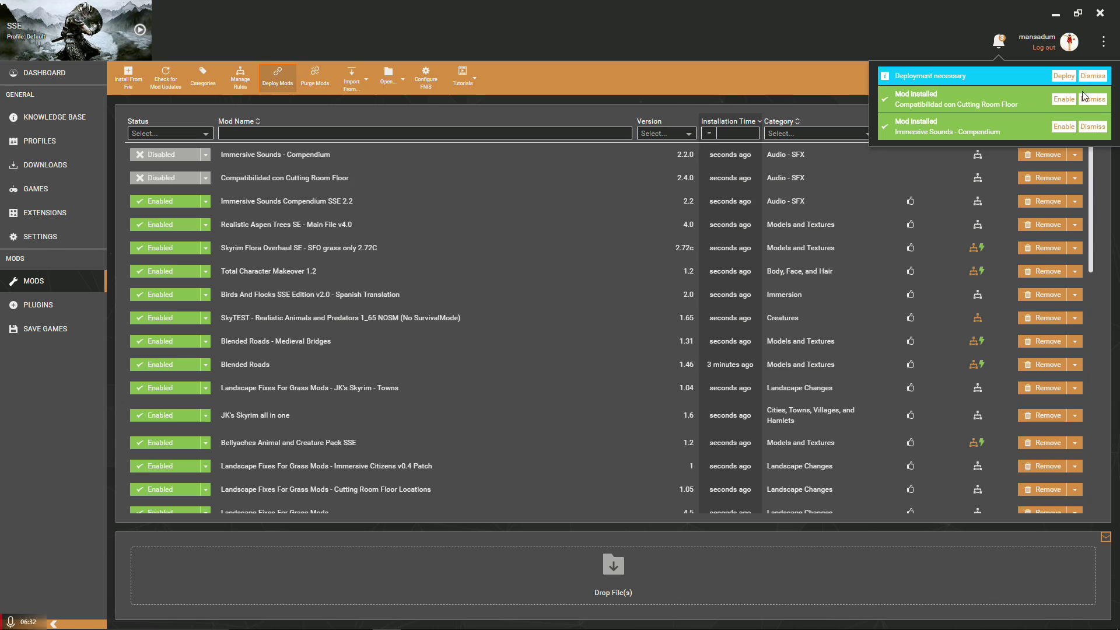
{"action": "left_click", "coordinate": [1065, 126]}
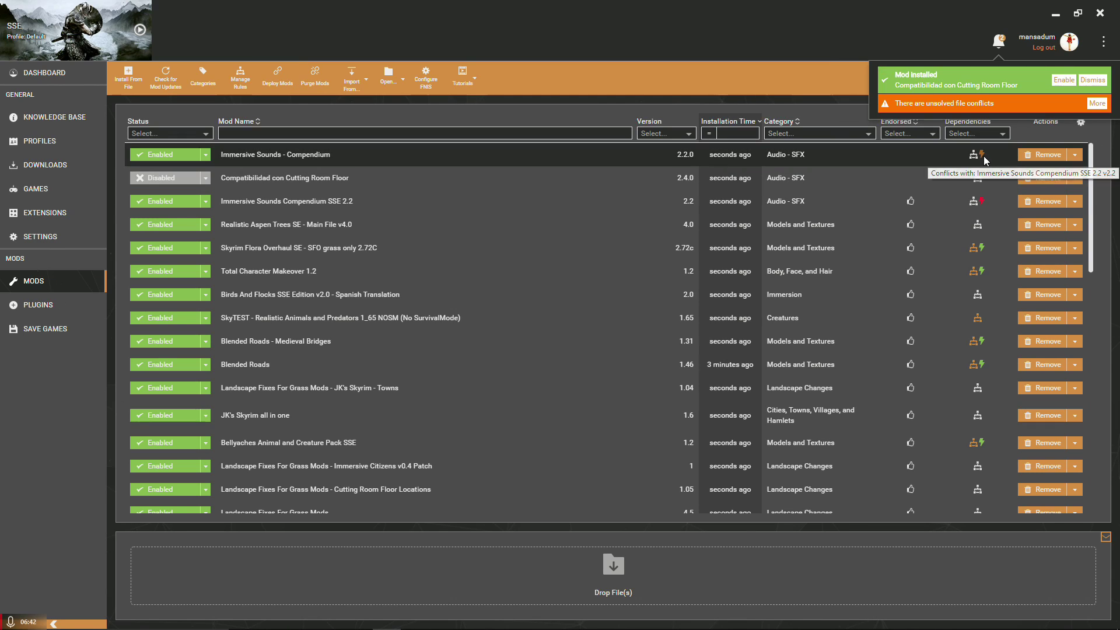
{"action": "left_click", "coordinate": [984, 156]}
{"action": "left_click", "coordinate": [482, 77]}
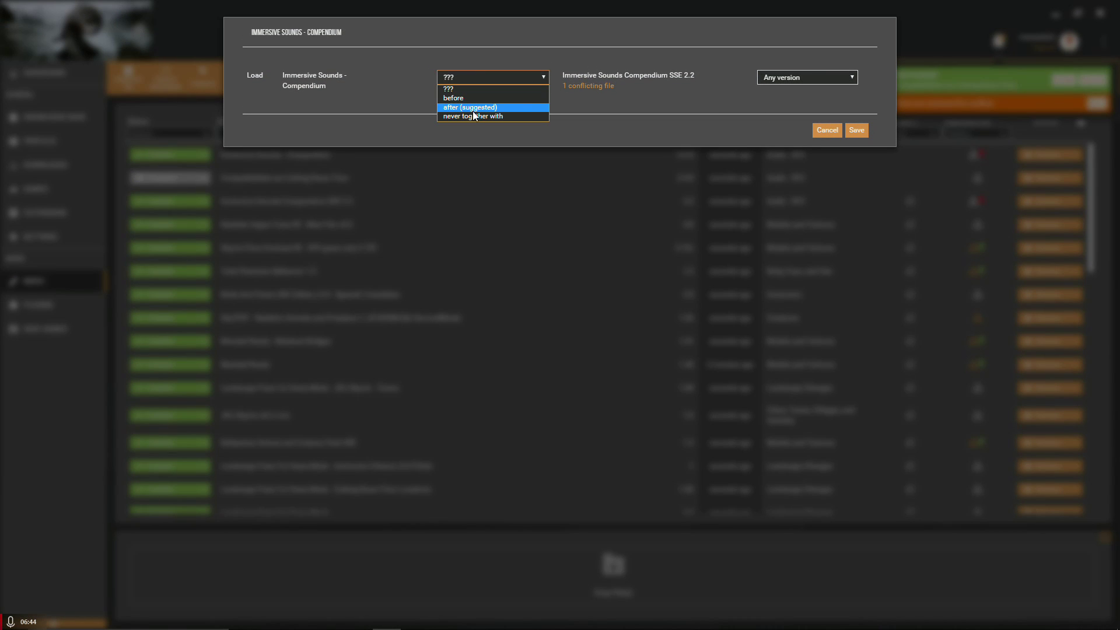
{"action": "left_click", "coordinate": [474, 110]}
{"action": "left_click", "coordinate": [864, 131]}
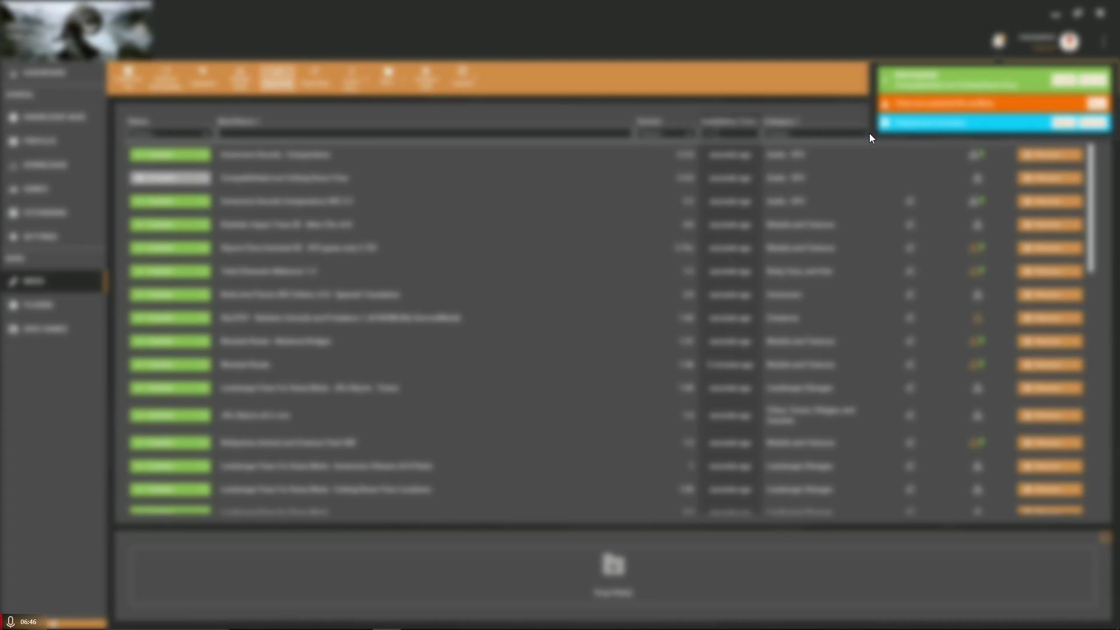
{"action": "left_click", "coordinate": [1065, 80]}
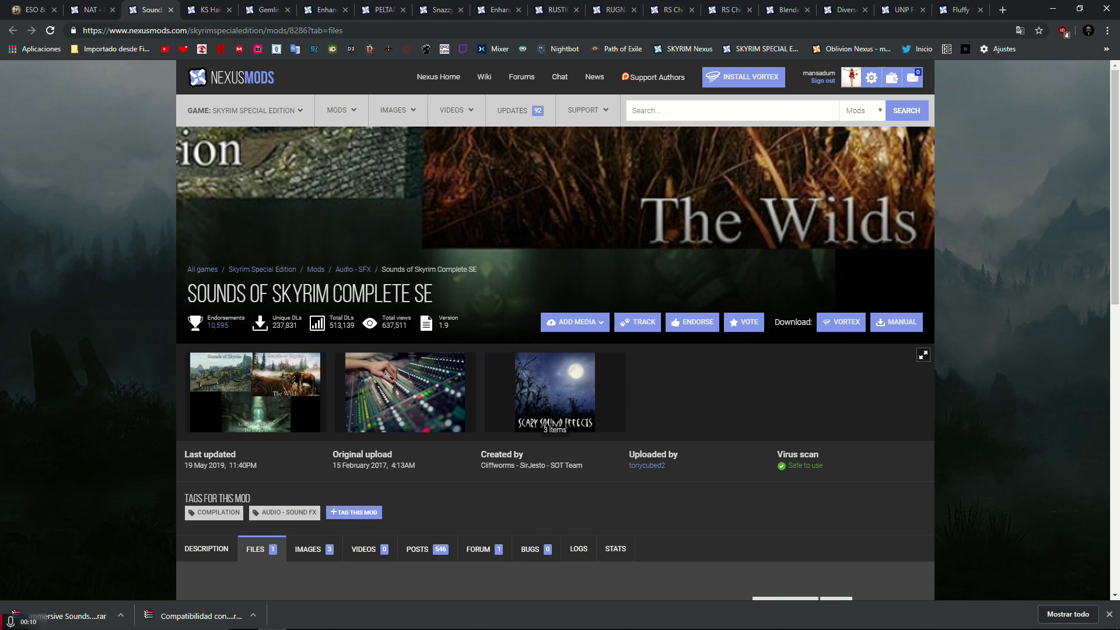
In the browser, download the main file of Sounds of Skyrim Complete SE 1.9 through the mod manager.
{"action": "scroll", "coordinate": [371, 361], "scroll_direction": "down", "scroll_amount": 5}
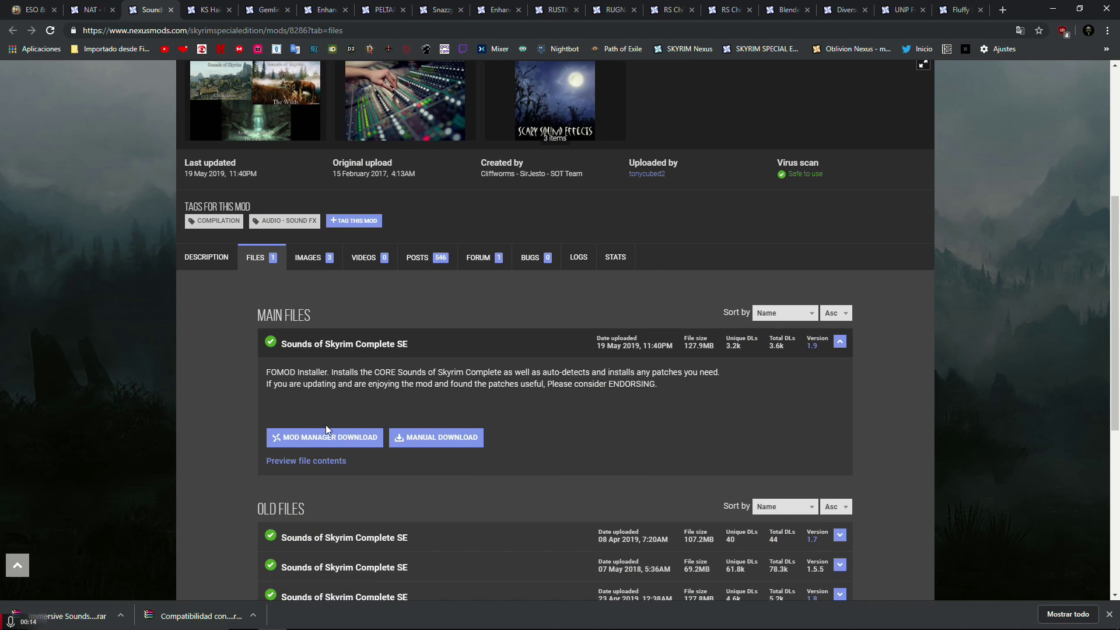
{"action": "left_click", "coordinate": [327, 435]}
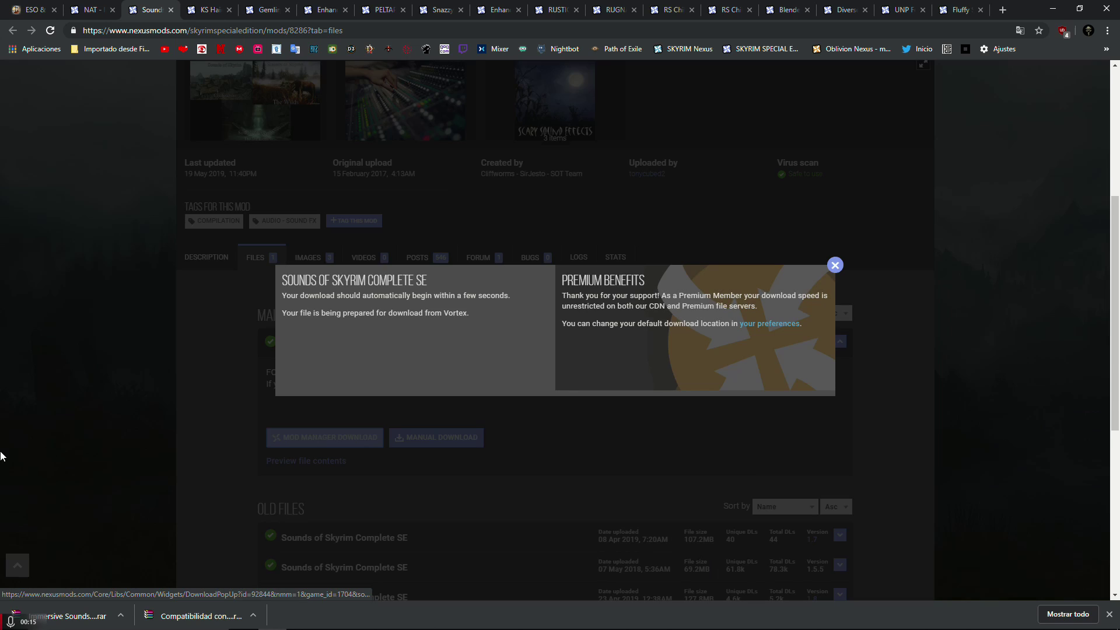
{"action": "left_click", "coordinate": [841, 263]}
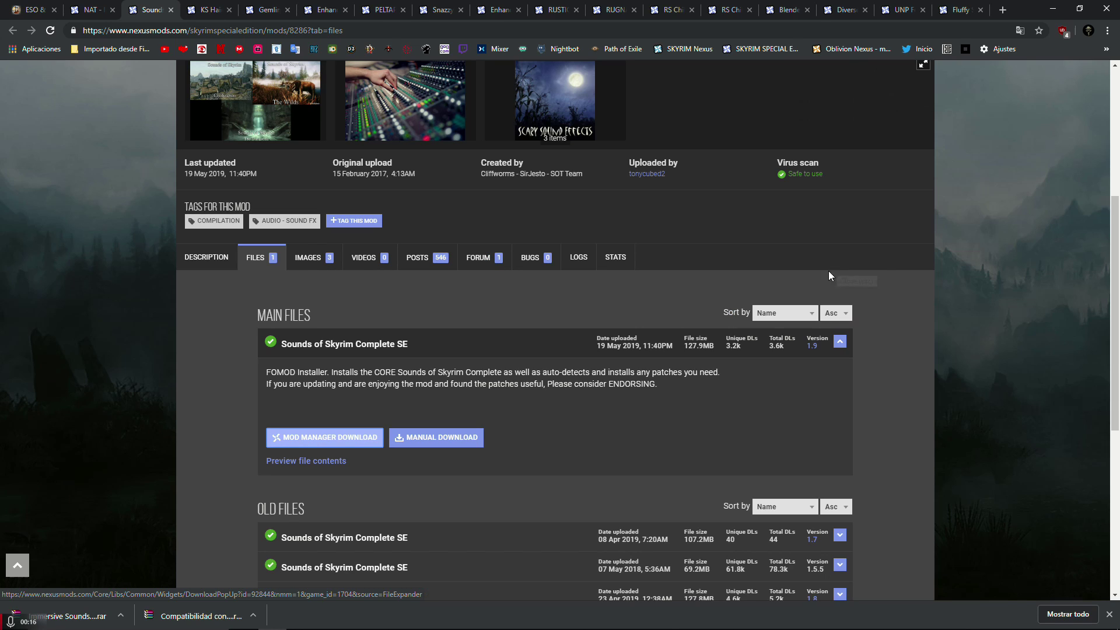
Open the Spanish translation listed in the description of Sounds of Skyrim Complete SE.
{"action": "left_click", "coordinate": [184, 259]}
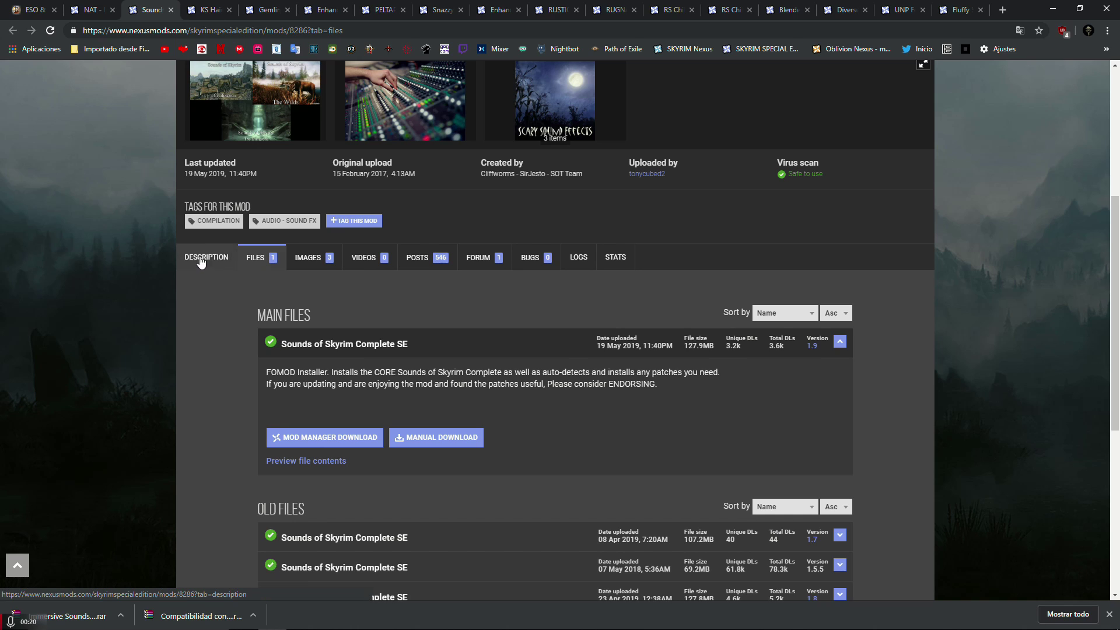
{"action": "scroll", "coordinate": [125, 244], "scroll_direction": "down", "scroll_amount": 3}
{"action": "scroll", "coordinate": [129, 242], "scroll_direction": "down", "scroll_amount": 2}
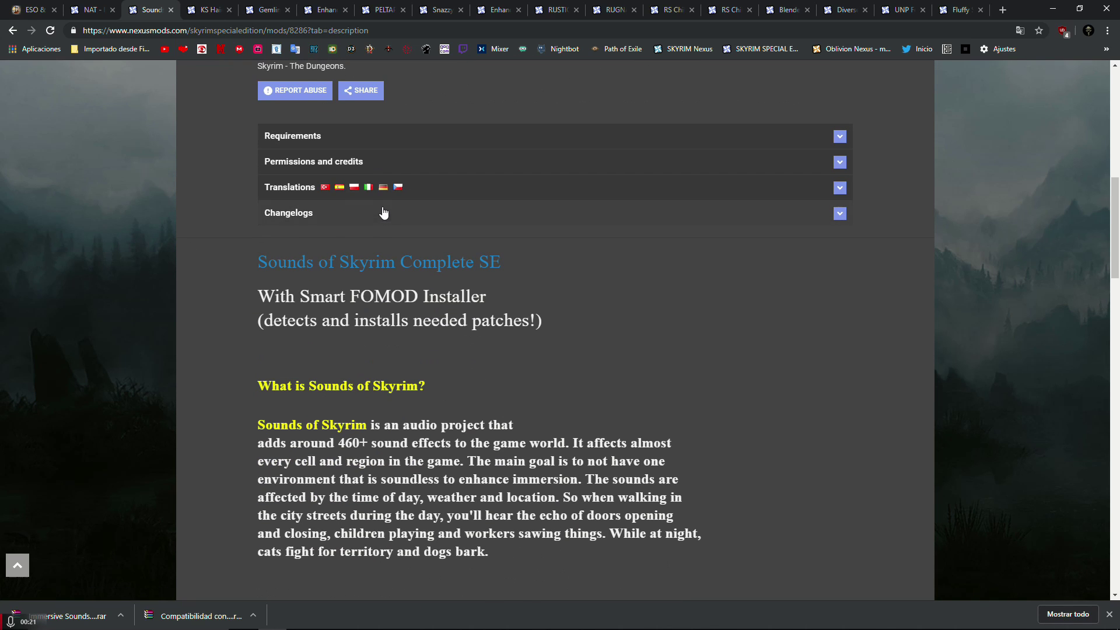
{"action": "left_click", "coordinate": [337, 187]}
{"action": "scroll", "coordinate": [304, 272], "scroll_direction": "down", "scroll_amount": 2}
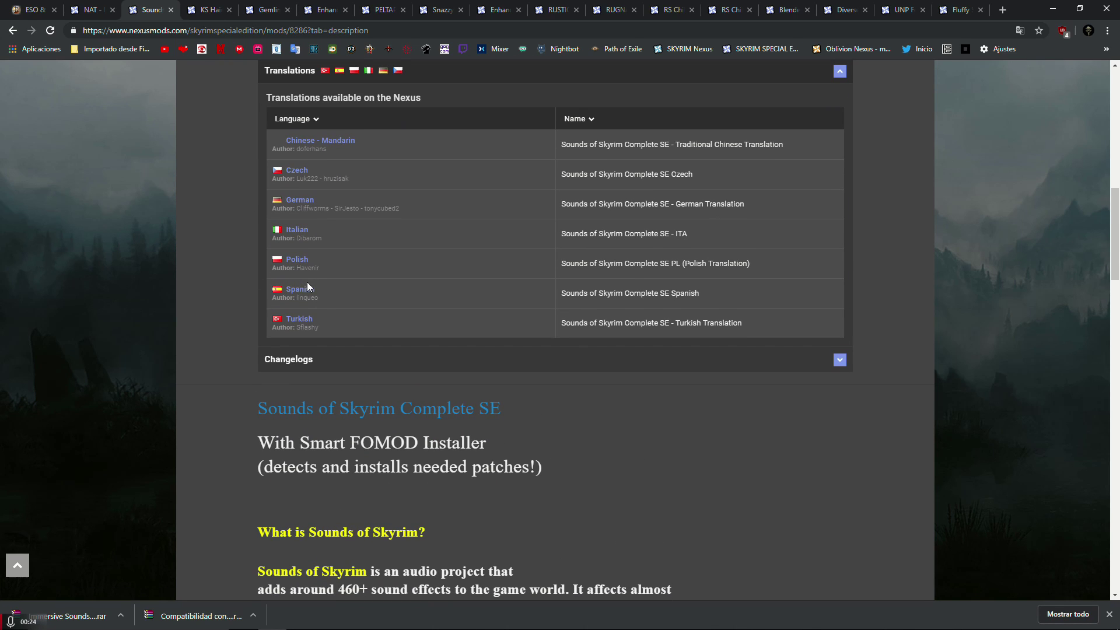
{"action": "left_click", "coordinate": [300, 290]}
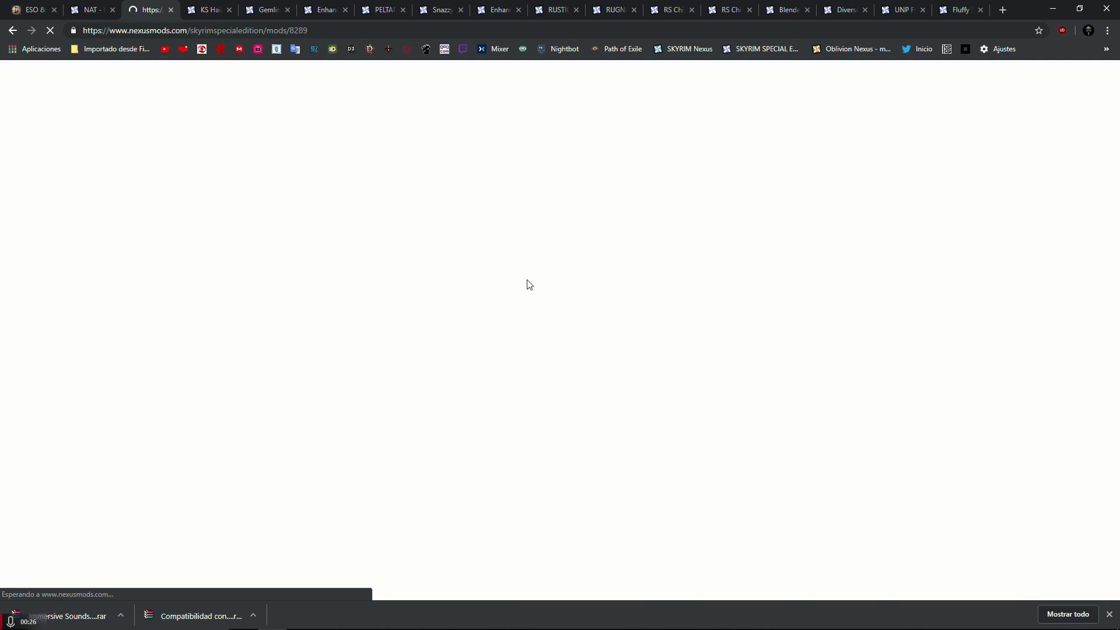
Download the translation's main file Sounds of Skyrim Complete SE Spanish and optional file Sounds of Skyrim MCM Spanish through the mod manager.
{"action": "scroll", "coordinate": [193, 301], "scroll_direction": "down", "scroll_amount": 4}
{"action": "scroll", "coordinate": [194, 302], "scroll_direction": "down", "scroll_amount": 1}
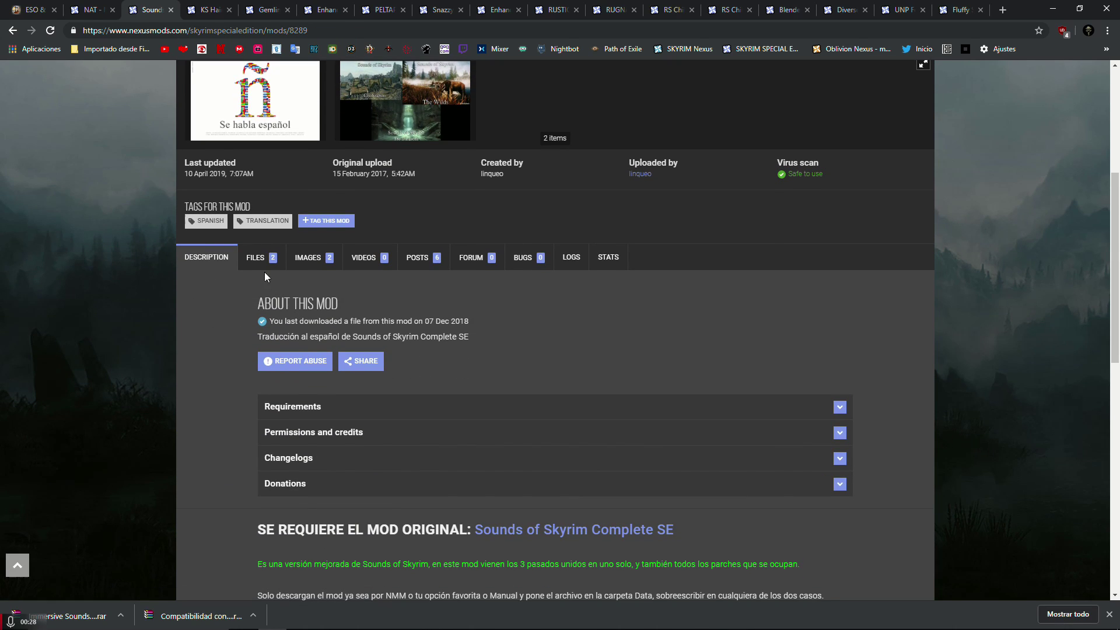
{"action": "left_click", "coordinate": [255, 258]}
{"action": "scroll", "coordinate": [24, 265], "scroll_direction": "down", "scroll_amount": 1}
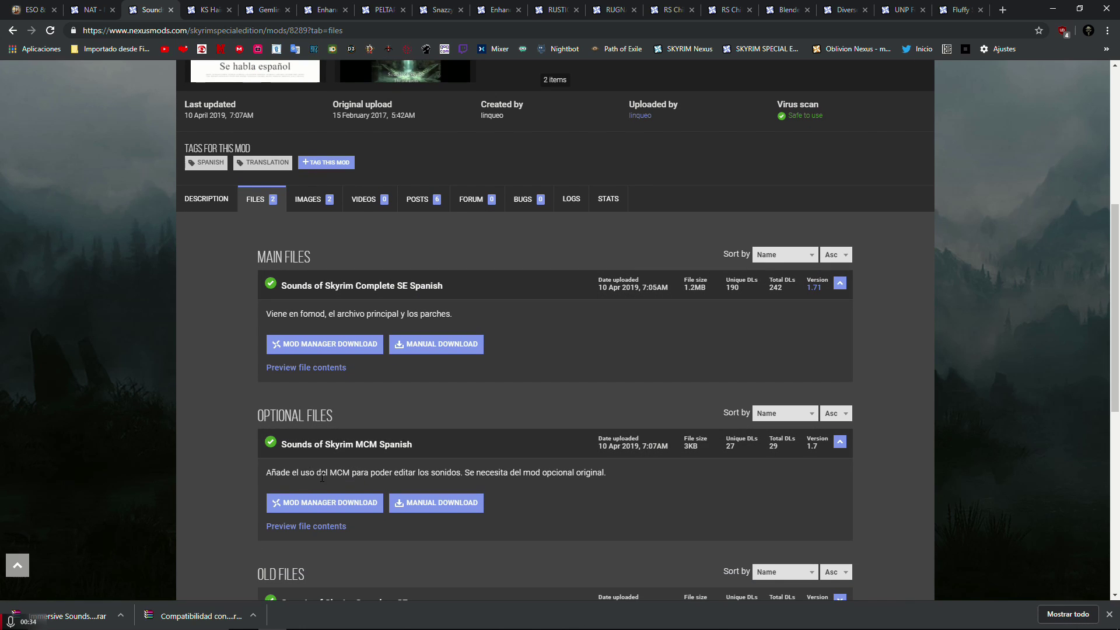
{"action": "left_click", "coordinate": [305, 346]}
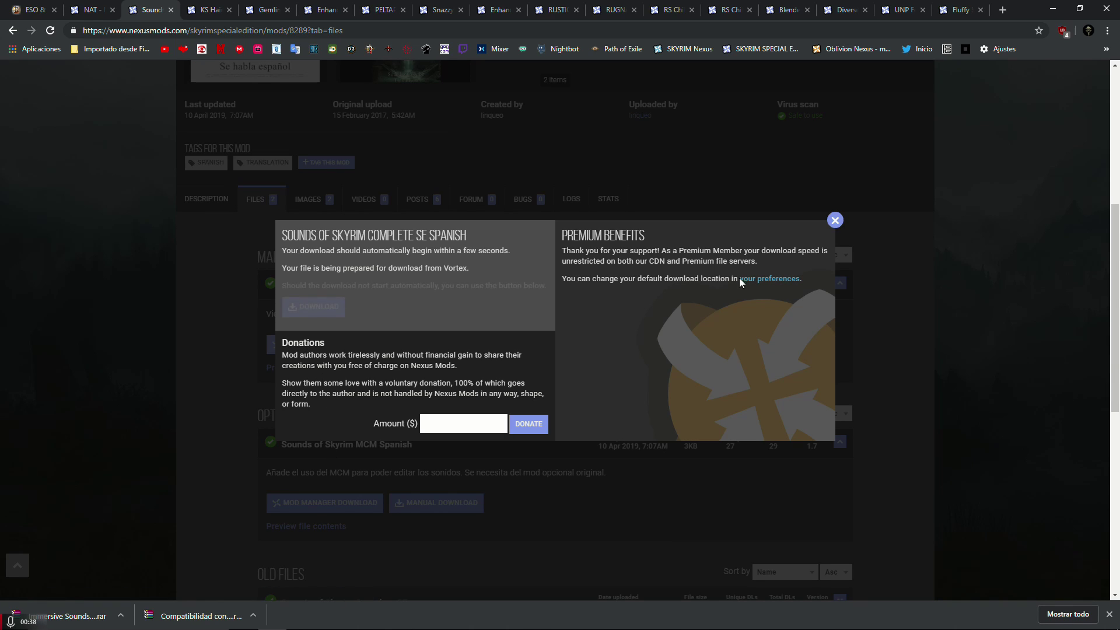
{"action": "left_click", "coordinate": [835, 220]}
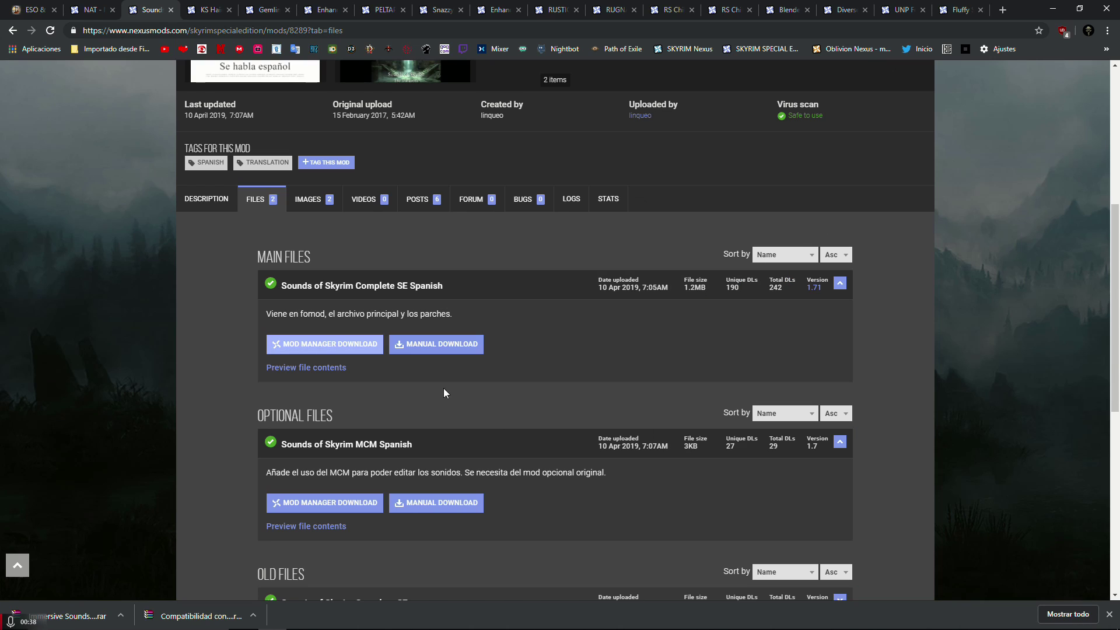
{"action": "left_click", "coordinate": [334, 503]}
{"action": "left_click", "coordinate": [835, 220]}
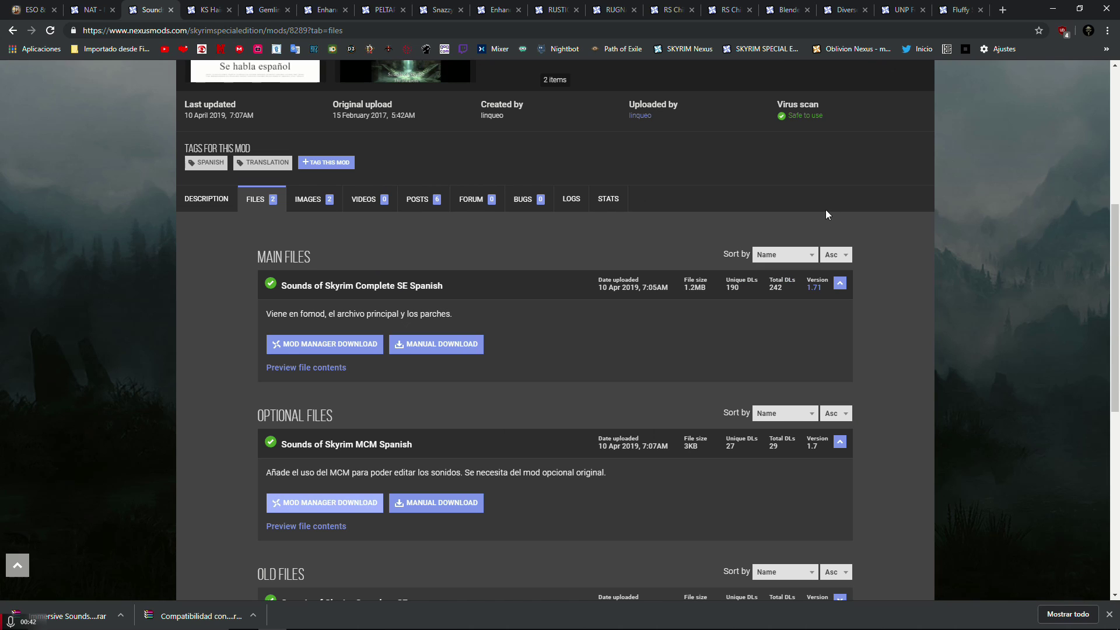
Close the finished translation page and download the main file of KS Hairdos SSE 1.5 through the mod manager.
{"action": "left_click", "coordinate": [171, 9]}
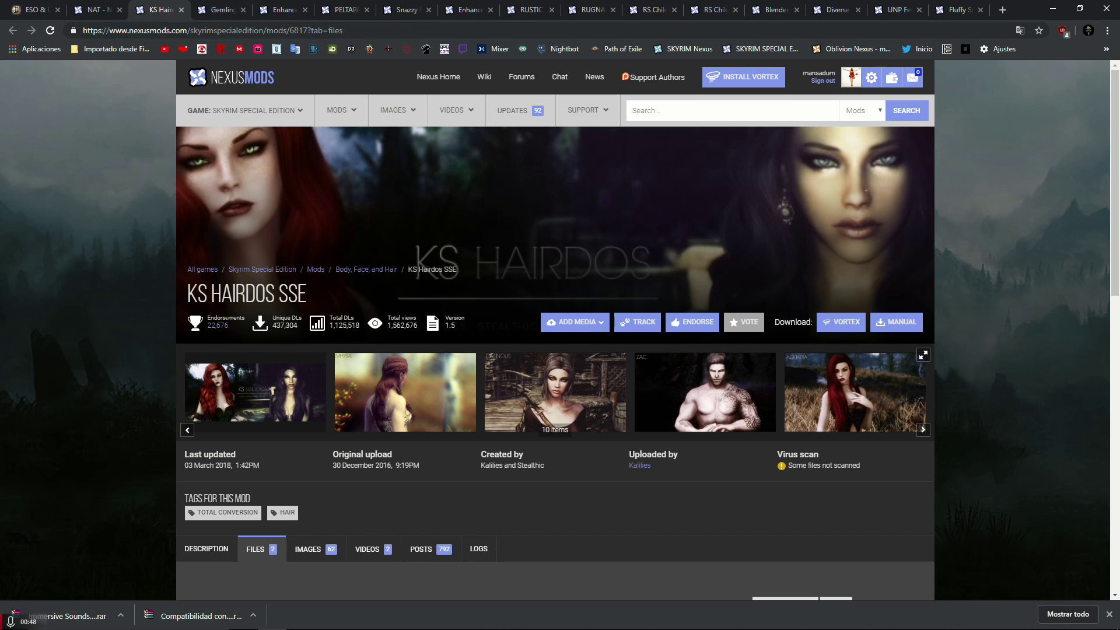
{"action": "scroll", "coordinate": [393, 285], "scroll_direction": "down", "scroll_amount": 3}
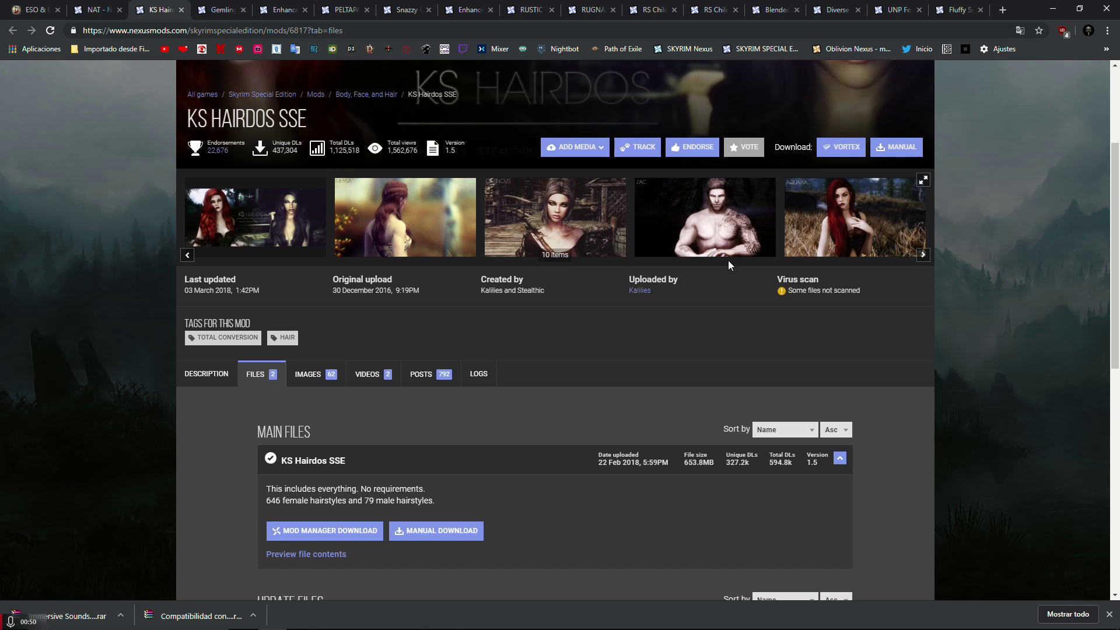
{"action": "left_click", "coordinate": [302, 532]}
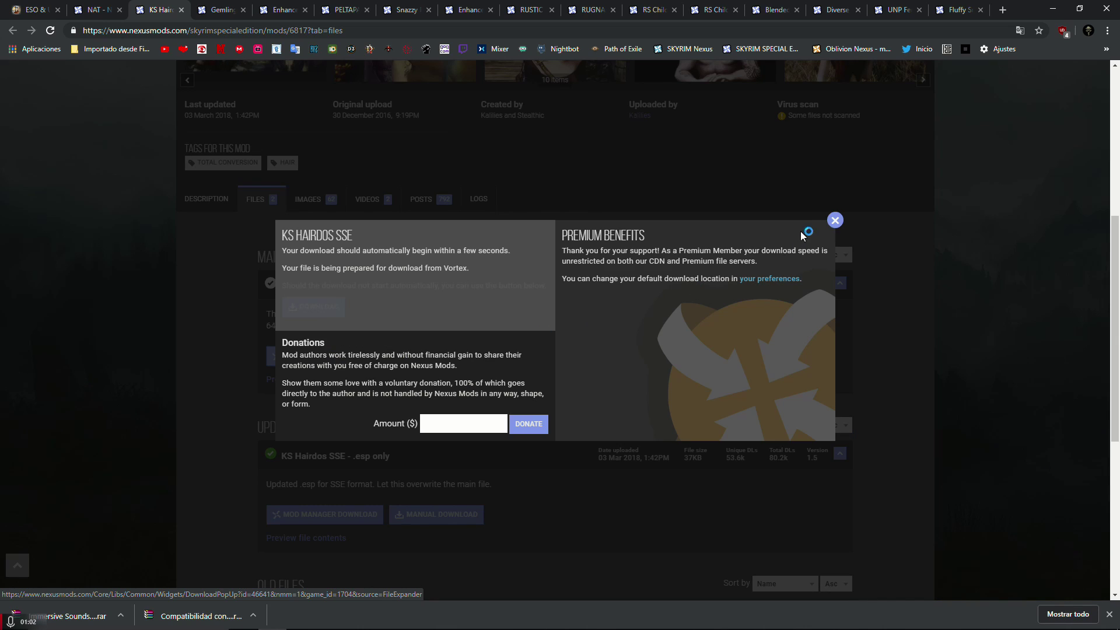
{"action": "left_click", "coordinate": [835, 220]}
Examine the KS Hairdos SSE description, including its requirements, changelog and hairstyle chart.
{"action": "left_click", "coordinate": [198, 209]}
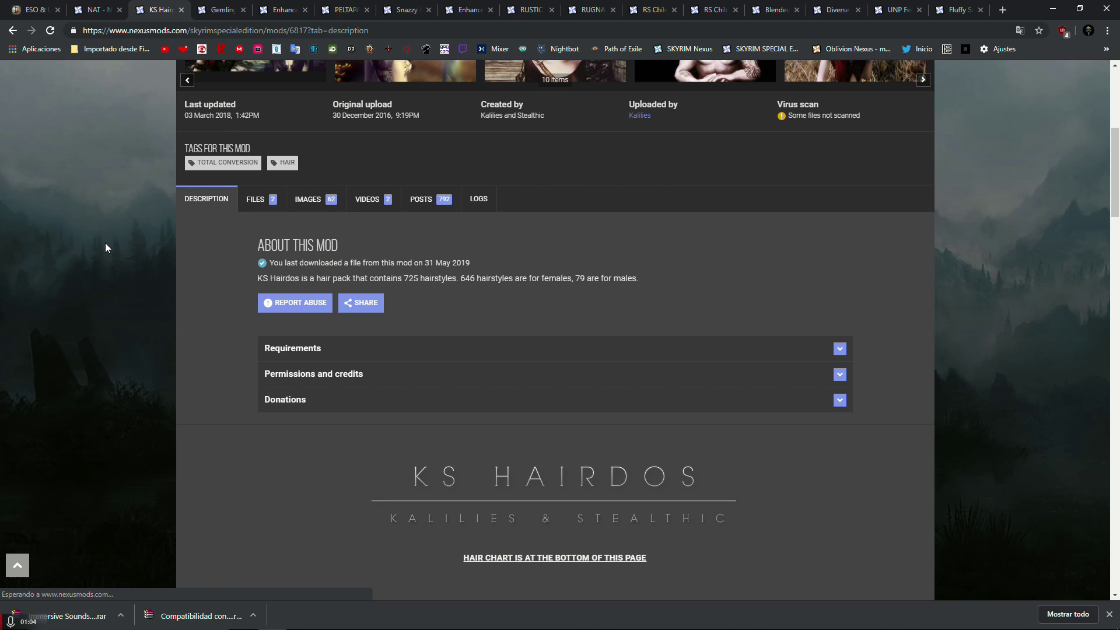
{"action": "scroll", "coordinate": [245, 304], "scroll_direction": "down", "scroll_amount": 5}
{"action": "scroll", "coordinate": [240, 314], "scroll_direction": "down", "scroll_amount": 20}
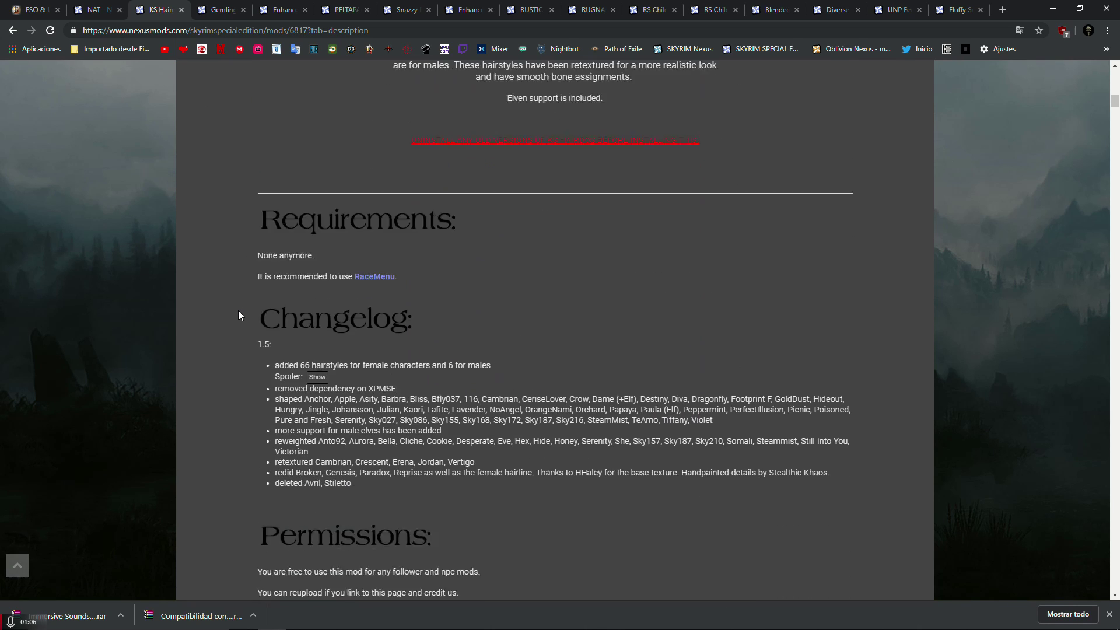
{"action": "scroll", "coordinate": [245, 315], "scroll_direction": "down", "scroll_amount": 20}
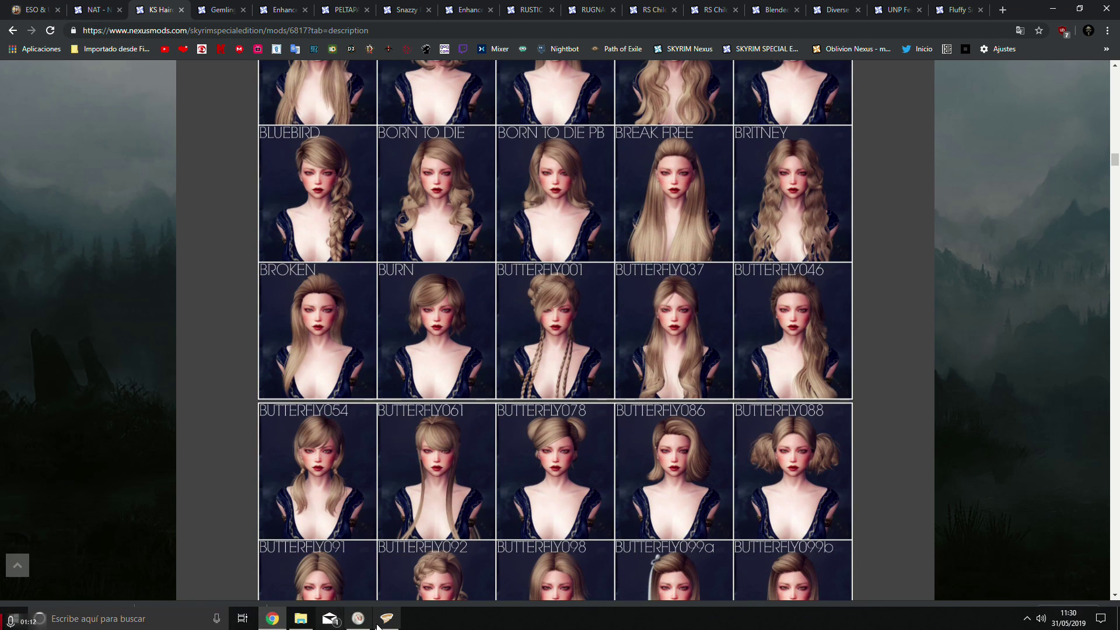
{"action": "left_click", "coordinate": [380, 623]}
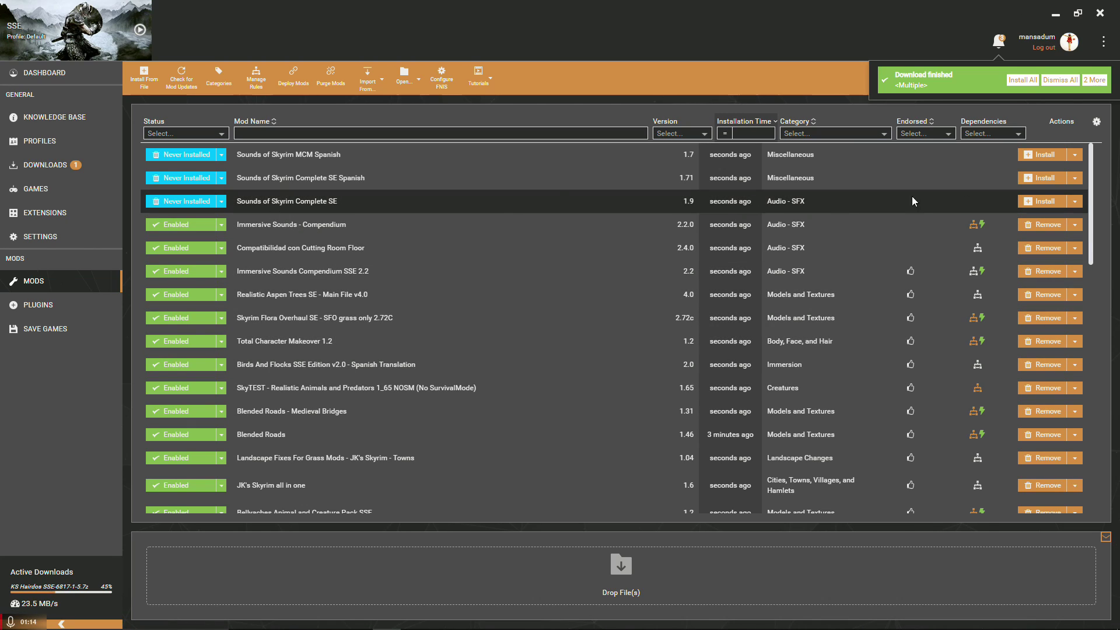
{"action": "left_click", "coordinate": [1044, 201]}
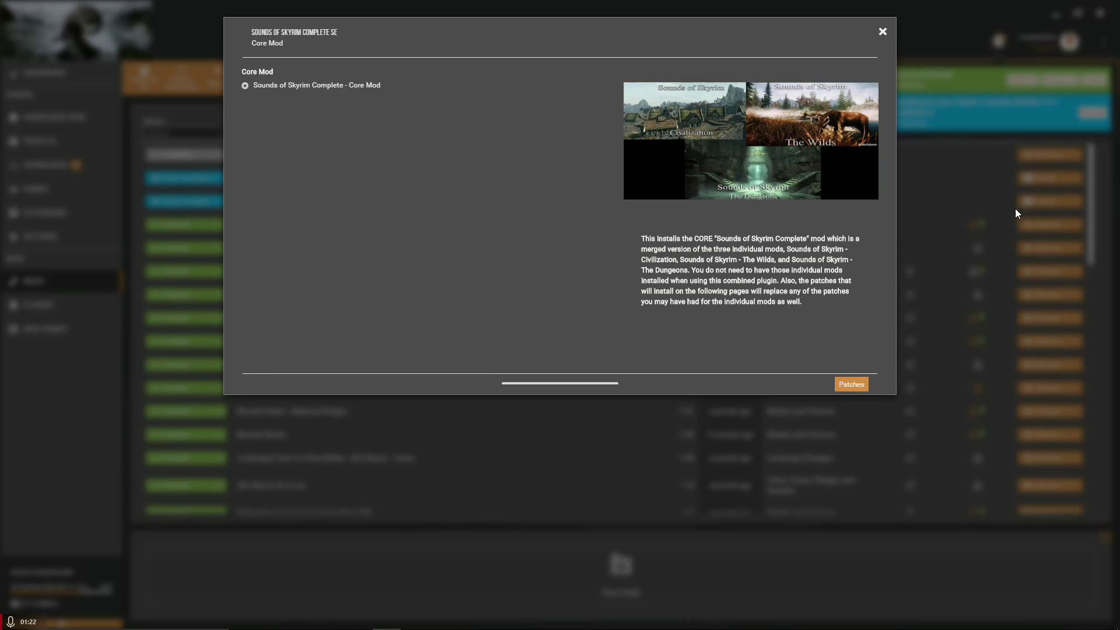
{"action": "left_click", "coordinate": [852, 384]}
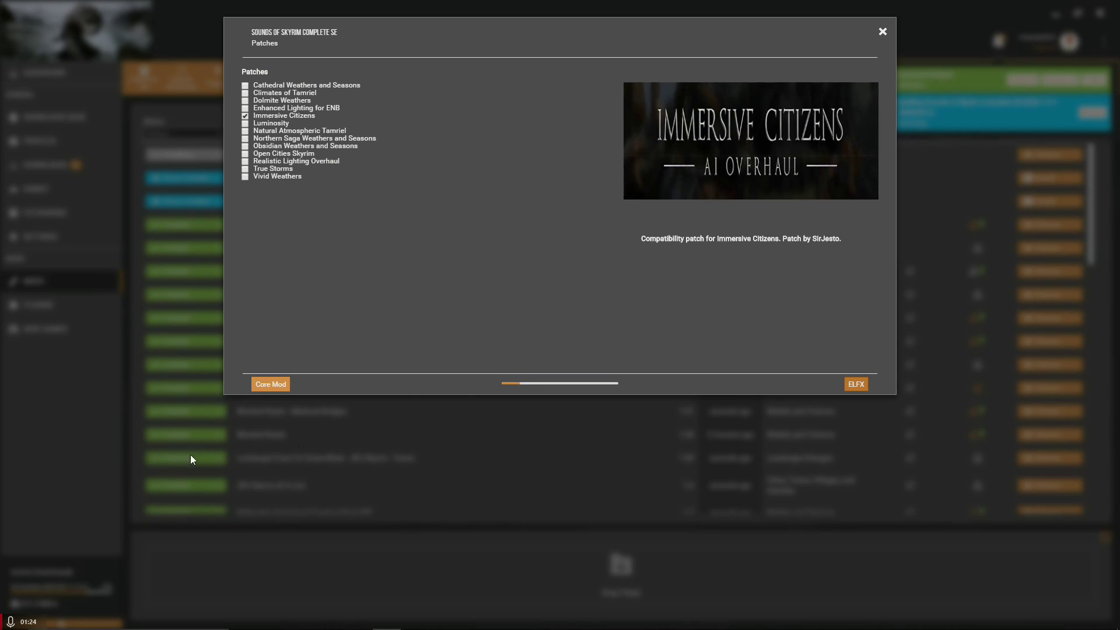
{"action": "left_click", "coordinate": [272, 130]}
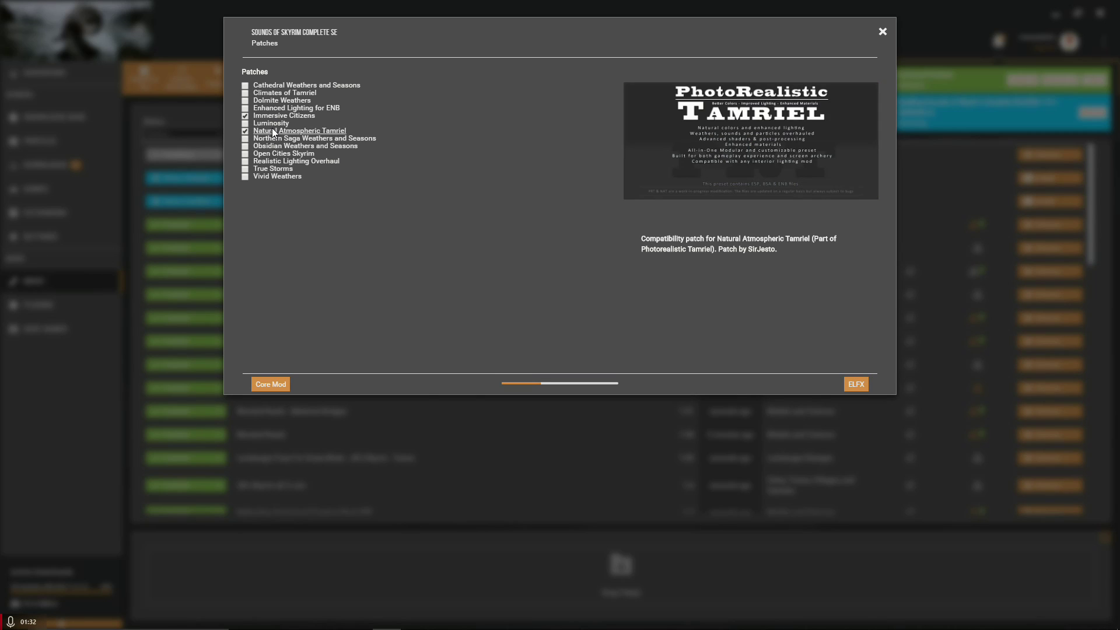
{"action": "left_click", "coordinate": [886, 34]}
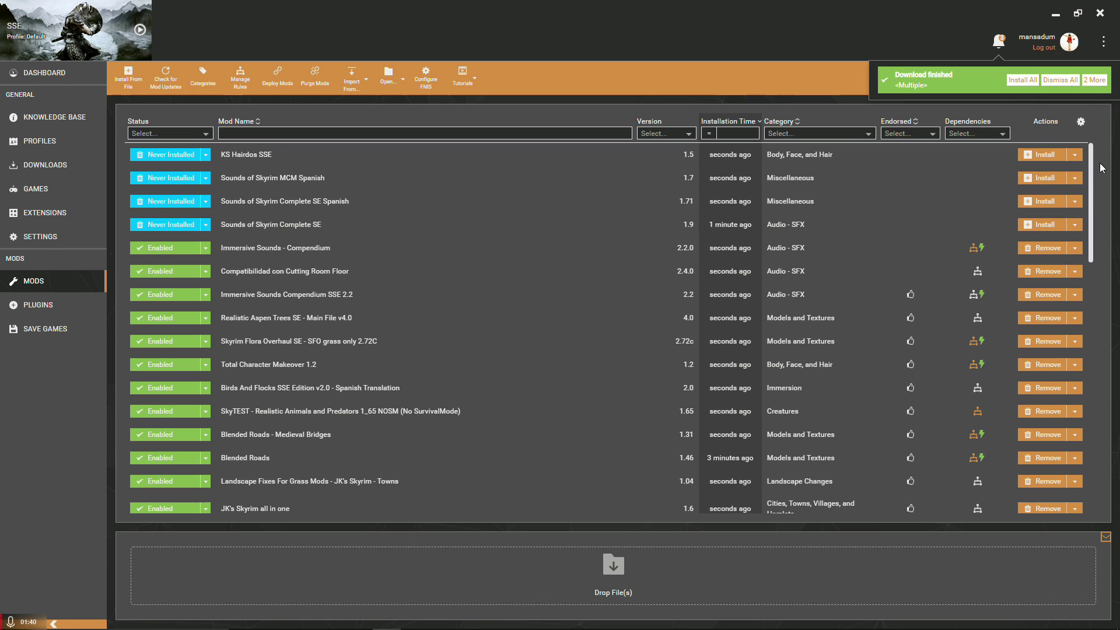
Install KS Hairdos SSE 1.5 in Vortex.
{"action": "left_click", "coordinate": [1050, 154]}
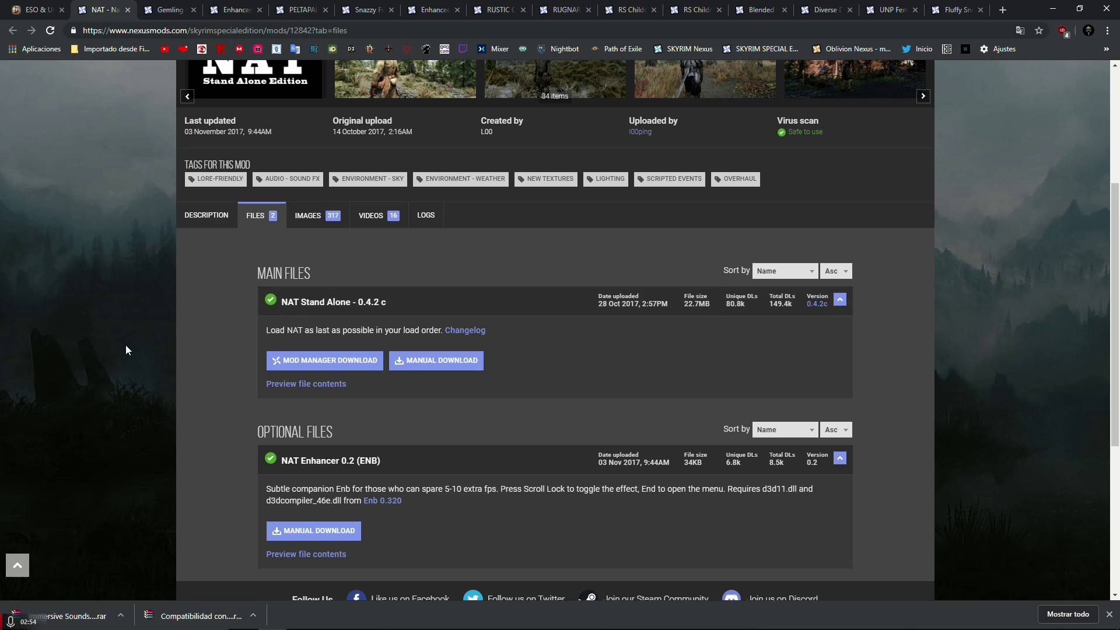
Download the main file NAT Stand Alone - 0.4.2 c through the mod manager.
{"action": "scroll", "coordinate": [126, 349], "scroll_direction": "up", "scroll_amount": 4}
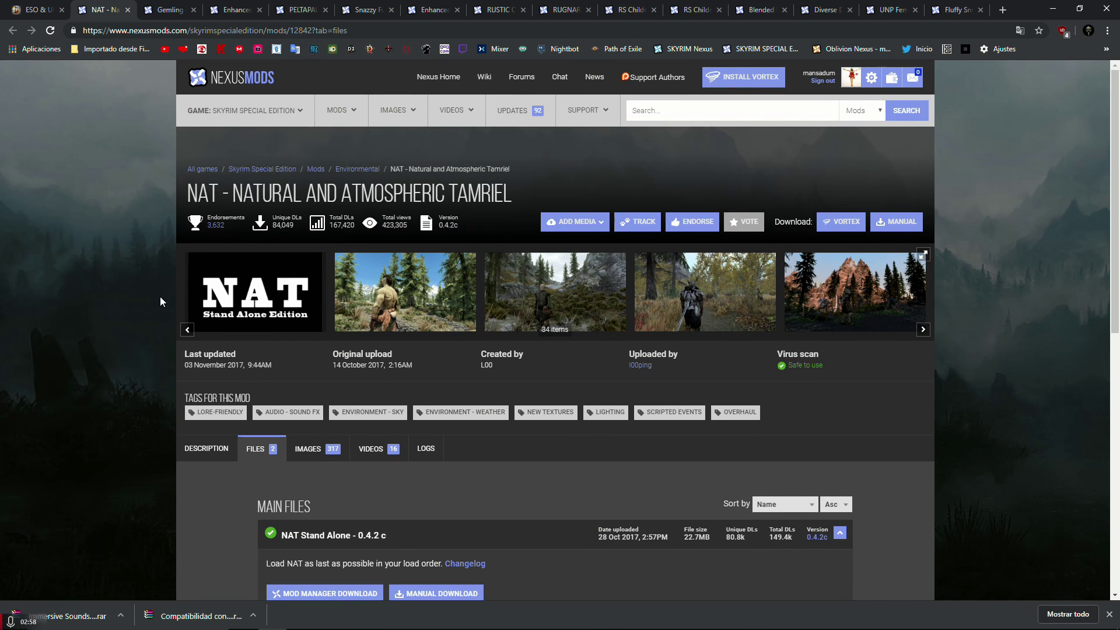
{"action": "scroll", "coordinate": [118, 327], "scroll_direction": "down", "scroll_amount": 4}
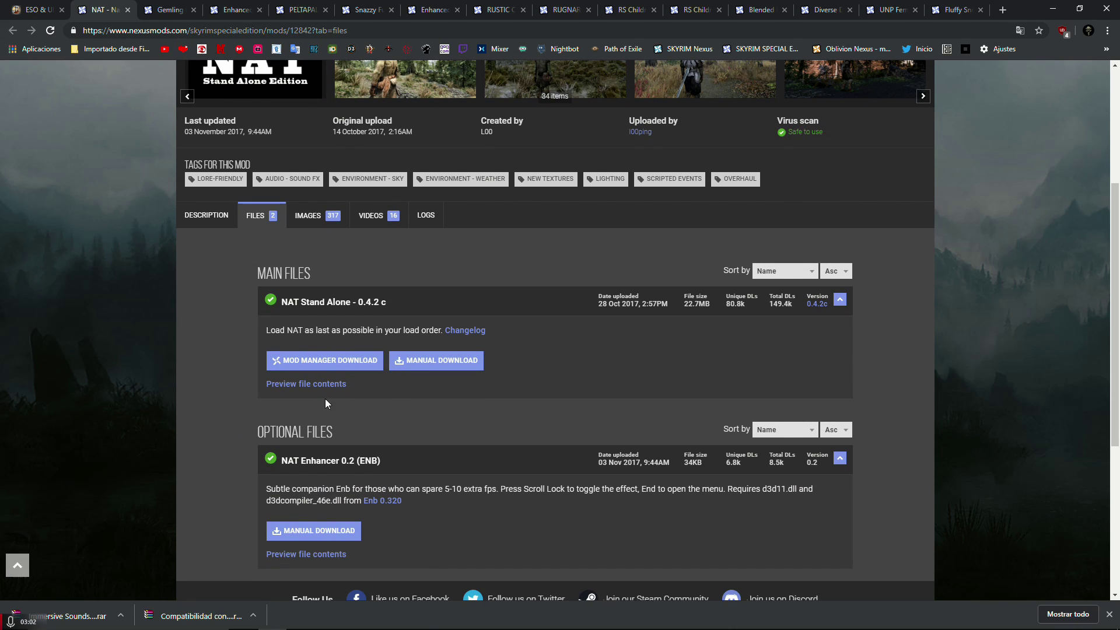
{"action": "left_click", "coordinate": [327, 364]}
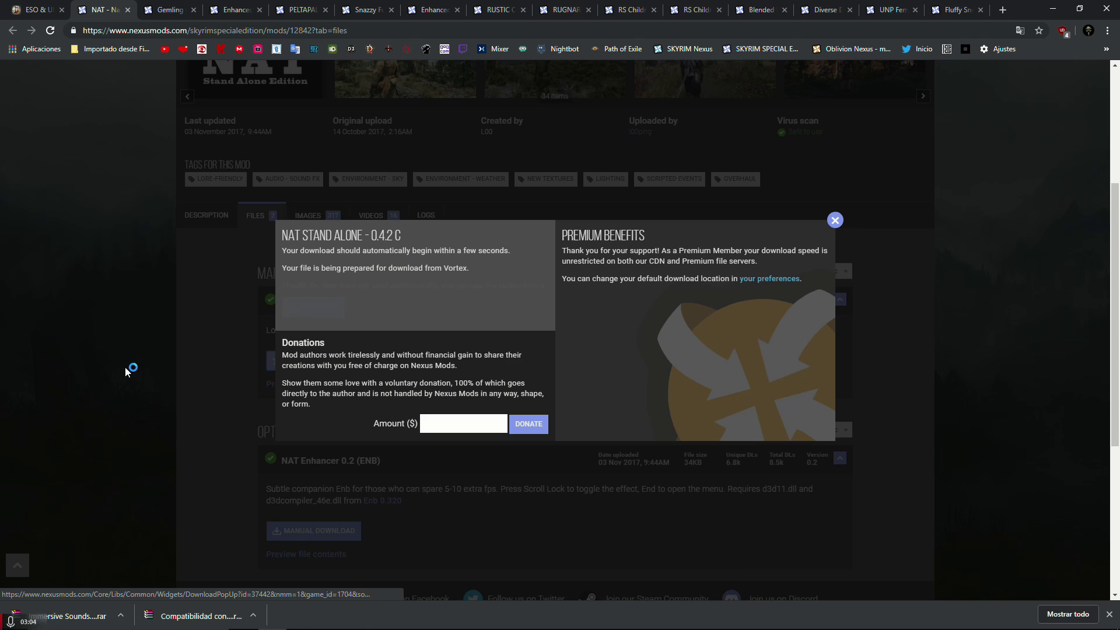
{"action": "left_click", "coordinate": [835, 220]}
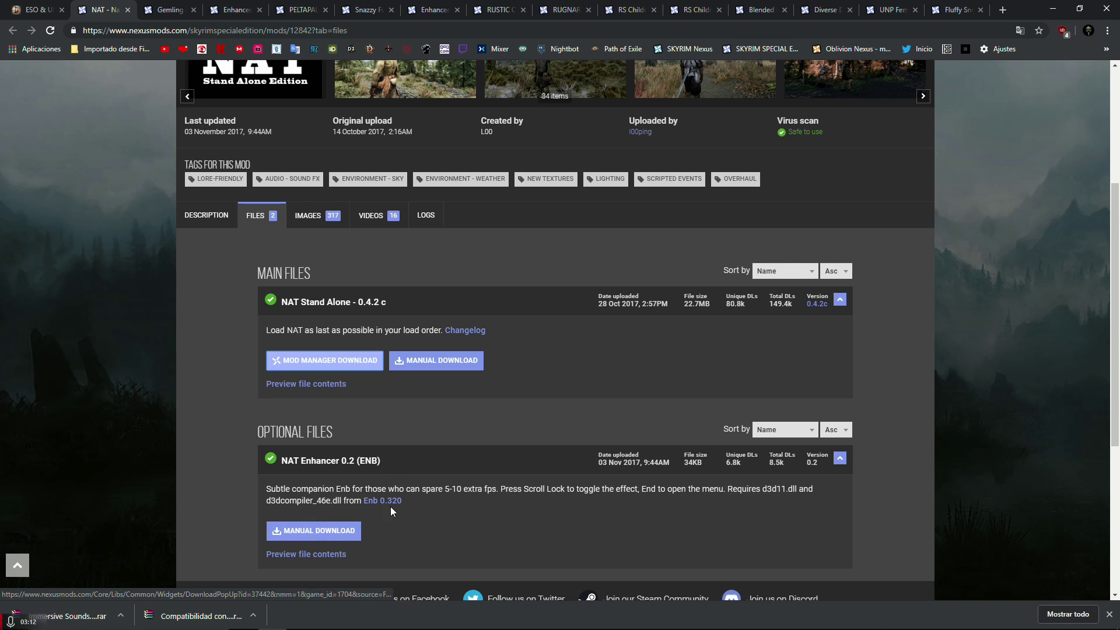
Open the Spanish translation listed in the description of NAT - Natural and Atmospheric Tamriel.
{"action": "left_click", "coordinate": [213, 219]}
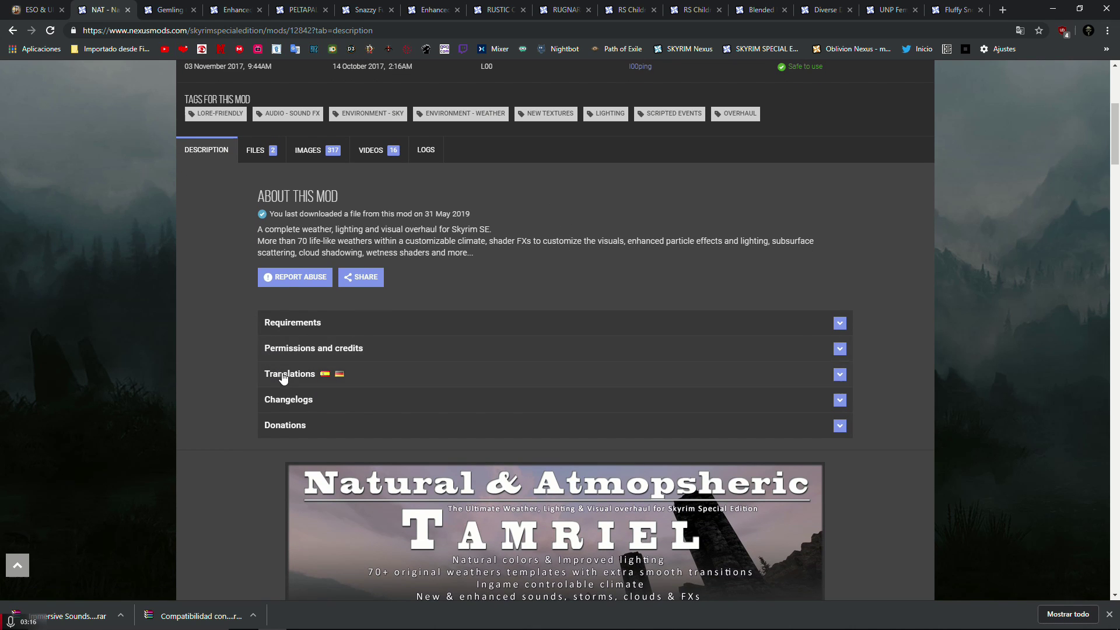
{"action": "left_click", "coordinate": [281, 376]}
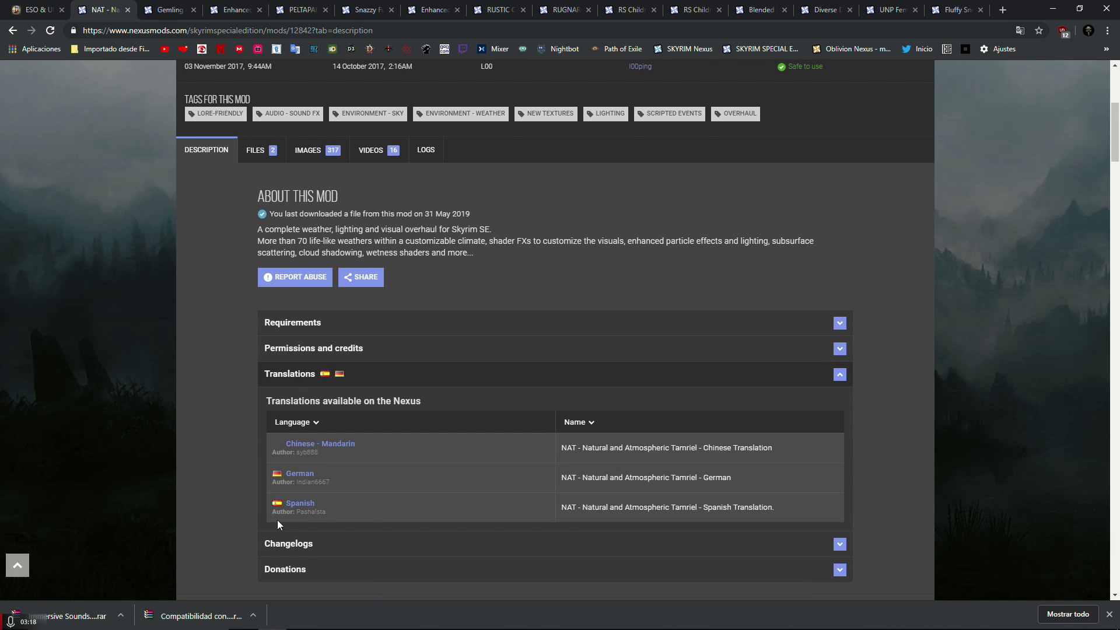
{"action": "left_click", "coordinate": [301, 506]}
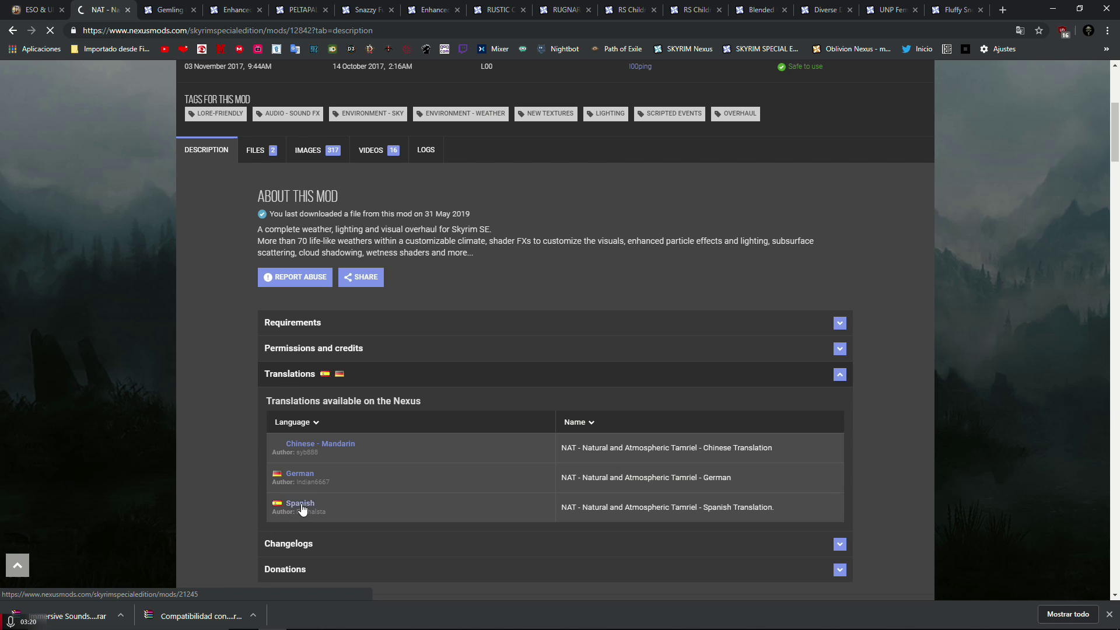
{"action": "scroll", "coordinate": [199, 309], "scroll_direction": "down", "scroll_amount": 3}
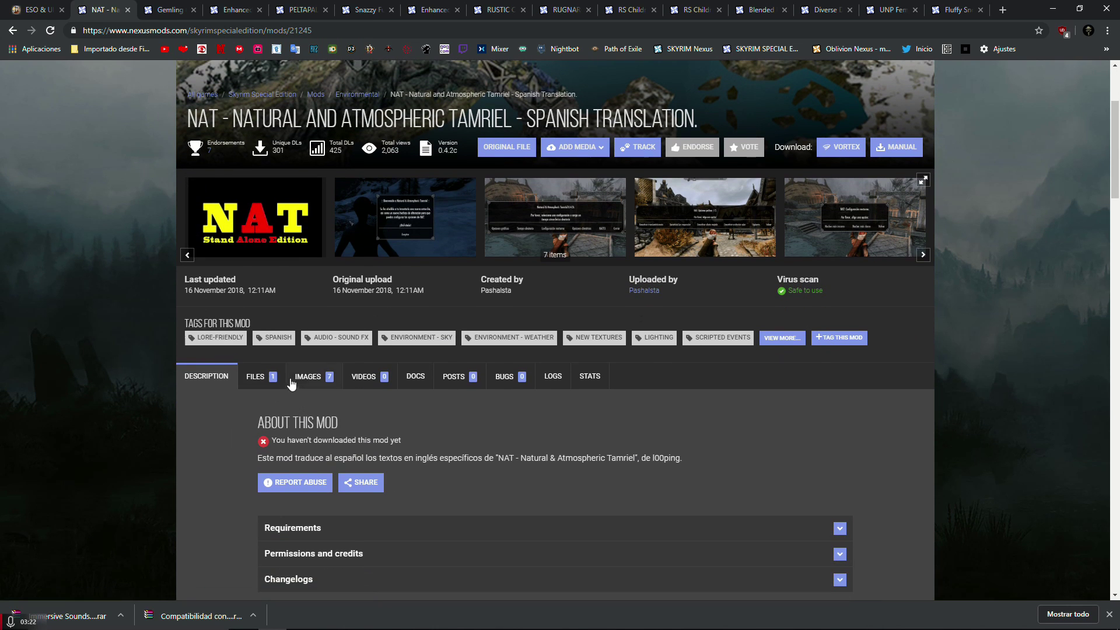
Download Natural and Atmospheric Tamriel in Spanish through the mod manager and return to the original mod's files.
{"action": "left_click", "coordinate": [260, 378]}
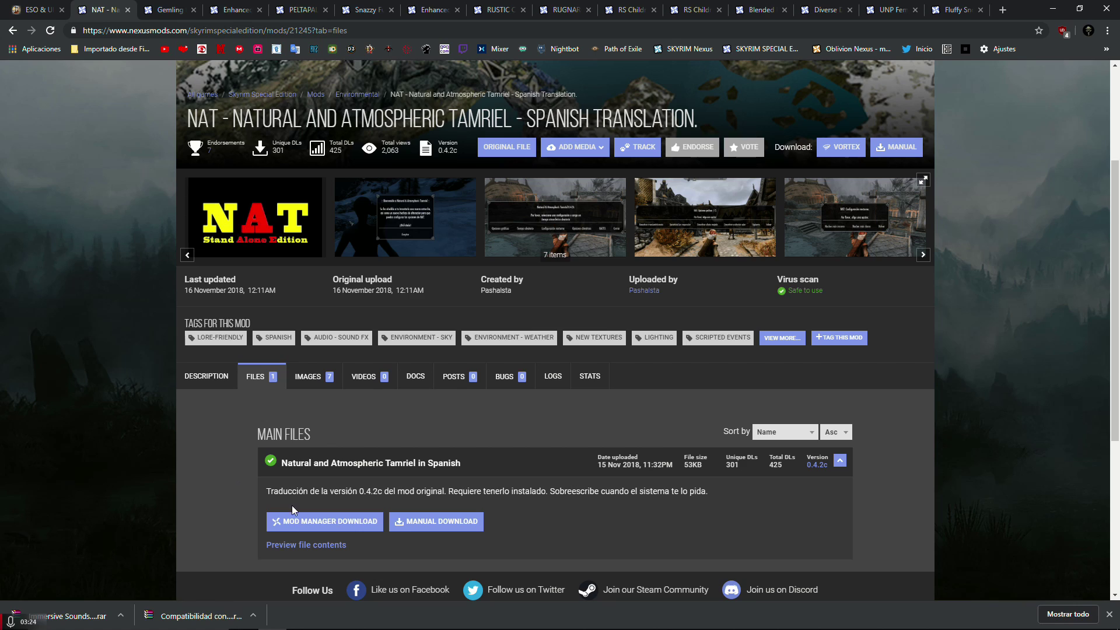
{"action": "left_click", "coordinate": [288, 520]}
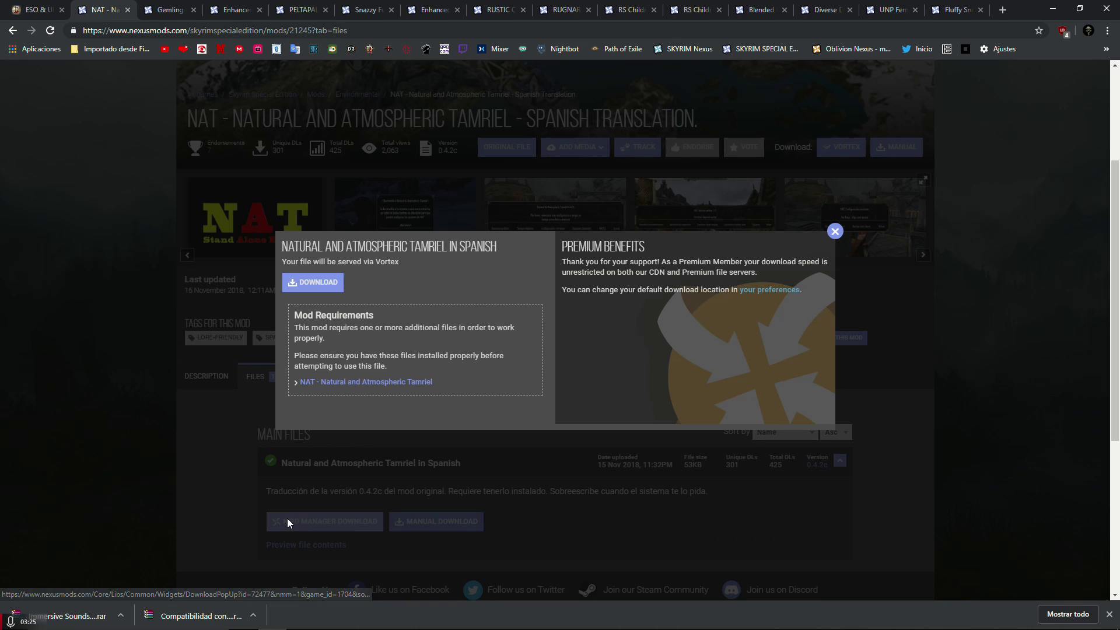
{"action": "left_click", "coordinate": [313, 283]}
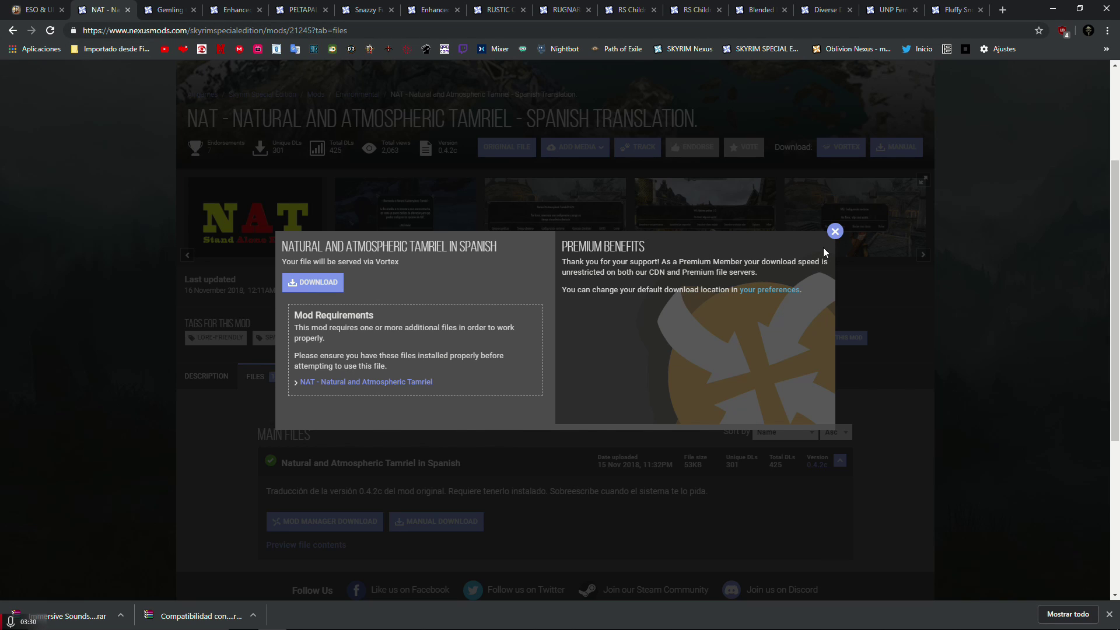
{"action": "left_click", "coordinate": [835, 232]}
{"action": "left_click", "coordinate": [12, 31]}
{"action": "left_click", "coordinate": [12, 30]}
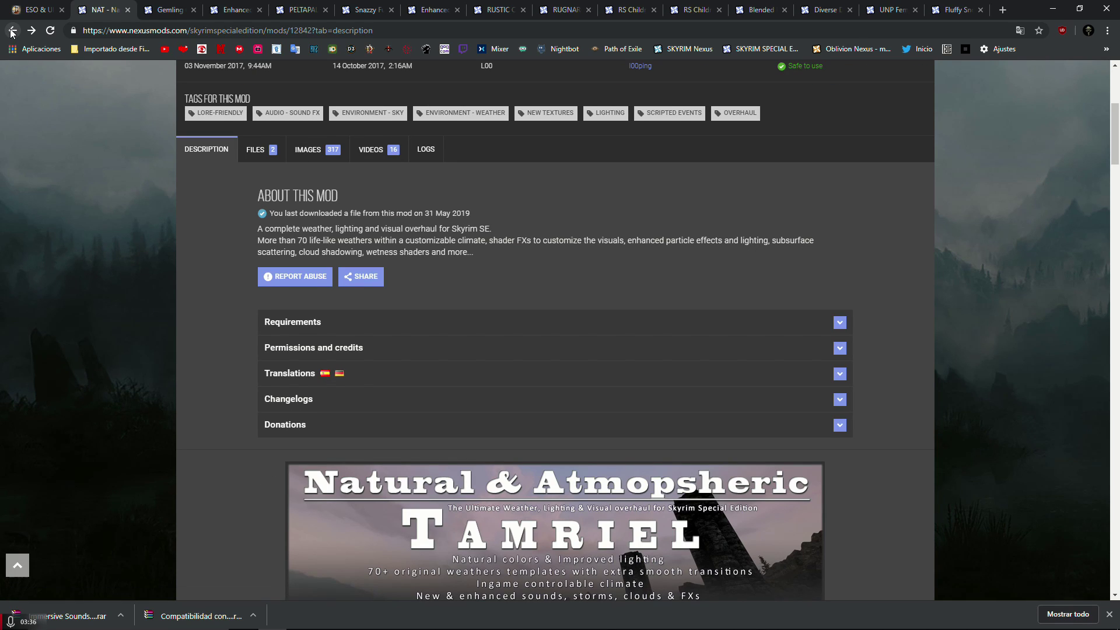
{"action": "left_click", "coordinate": [255, 150]}
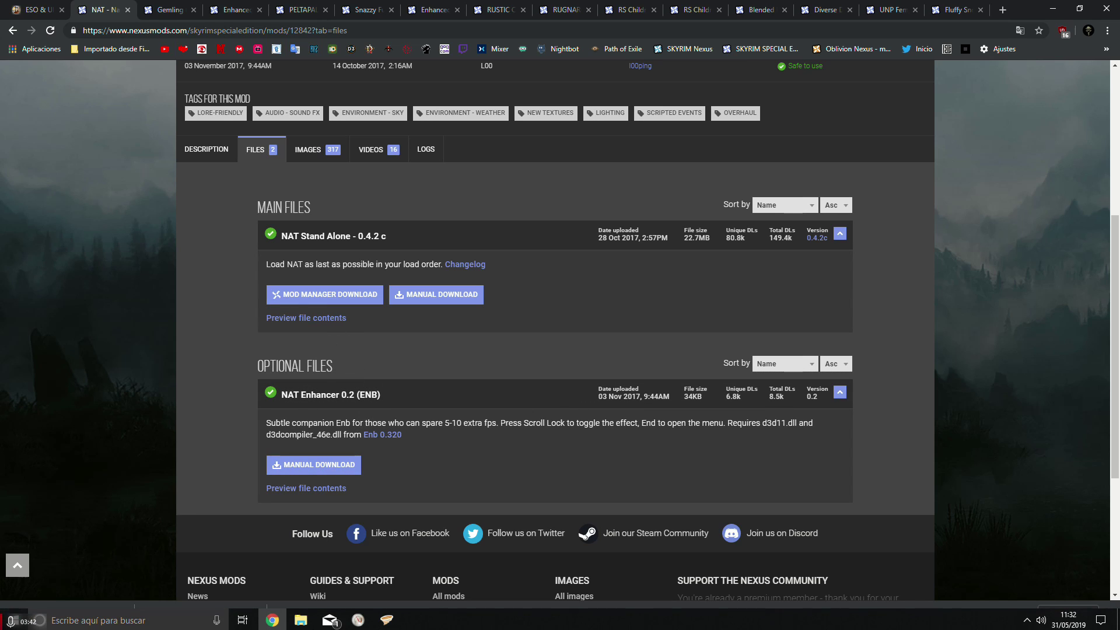
Switch to Vortex and install NAT Stand Alone - 0.4.2 c, followed by Natural and Atmospheric Tamriel in Spanish.
{"action": "left_click", "coordinate": [386, 619]}
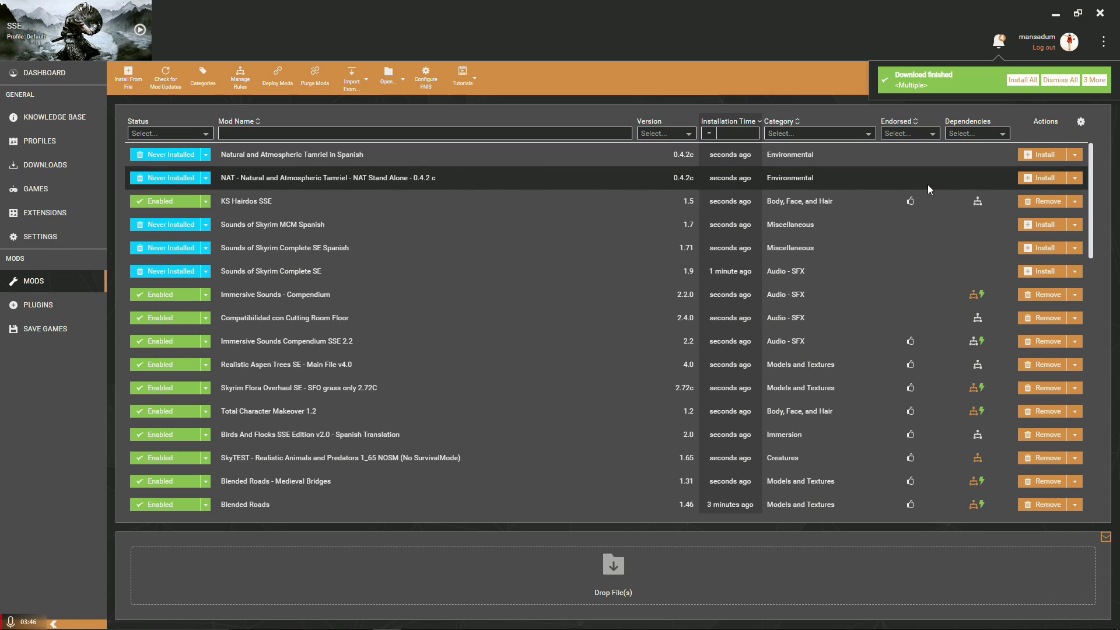
{"action": "left_click", "coordinate": [1034, 183]}
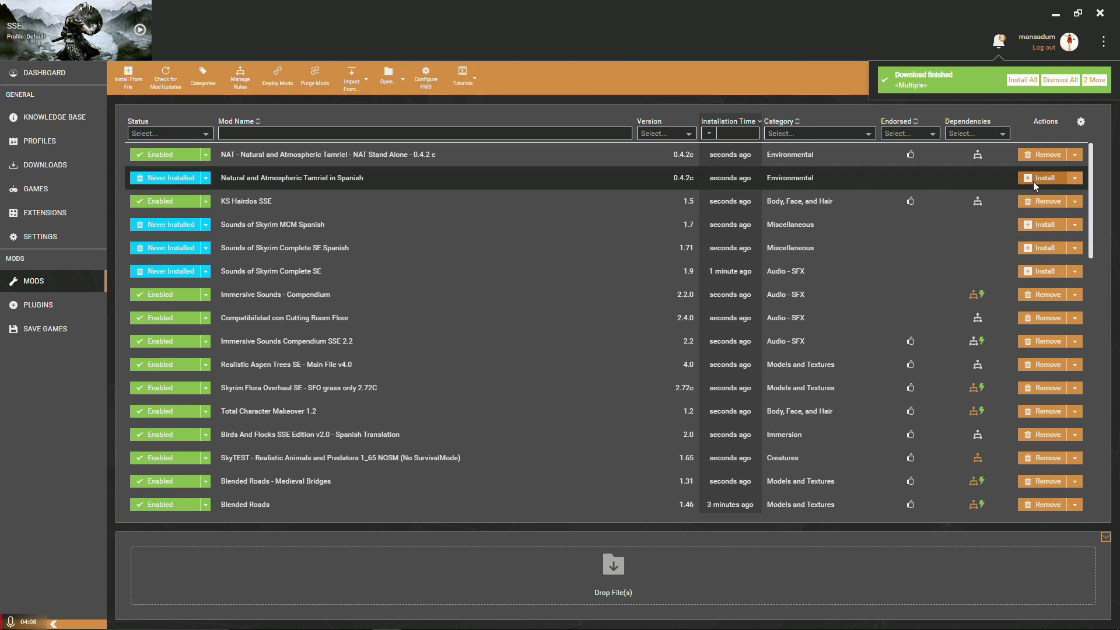
{"action": "left_click", "coordinate": [1043, 178]}
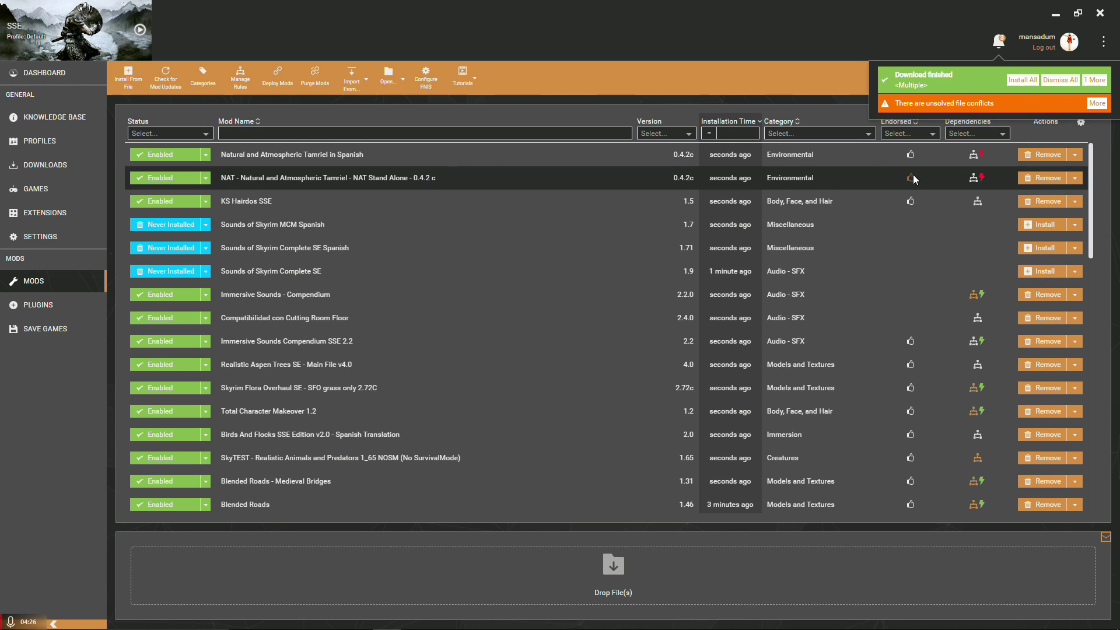
Resolve the NAT file conflict by loading NAT Stand Alone before Natural and Atmospheric Tamriel in Spanish, and deploy the mods.
{"action": "left_click", "coordinate": [982, 177]}
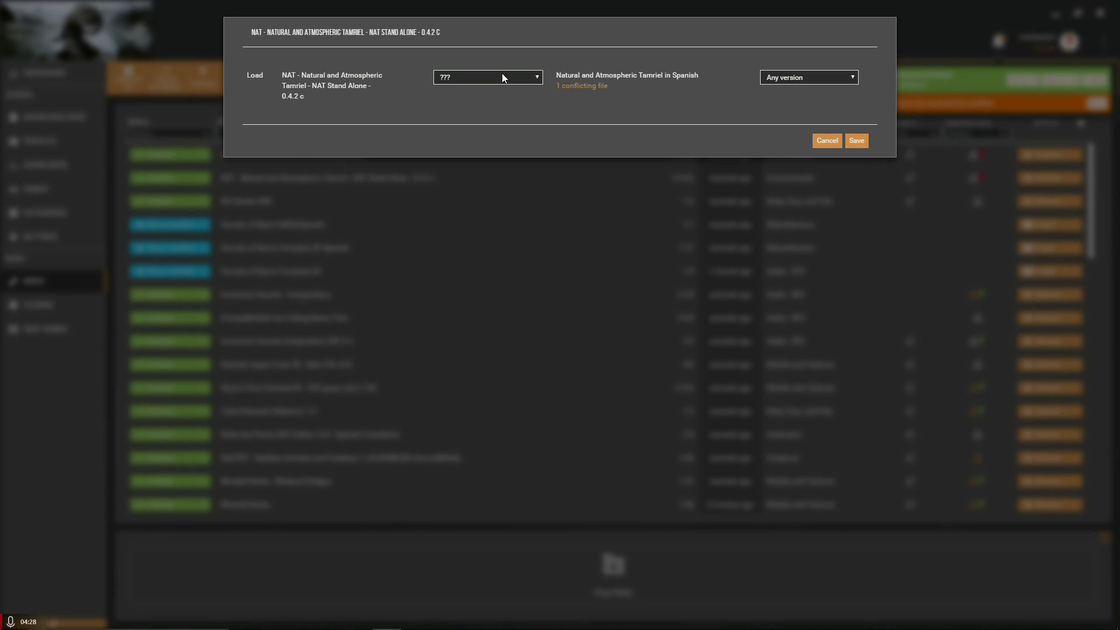
{"action": "left_click", "coordinate": [463, 84]}
{"action": "left_click", "coordinate": [462, 100]}
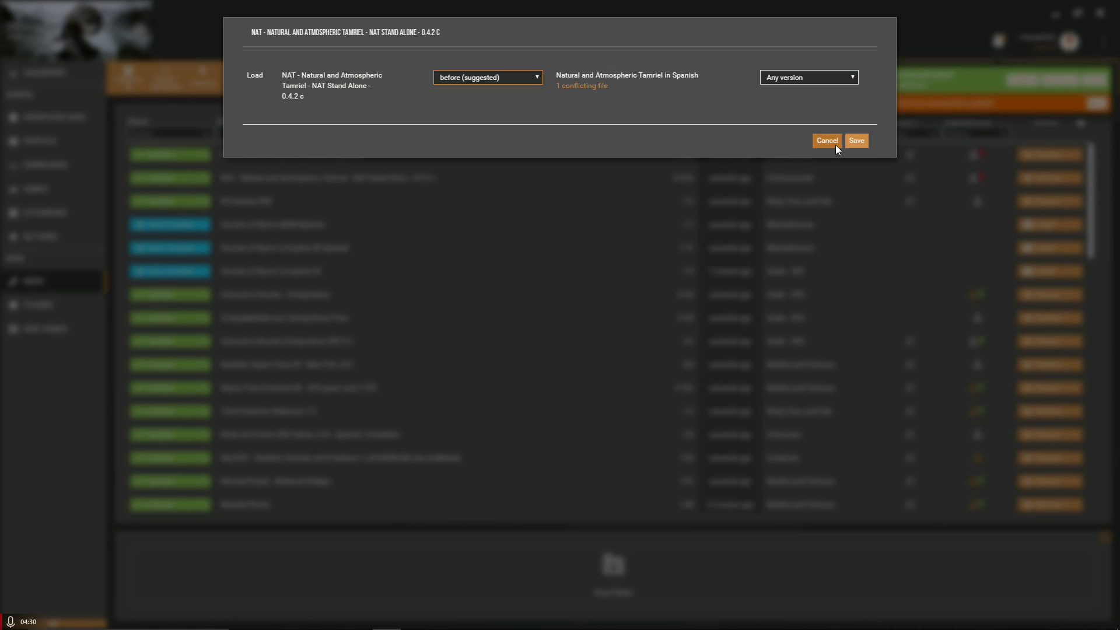
{"action": "left_click", "coordinate": [856, 144]}
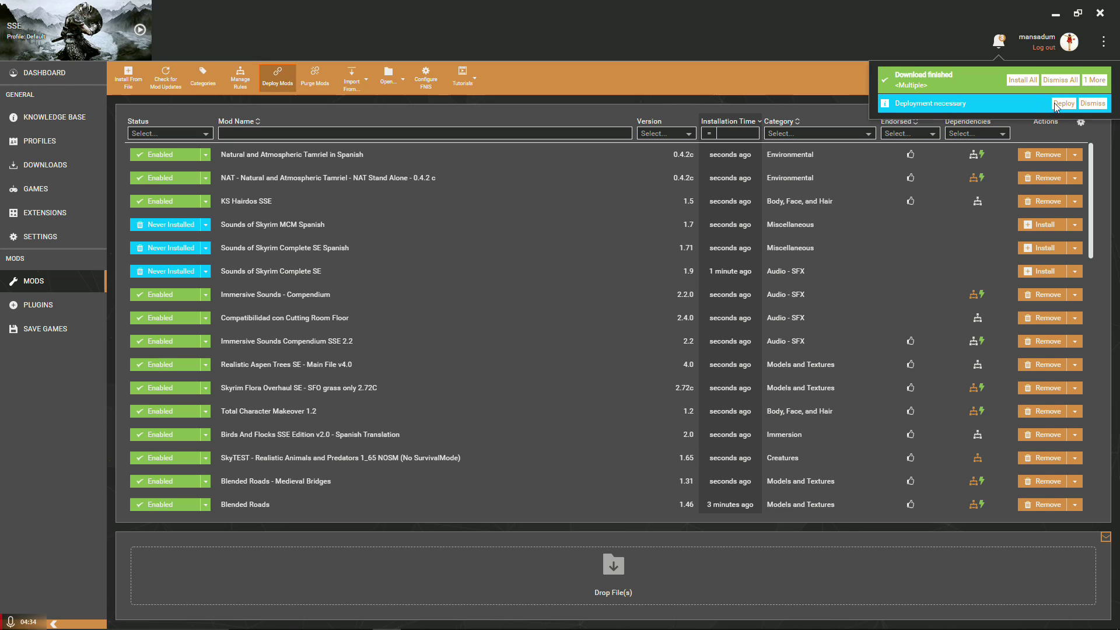
{"action": "left_click", "coordinate": [1058, 104]}
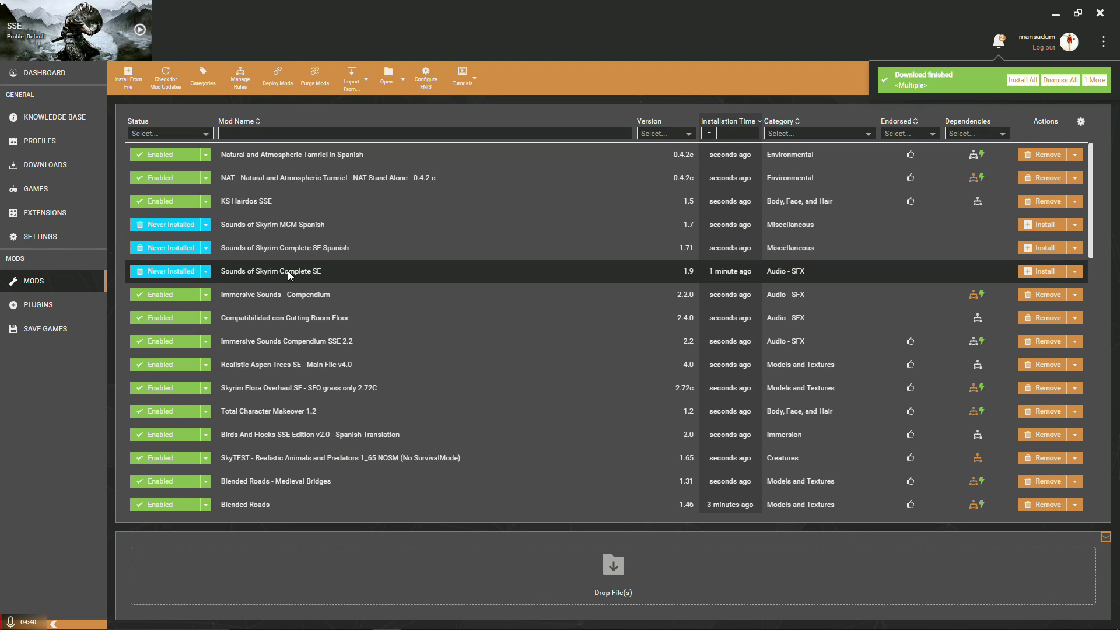
{"action": "left_click", "coordinate": [1053, 272]}
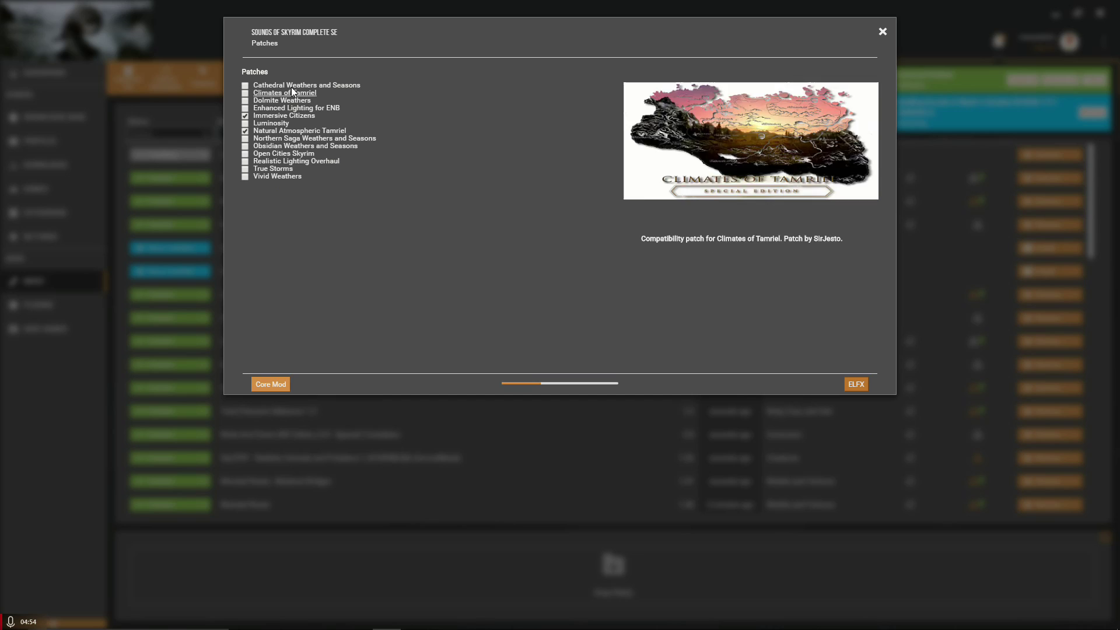
{"action": "left_click", "coordinate": [859, 387]}
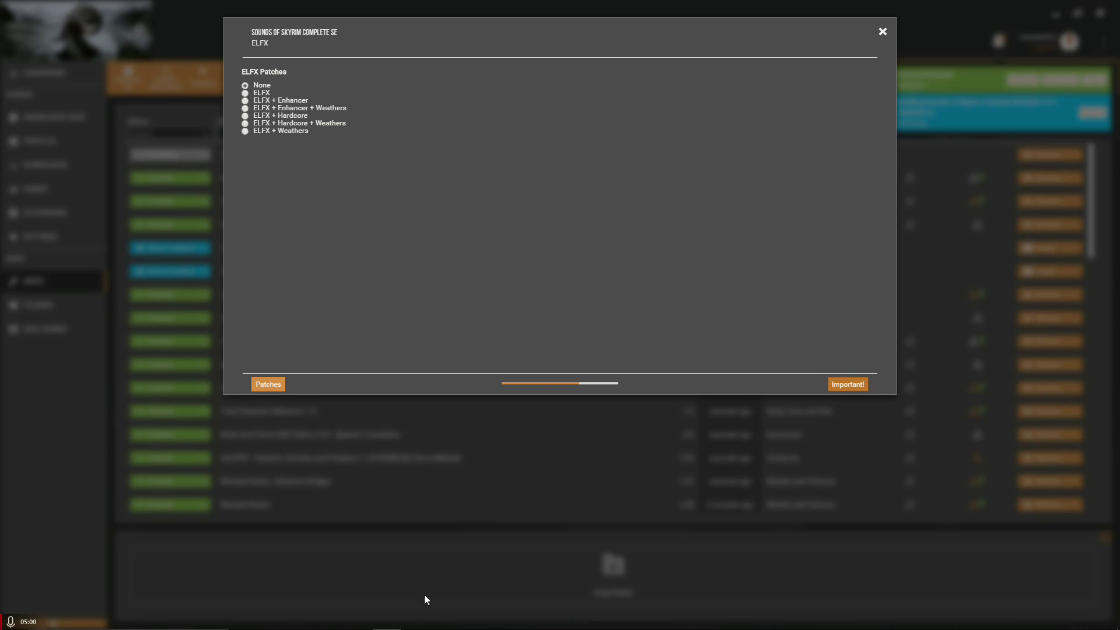
{"action": "left_click", "coordinate": [882, 32]}
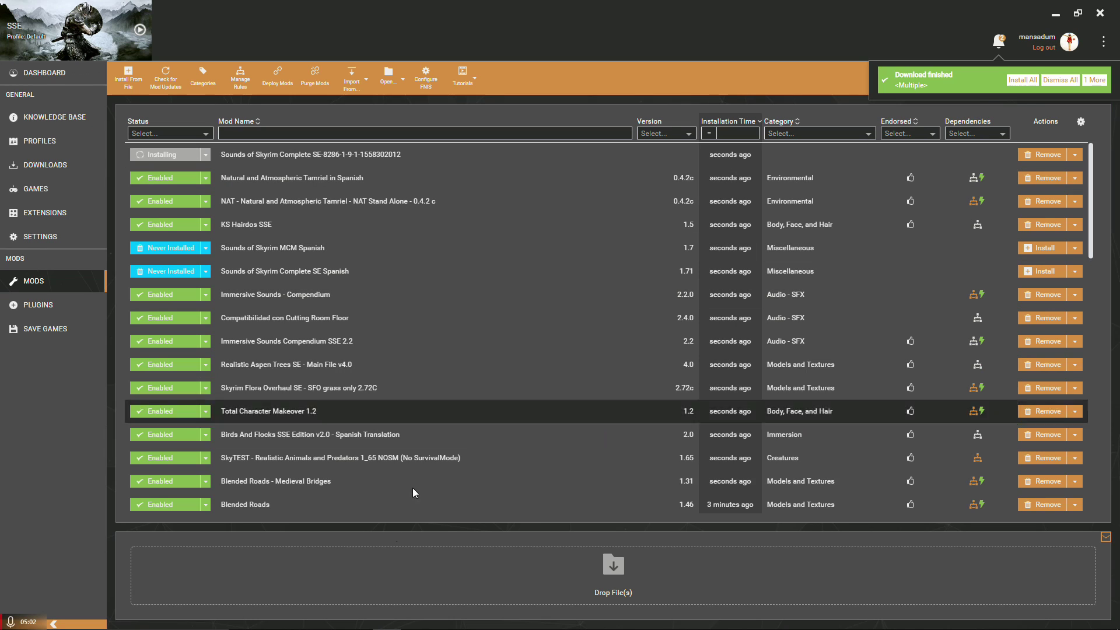
Switch to Chrome and download the main file of Enhanced Lights and FX through the mod manager.
{"action": "left_click", "coordinate": [276, 623]}
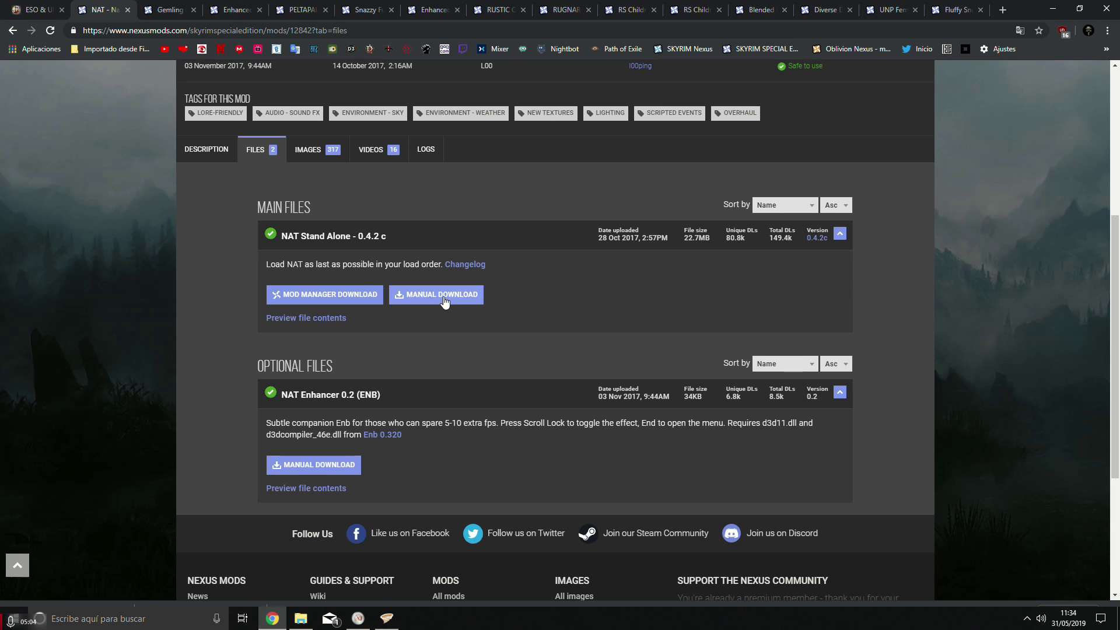
{"action": "left_click", "coordinate": [430, 12]}
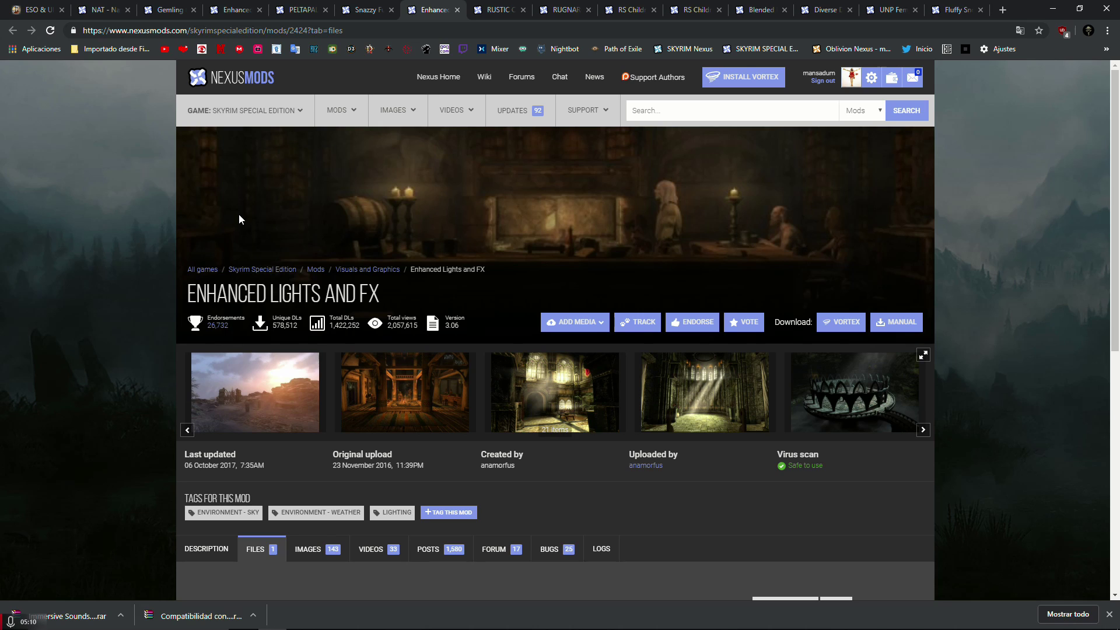
{"action": "scroll", "coordinate": [242, 479], "scroll_direction": "down", "scroll_amount": 4}
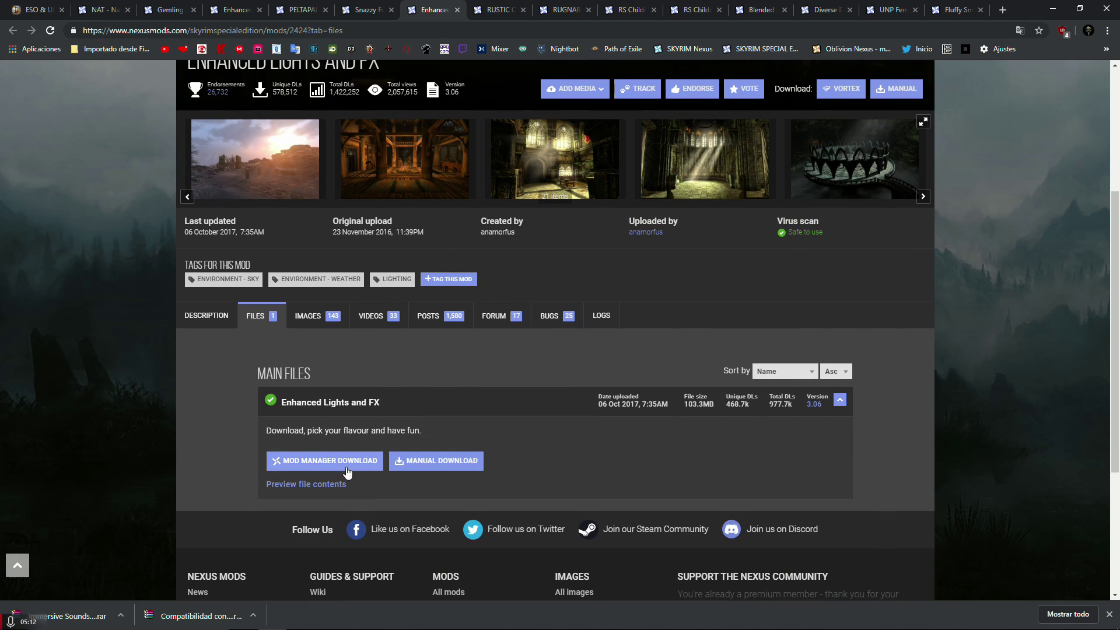
{"action": "left_click", "coordinate": [347, 467]}
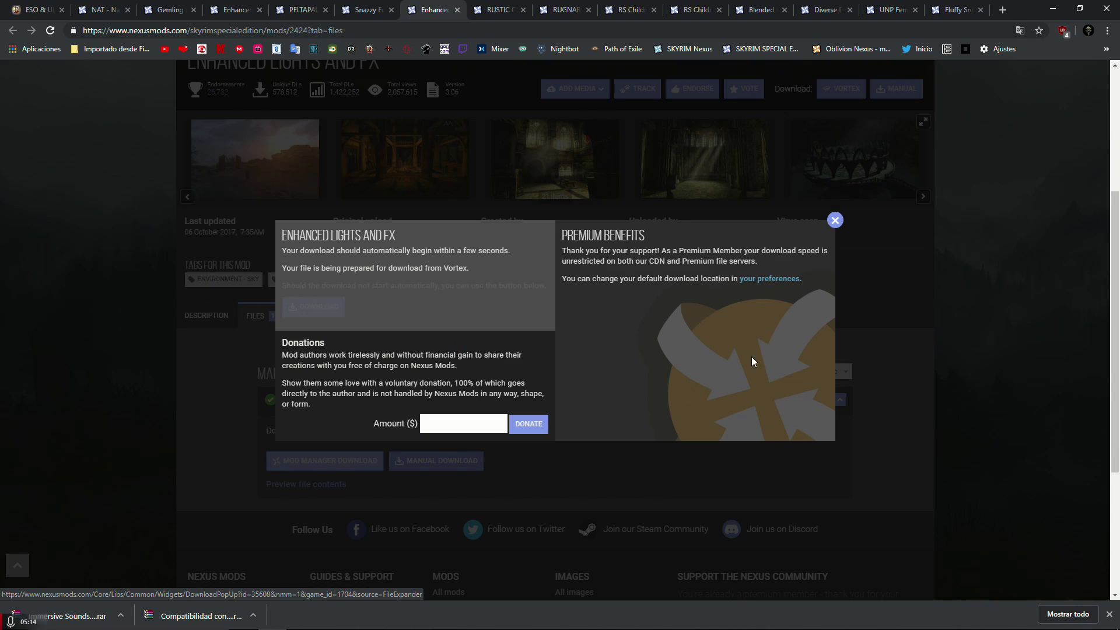
{"action": "left_click", "coordinate": [835, 222]}
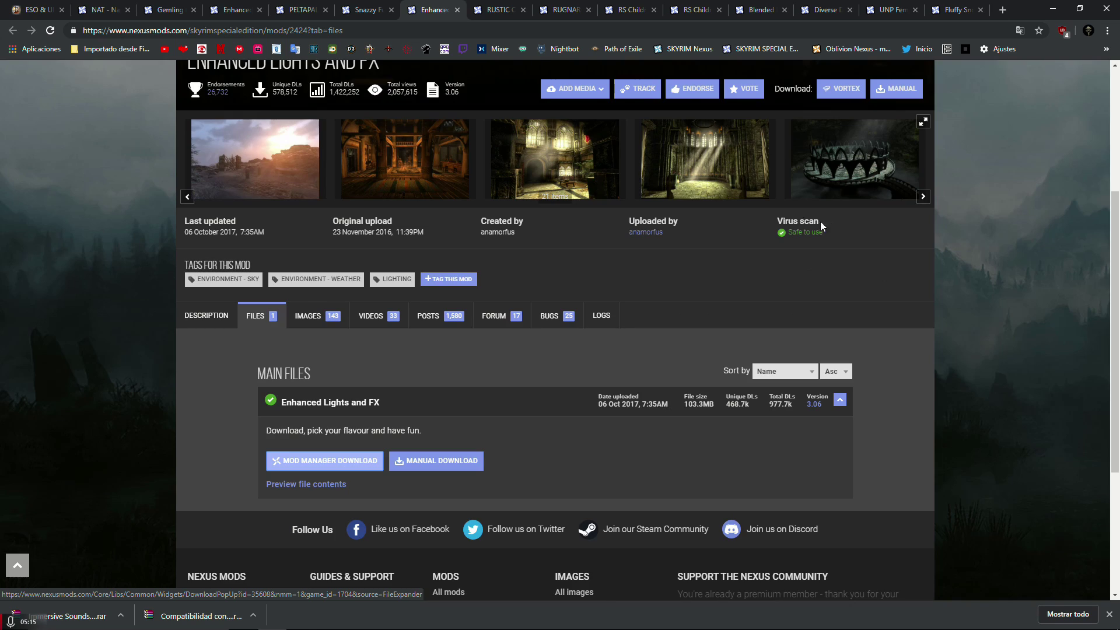
Open the Spanish translation listed in the description of Enhanced Lights and FX.
{"action": "left_click", "coordinate": [182, 306]}
{"action": "left_click", "coordinate": [278, 515]}
{"action": "scroll", "coordinate": [105, 378], "scroll_direction": "down", "scroll_amount": 5}
{"action": "left_click", "coordinate": [300, 413]}
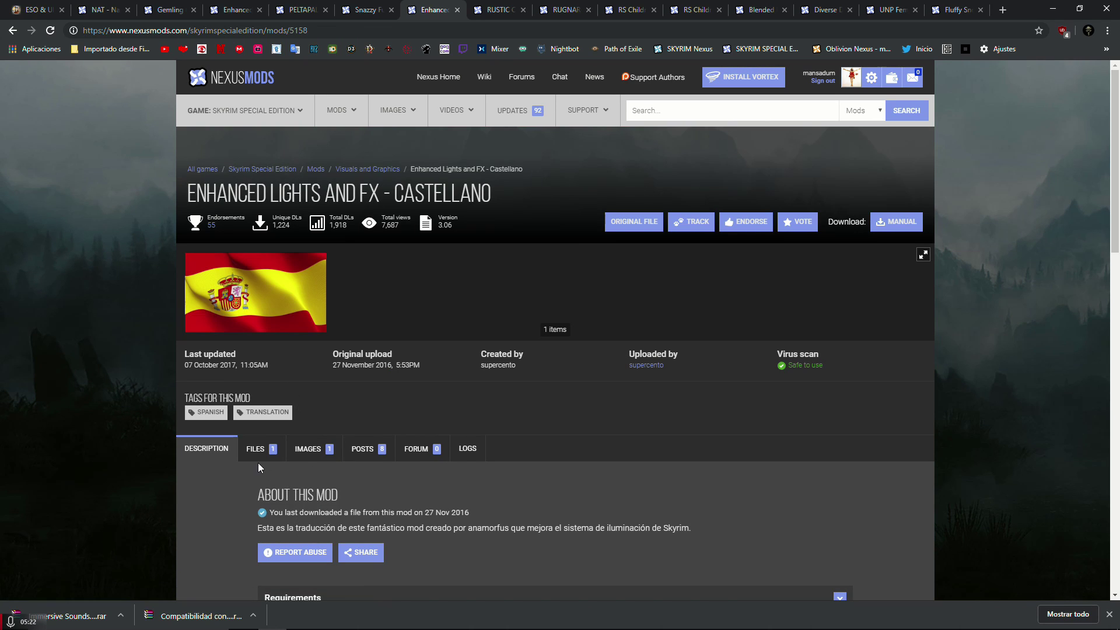
Download the main file of the Spanish translation of Enhanced Lights and FX manually.
{"action": "left_click", "coordinate": [255, 449]}
{"action": "scroll", "coordinate": [99, 362], "scroll_direction": "down", "scroll_amount": 5}
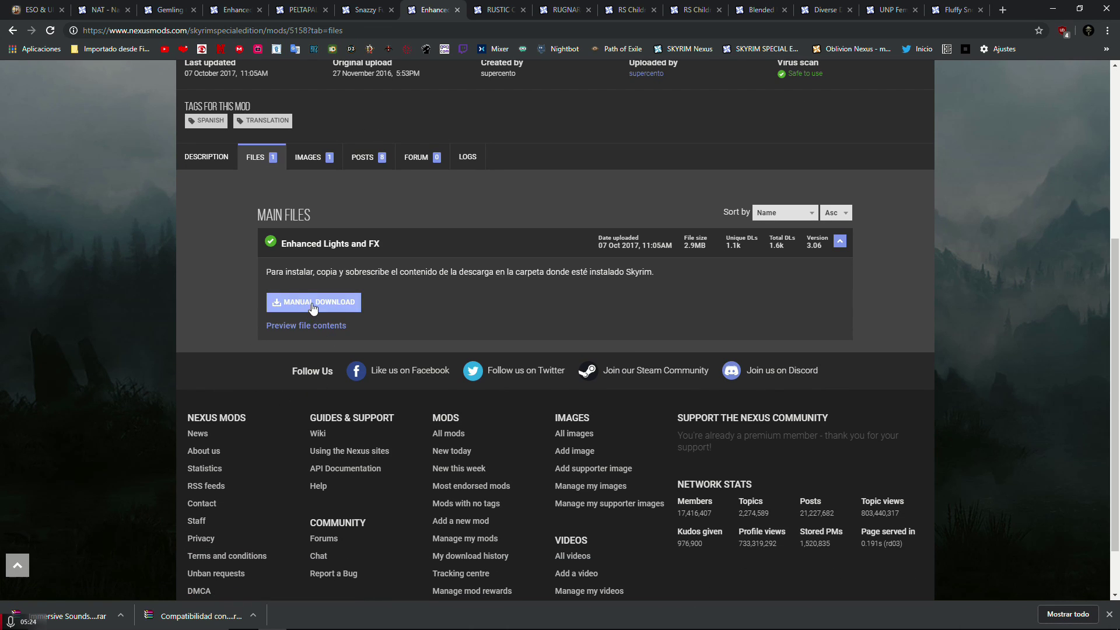
{"action": "left_click", "coordinate": [312, 302]}
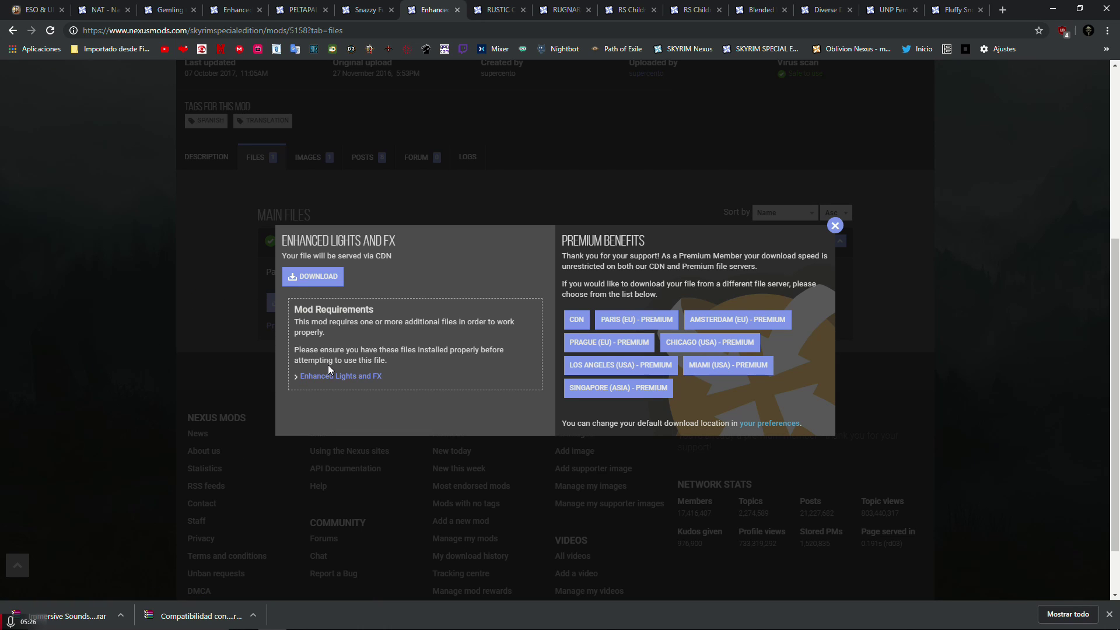
{"action": "left_click", "coordinate": [314, 281]}
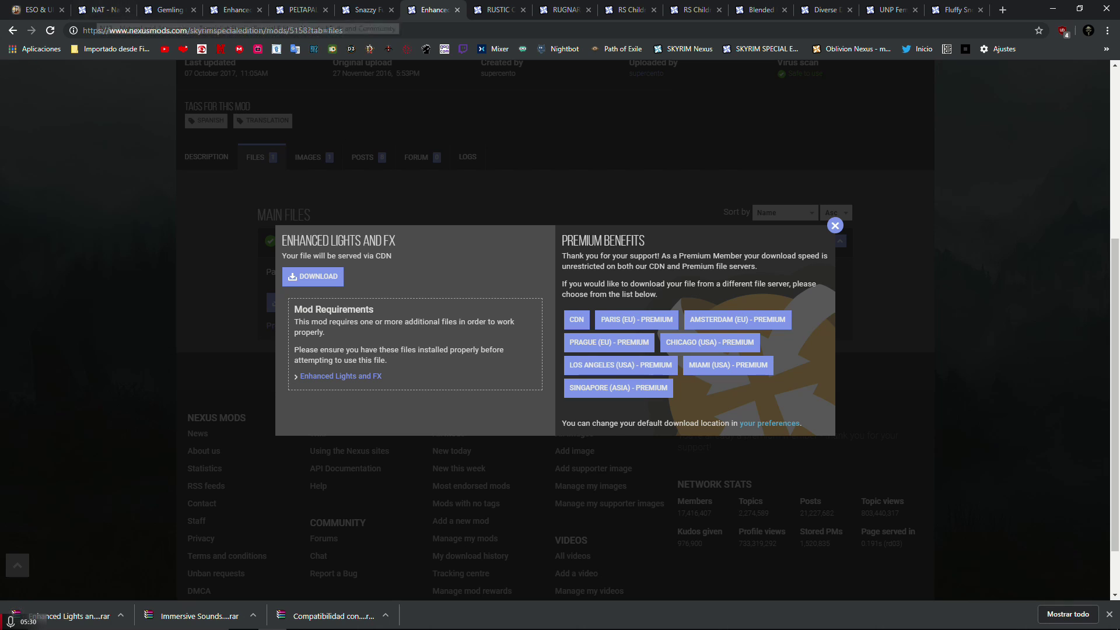
Switch to Vortex and start installing Enhanced Lights and FX with ambience set to None and only ELFX - Enhanced Ice as exterior option.
{"action": "left_click", "coordinate": [399, 617]}
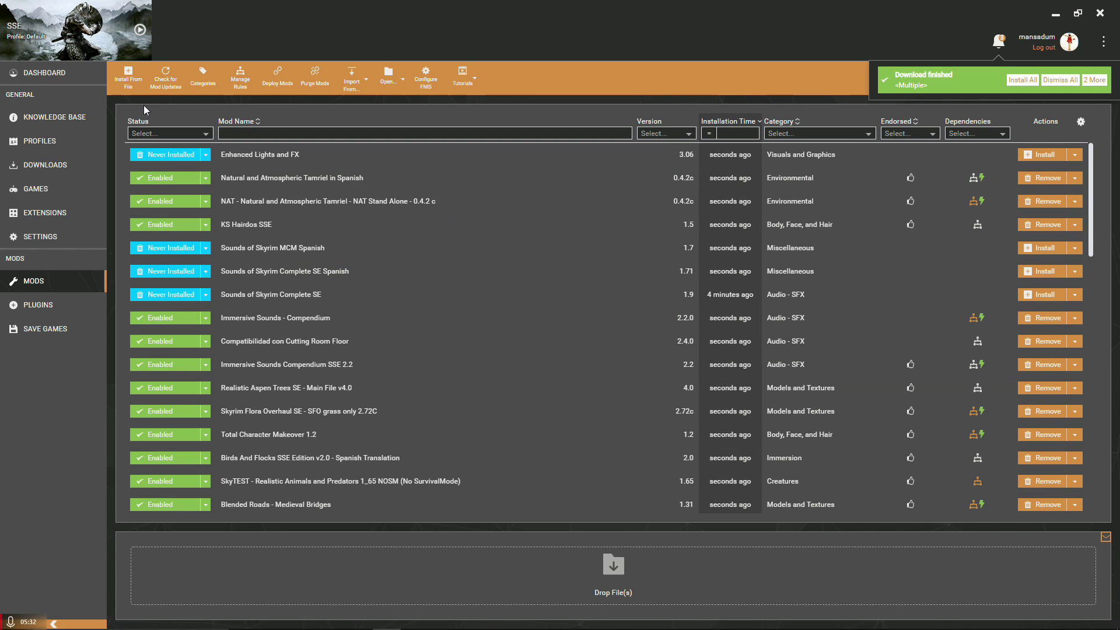
{"action": "left_click", "coordinate": [1042, 154]}
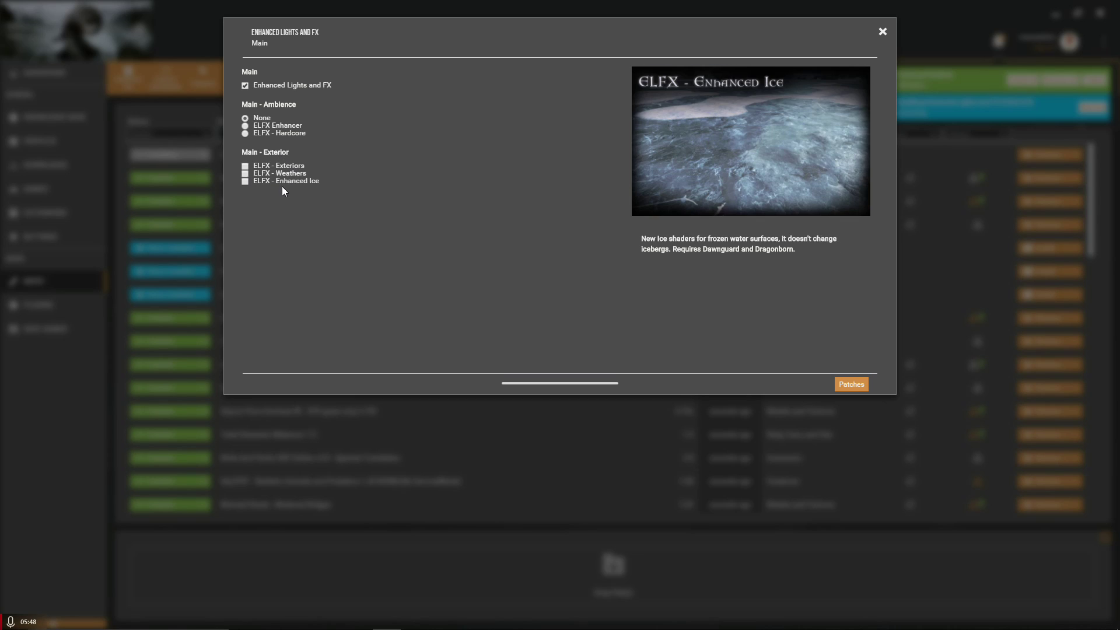
{"action": "left_click", "coordinate": [245, 173]}
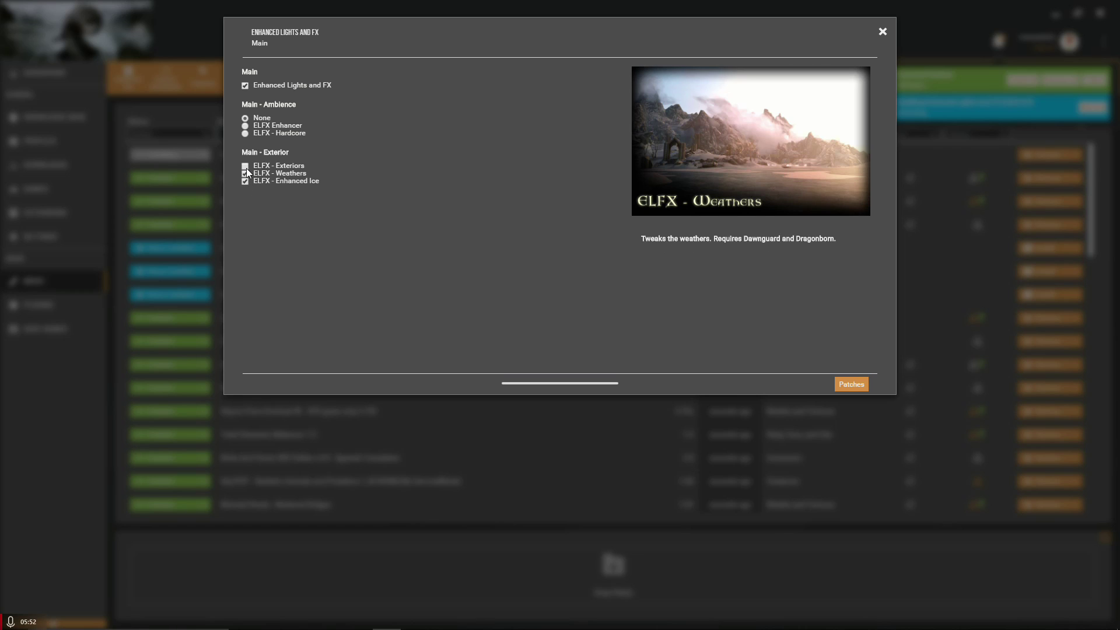
{"action": "left_click", "coordinate": [245, 172]}
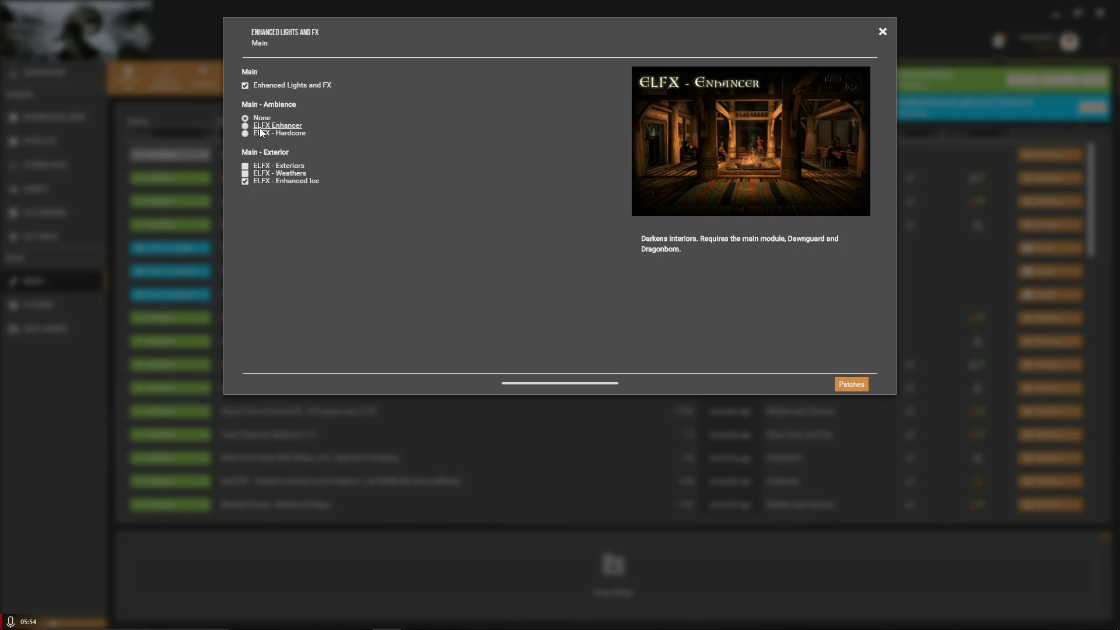
{"action": "left_click", "coordinate": [851, 385]}
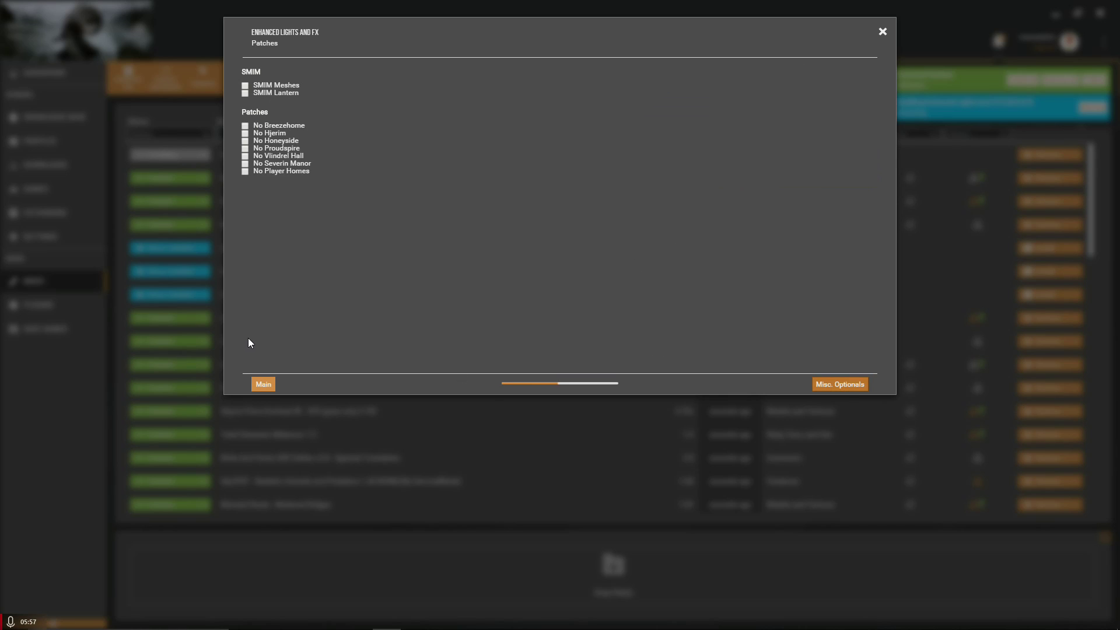
Include SMIM Meshes, SMIM Lantern, No Candle Smoke and Torches, finish the installation, and enable Enhanced Lights and FX.
{"action": "left_click", "coordinate": [274, 85]}
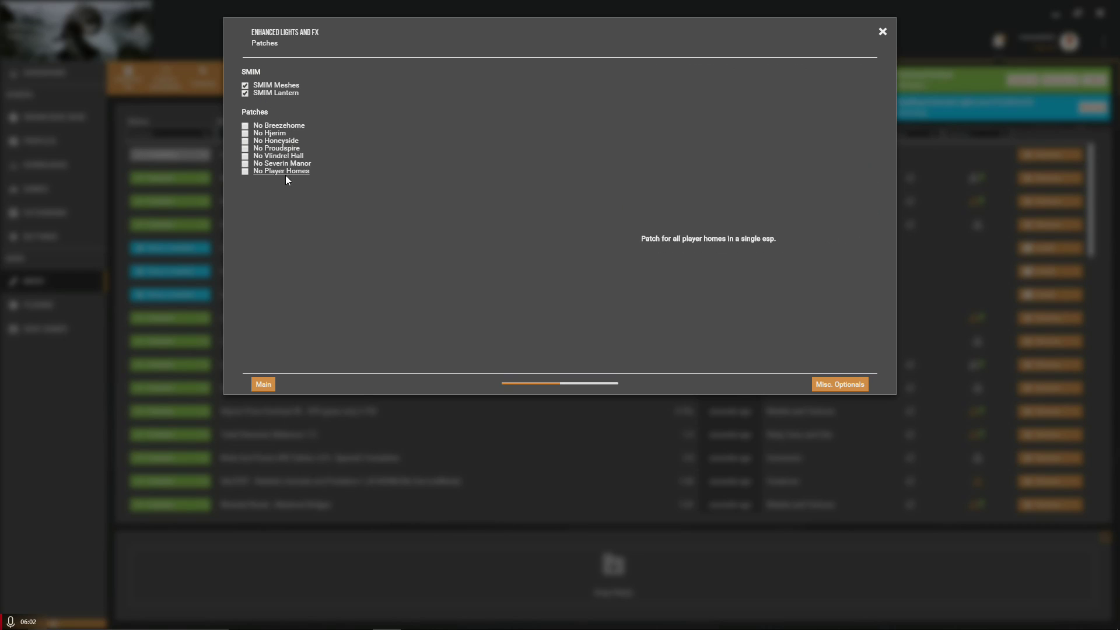
{"action": "left_click", "coordinate": [833, 384]}
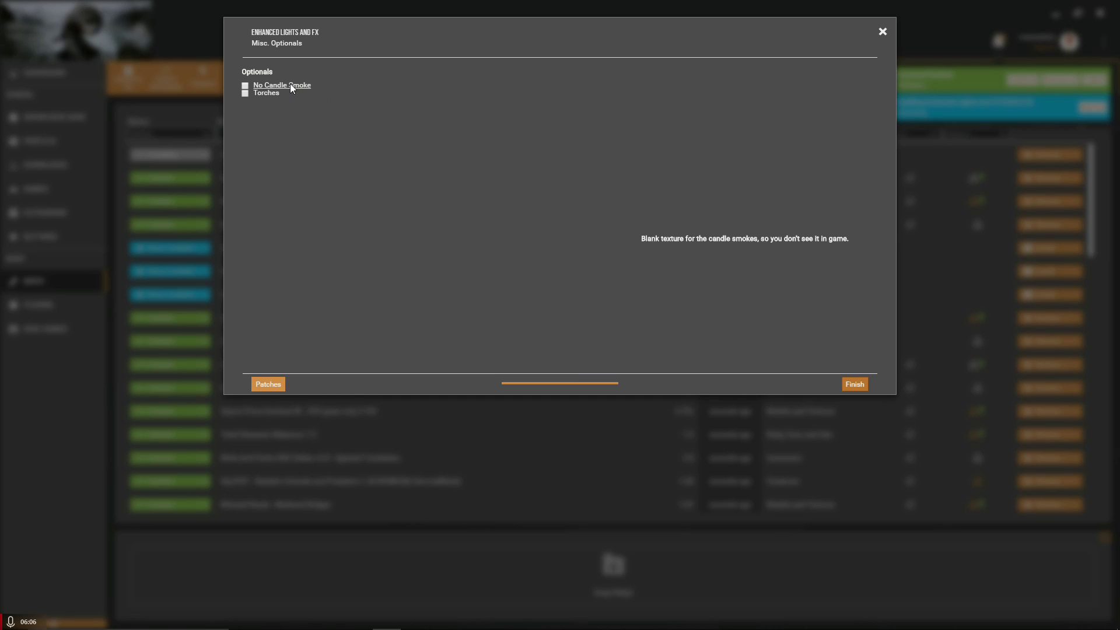
{"action": "left_click", "coordinate": [257, 94]}
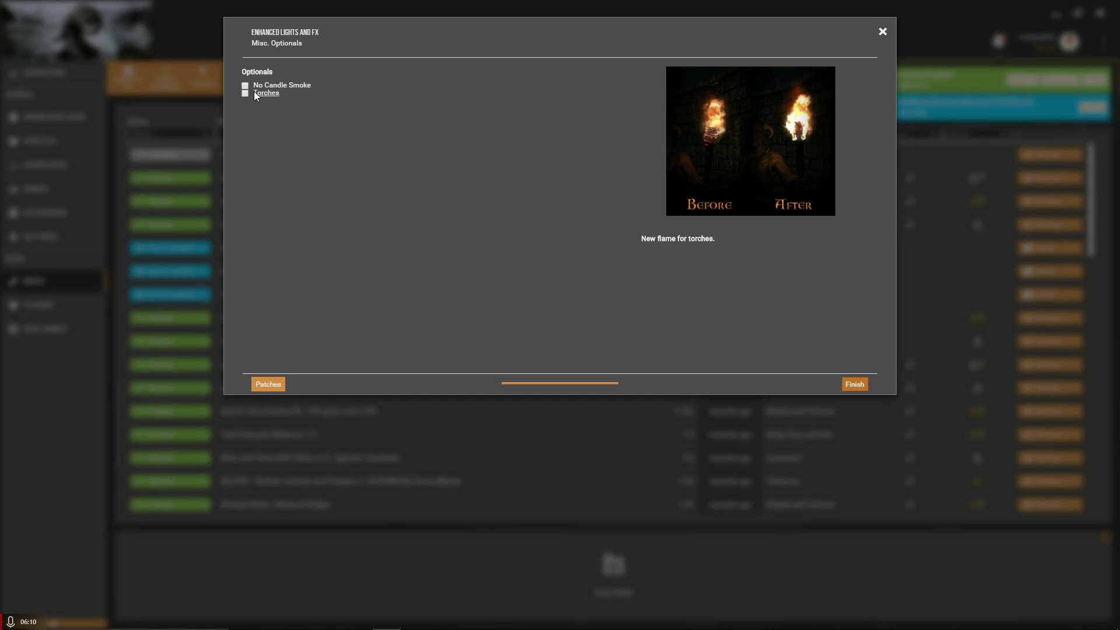
{"action": "left_click", "coordinate": [255, 88]}
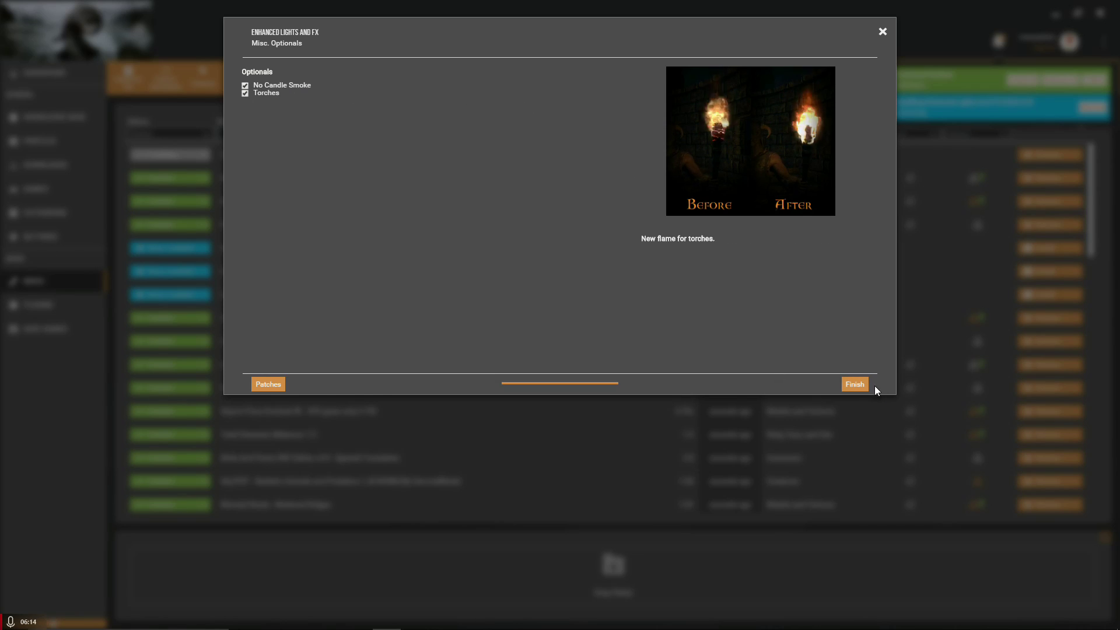
{"action": "left_click", "coordinate": [854, 384]}
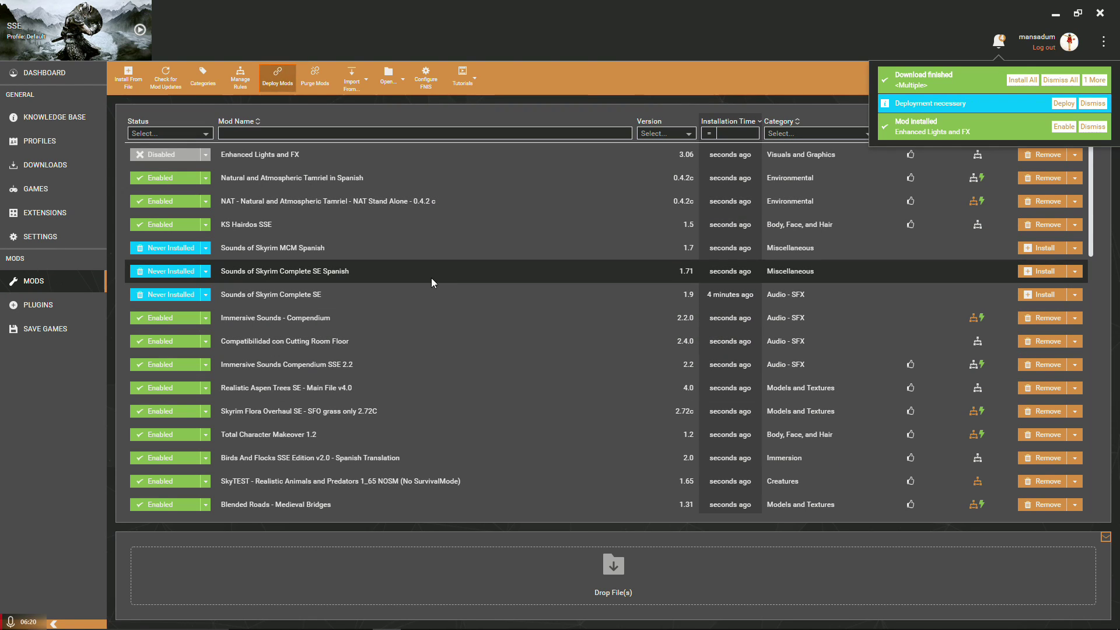
{"action": "left_click", "coordinate": [1072, 128]}
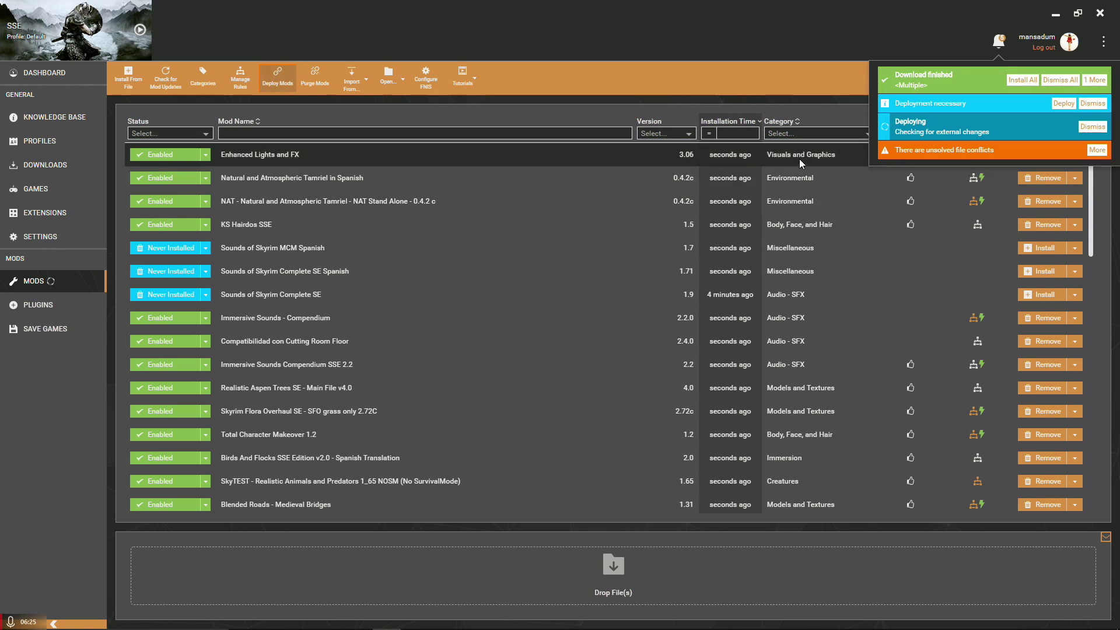
Set Enhanced Lights and FX to load before Embers HD and after Ruins_Clutter_Improved SE and Static Mesh Improvement Mod, and deploy the mods.
{"action": "left_click", "coordinate": [1097, 149]}
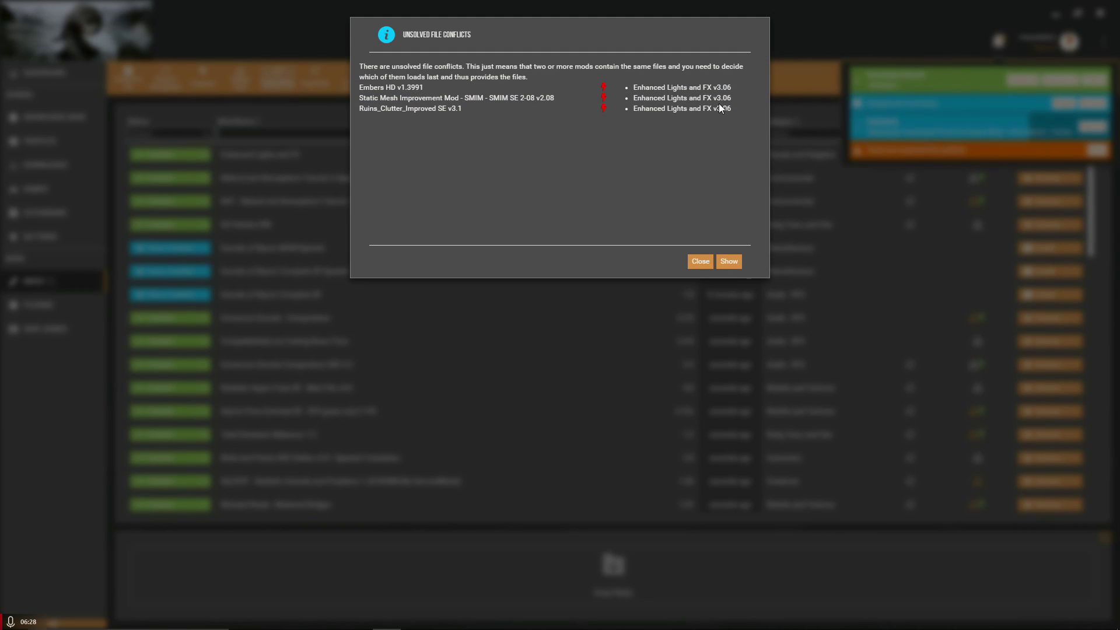
{"action": "left_click", "coordinate": [705, 261]}
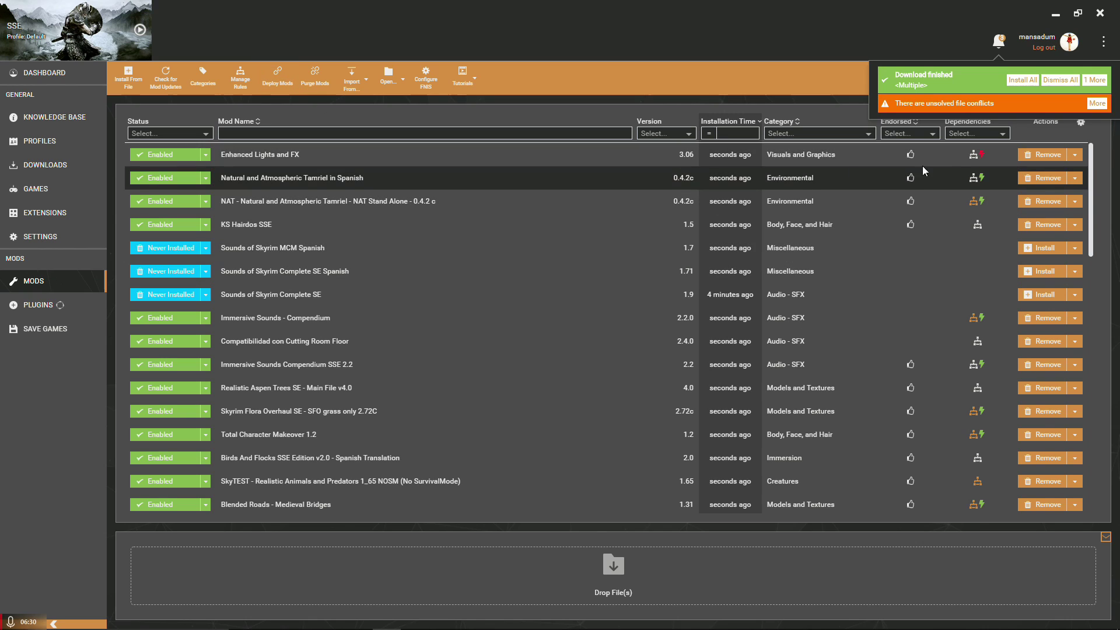
{"action": "left_click", "coordinate": [983, 155]}
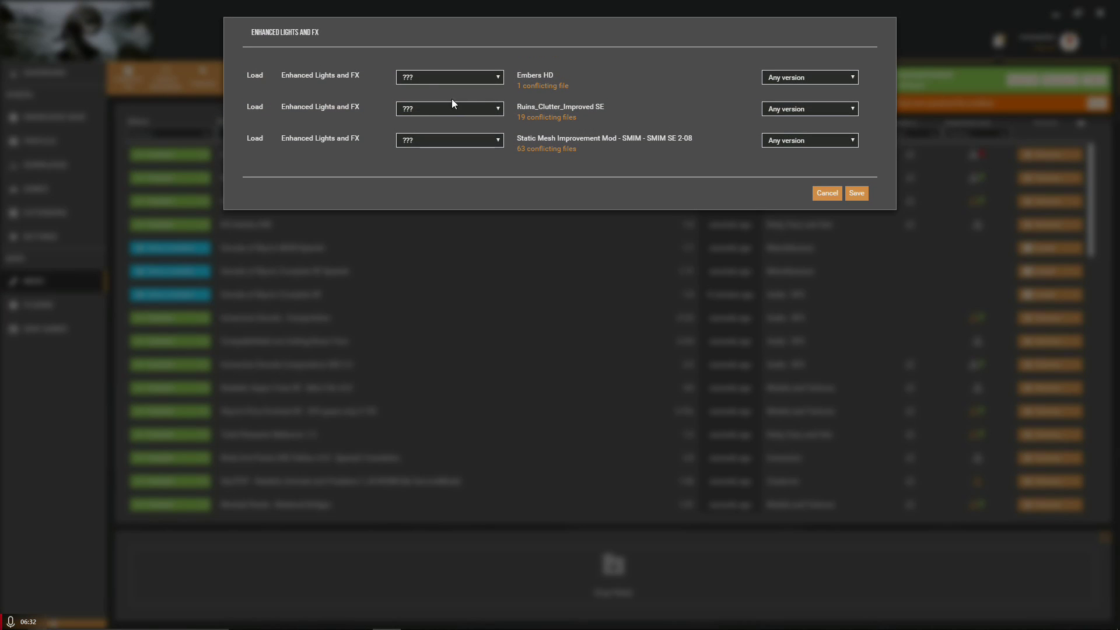
{"action": "left_click", "coordinate": [457, 78]}
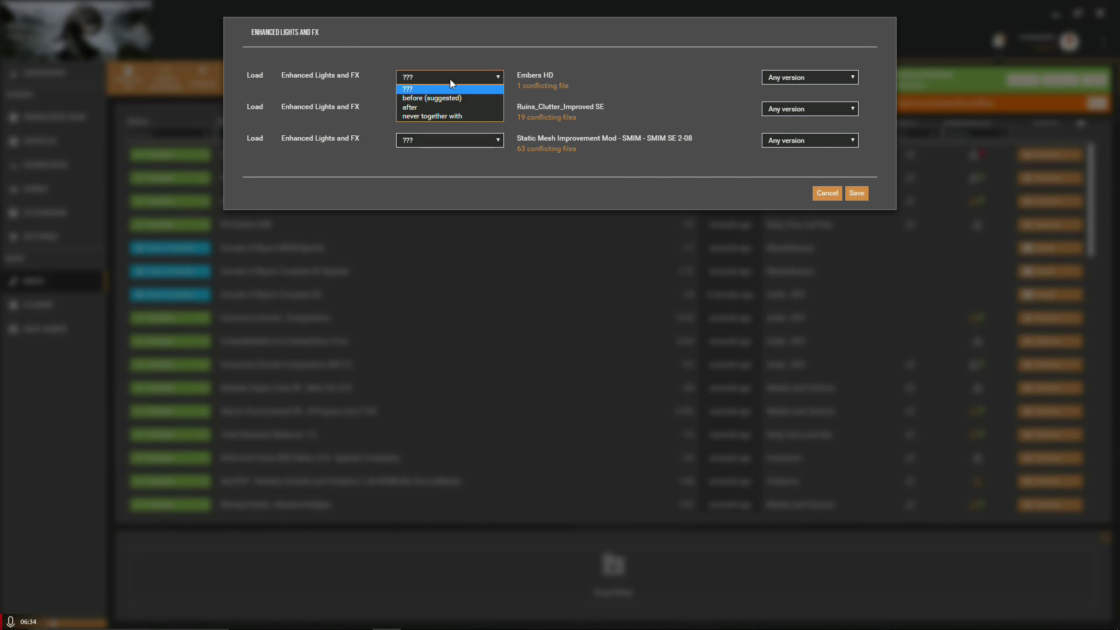
{"action": "left_click", "coordinate": [425, 98]}
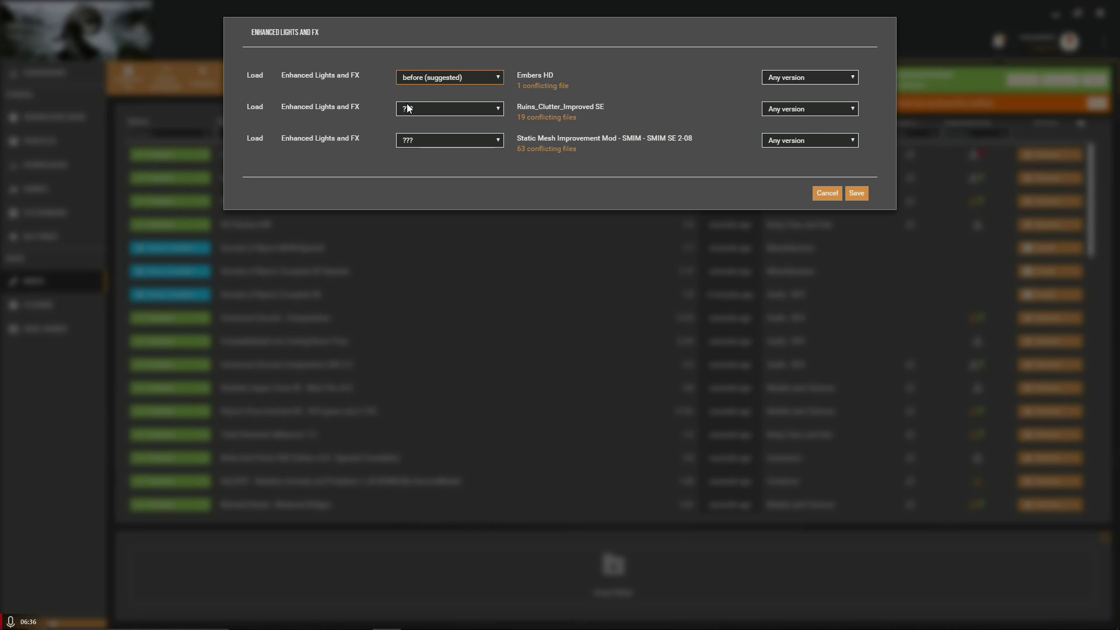
{"action": "left_click", "coordinate": [419, 110]}
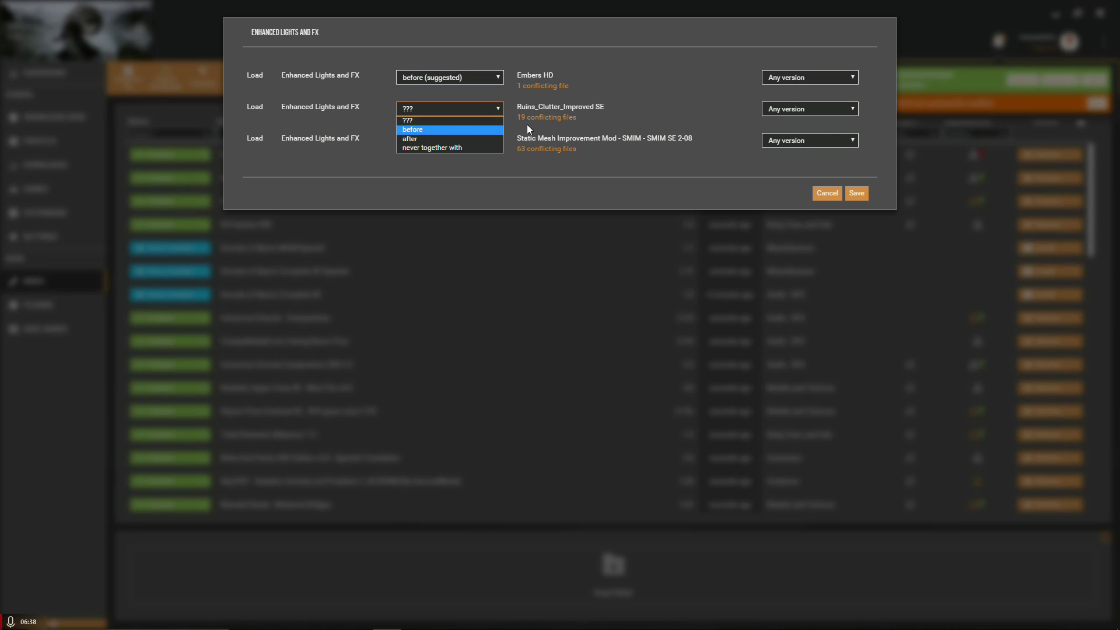
{"action": "left_click", "coordinate": [426, 139]}
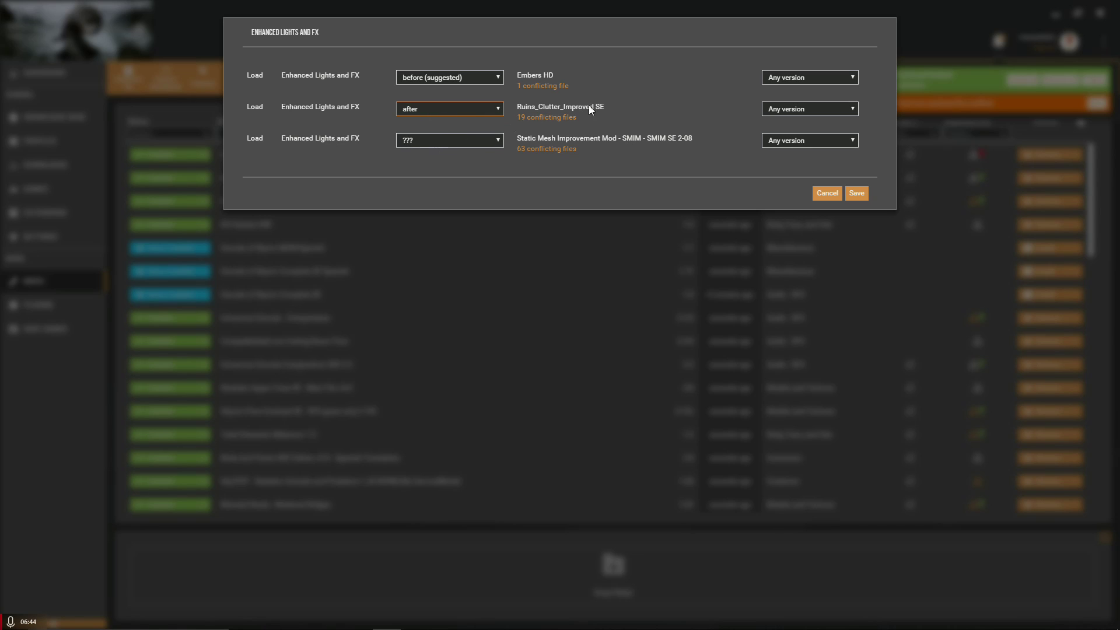
{"action": "left_click", "coordinate": [444, 142]}
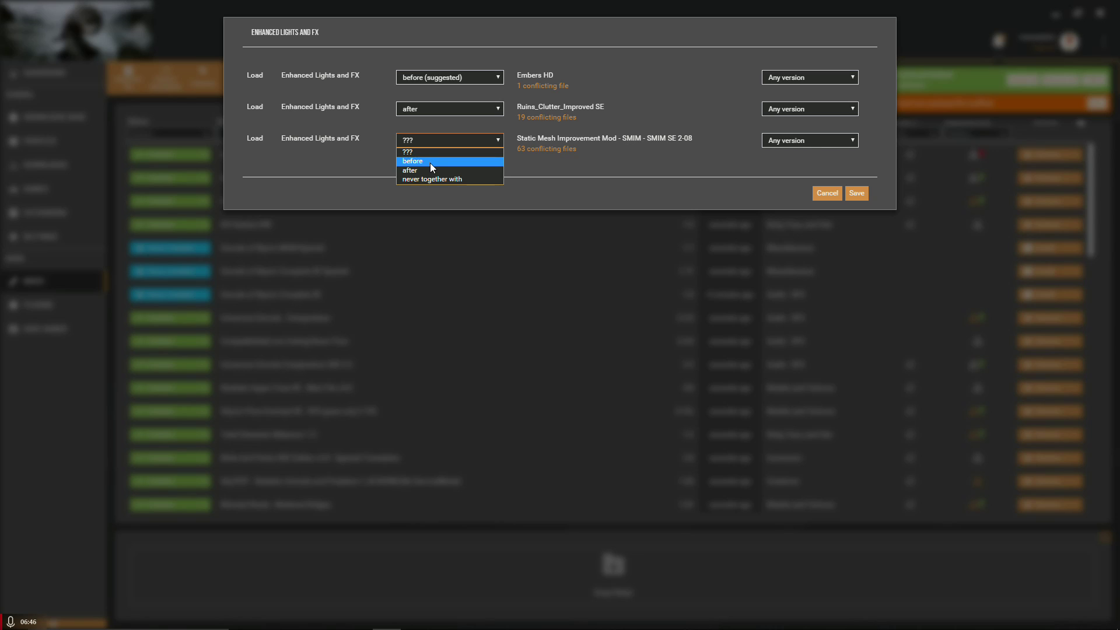
{"action": "left_click", "coordinate": [429, 169]}
{"action": "left_click", "coordinate": [856, 193]}
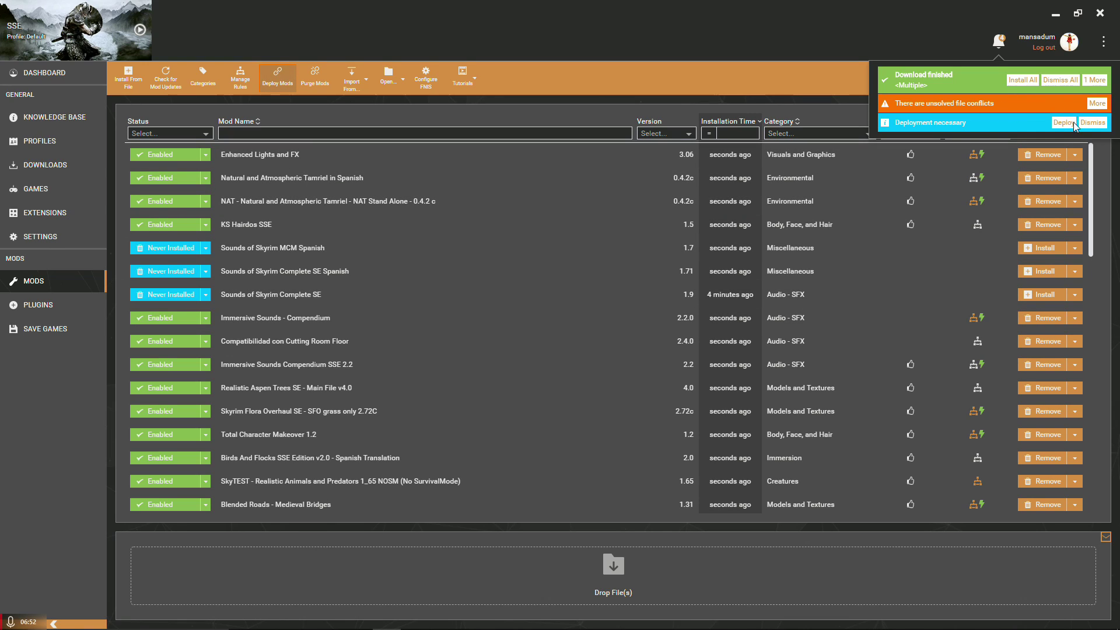
{"action": "left_click", "coordinate": [1064, 104]}
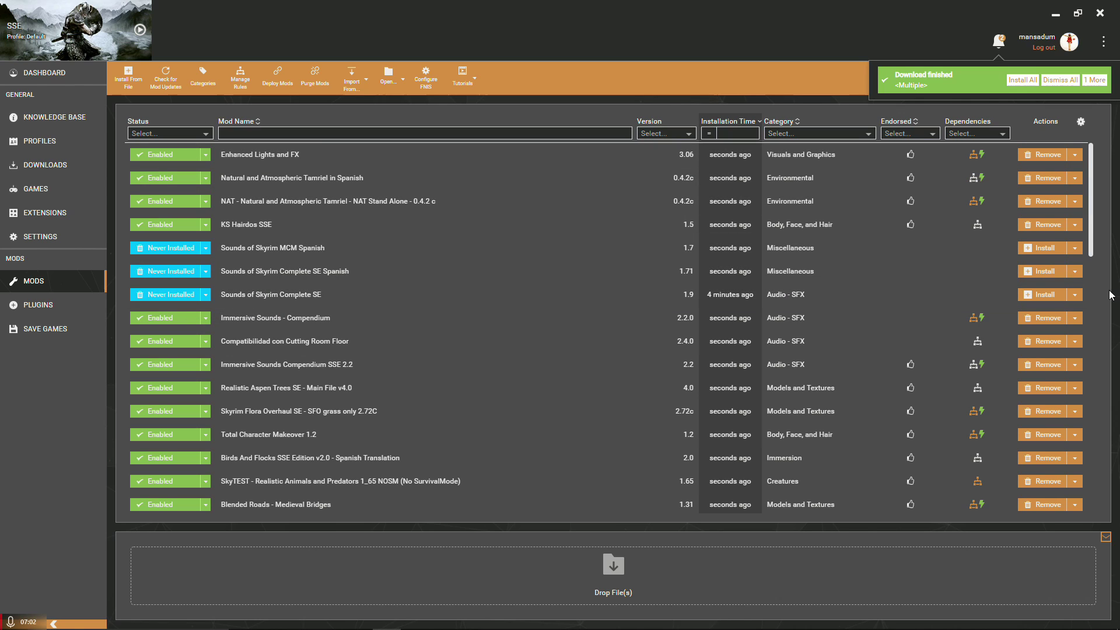
Install Sounds of Skyrim Complete SE with its core mod, accept the patch information, and enable all its plugins.
{"action": "left_click", "coordinate": [1050, 295]}
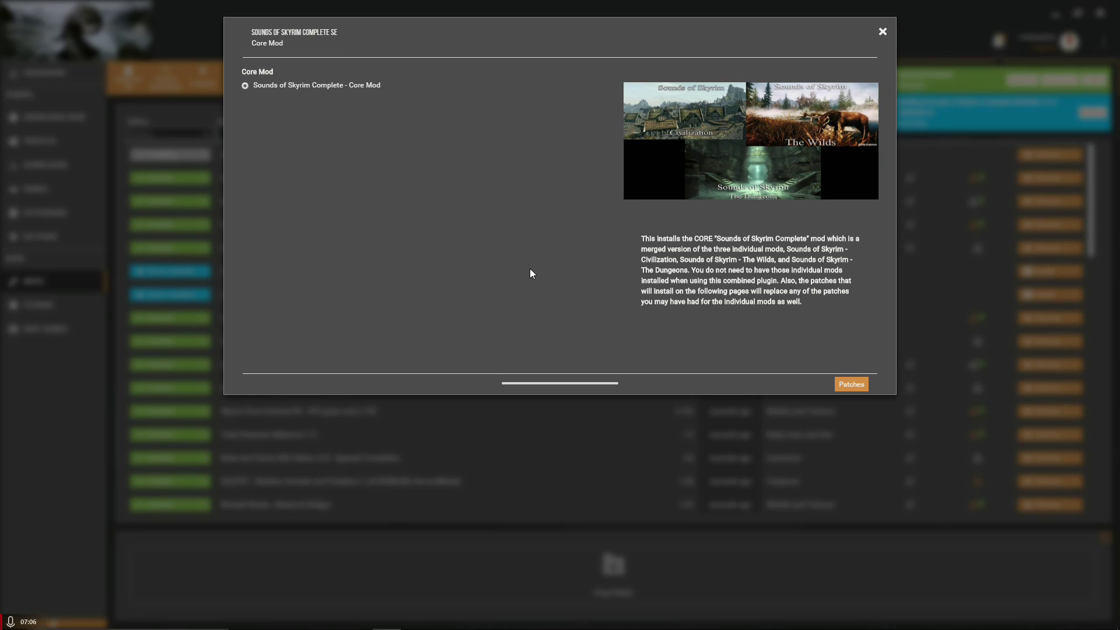
{"action": "left_click", "coordinate": [850, 385]}
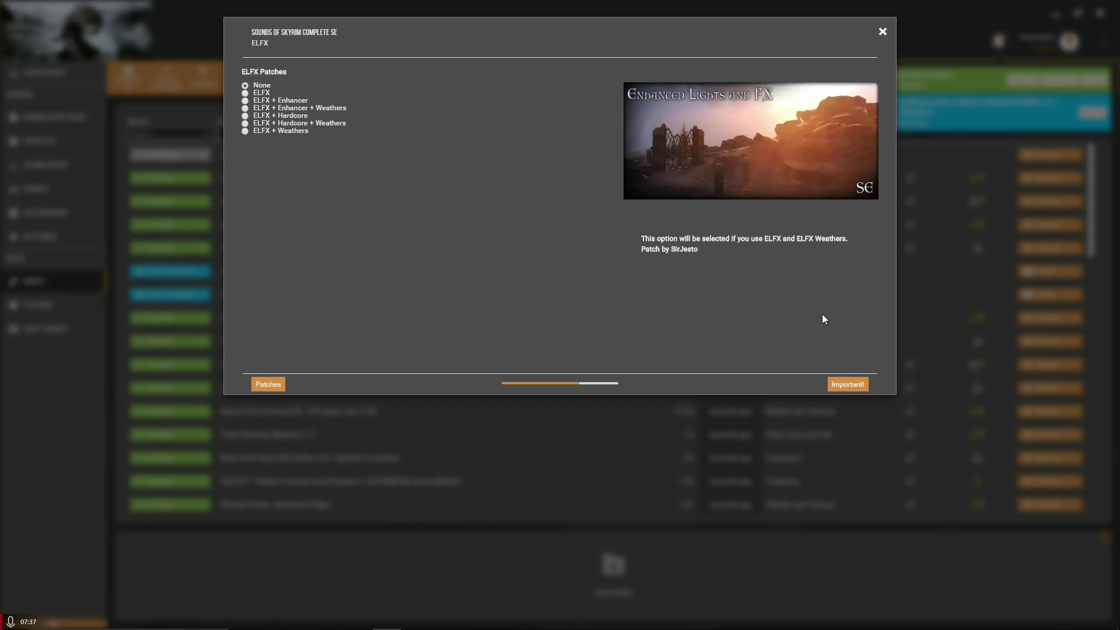
{"action": "left_click", "coordinate": [849, 385]}
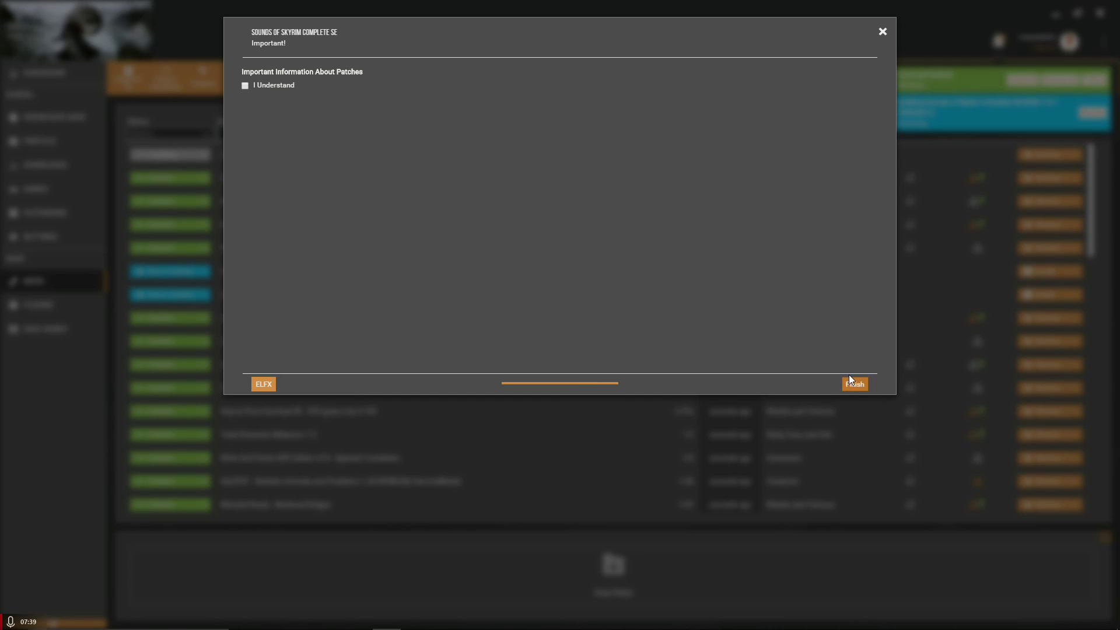
{"action": "left_click", "coordinate": [261, 85]}
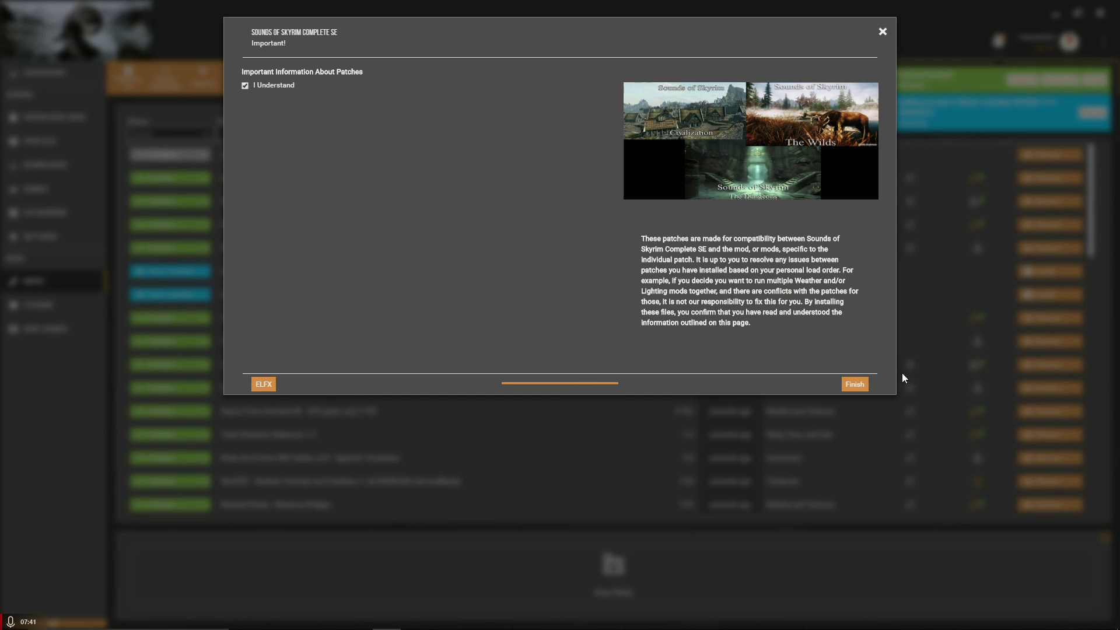
{"action": "left_click", "coordinate": [858, 387]}
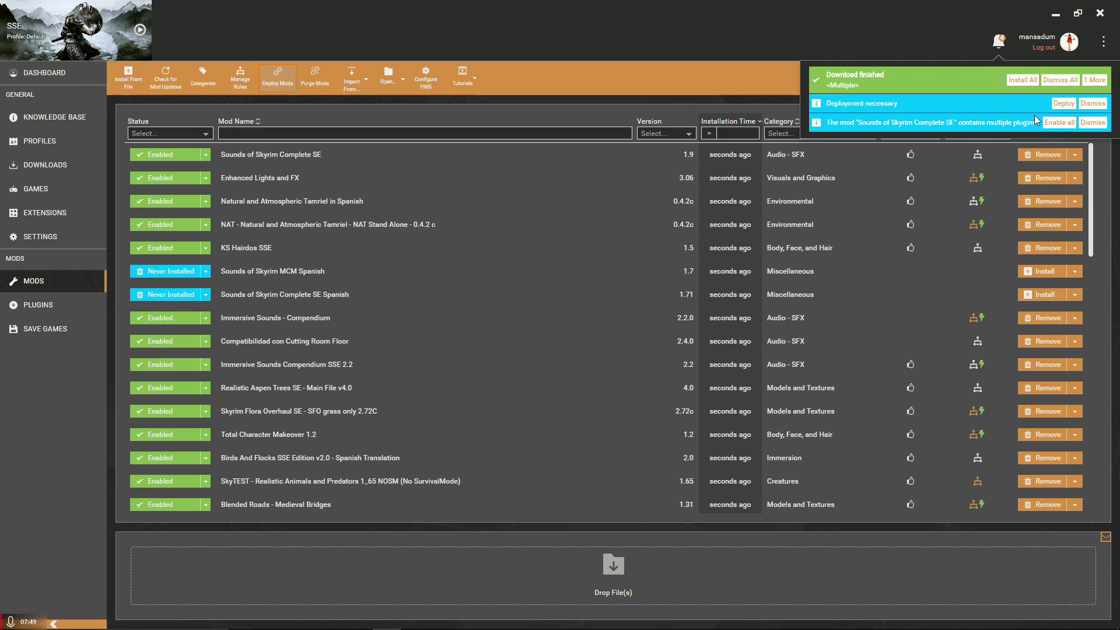
{"action": "left_click", "coordinate": [1058, 124]}
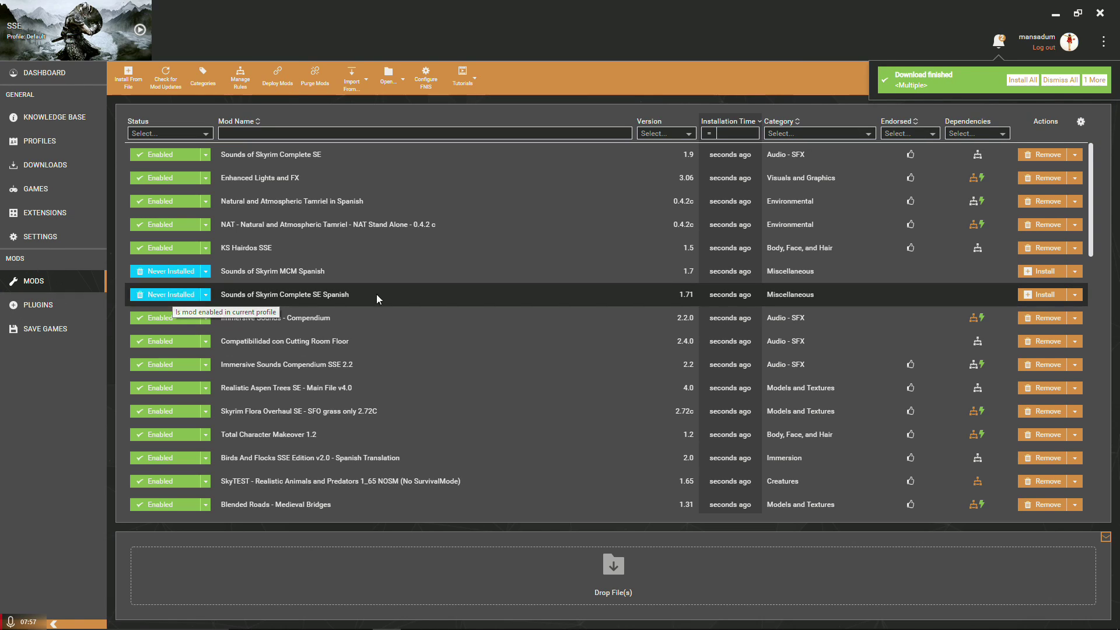
Install Sounds of Skyrim Complete SE Spanish with the Immersive Citizens, Natural Atmospheric Tamriel and ELFX patches.
{"action": "left_click", "coordinate": [1053, 295]}
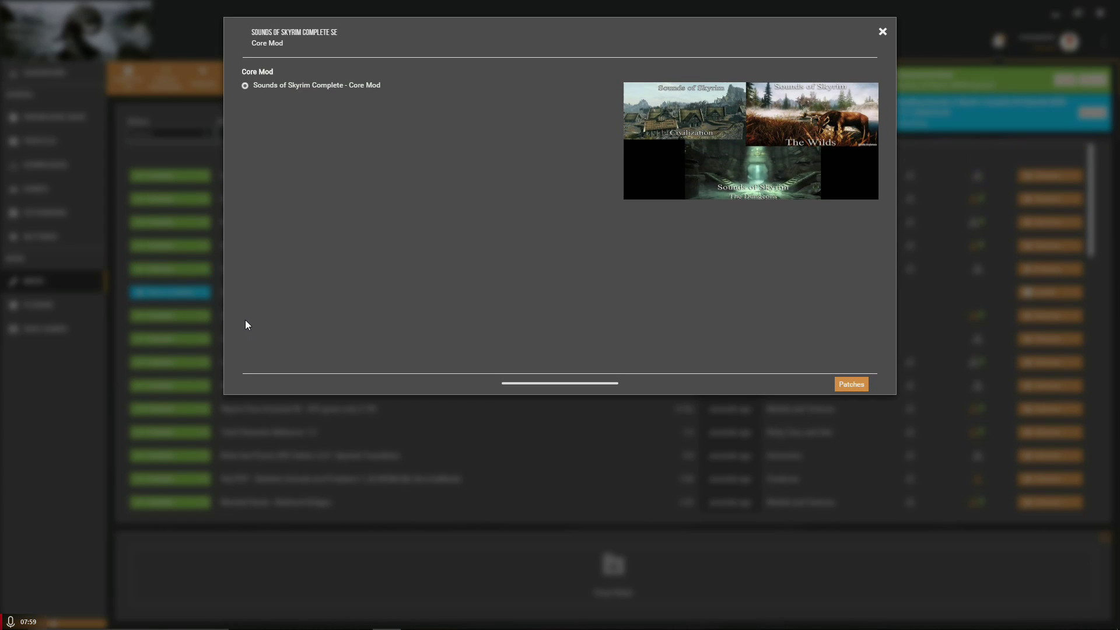
{"action": "left_click", "coordinate": [852, 385]}
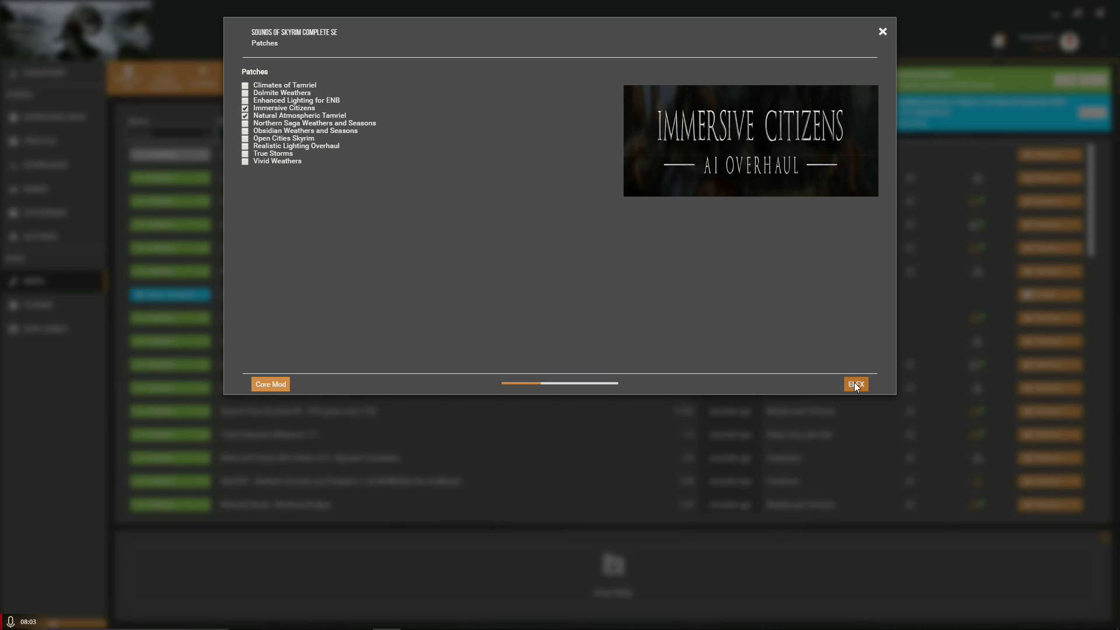
{"action": "left_click", "coordinate": [856, 385]}
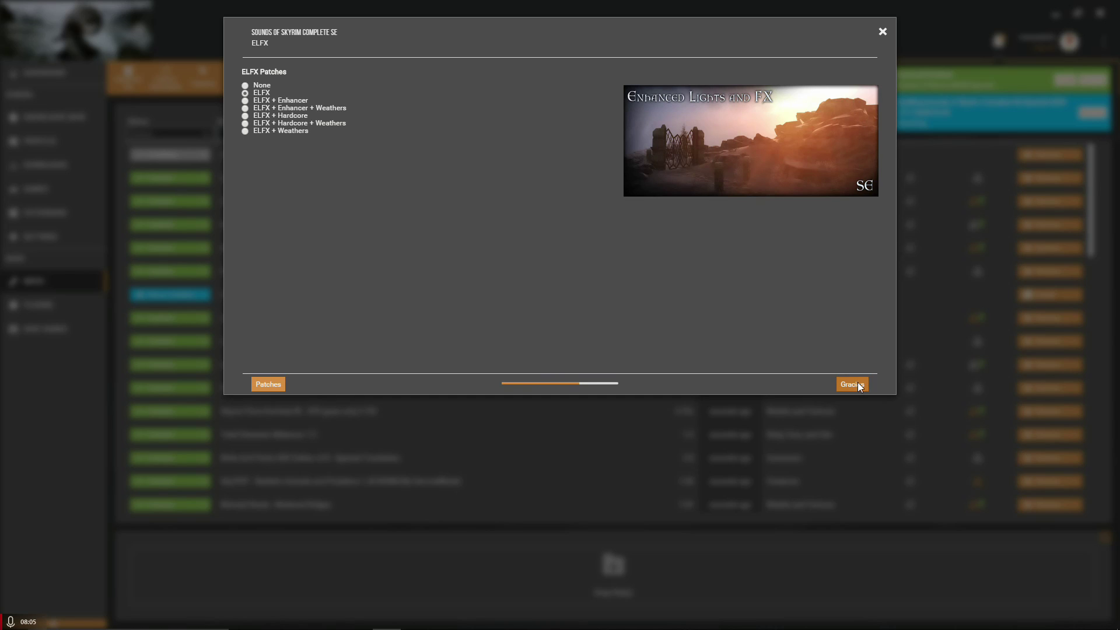
{"action": "left_click", "coordinate": [853, 385]}
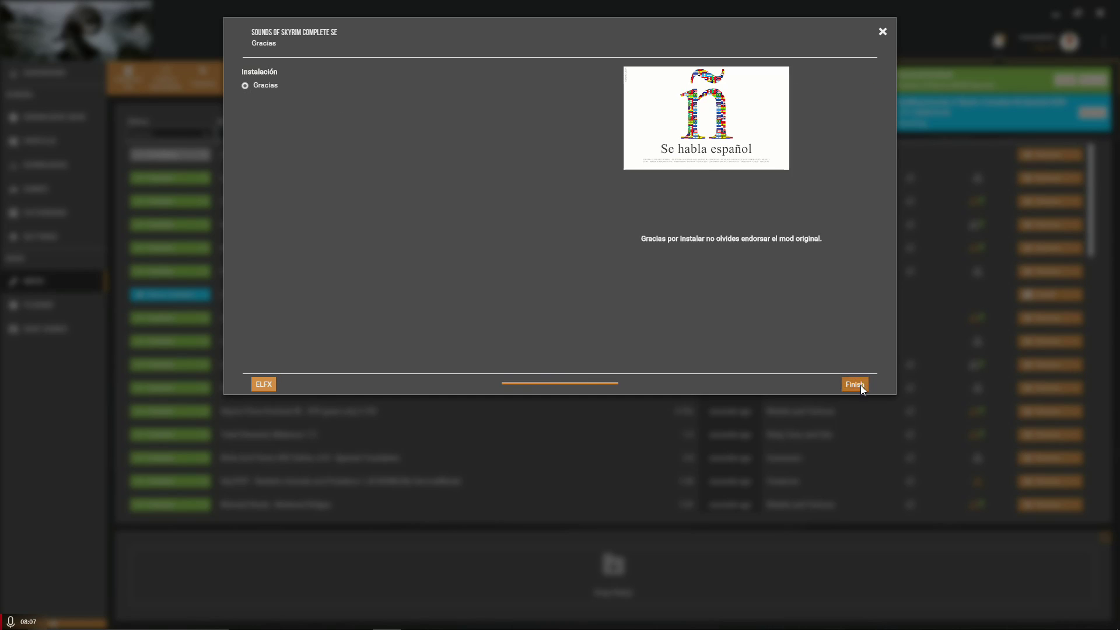
{"action": "left_click", "coordinate": [855, 385]}
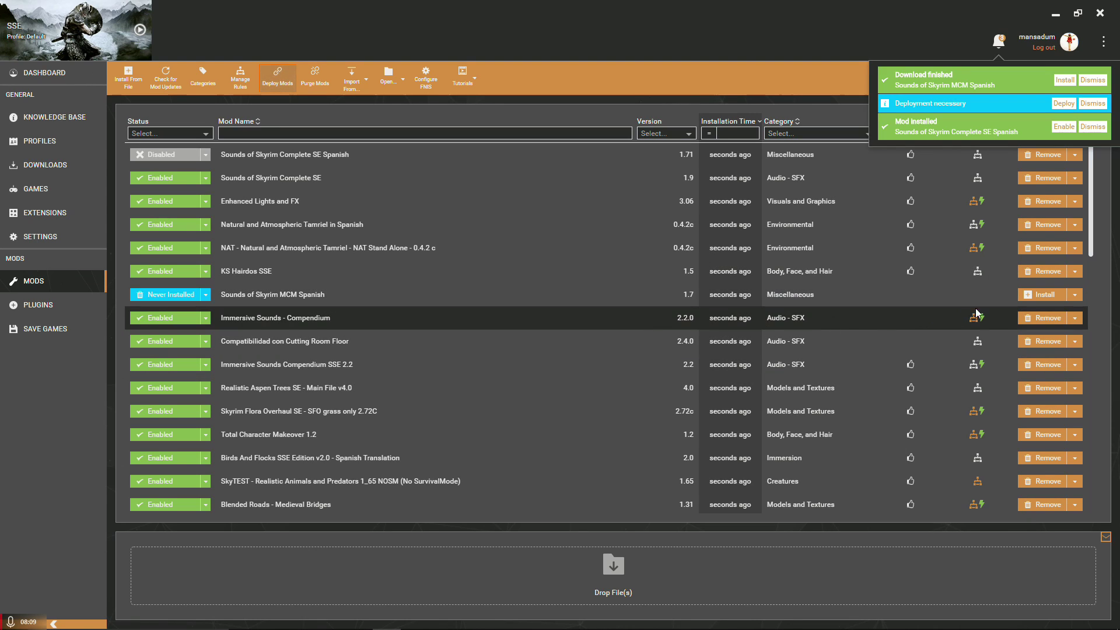
Enable Sounds of Skyrim Complete SE Spanish with all its plugins, set Sounds of Skyrim Complete SE to load before it, and deploy the mods.
{"action": "left_click", "coordinate": [1069, 128]}
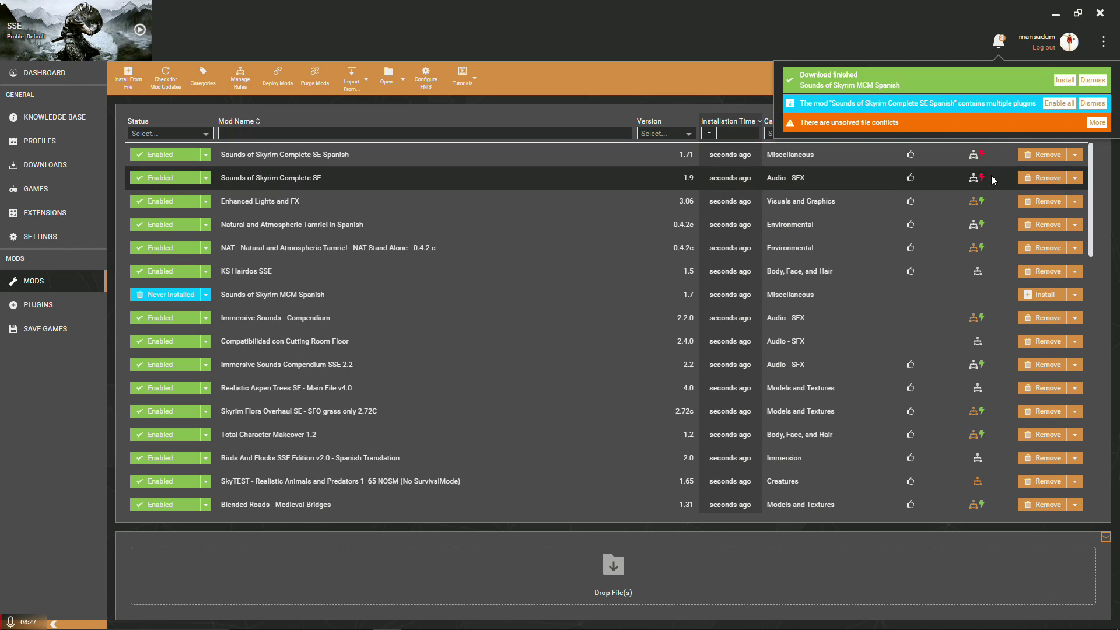
{"action": "left_click_drag", "start_coordinate": [976, 184], "coordinate": [1002, 177]}
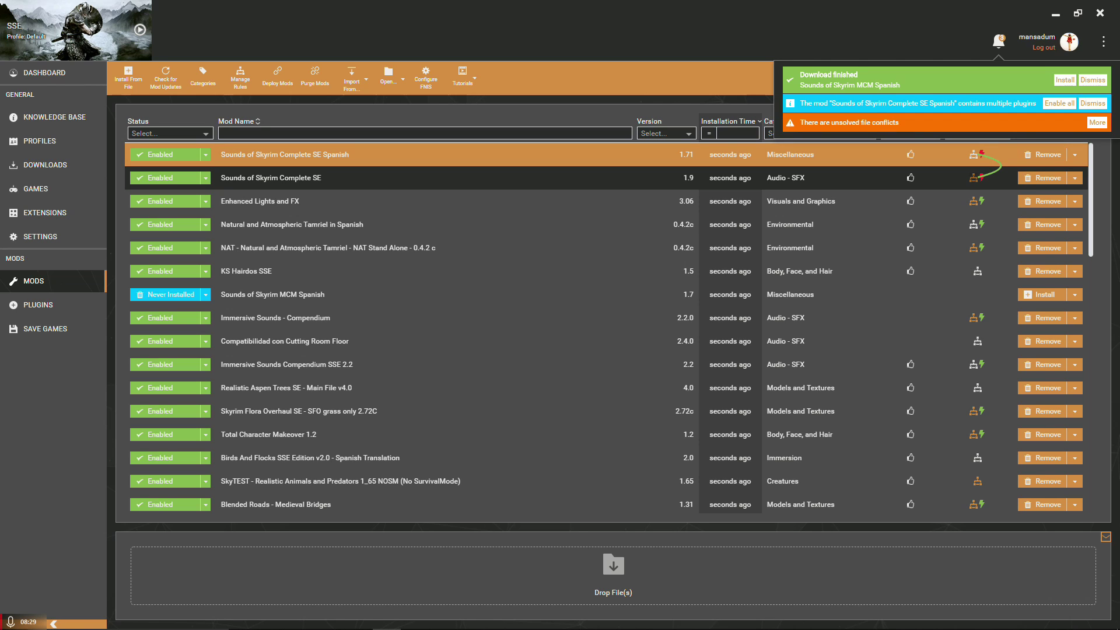
{"action": "left_click_drag", "start_coordinate": [982, 175], "coordinate": [974, 170]}
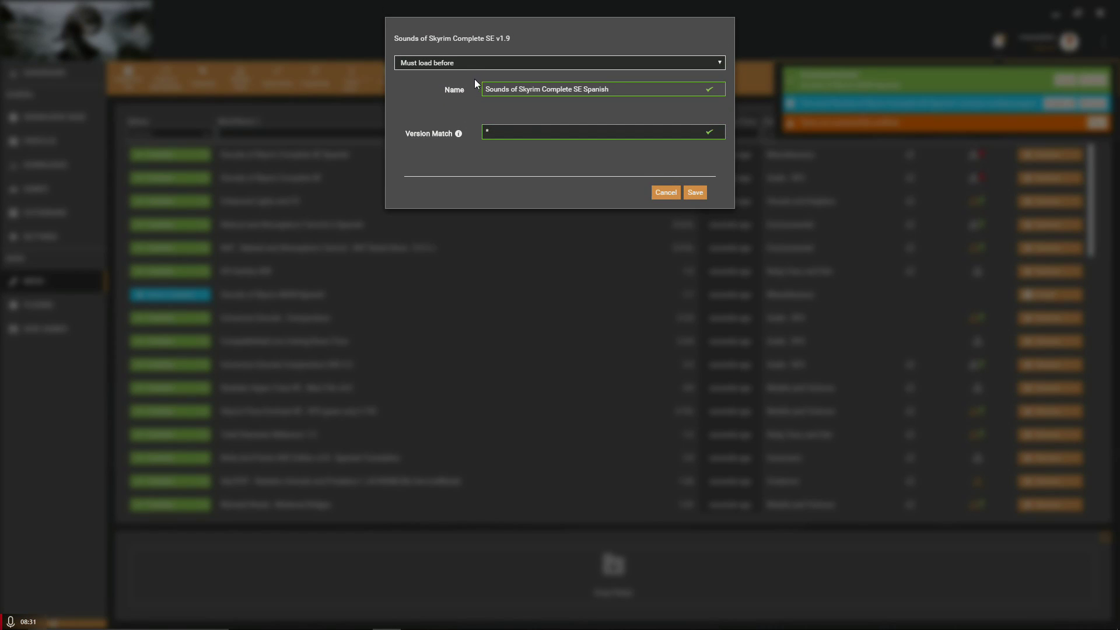
{"action": "left_click", "coordinate": [695, 193]}
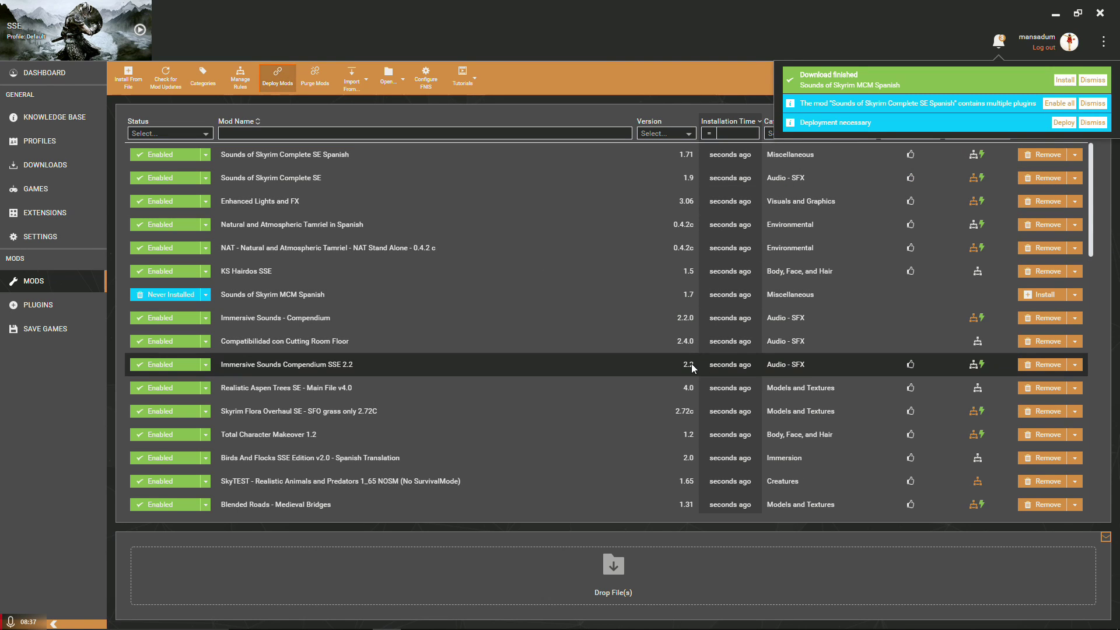
{"action": "left_click", "coordinate": [1064, 105]}
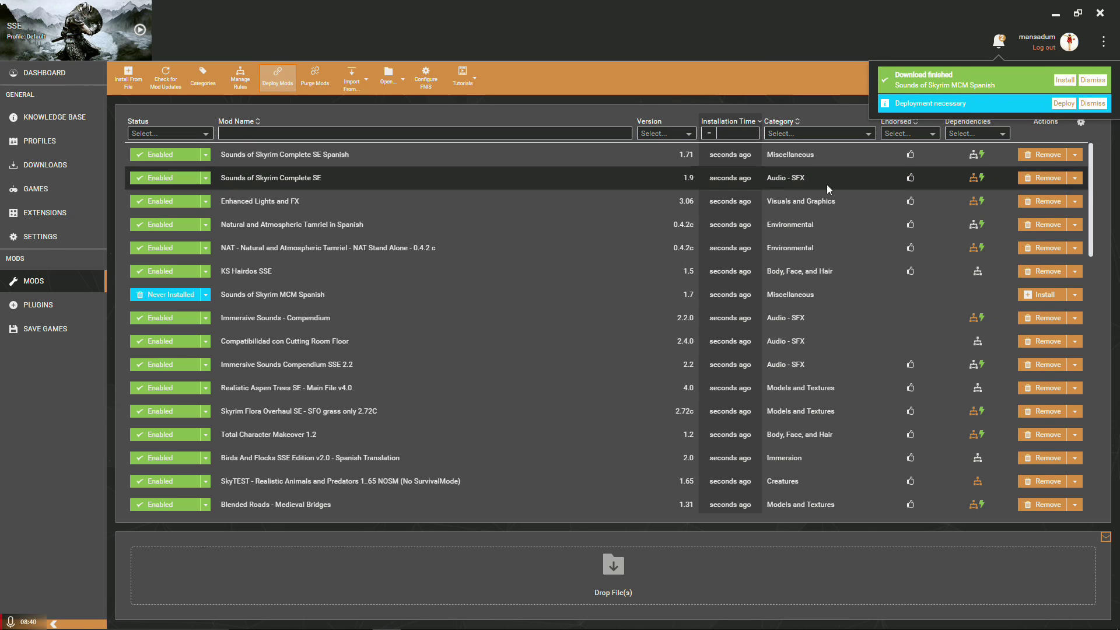
{"action": "left_click", "coordinate": [1075, 105]}
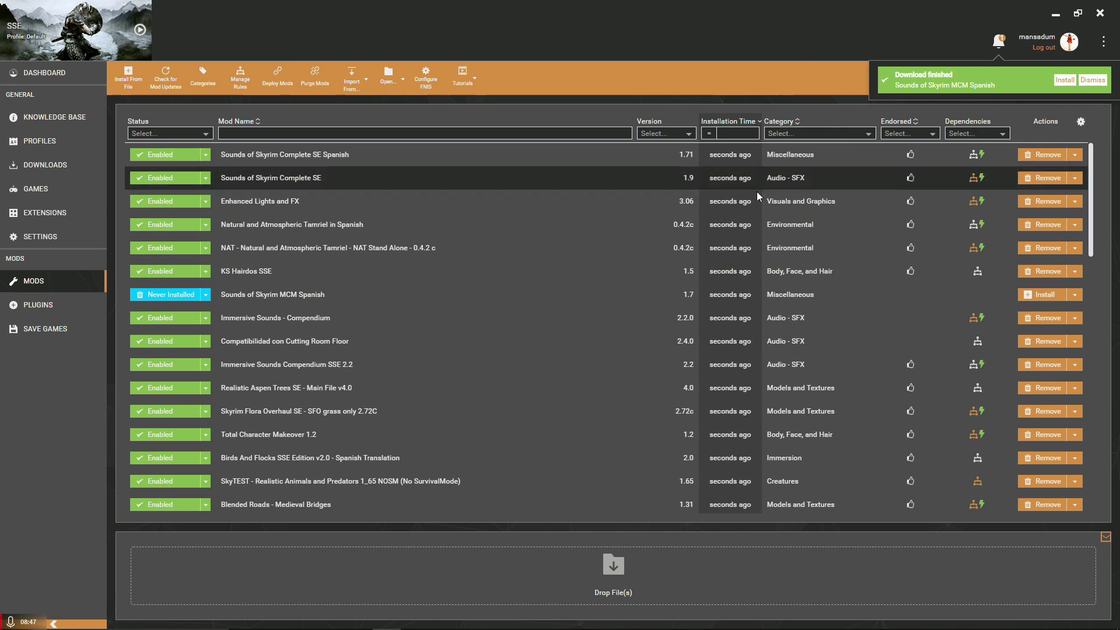
Install and enable Sounds of Skyrim MCM Spanish, and deploy the mods.
{"action": "left_click", "coordinate": [1068, 80]}
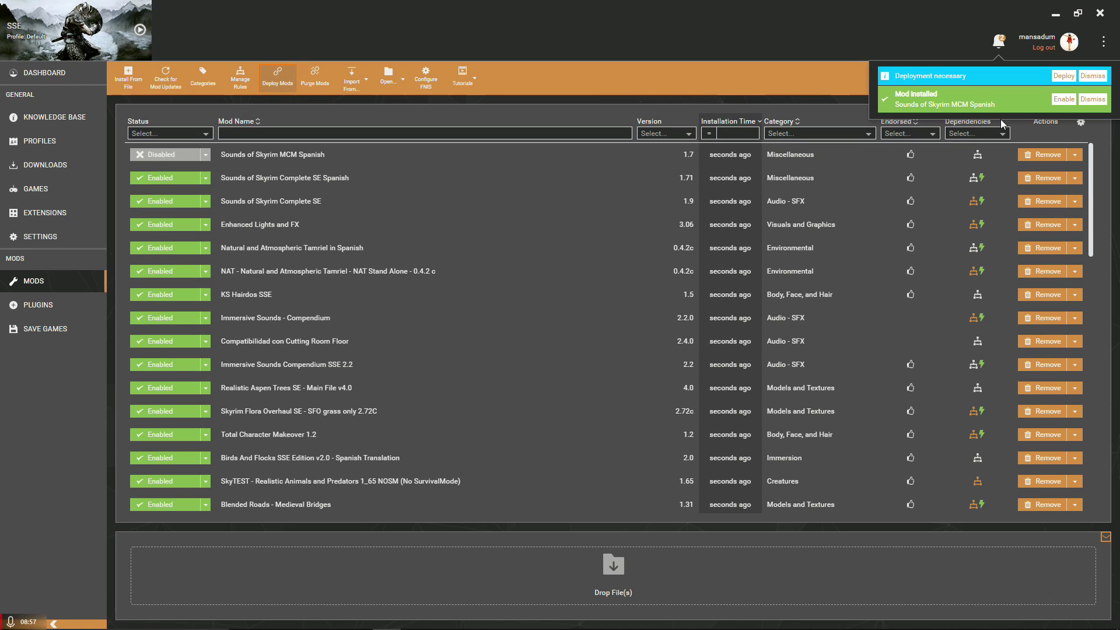
{"action": "left_click", "coordinate": [1065, 100]}
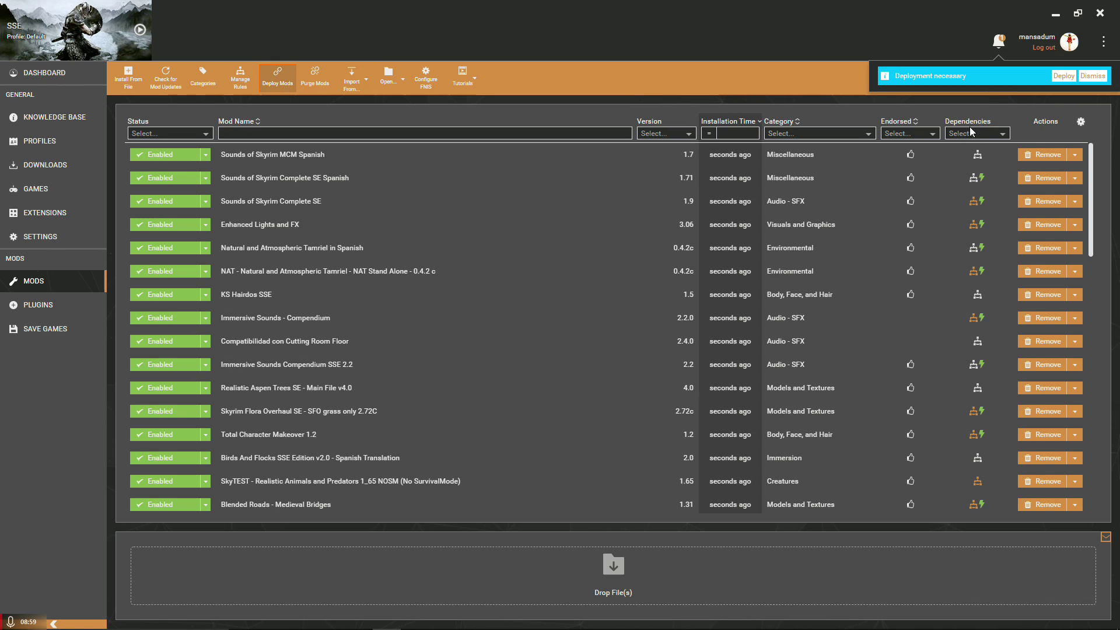
{"action": "left_click", "coordinate": [1056, 77]}
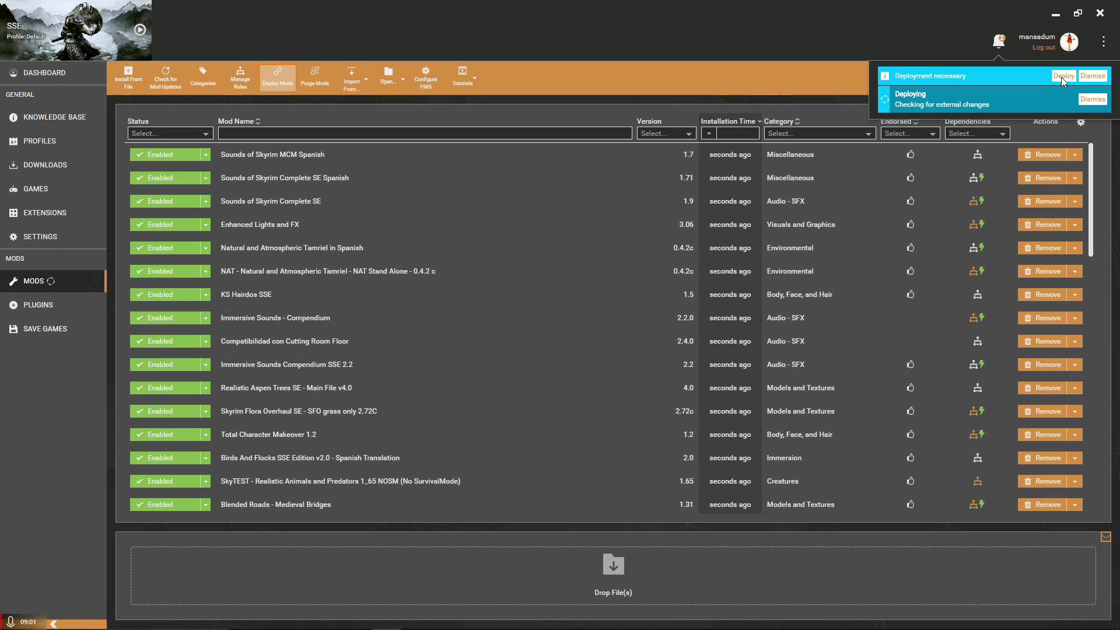
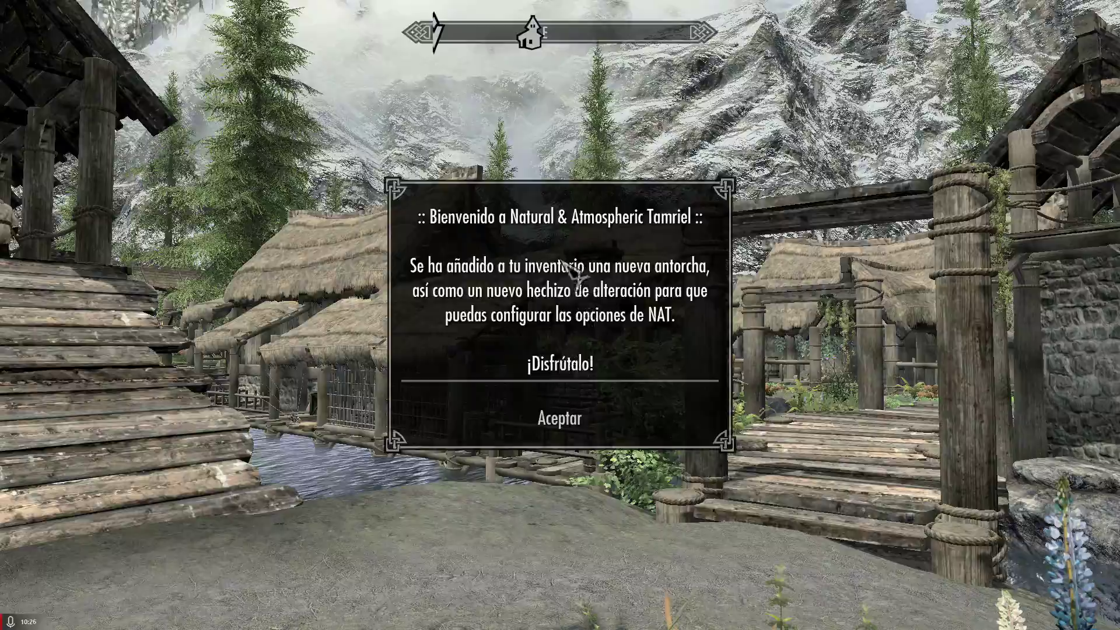
{"action": "key", "text": "s"}
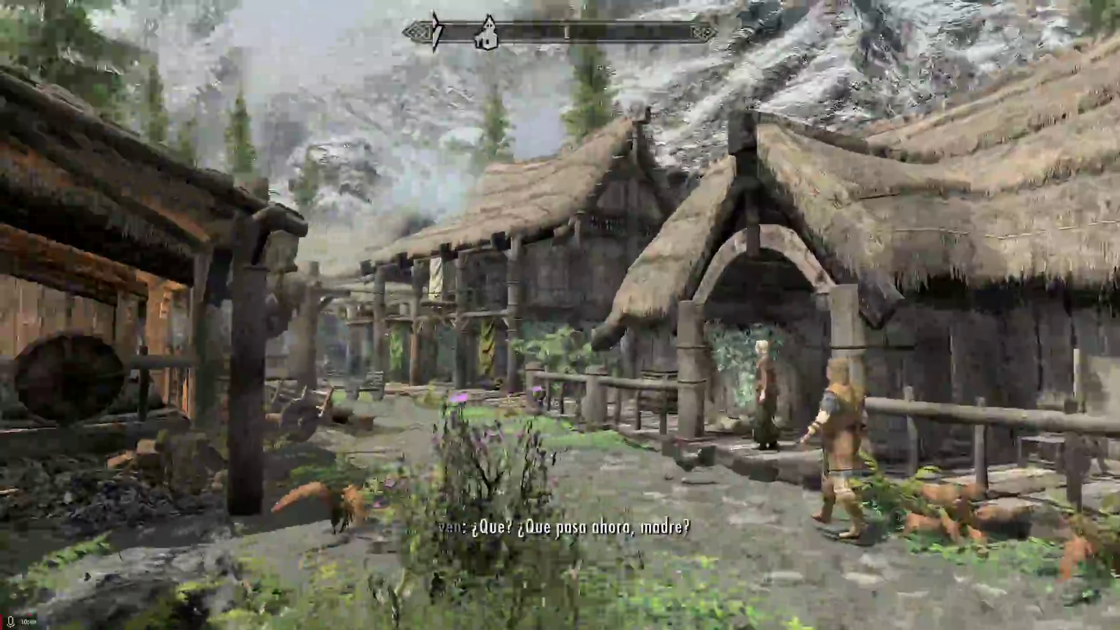
{"action": "key", "text": "w"}
{"action": "key", "text": "w"}
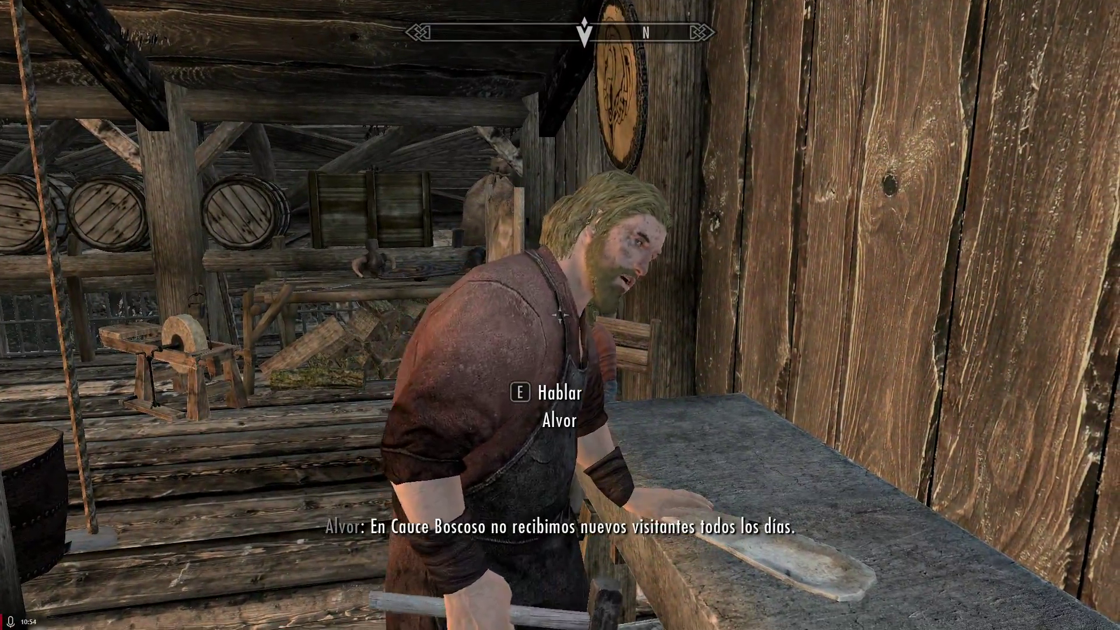
{"action": "key", "text": "w"}
{"action": "key", "text": "w"}
{"action": "key", "text": "w"}
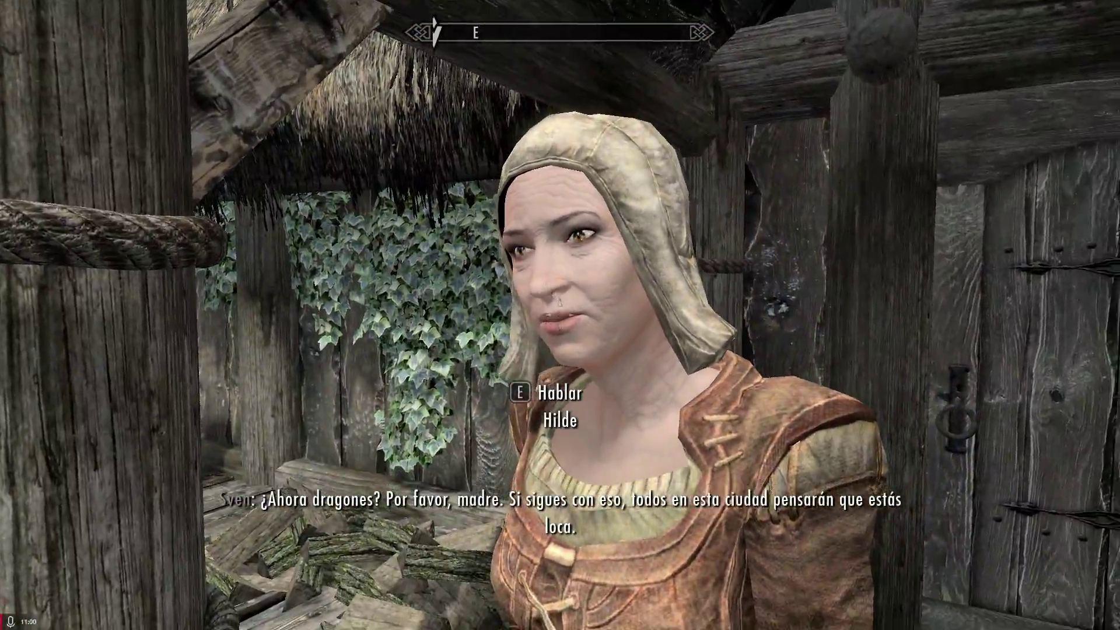
{"action": "key", "text": "w"}
{"action": "key", "text": "w"}
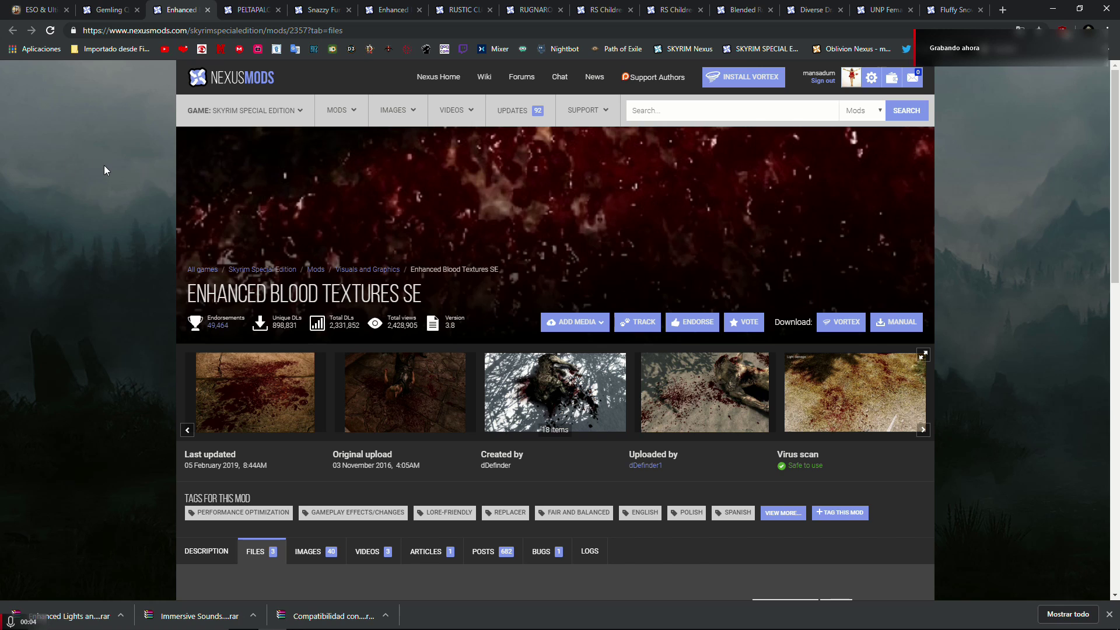
Look through the first gallery images of Enhanced Blood Textures SE on Nexus Mods.
{"action": "left_click", "coordinate": [239, 359]}
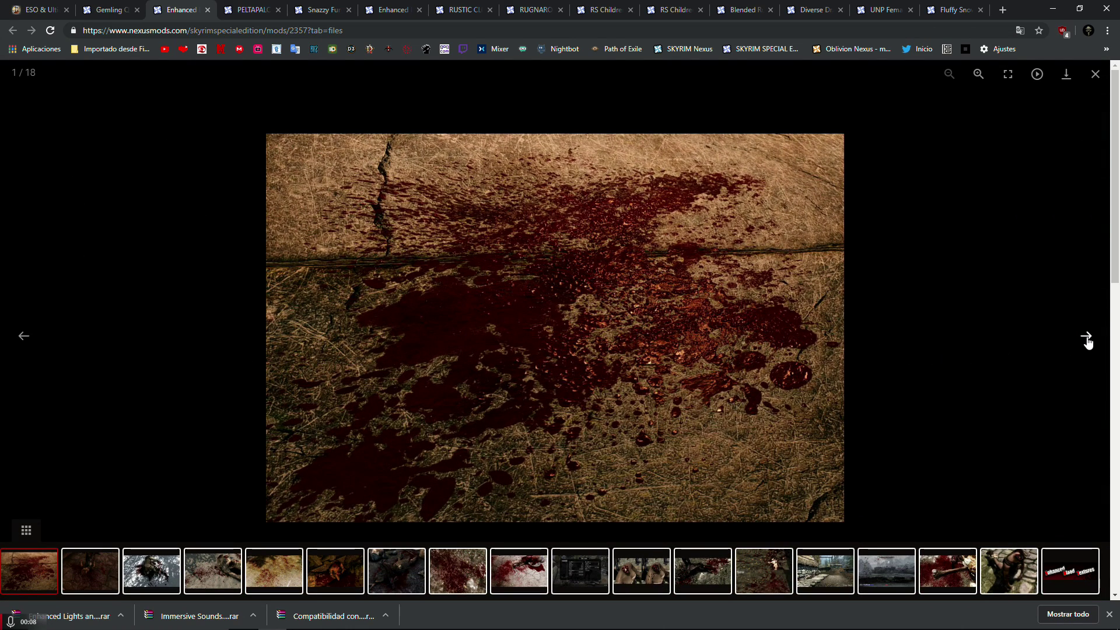
{"action": "left_click", "coordinate": [1088, 341]}
{"action": "left_click", "coordinate": [1091, 344]}
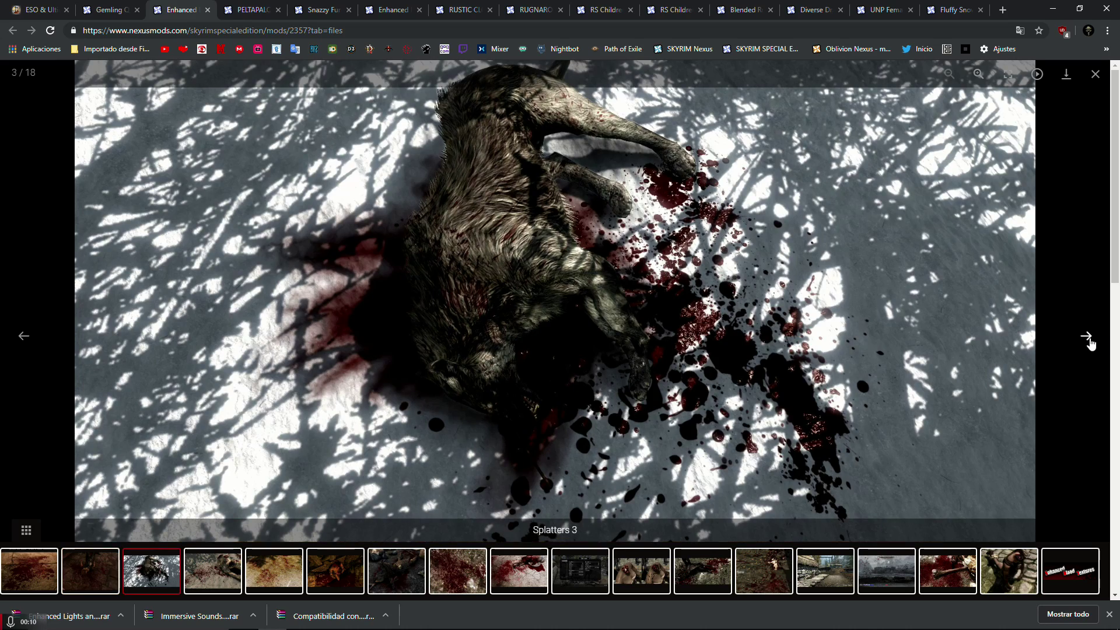
{"action": "left_click", "coordinate": [1089, 340]}
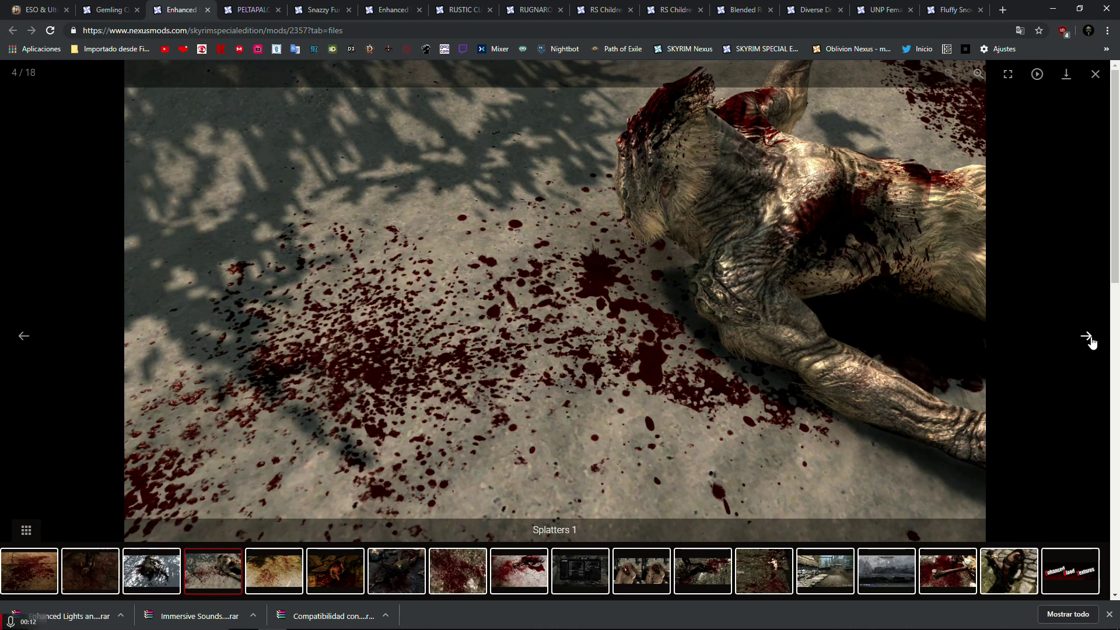
{"action": "left_click", "coordinate": [1088, 342]}
{"action": "left_click", "coordinate": [1109, 614]}
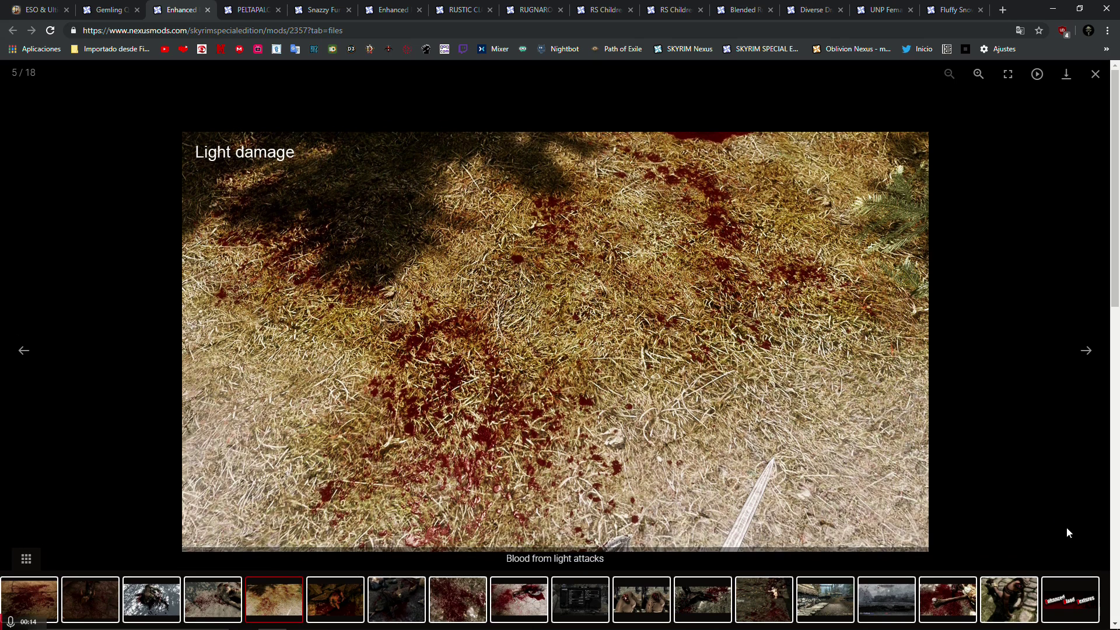
{"action": "left_click", "coordinate": [1089, 352]}
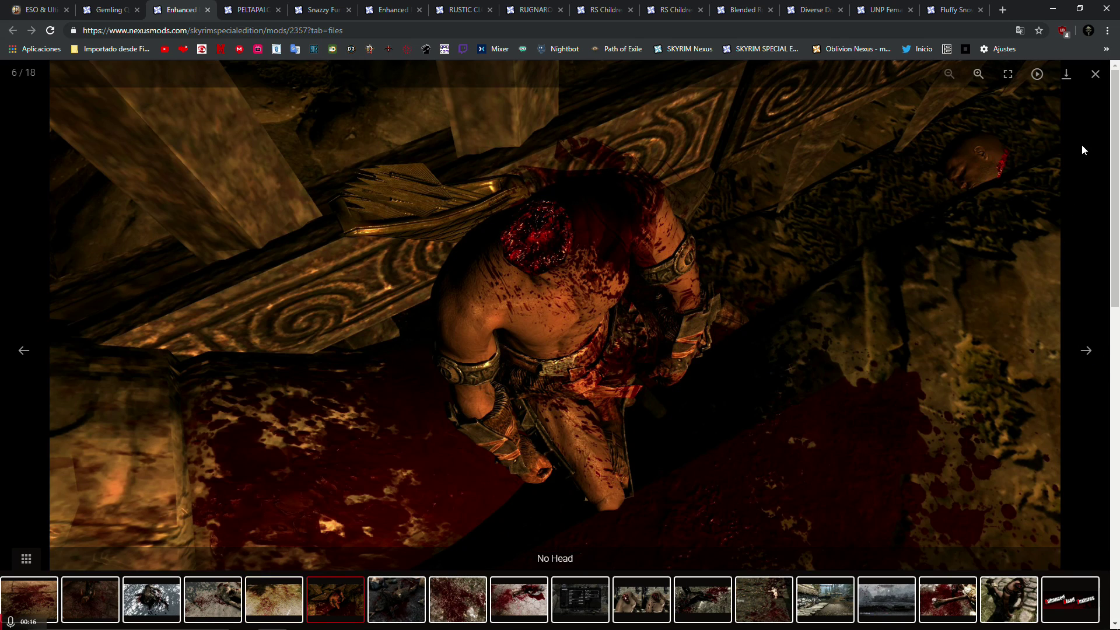
{"action": "left_click", "coordinate": [1095, 75]}
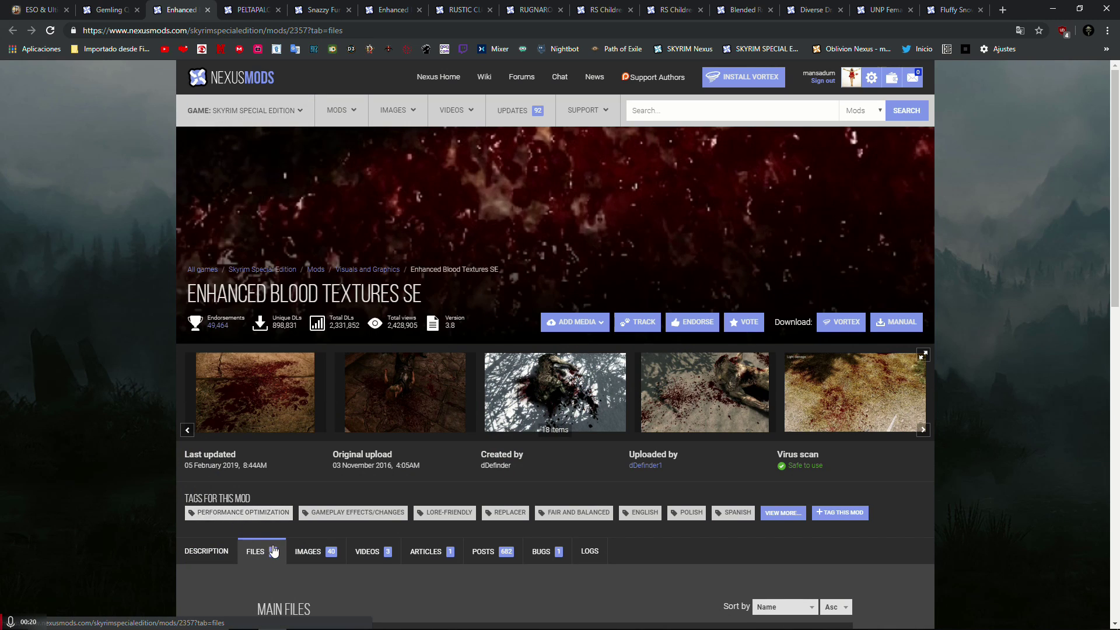
Download the main Enhanced Blood Textures SE file through the mod manager, not the LITE version.
{"action": "scroll", "coordinate": [261, 535], "scroll_direction": "down", "scroll_amount": 5}
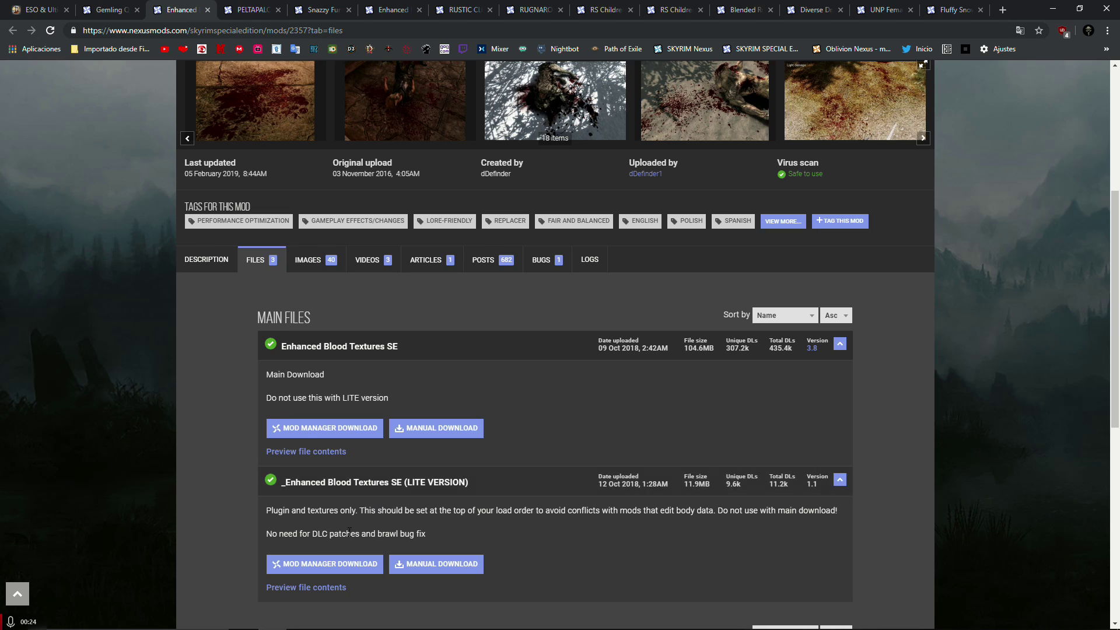
{"action": "left_click", "coordinate": [307, 428]}
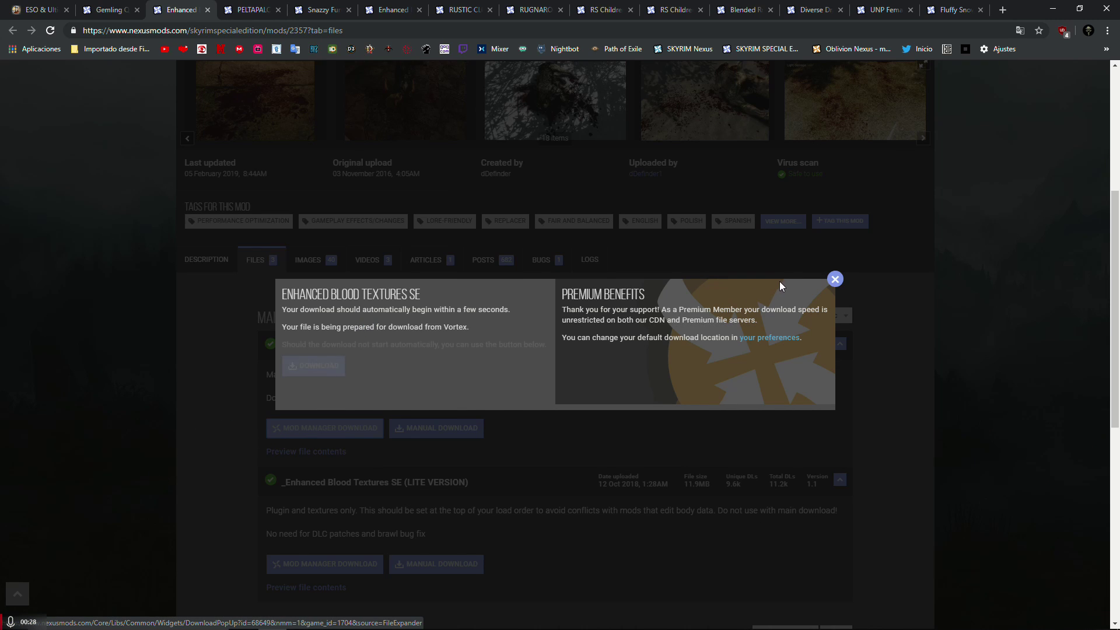
{"action": "left_click", "coordinate": [834, 280]}
Find the Spanish translation Enhanced Blood Textures SE - Castellano and download its main file manually, leaving the page when done.
{"action": "left_click", "coordinate": [195, 266]}
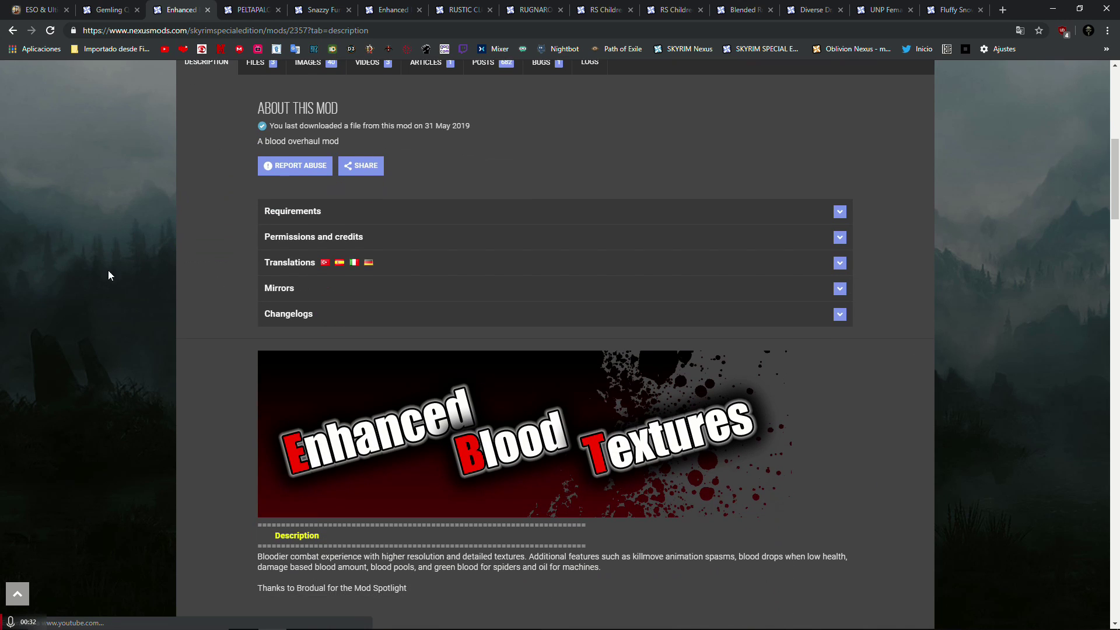
{"action": "left_click", "coordinate": [318, 262]}
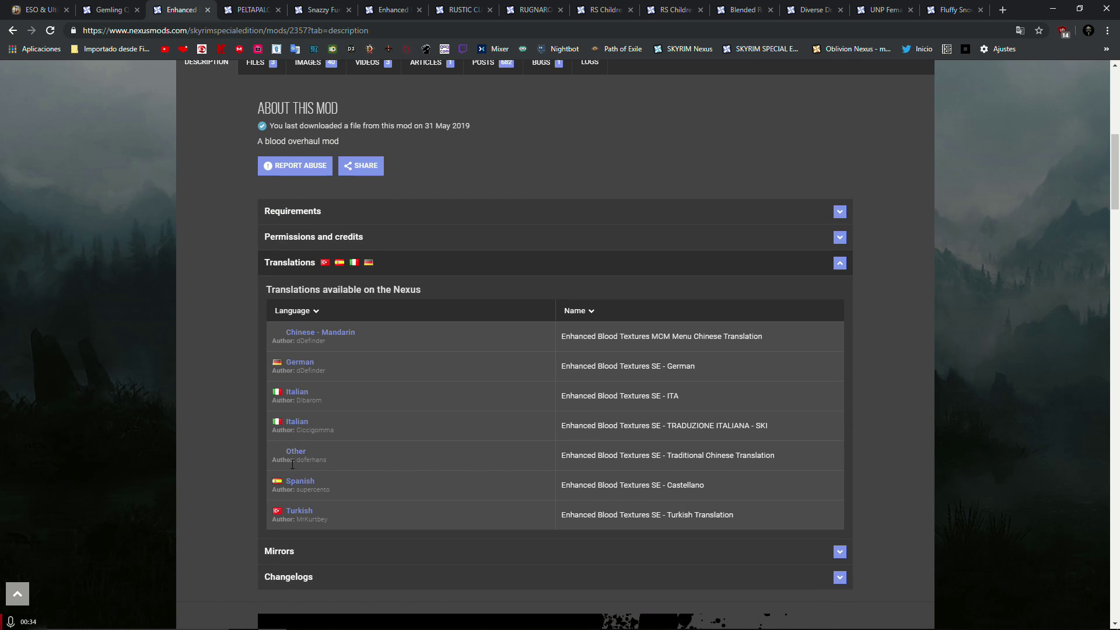
{"action": "left_click", "coordinate": [300, 483]}
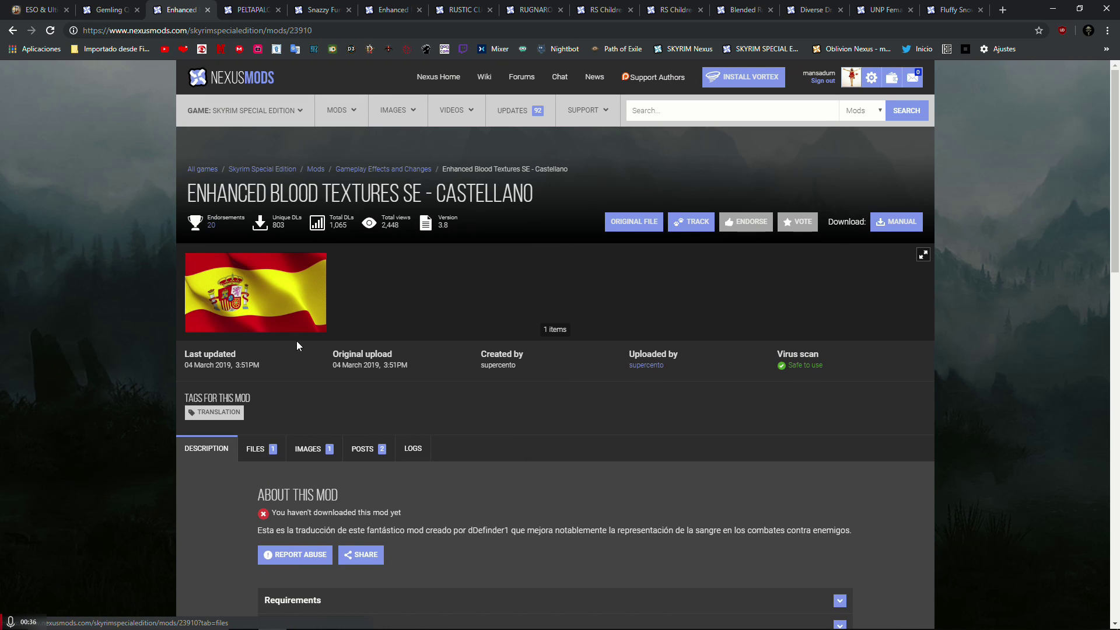
{"action": "scroll", "coordinate": [114, 412], "scroll_direction": "down", "scroll_amount": 4}
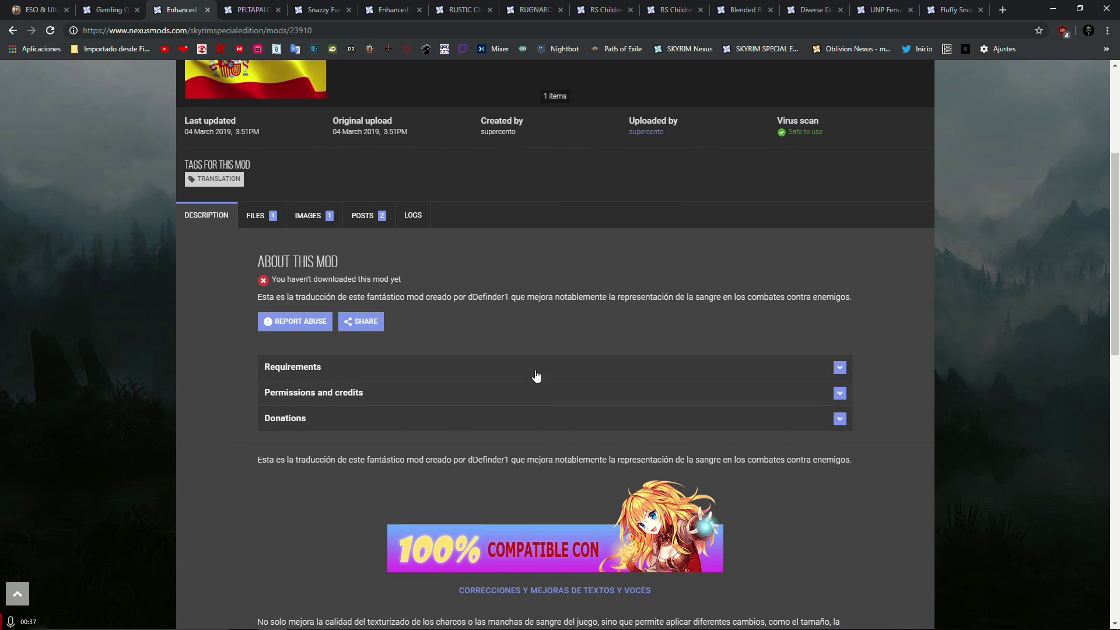
{"action": "left_click", "coordinate": [259, 220]}
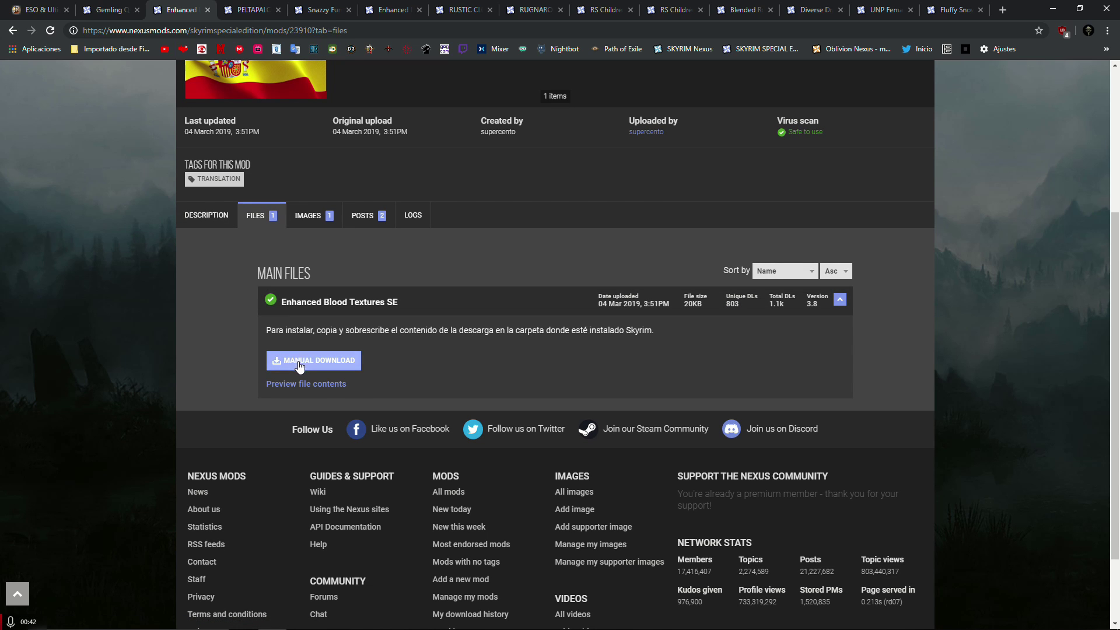
{"action": "left_click", "coordinate": [302, 360]}
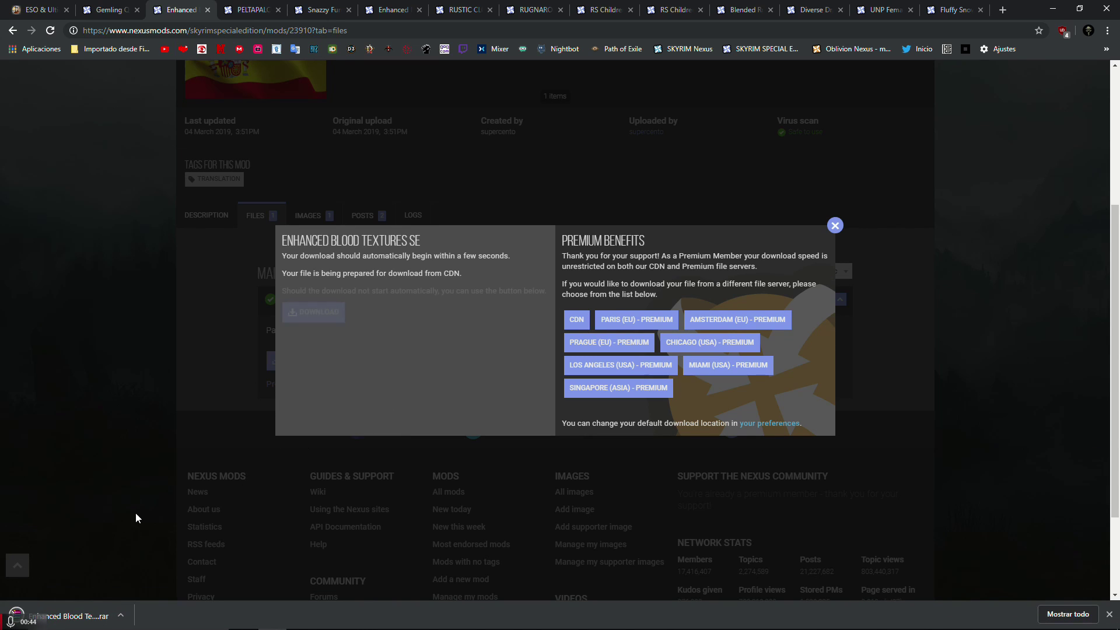
{"action": "left_click", "coordinate": [1110, 614]}
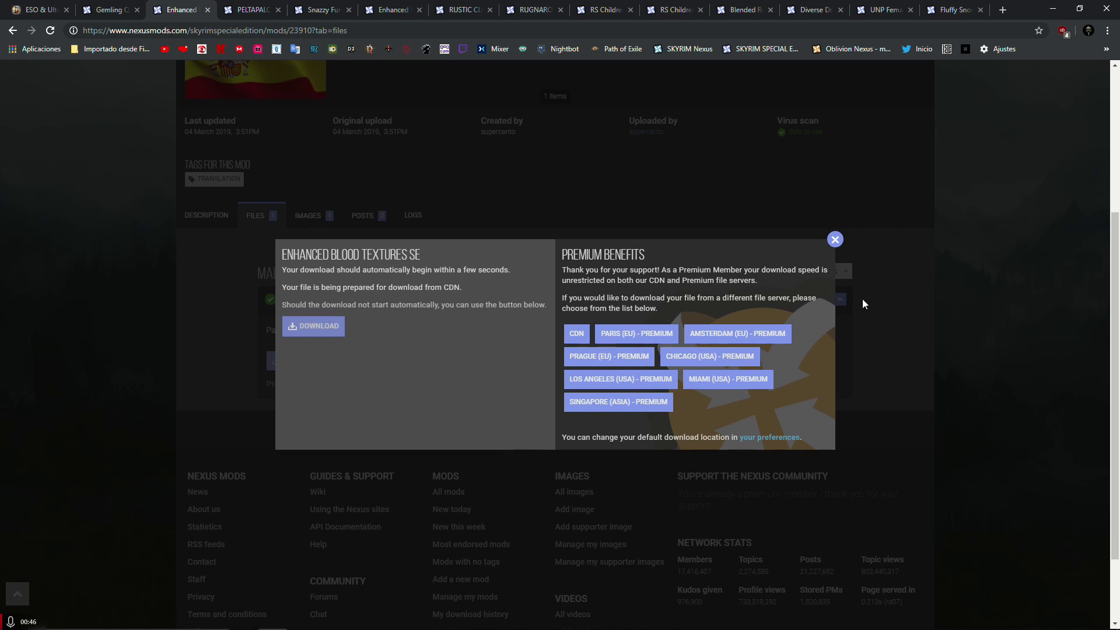
{"action": "left_click", "coordinate": [838, 251]}
{"action": "left_click", "coordinate": [207, 10]}
Download PELTAPALOOZA Special Edition - FULL through the mod manager and close the mod's page.
{"action": "mouse_move", "coordinate": [227, 295]}
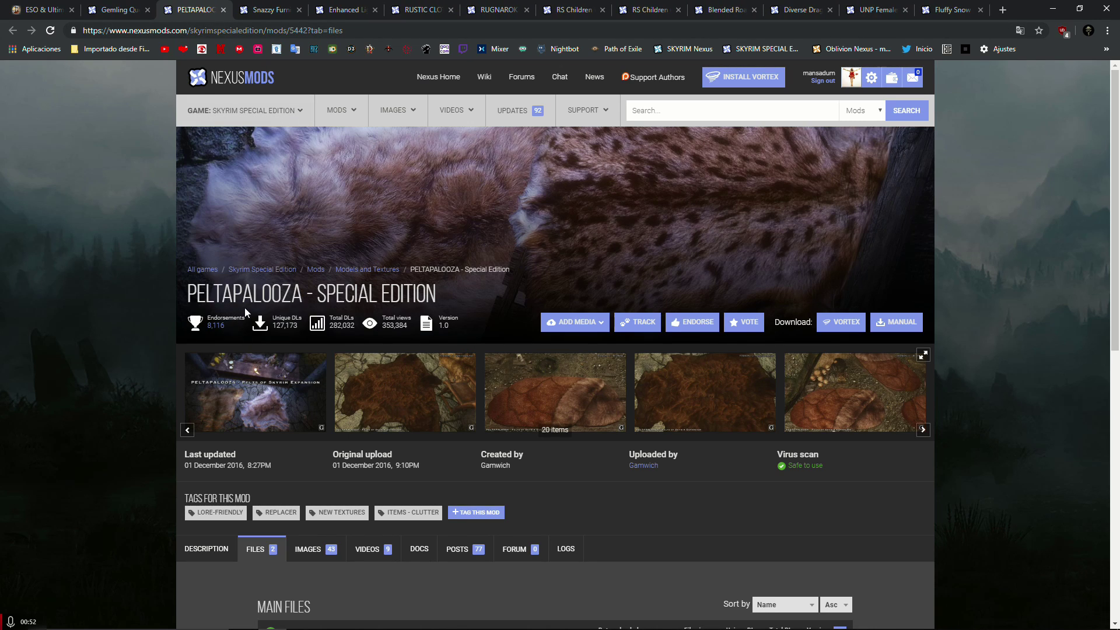
{"action": "scroll", "coordinate": [255, 363], "scroll_direction": "down", "scroll_amount": 4}
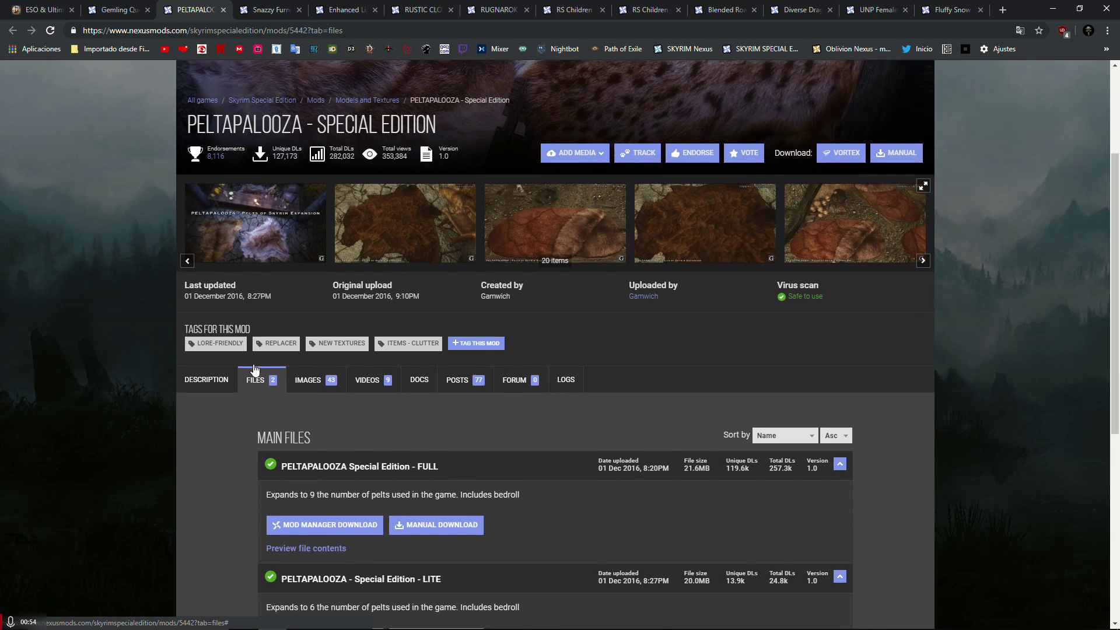
{"action": "left_click", "coordinate": [286, 466]}
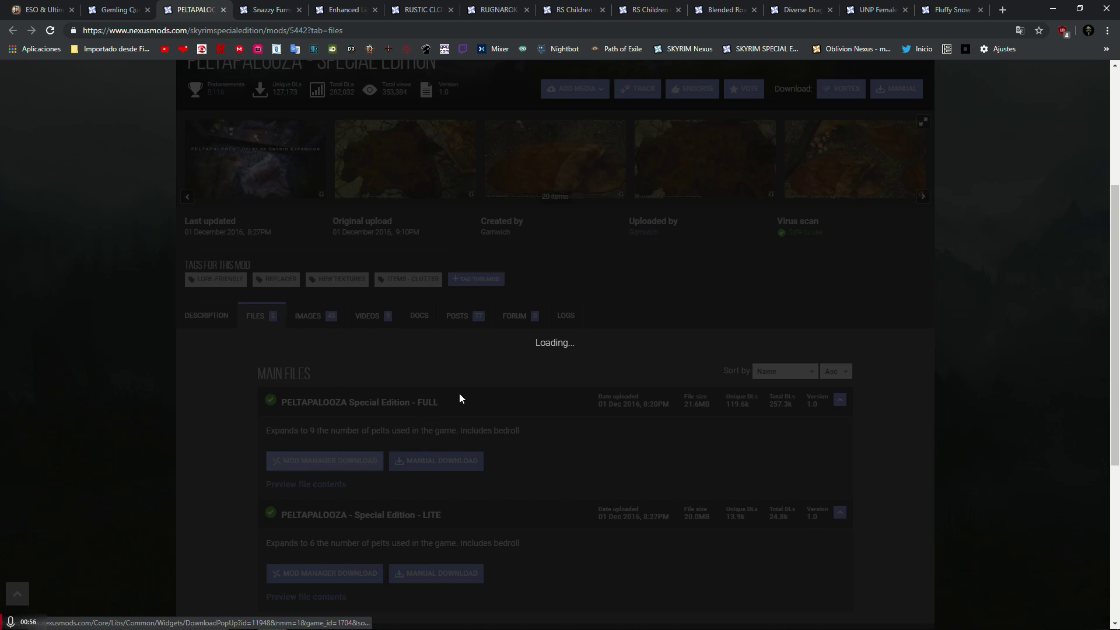
{"action": "left_click", "coordinate": [835, 234]}
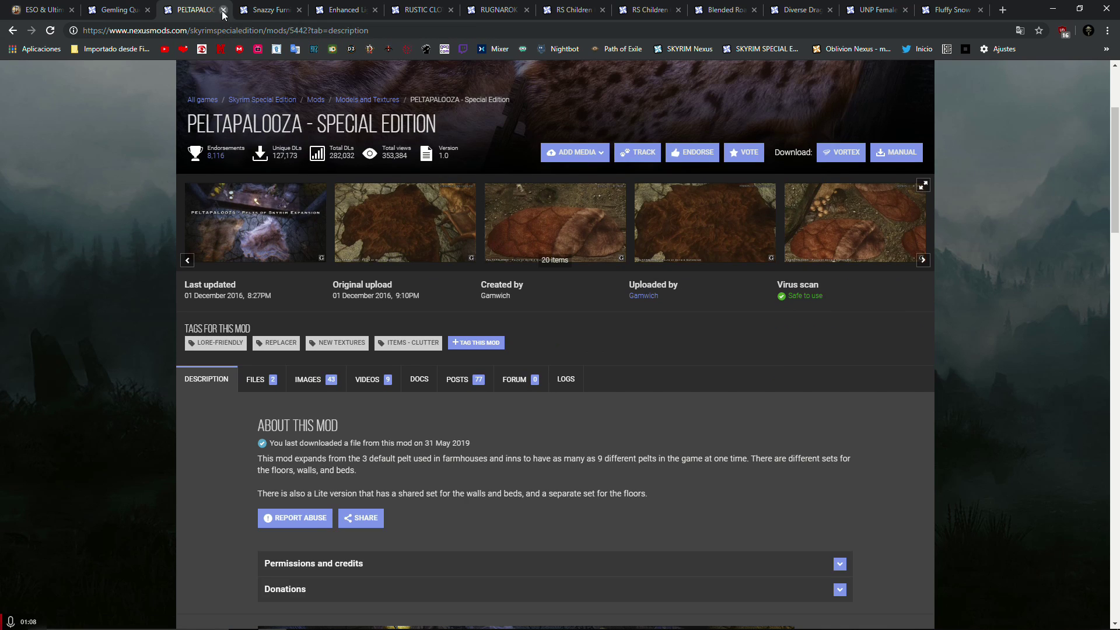
{"action": "left_click", "coordinate": [223, 10]}
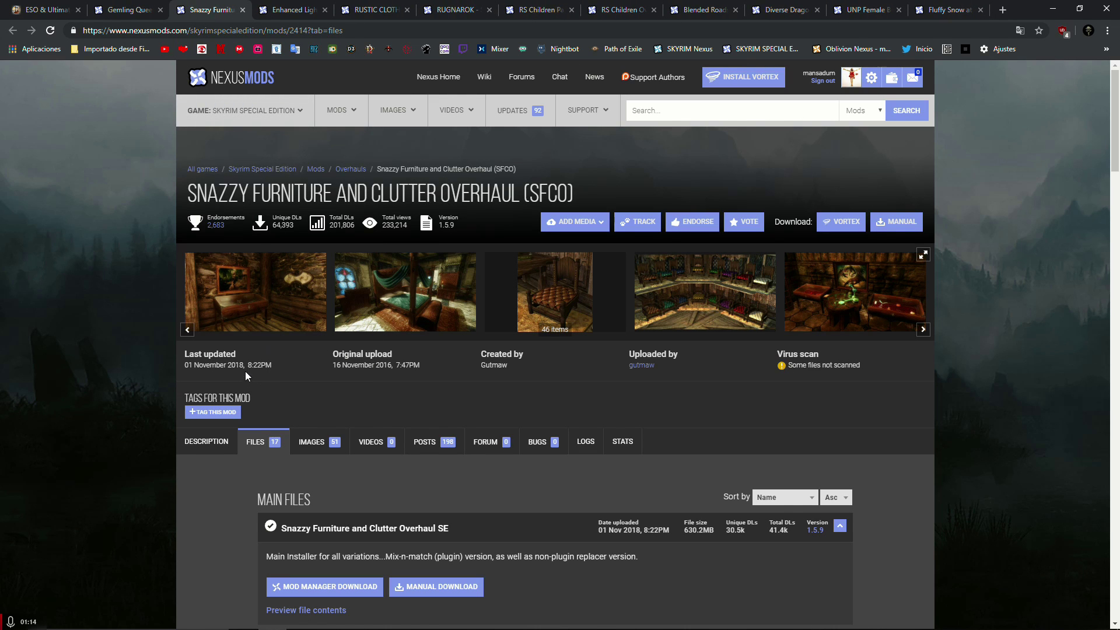
Look through the first gallery images of Snazzy Furniture and Clutter Overhaul and close the image viewer.
{"action": "left_click", "coordinate": [230, 292]}
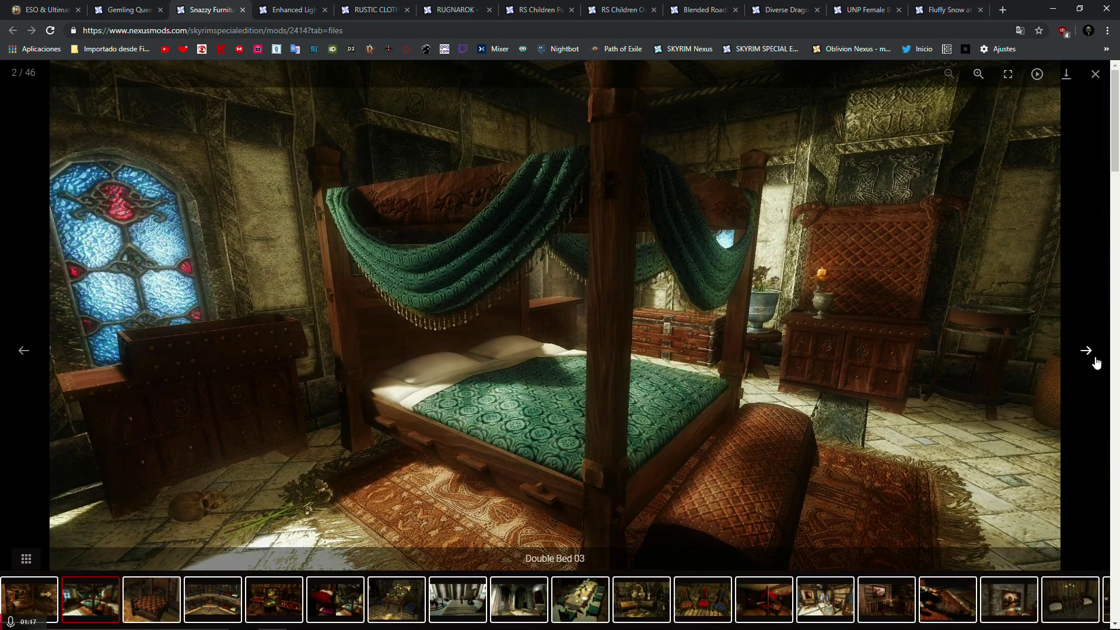
{"action": "left_click", "coordinate": [1087, 350]}
{"action": "left_click", "coordinate": [1087, 353]}
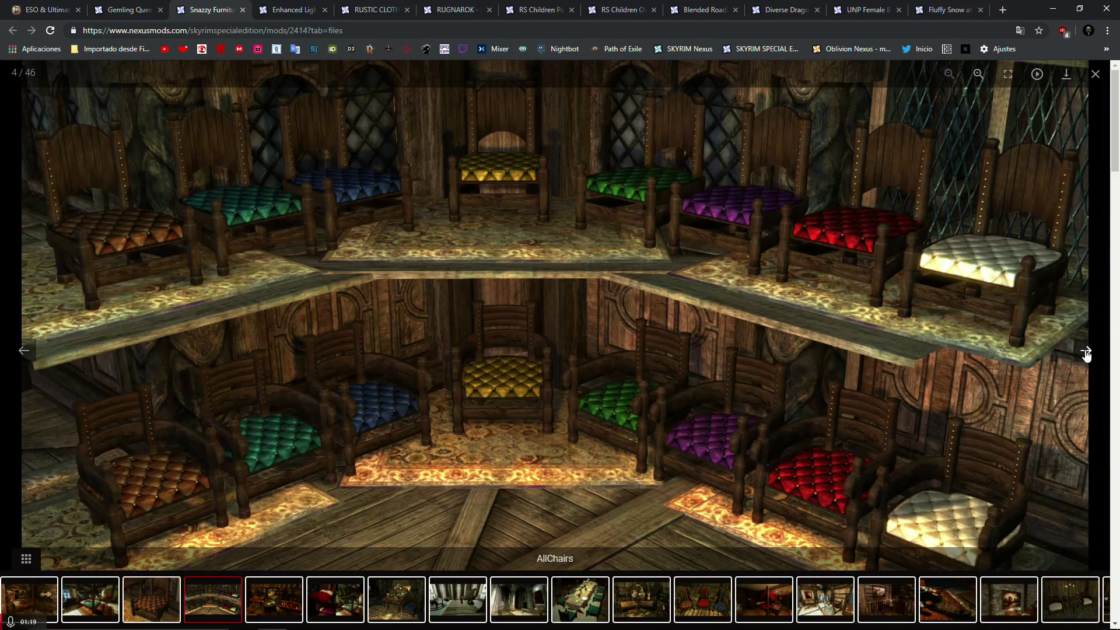
{"action": "left_click", "coordinate": [1087, 354]}
{"action": "left_click", "coordinate": [1086, 357]}
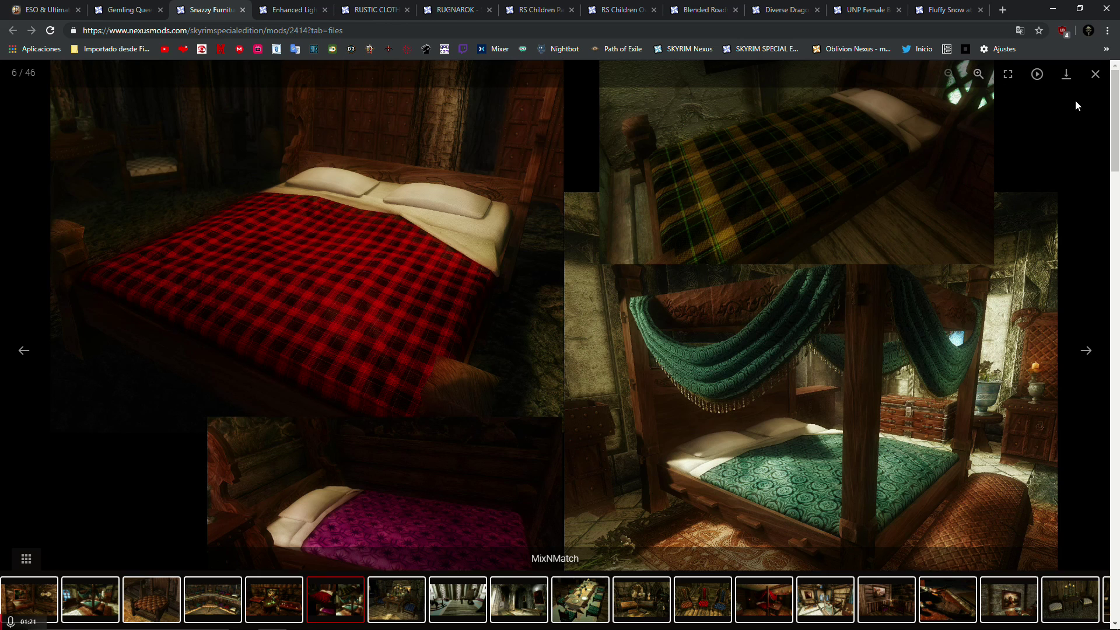
{"action": "left_click", "coordinate": [1095, 76]}
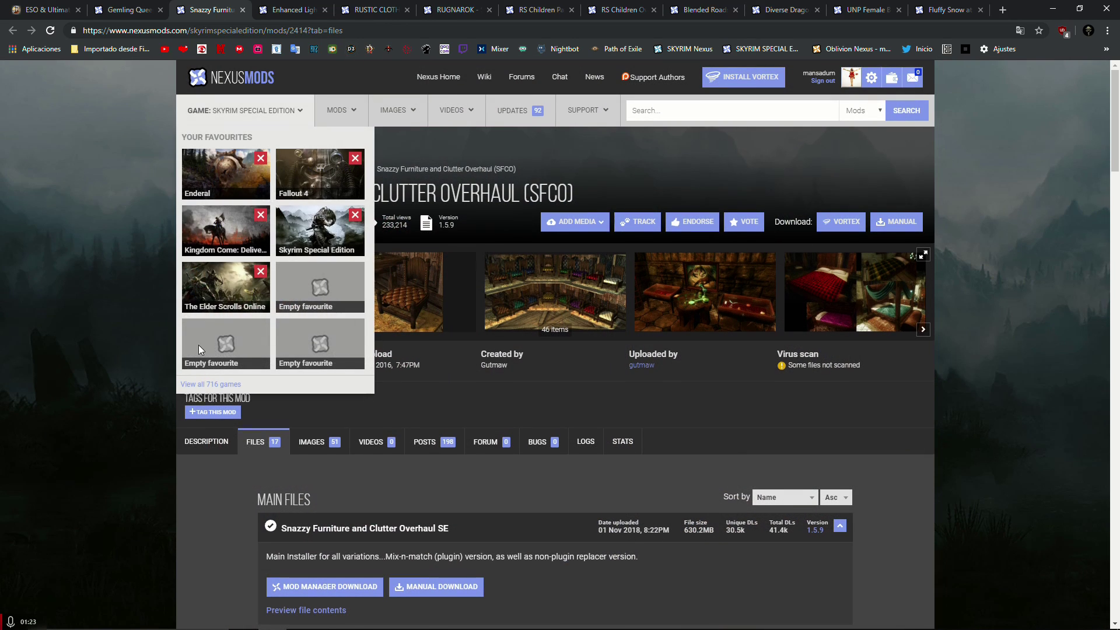
Download the main Snazzy Furniture and Clutter Overhaul SE file through the mod manager.
{"action": "scroll", "coordinate": [411, 457], "scroll_direction": "down", "scroll_amount": 3}
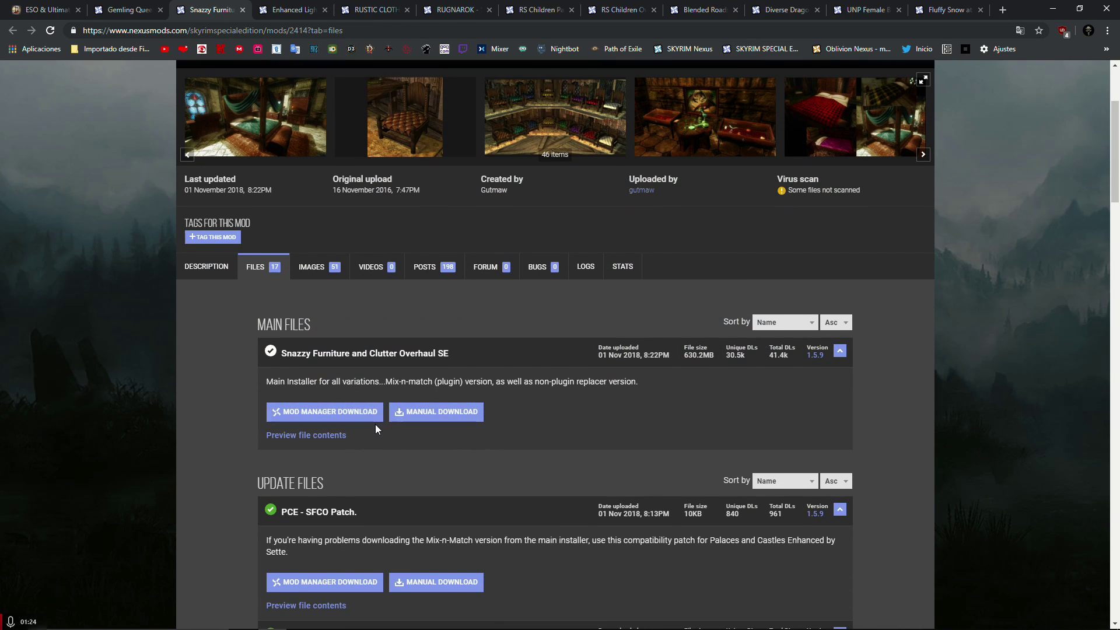
{"action": "scroll", "coordinate": [157, 468], "scroll_direction": "down", "scroll_amount": 2}
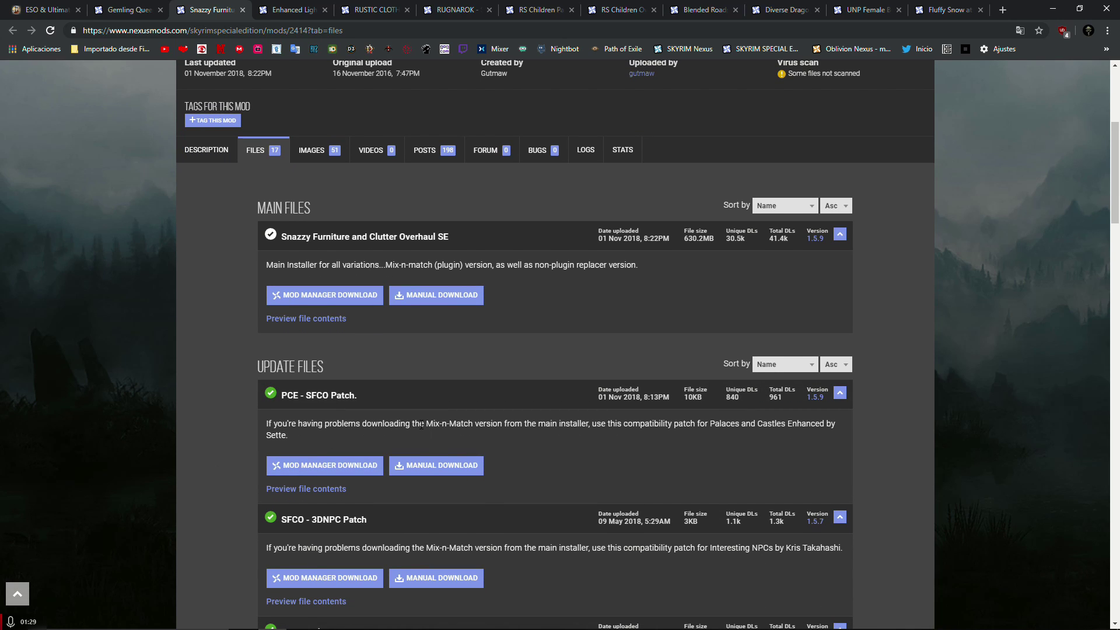
{"action": "left_click", "coordinate": [305, 296]}
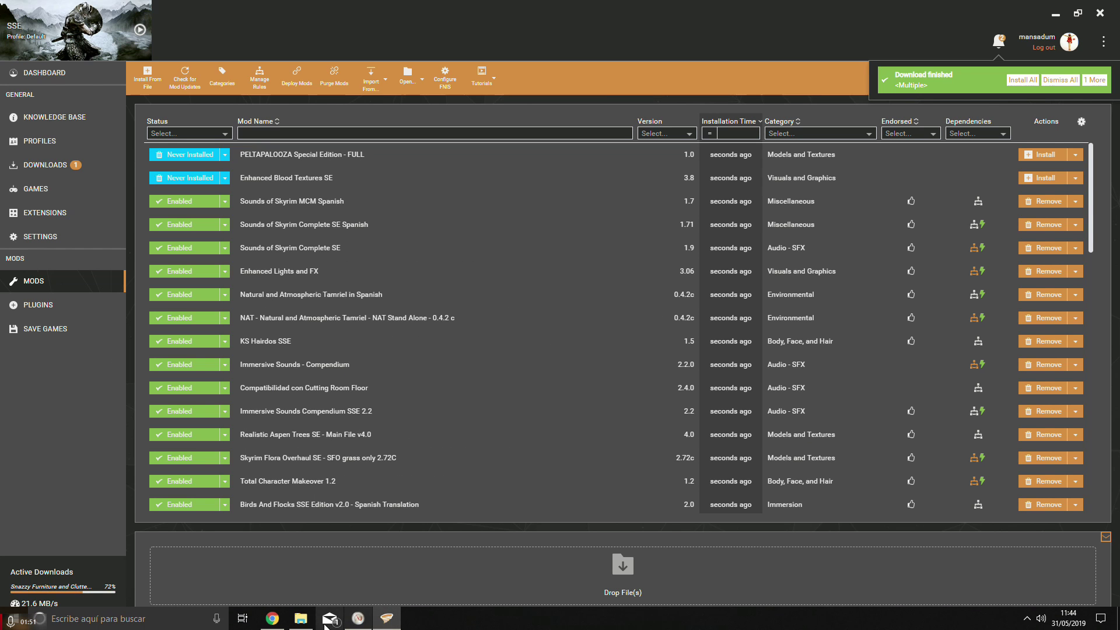
Back in the browser, download the SFCO - ELFX Patch and the SFCO - Immersive Citizens Patch through the mod manager.
{"action": "left_click", "coordinate": [281, 624]}
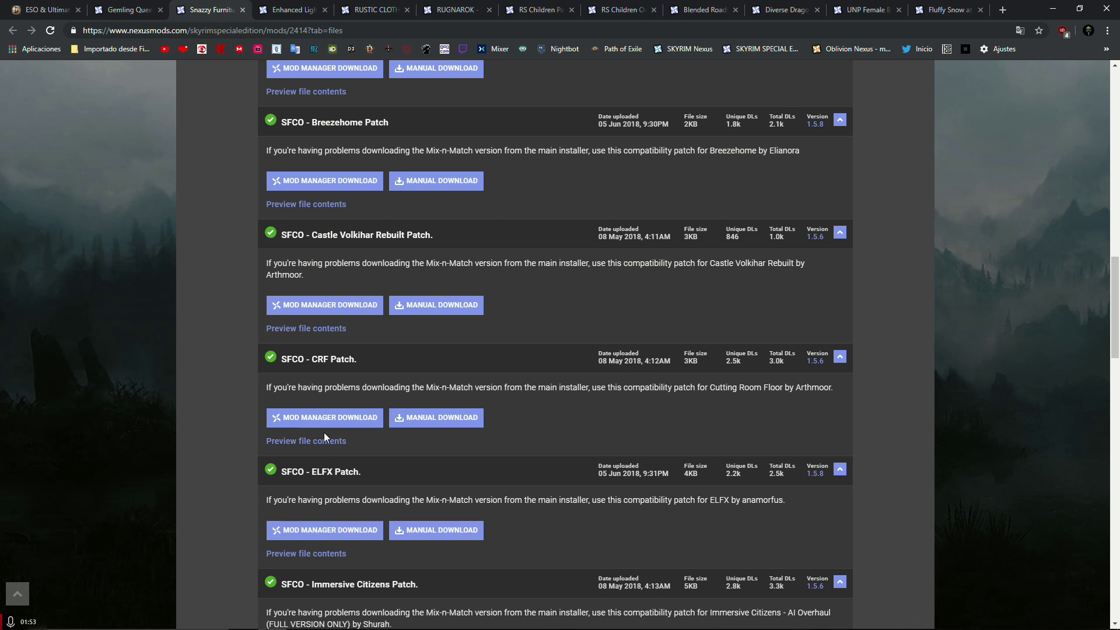
{"action": "left_click", "coordinate": [318, 531]}
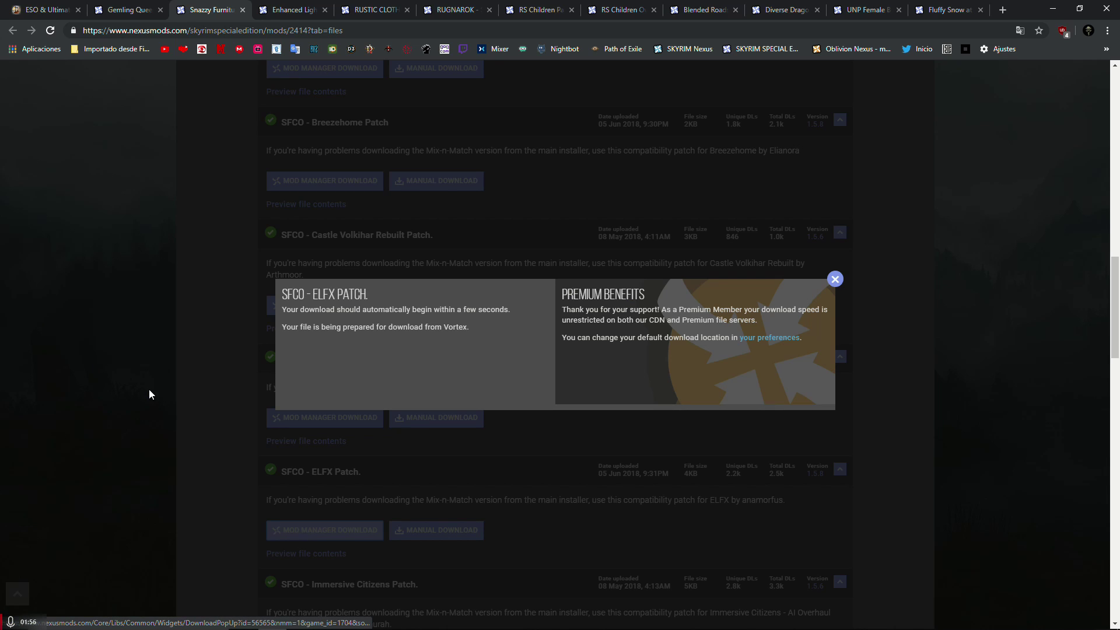
{"action": "left_click", "coordinate": [835, 280]}
{"action": "scroll", "coordinate": [381, 539], "scroll_direction": "down", "scroll_amount": 4}
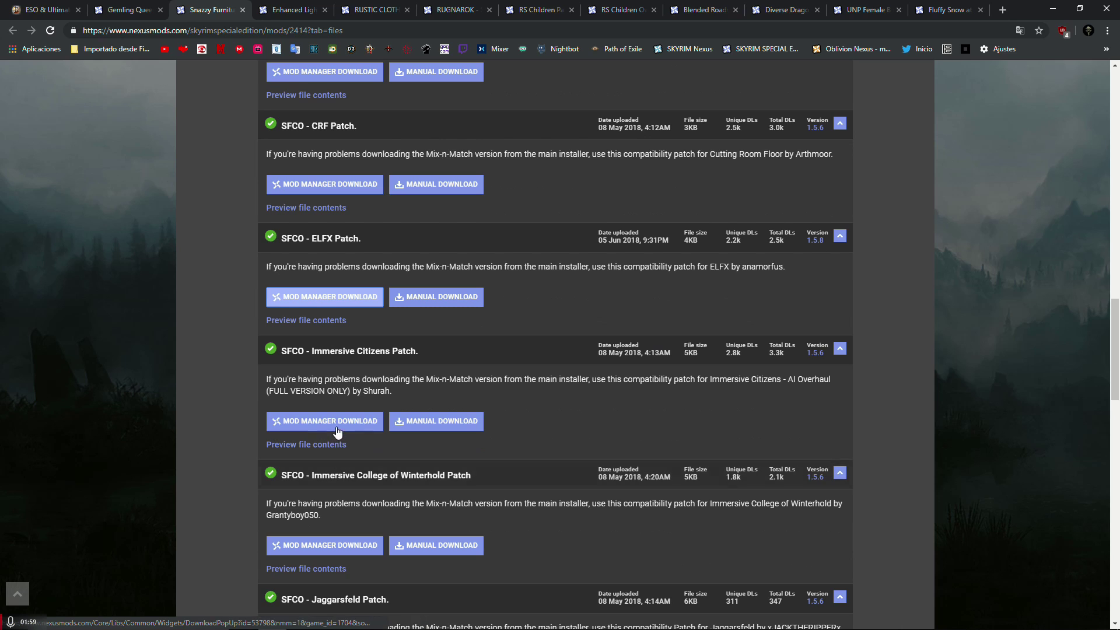
{"action": "left_click", "coordinate": [336, 421]}
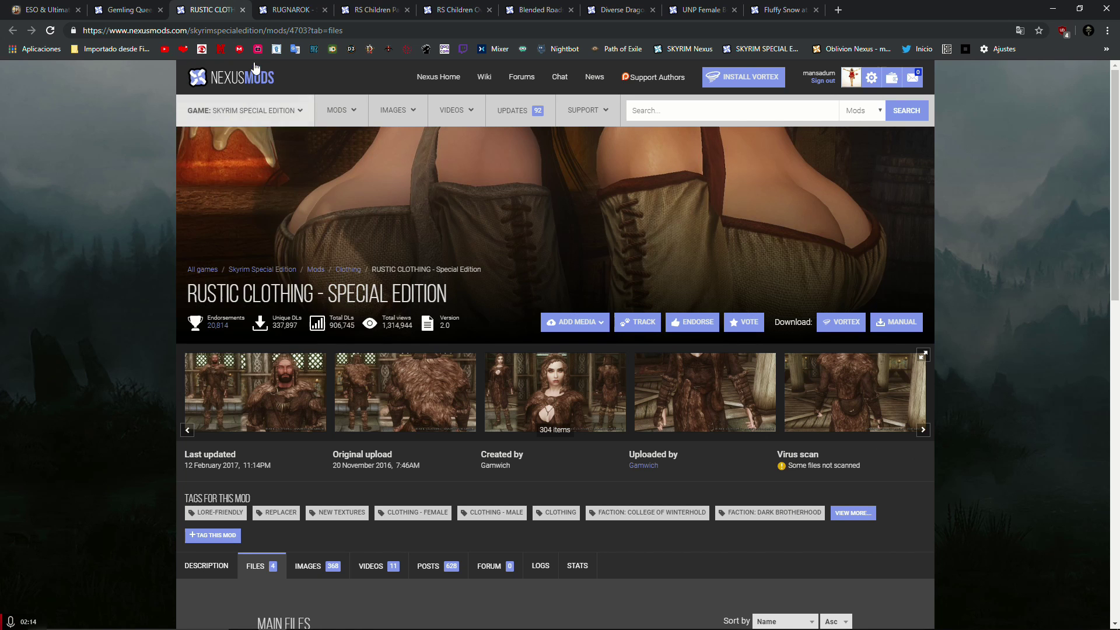
Compare the RUSTIC CLOTHING - Special Edition resolutions and download the 2K main file through the mod manager.
{"action": "scroll", "coordinate": [274, 393], "scroll_direction": "down", "scroll_amount": 5}
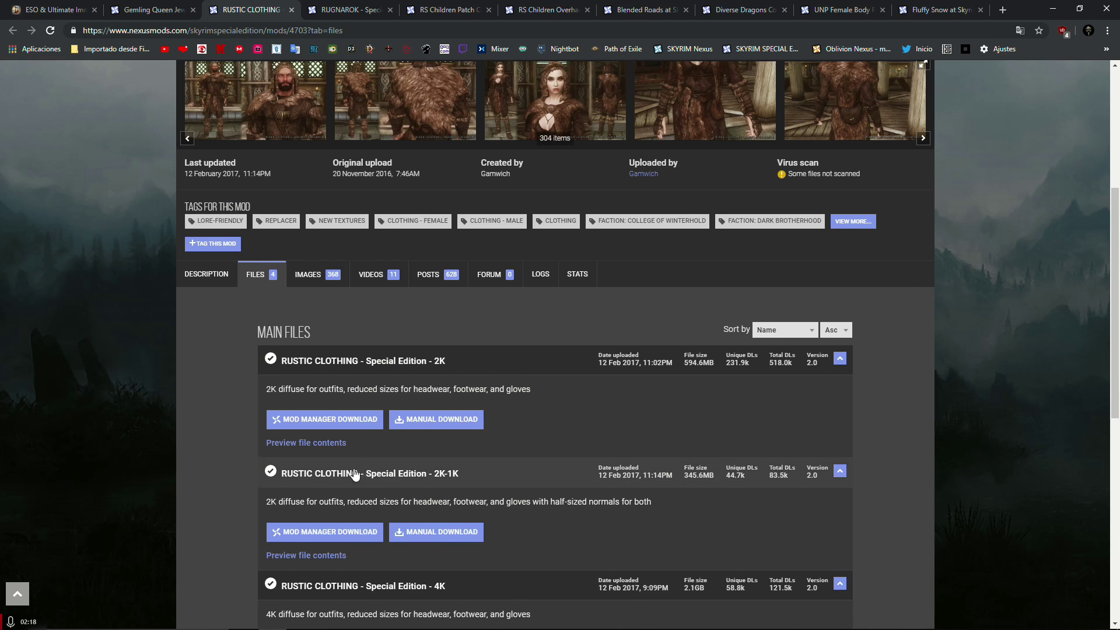
{"action": "scroll", "coordinate": [350, 420], "scroll_direction": "down", "scroll_amount": 1}
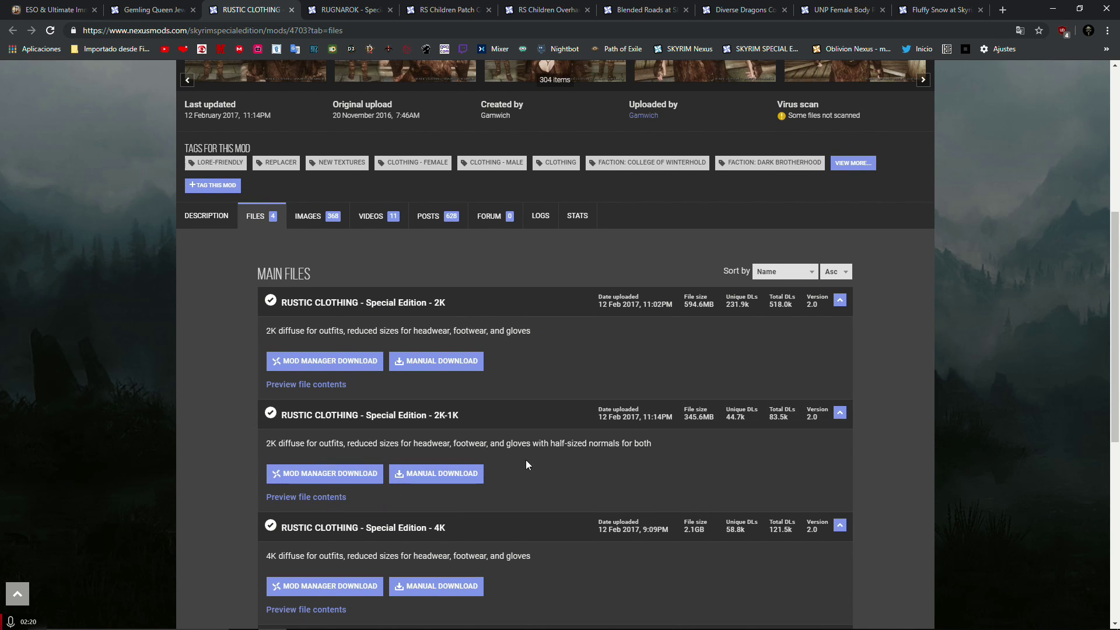
{"action": "scroll", "coordinate": [366, 430], "scroll_direction": "down", "scroll_amount": 2}
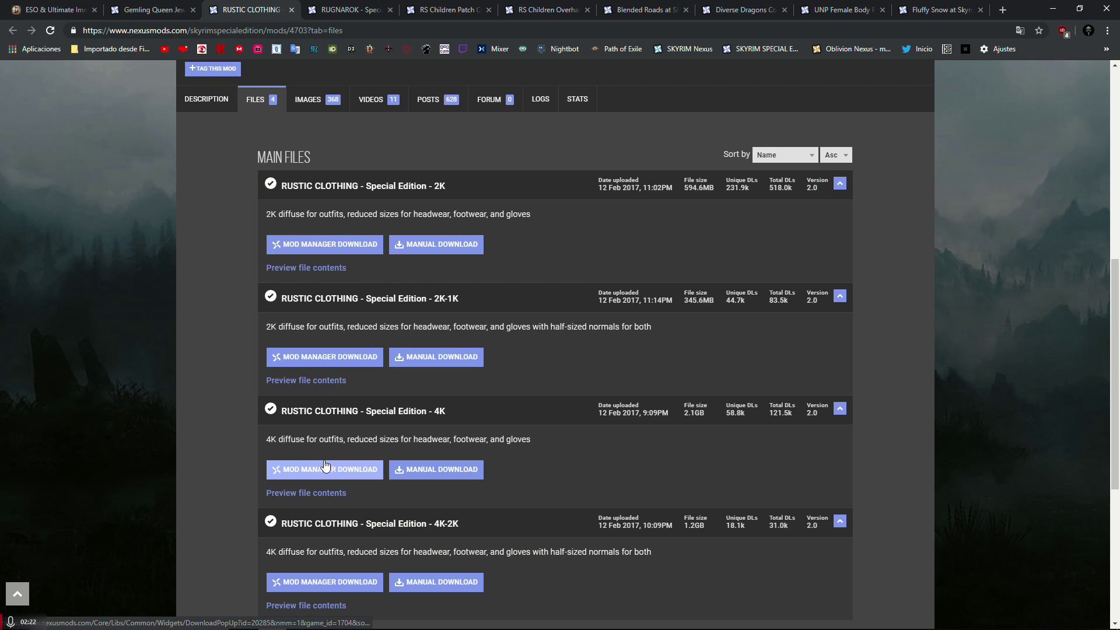
{"action": "scroll", "coordinate": [325, 458], "scroll_direction": "up", "scroll_amount": 4}
{"action": "left_click", "coordinate": [320, 478]}
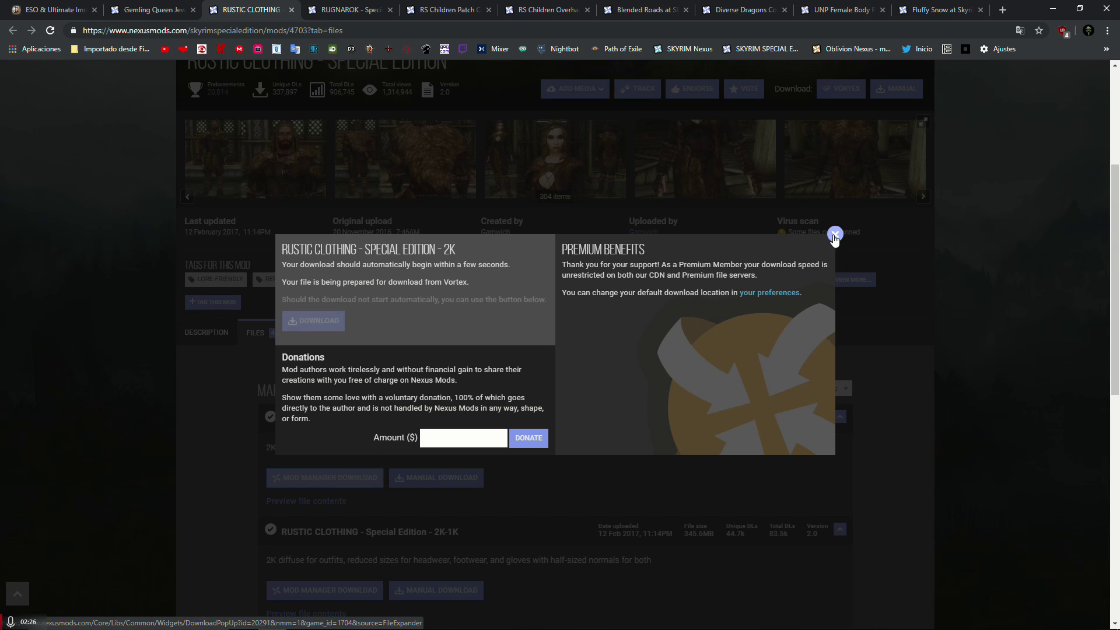
{"action": "left_click", "coordinate": [835, 234]}
Look through the RUSTIC CLOTHING description and its outfit images, and close the mod's page at the end.
{"action": "left_click", "coordinate": [206, 330]}
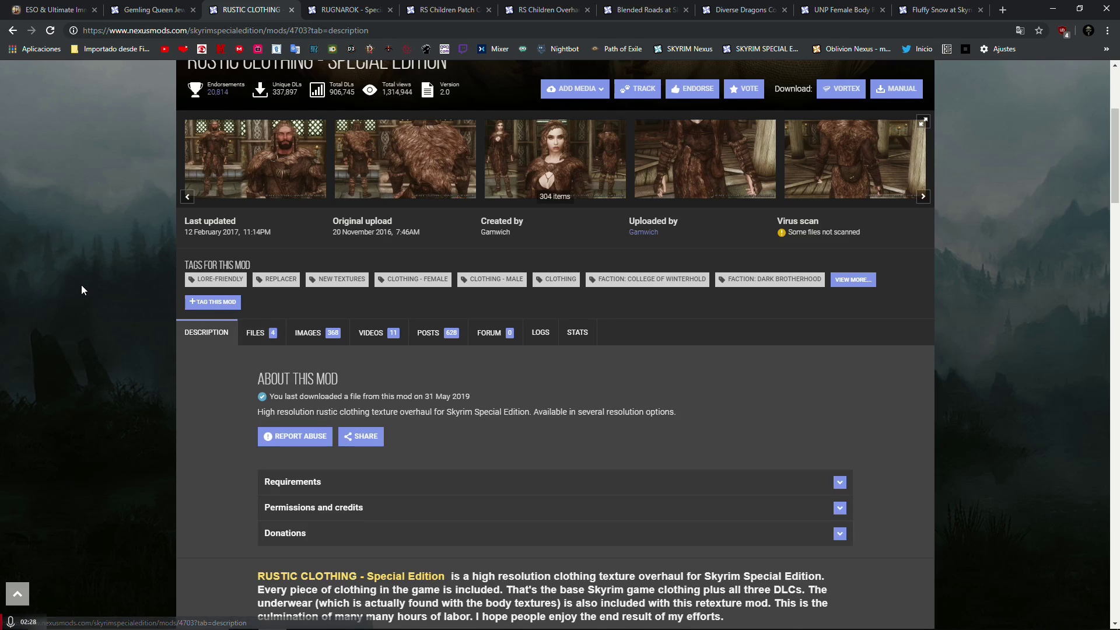
{"action": "scroll", "coordinate": [72, 289], "scroll_direction": "down", "scroll_amount": 5}
{"action": "scroll", "coordinate": [72, 290], "scroll_direction": "down", "scroll_amount": 20}
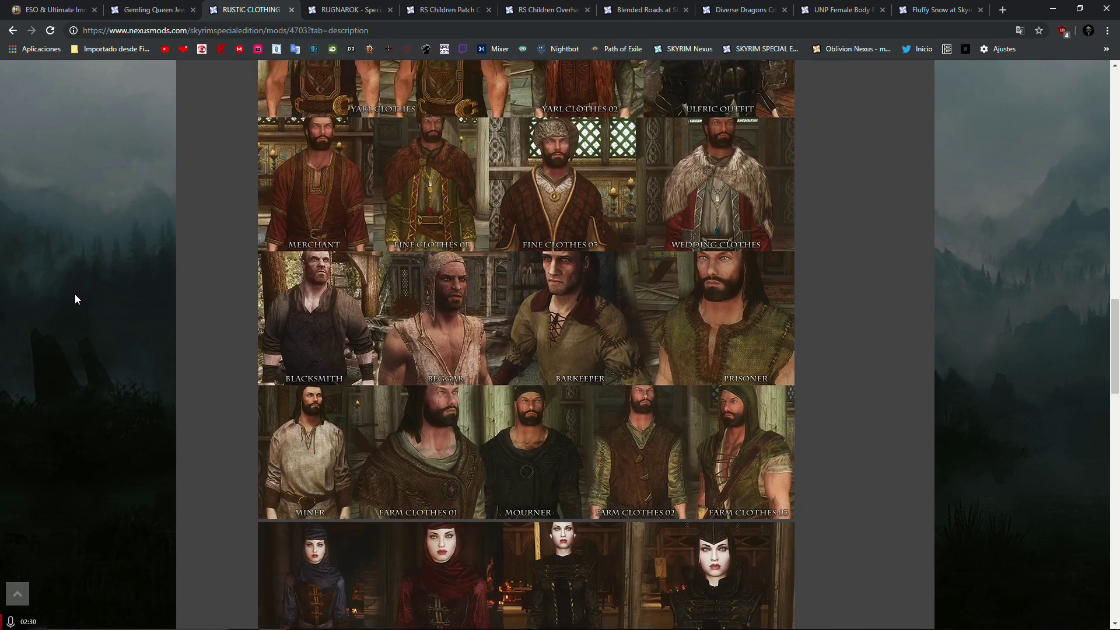
{"action": "scroll", "coordinate": [299, 289], "scroll_direction": "down", "scroll_amount": 15}
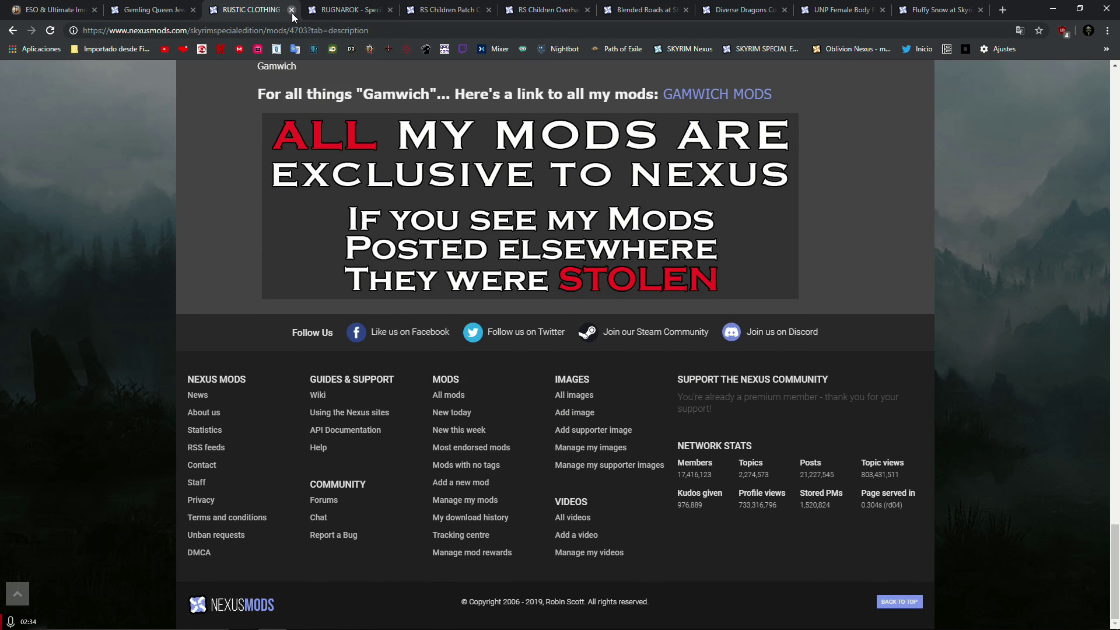
{"action": "left_click", "coordinate": [291, 10]}
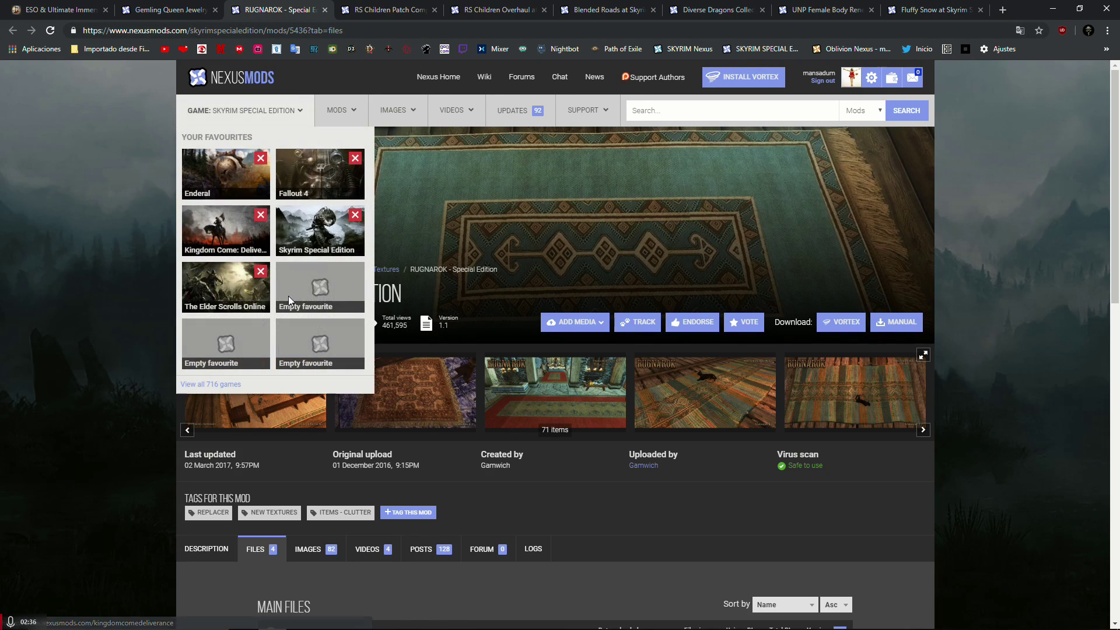
Download the RUGNAROK - Special Edition - 2K file through the mod manager.
{"action": "scroll", "coordinate": [240, 479], "scroll_direction": "down", "scroll_amount": 5}
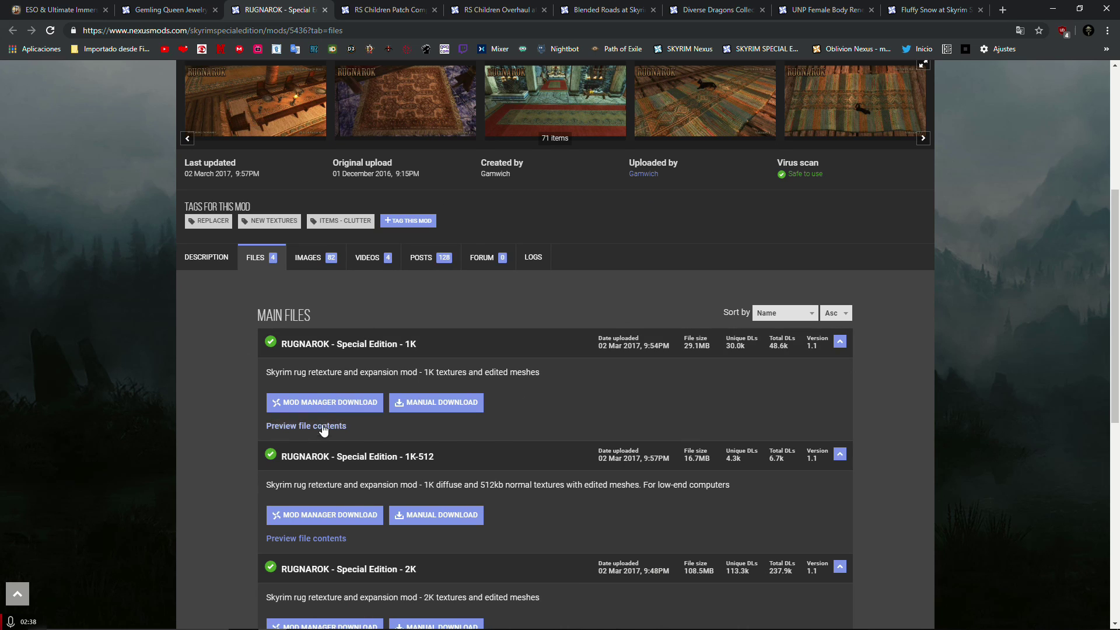
{"action": "scroll", "coordinate": [303, 445], "scroll_direction": "down", "scroll_amount": 1}
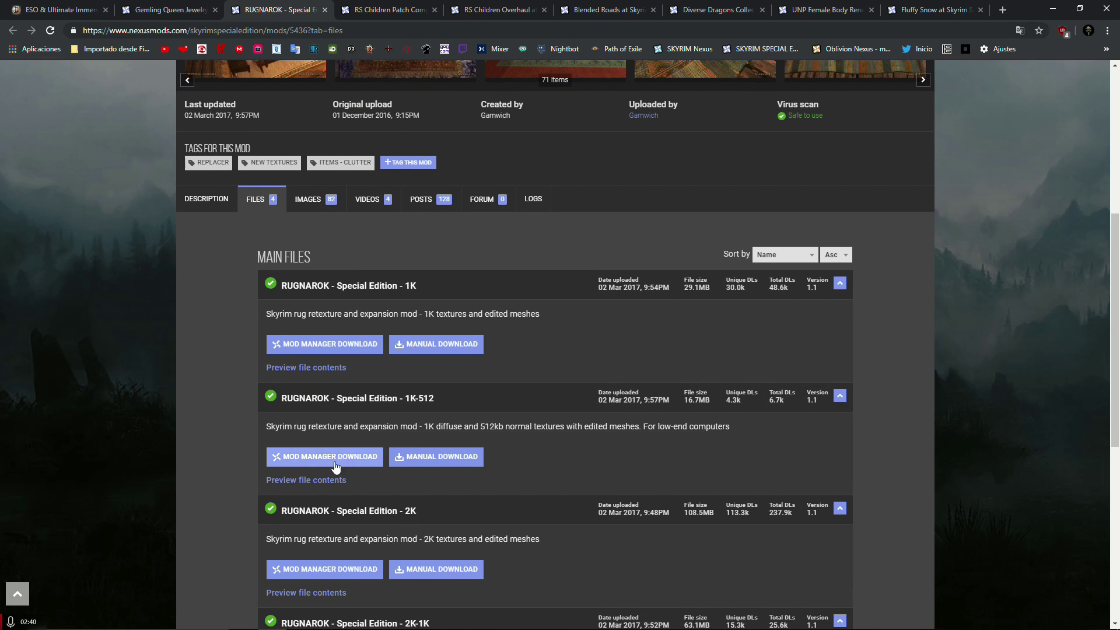
{"action": "left_click", "coordinate": [308, 570]}
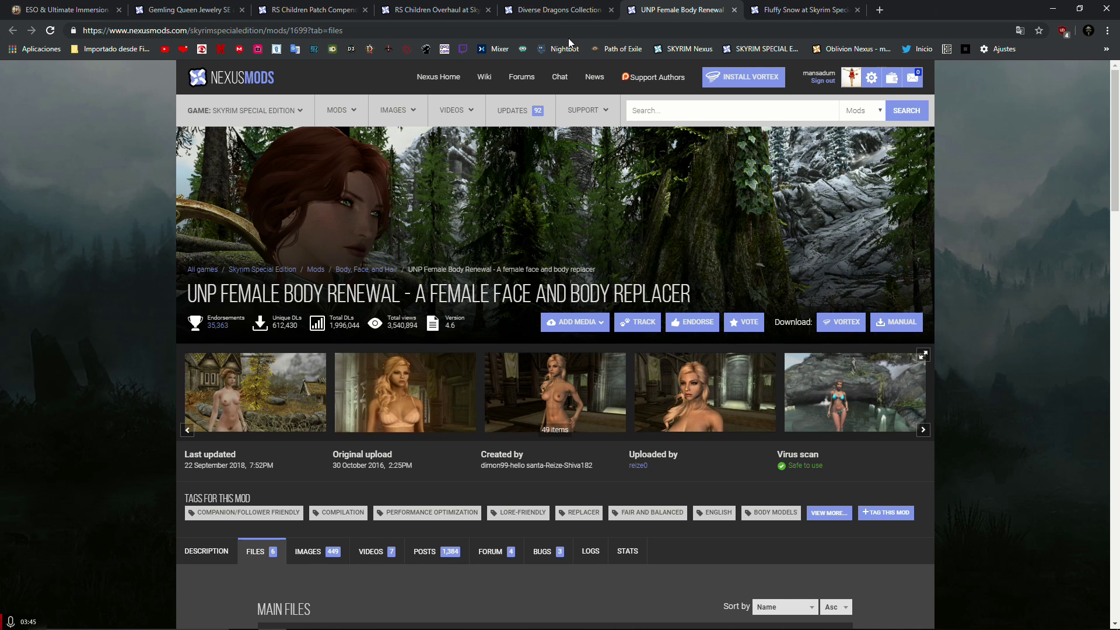
Download UNP Female Body Renewal 4.6 and the optional ECE Female Head file through the mod manager, and close the mod's page.
{"action": "scroll", "coordinate": [404, 347], "scroll_direction": "down", "scroll_amount": 3}
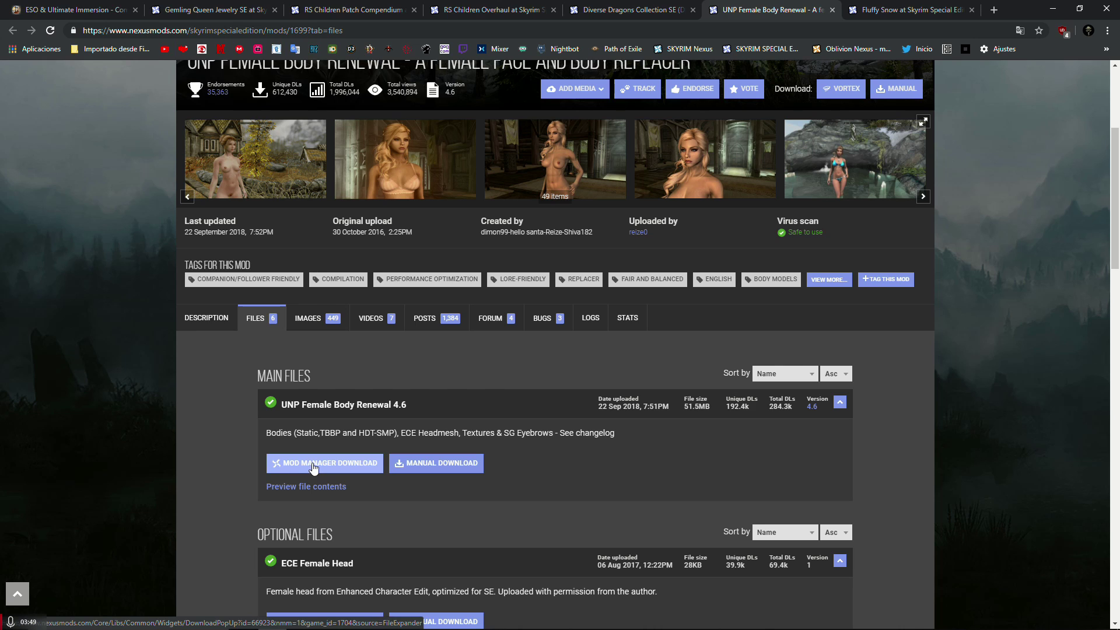
{"action": "left_click", "coordinate": [315, 468]}
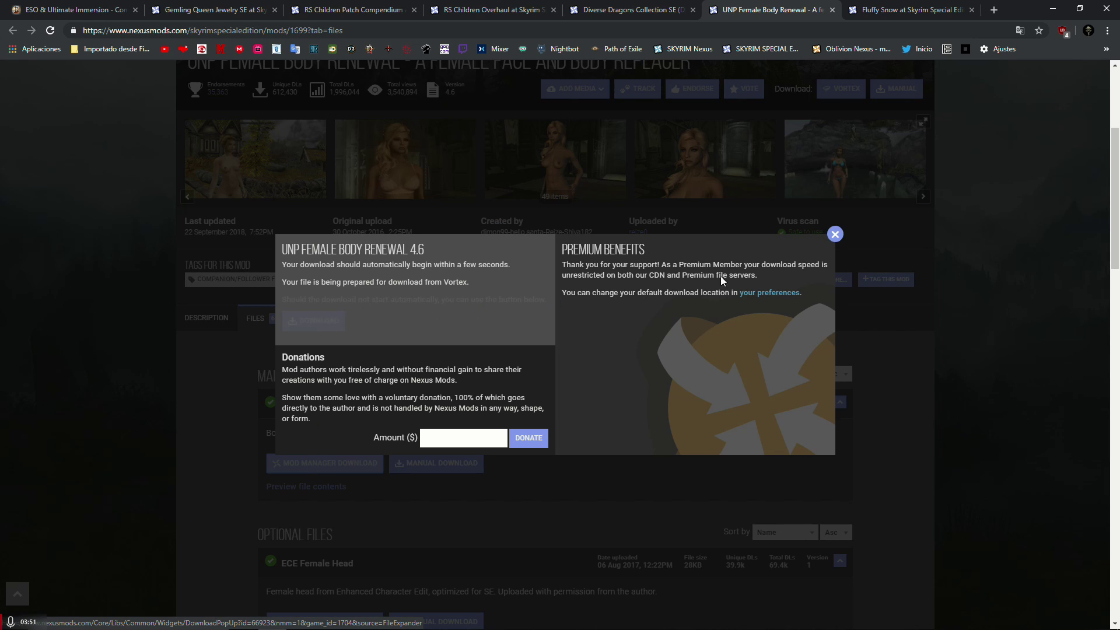
{"action": "left_click", "coordinate": [835, 234]}
{"action": "scroll", "coordinate": [184, 294], "scroll_direction": "down", "scroll_amount": 5}
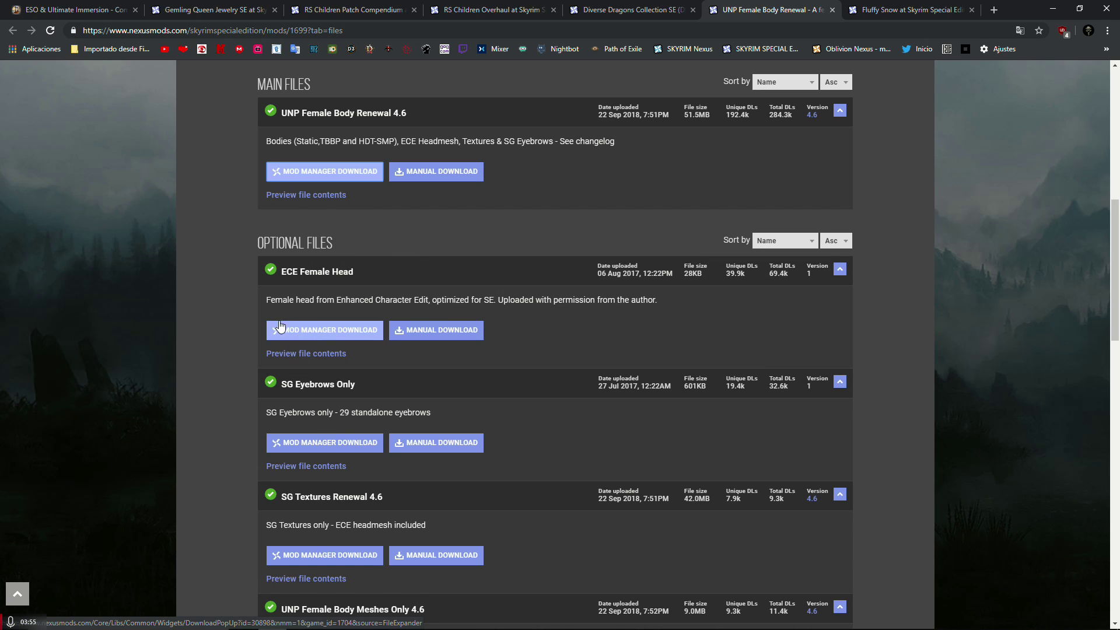
{"action": "left_click", "coordinate": [353, 325]}
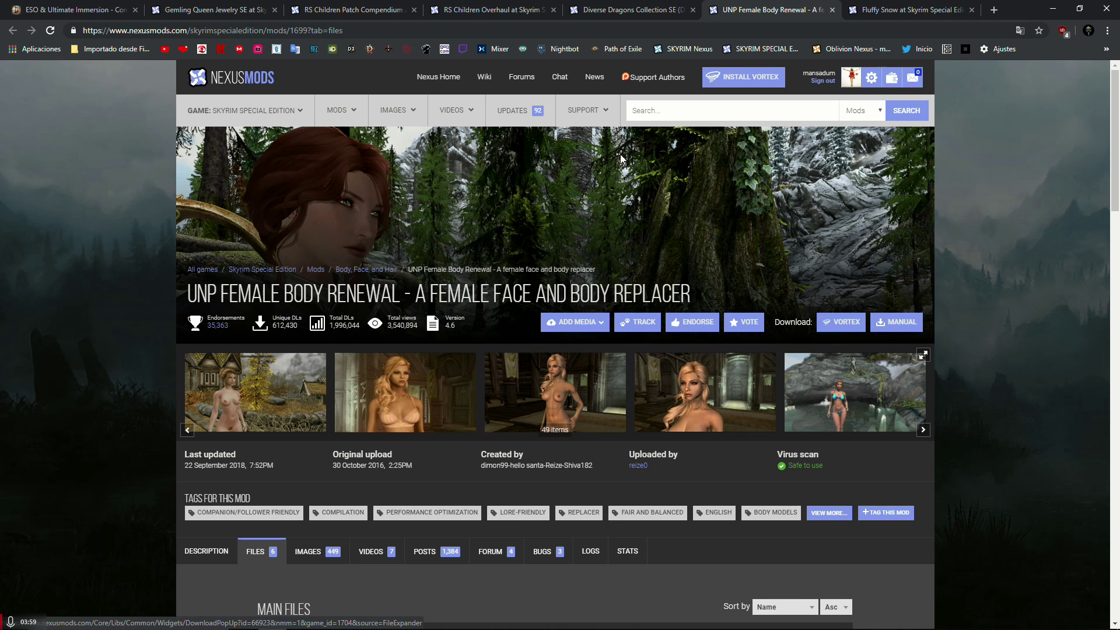
{"action": "left_click", "coordinate": [833, 10]}
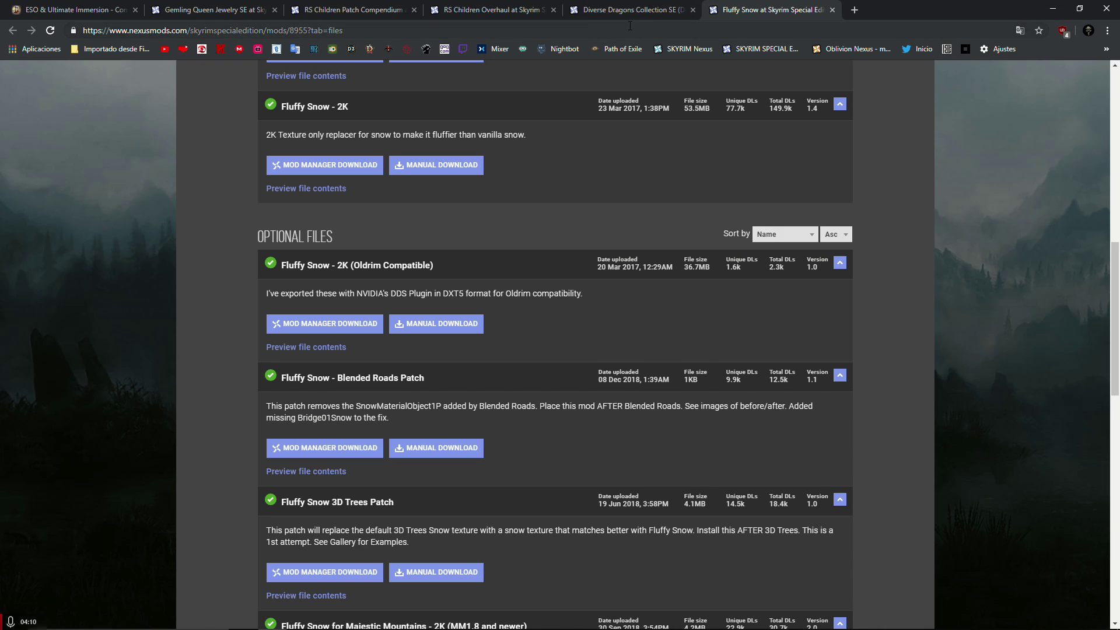
Switch to the Diverse Dragons Collection SE page and download its main file through the mod manager.
{"action": "left_click", "coordinate": [625, 12]}
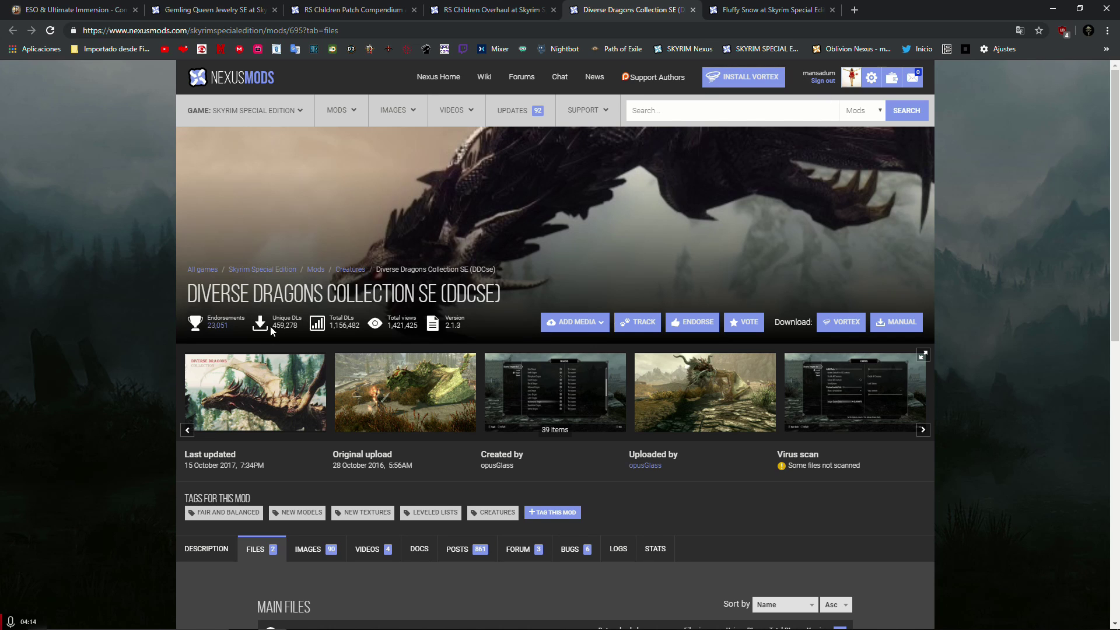
{"action": "scroll", "coordinate": [253, 331], "scroll_direction": "down", "scroll_amount": 4}
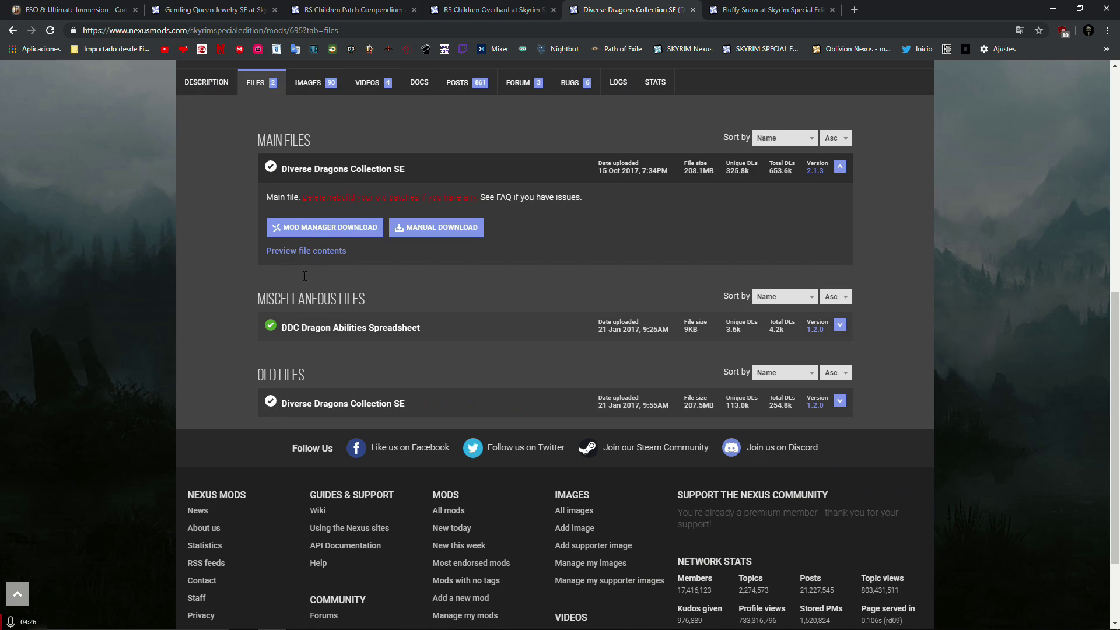
{"action": "left_click", "coordinate": [311, 233]}
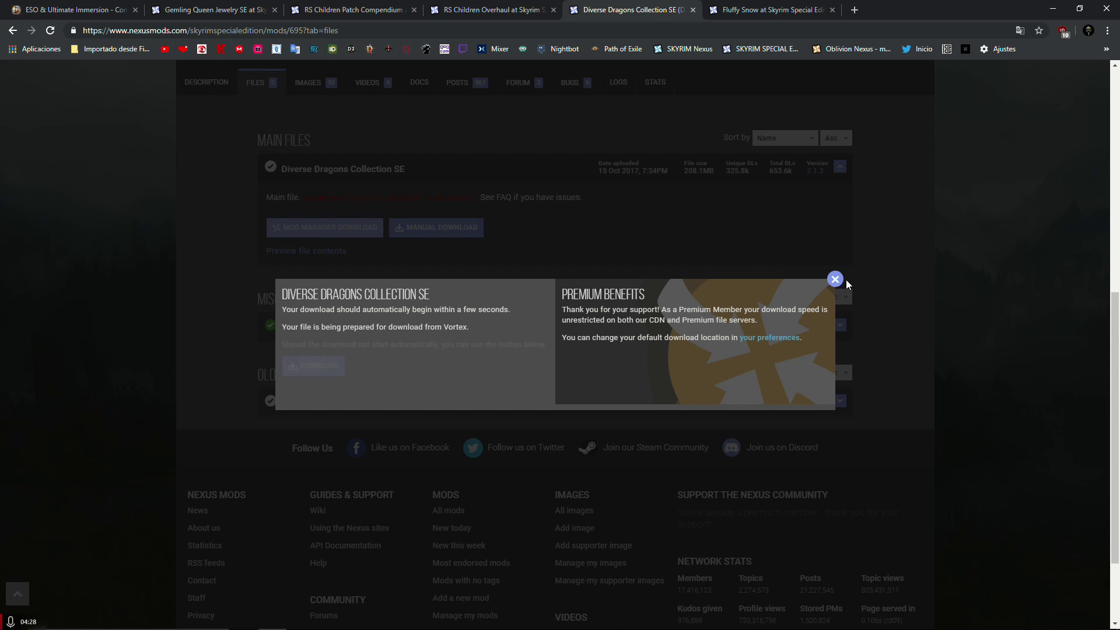
{"action": "left_click", "coordinate": [835, 279]}
Find the translation Diverse Dragons Collection SE Spanish among the mod's translations and download its main file through the mod manager.
{"action": "left_click", "coordinate": [208, 85]}
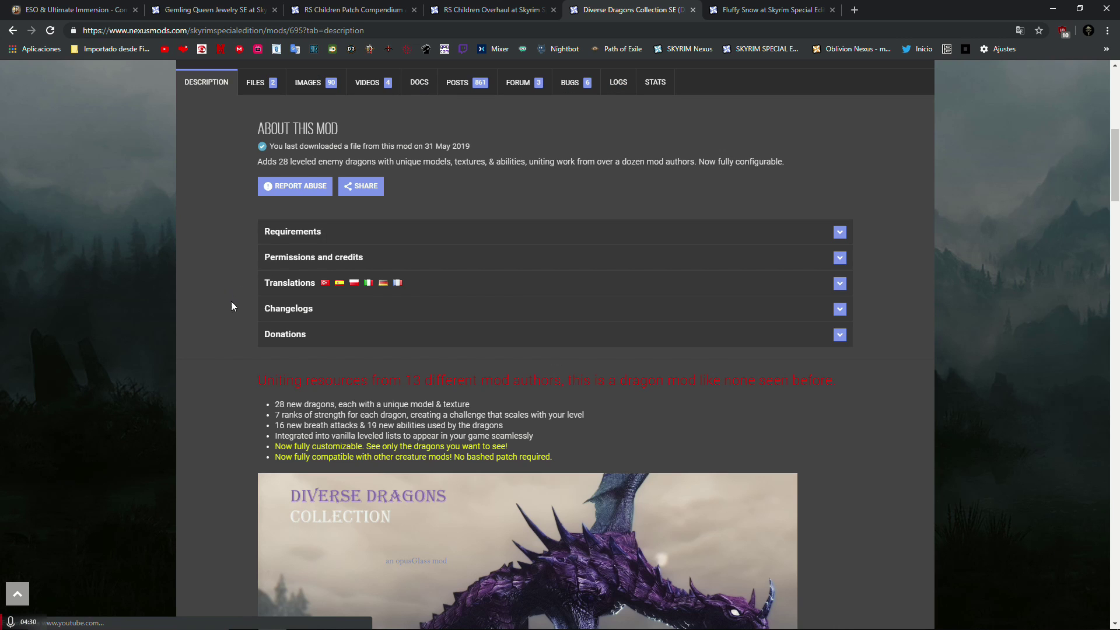
{"action": "left_click", "coordinate": [292, 284]}
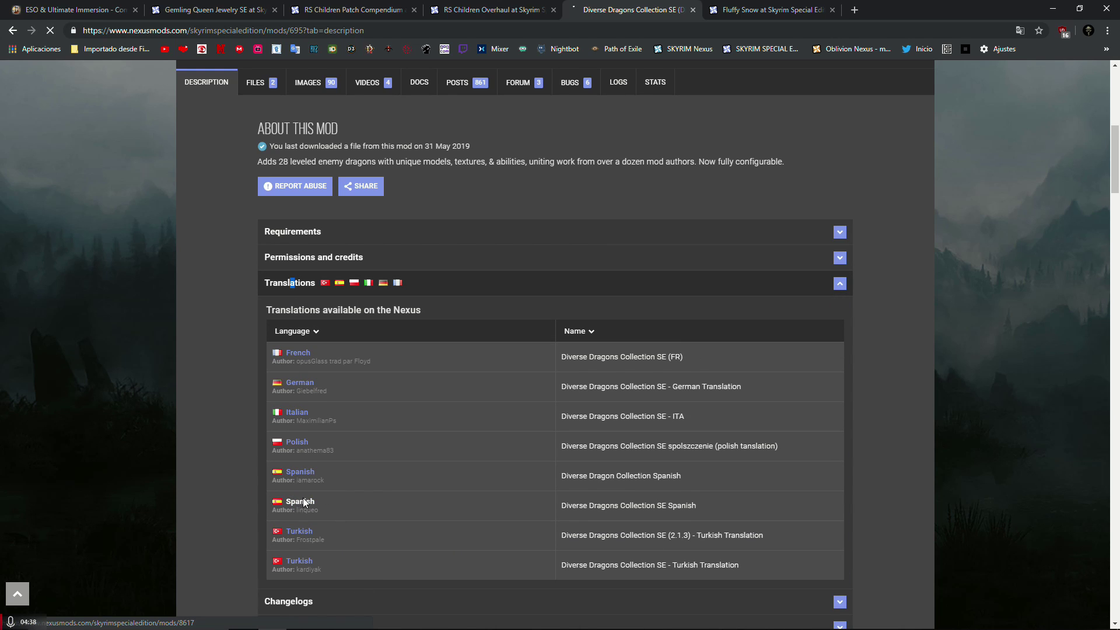
{"action": "left_click", "coordinate": [299, 501]}
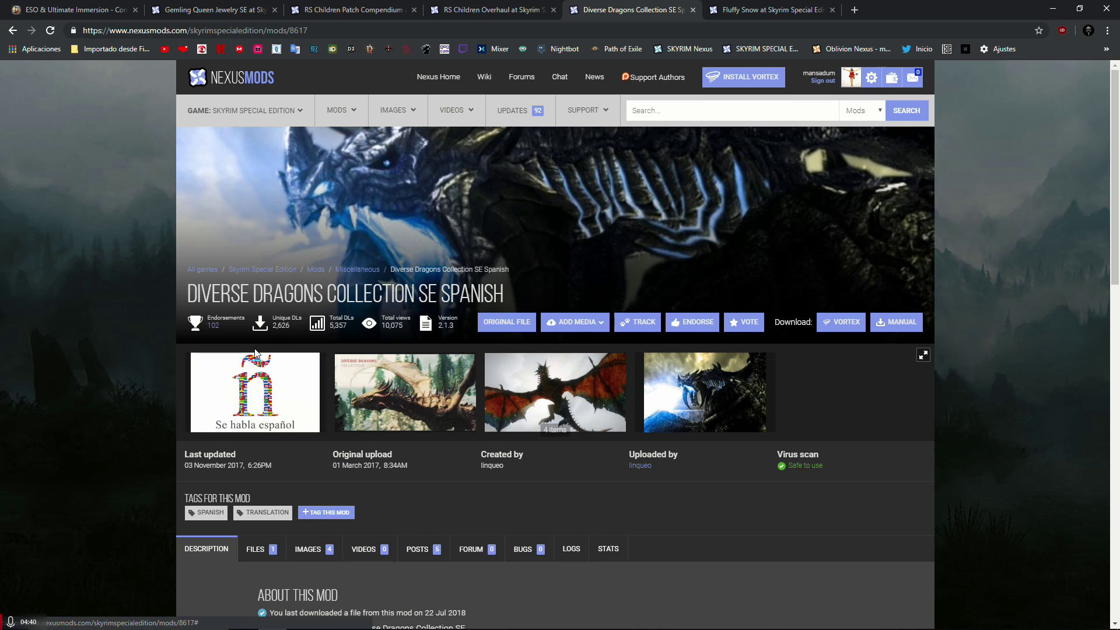
{"action": "scroll", "coordinate": [165, 353], "scroll_direction": "down", "scroll_amount": 6}
{"action": "left_click", "coordinate": [255, 200]}
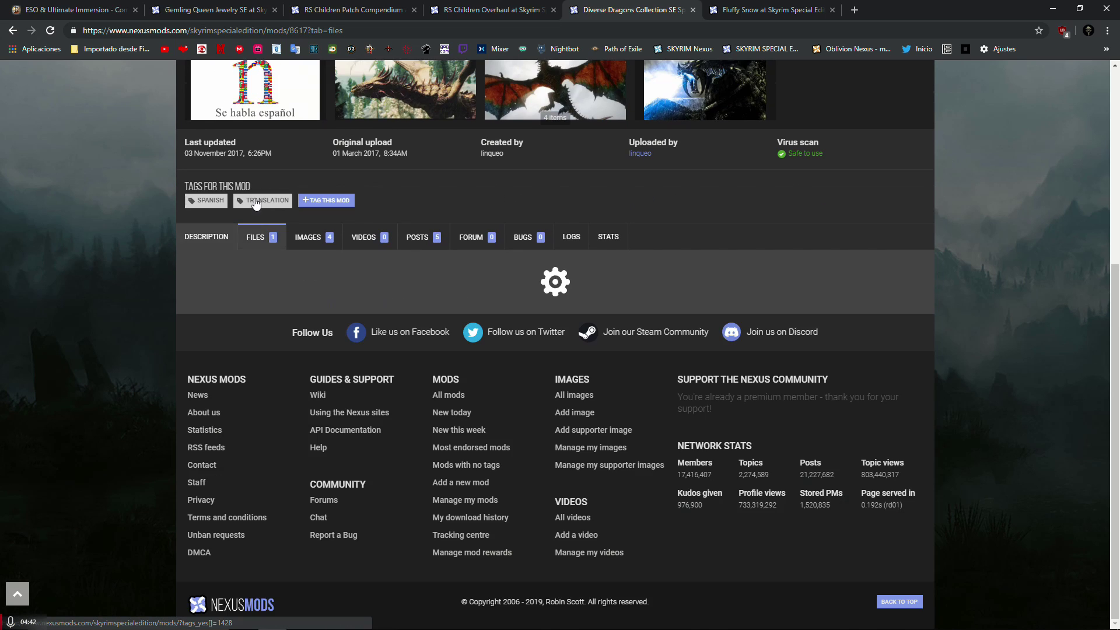
{"action": "left_click", "coordinate": [320, 350]}
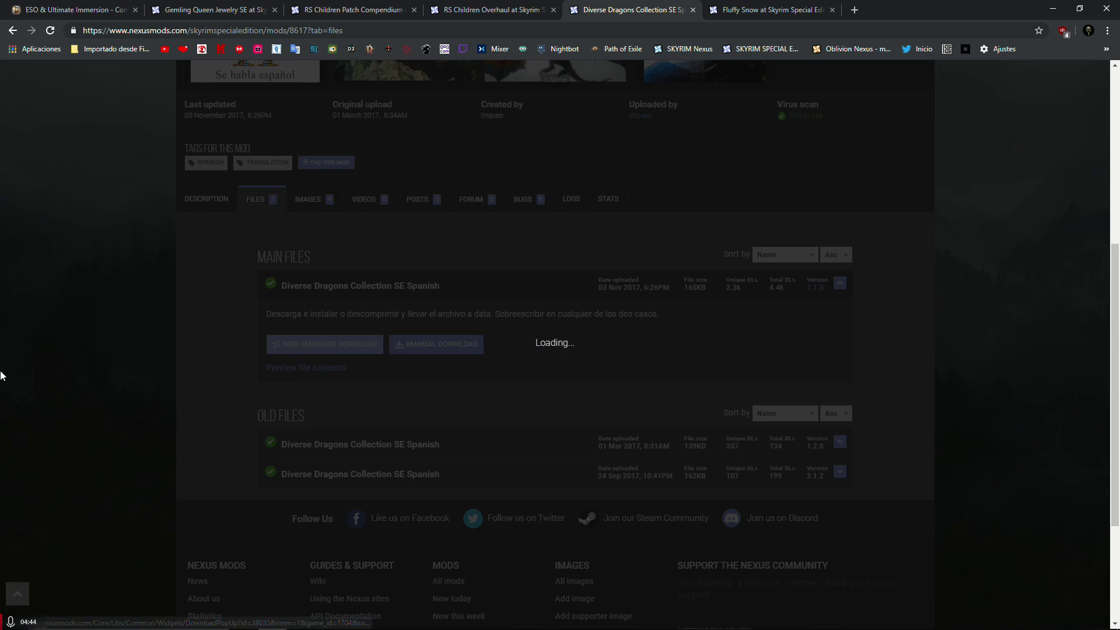
Start the Diverse Dragons Collection SE Spanish download through Vortex and close the translation's page.
{"action": "left_click", "coordinate": [312, 256]}
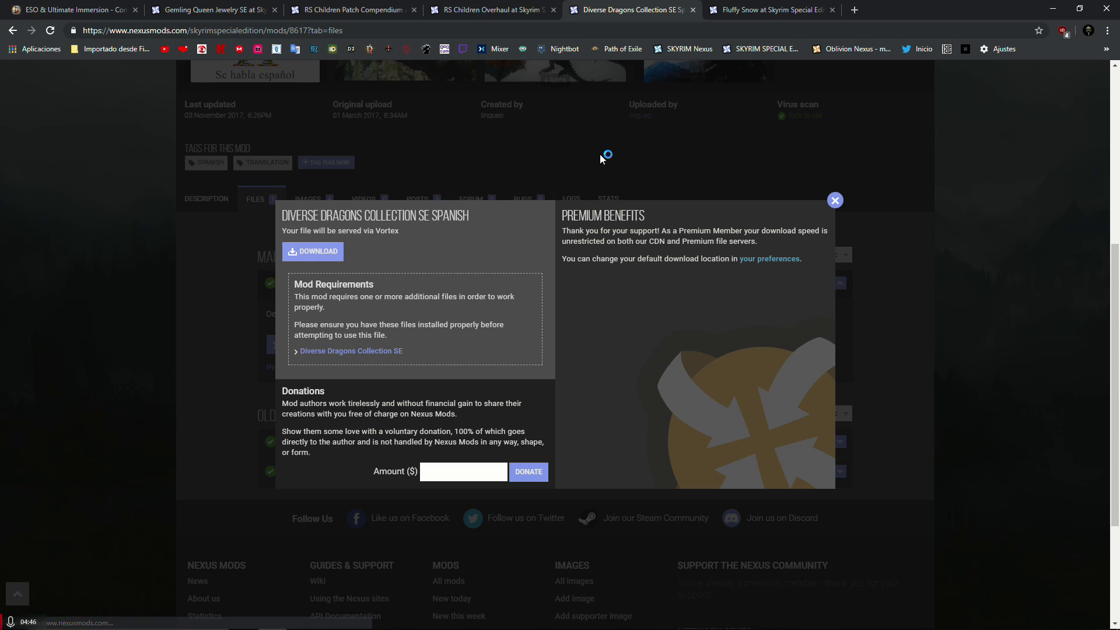
{"action": "left_click", "coordinate": [693, 10]}
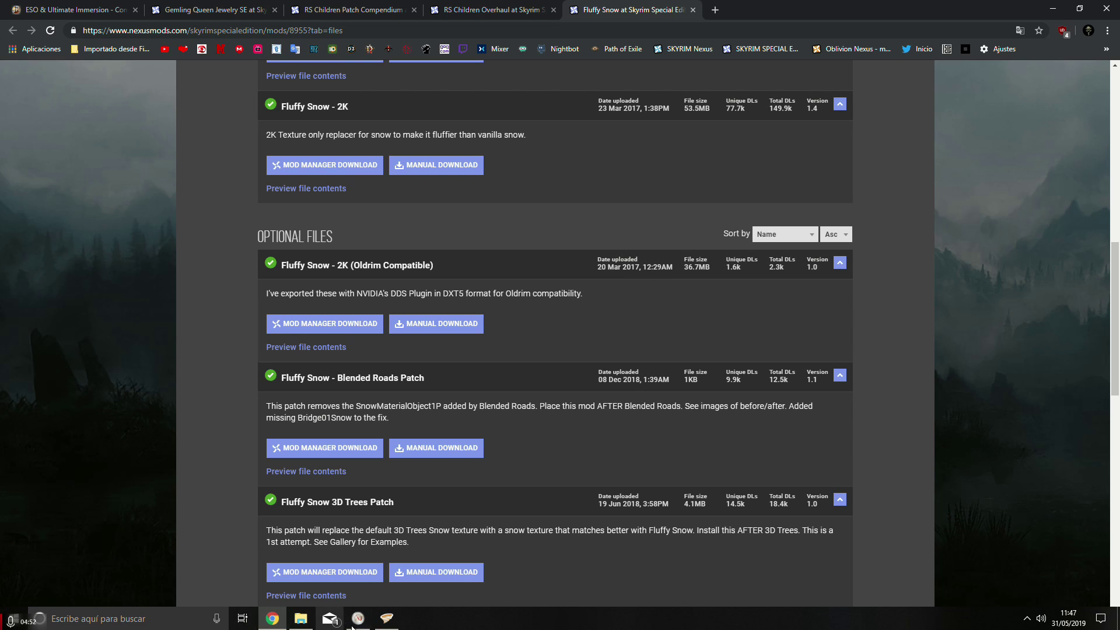
Switch to Vortex, clear the mod name filter, and start installing Enhanced Blood Textures SE with the Larger Splatter Size option.
{"action": "left_click", "coordinate": [387, 620]}
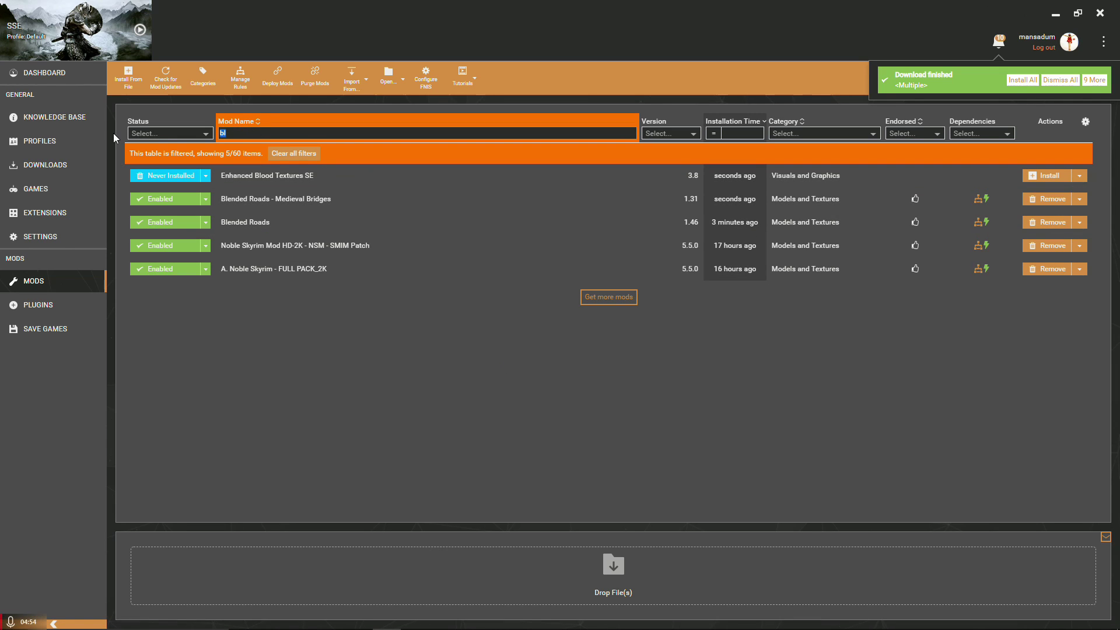
{"action": "key", "text": "BackSpace"}
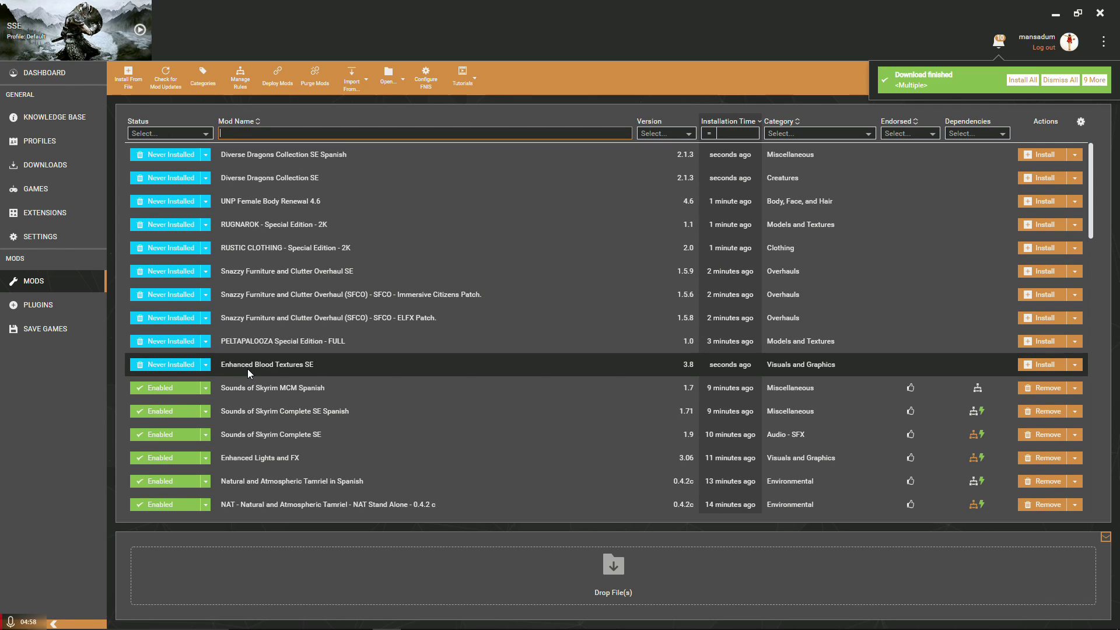
{"action": "left_click", "coordinate": [1049, 364]}
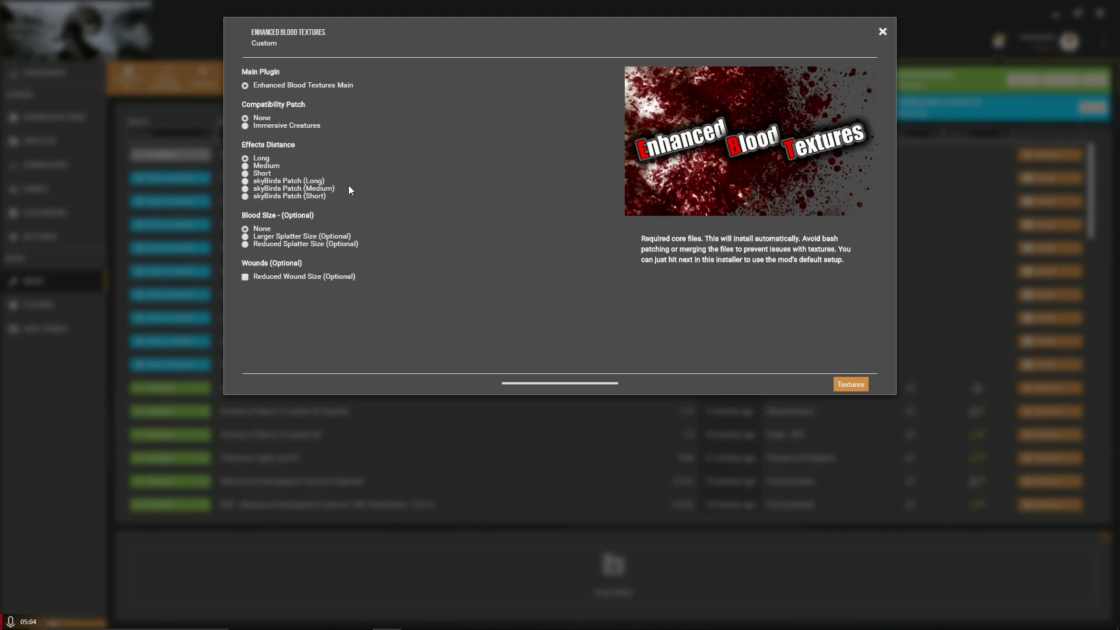
{"action": "mouse_move", "coordinate": [277, 128]}
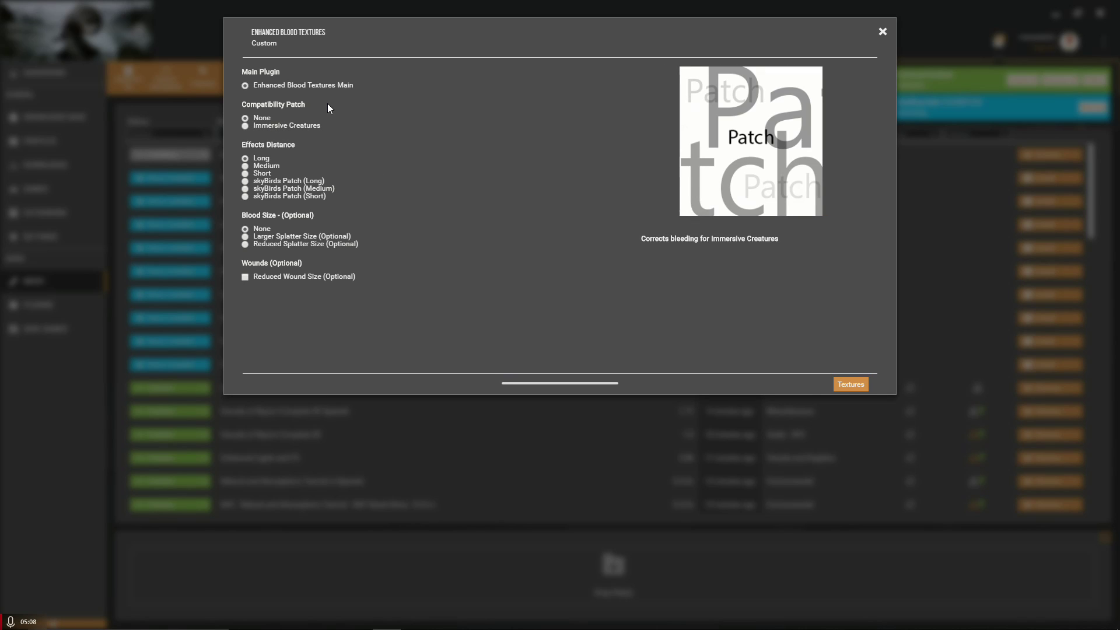
{"action": "left_click", "coordinate": [274, 239]}
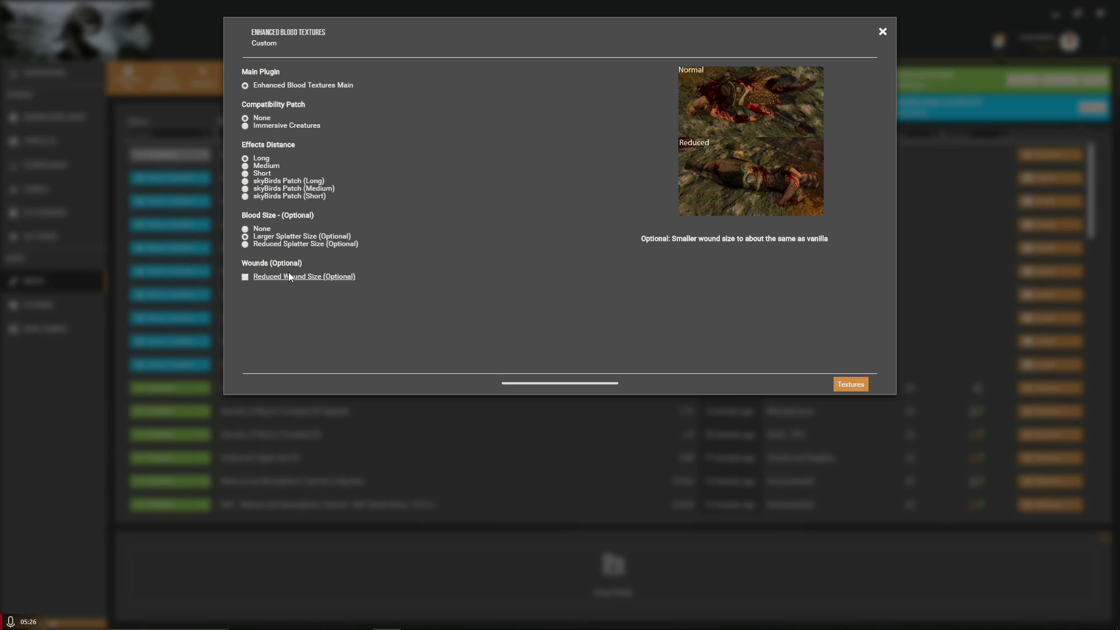
Finish the Enhanced Blood Textures installer with High Res / Default Color, EBT Blurry Screen Blood and no alternate textures, and enable all its plugins.
{"action": "left_click", "coordinate": [848, 386]}
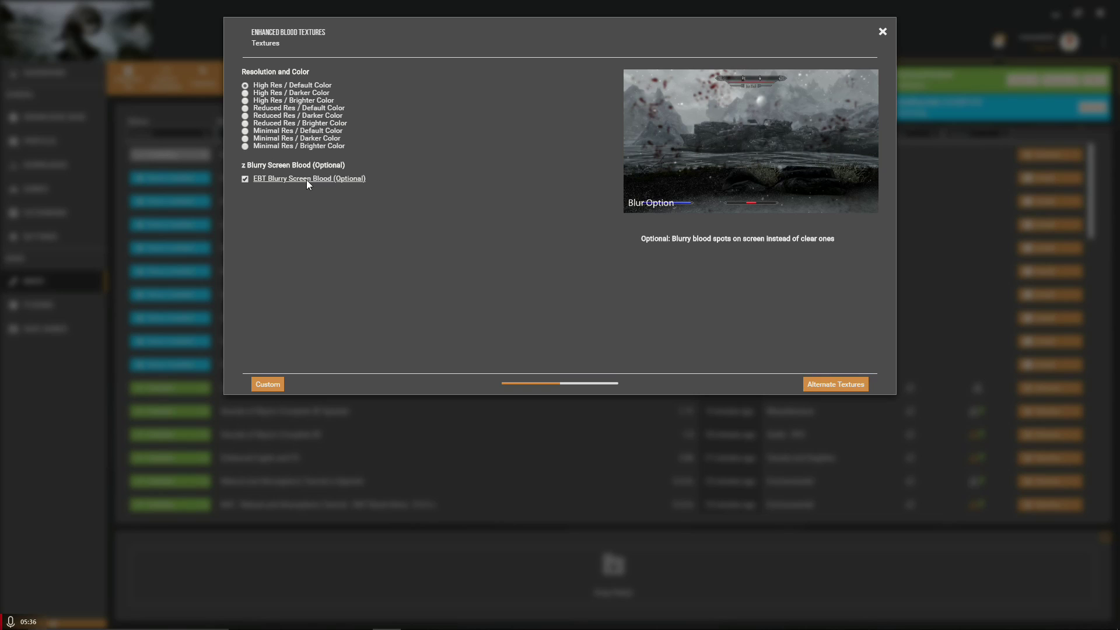
{"action": "left_click", "coordinate": [276, 180]}
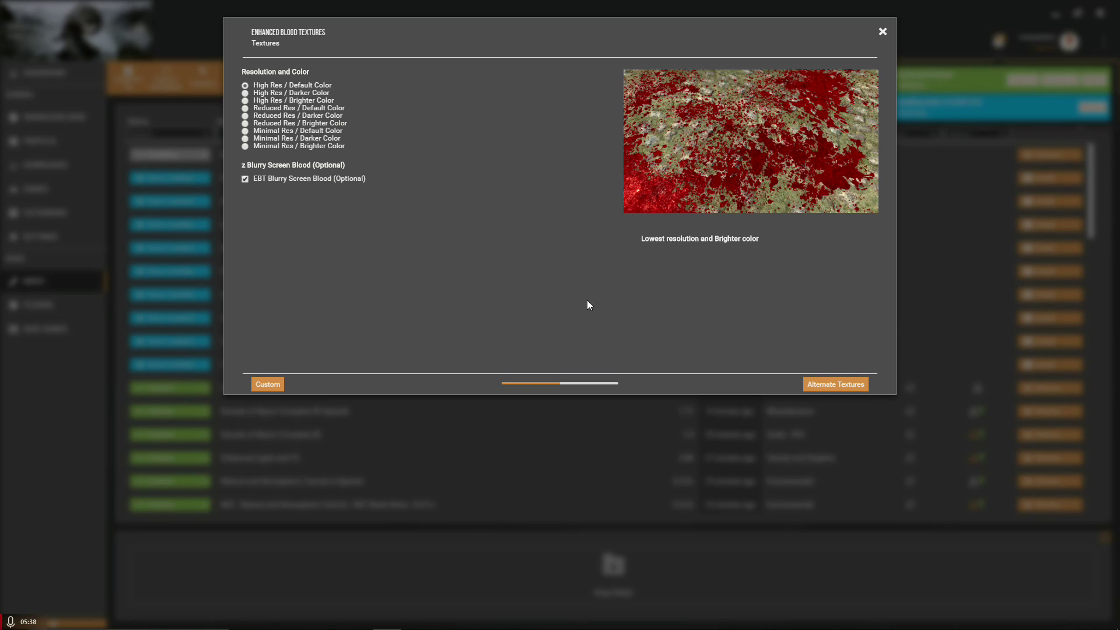
{"action": "left_click", "coordinate": [848, 386]}
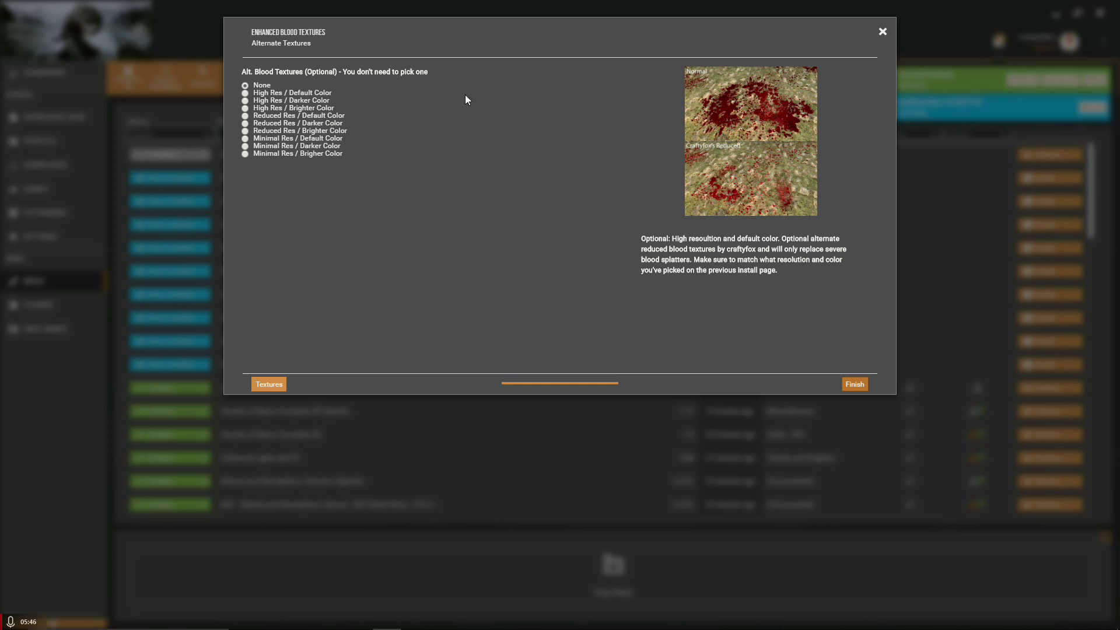
{"action": "left_click", "coordinate": [856, 385]}
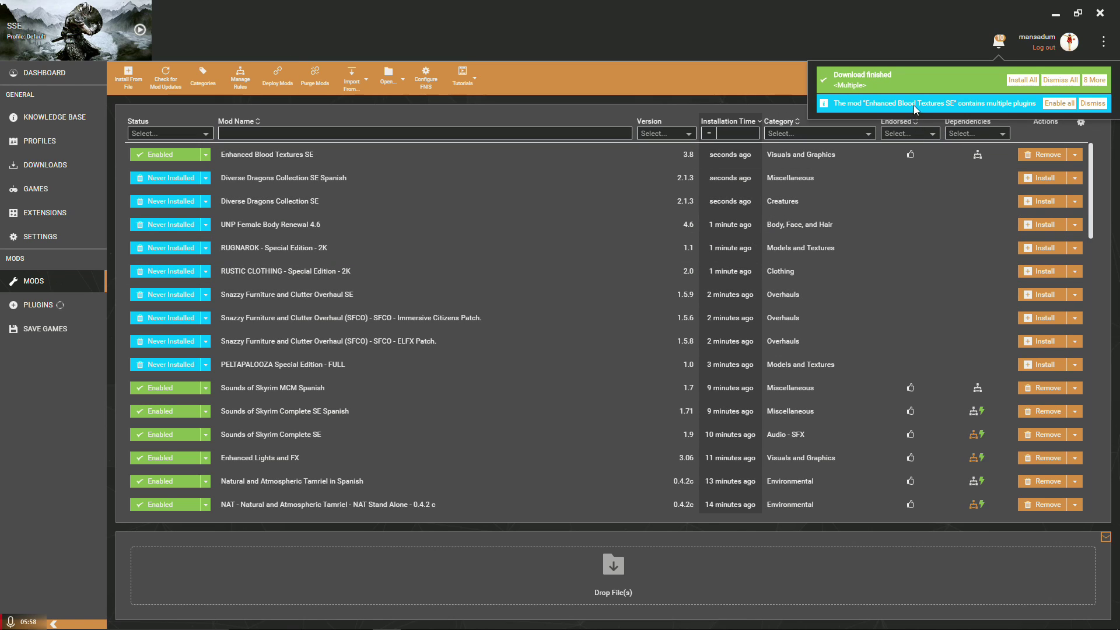
{"action": "left_click", "coordinate": [1057, 104]}
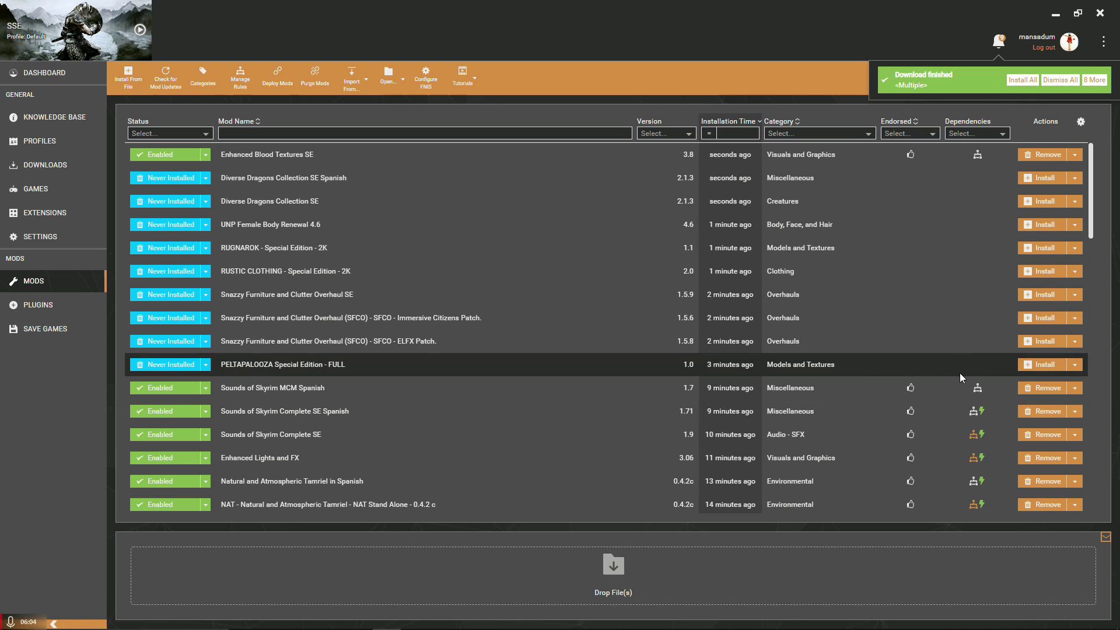
Install and enable PELTAPALOOZA Special Edition - FULL.
{"action": "left_click", "coordinate": [1037, 369]}
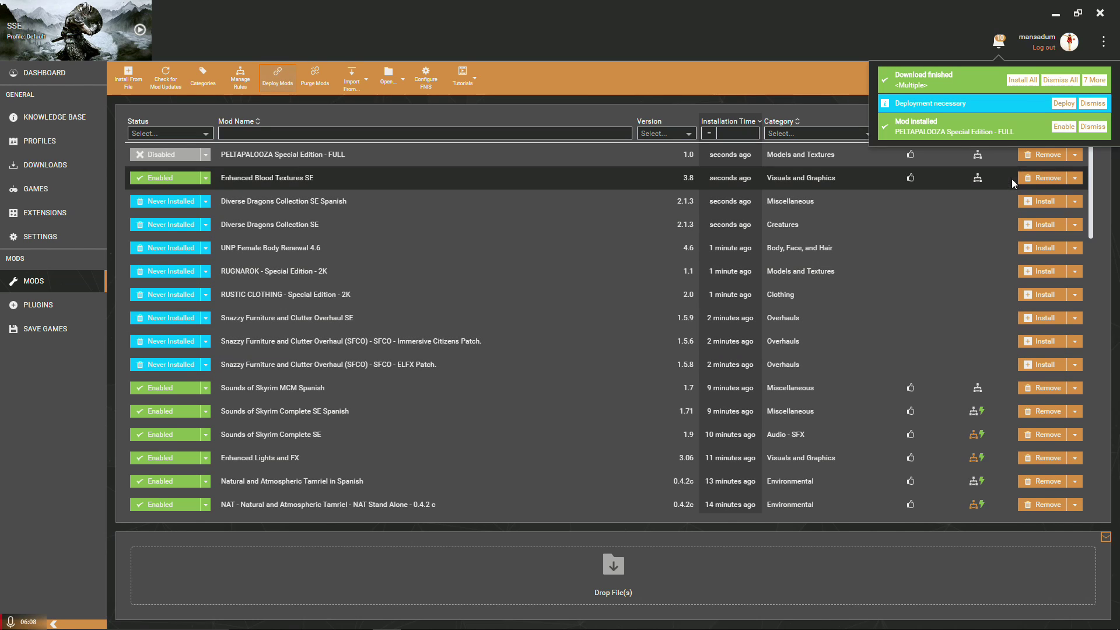
{"action": "left_click", "coordinate": [1064, 127]}
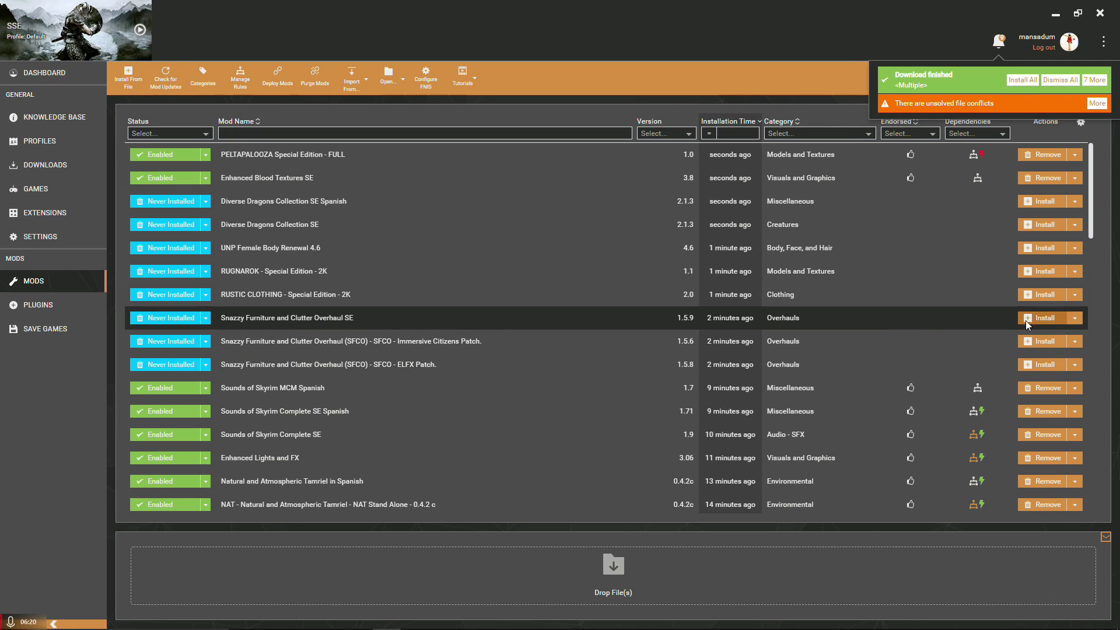
Install Snazzy Furniture and Clutter Overhaul SE with the Mix-n-Match Plugin - USSEP Version, Immersive Citizens Patch and Standard Textures.
{"action": "left_click", "coordinate": [1050, 320]}
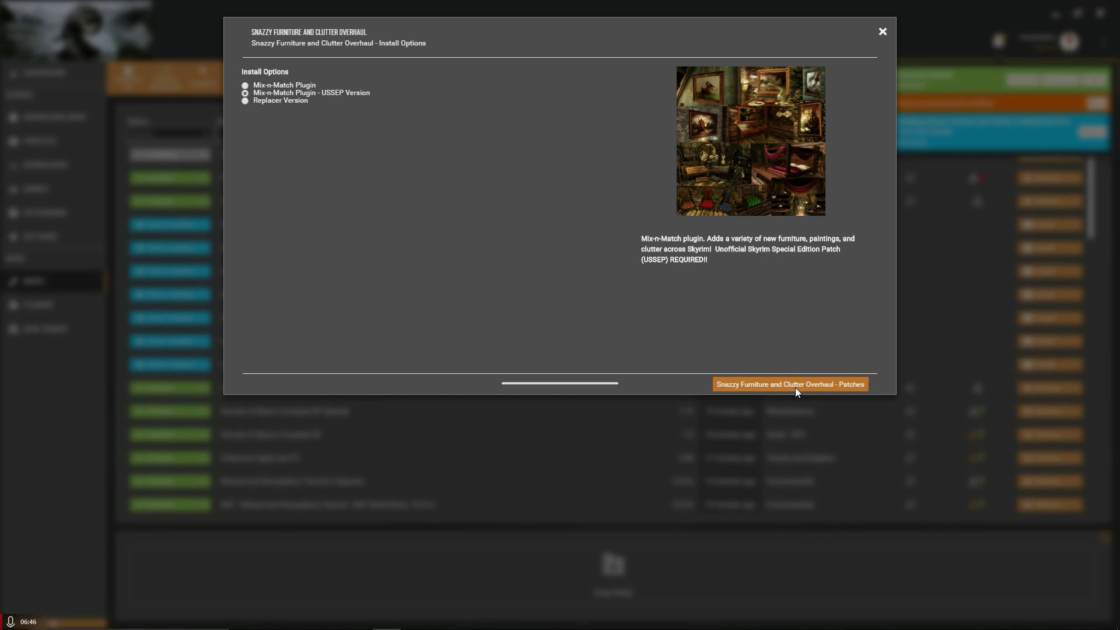
{"action": "left_click", "coordinate": [779, 386]}
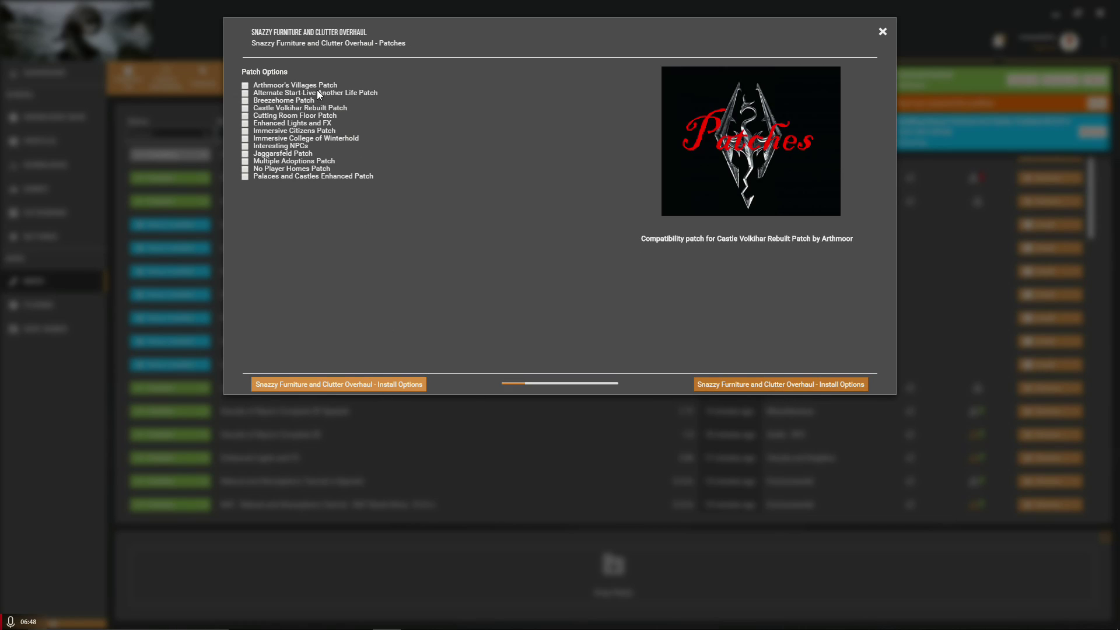
{"action": "left_click", "coordinate": [292, 132]}
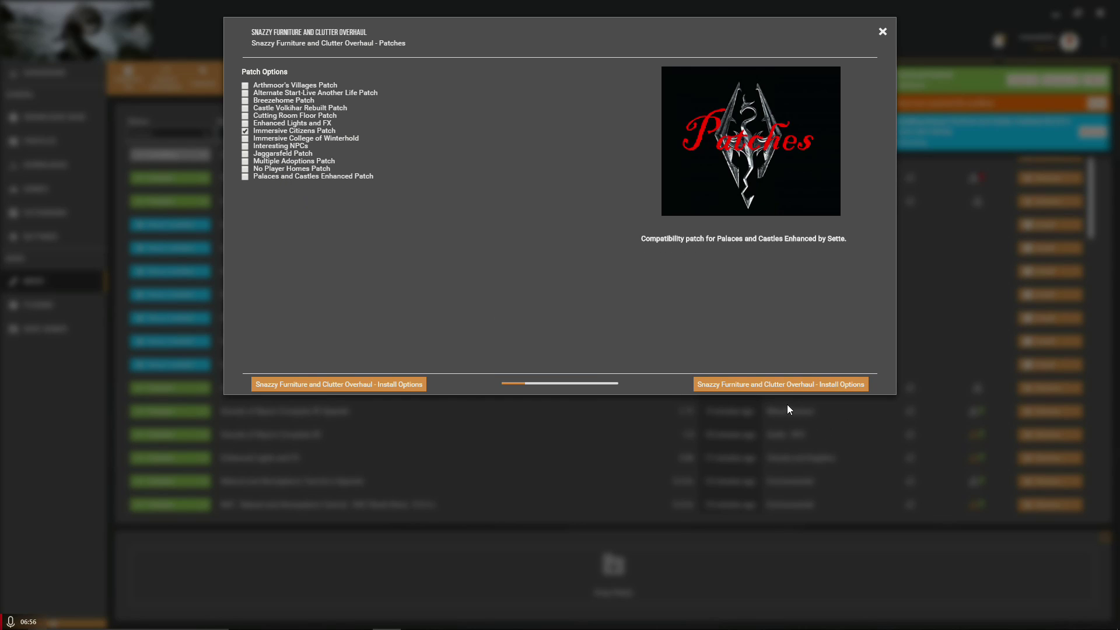
{"action": "left_click", "coordinate": [778, 385]}
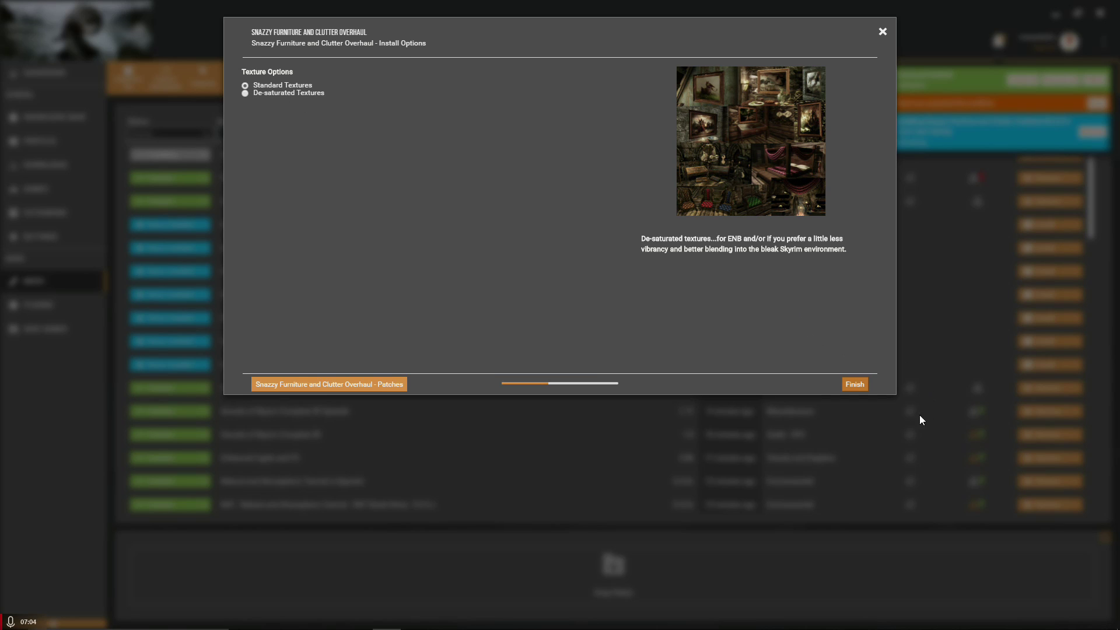
{"action": "left_click", "coordinate": [856, 385]}
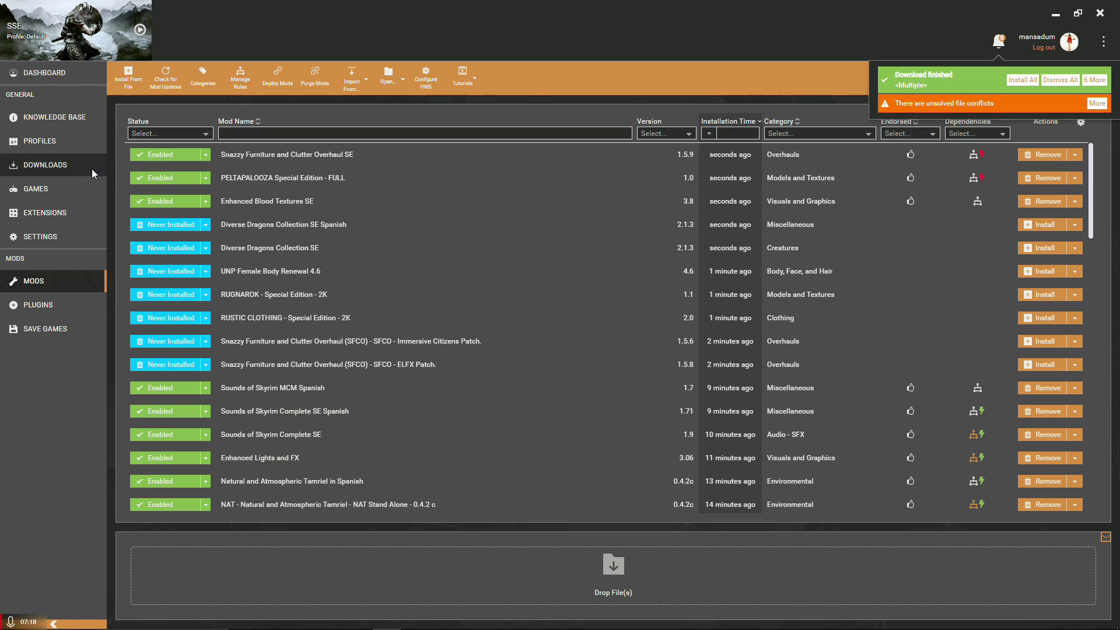
Resolve the PELTAPALOOZA file conflict by setting it to load after A. Noble Skyrim - FULL PACK_2K, and save the rule.
{"action": "left_click", "coordinate": [982, 176]}
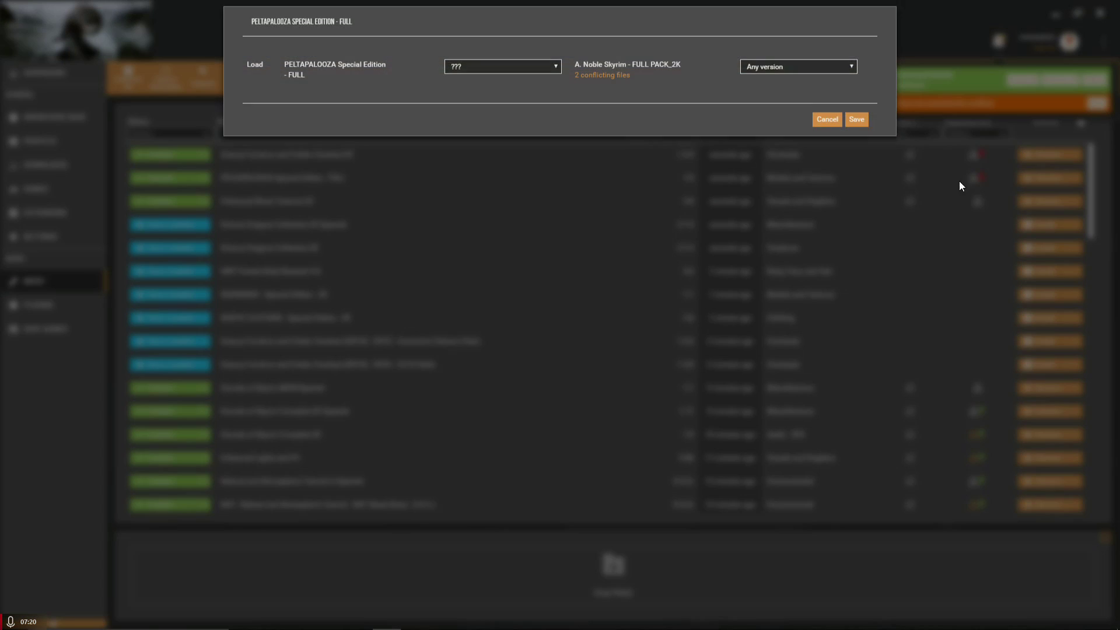
{"action": "left_click", "coordinate": [487, 75]}
{"action": "left_click", "coordinate": [523, 104]}
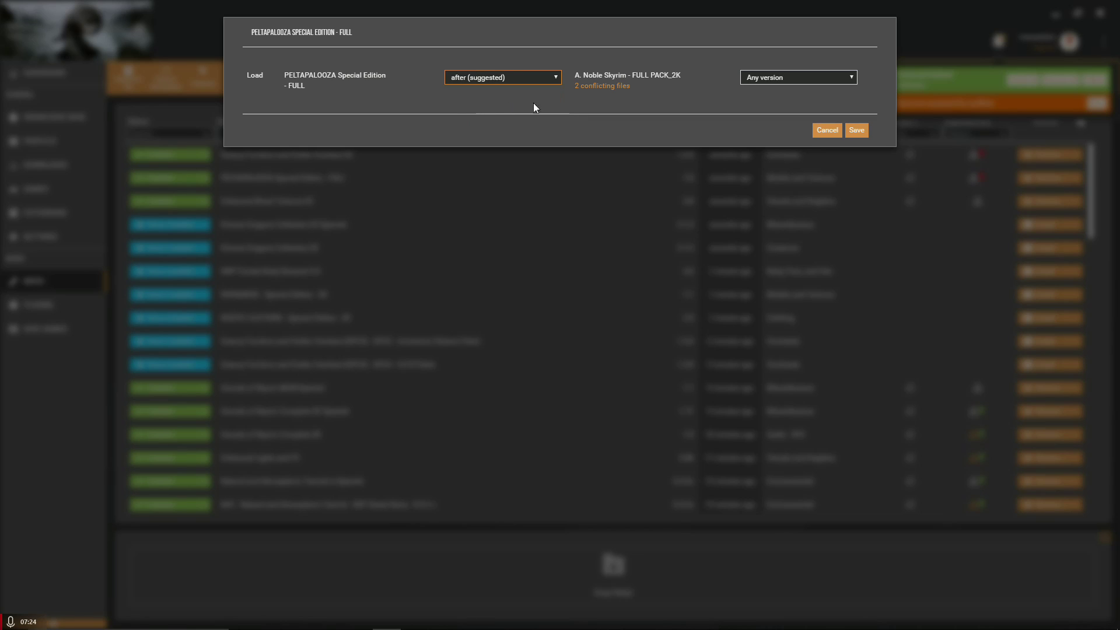
{"action": "left_click", "coordinate": [864, 133]}
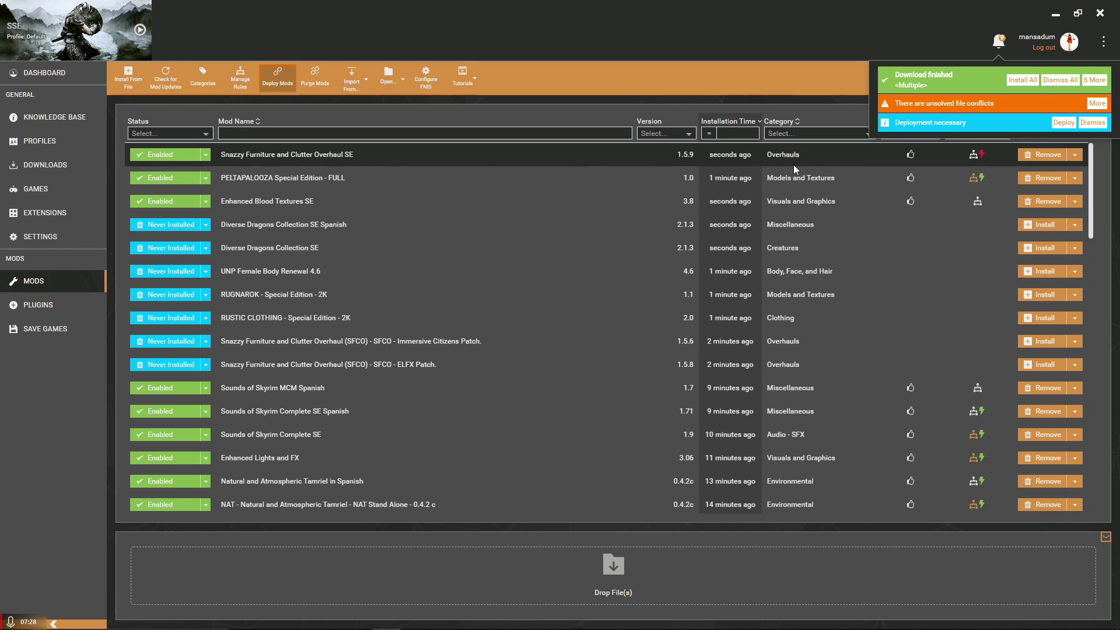
Set Snazzy Furniture and Clutter Overhaul SE to load before Static Mesh Improvement Mod - SMIM SE 2-08 and save the rule.
{"action": "left_click", "coordinate": [982, 157]}
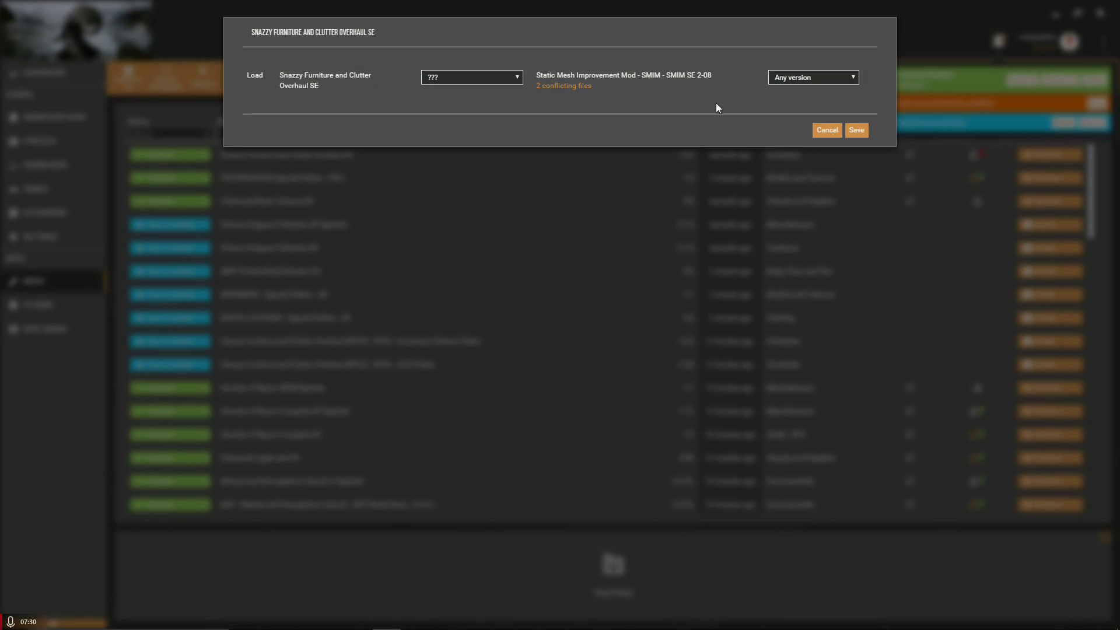
{"action": "left_click", "coordinate": [508, 76]}
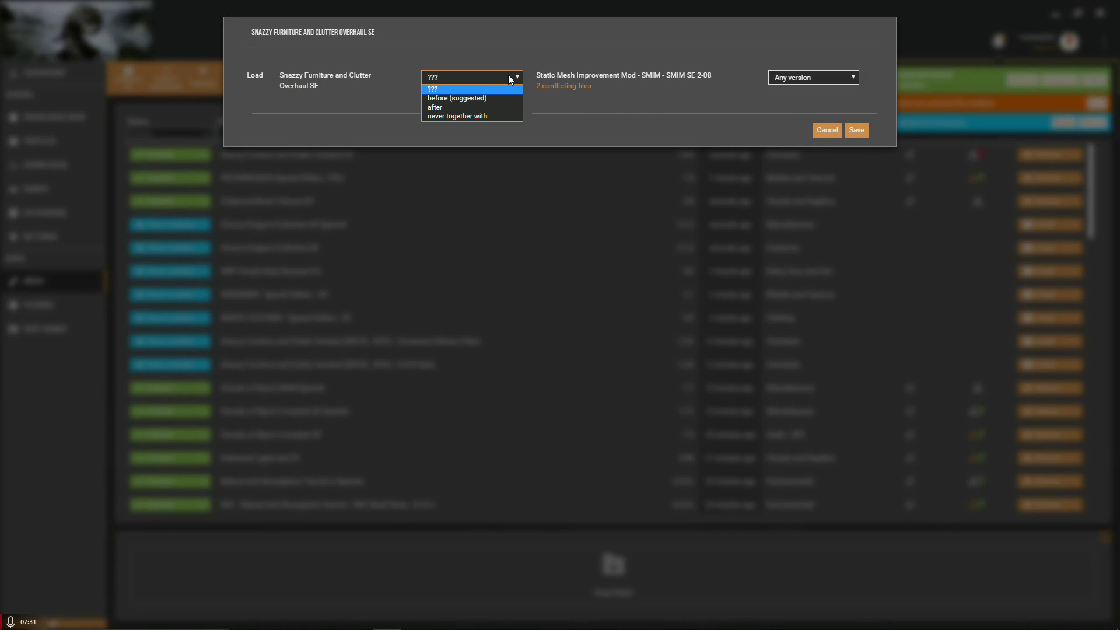
{"action": "left_click", "coordinate": [474, 98]}
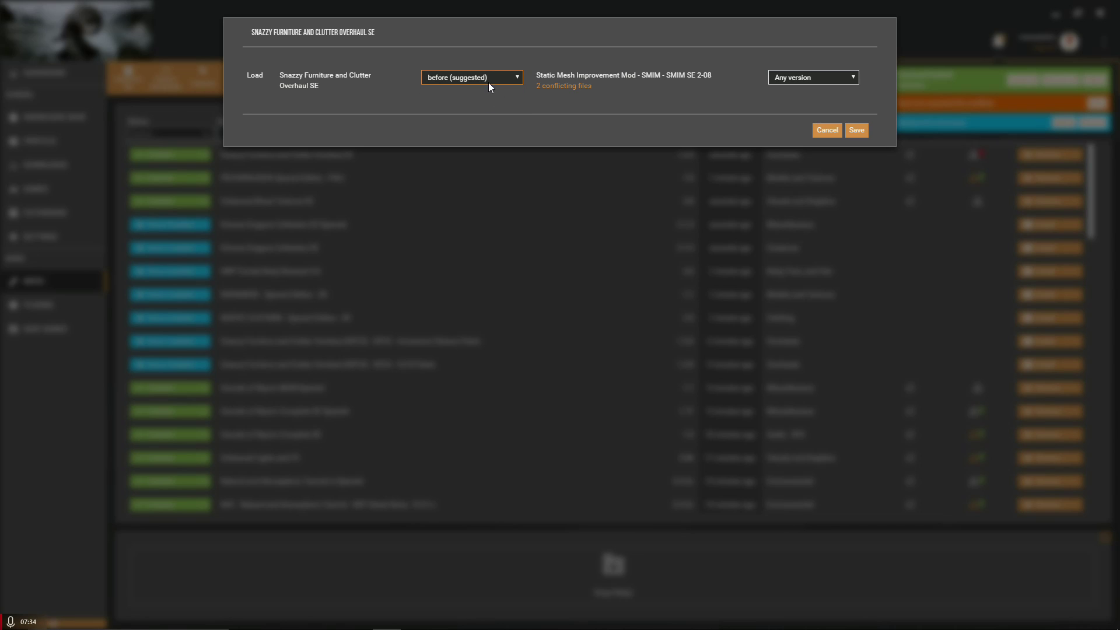
{"action": "left_click", "coordinate": [862, 130]}
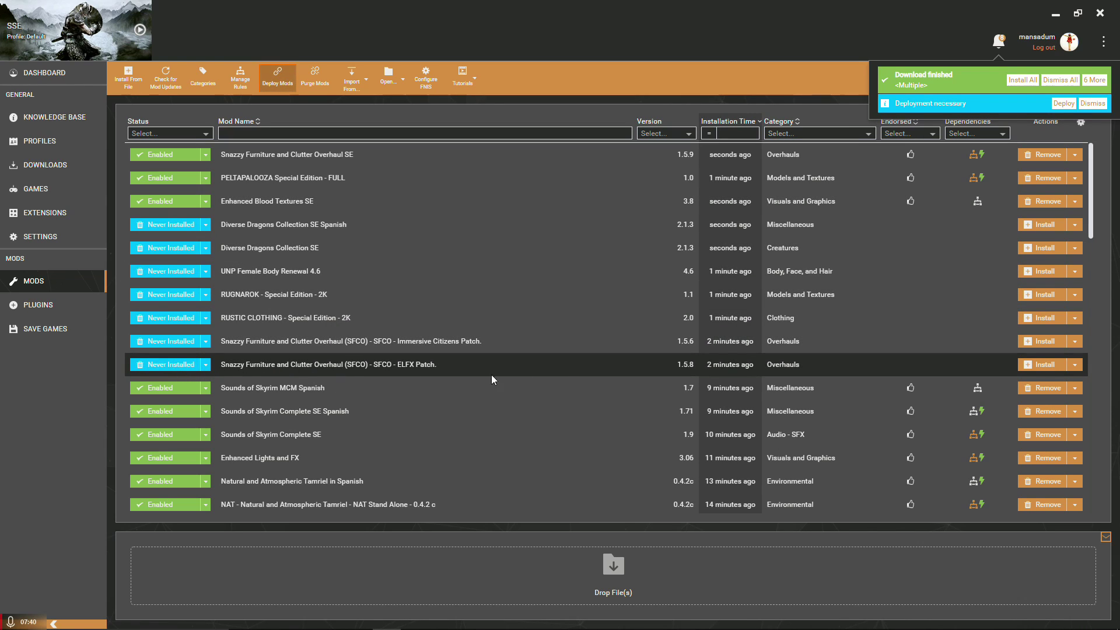
Install the SFCO ELFX Patch and the SFCO Immersive Citizens Patch, deploying the pending changes and enabling the Immersive Citizens one.
{"action": "left_click", "coordinate": [1042, 369]}
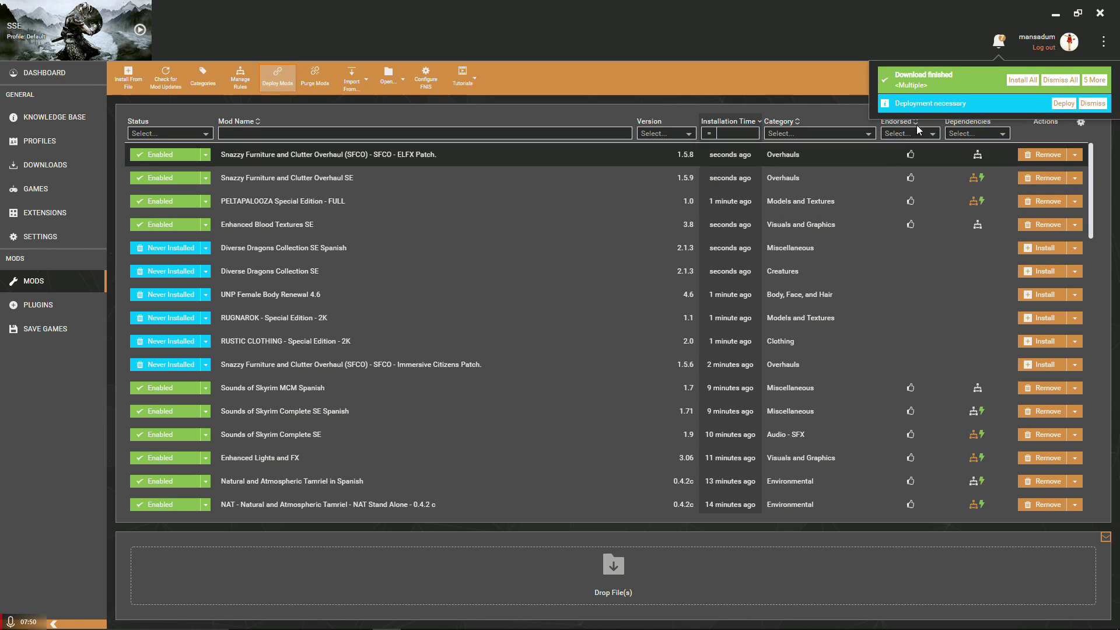
{"action": "left_click", "coordinate": [1069, 105]}
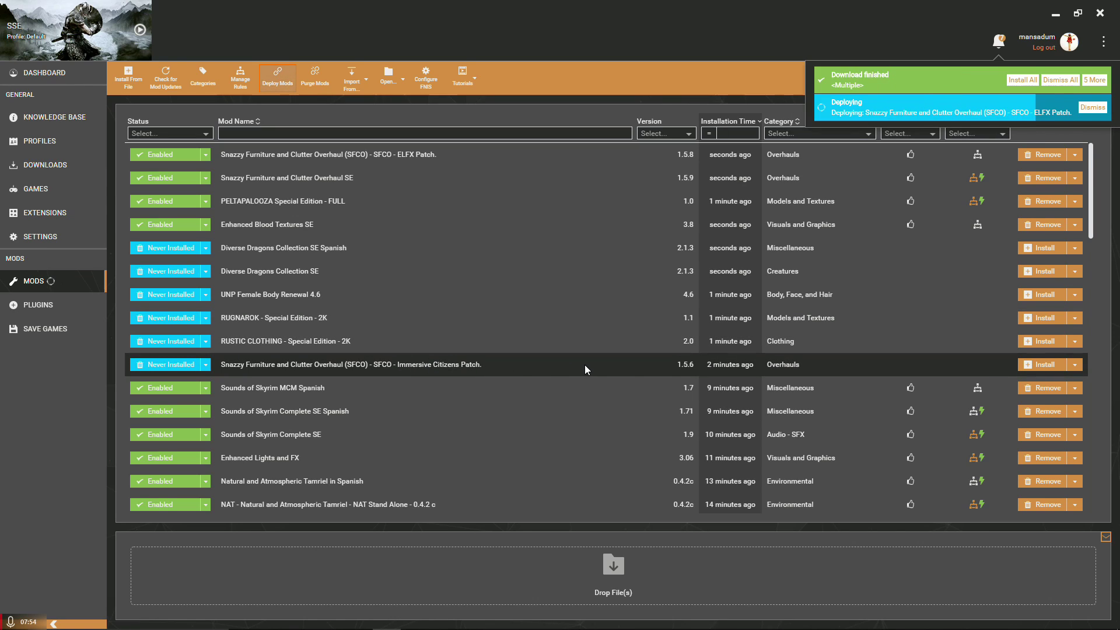
{"action": "left_click", "coordinate": [1045, 365]}
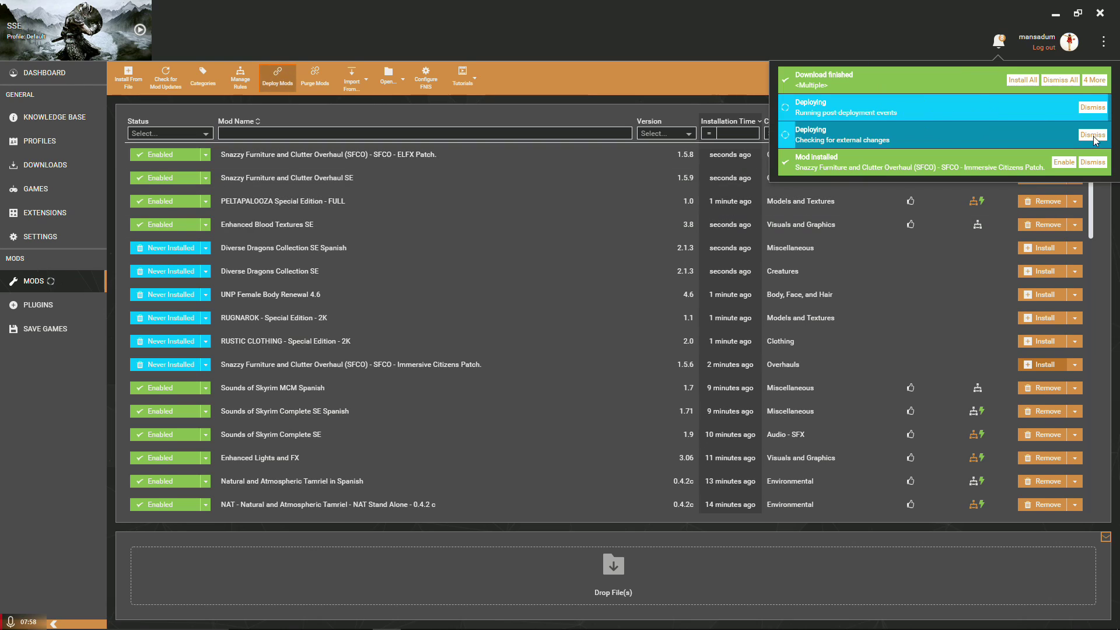
{"action": "left_click", "coordinate": [1069, 163]}
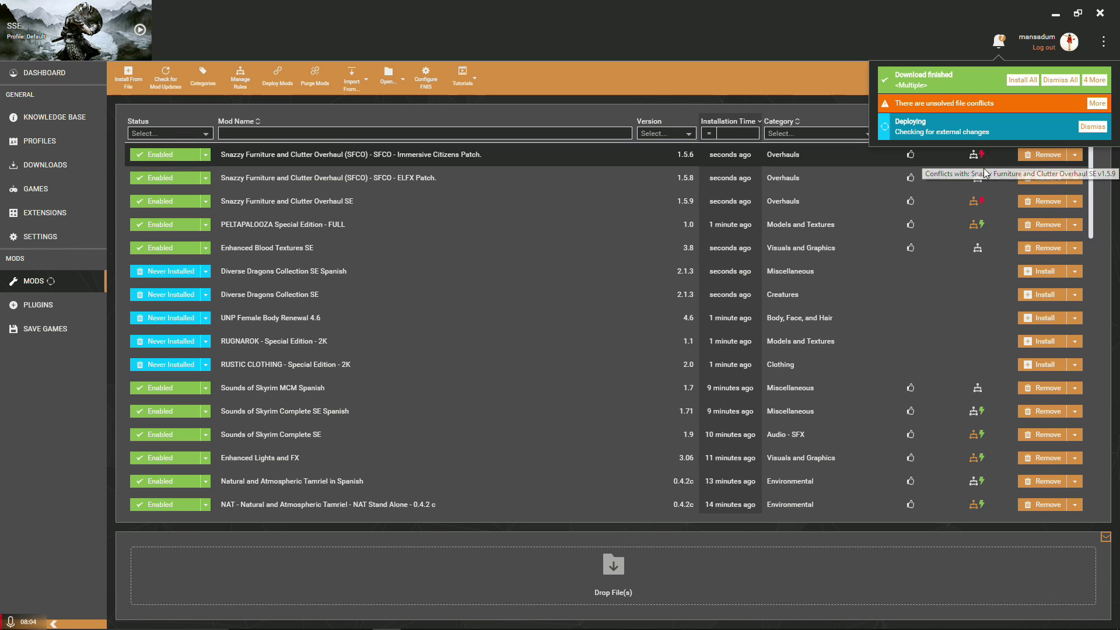
Set Snazzy Furniture and Clutter Overhaul SE to load after its SFCO Immersive Citizens Patch, save the rule and deploy the mods.
{"action": "left_click", "coordinate": [982, 200]}
{"action": "left_click", "coordinate": [432, 105]}
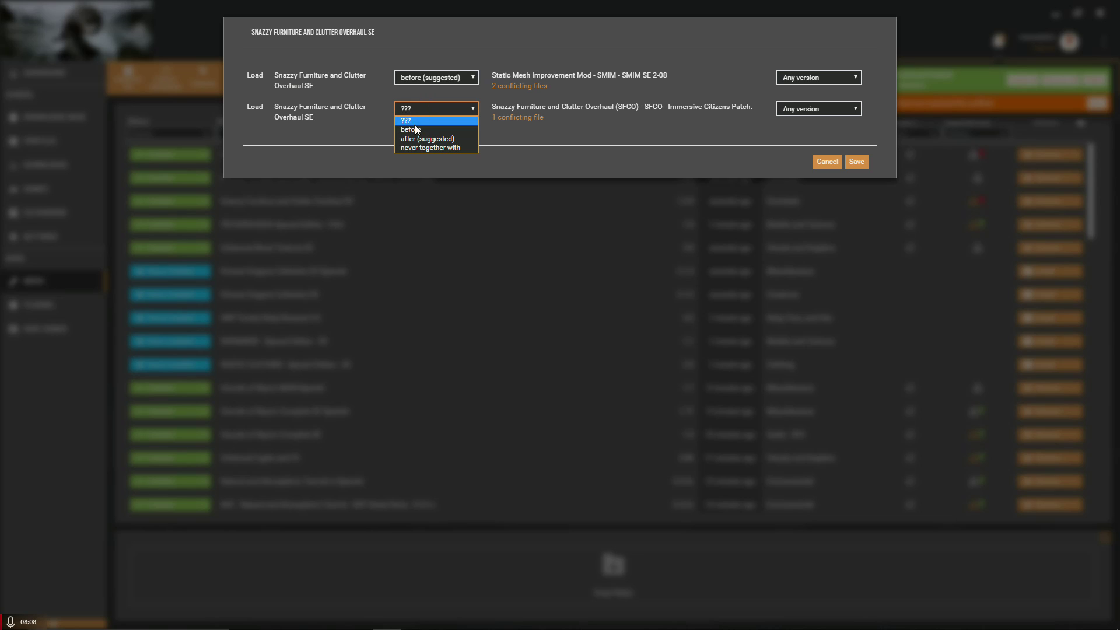
{"action": "left_click", "coordinate": [421, 140]}
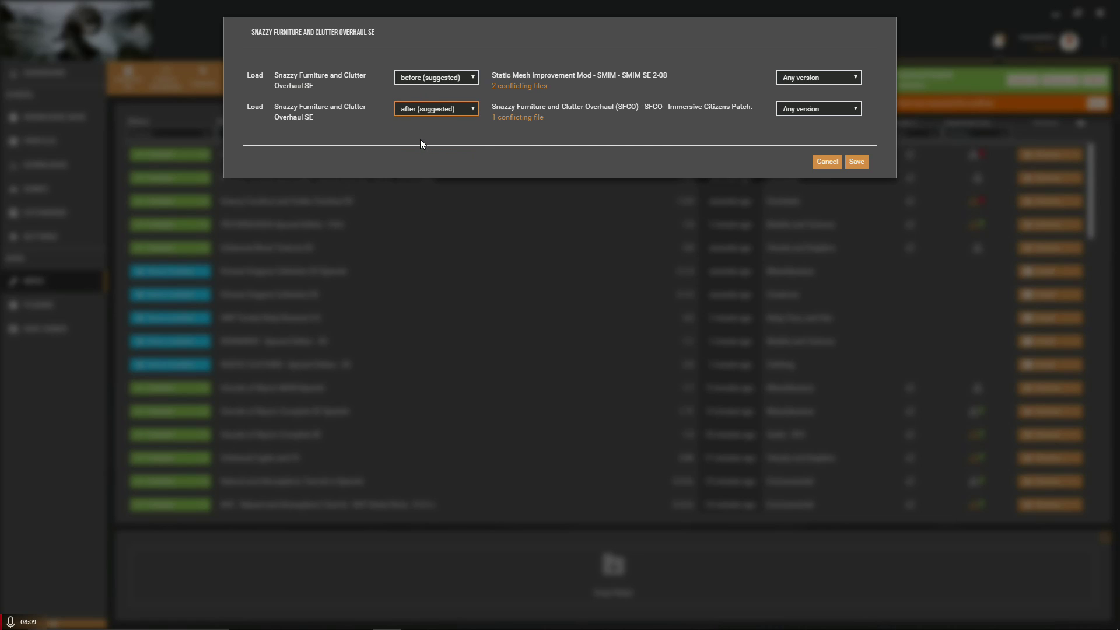
{"action": "left_click", "coordinate": [856, 162]}
{"action": "left_click", "coordinate": [1064, 123]}
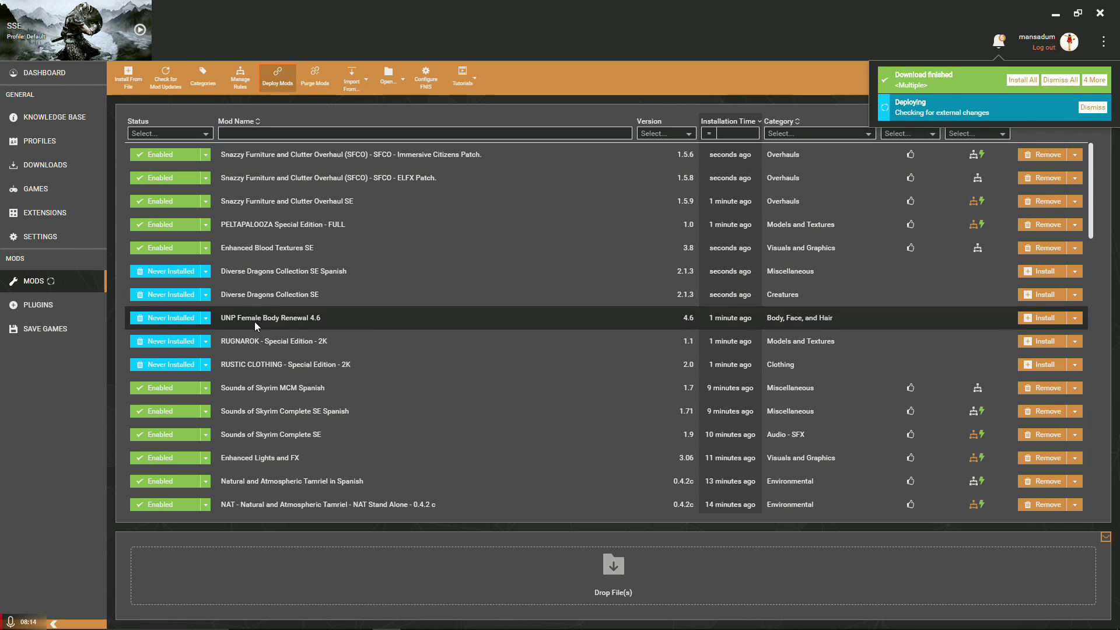
Install and enable RUSTIC CLOTHING - Special Edition - 2K and deploy the pending changes.
{"action": "left_click", "coordinate": [1094, 82]}
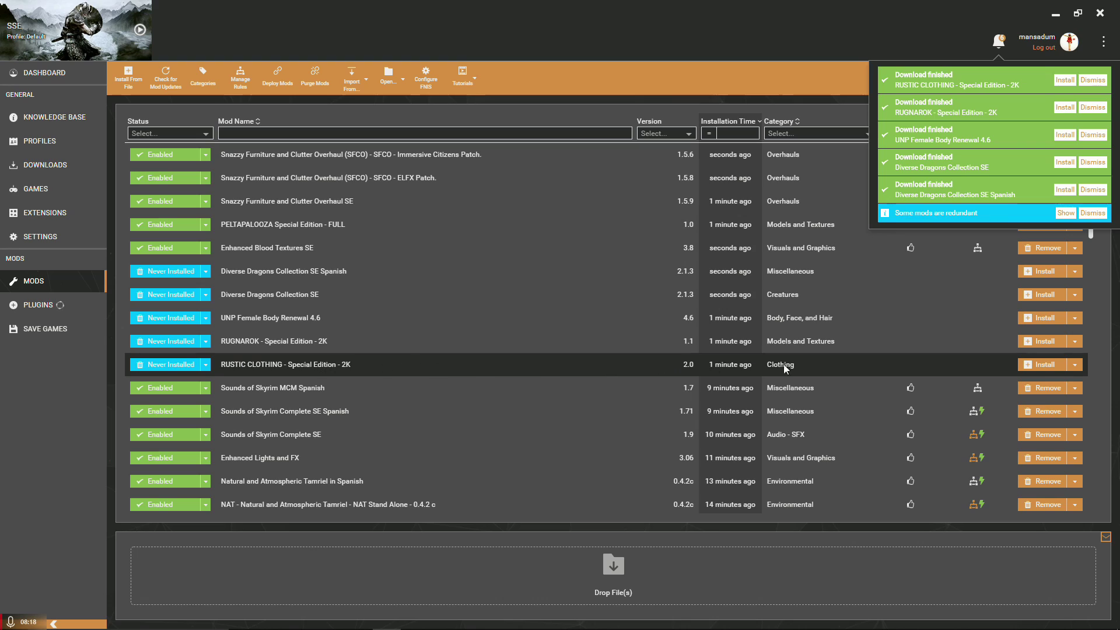
{"action": "left_click", "coordinate": [1038, 364]}
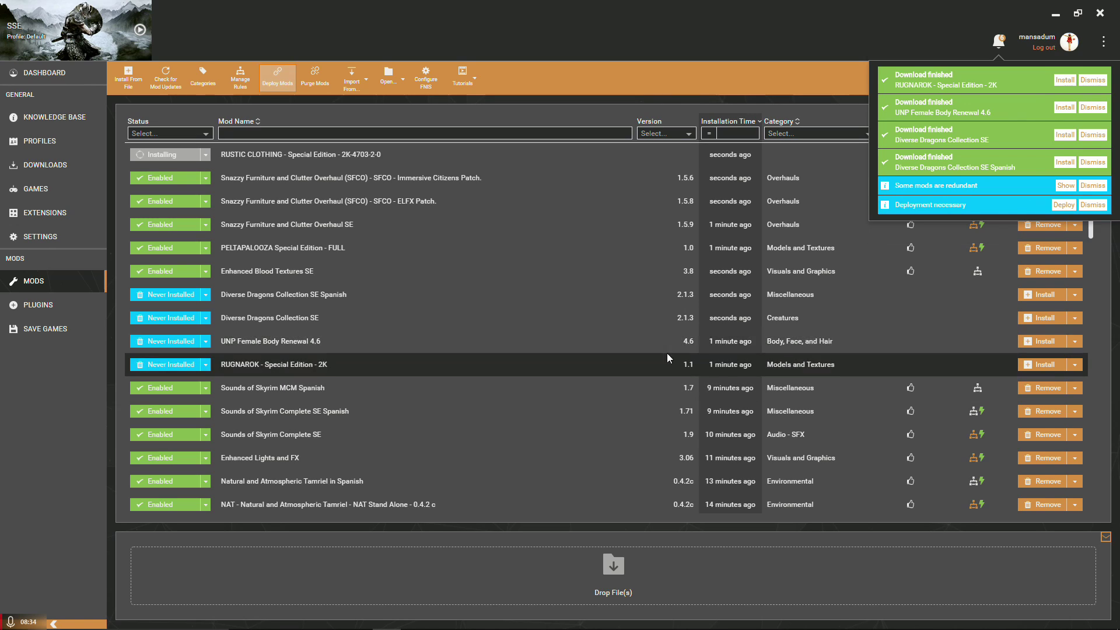
{"action": "left_click", "coordinate": [1068, 228]}
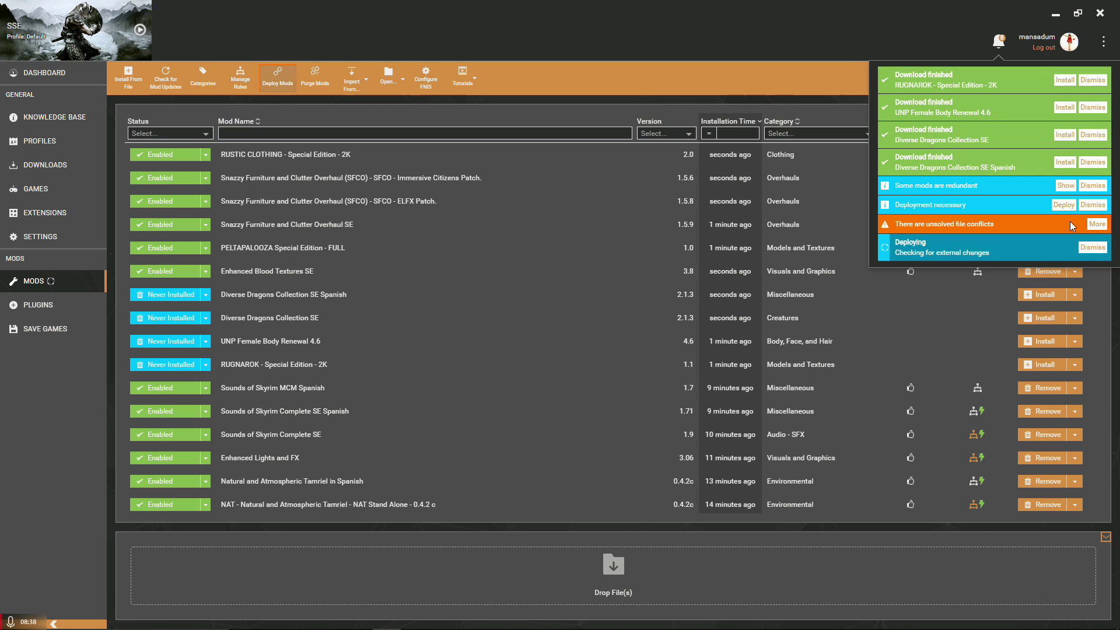
{"action": "left_click", "coordinate": [1064, 206]}
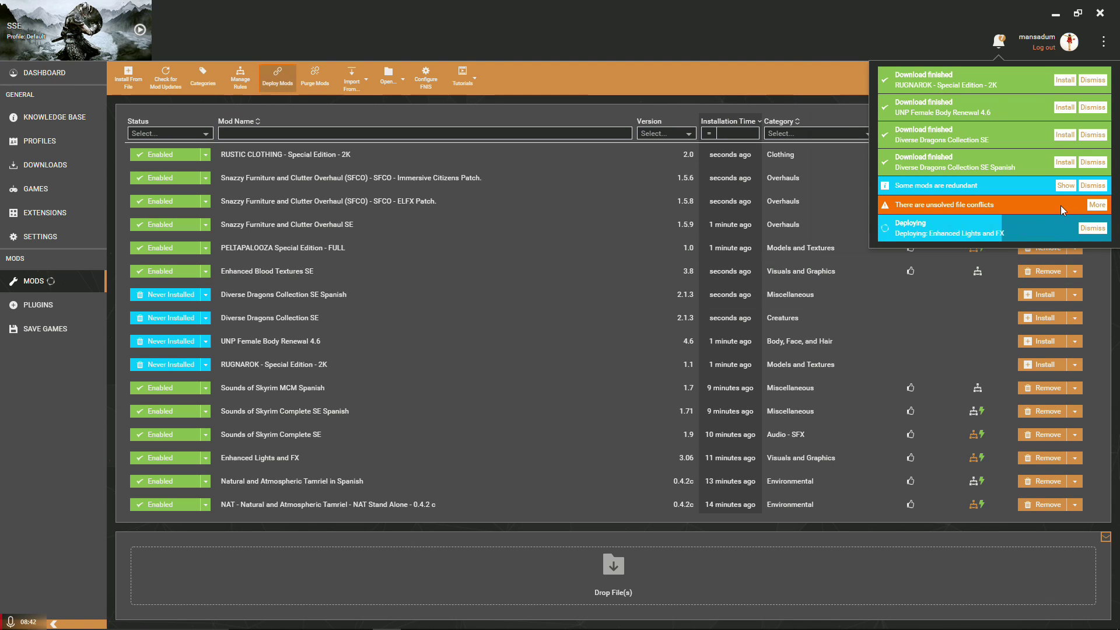
Set Static Mesh Improvement Mod - SMIM SE 2-08 and aMidianBorn book of silence_ARMORS to load before RUSTIC CLOTHING, save the rules and deploy.
{"action": "left_click", "coordinate": [1097, 205]}
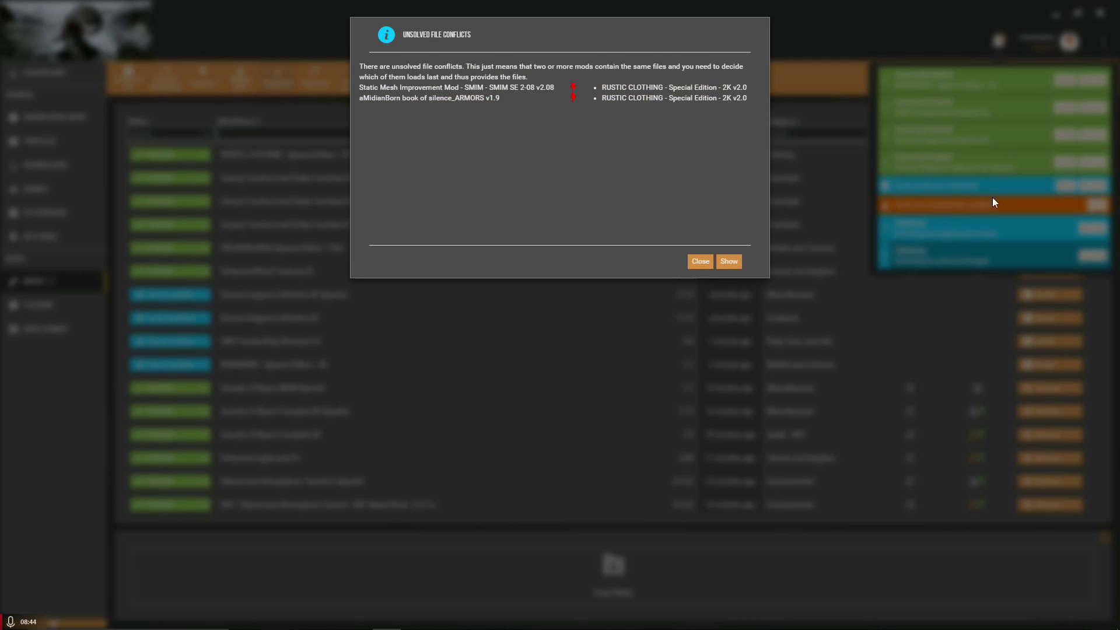
{"action": "left_click", "coordinate": [729, 262]}
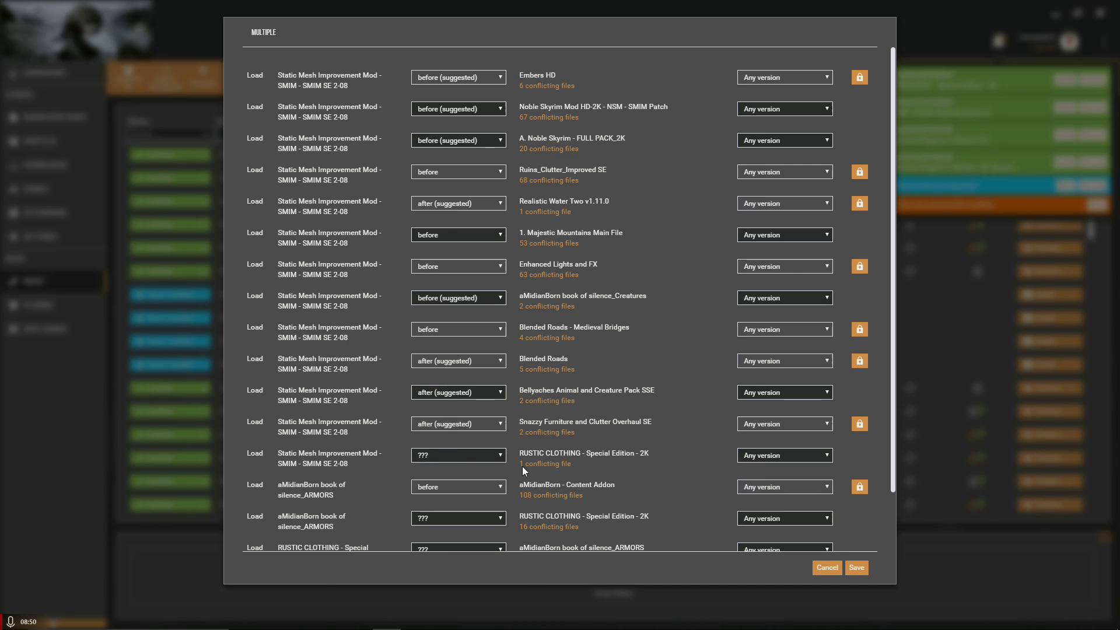
{"action": "left_click", "coordinate": [432, 455]}
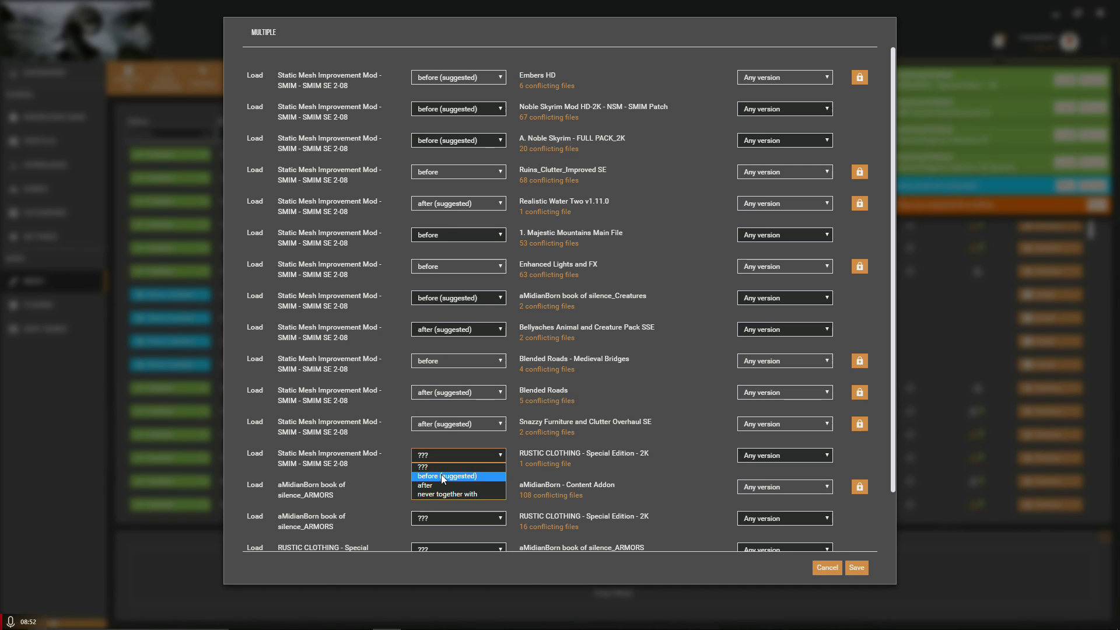
{"action": "left_click", "coordinate": [443, 475]}
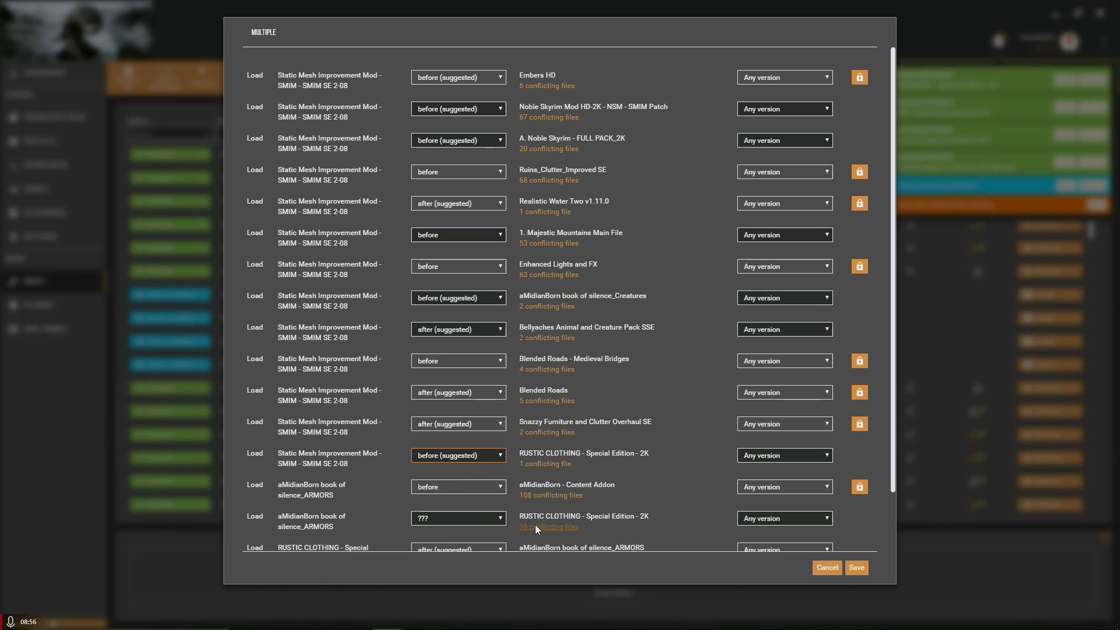
{"action": "left_click", "coordinate": [443, 520]}
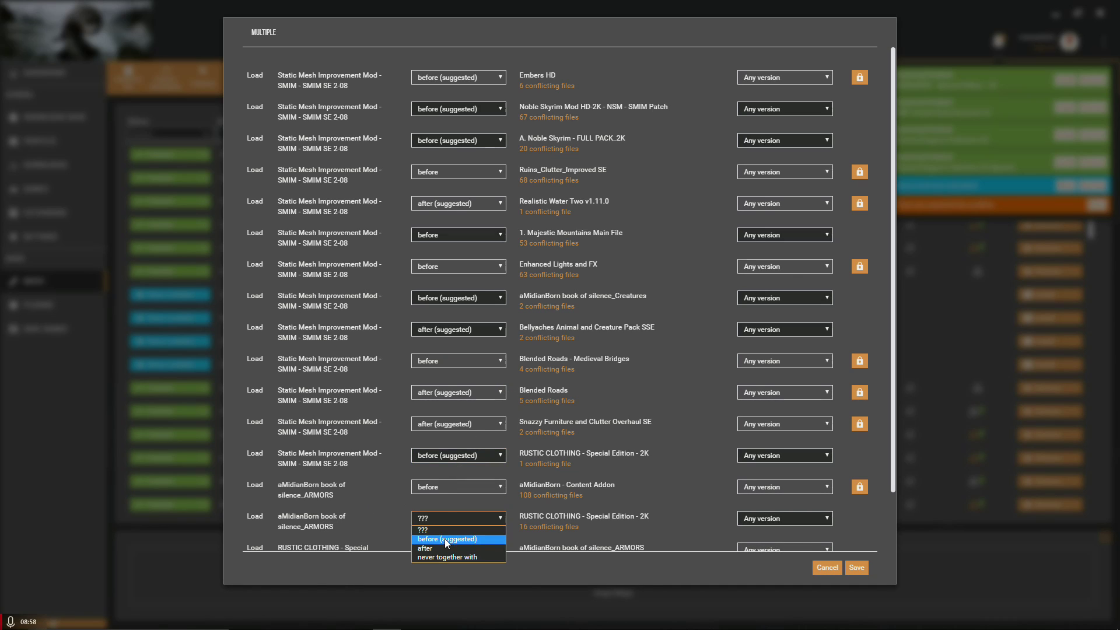
{"action": "left_click", "coordinate": [447, 539]}
{"action": "scroll", "coordinate": [587, 432], "scroll_direction": "down", "scroll_amount": 2}
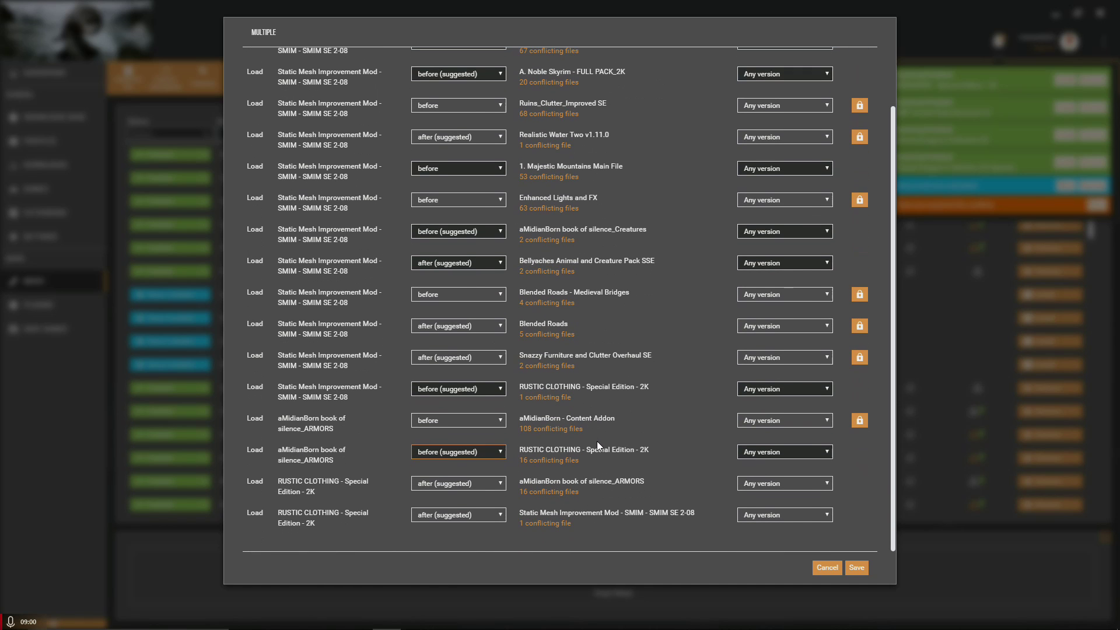
{"action": "left_click", "coordinate": [852, 569]}
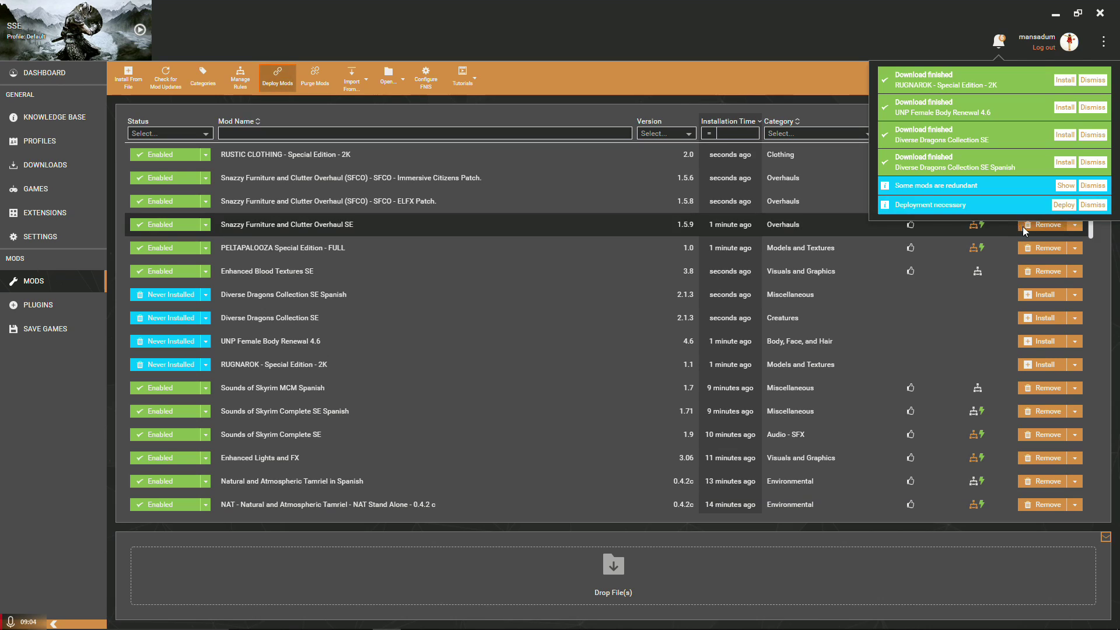
{"action": "left_click", "coordinate": [1058, 206]}
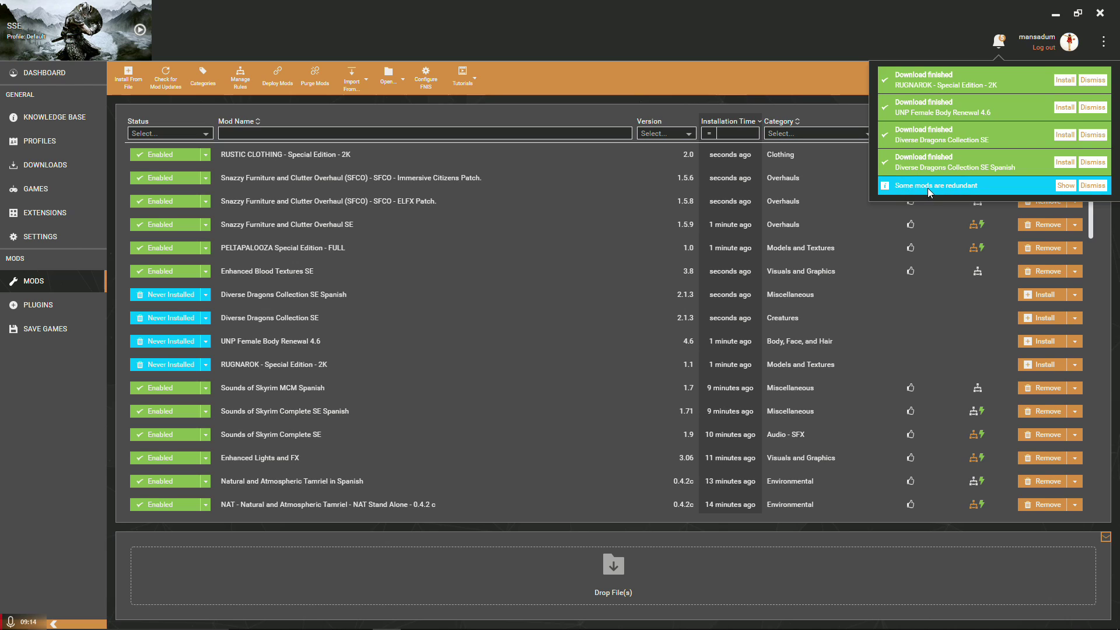
Disable the redundant SFCO Immersive Citizens Patch and remove the mod without deleting its archive.
{"action": "left_click", "coordinate": [1066, 186]}
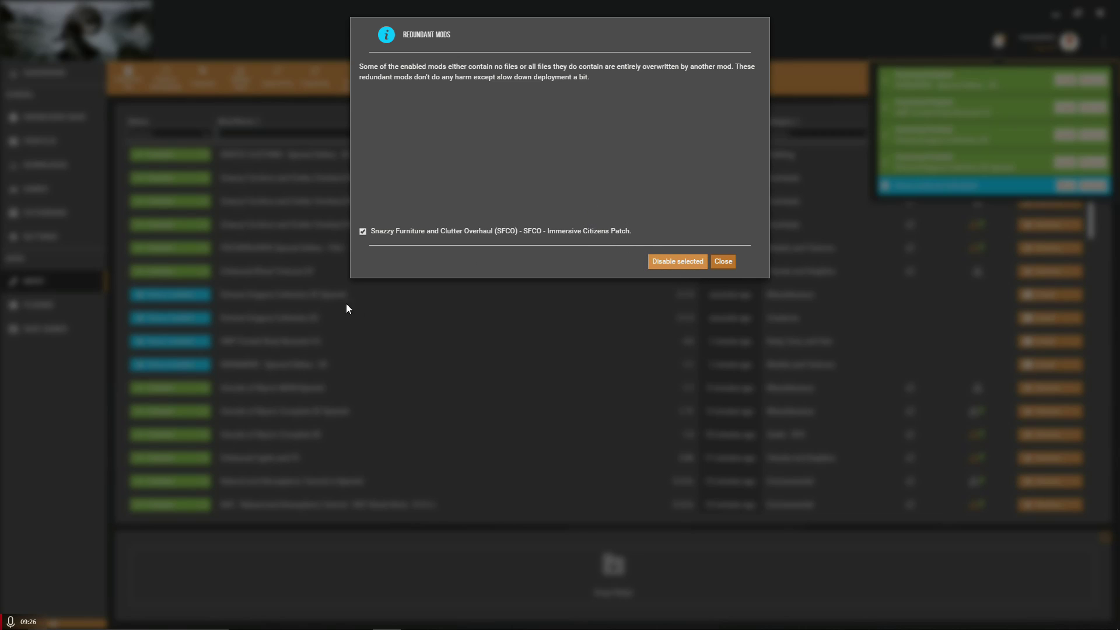
{"action": "left_click", "coordinate": [671, 264]}
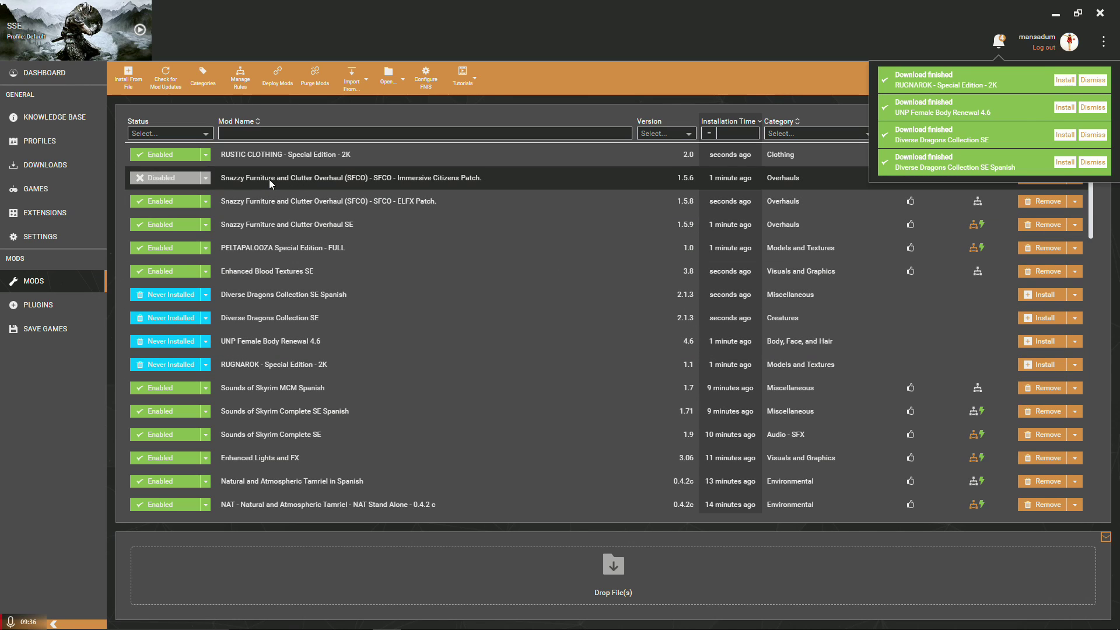
{"action": "right_click", "coordinate": [180, 176]}
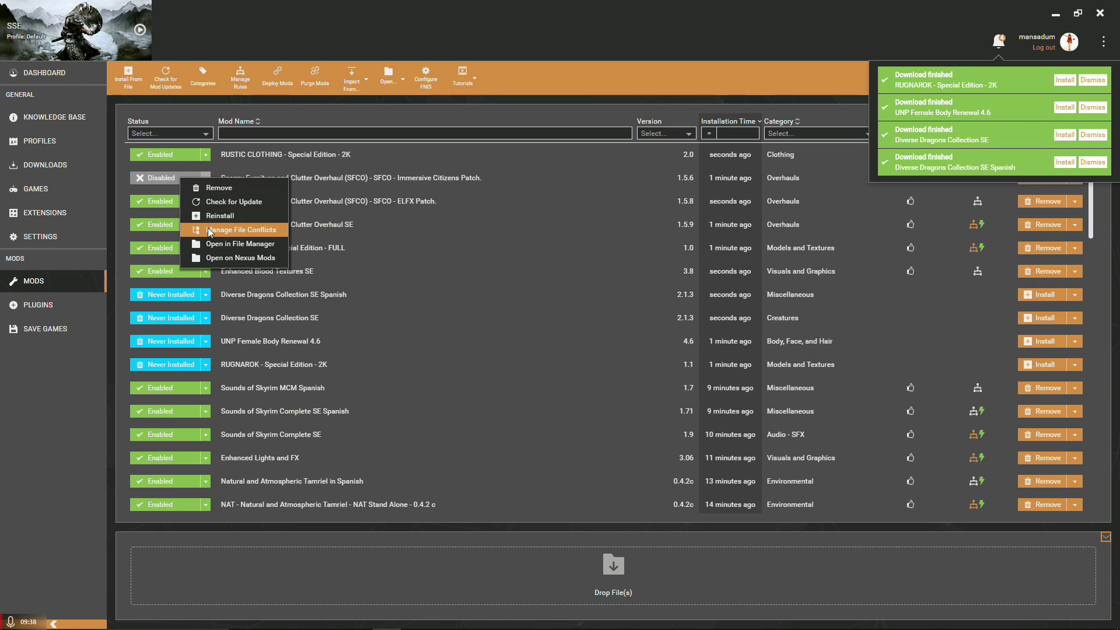
{"action": "left_click", "coordinate": [215, 189]}
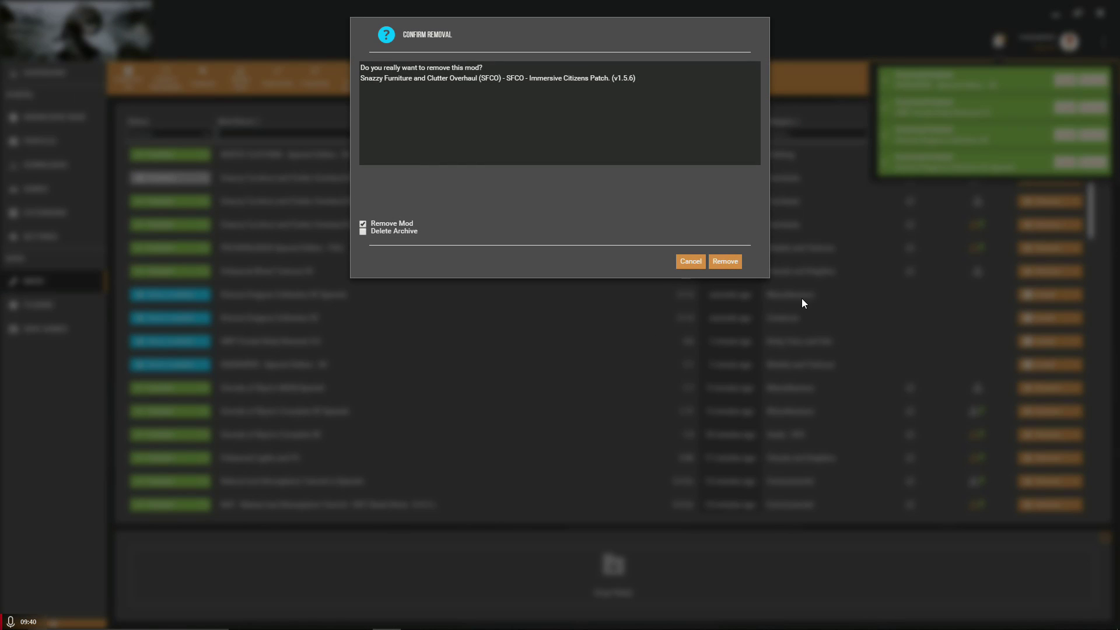
{"action": "left_click", "coordinate": [724, 262]}
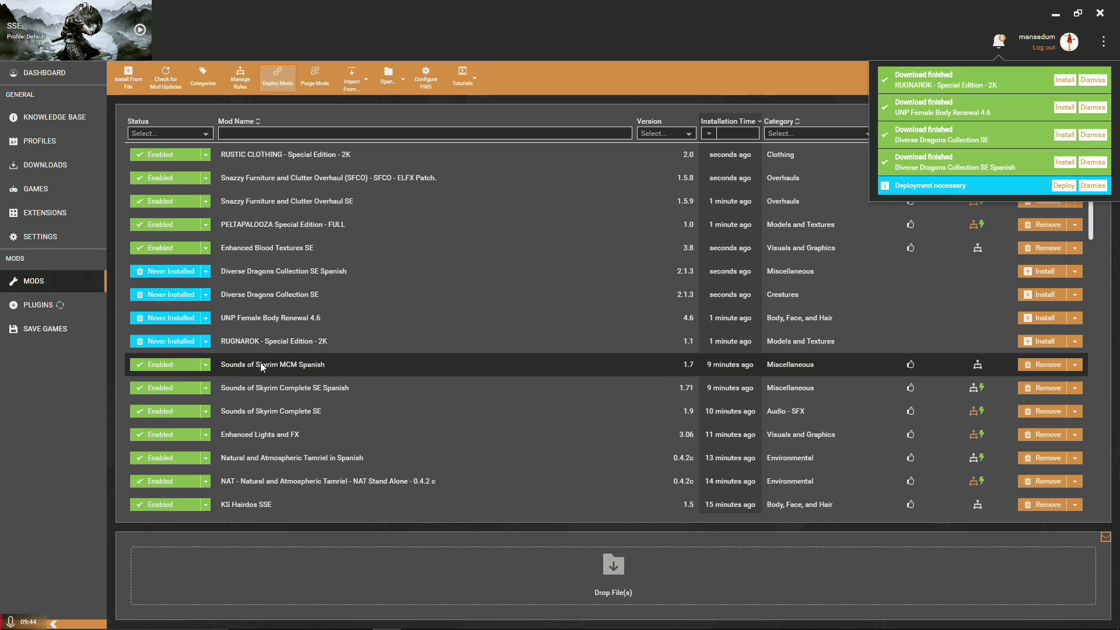
Install and enable RUGNAROK - Special Edition - 2K, saving rules that load Enhanced Lights and FX and A. Noble Skyrim - FULL PACK_2K before it.
{"action": "left_click", "coordinate": [1041, 341]}
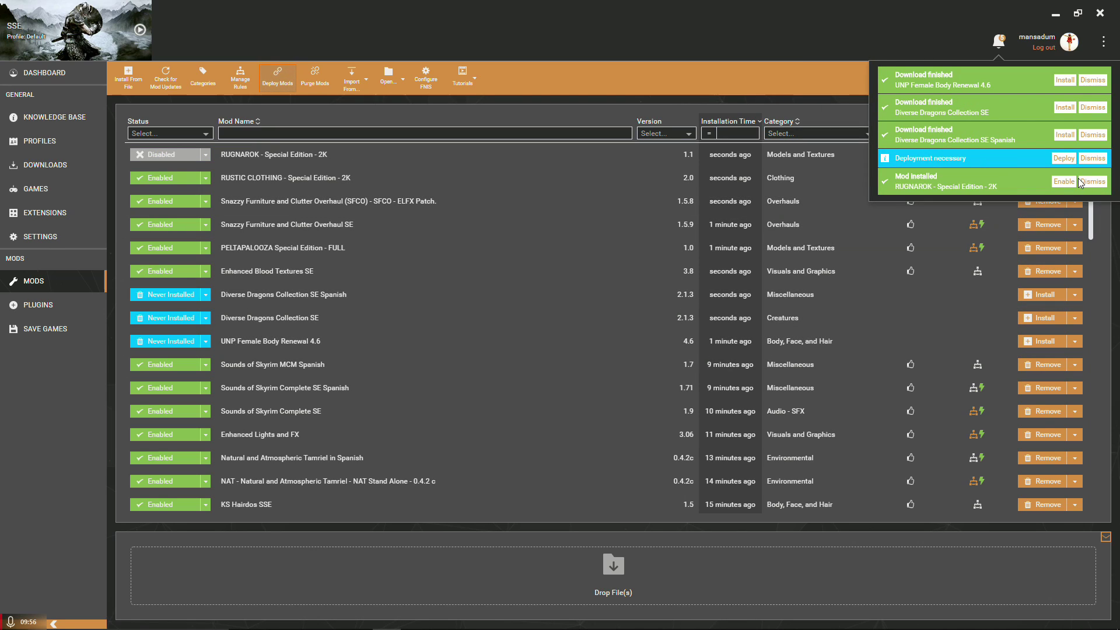
{"action": "left_click", "coordinate": [1075, 182]}
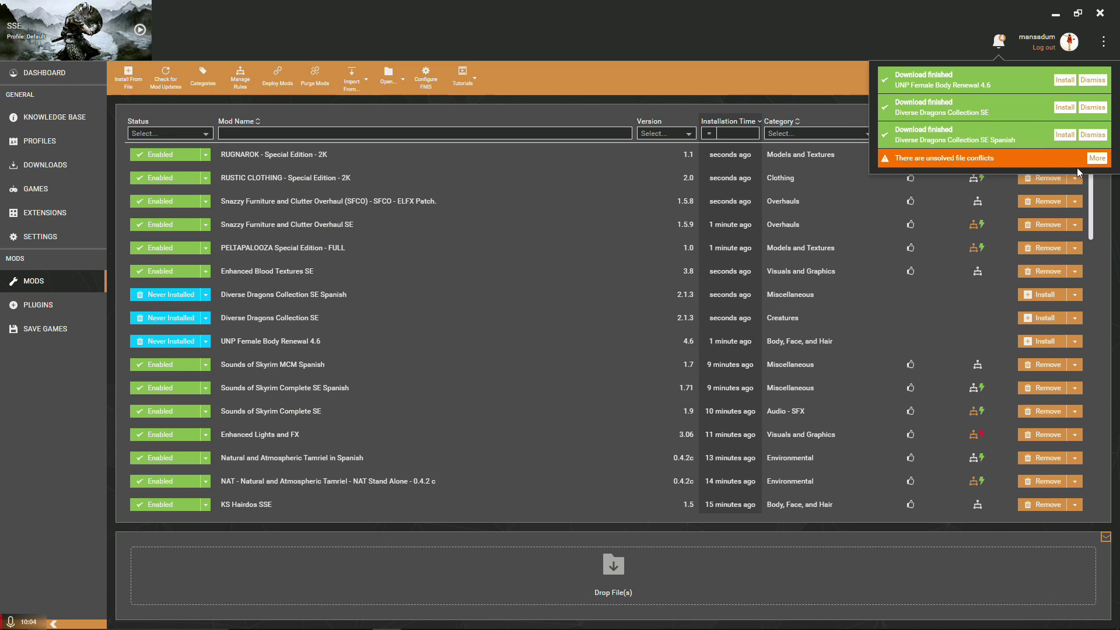
{"action": "left_click", "coordinate": [1096, 159]}
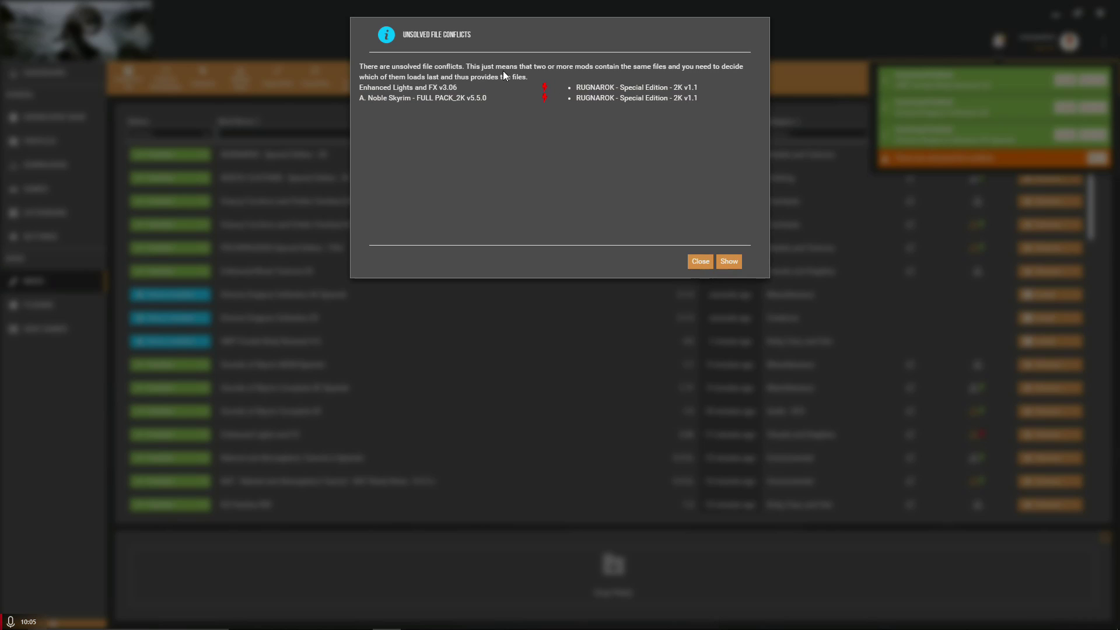
{"action": "left_click", "coordinate": [730, 262]}
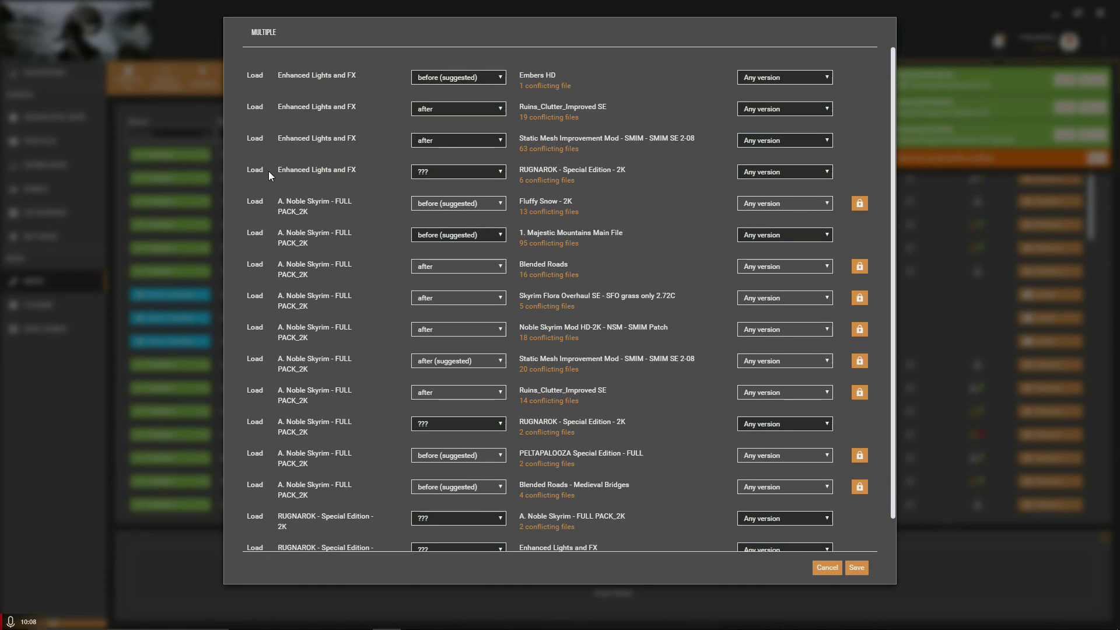
{"action": "left_click", "coordinate": [434, 171]}
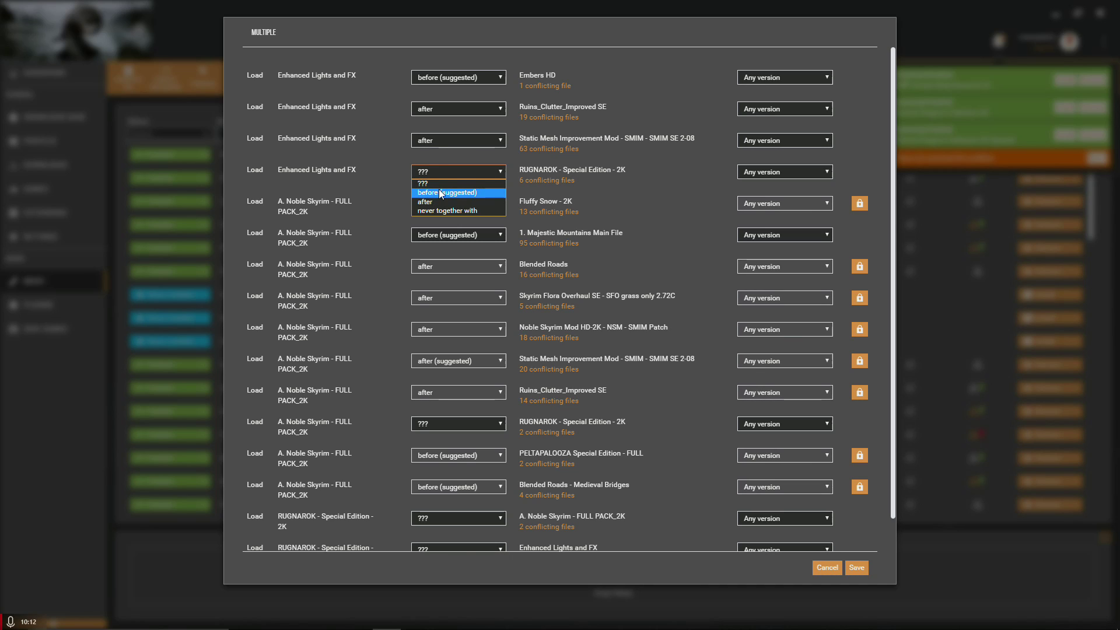
{"action": "left_click", "coordinate": [439, 190]}
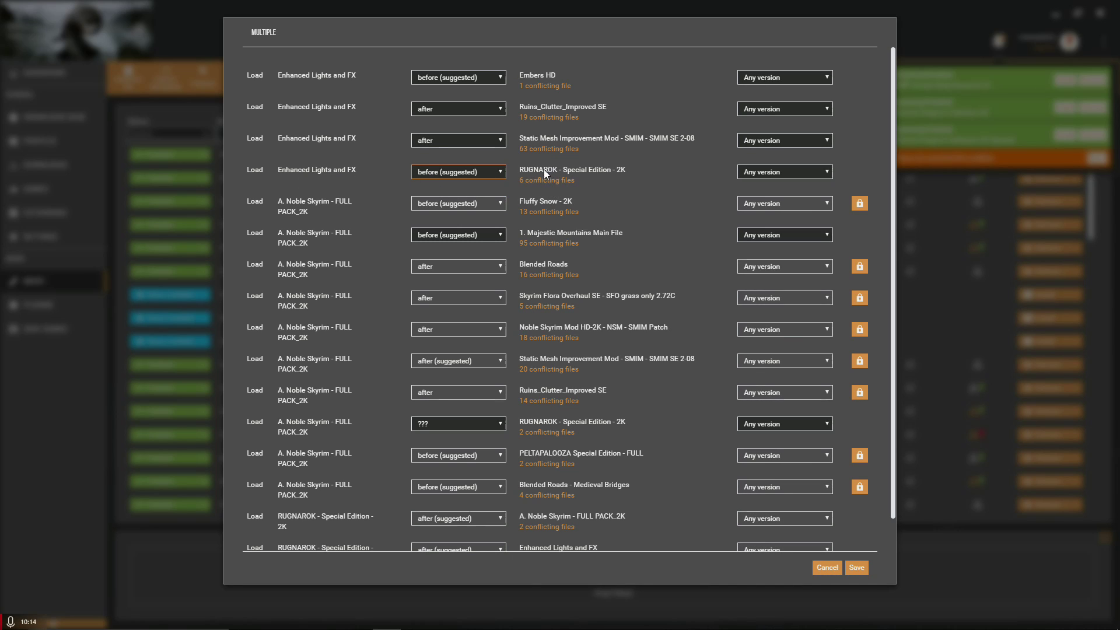
{"action": "scroll", "coordinate": [253, 390], "scroll_direction": "down", "scroll_amount": 1}
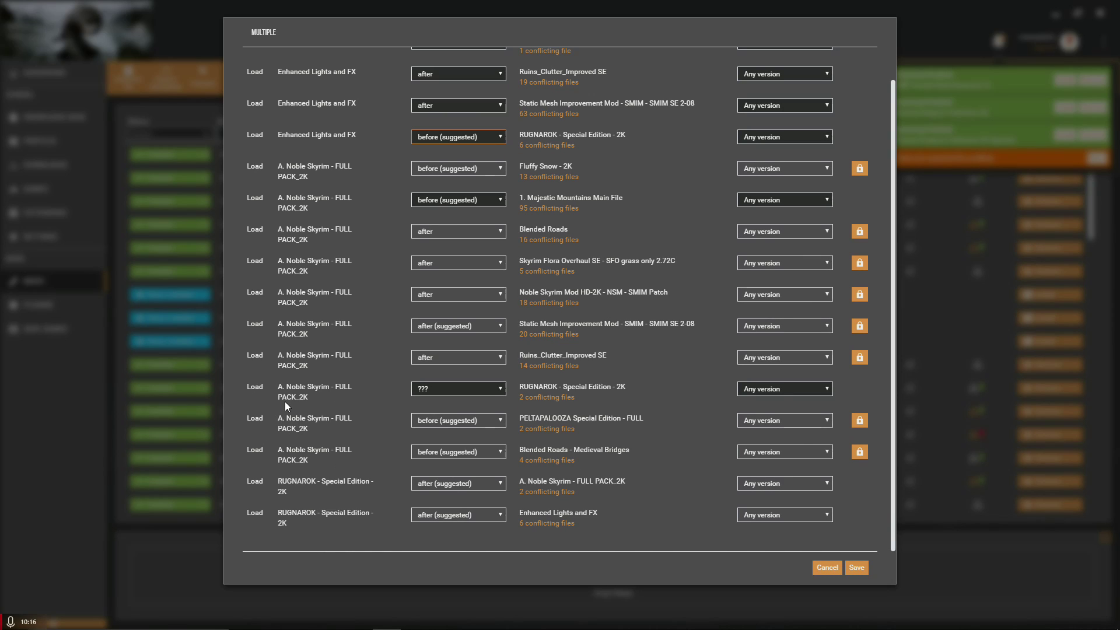
{"action": "left_click", "coordinate": [439, 387]}
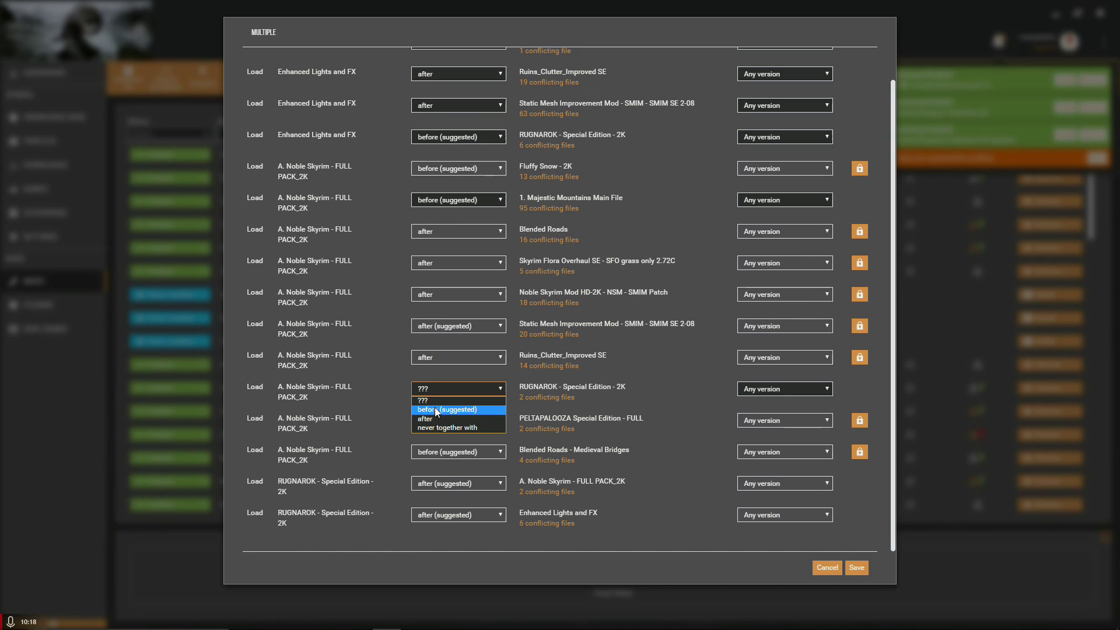
{"action": "left_click", "coordinate": [436, 409]}
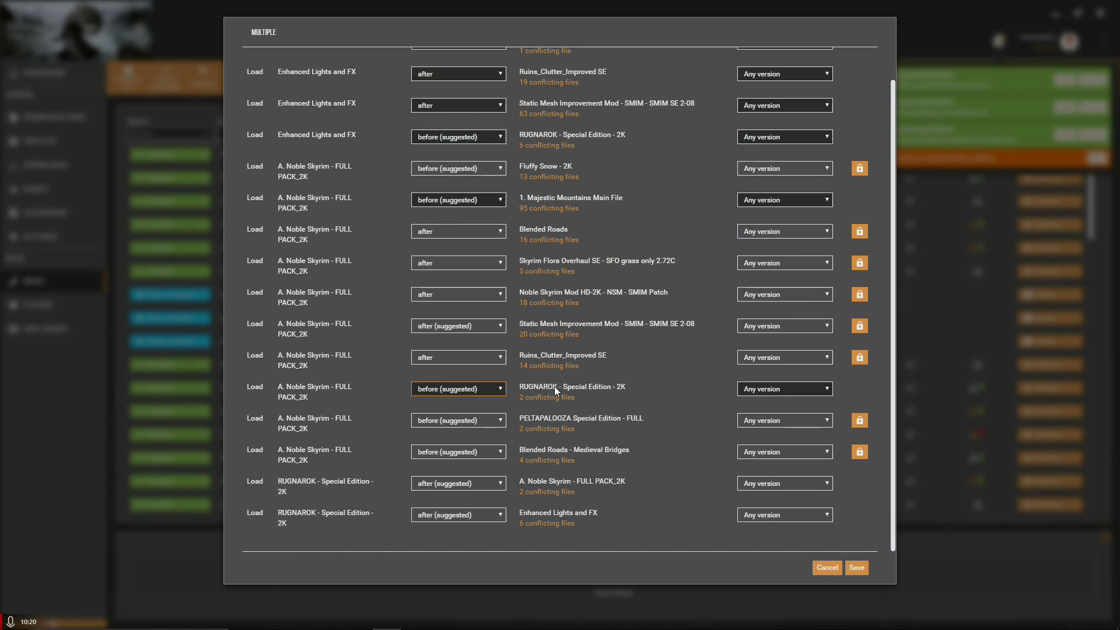
{"action": "scroll", "coordinate": [494, 360], "scroll_direction": "up", "scroll_amount": 1}
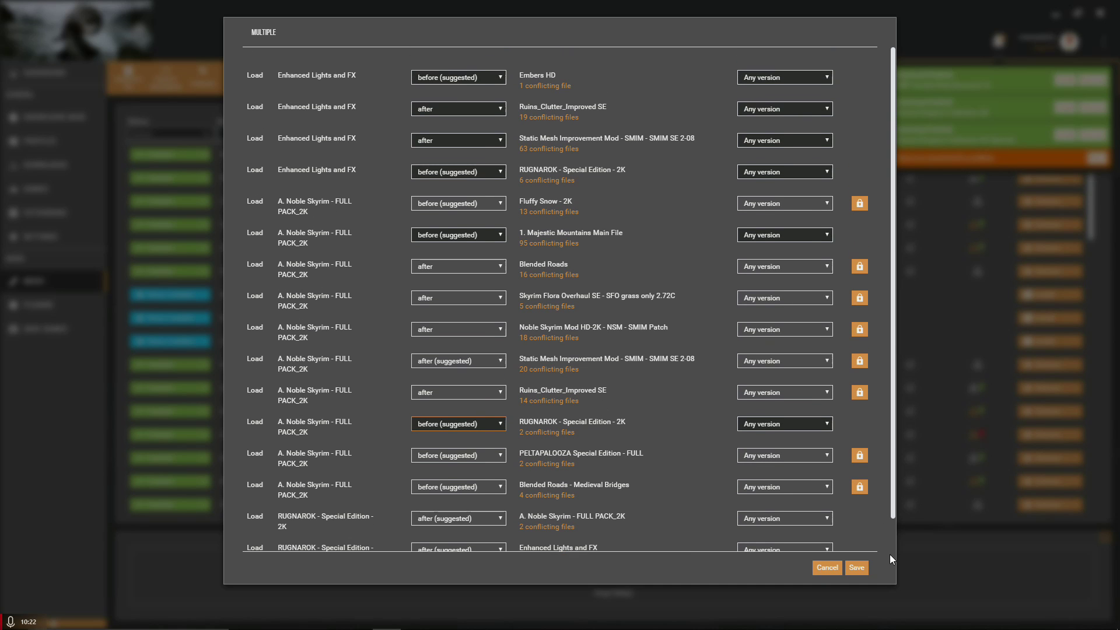
{"action": "left_click", "coordinate": [856, 567]}
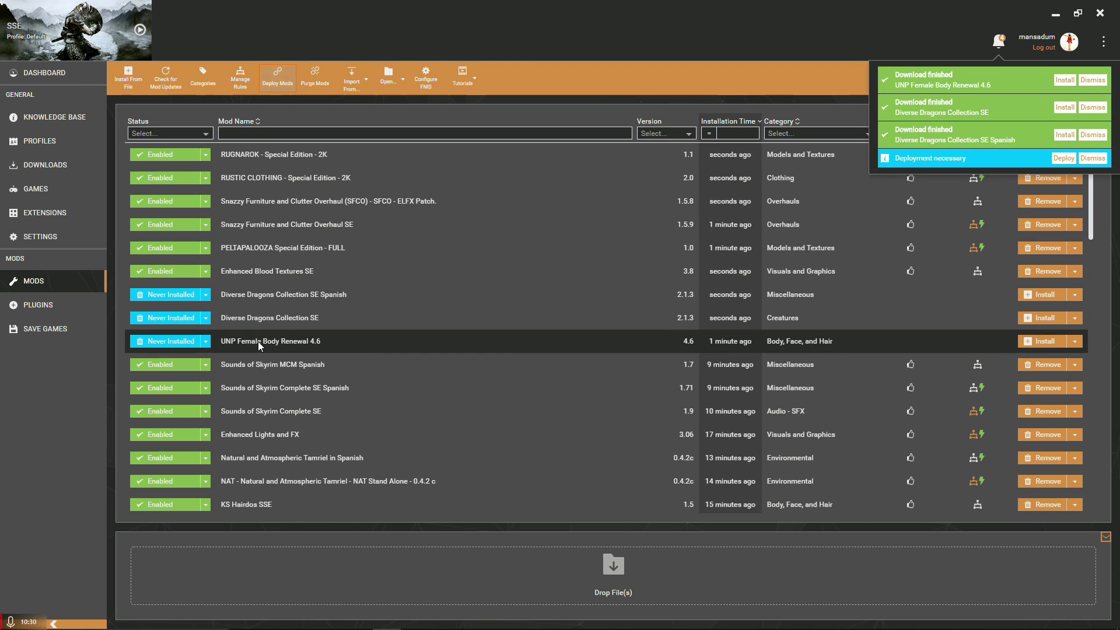
Start installing UNP Female Body Renewal 4.6 with the Skinny body type, HDT-SMP and 2k Body Diffuse Maps.
{"action": "left_click", "coordinate": [1044, 343]}
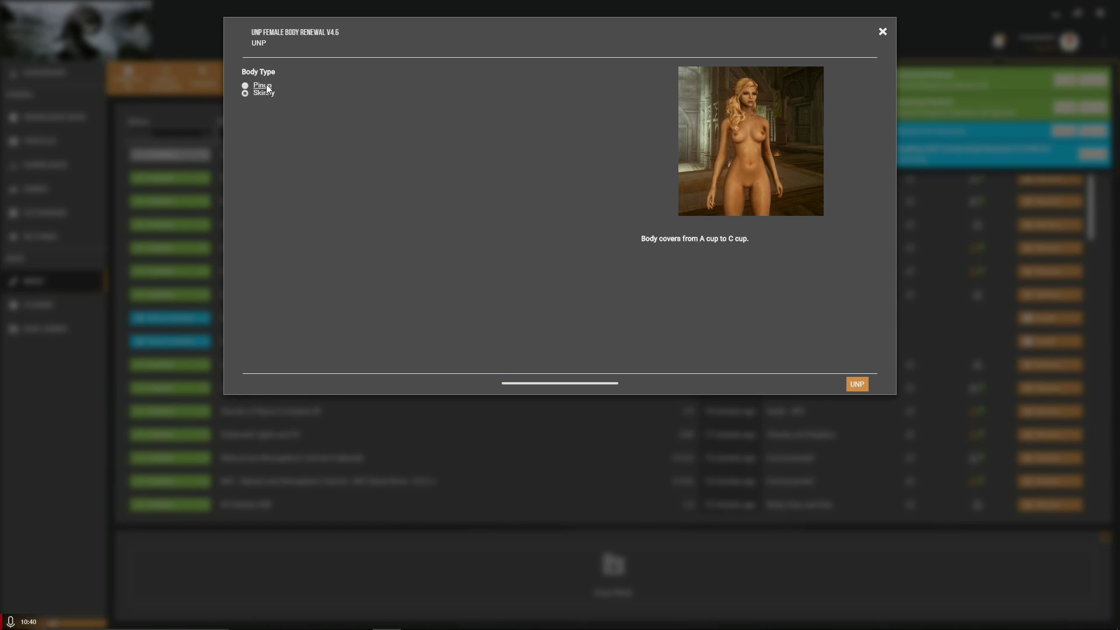
{"action": "left_click", "coordinate": [859, 384]}
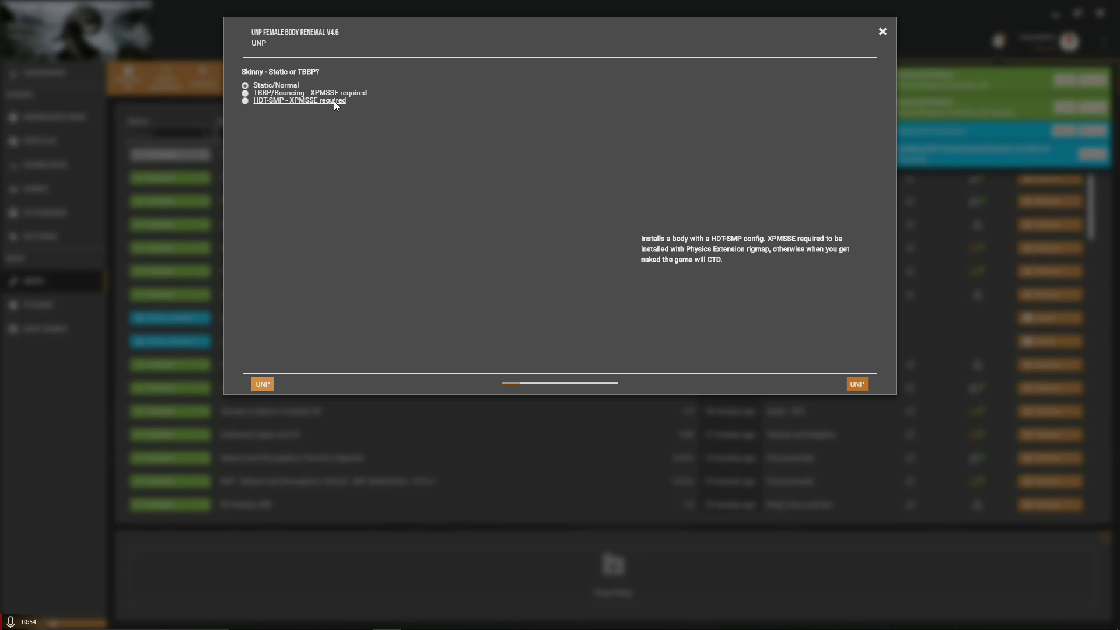
{"action": "left_click", "coordinate": [327, 100]}
{"action": "left_click", "coordinate": [857, 384]}
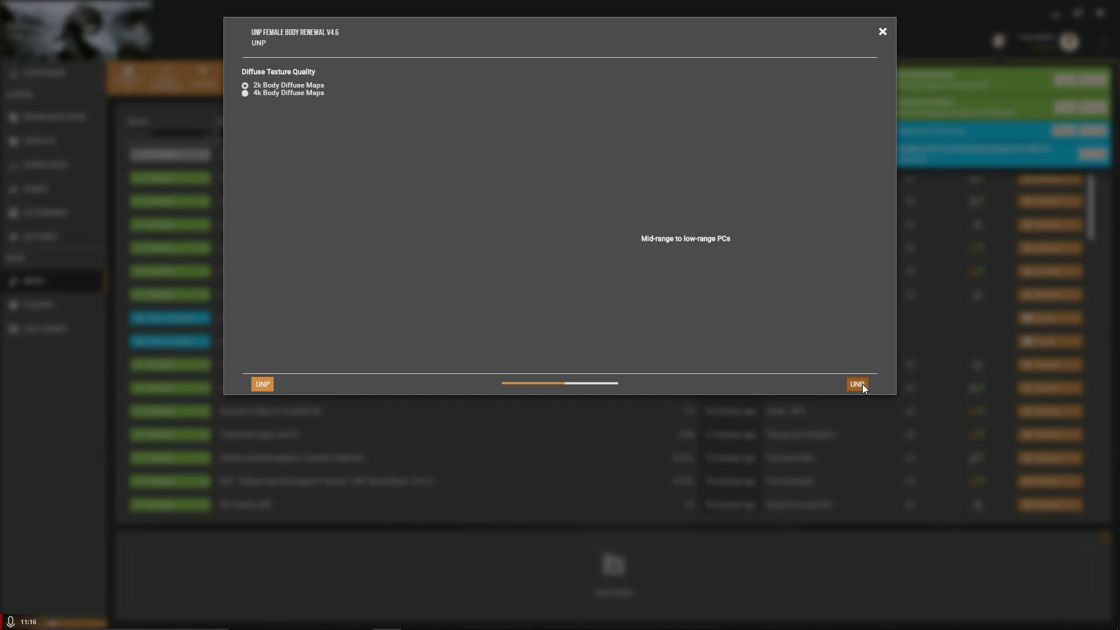
{"action": "left_click", "coordinate": [862, 384]}
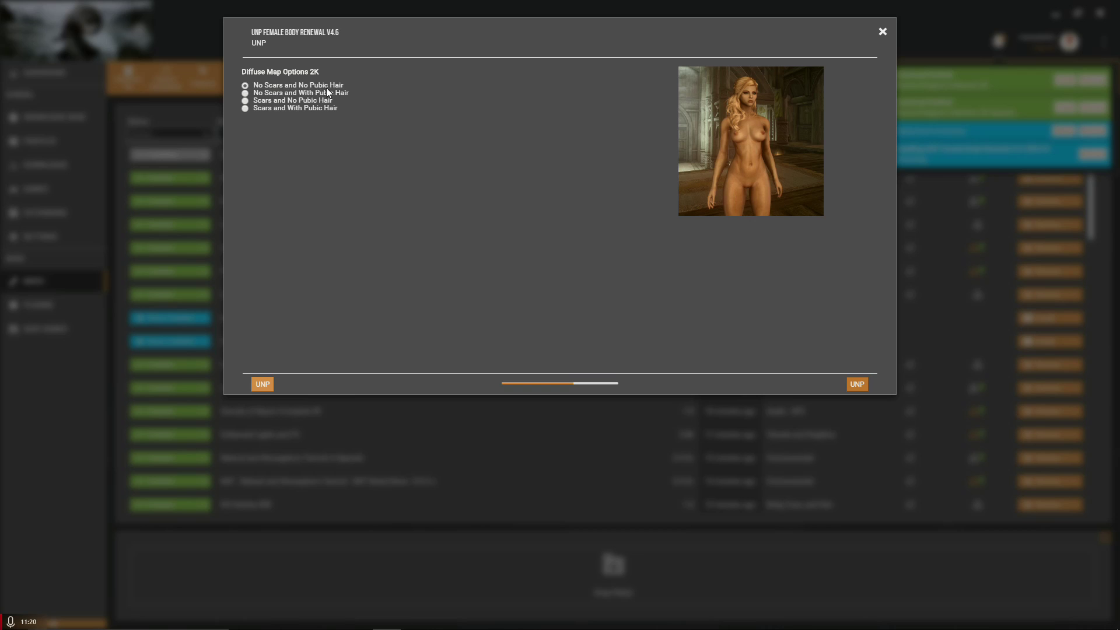
Complete the UNP Female Body Renewal installer with Scars and With Pubic Hair, Smooth normal map and Default specular map, without SG Female Eyebrows.
{"action": "left_click", "coordinate": [268, 92]}
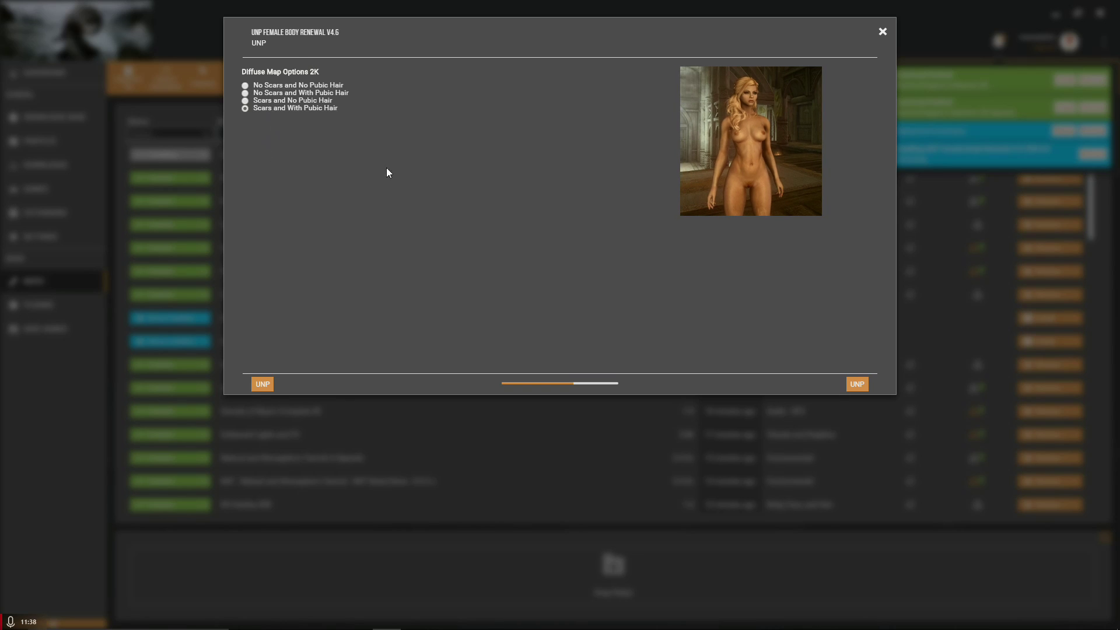
{"action": "left_click", "coordinate": [857, 384]}
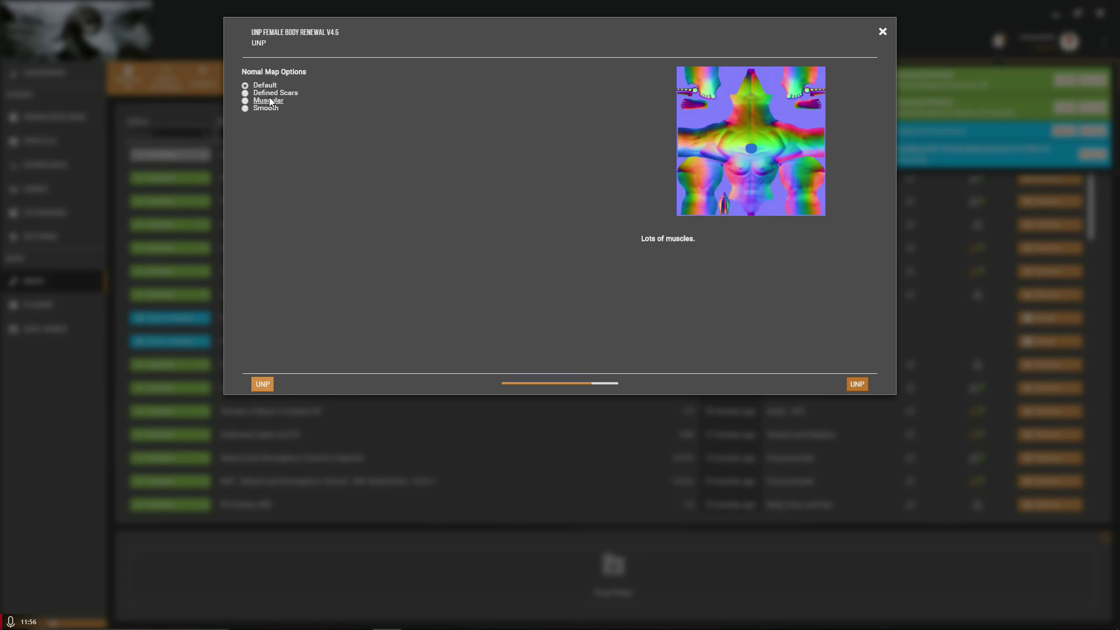
{"action": "left_click", "coordinate": [270, 94]}
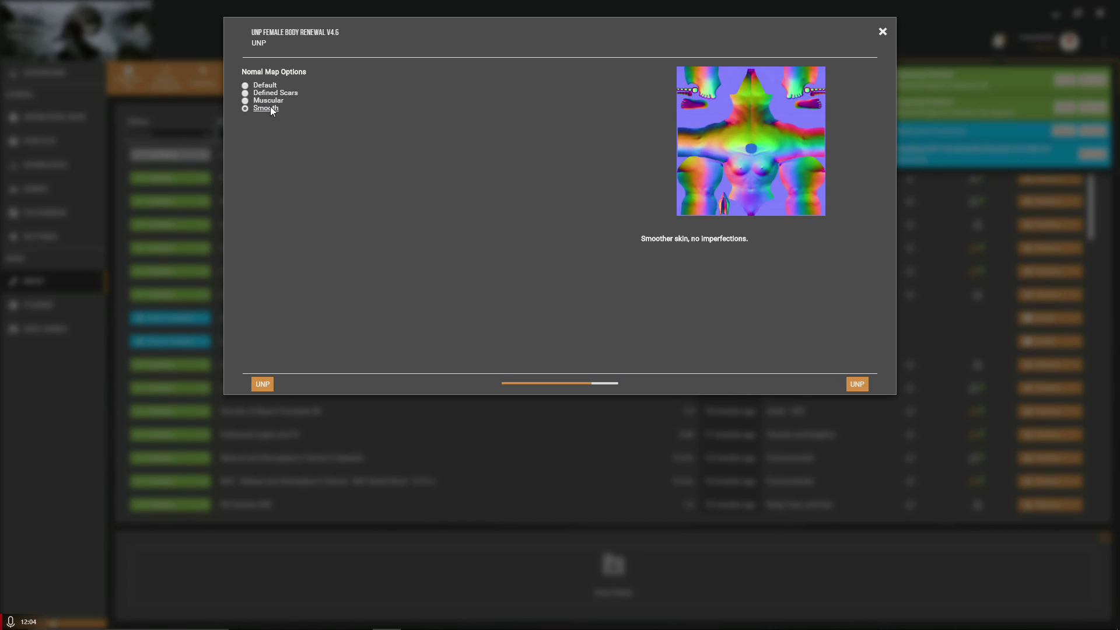
{"action": "left_click", "coordinate": [858, 384]}
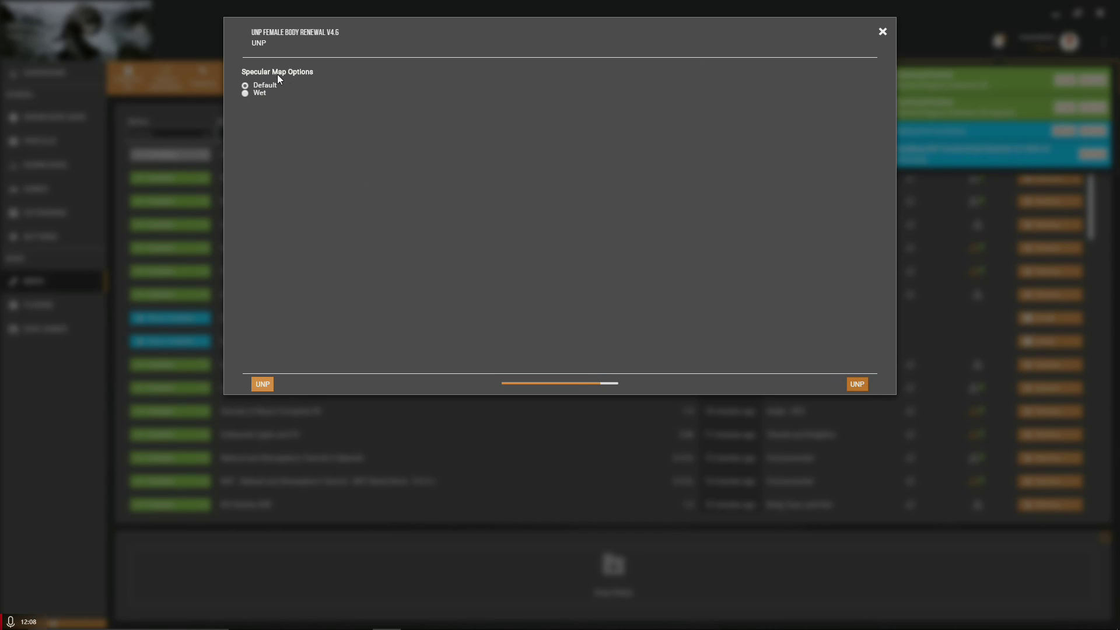
{"action": "left_click", "coordinate": [857, 385]}
{"action": "left_click", "coordinate": [858, 385]}
{"action": "mouse_move", "coordinate": [268, 82]}
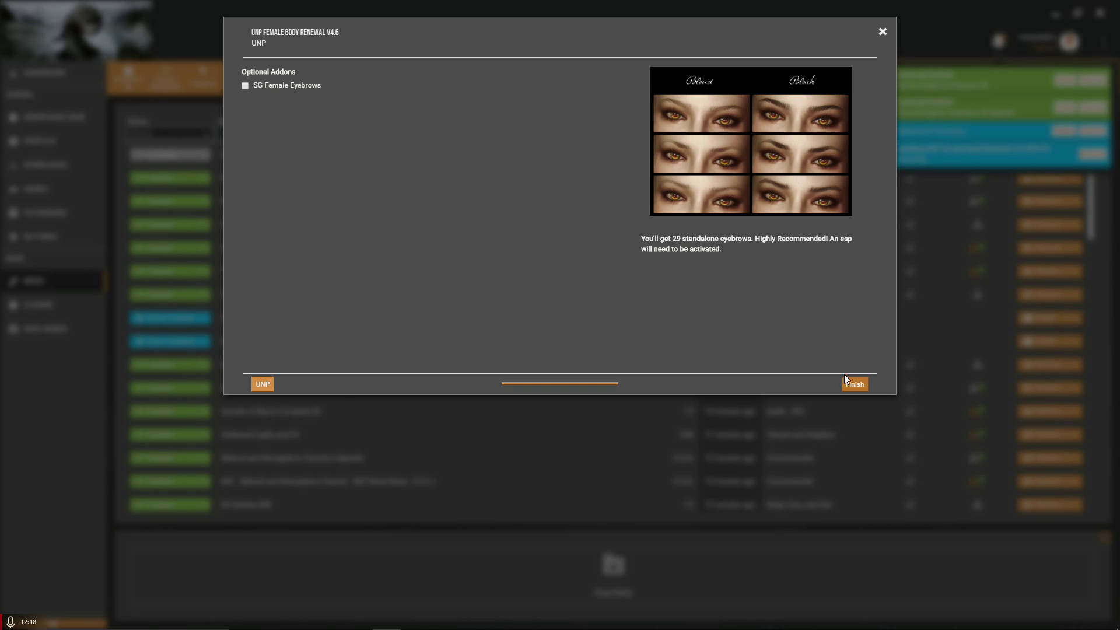
{"action": "left_click", "coordinate": [856, 385]}
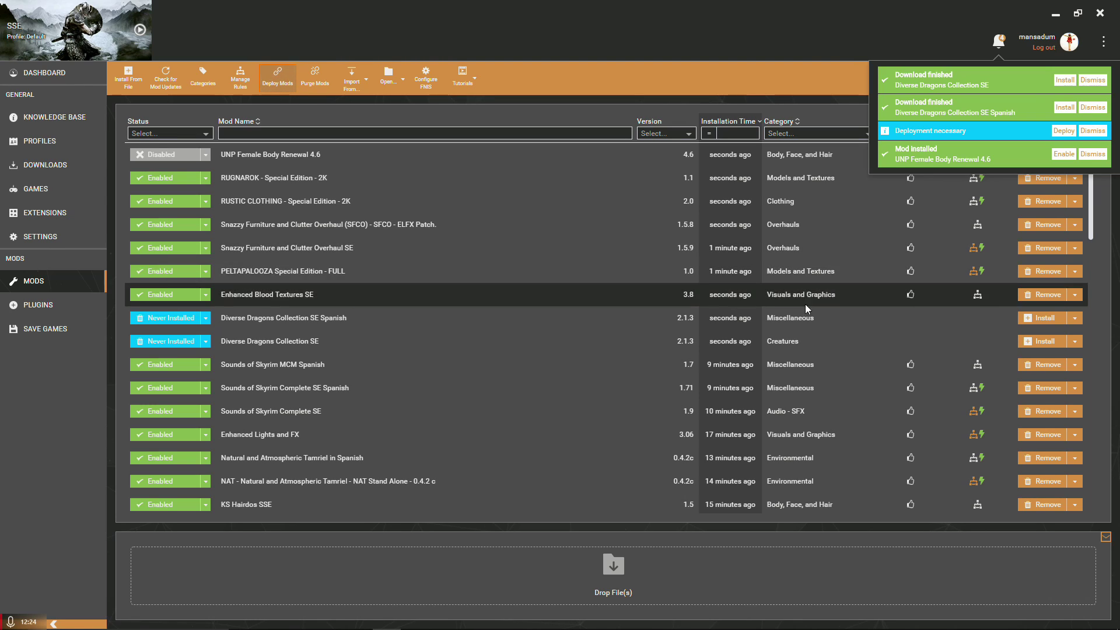
Enable UNP Female Body Renewal 4.6, save a rule loading Total Character Makeover 1.2 before it, and deploy.
{"action": "left_click", "coordinate": [1064, 154]}
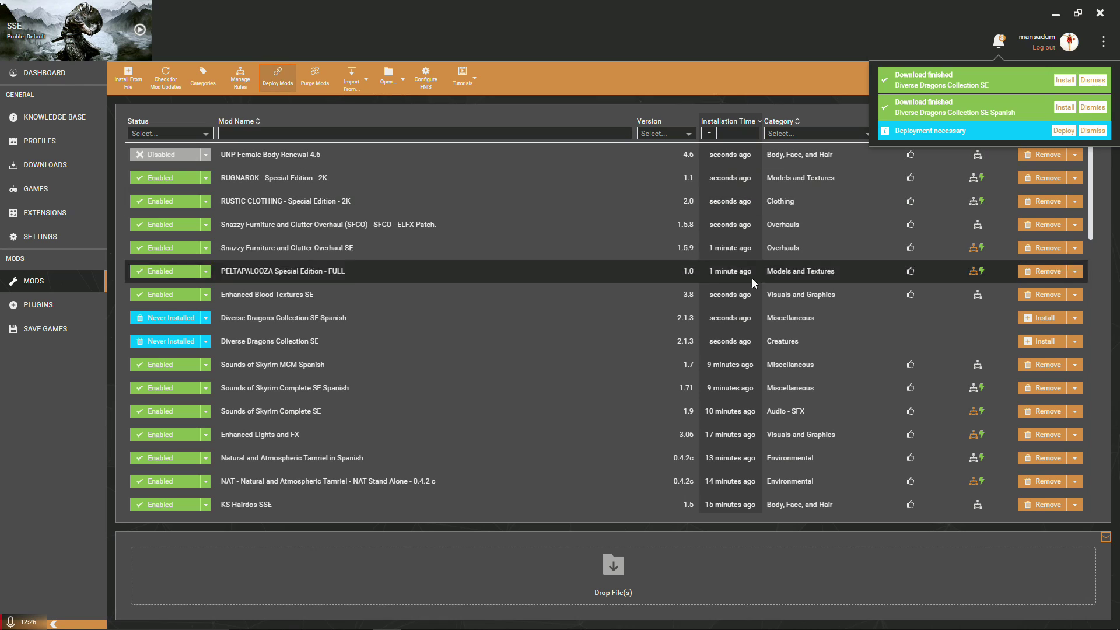
{"action": "left_click", "coordinate": [1064, 130]}
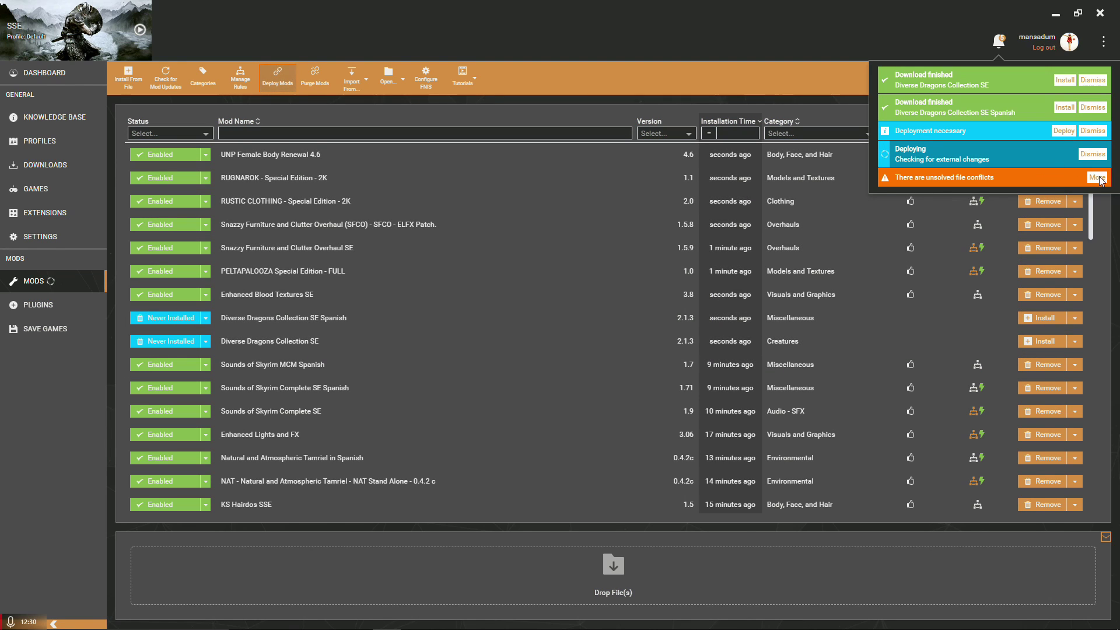
{"action": "left_click", "coordinate": [1096, 177]}
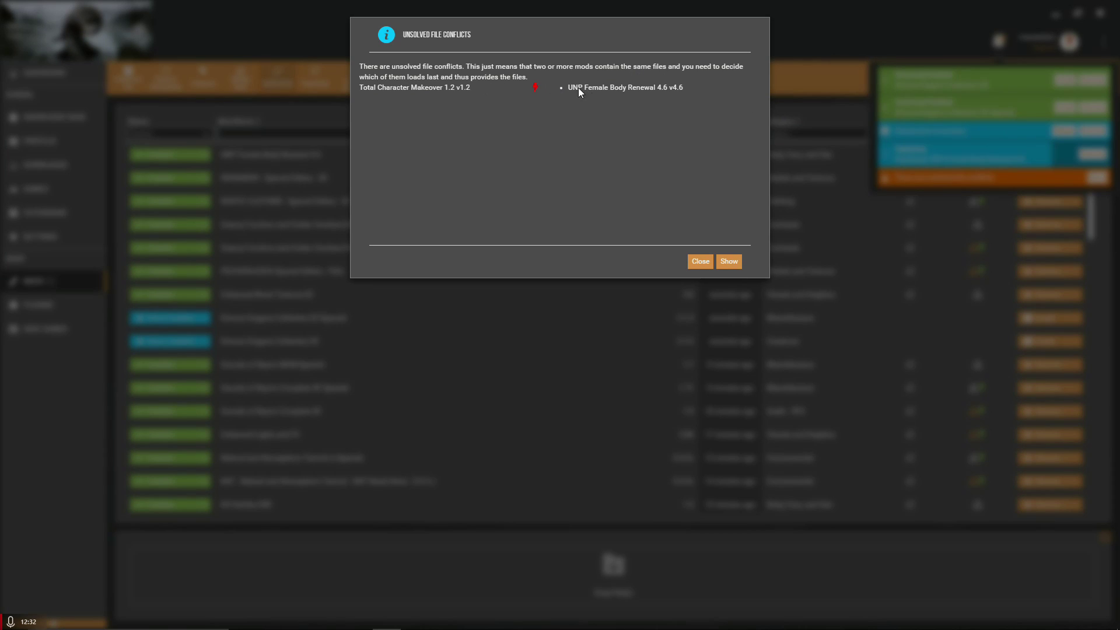
{"action": "left_click", "coordinate": [729, 261]}
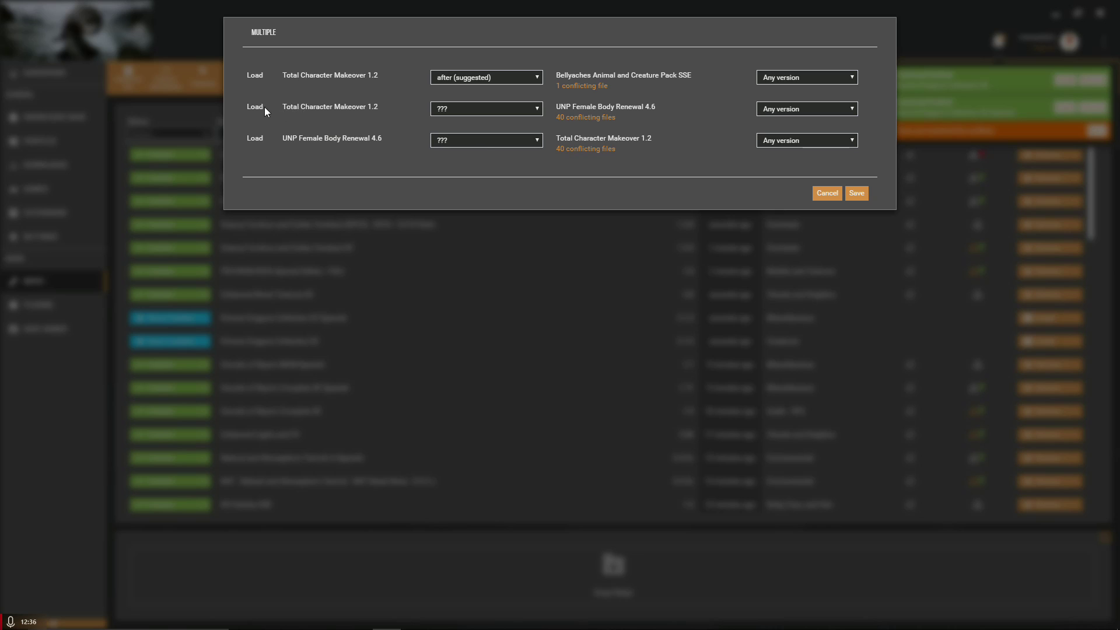
{"action": "left_click", "coordinate": [471, 107]}
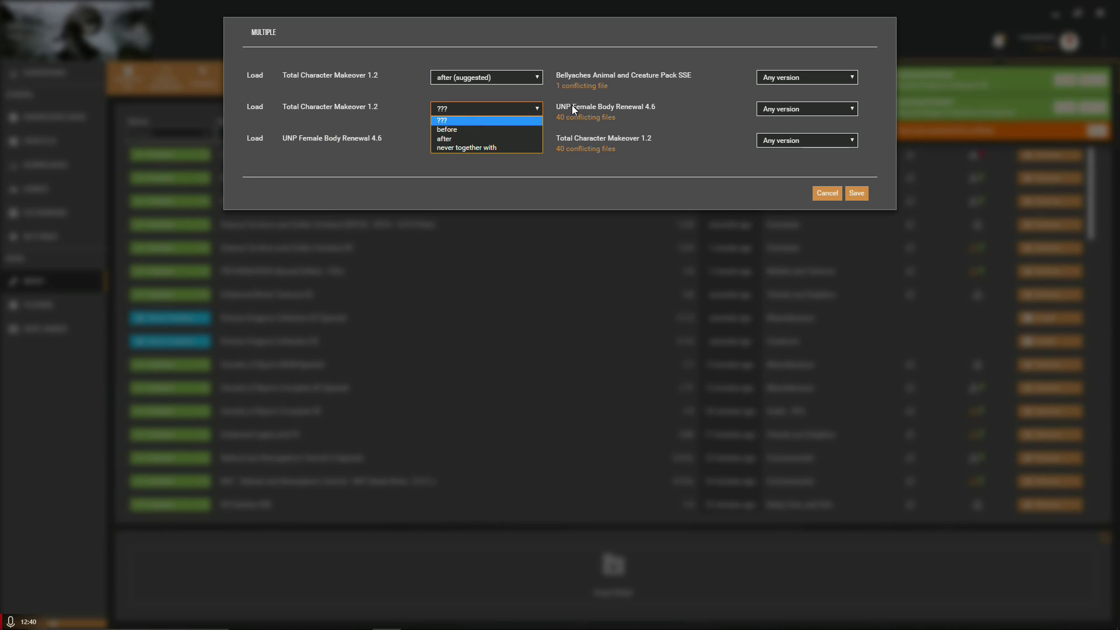
{"action": "left_click", "coordinate": [474, 129]}
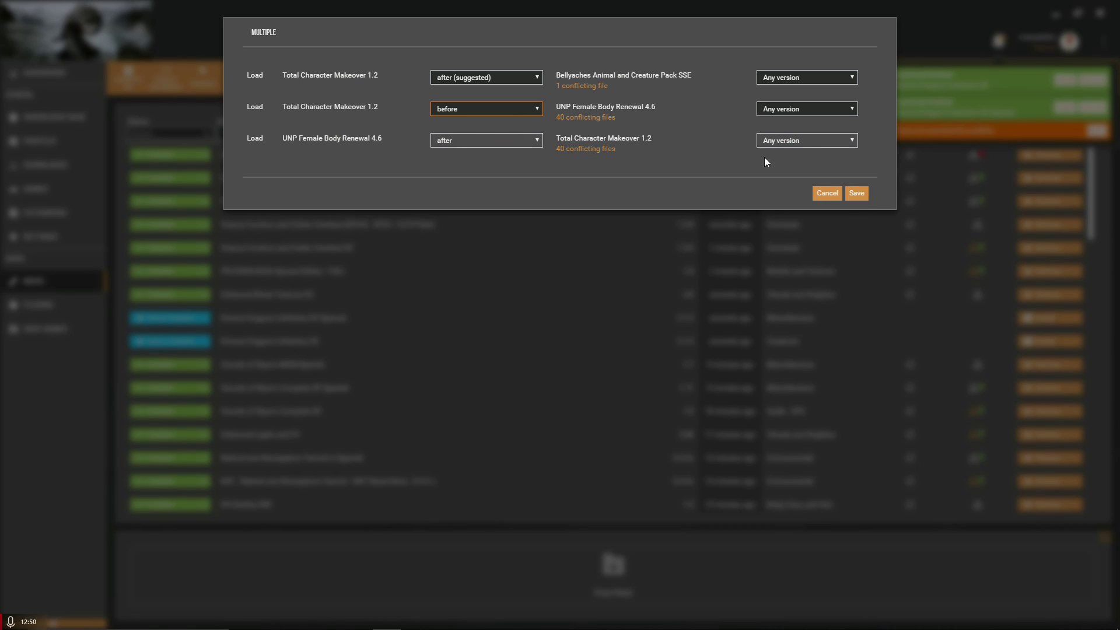
{"action": "left_click", "coordinate": [857, 194]}
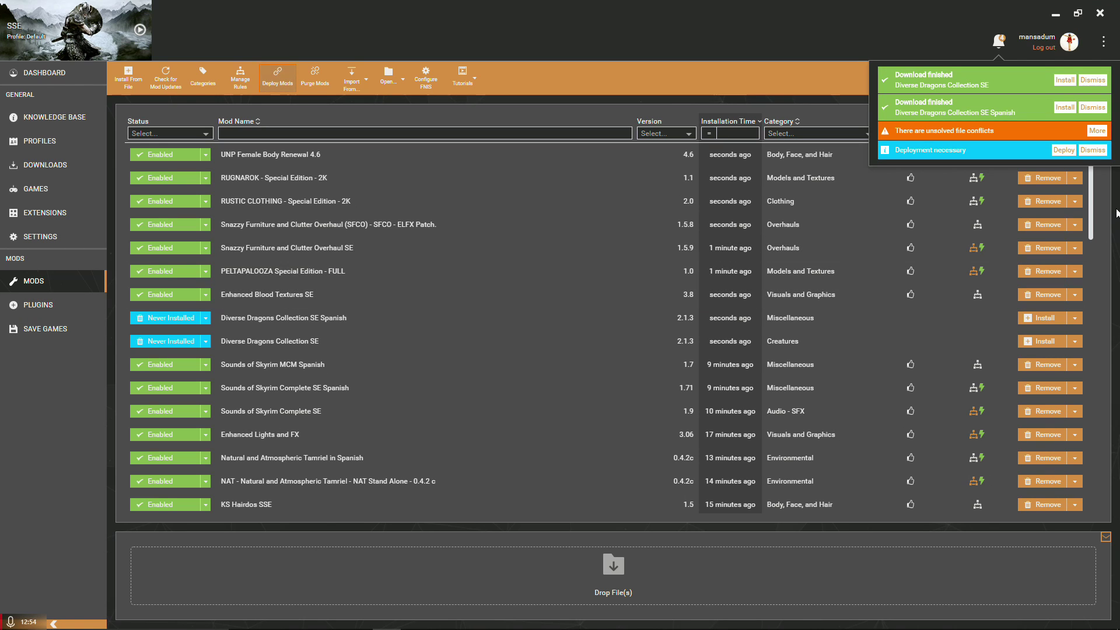
{"action": "left_click", "coordinate": [1065, 150]}
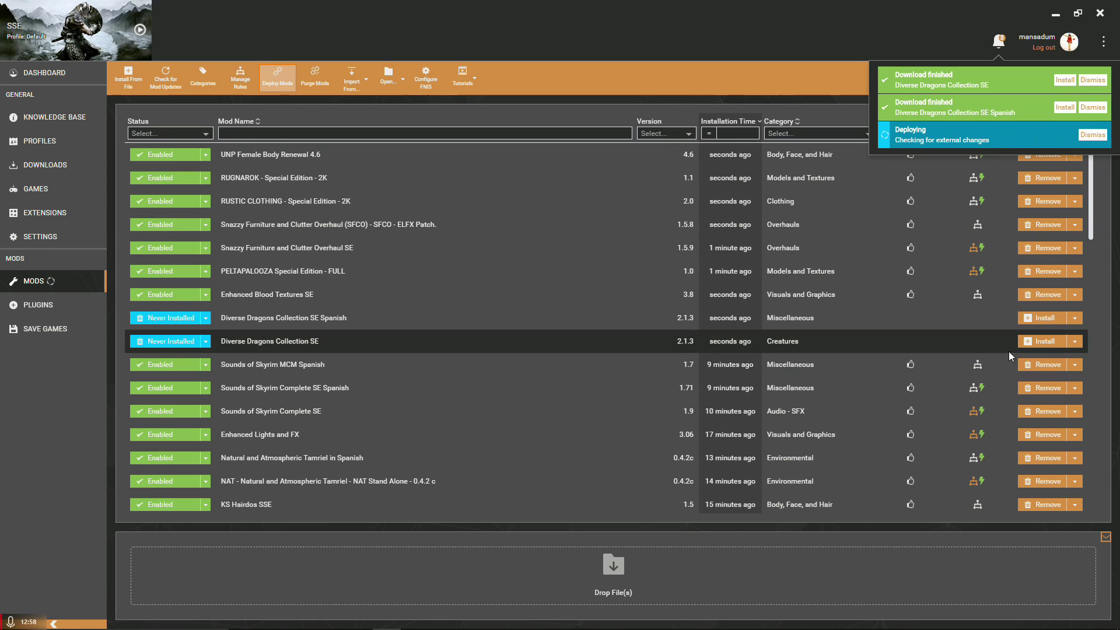
Install Diverse Dragons Collection SE and its Spanish translation, with the base mod set to load before the translation, and deploy.
{"action": "left_click", "coordinate": [1046, 342]}
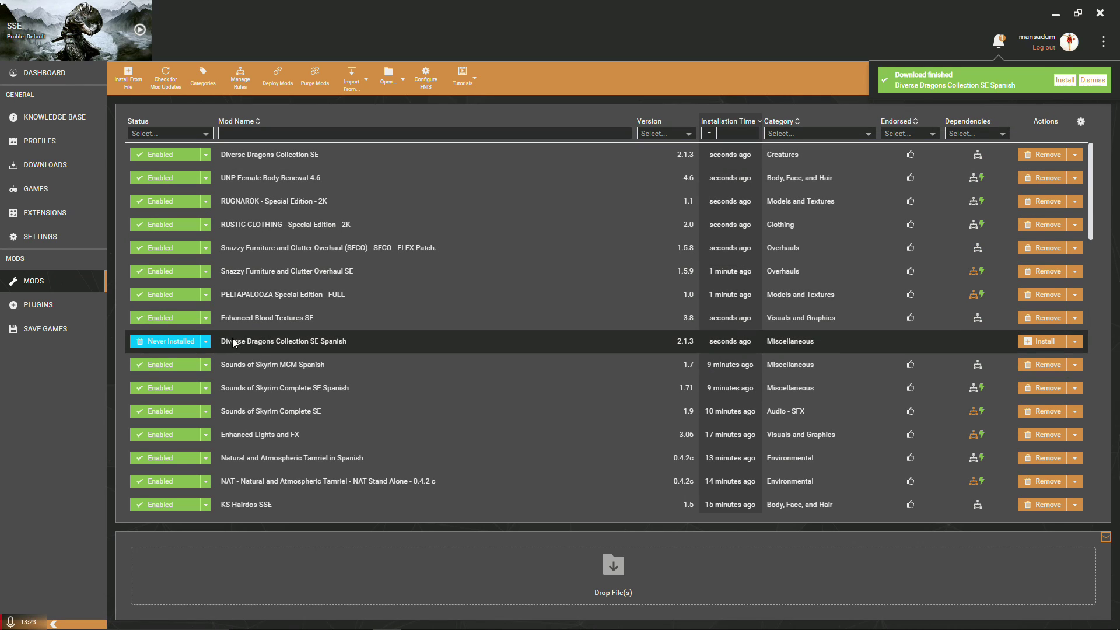
{"action": "left_click", "coordinate": [1044, 342]}
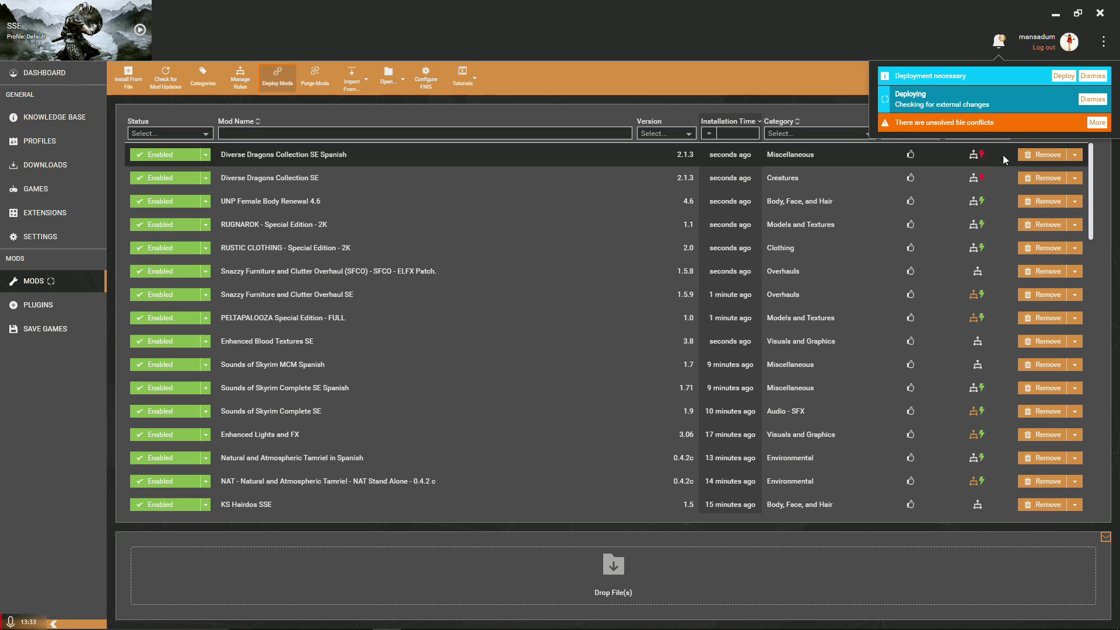
{"action": "left_click", "coordinate": [1096, 123]}
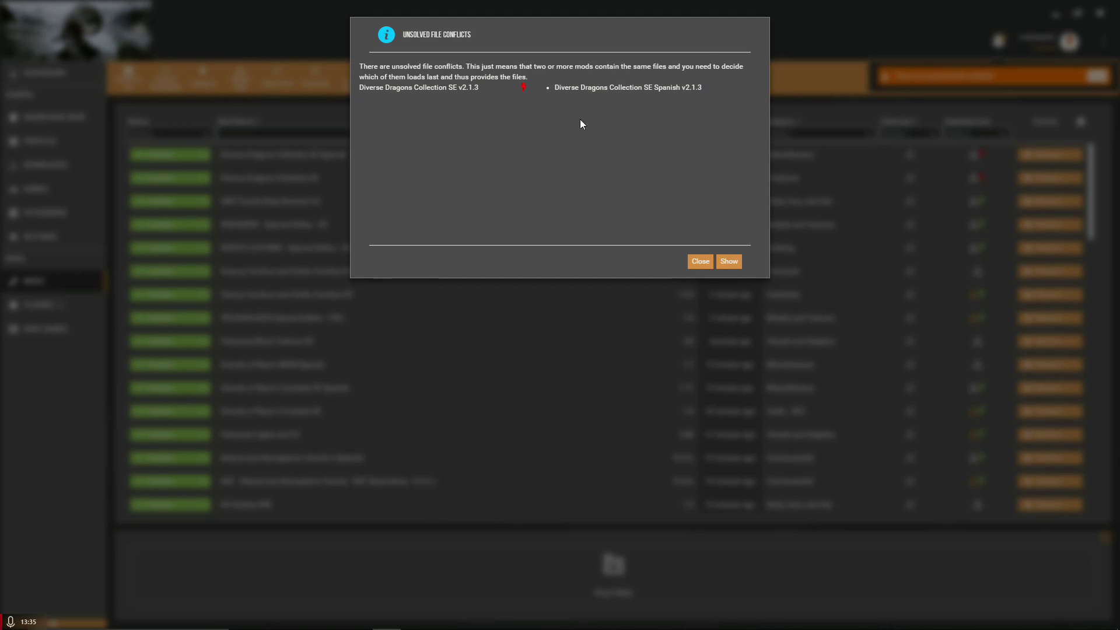
{"action": "left_click", "coordinate": [727, 258]}
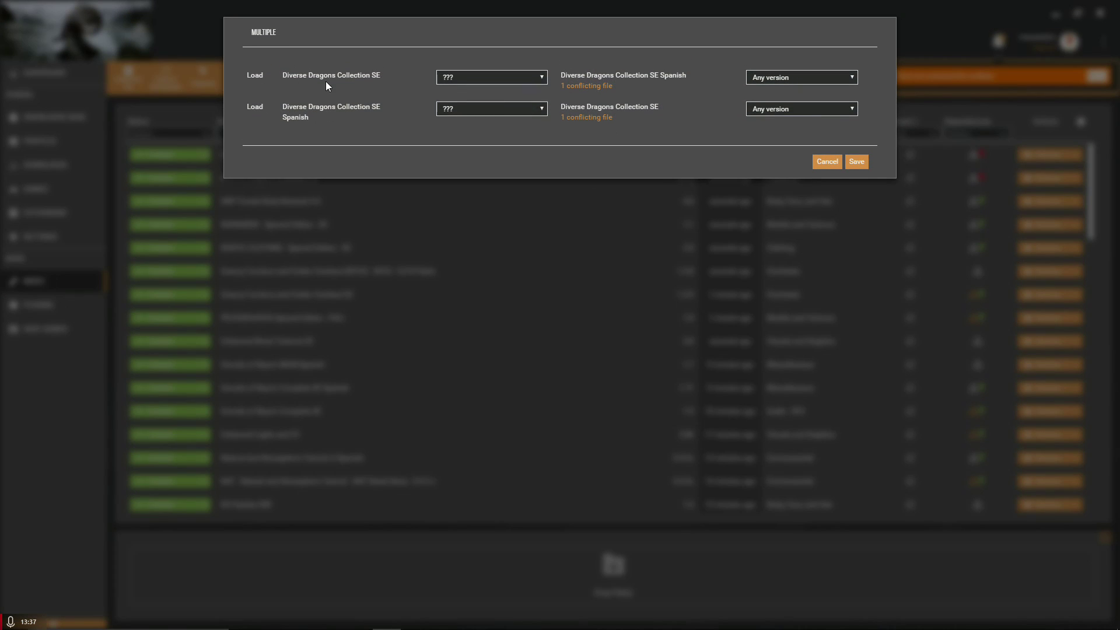
{"action": "left_click", "coordinate": [495, 73]}
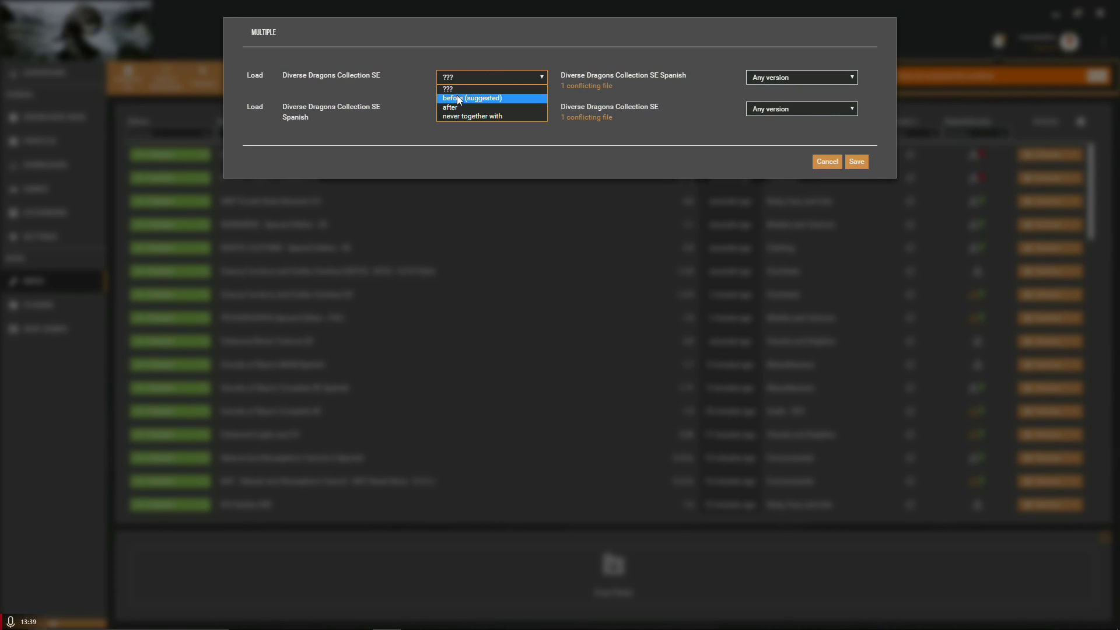
{"action": "left_click", "coordinate": [456, 94]}
{"action": "left_click", "coordinate": [848, 162]}
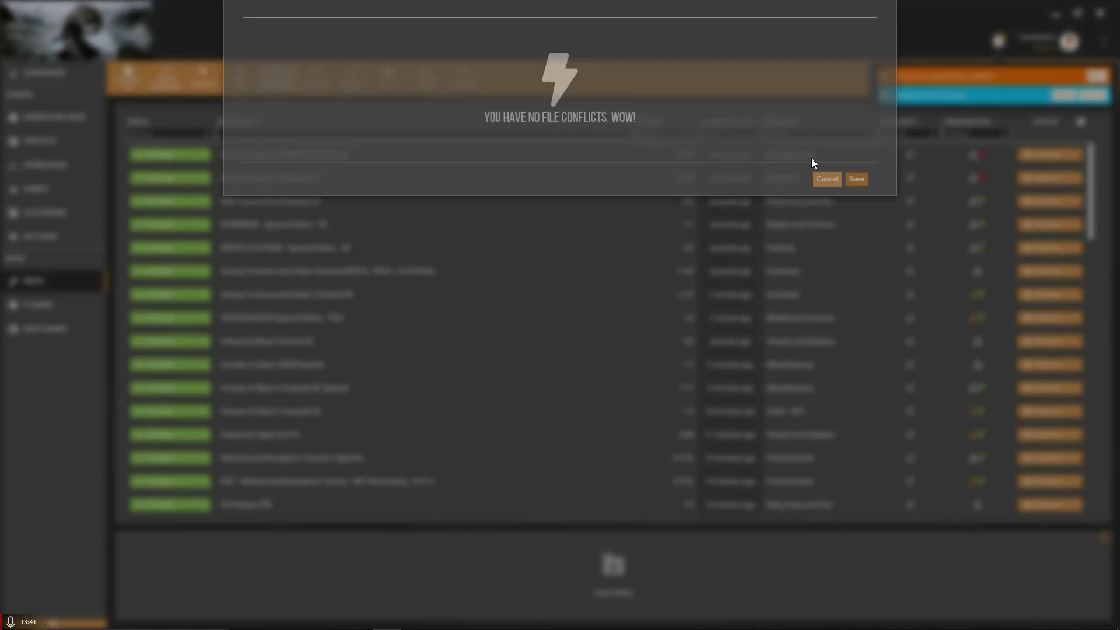
{"action": "left_click", "coordinate": [826, 195]}
{"action": "left_click", "coordinate": [1059, 95]}
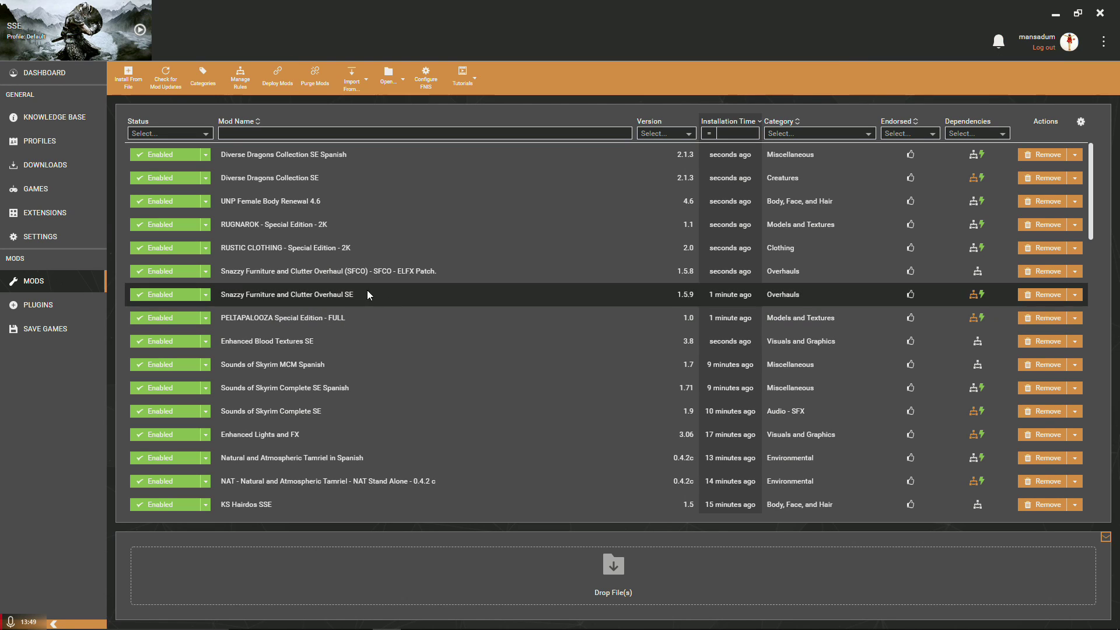
Switch to the browser and send the optional Fluffy Snow - Blended Roads Patch to the mod manager for download.
{"action": "left_click", "coordinate": [273, 619]}
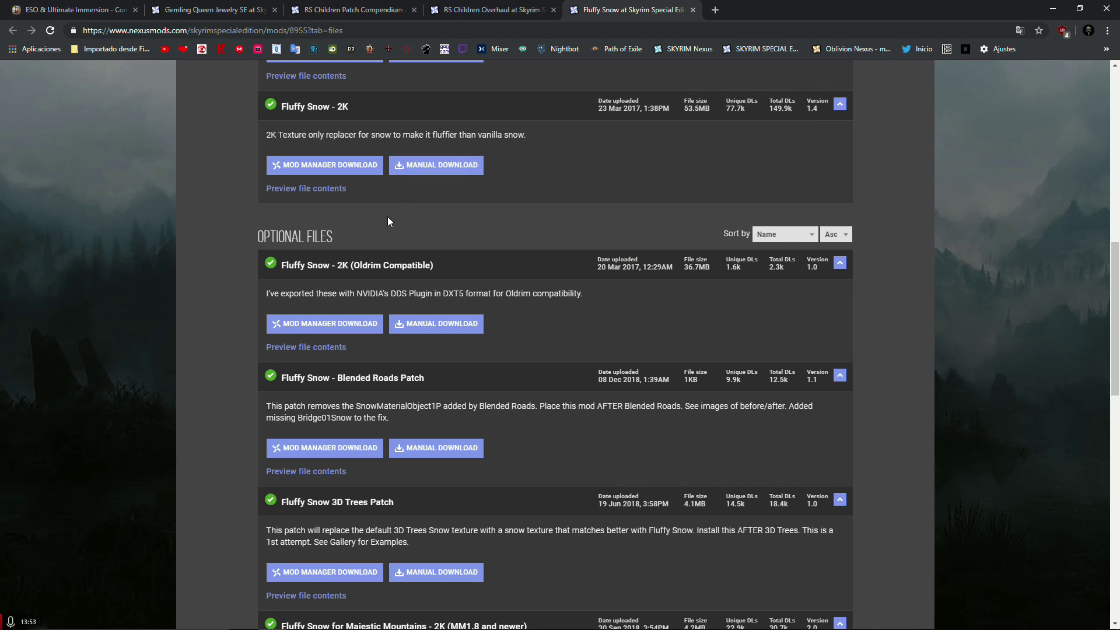
{"action": "scroll", "coordinate": [370, 246], "scroll_direction": "down", "scroll_amount": 1}
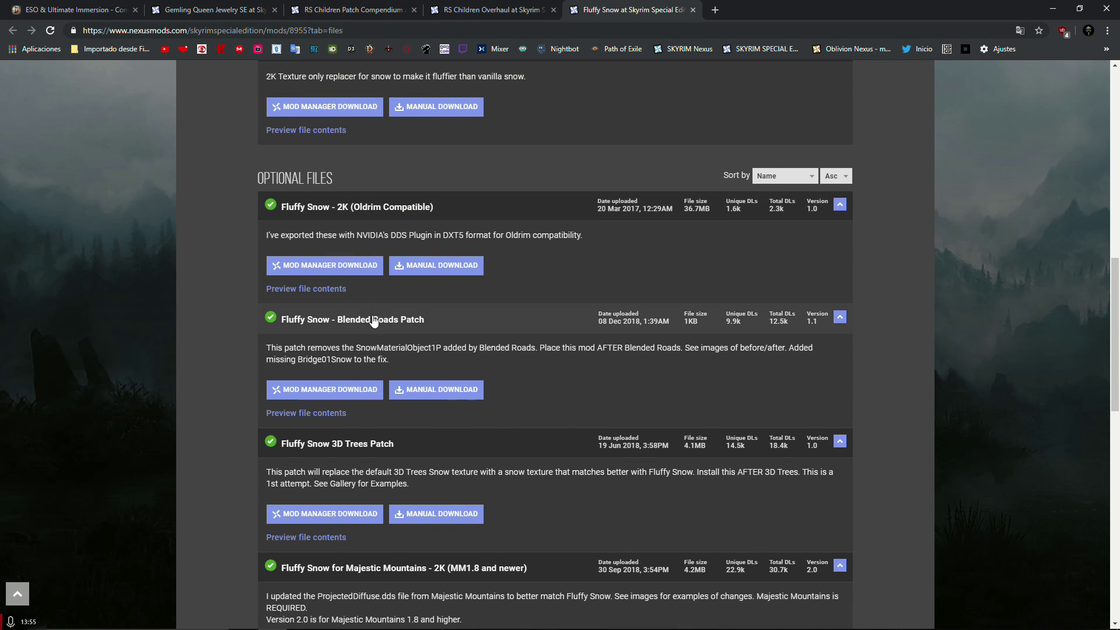
{"action": "left_click", "coordinate": [317, 389]}
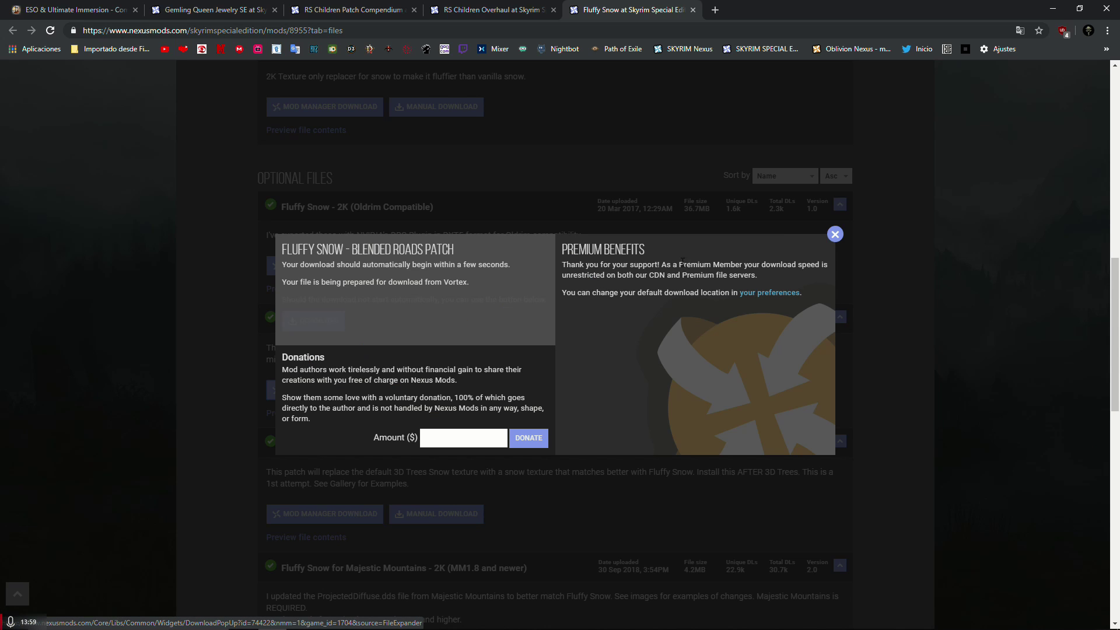
{"action": "left_click", "coordinate": [835, 234]}
Review the remaining optional Fluffy Snow patches for compatibility with the other installed mods.
{"action": "scroll", "coordinate": [302, 268], "scroll_direction": "down", "scroll_amount": 2}
{"action": "scroll", "coordinate": [302, 268], "scroll_direction": "down", "scroll_amount": 1}
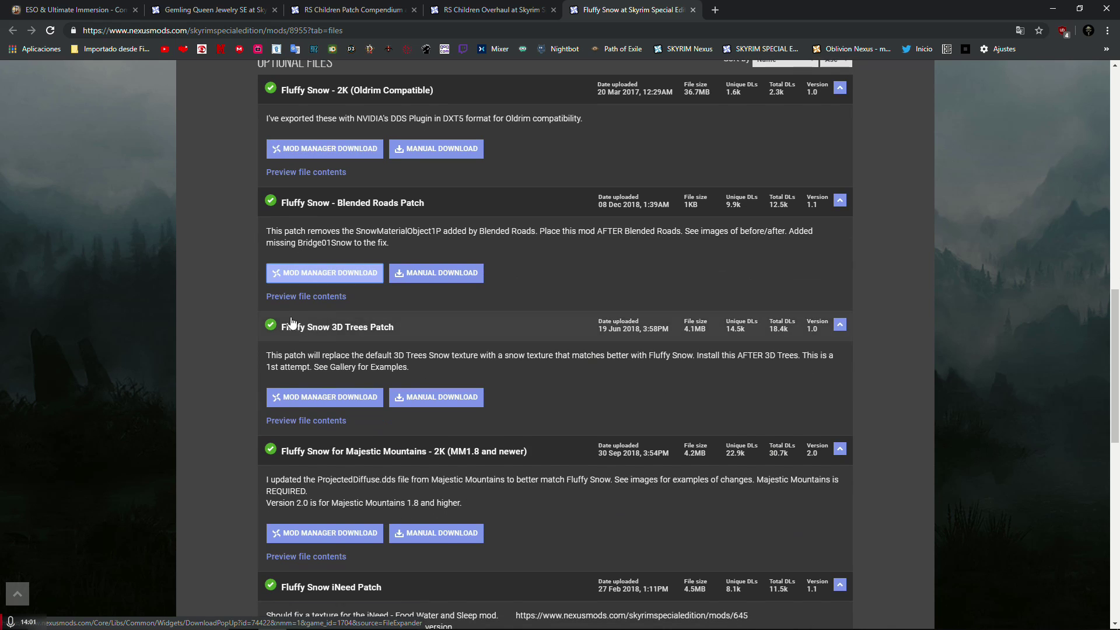
{"action": "scroll", "coordinate": [296, 282], "scroll_direction": "down", "scroll_amount": 2}
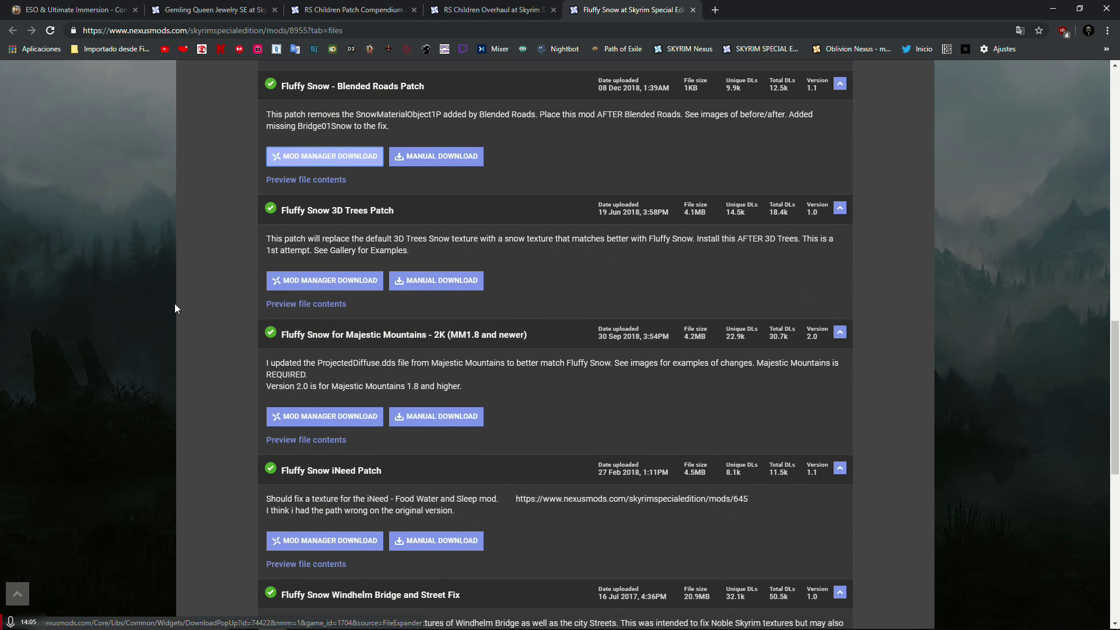
{"action": "scroll", "coordinate": [172, 310], "scroll_direction": "down", "scroll_amount": 4}
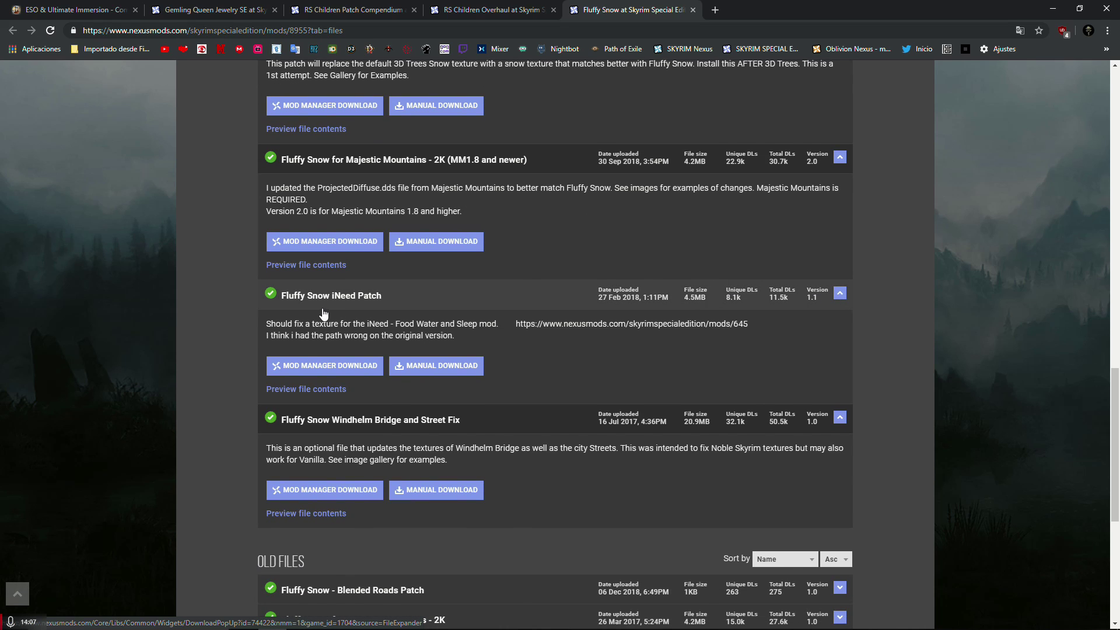
{"action": "scroll", "coordinate": [216, 346], "scroll_direction": "down", "scroll_amount": 1}
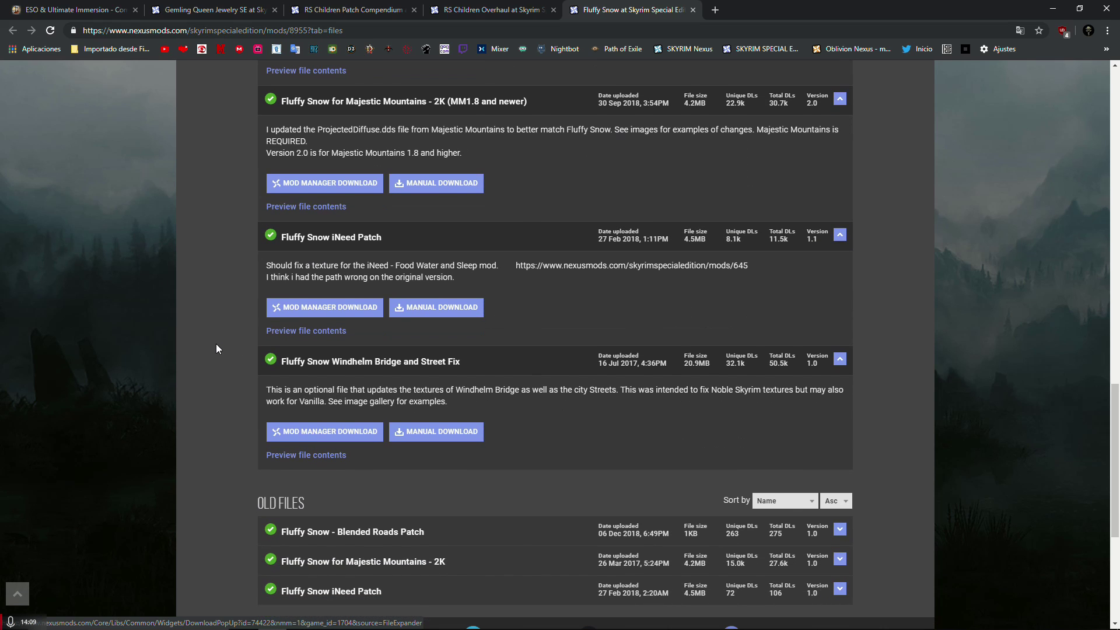
{"action": "scroll", "coordinate": [216, 339], "scroll_direction": "up", "scroll_amount": 4}
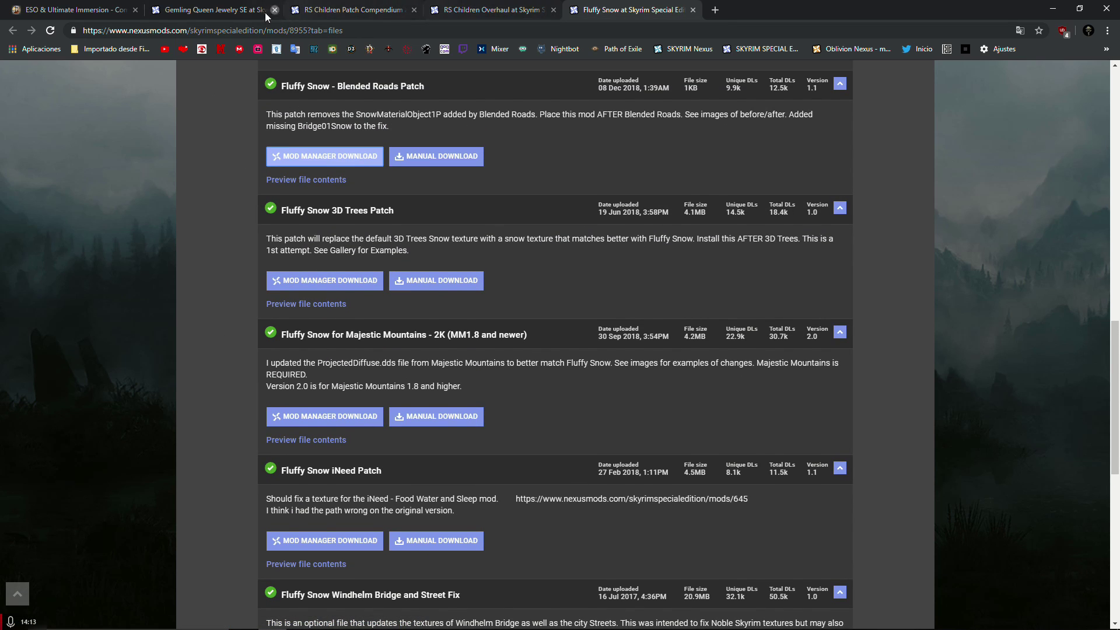
Examine the preview images and description of the Gemling Queen Jewelry SE mod.
{"action": "left_click", "coordinate": [207, 9]}
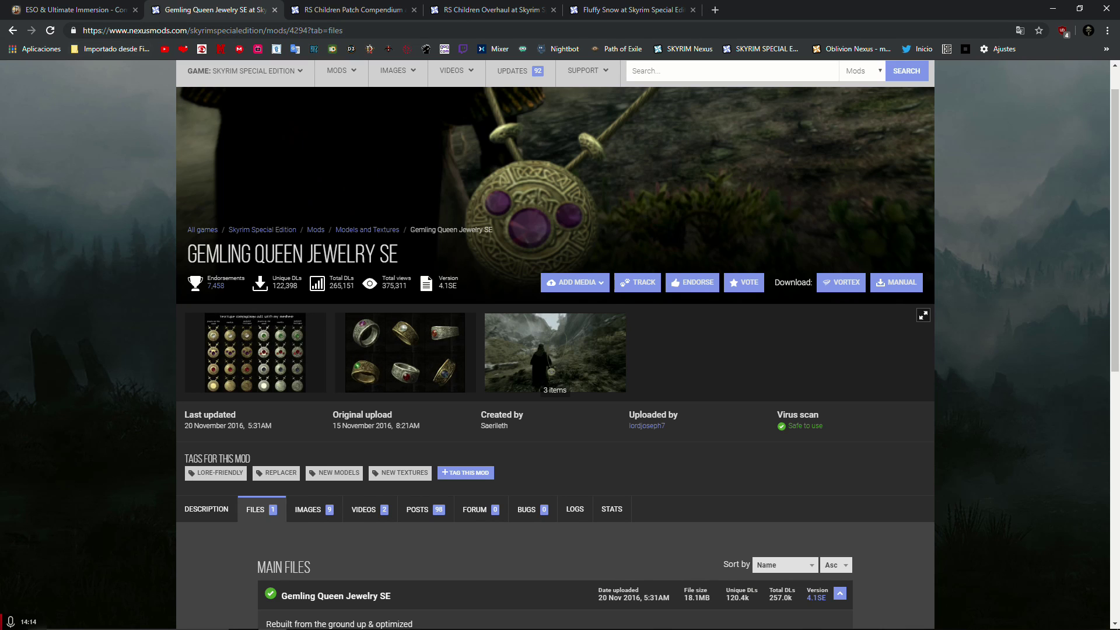
{"action": "left_click", "coordinate": [241, 360]}
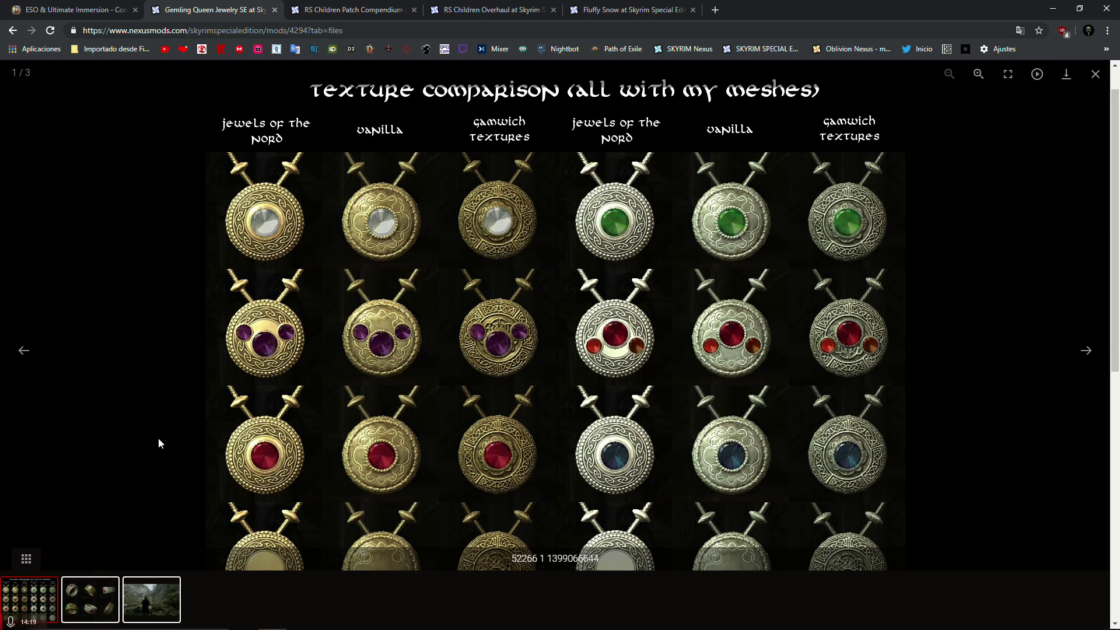
{"action": "left_click", "coordinate": [94, 592]}
{"action": "key", "text": "Right"}
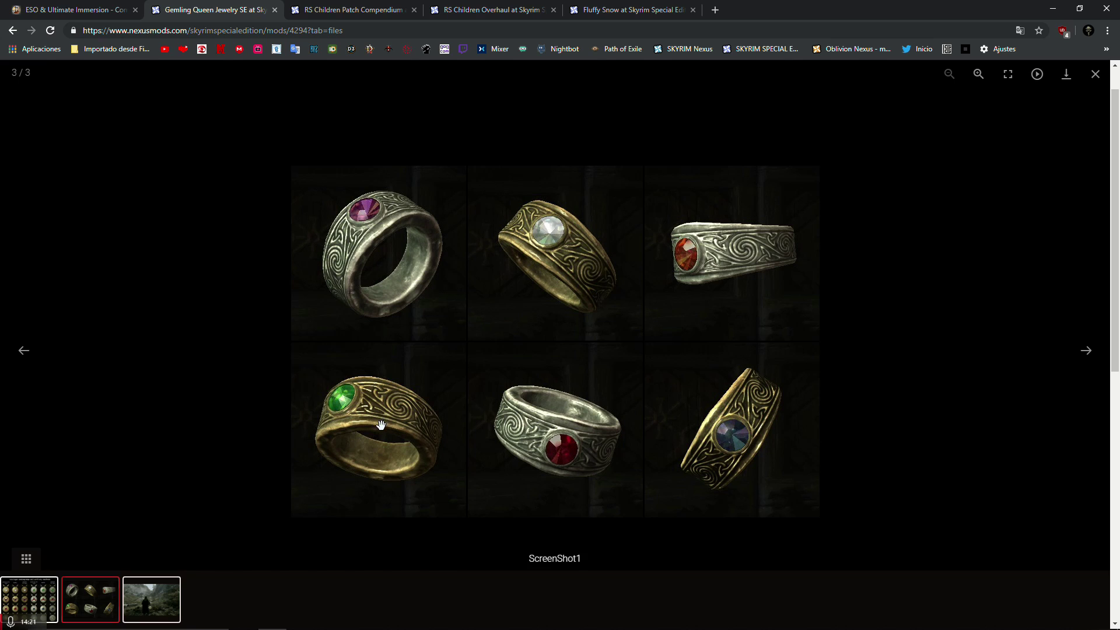
{"action": "key", "text": "Right"}
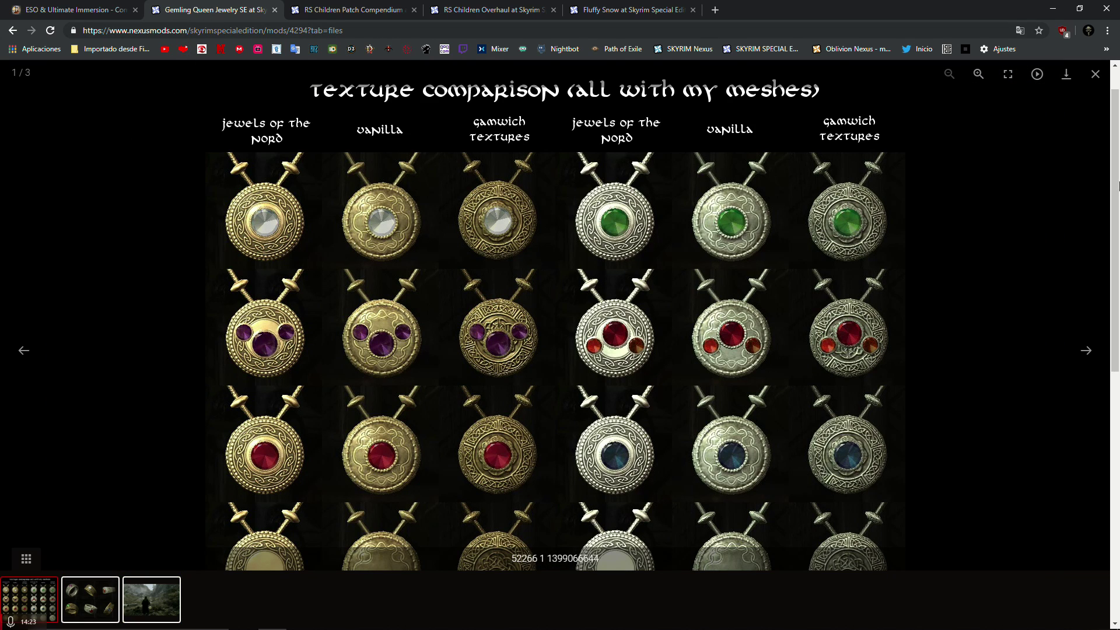
{"action": "left_click", "coordinate": [1097, 75]}
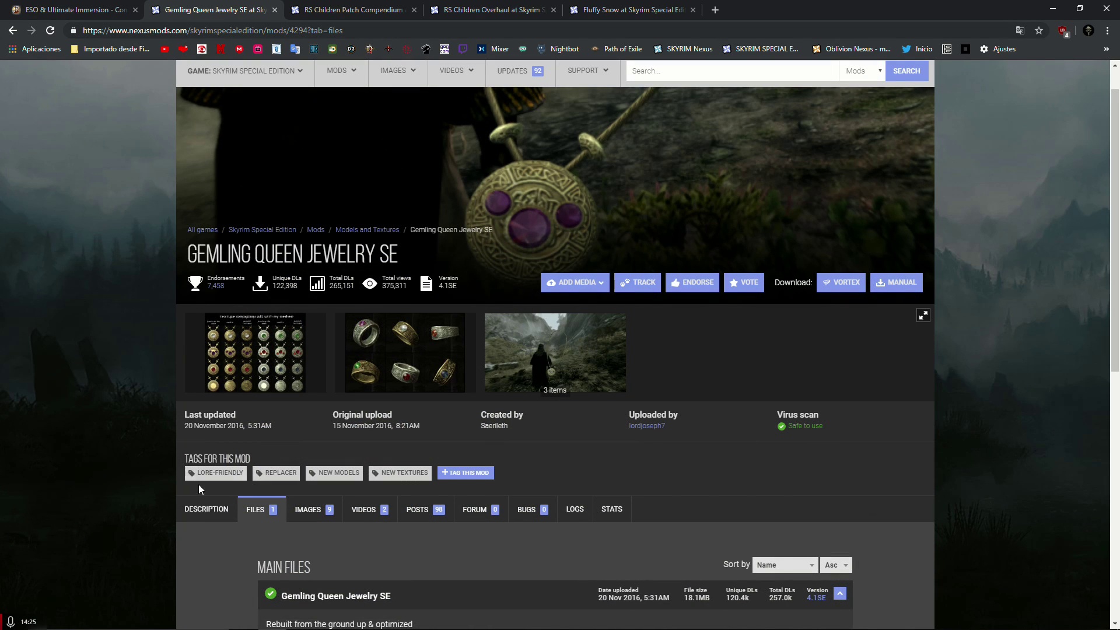
{"action": "left_click", "coordinate": [199, 512]}
{"action": "scroll", "coordinate": [85, 387], "scroll_direction": "down", "scroll_amount": 7}
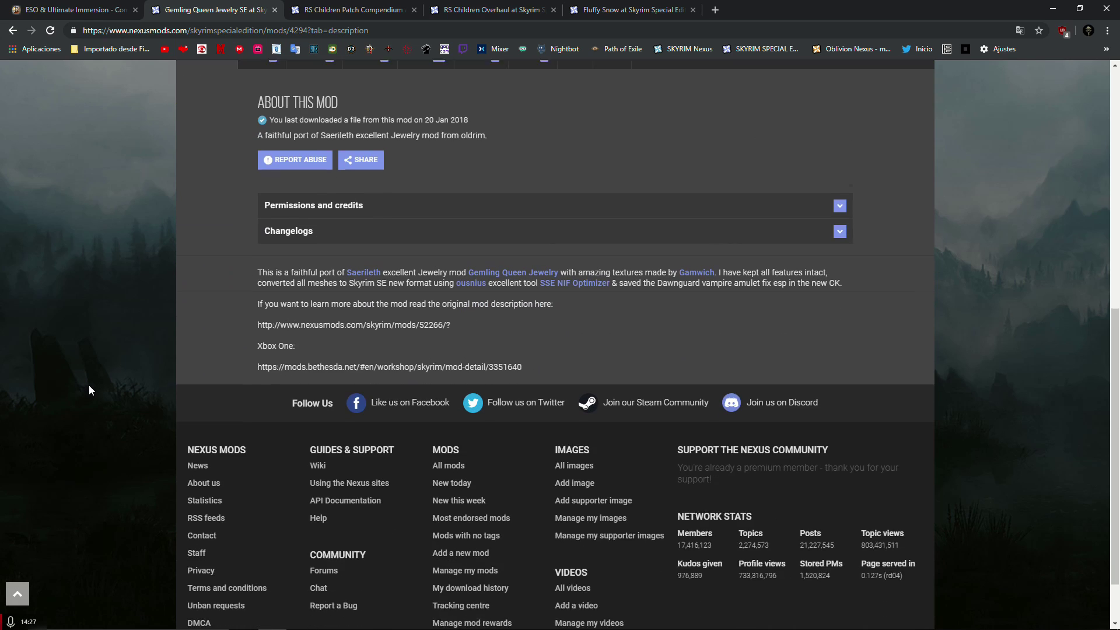
Send the Gemling Queen Jewelry SE main file to the mod manager for download and close its page.
{"action": "scroll", "coordinate": [88, 379], "scroll_direction": "up", "scroll_amount": 7}
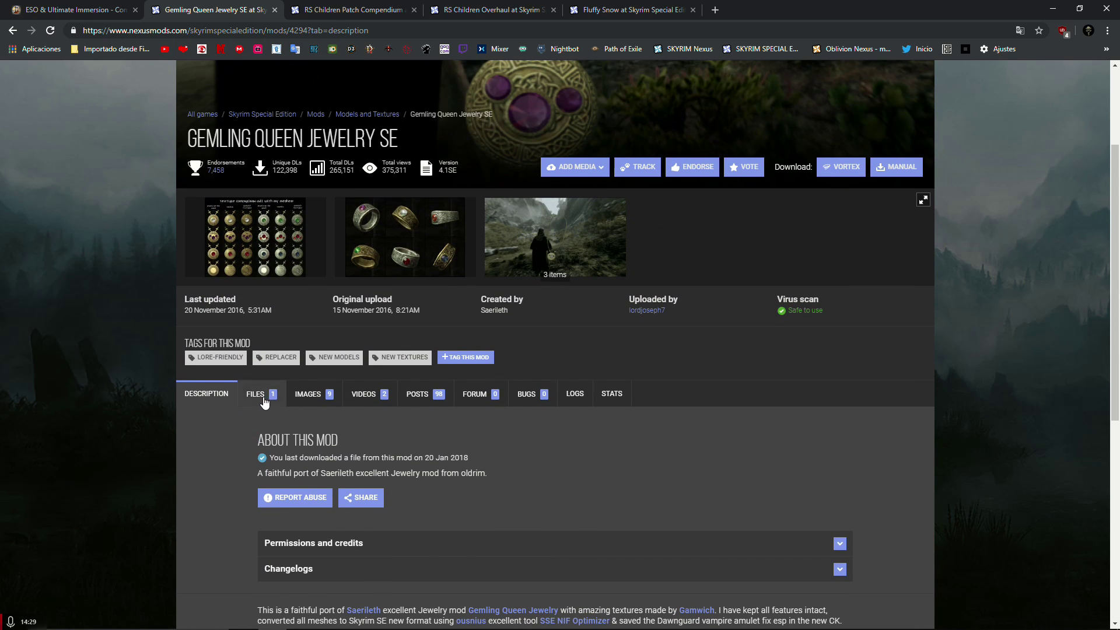
{"action": "left_click", "coordinate": [257, 394]}
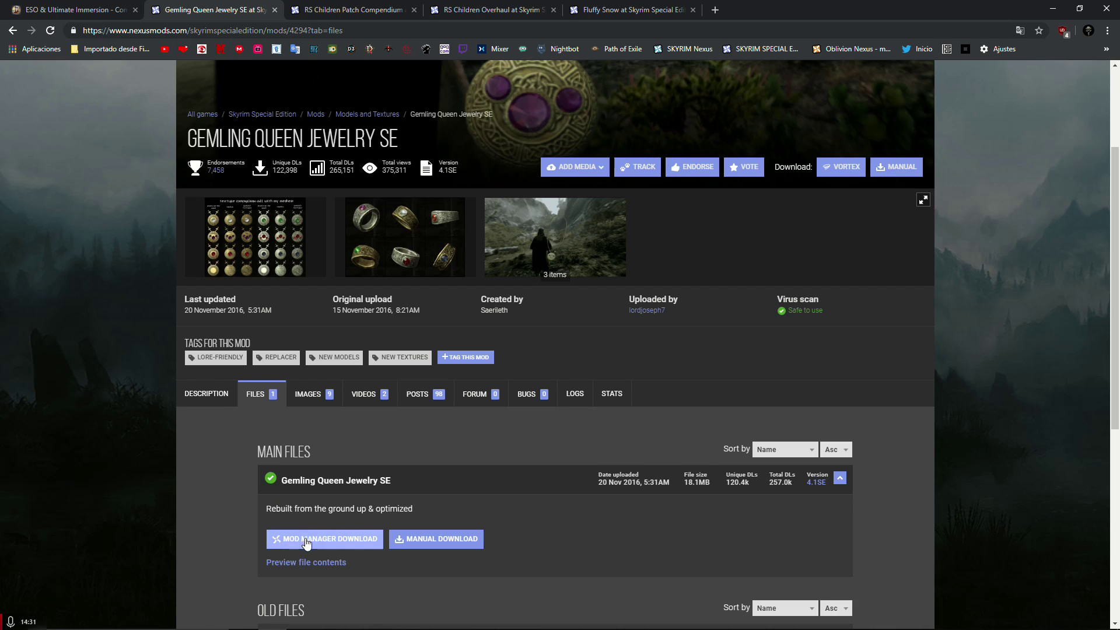
{"action": "left_click", "coordinate": [284, 539]}
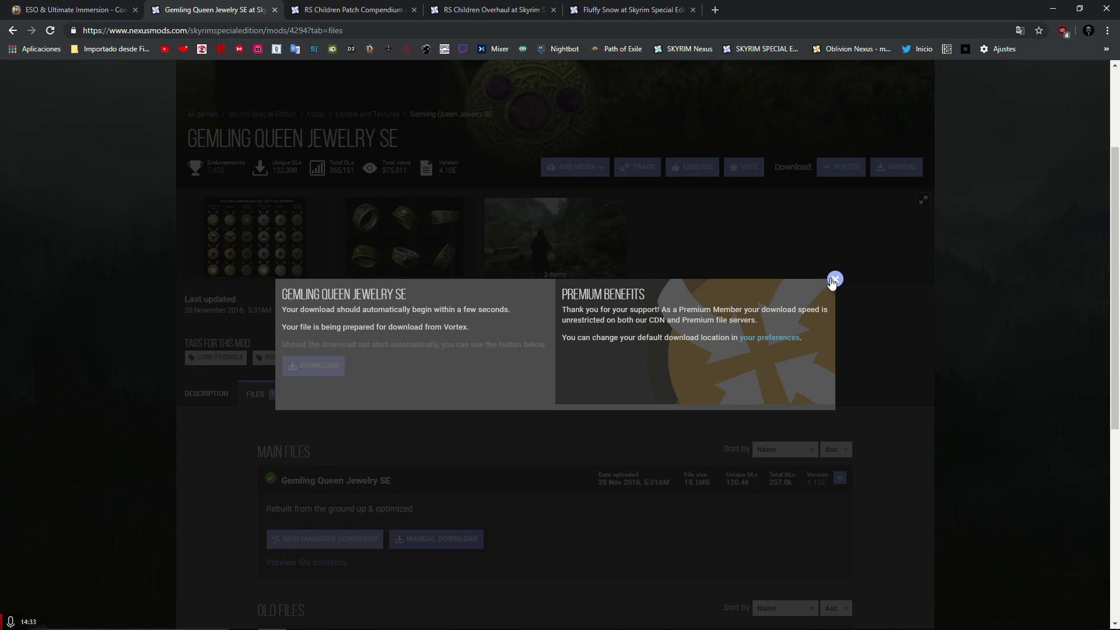
{"action": "left_click", "coordinate": [836, 279]}
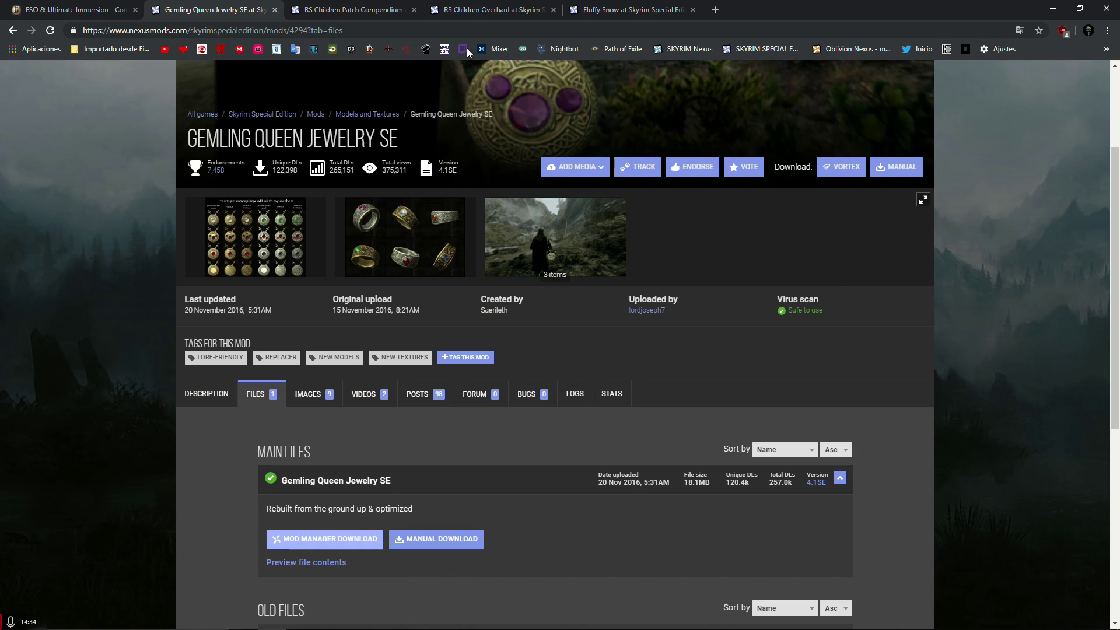
{"action": "left_click", "coordinate": [274, 10]}
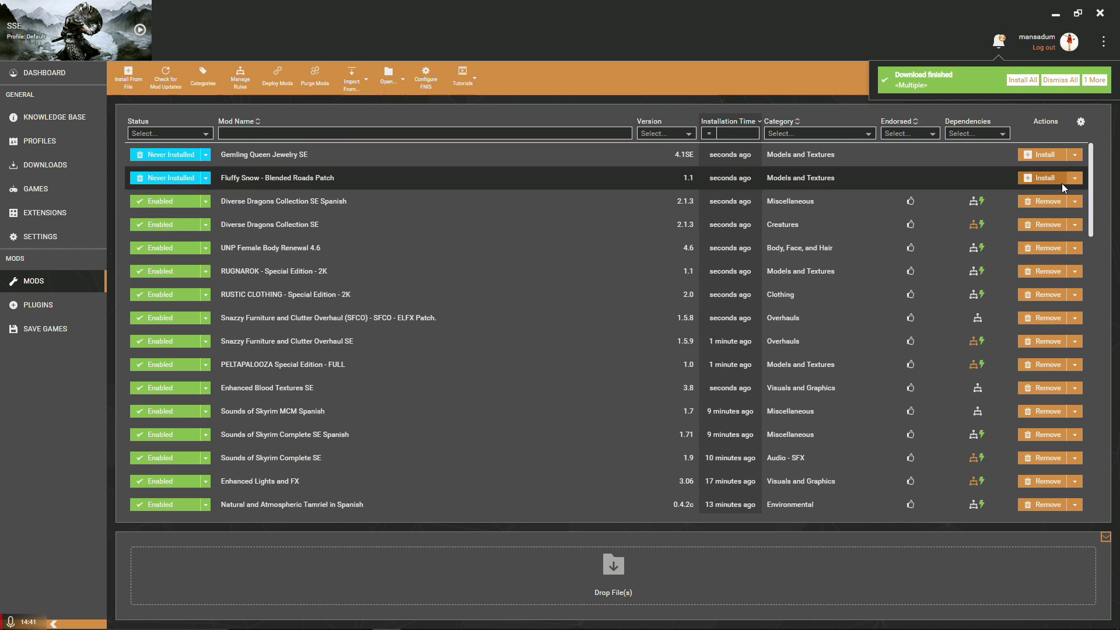
Switch to Vortex, install and enable Fluffy Snow - Blended Roads Patch, and deploy the mods.
{"action": "left_click", "coordinate": [1027, 178]}
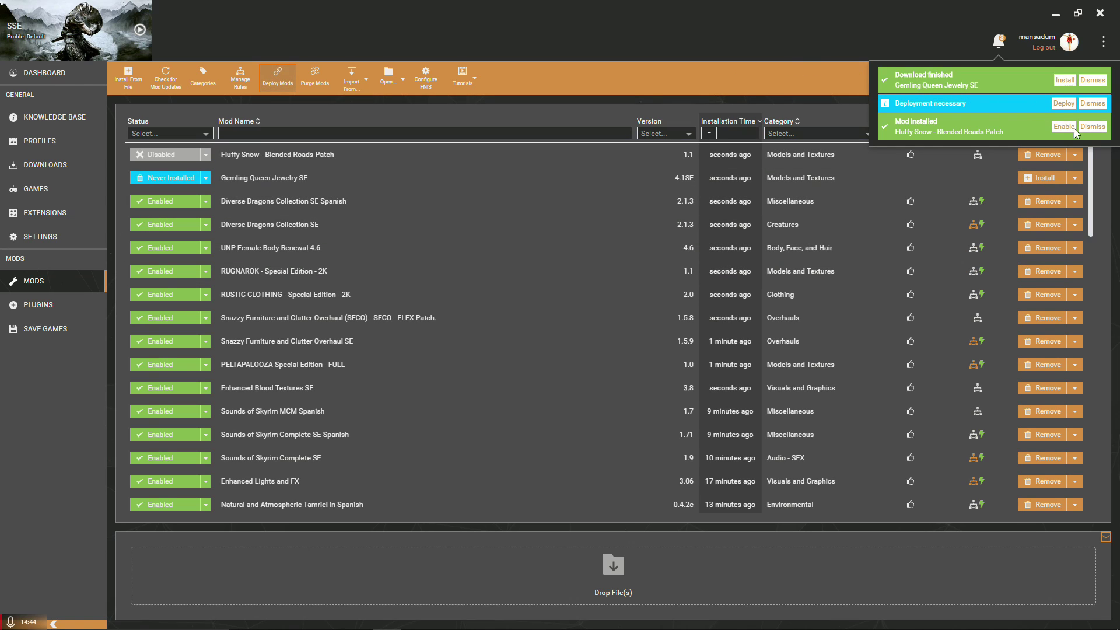
{"action": "left_click", "coordinate": [1064, 127]}
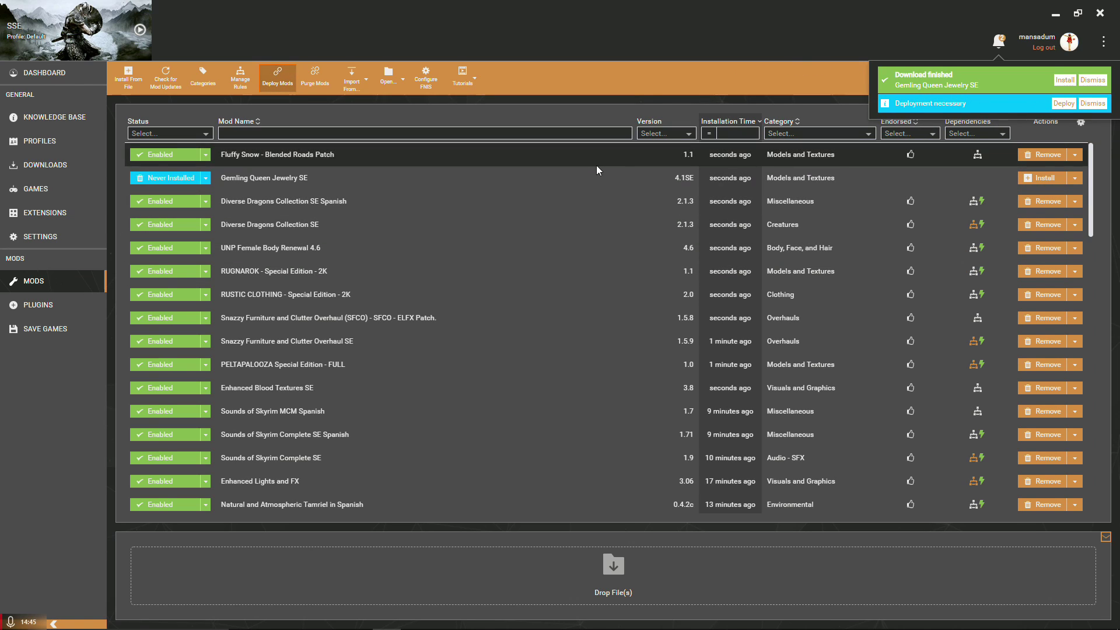
{"action": "left_click", "coordinate": [1064, 103]}
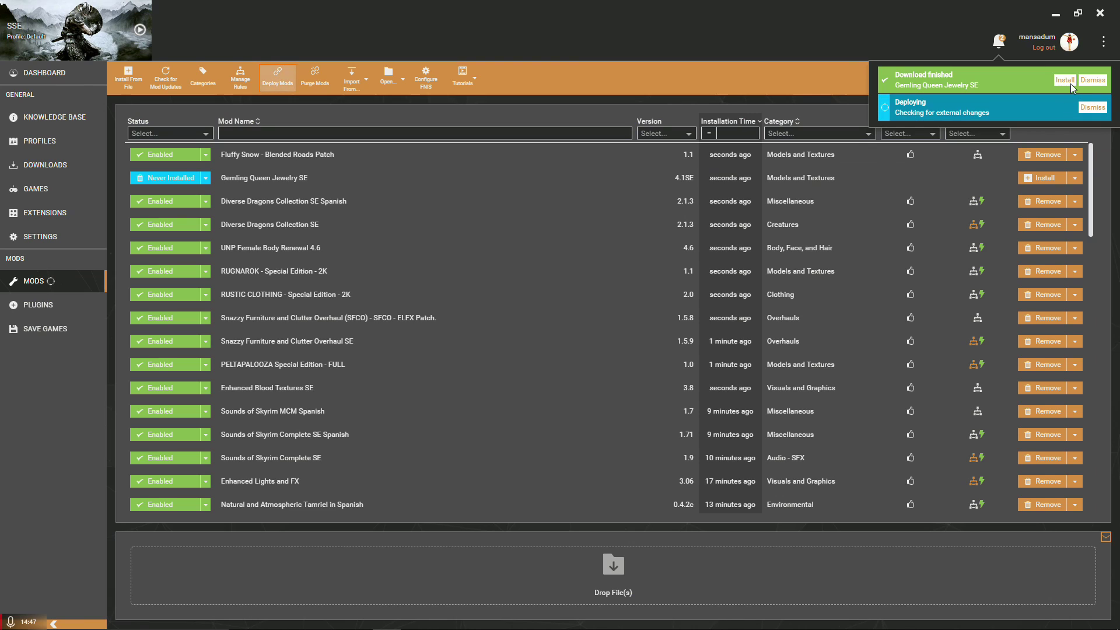
Start installing Gemling Queen Jewelry SE with the Amulets, Circlets and Rings modules plus both Dawnguard addons.
{"action": "left_click", "coordinate": [1066, 79]}
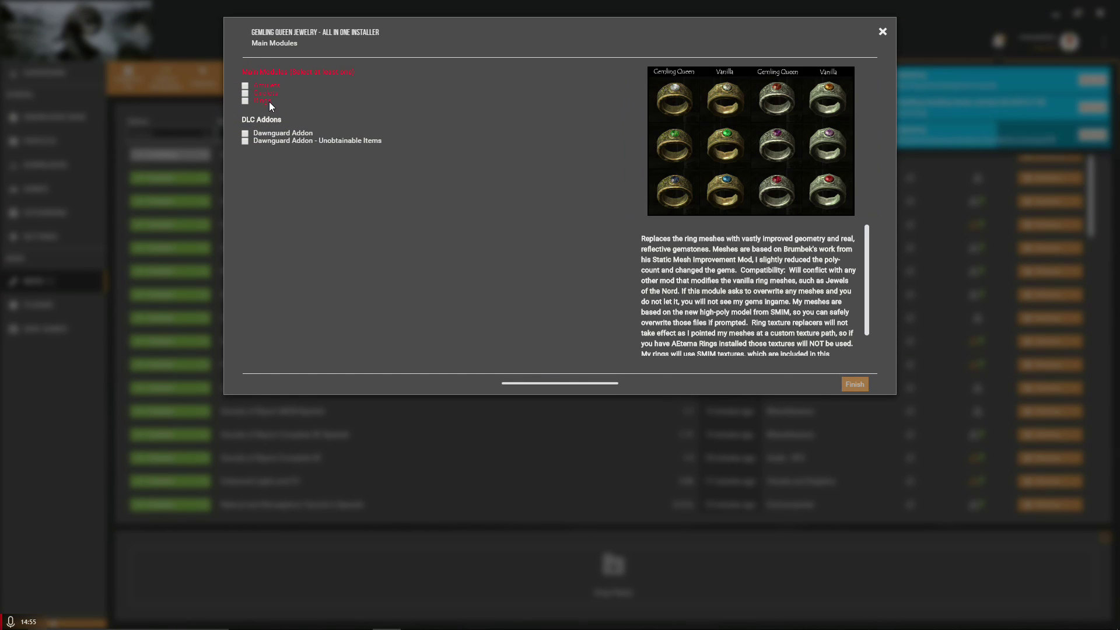
{"action": "left_click", "coordinate": [249, 85]}
{"action": "left_click", "coordinate": [246, 101]}
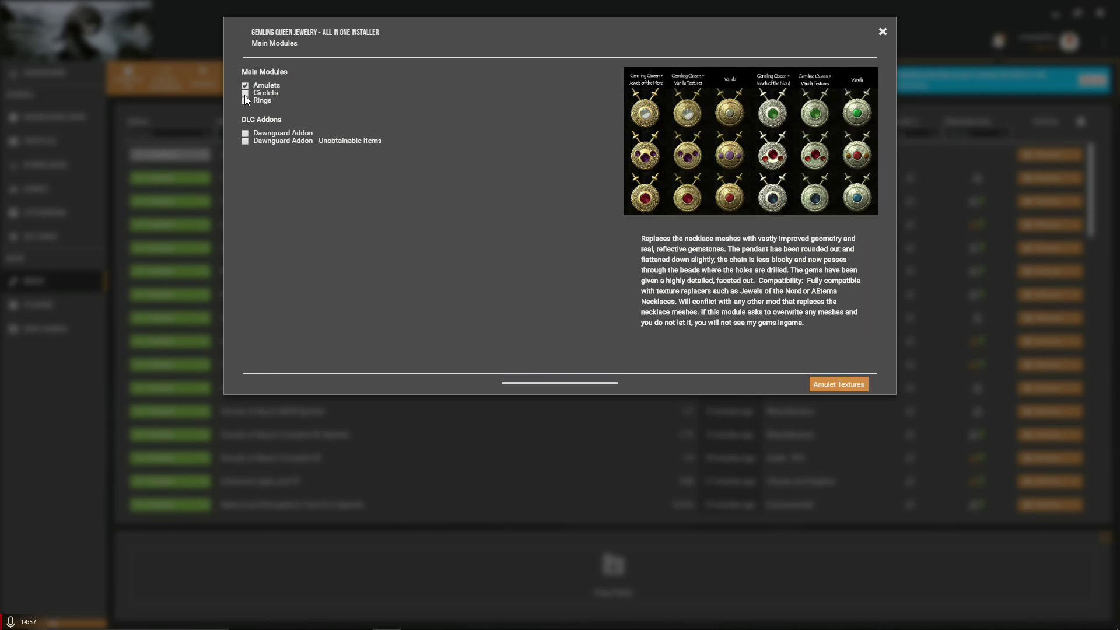
{"action": "left_click", "coordinate": [245, 93]}
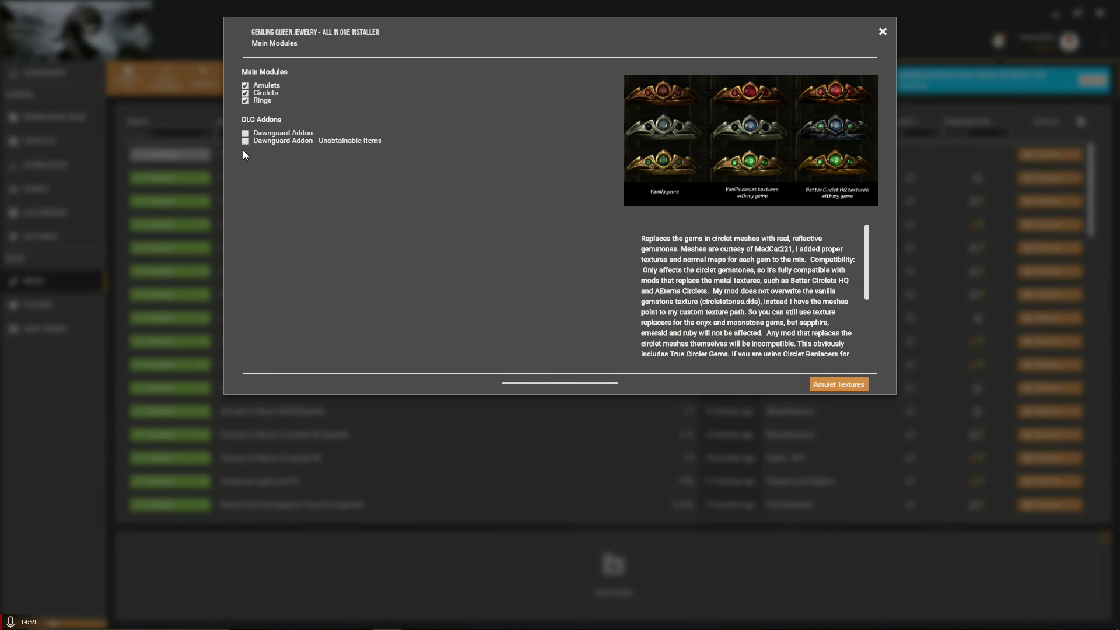
{"action": "left_click", "coordinate": [245, 140]}
{"action": "left_click", "coordinate": [245, 134]}
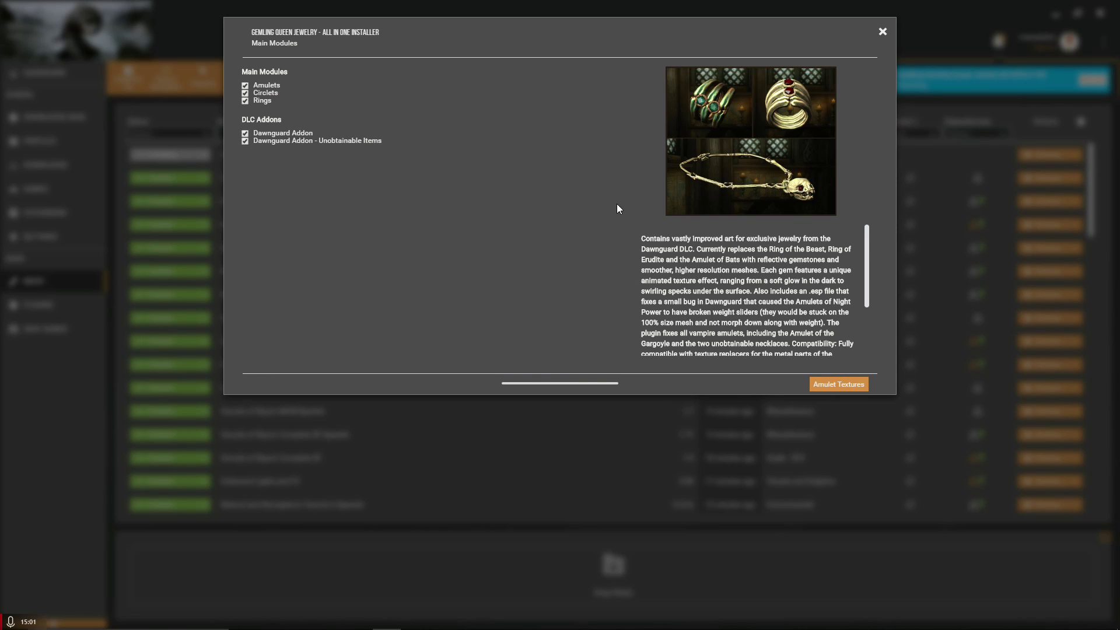
{"action": "left_click", "coordinate": [833, 386]}
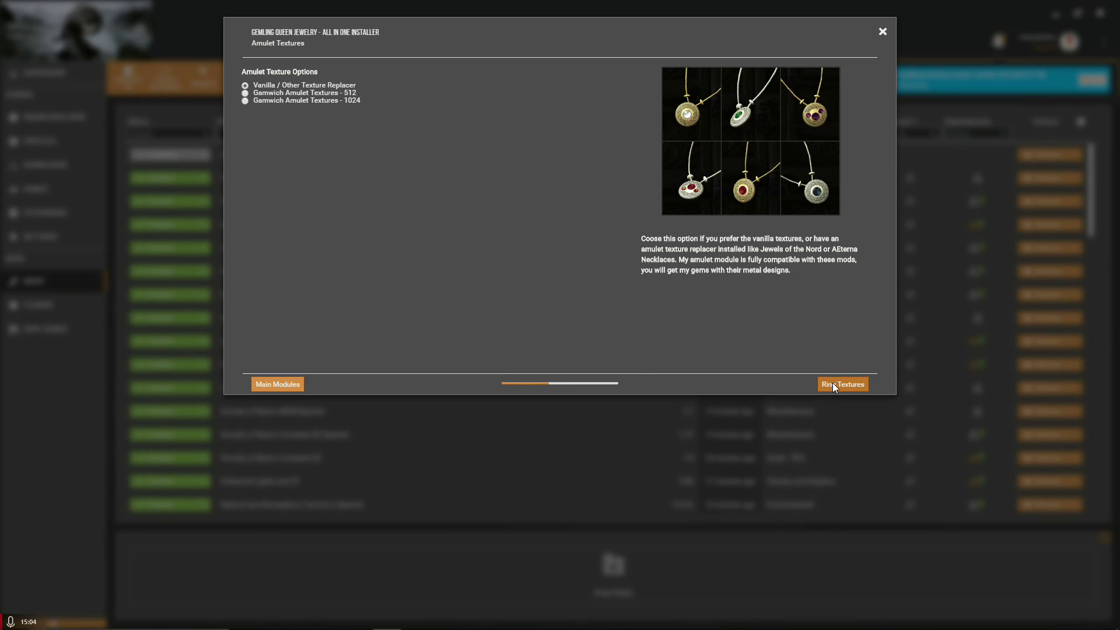
Choose Gamwich Amulet Textures - 1024, keep the default ring options, and finish installing and enabling Gemling Queen Jewelry SE.
{"action": "left_click", "coordinate": [303, 100]}
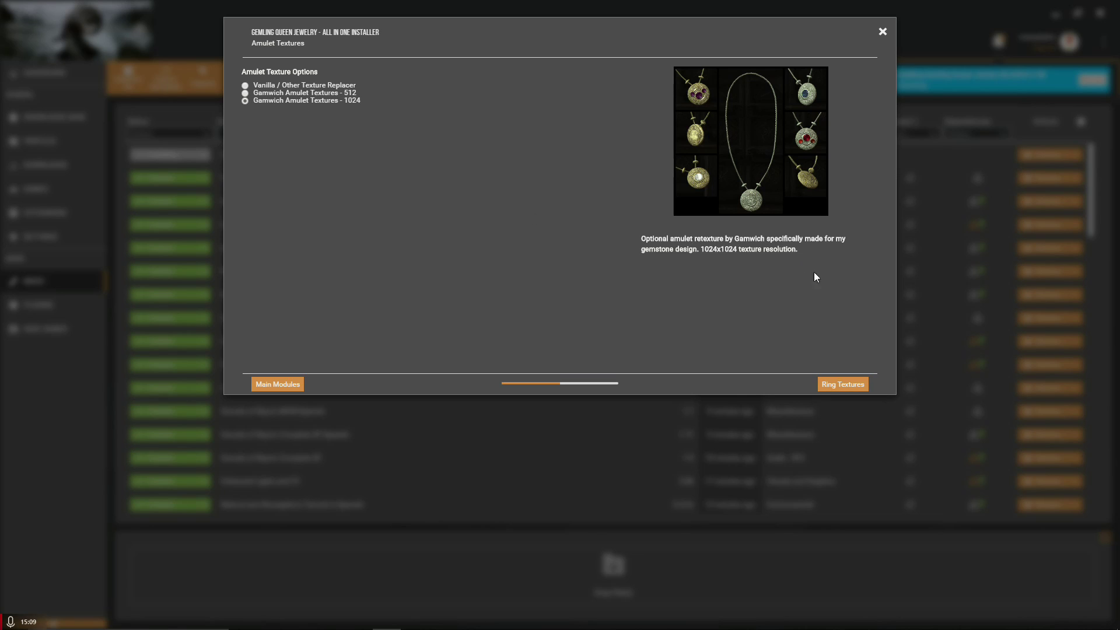
{"action": "left_click", "coordinate": [853, 381]}
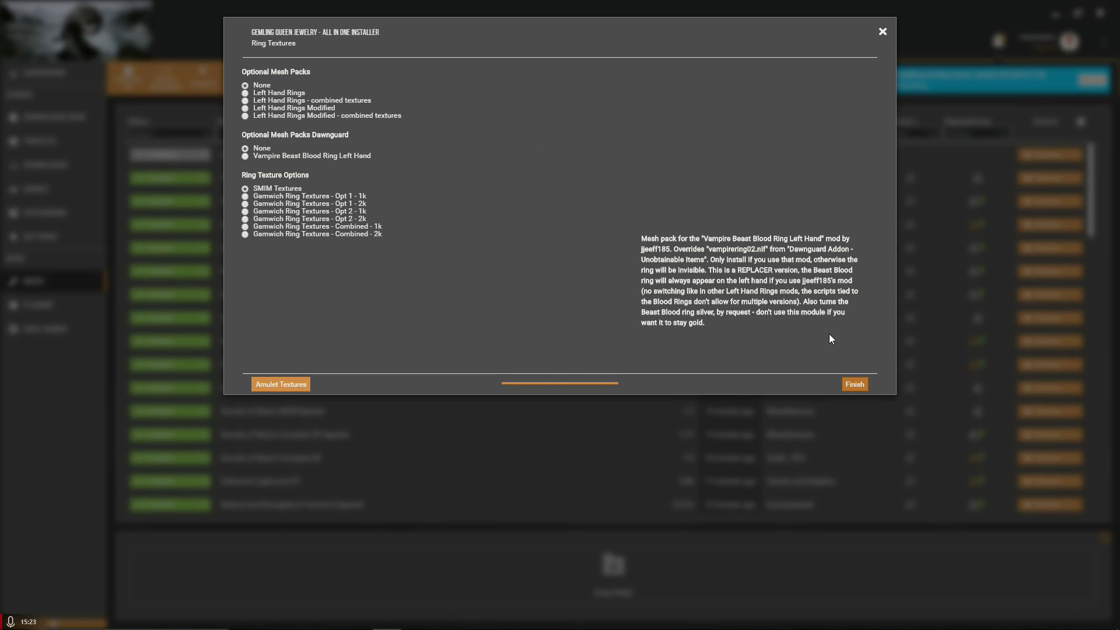
{"action": "left_click", "coordinate": [853, 384]}
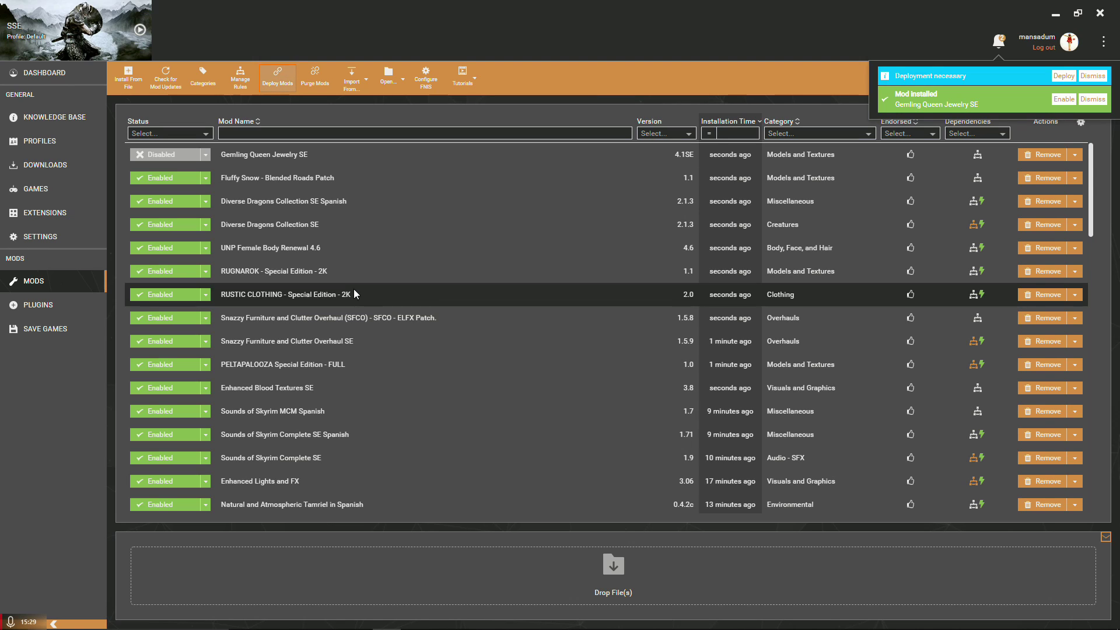
{"action": "left_click", "coordinate": [1071, 103]}
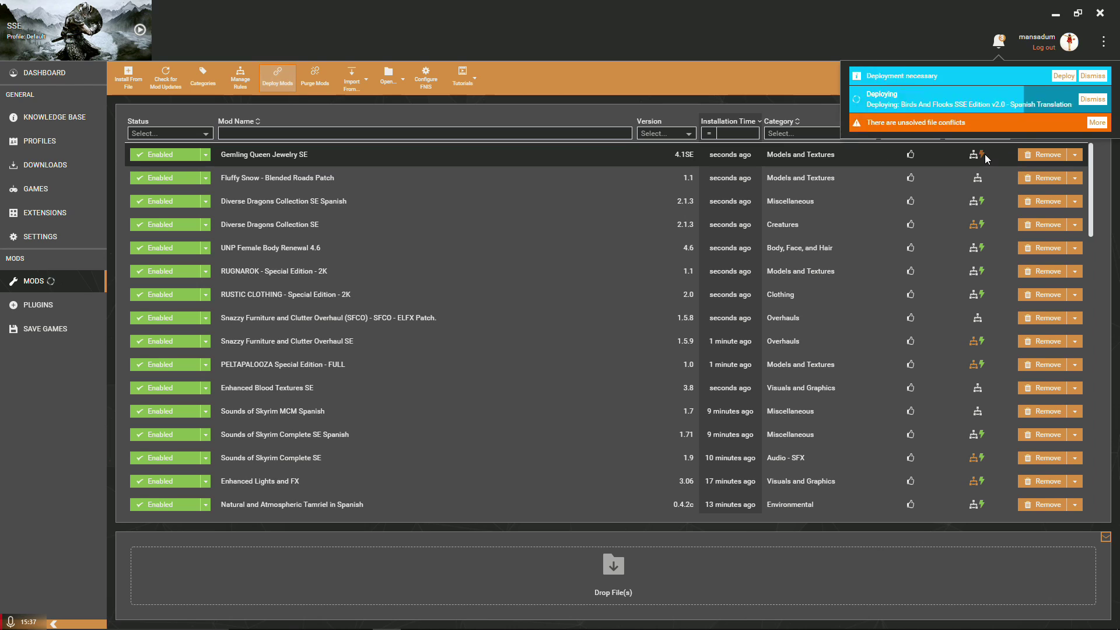
Resolve the Gemling Queen Jewelry SE conflict by loading it before Static Mesh Improvement Mod, and deploy.
{"action": "left_click", "coordinate": [984, 152]}
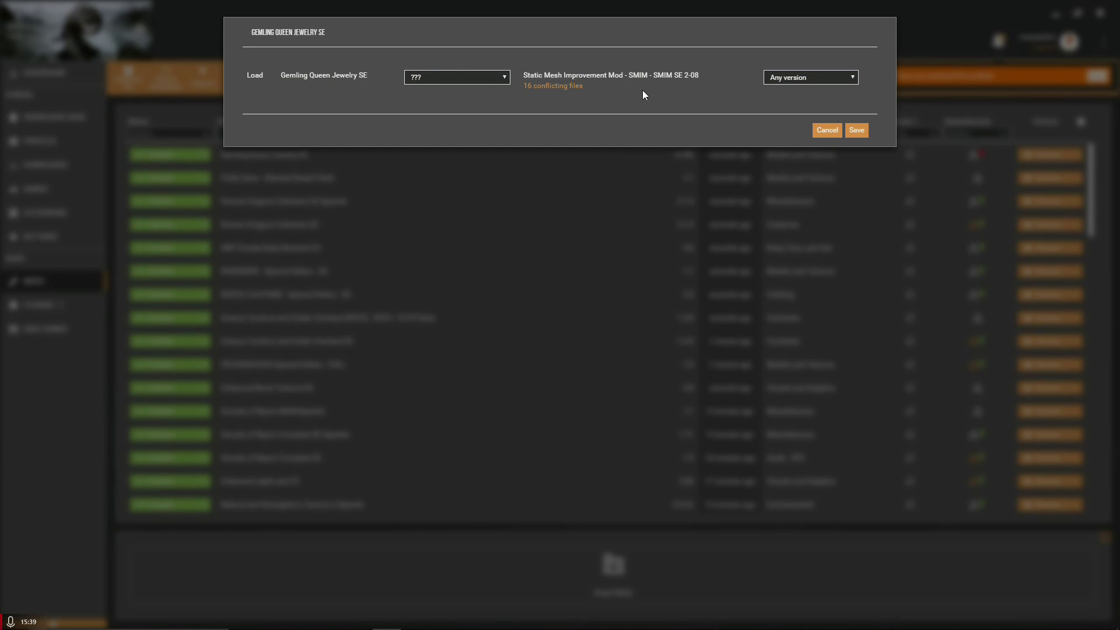
{"action": "left_click", "coordinate": [438, 76]}
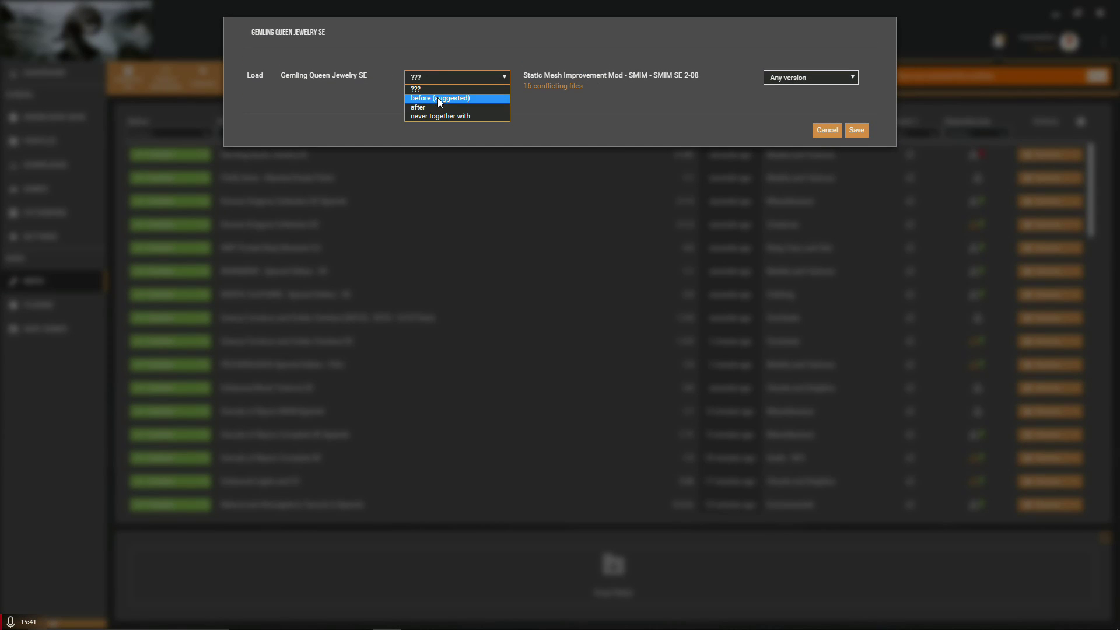
{"action": "left_click", "coordinate": [423, 96]}
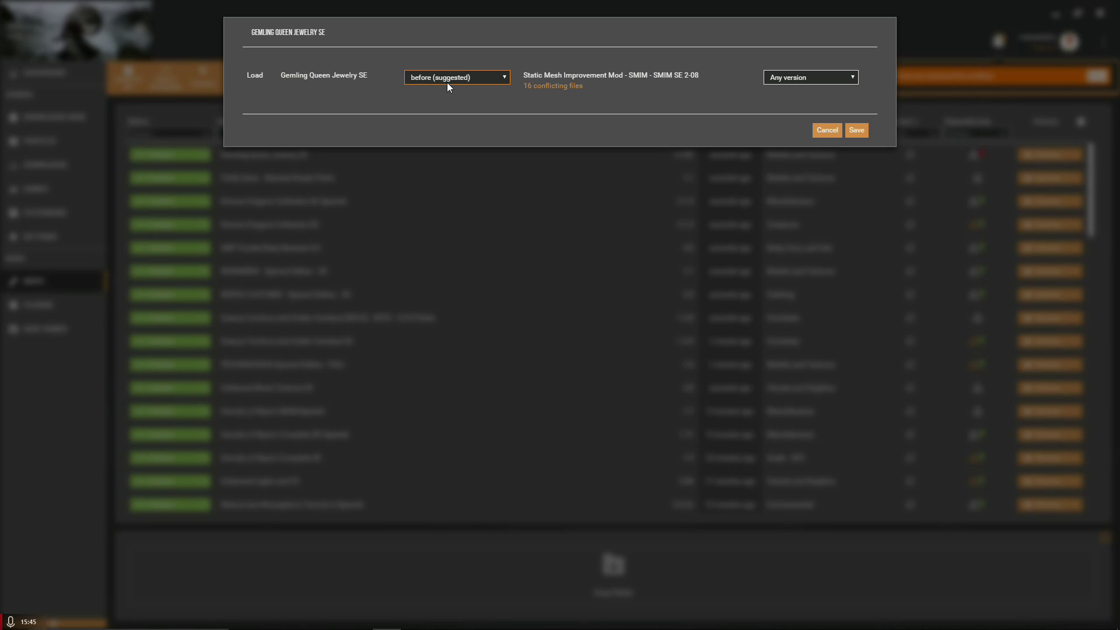
{"action": "left_click", "coordinate": [856, 131]}
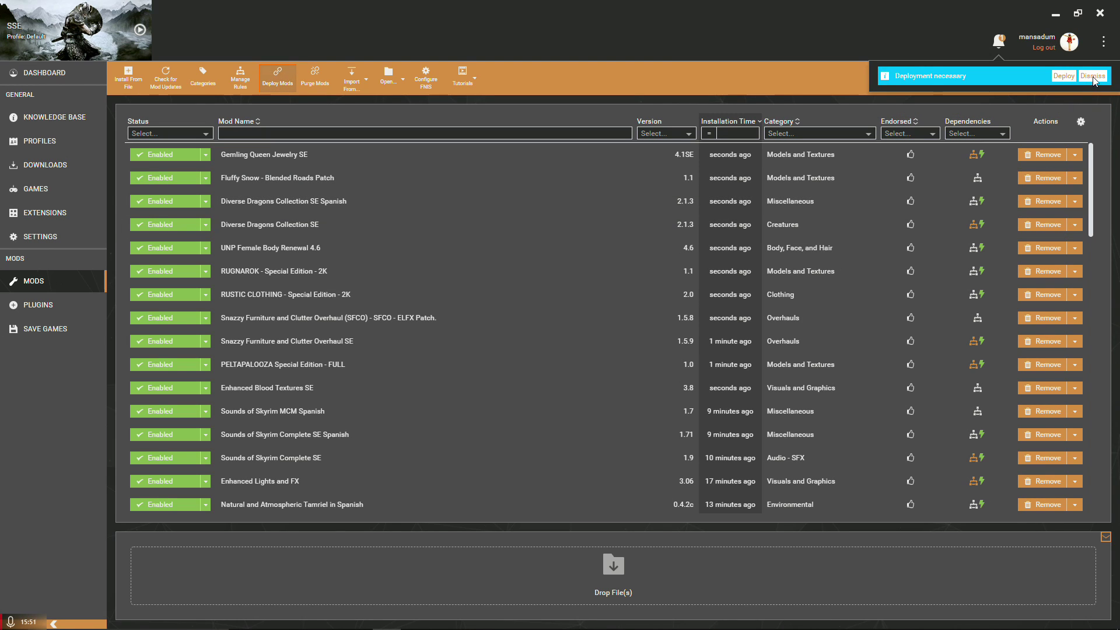
{"action": "left_click", "coordinate": [1069, 76]}
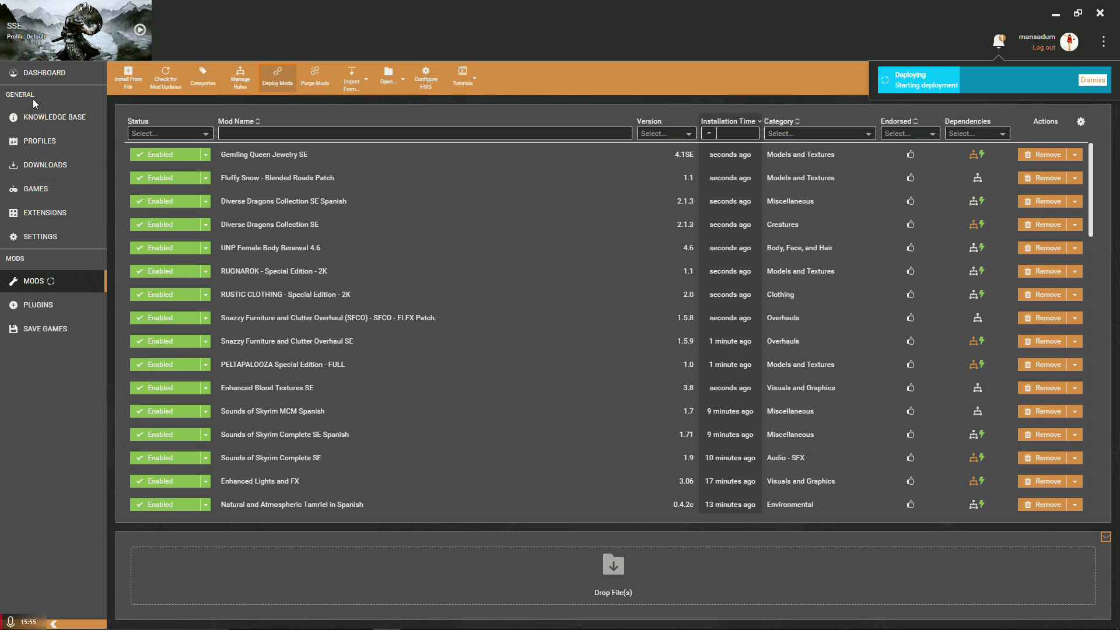
Switch to LOOT, sort the Skyrim Special Edition load order and update the masterlist.
{"action": "left_click", "coordinate": [38, 75]}
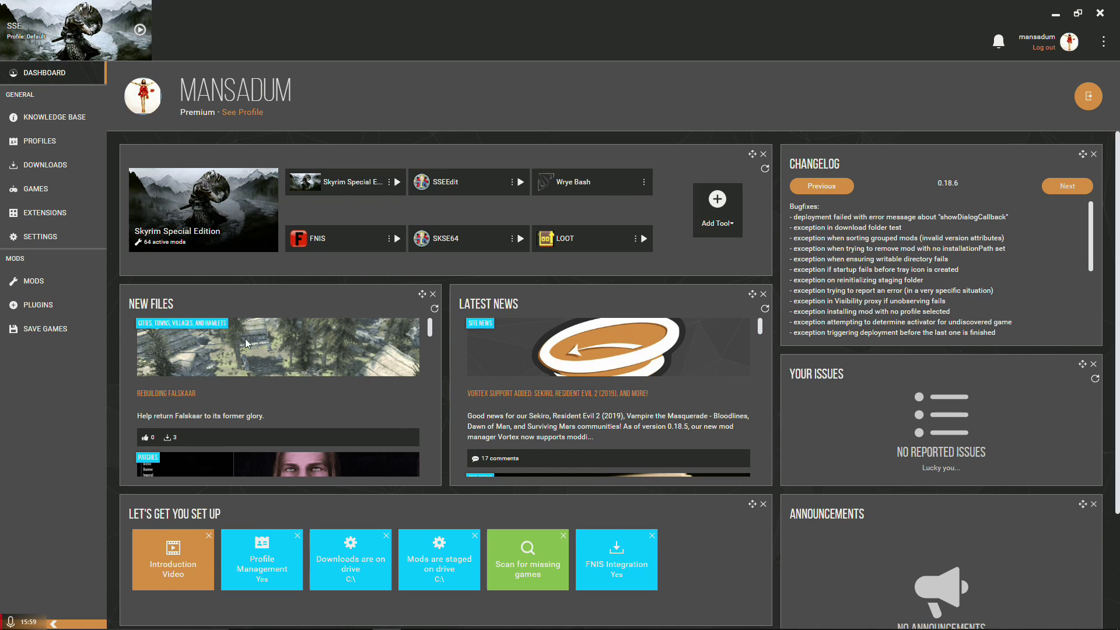
{"action": "mouse_move", "coordinate": [156, 250]}
{"action": "left_click", "coordinate": [643, 239]}
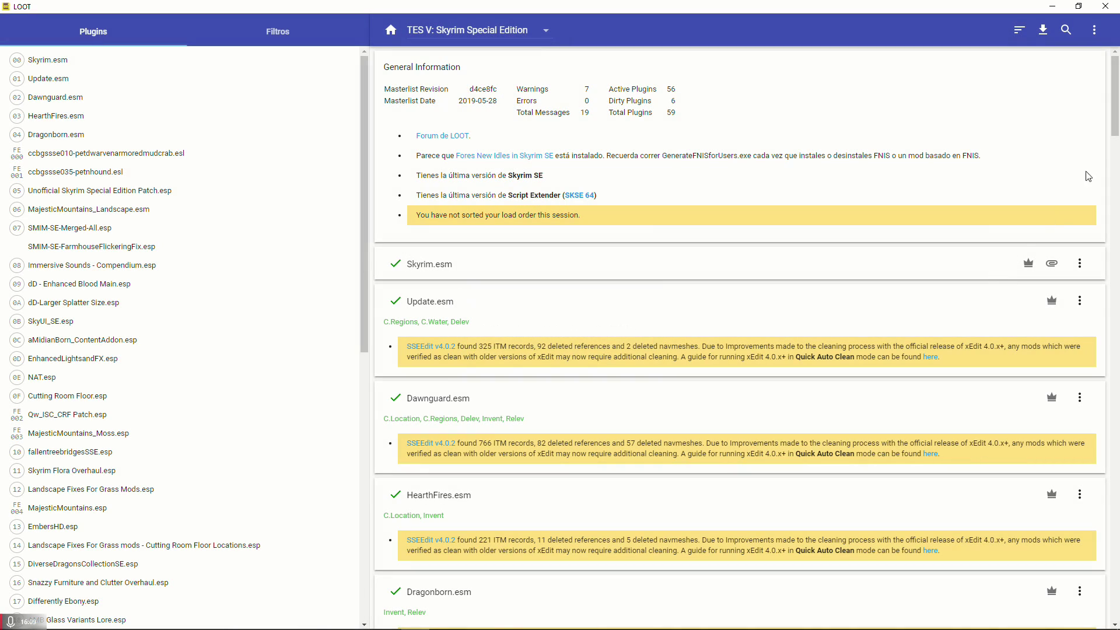
{"action": "left_click", "coordinate": [1019, 29]}
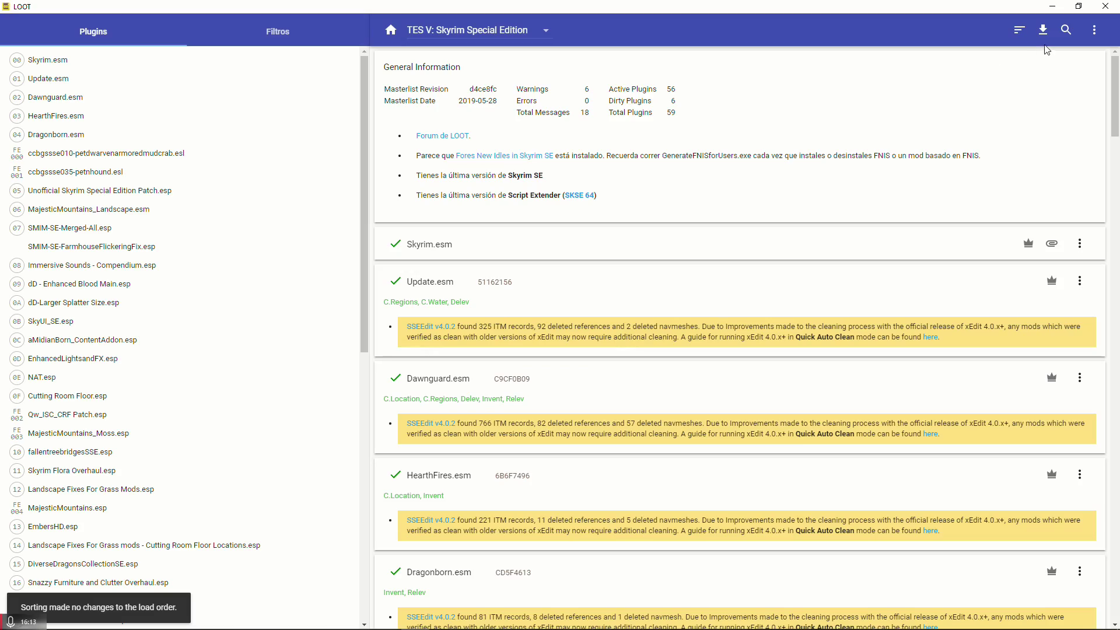
{"action": "left_click", "coordinate": [1044, 30]}
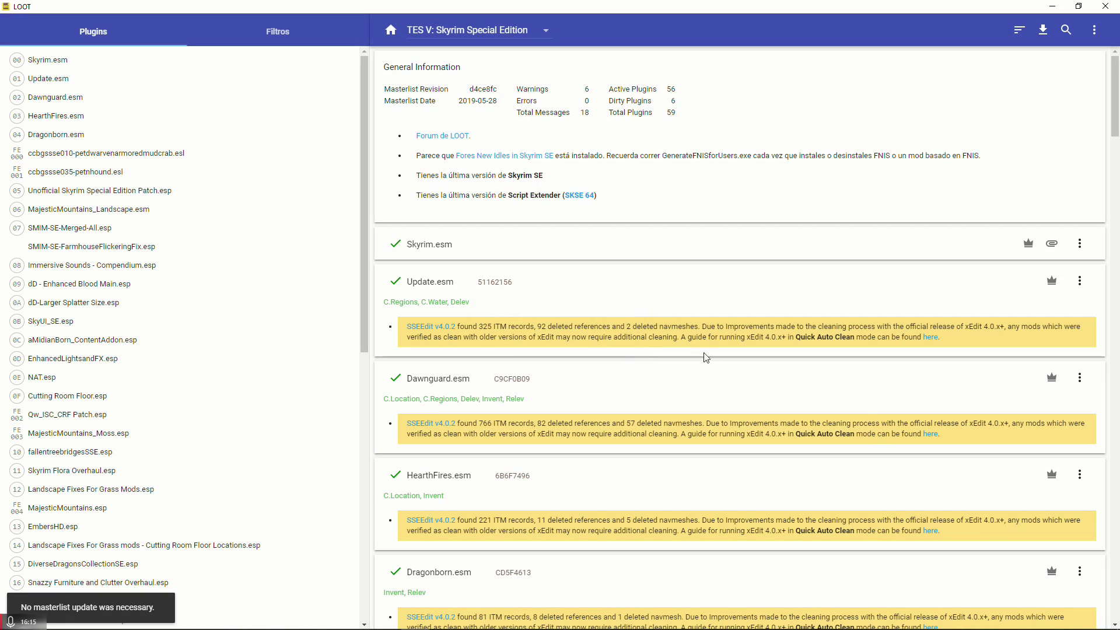
{"action": "scroll", "coordinate": [678, 365], "scroll_direction": "down", "scroll_amount": 15}
{"action": "scroll", "coordinate": [635, 440], "scroll_direction": "down", "scroll_amount": 15}
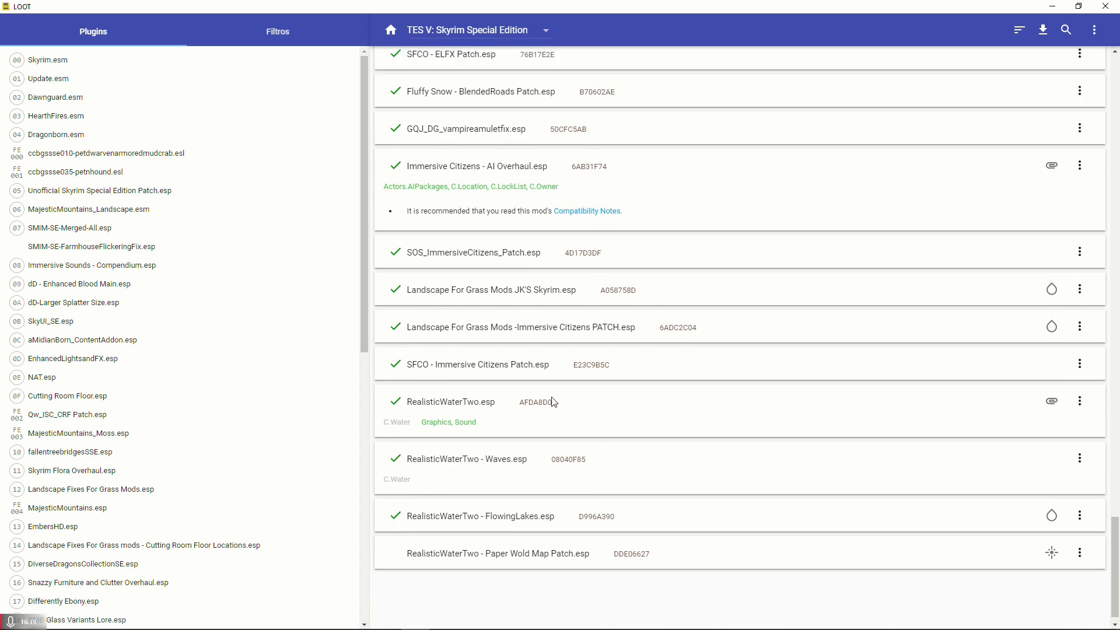
{"action": "scroll", "coordinate": [558, 420], "scroll_direction": "up", "scroll_amount": 15}
{"action": "scroll", "coordinate": [559, 431], "scroll_direction": "up", "scroll_amount": 5}
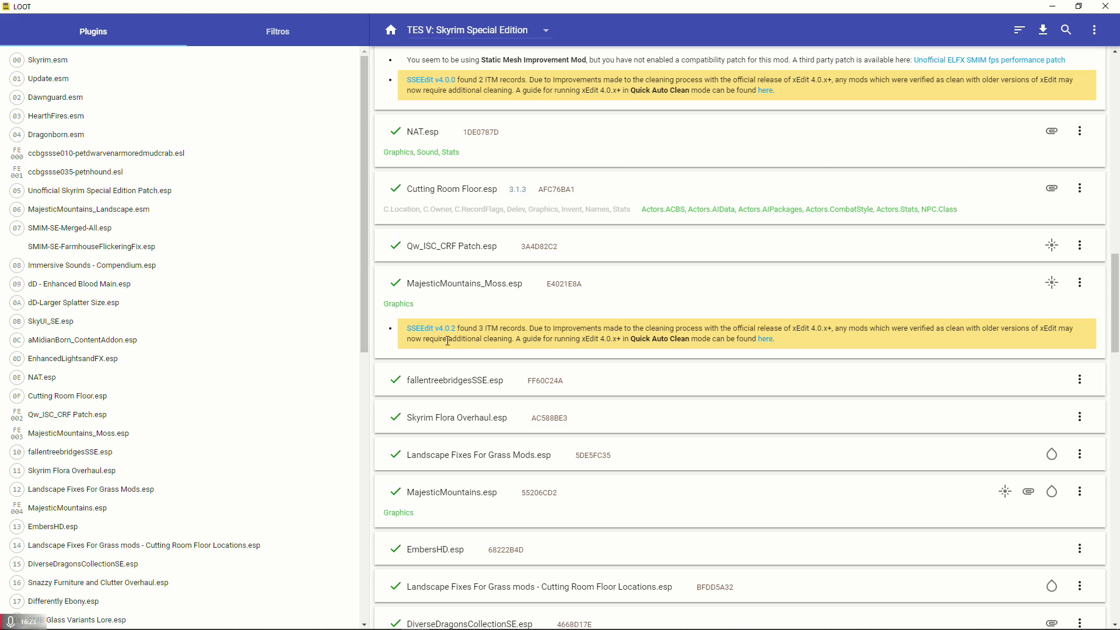
{"action": "left_click", "coordinate": [1106, 7]}
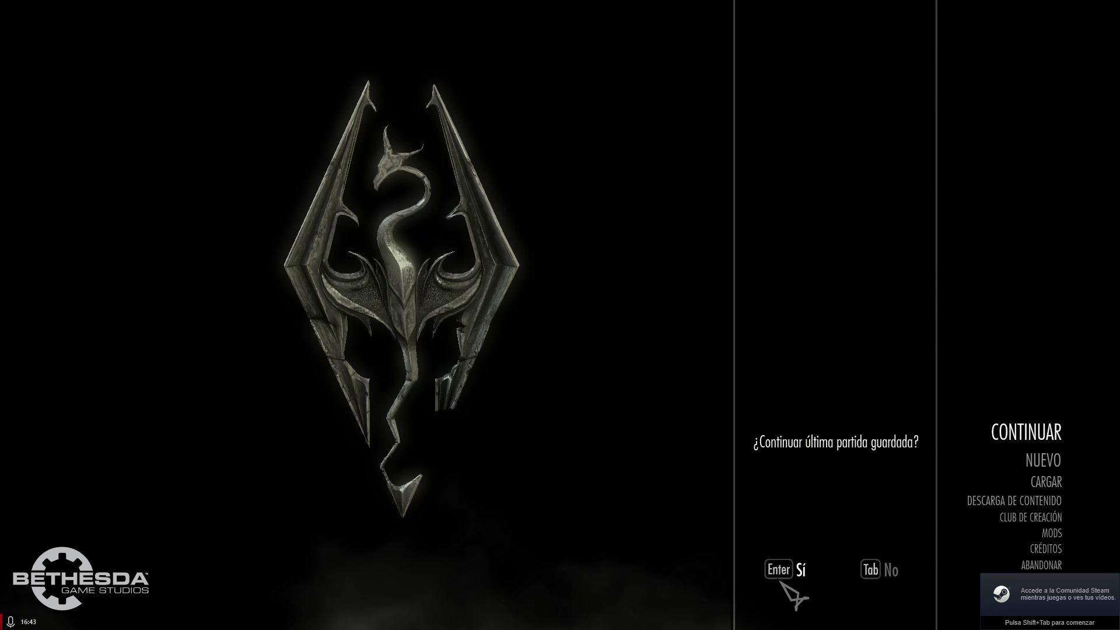
Switch to Skyrim Special Edition, continue the last saved game and accept the Natural & Atmospheric Tamriel welcome message.
{"action": "left_click", "coordinate": [781, 582]}
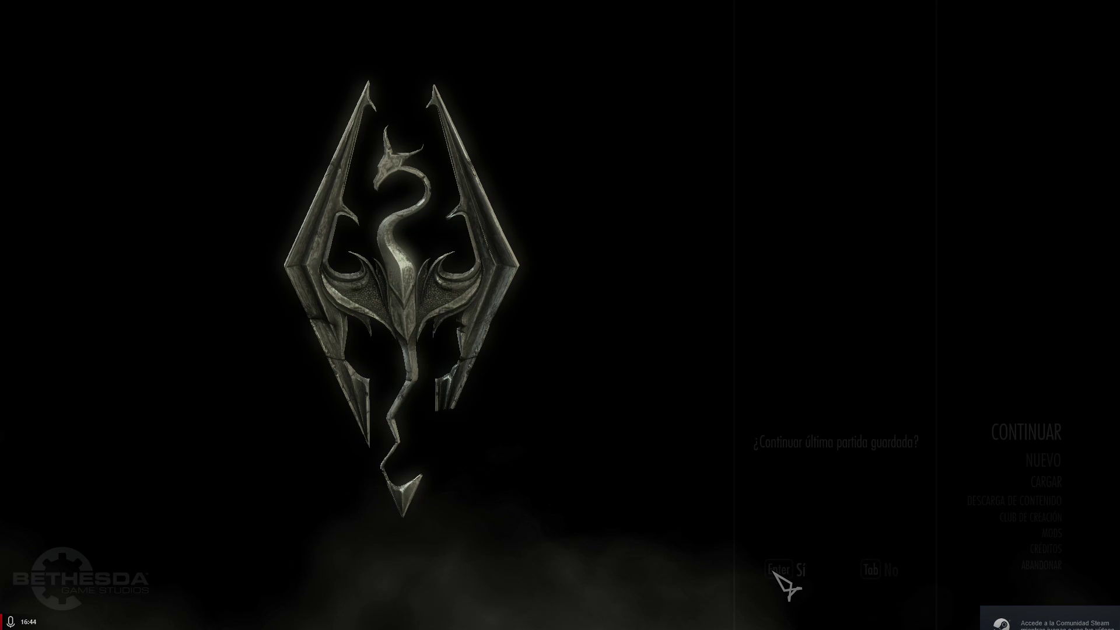
{"action": "left_click", "coordinate": [526, 418]}
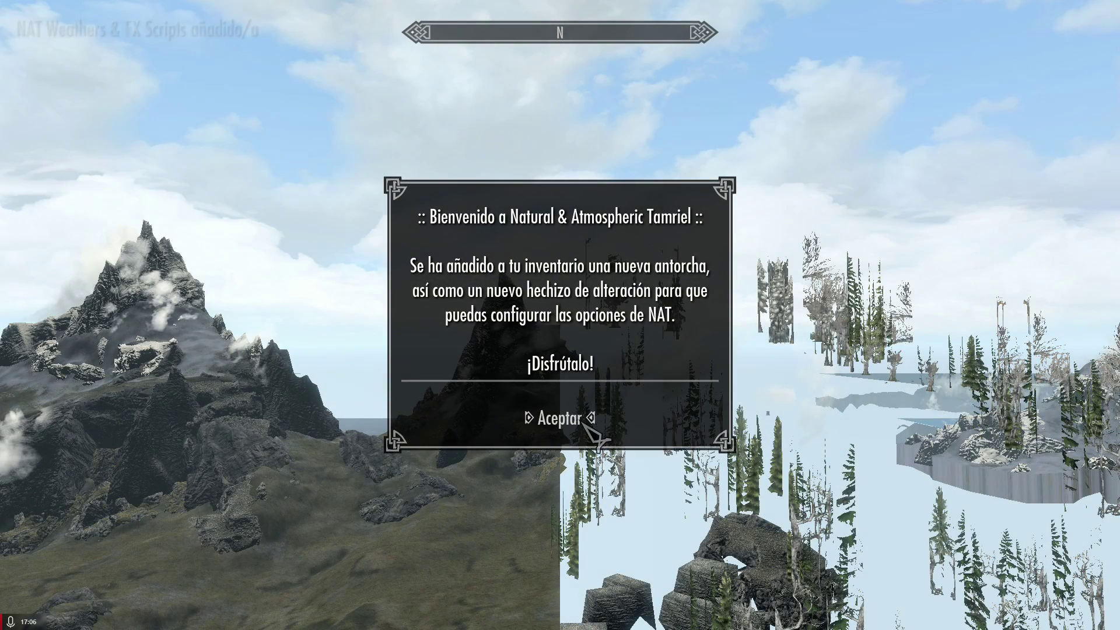
{"action": "left_click", "coordinate": [563, 423]}
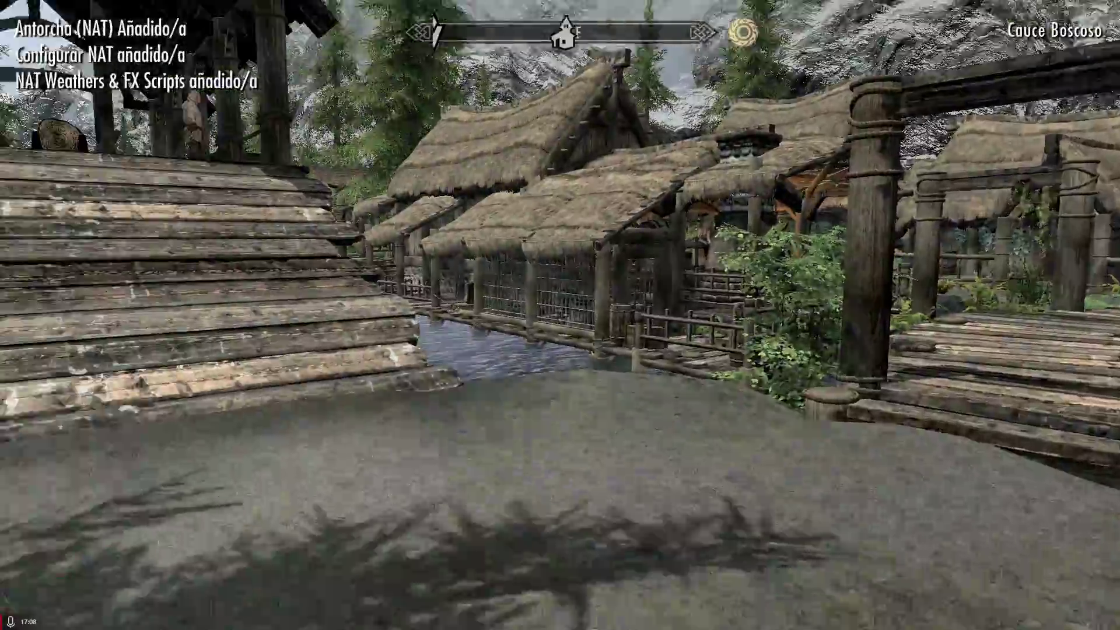